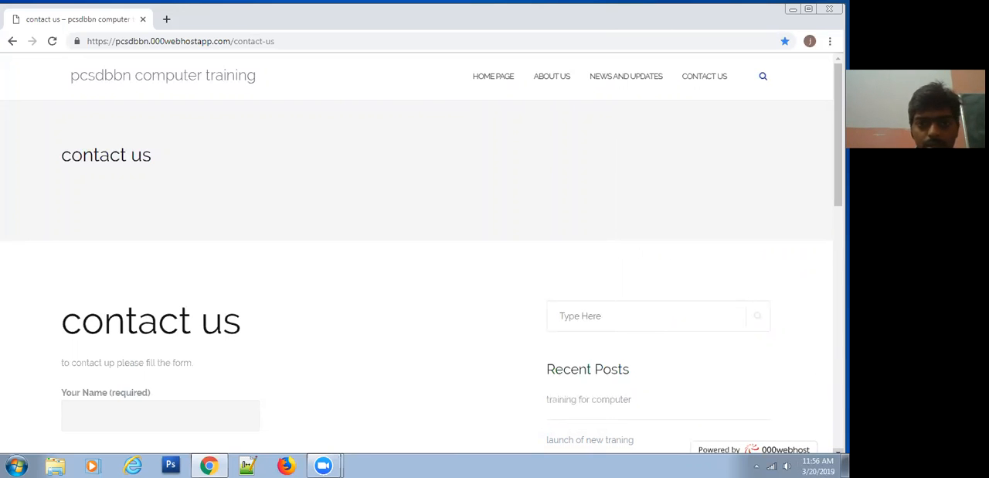
Step: Review the contact us, About us, and news and updates pages of the pcsdbbn computer training website
scroll(418, 255, down, 3)
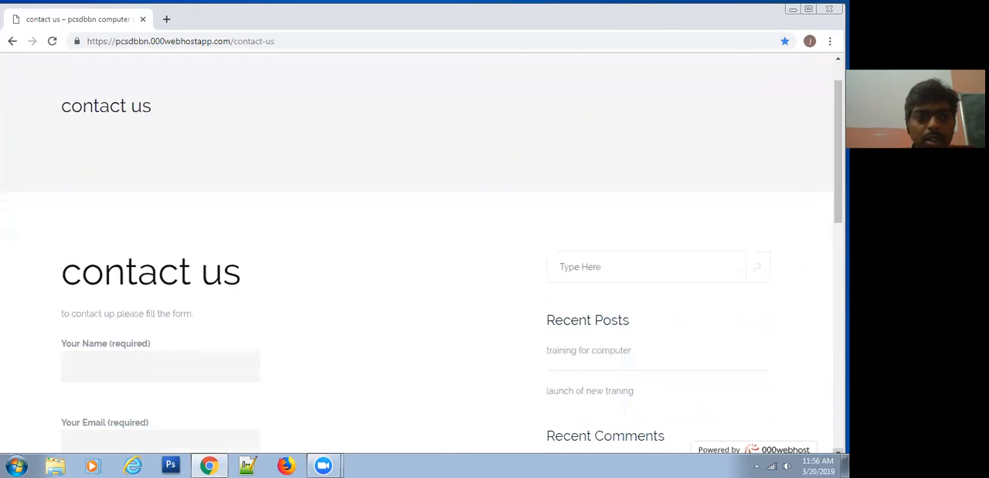
scroll(417, 255, down, 2)
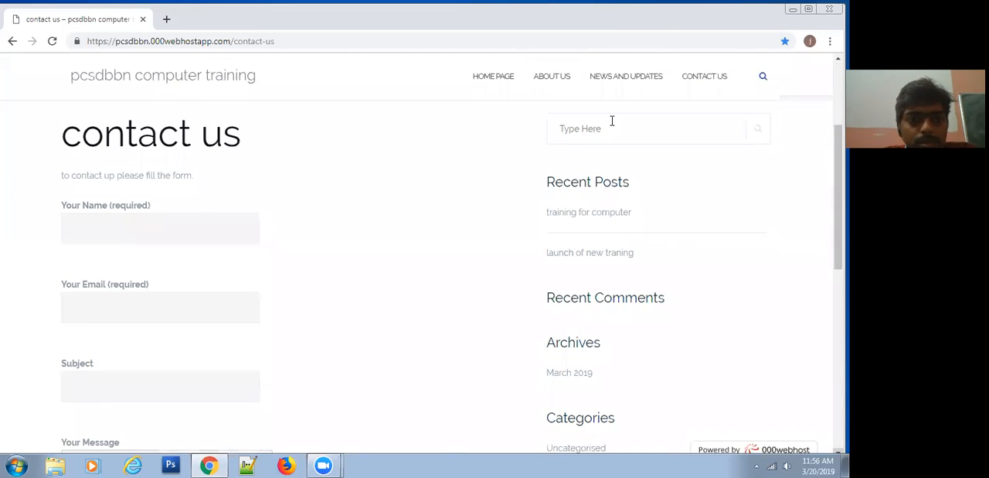
click(557, 79)
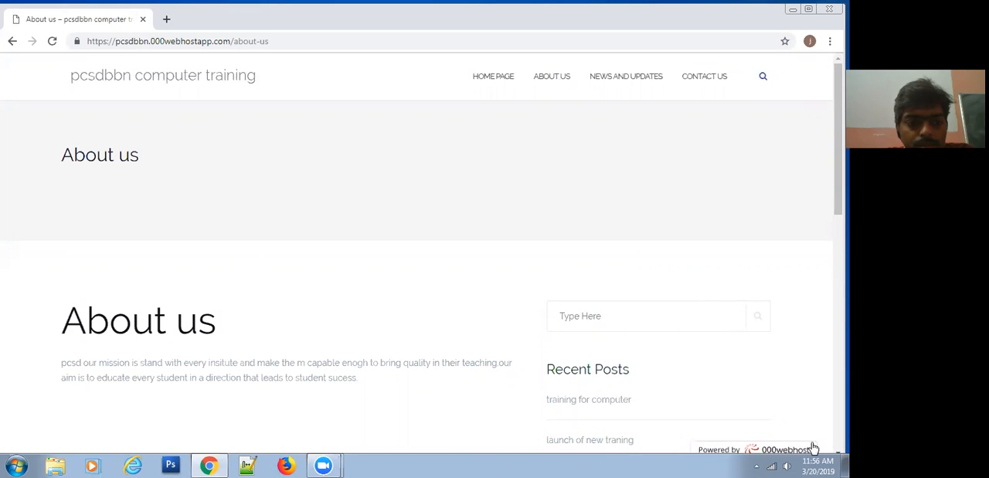
click(839, 451)
scroll(658, 255, down, 3)
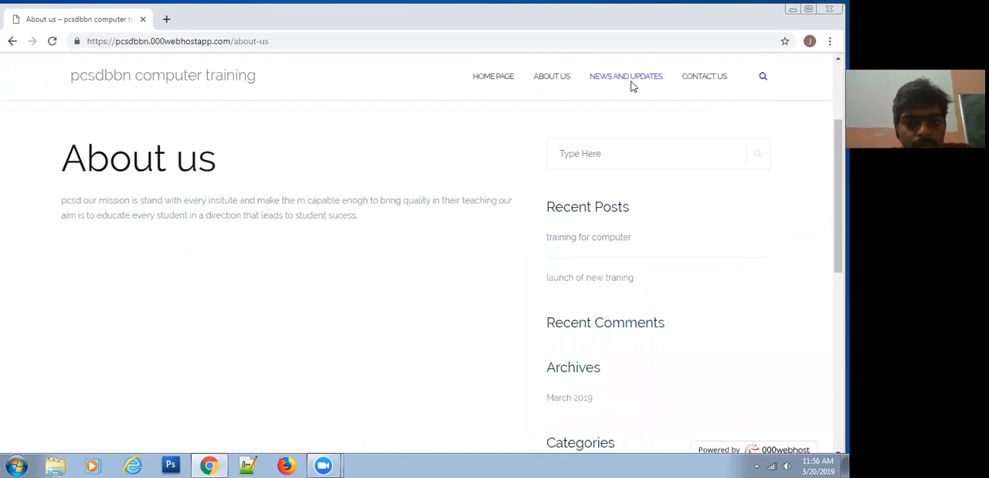
click(632, 84)
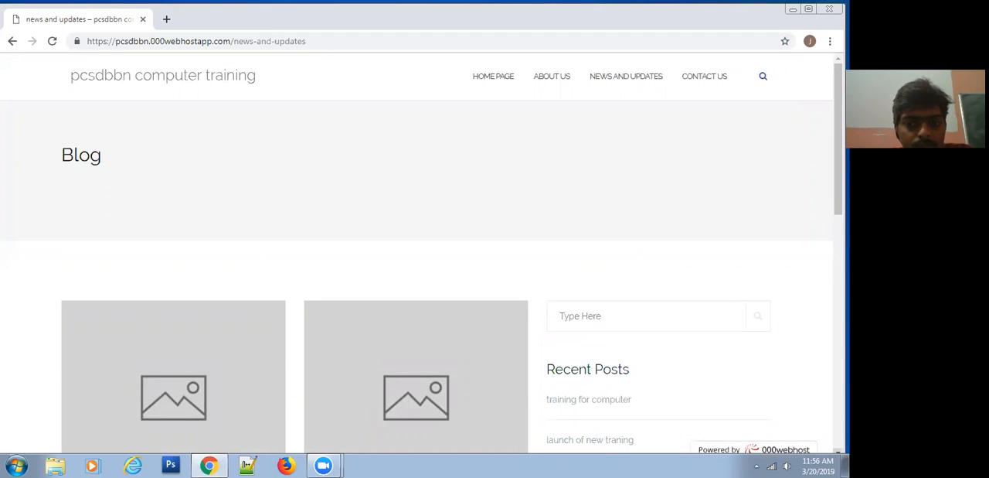
scroll(418, 255, down, 1)
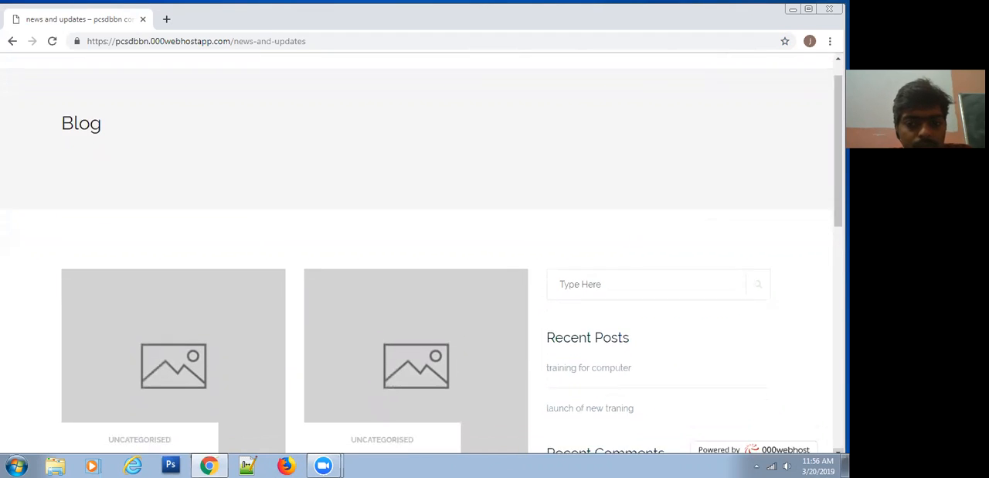
scroll(417, 255, down, 3)
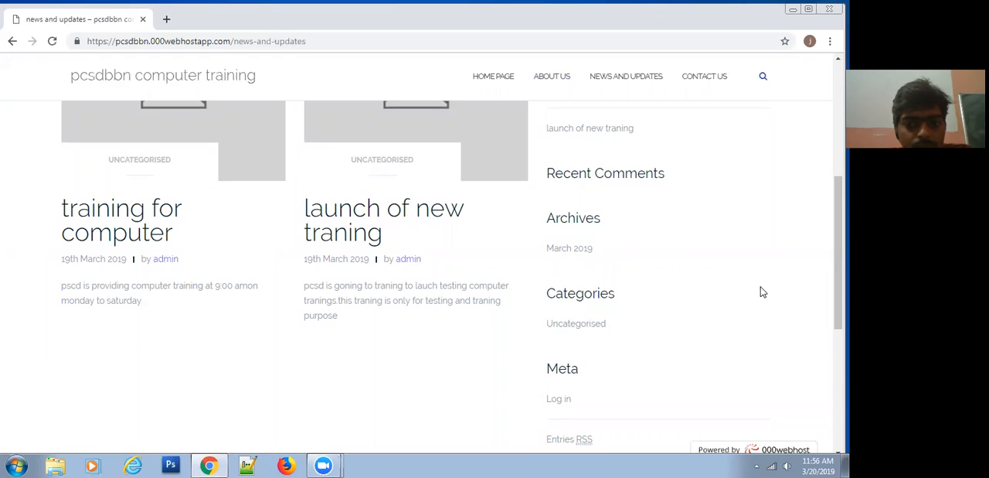
click(698, 79)
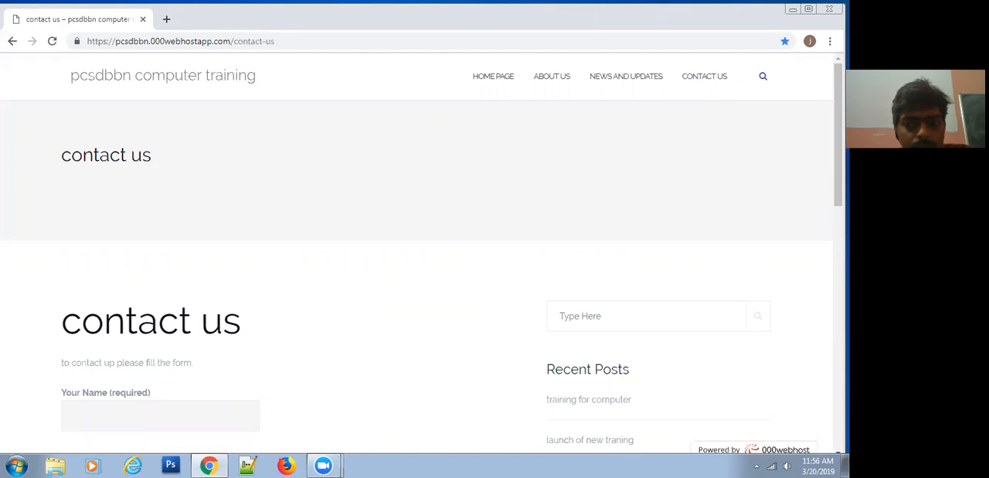
scroll(417, 255, down, 1)
scroll(417, 255, down, 3)
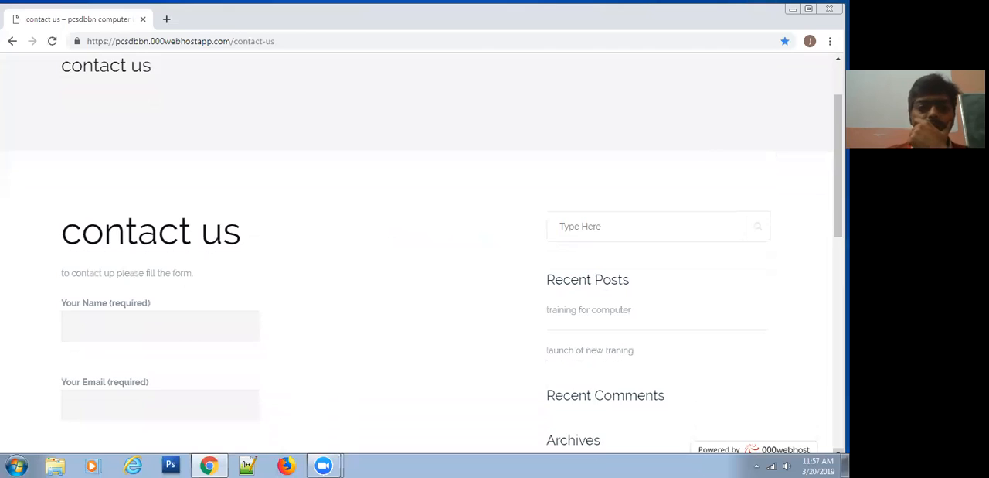
scroll(417, 255, down, 4)
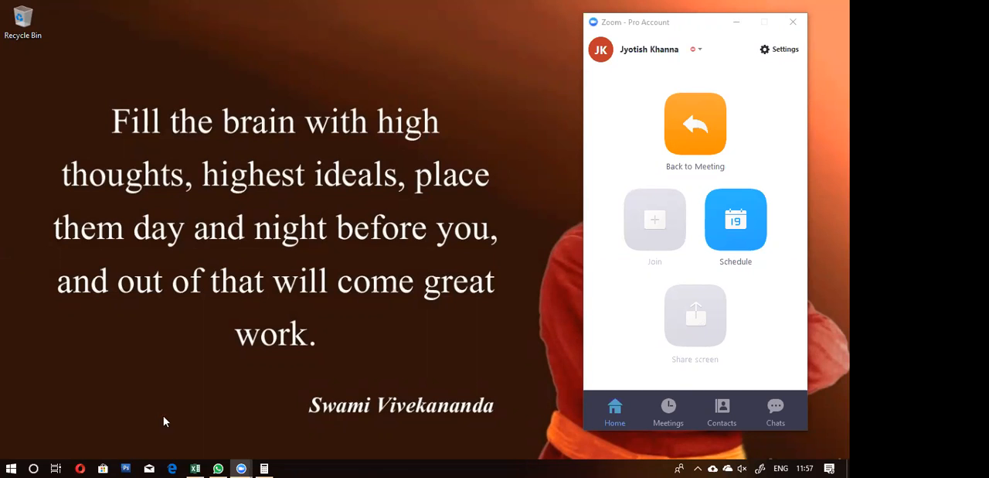
Step: Find and launch the Firefox browser on the computer
click(10, 467)
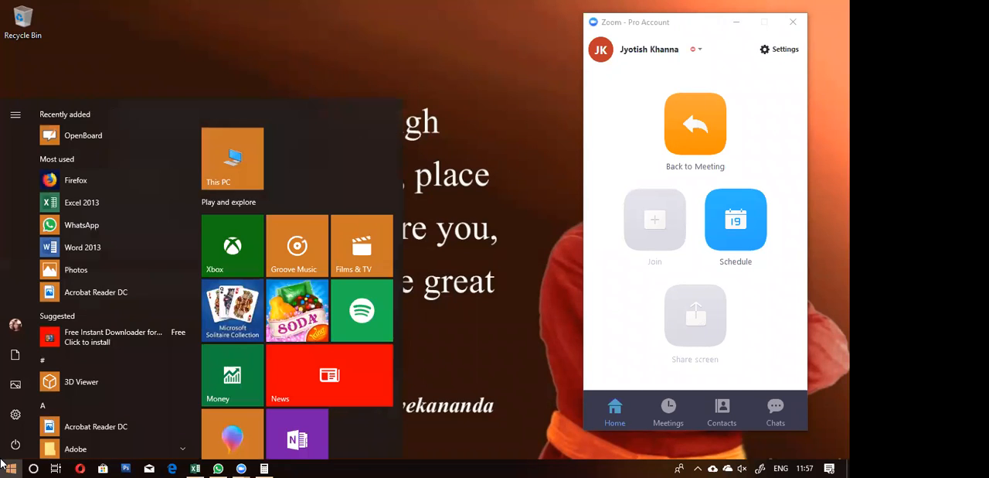
text(fire)
key(Return)
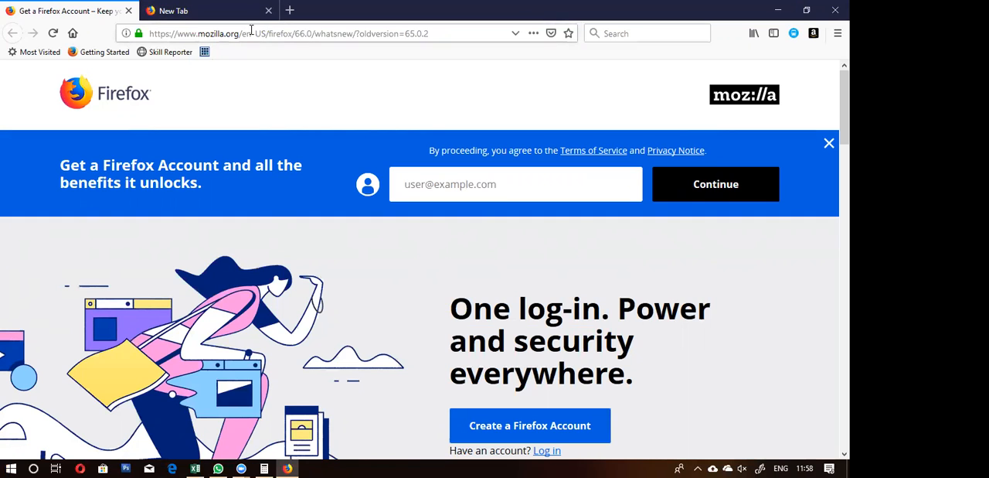
Step: Open the smartosystems.000webhostapp.com/wp-admin/ address from the browsing history suggestions for "000we"
click(251, 29)
text(00)
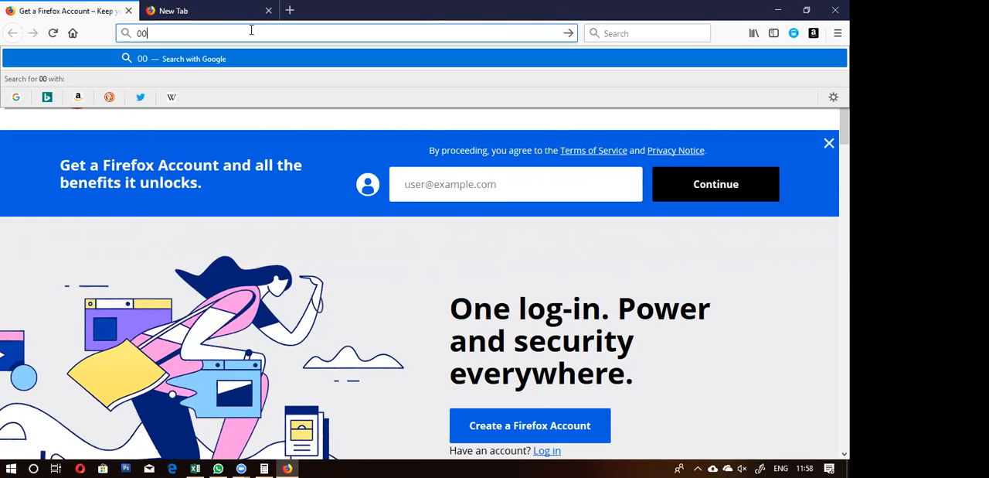
text(0we)
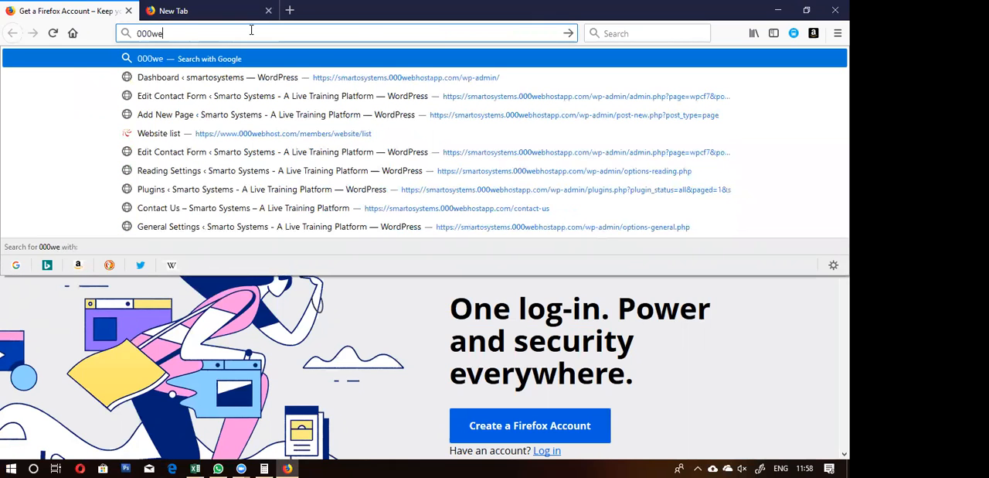
key(Down)
key(Return)
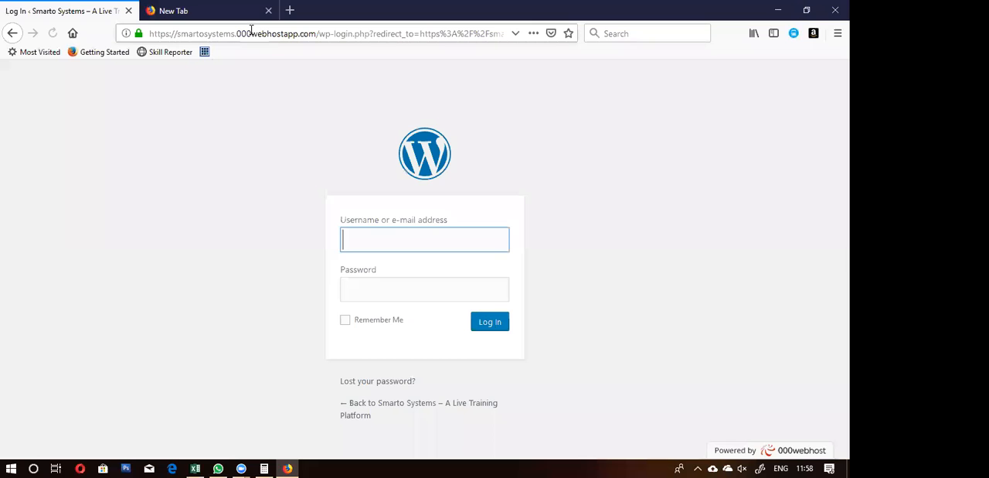
Step: Log in to WordPress as admin with the account password, and decline saving the login in the browser
text(admin)
key(Tab)
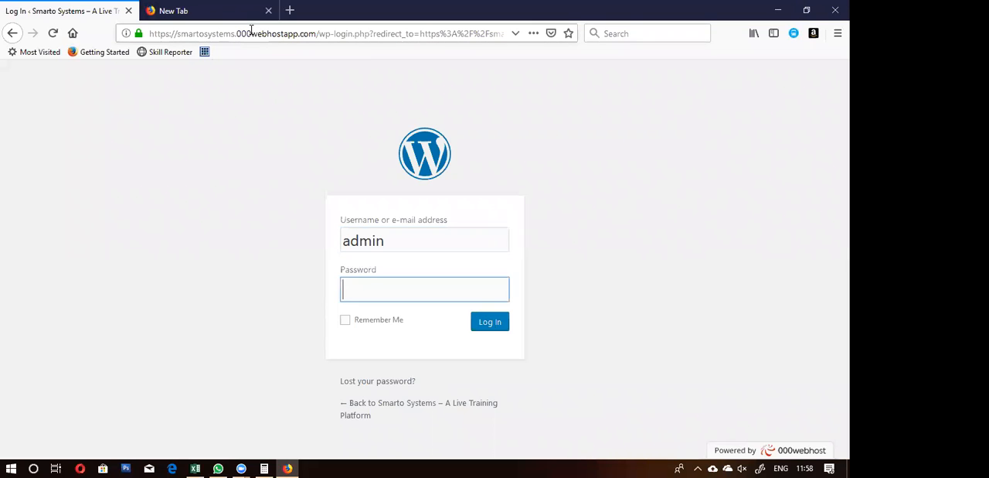
text(******)
key(Return)
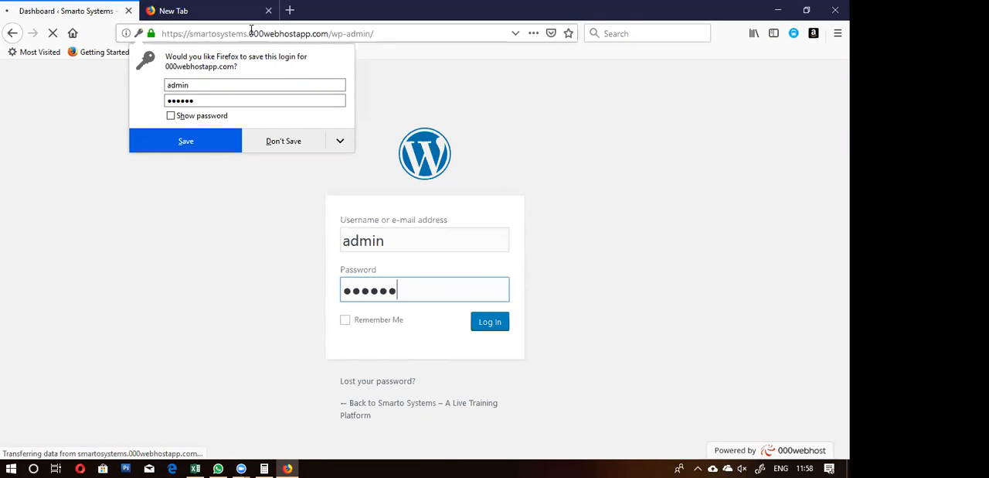
click(271, 144)
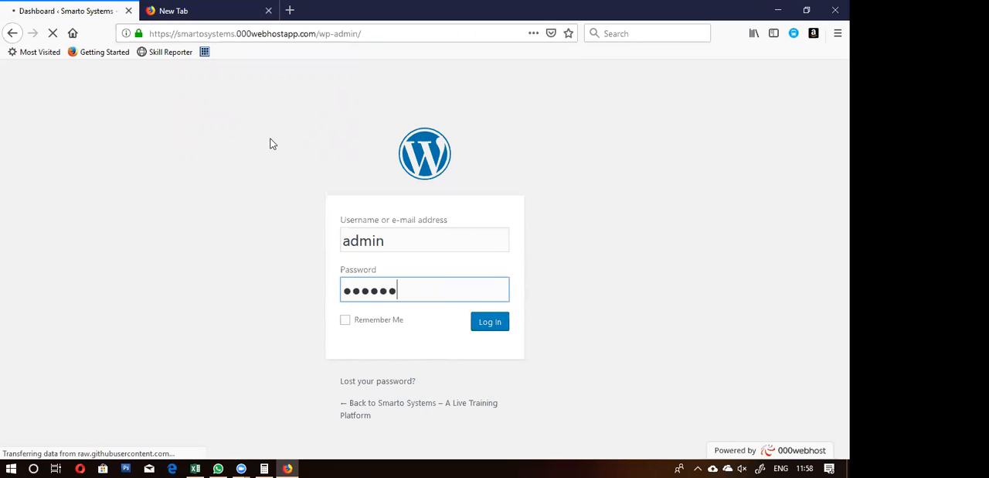
Step: Switch to WhatsApp, search for the technical colleague by first name and open that chat
click(218, 468)
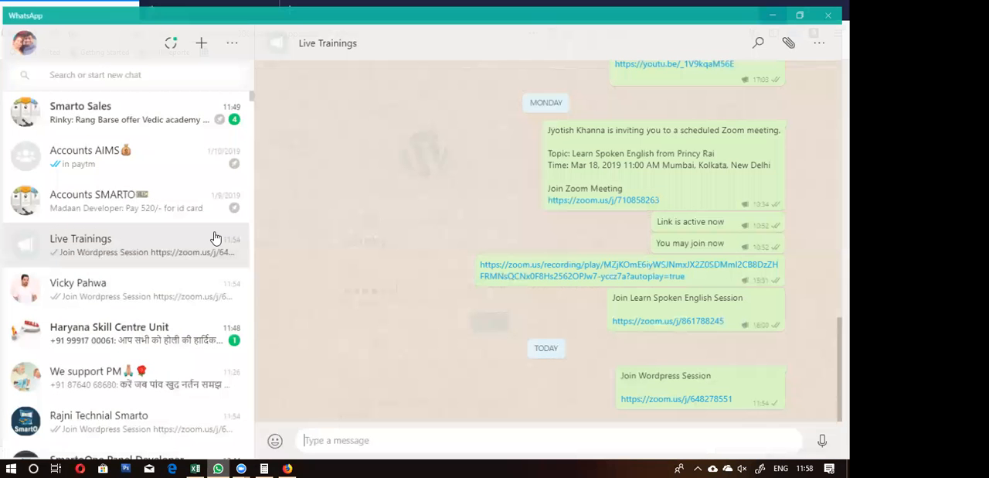
click(113, 72)
text(rajni)
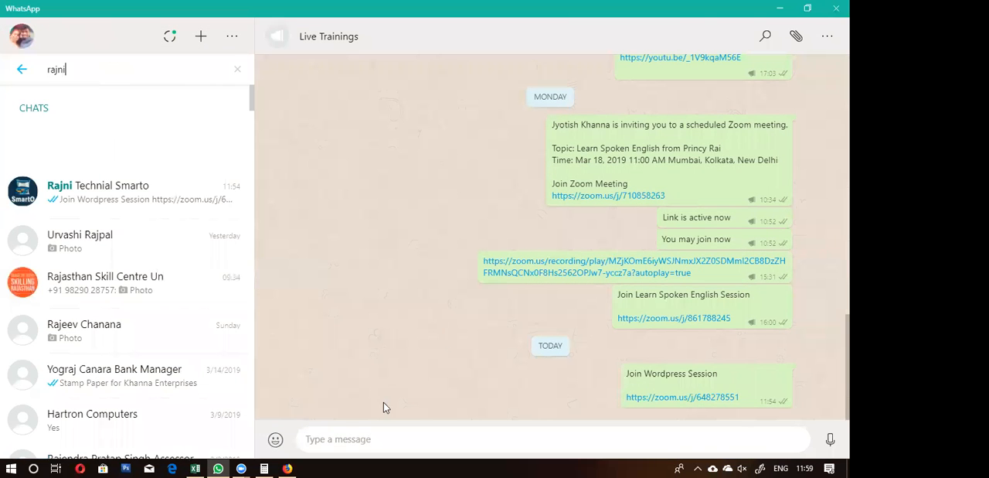
key(Return)
Step: Send the message "1 Jio mujhe neeche bahar wale room me do" and return to the WordPress dashboard in Firefox
text(Jo)
key(BackSpace)
key(BackSpace)
key(BackSpace)
text(1 Jio mujhe neeche bahar wale room me do)
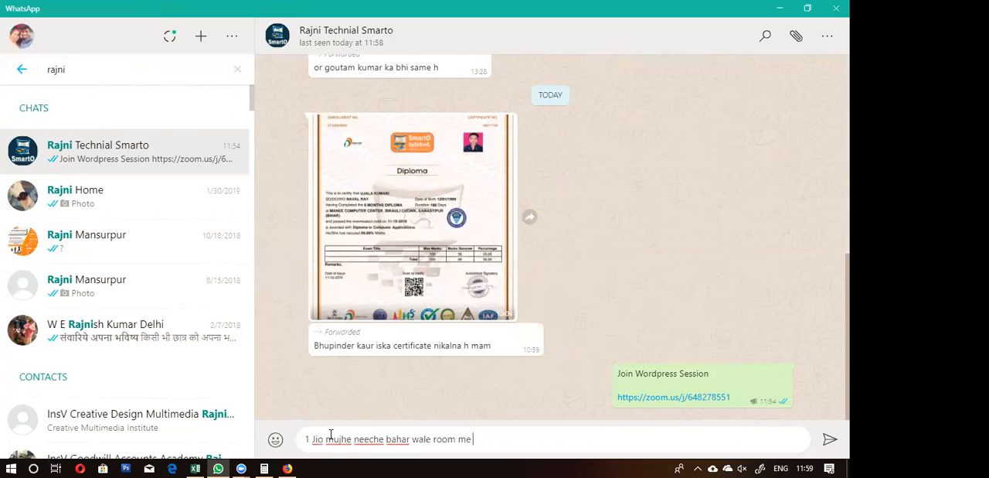
key(Return)
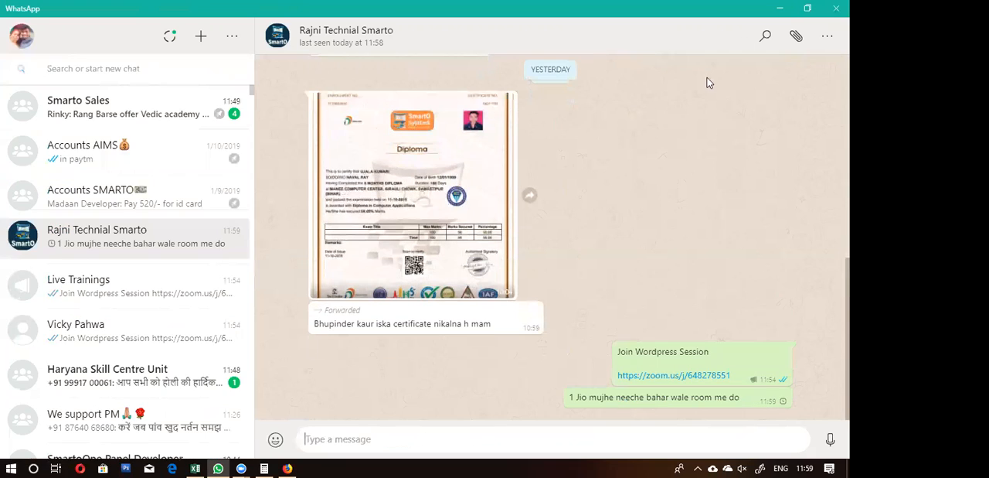
click(780, 9)
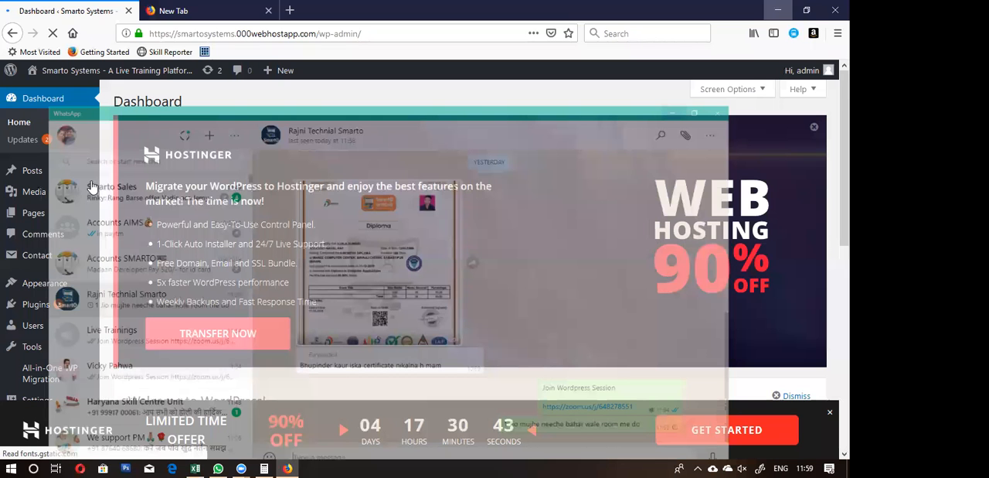
Step: Open the live Smarto Systems site from the dashboard in a new tab, switch to it and load its address again
scroll(108, 161, down, 3)
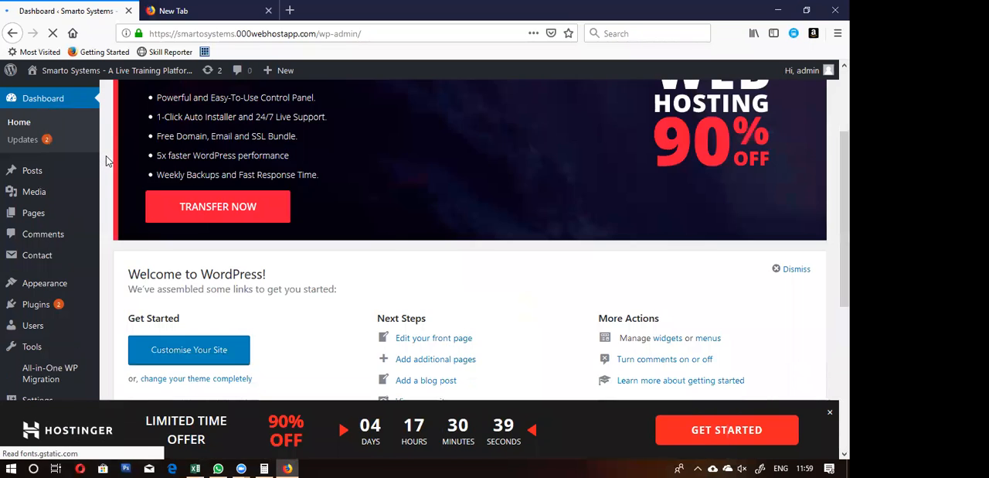
scroll(108, 161, down, 4)
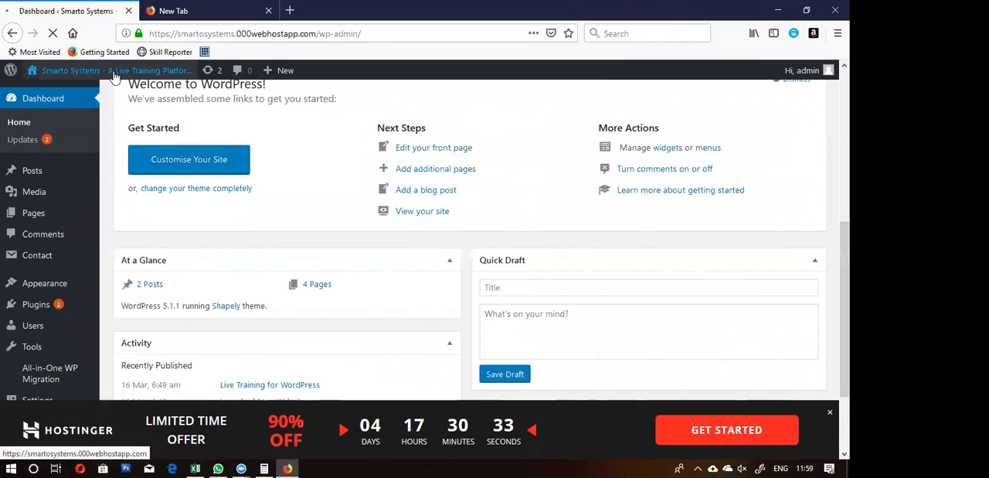
mouse_move(124, 71)
right_click(65, 94)
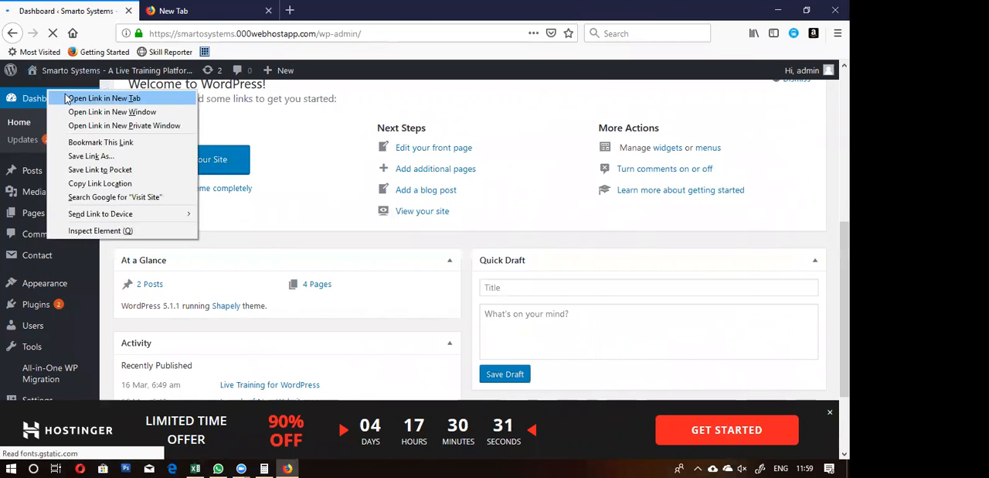
click(85, 98)
click(204, 11)
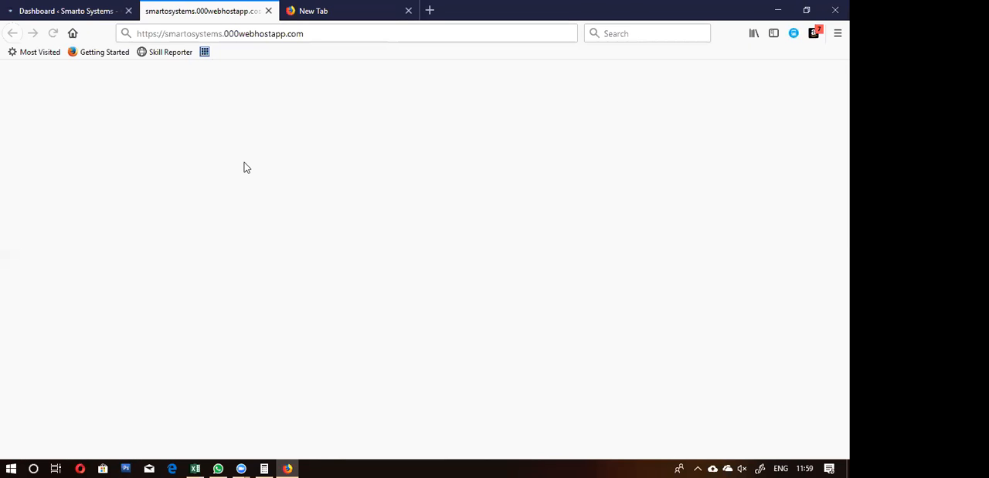
click(307, 34)
key(Return)
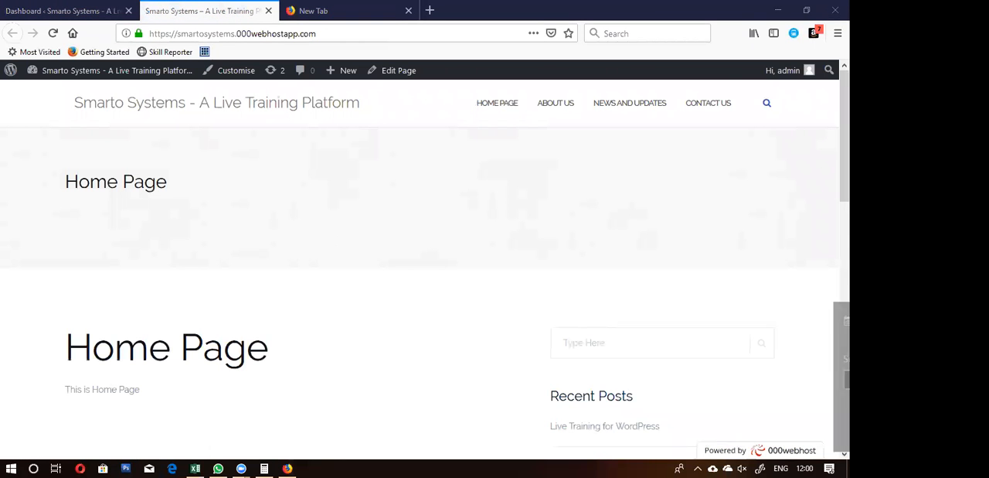
Step: Look through the live site's home page and dismiss the calendar birthday reminder
scroll(306, 200, down, 5)
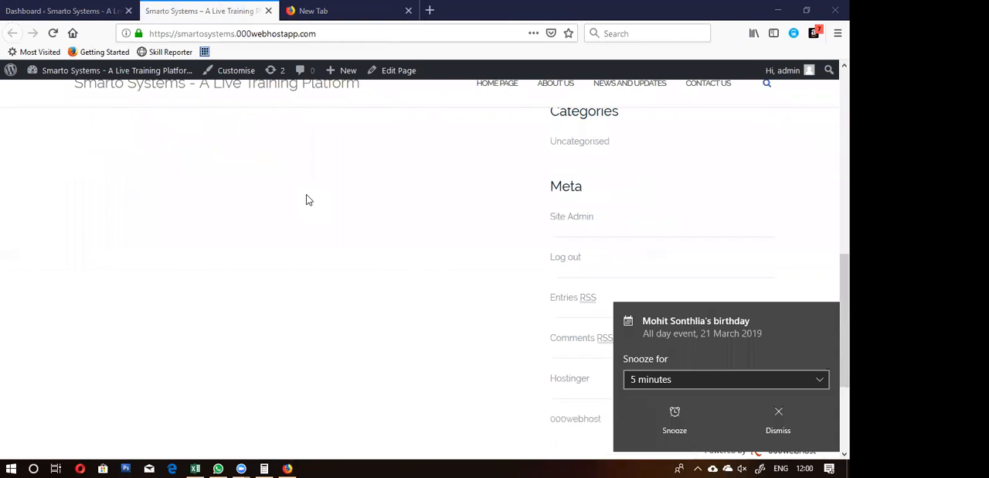
scroll(307, 198, up, 6)
click(827, 315)
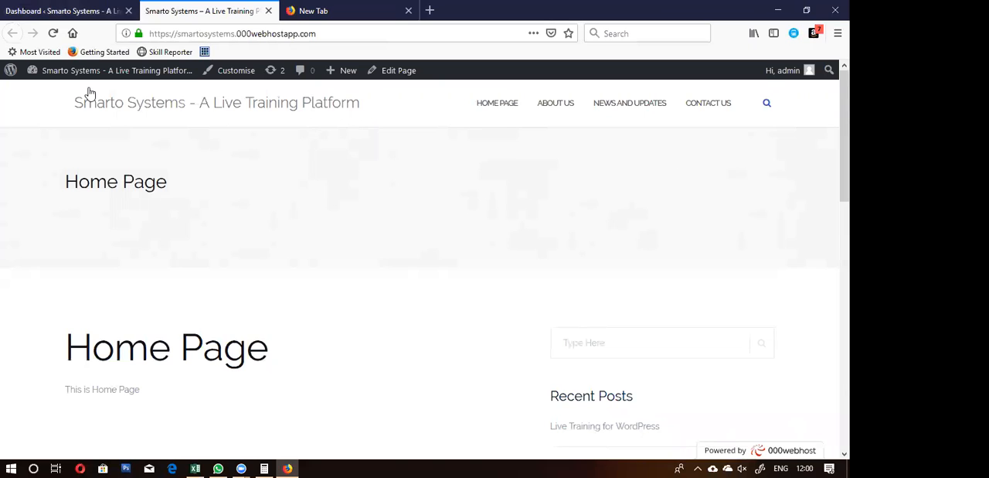
Step: Return to the WordPress dashboard tab and open the list of all pages
click(58, 10)
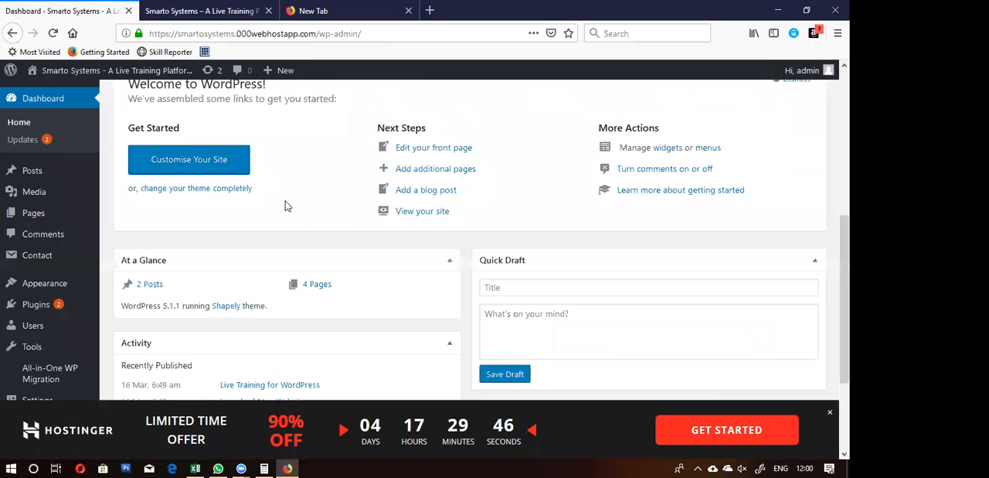
scroll(282, 204, up, 4)
mouse_move(21, 219)
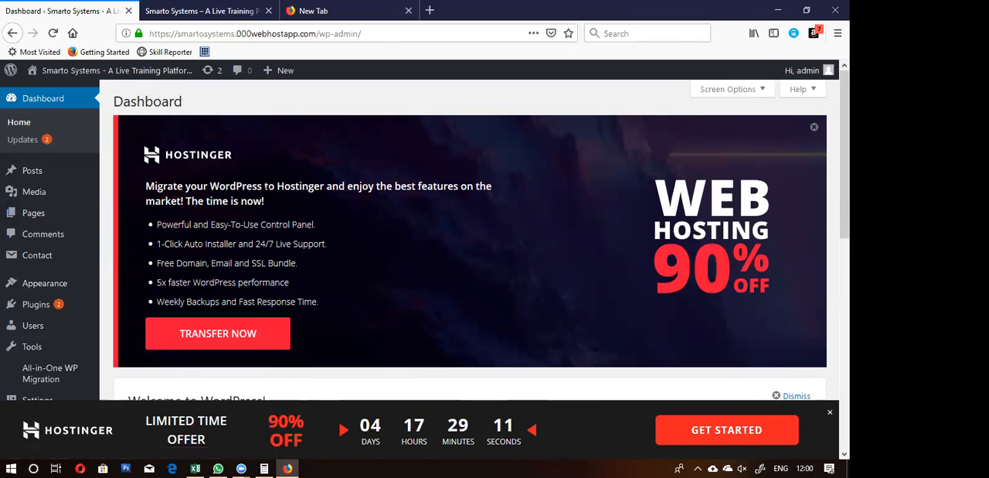
mouse_move(62, 261)
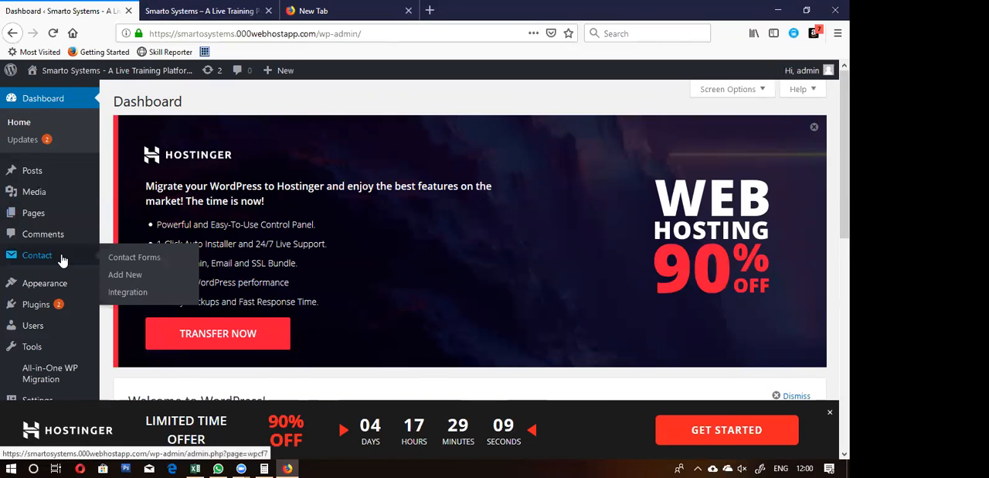
mouse_move(51, 288)
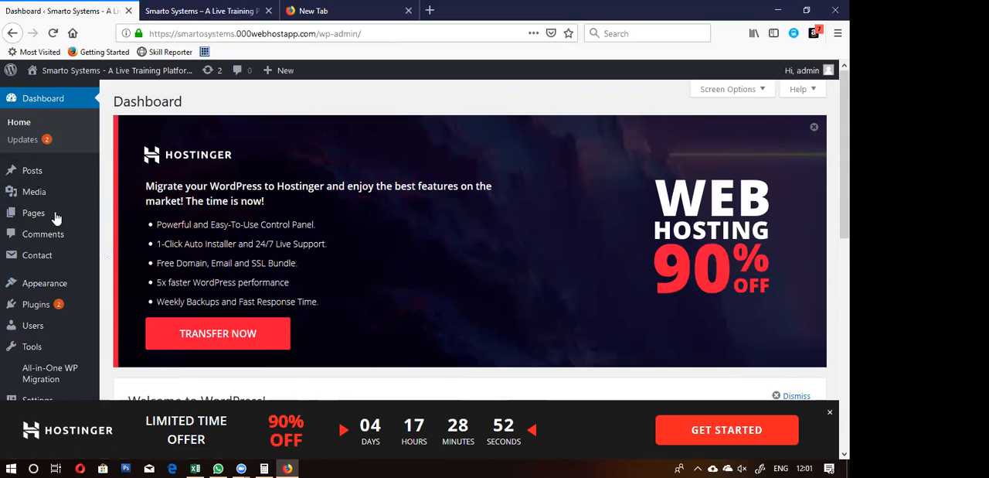
click(160, 216)
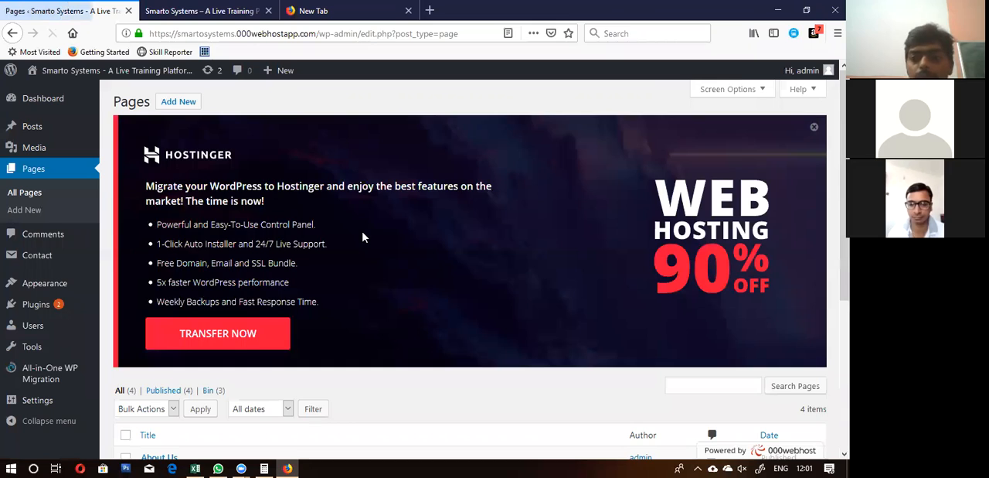
Step: Open the Home Page entry from the pages list for editing
scroll(362, 234, down, 3)
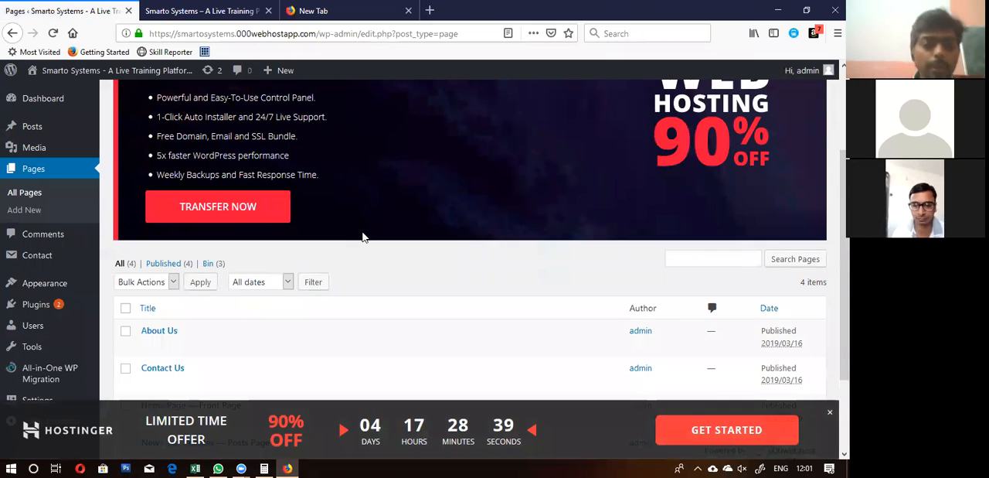
scroll(363, 236, down, 3)
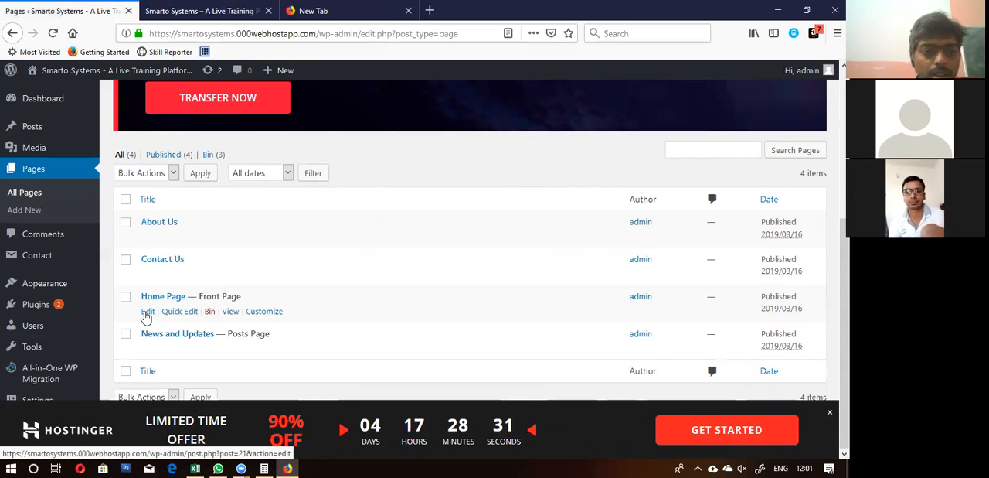
click(146, 312)
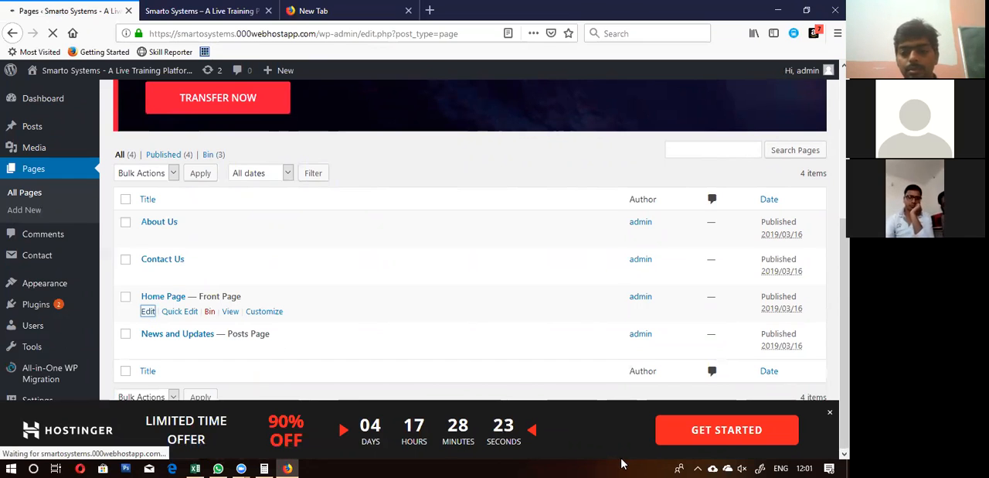
Step: Switch the computer's Wi-Fi connection to the JioFi_10038FA network and return to the Home Page editor
click(698, 467)
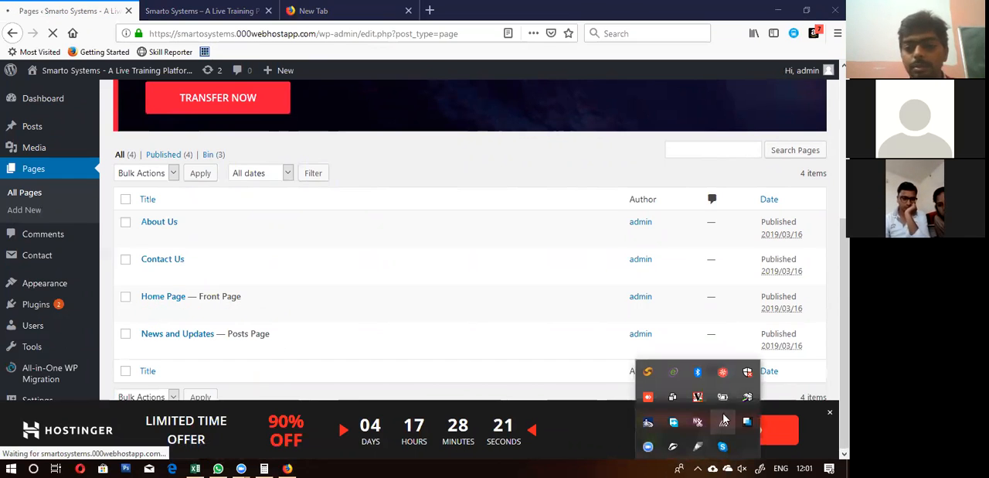
click(724, 423)
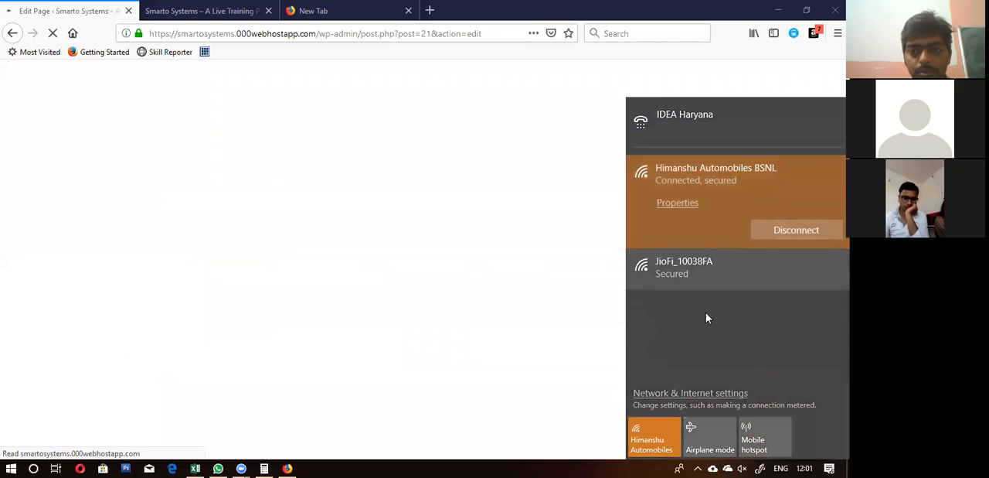
click(707, 268)
click(669, 245)
click(795, 270)
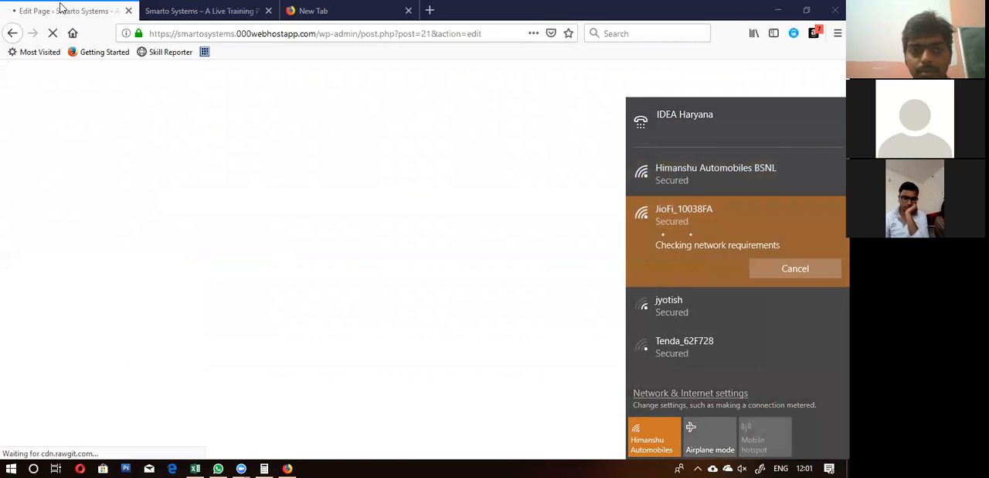
click(331, 214)
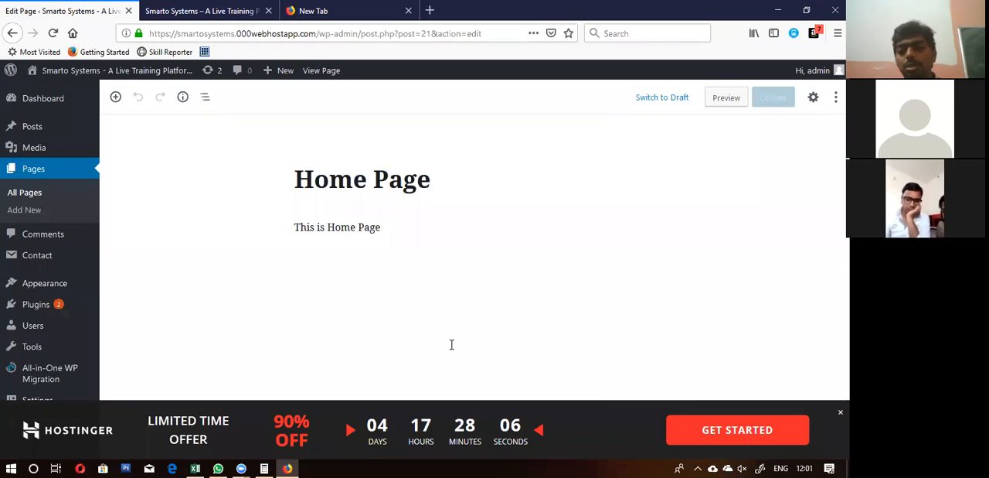
click(493, 232)
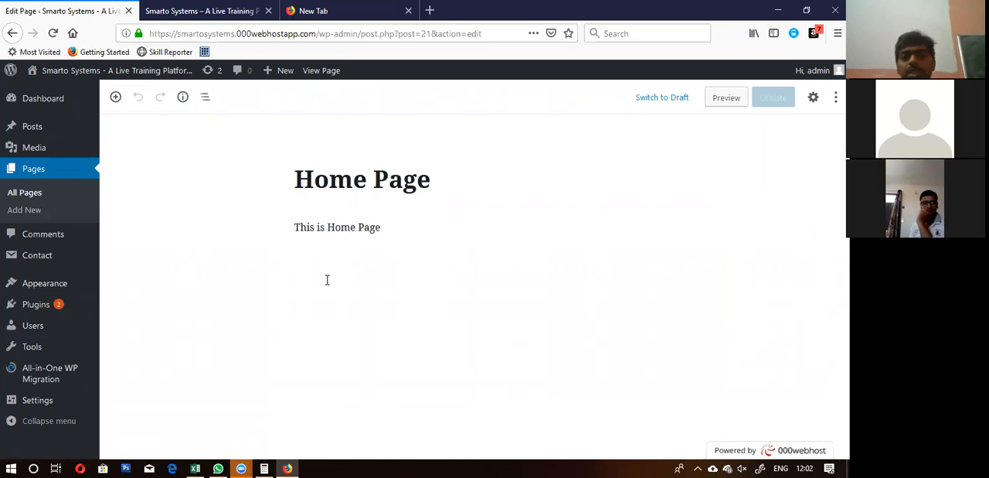
Step: Load the smartosystems.in website in the empty browser tab
click(357, 12)
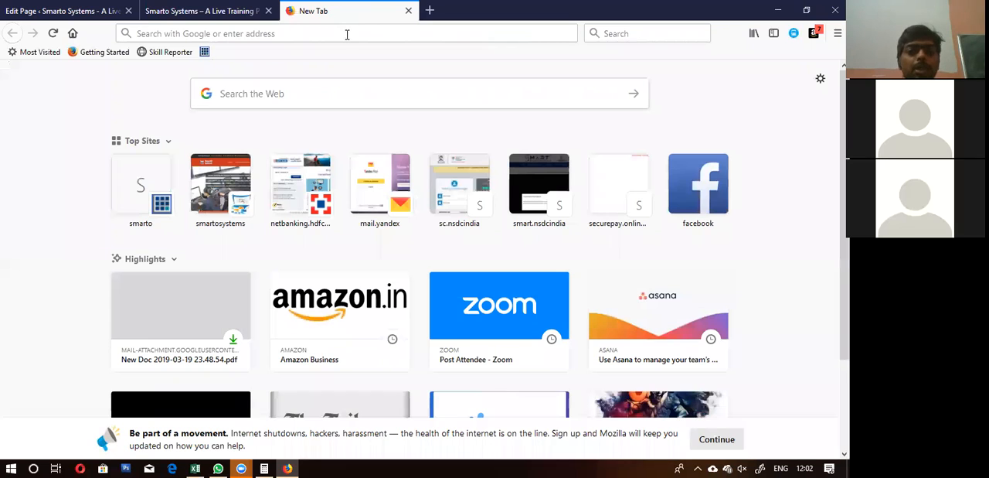
click(347, 34)
text(sm)
text(artosystems.in/)
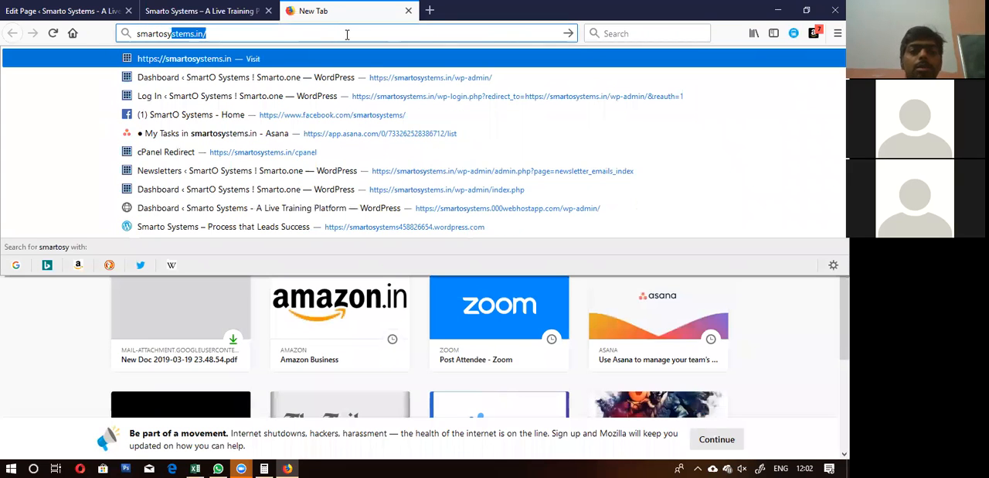
key(Return)
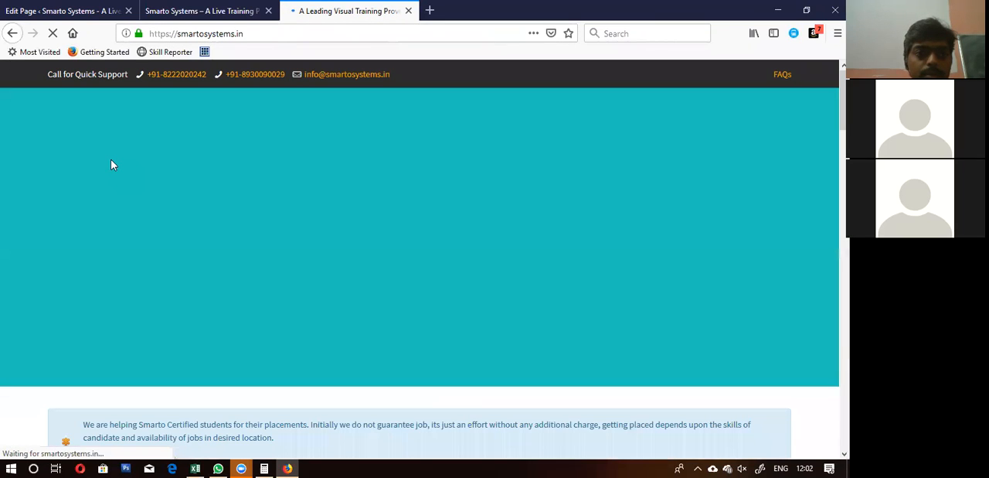
Step: Examine the smartosystems.in home page sections and compare them with the live training site's home page
scroll(365, 300, down, 5)
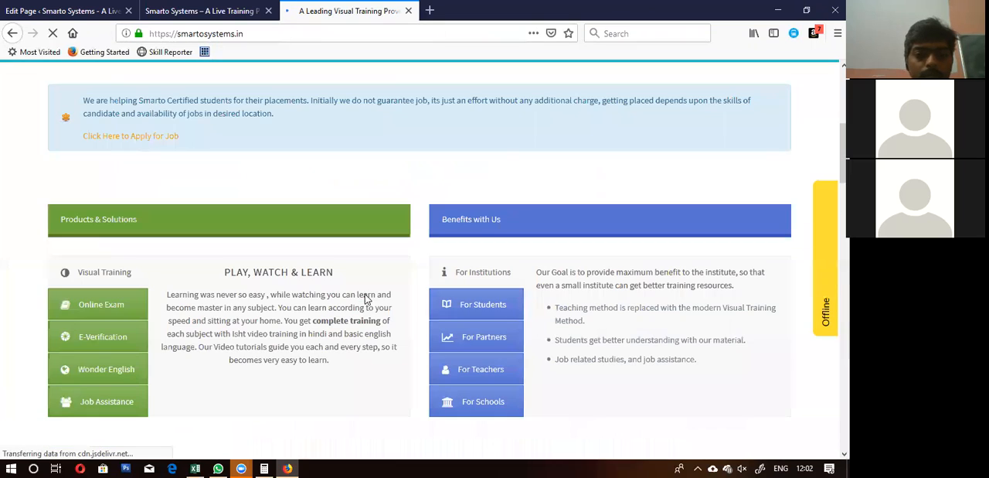
scroll(74, 189, down, 1)
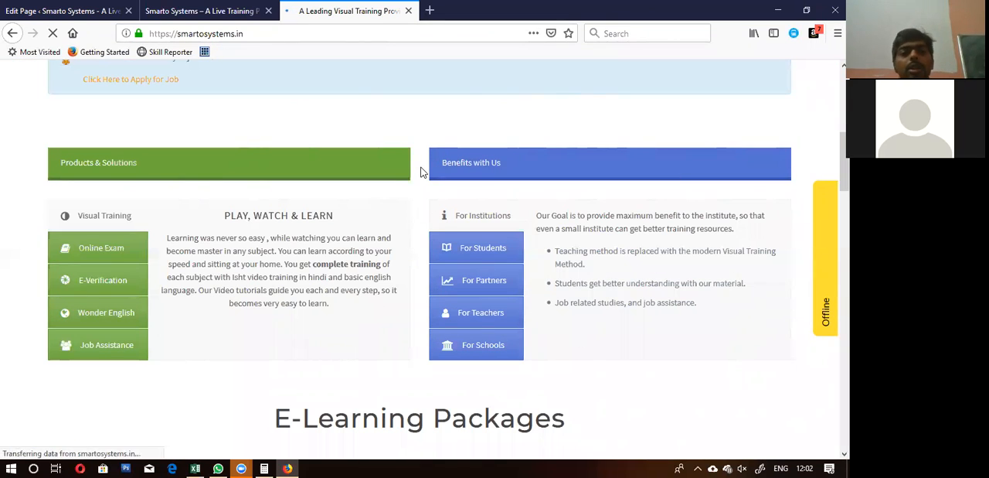
scroll(421, 172, up, 1)
scroll(421, 172, down, 6)
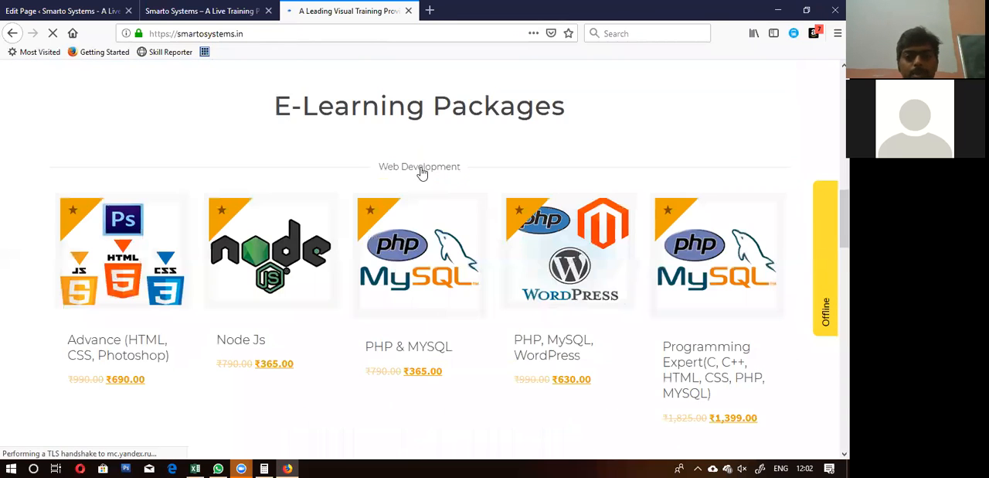
scroll(422, 172, up, 4)
scroll(421, 172, up, 5)
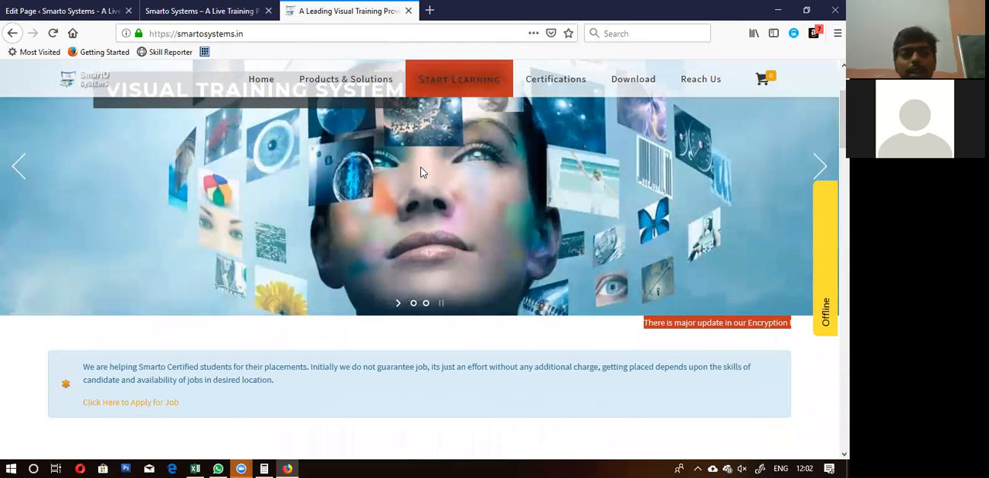
click(152, 8)
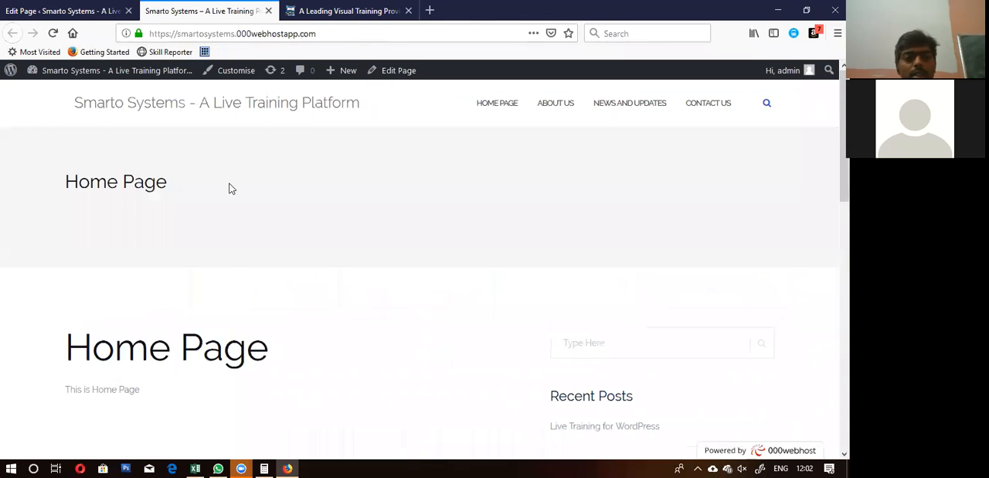
scroll(229, 264, down, 3)
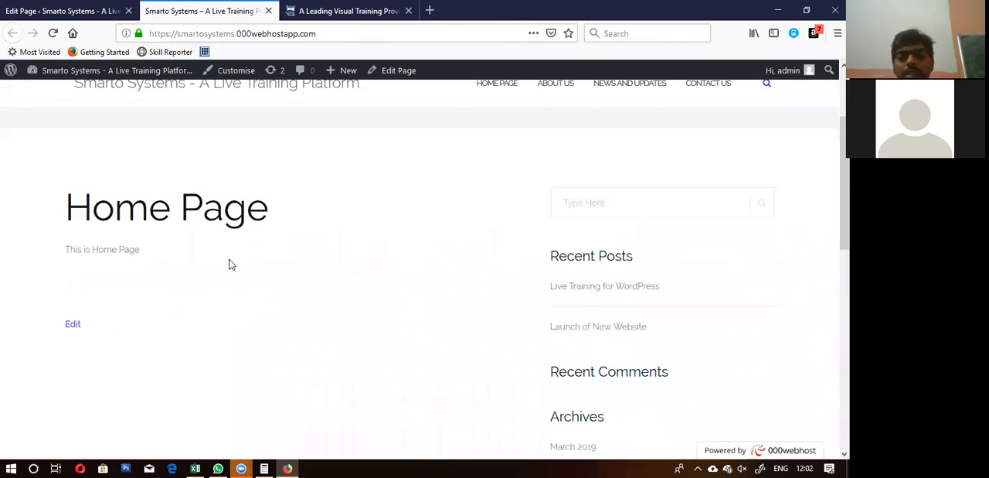
Step: Return to the Home Page editor and review the options available for the "This is Home Page" paragraph block
click(65, 6)
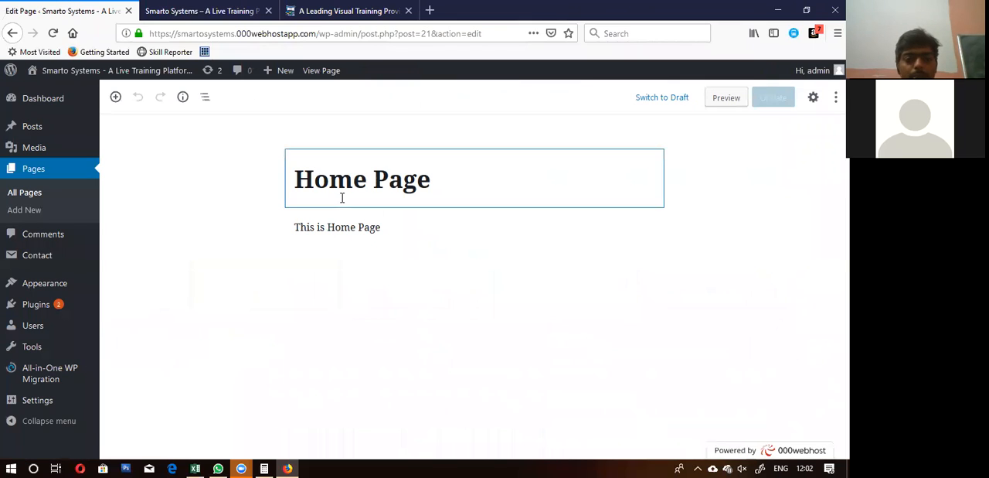
click(379, 232)
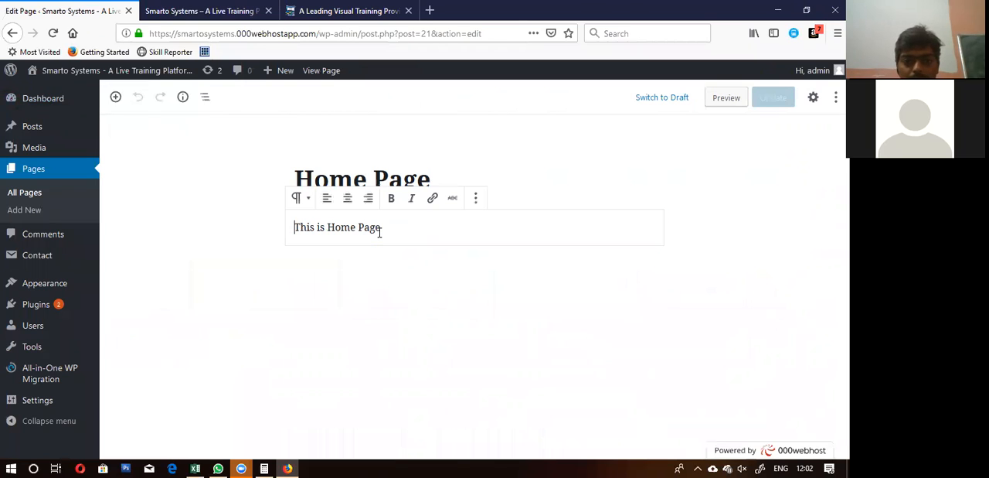
click(477, 199)
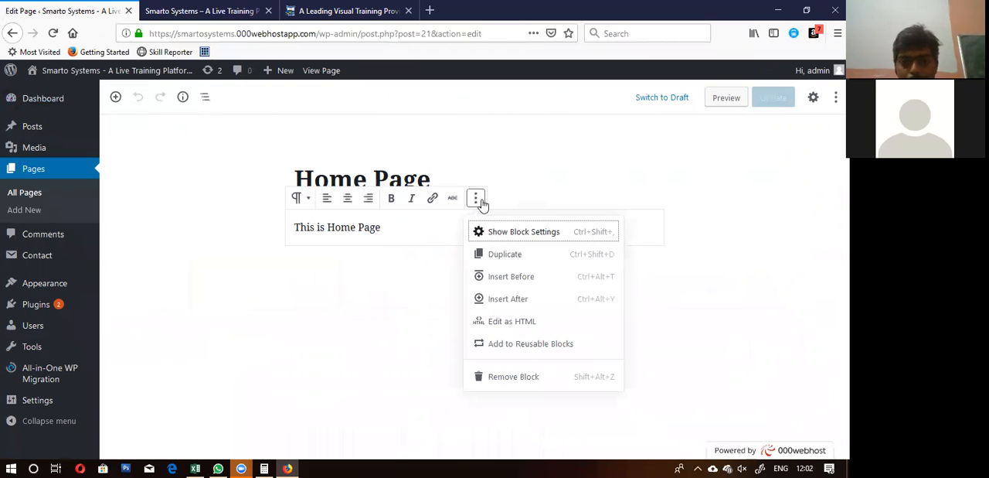
click(406, 284)
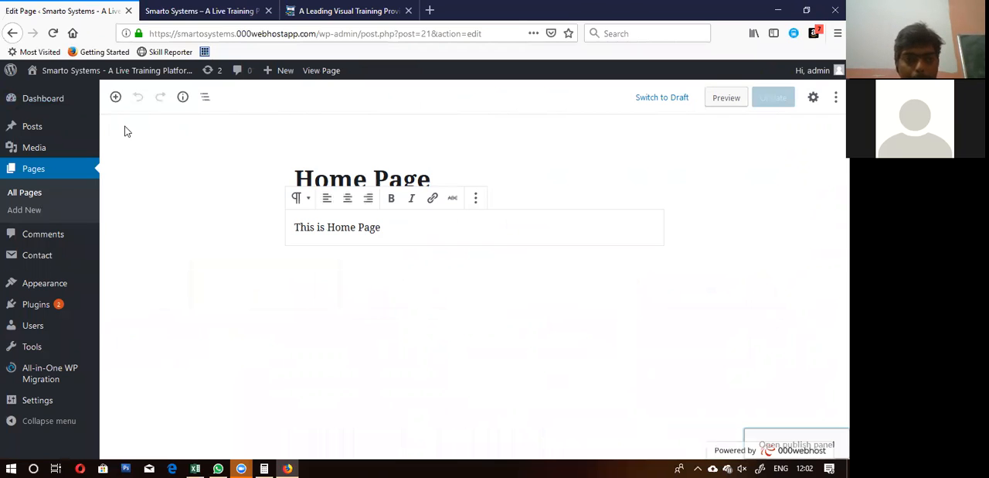
Step: Browse the library of blocks that can be added to the page, from the most used blocks to the embeds
click(115, 99)
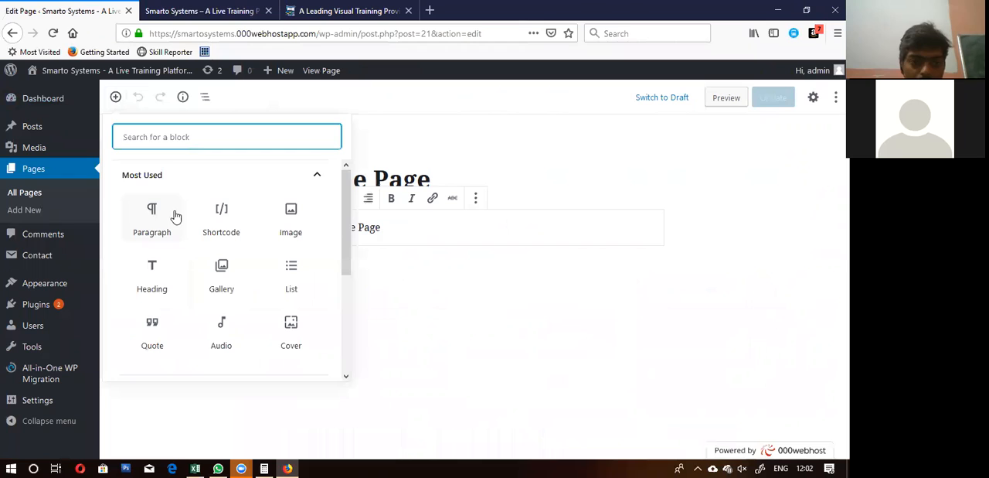
scroll(247, 223, down, 3)
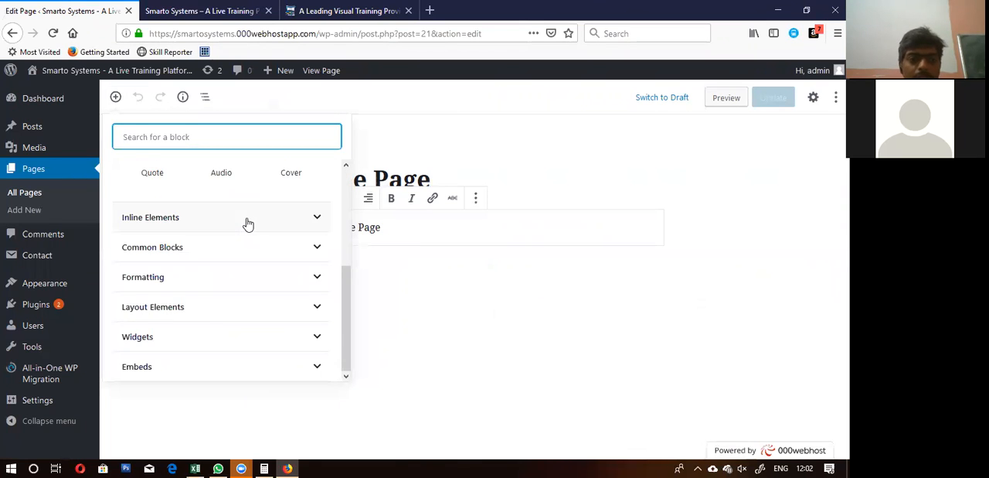
scroll(247, 224, up, 4)
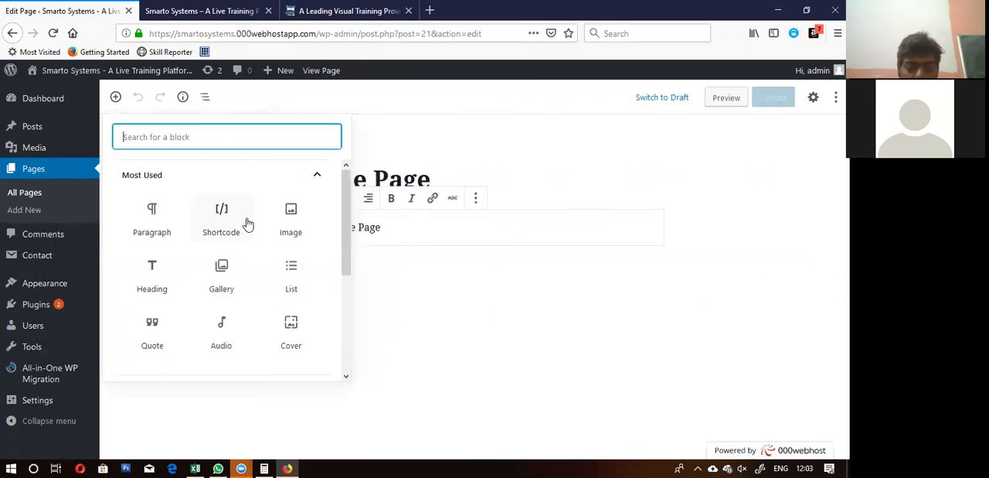
scroll(247, 223, down, 4)
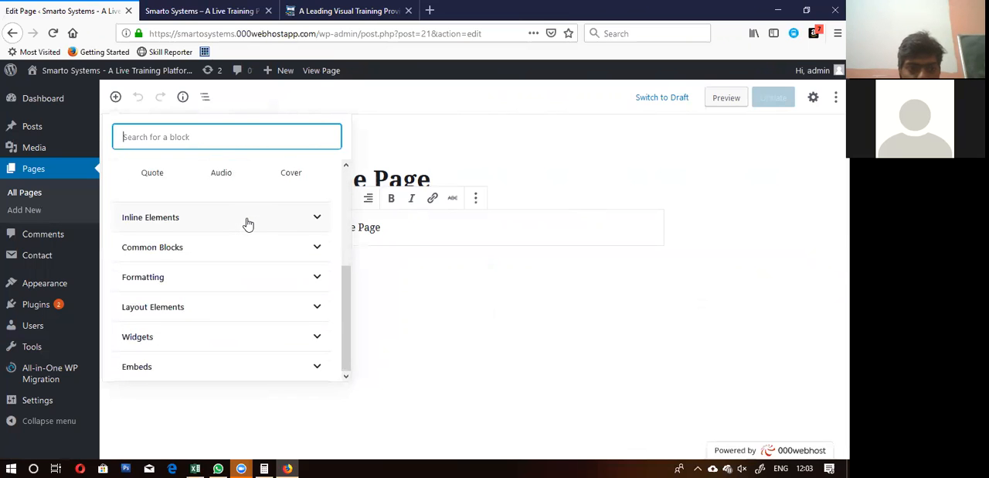
scroll(247, 223, up, 4)
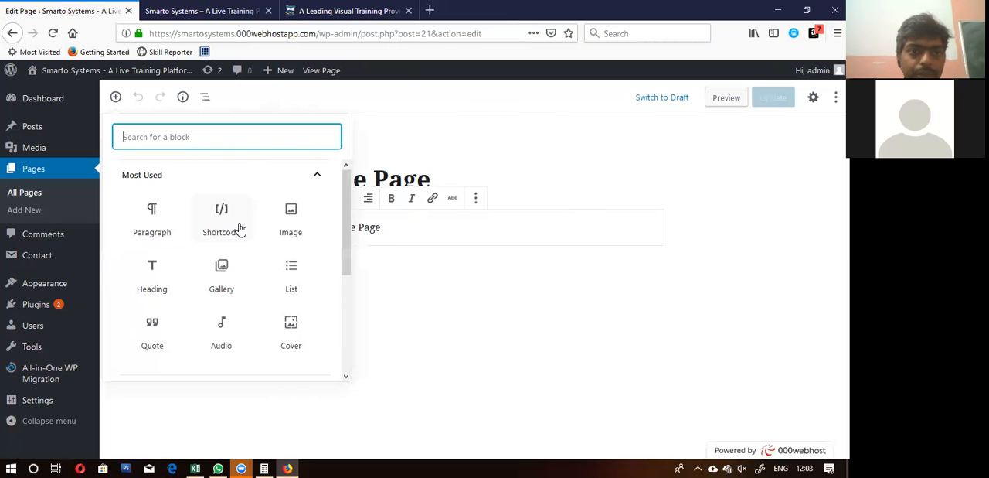
Step: Open the live training site's Contact Us page and examine its contact form fields
click(232, 10)
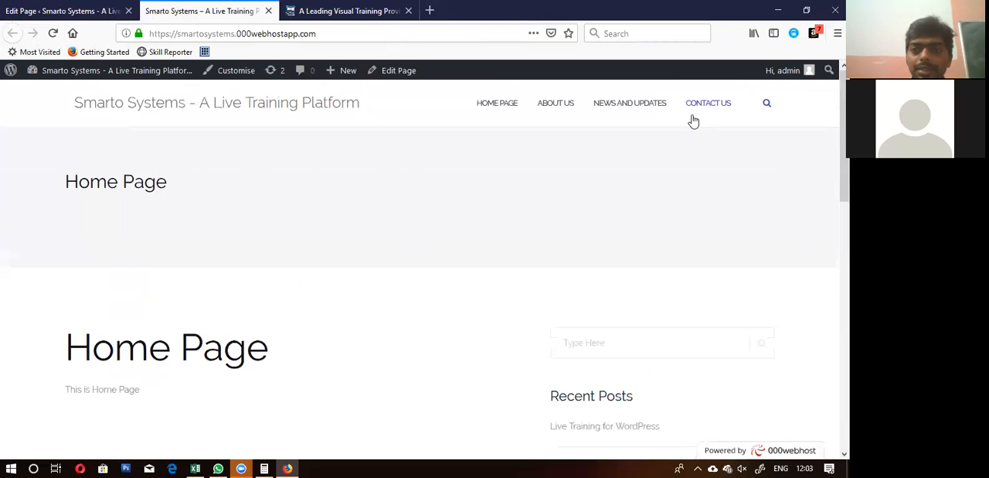
click(694, 105)
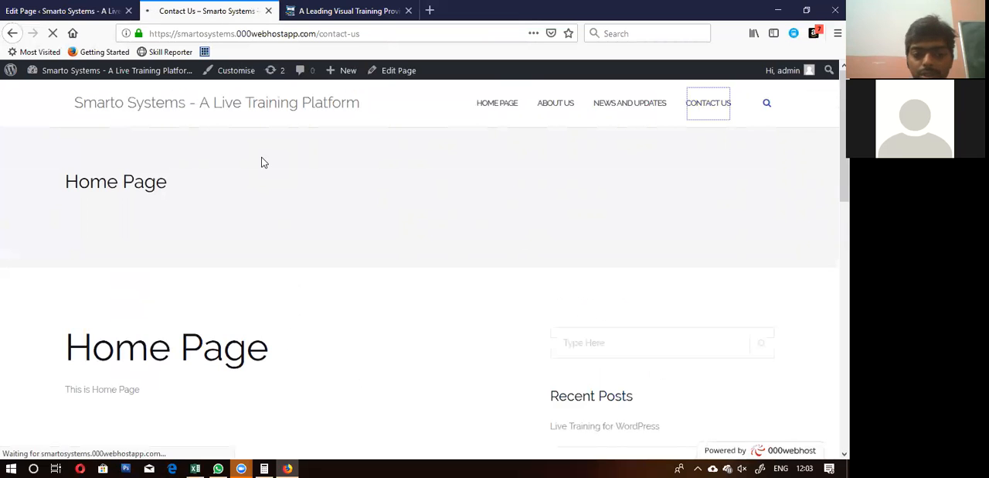
scroll(262, 162, down, 5)
scroll(262, 162, up, 3)
click(159, 173)
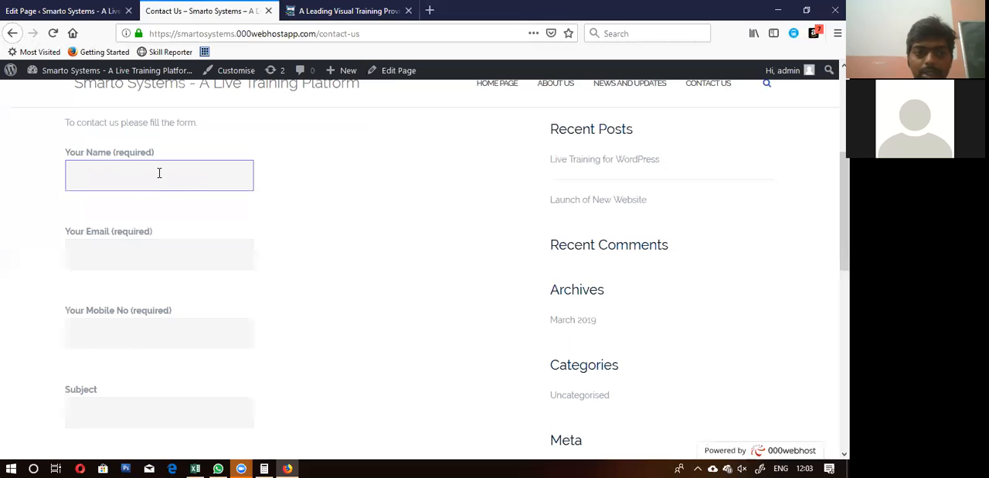
click(126, 257)
scroll(126, 256, up, 2)
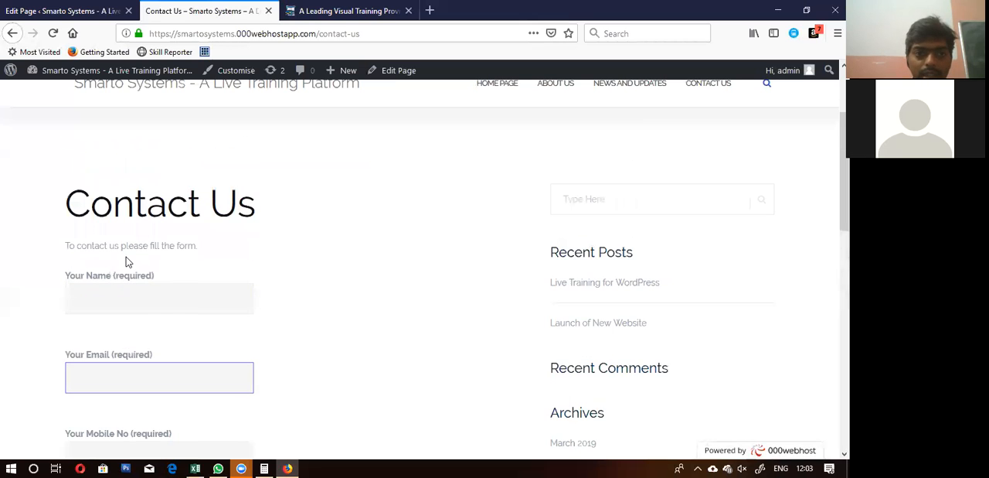
Step: Return to the Home Page editor and remove the "This is Home Page" paragraph block
click(78, 11)
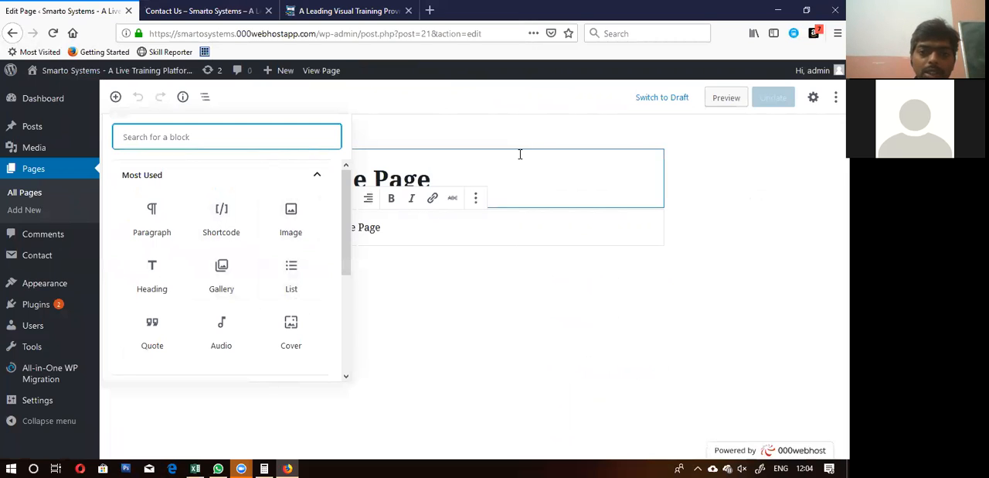
click(461, 256)
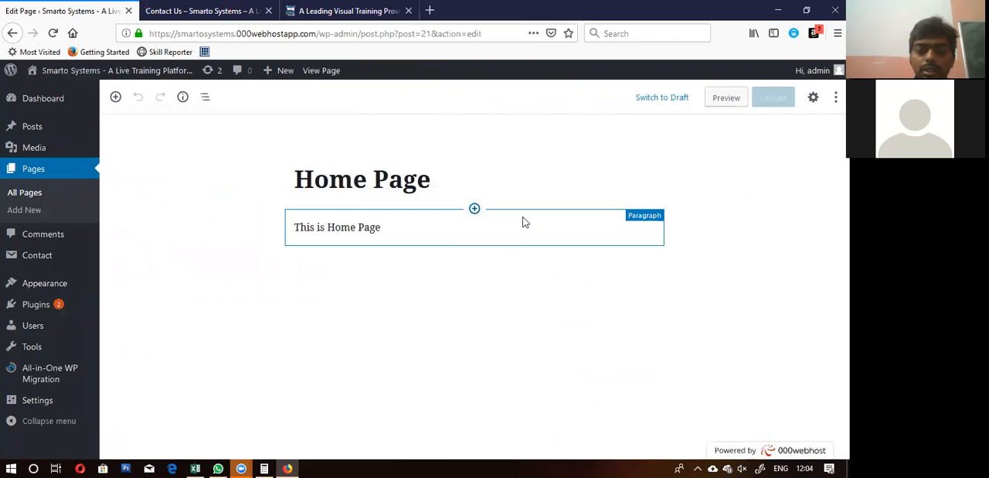
right_click(307, 226)
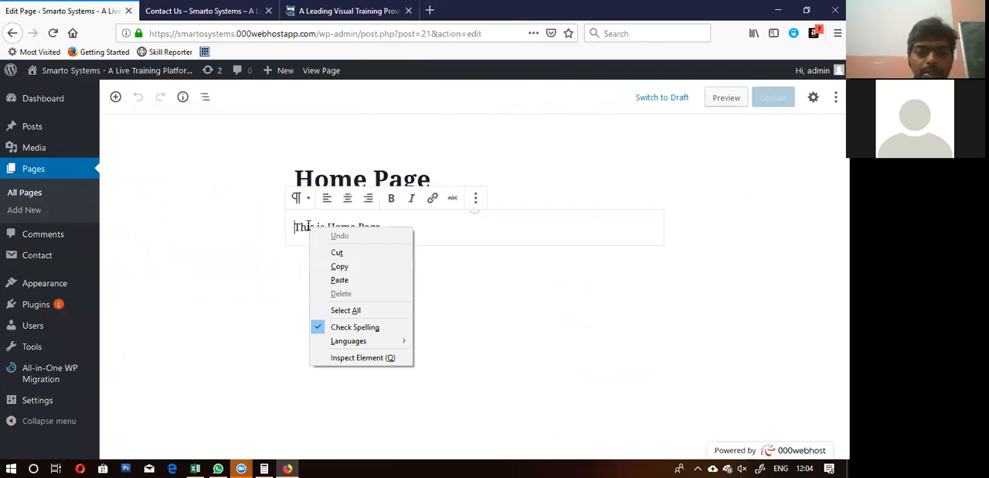
click(291, 267)
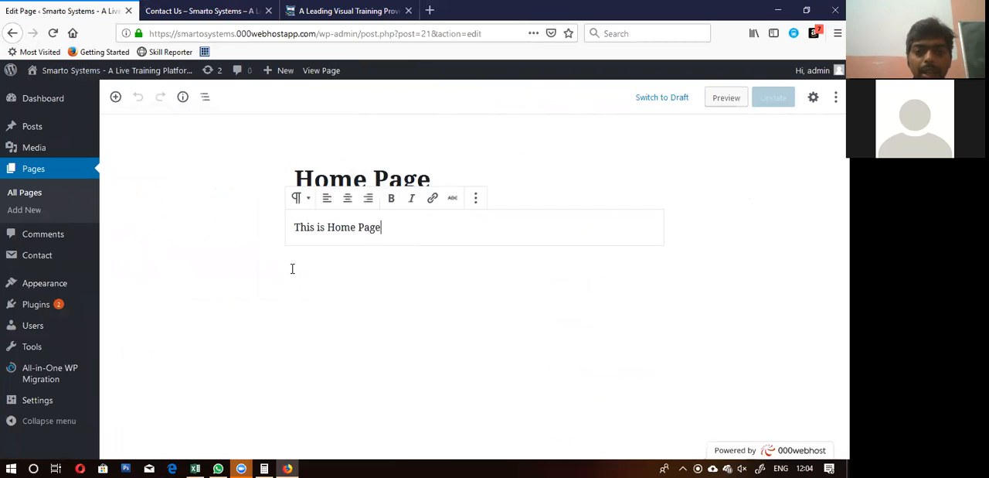
click(475, 200)
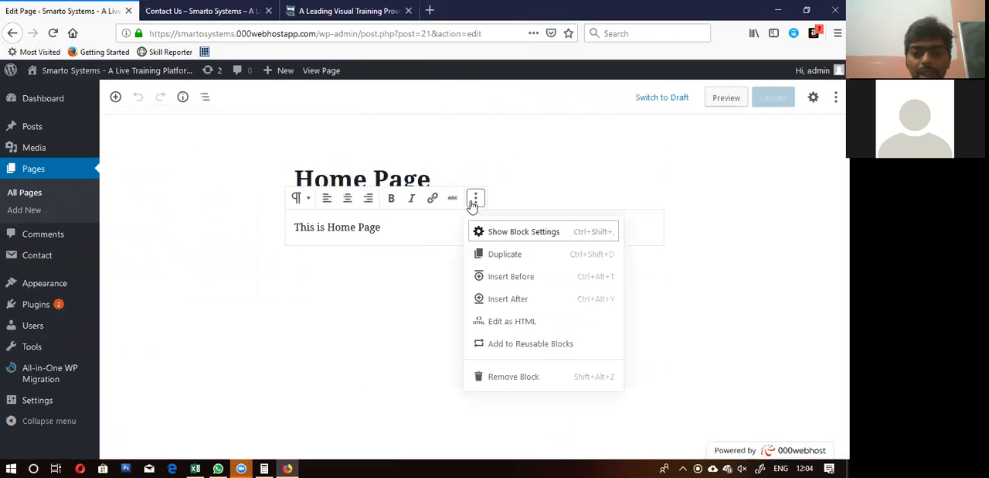
click(501, 378)
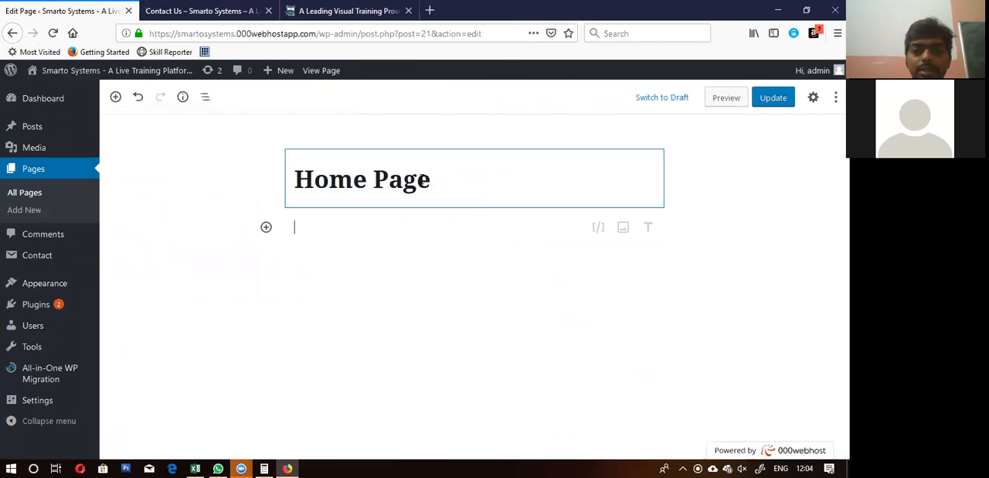
Step: Insert an Image block below the Home Page title and check the Desktop folder for an image to upload
click(266, 227)
click(443, 345)
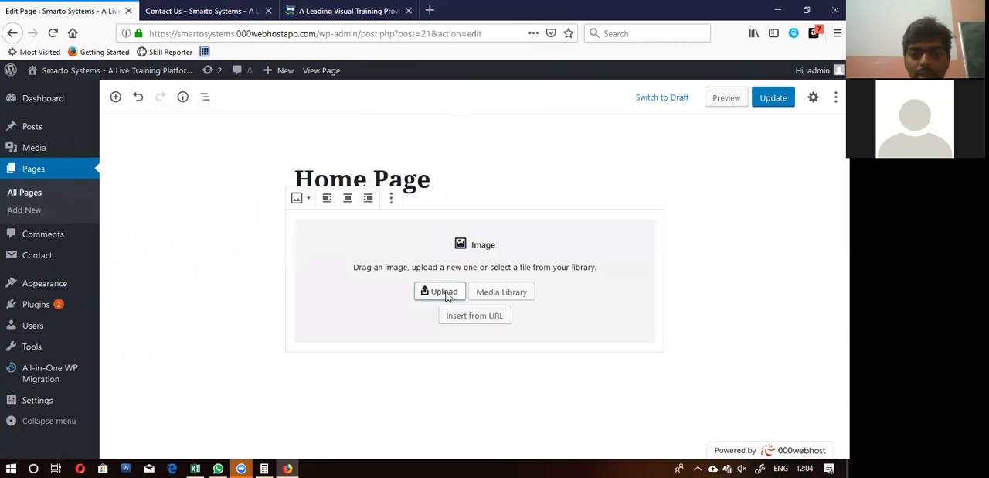
click(445, 296)
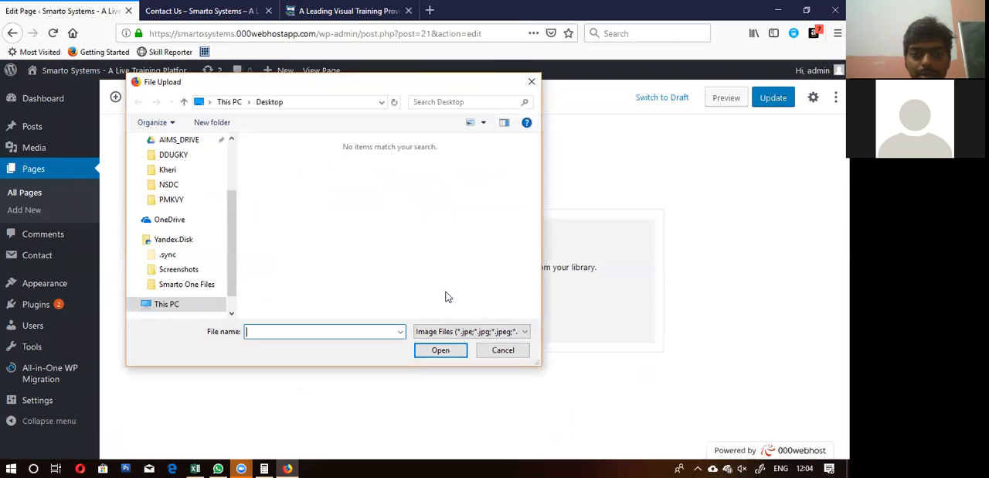
click(532, 82)
Step: Examine the smartosystems.in home page banner for an image that could be saved
click(363, 11)
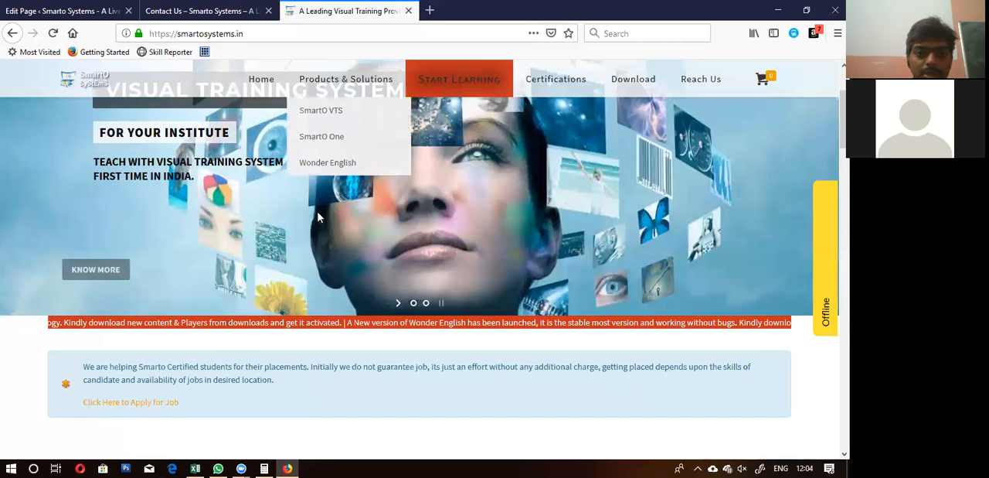
right_click(318, 215)
click(249, 238)
scroll(249, 239, up, 3)
right_click(61, 186)
click(335, 165)
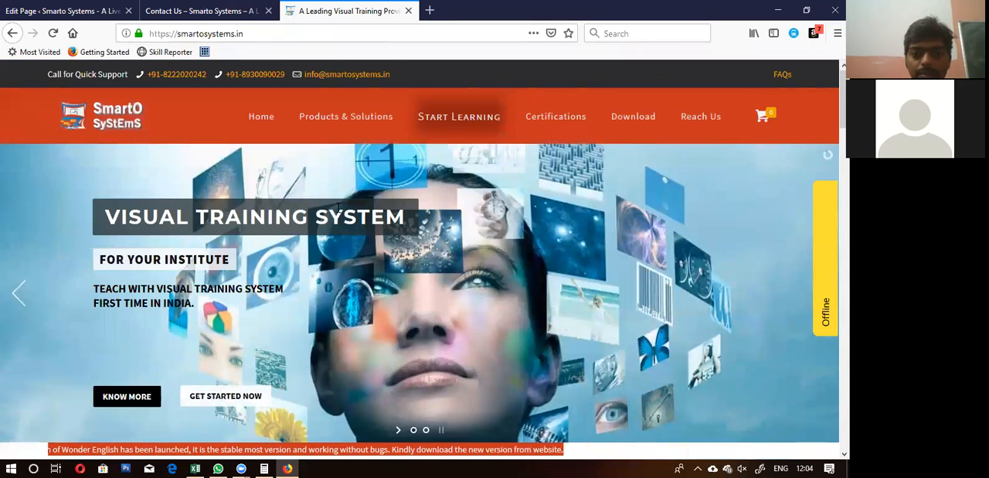
Step: Open images.google.com in a new browser tab and search for "smarto systems"
click(431, 10)
text(i)
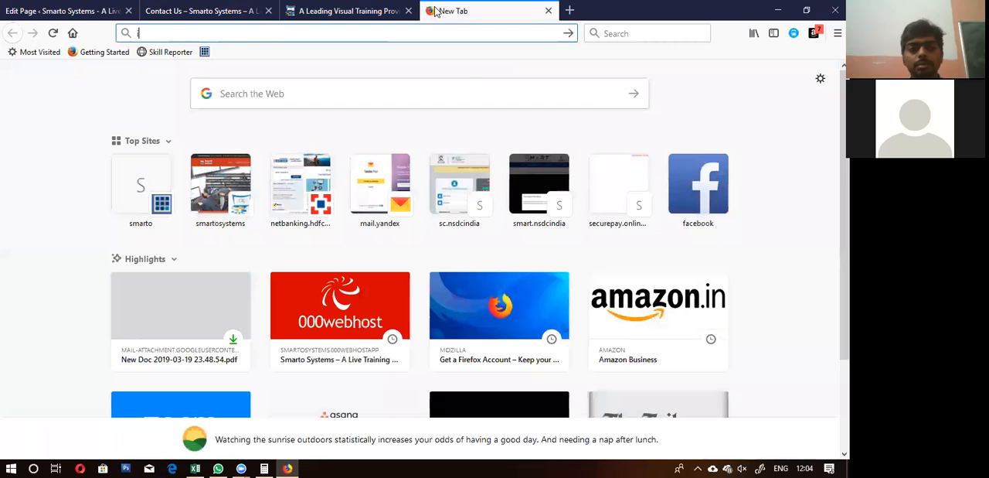
text(mages.g)
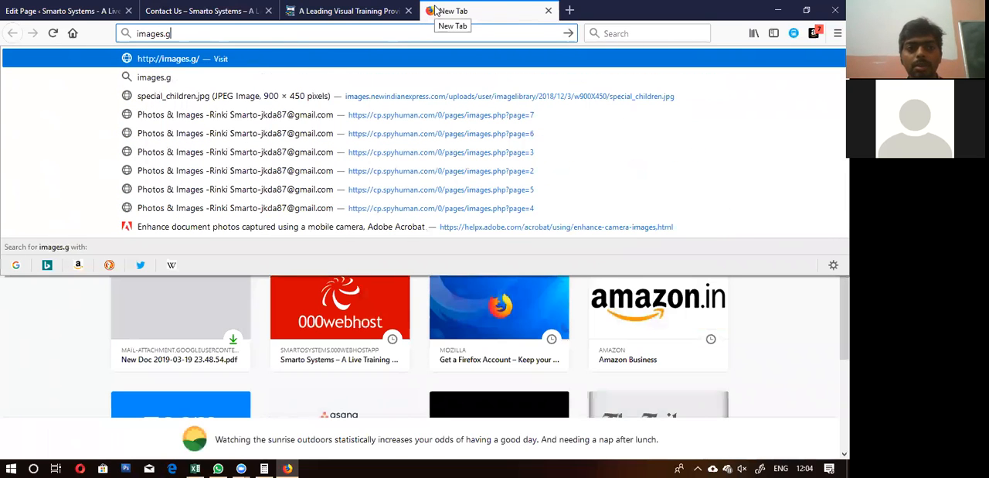
text(oogle.com)
key(Return)
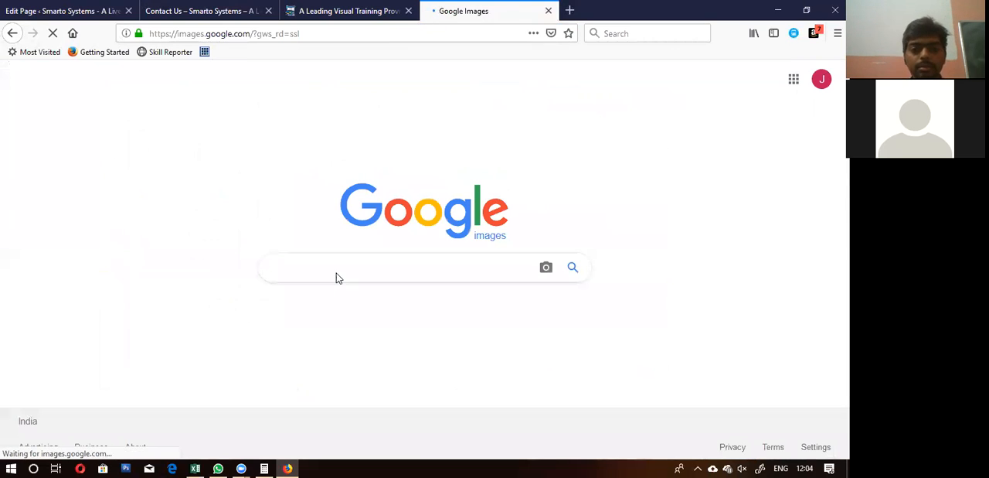
text(smarto systems)
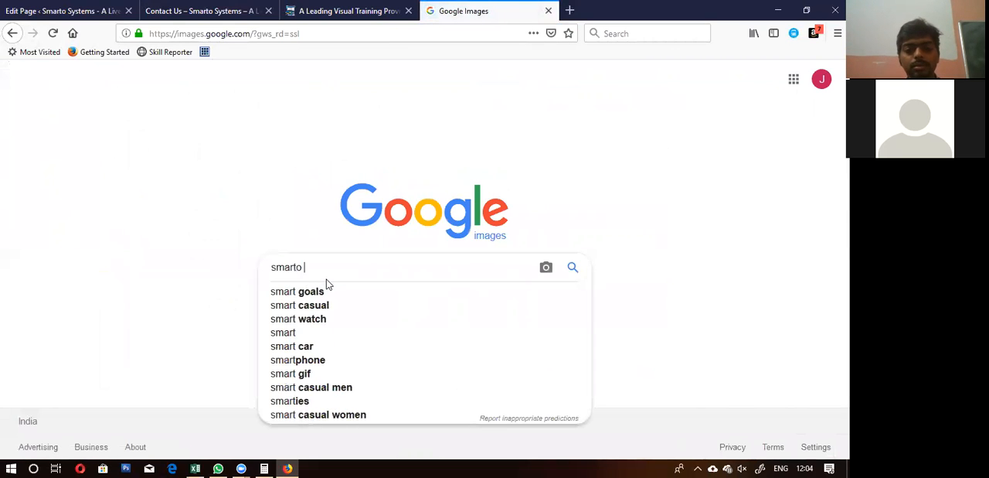
key(Return)
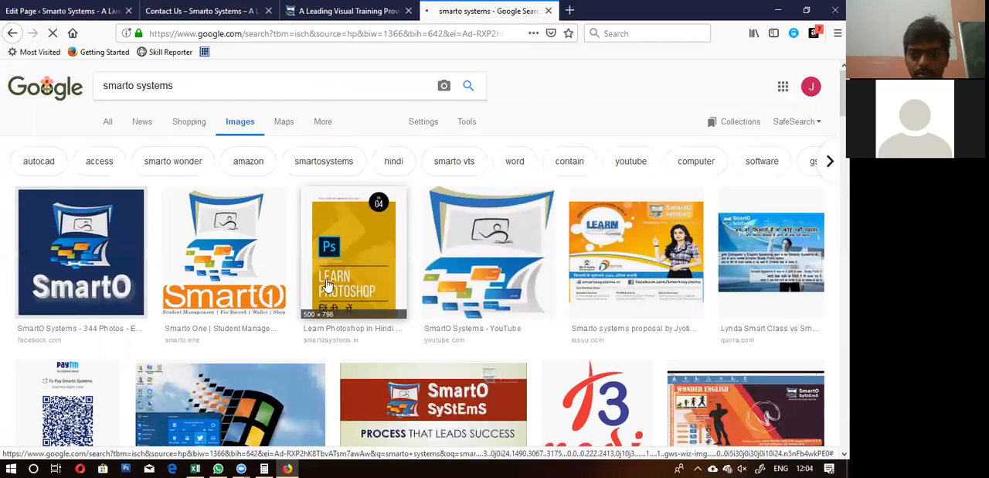
Step: Save the "Activation Process Windows Based" result image to the Downloads folder as maxresdefault.jpg
scroll(327, 285, down, 3)
scroll(328, 284, up, 2)
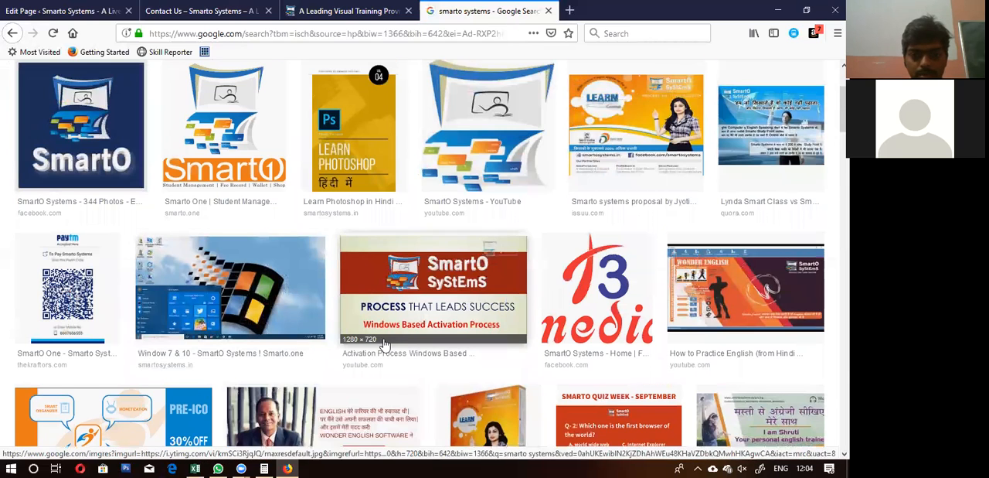
scroll(384, 343, down, 2)
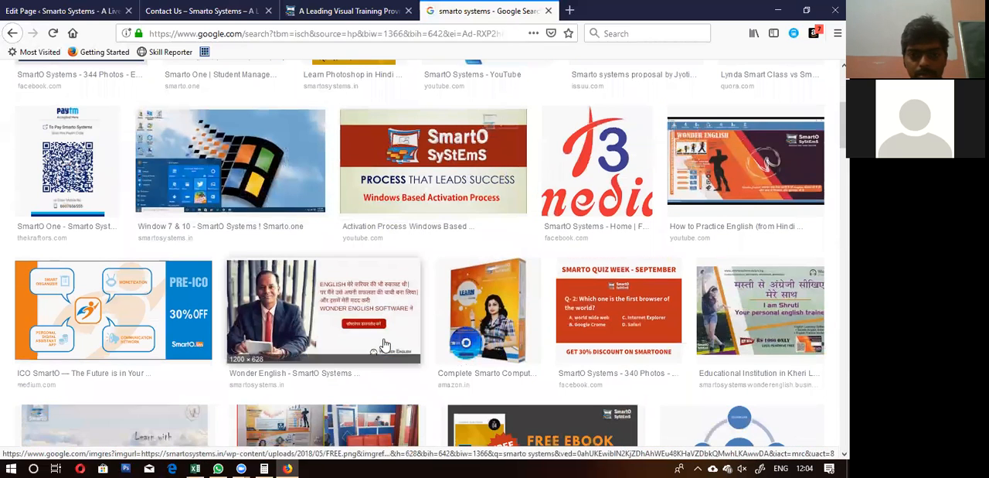
click(437, 149)
right_click(182, 292)
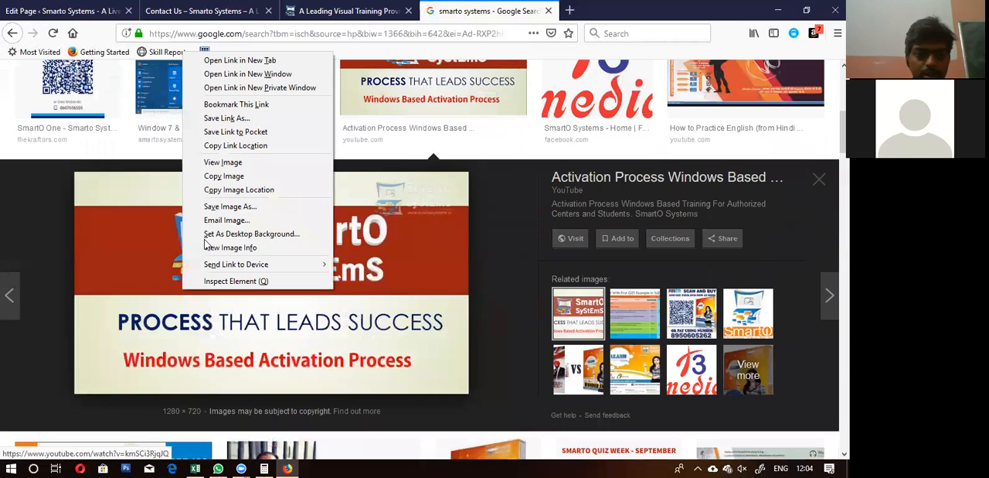
click(221, 207)
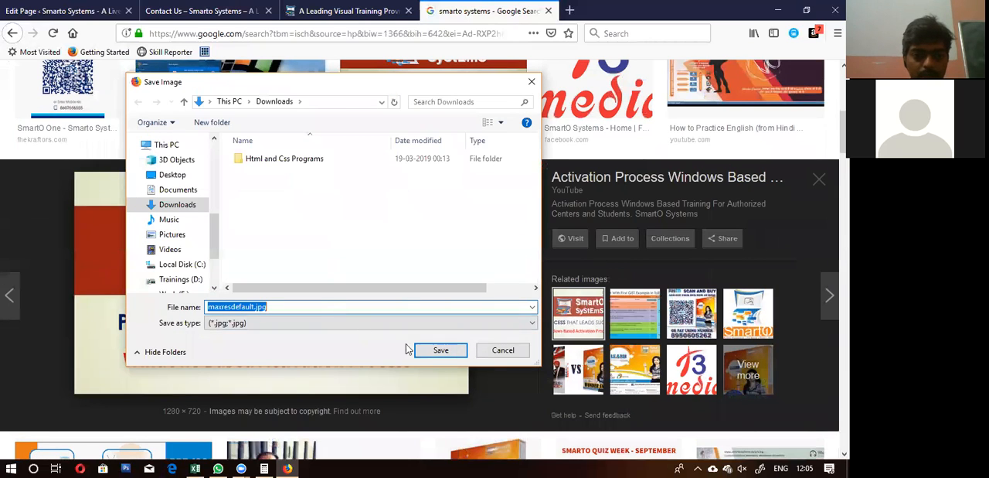
click(451, 354)
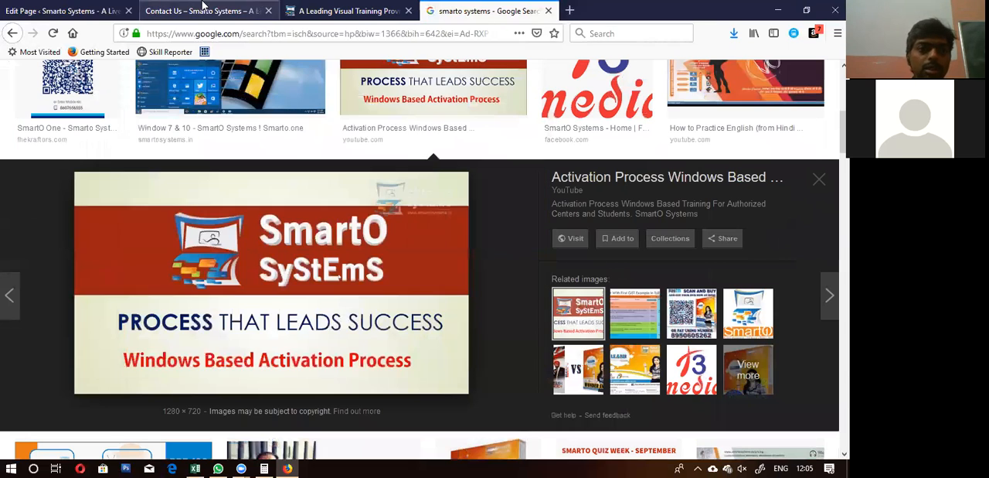
Step: Return to the Home Page editor and upload maxresdefault.jpg from Downloads into the Image block
click(62, 11)
click(440, 291)
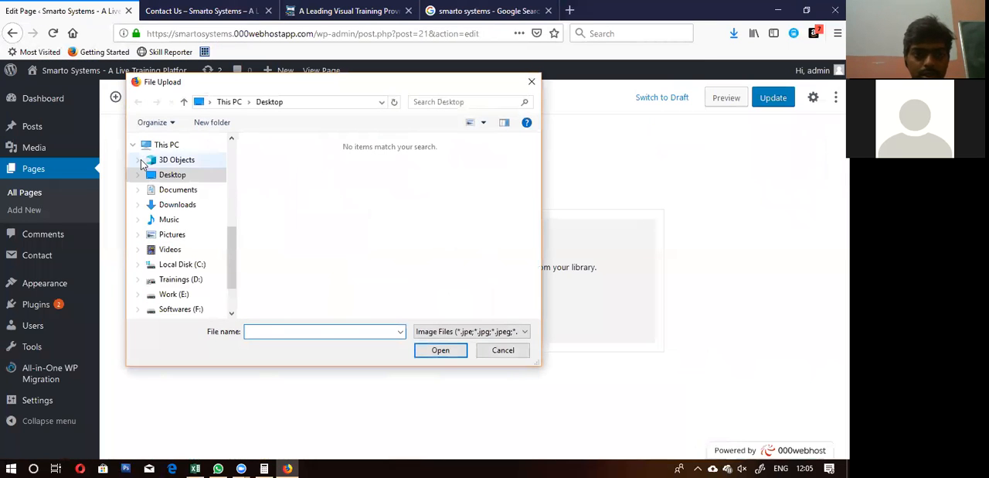
click(177, 207)
double_click(362, 185)
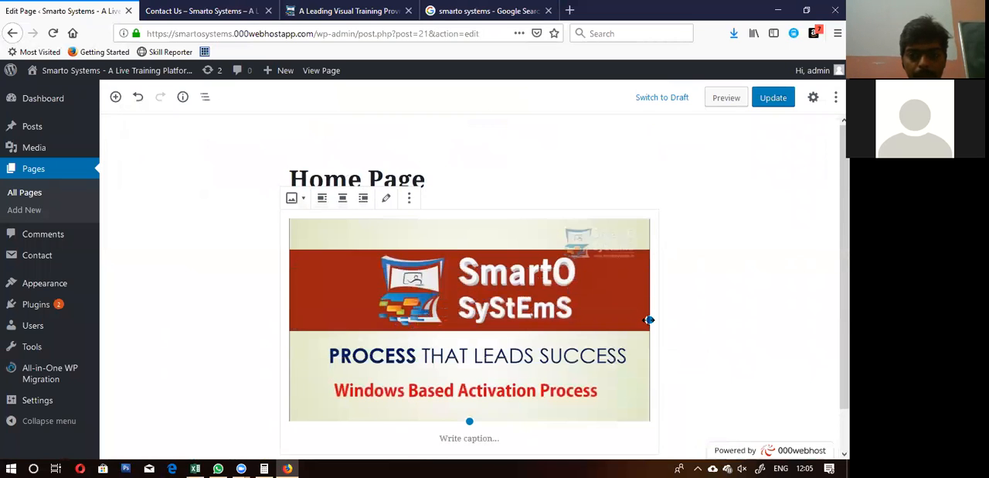
Step: Enlarge the uploaded image slightly beyond the content column's width and update the page
drag(673, 318, 684, 327)
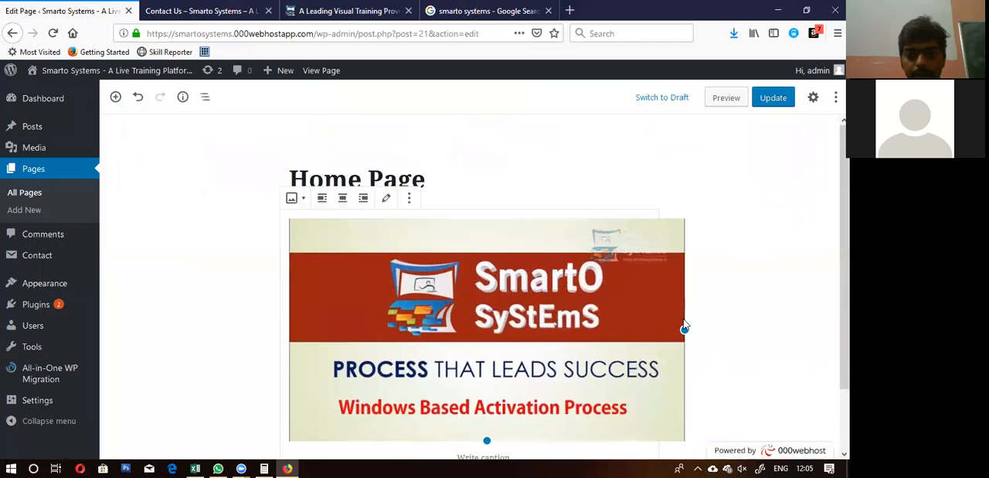
click(379, 175)
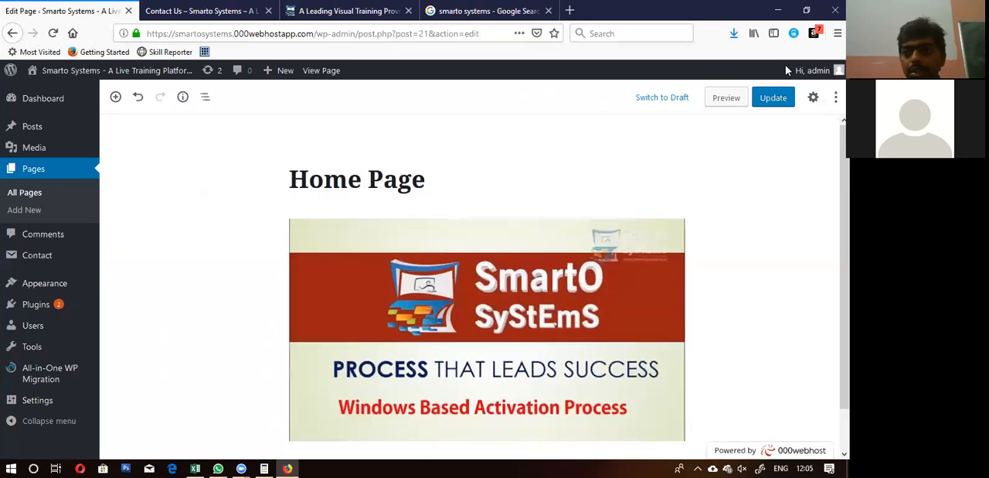
click(773, 101)
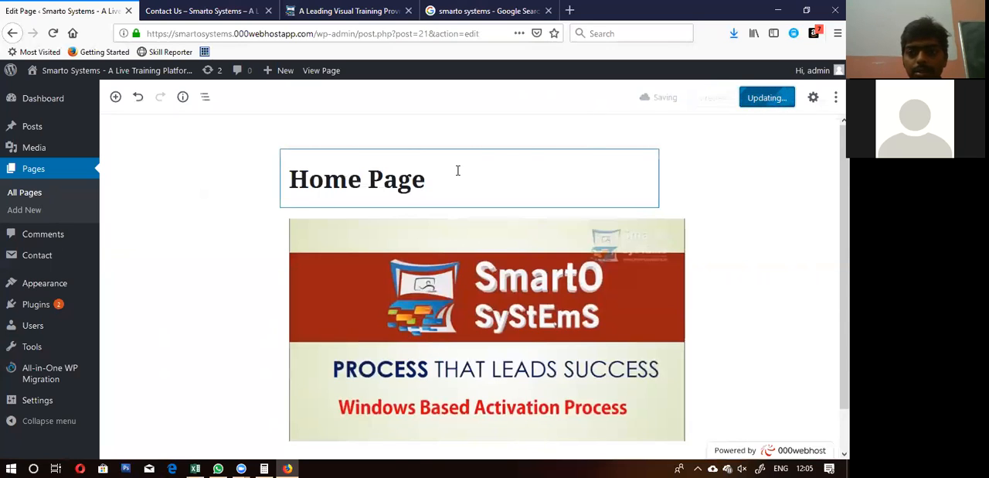
Step: Remove the SmartO Systems image block from the Home Page
click(391, 294)
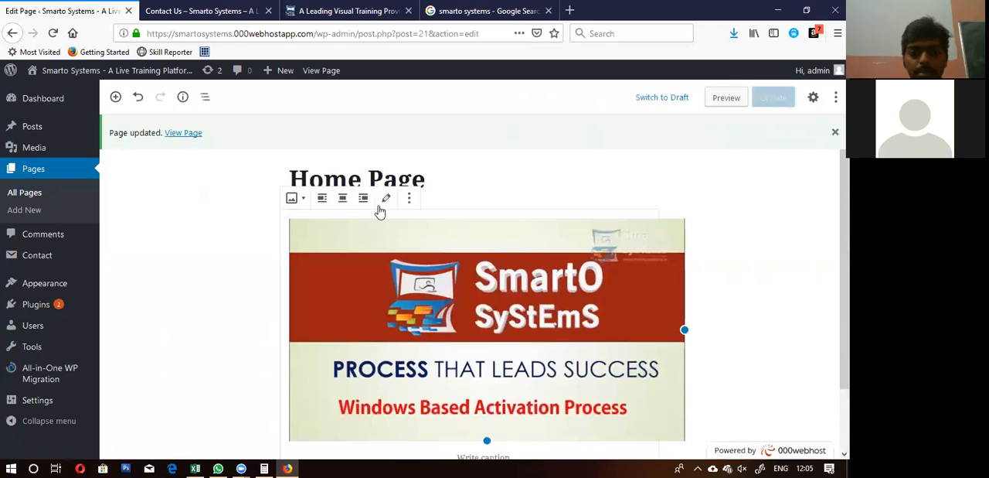
click(409, 199)
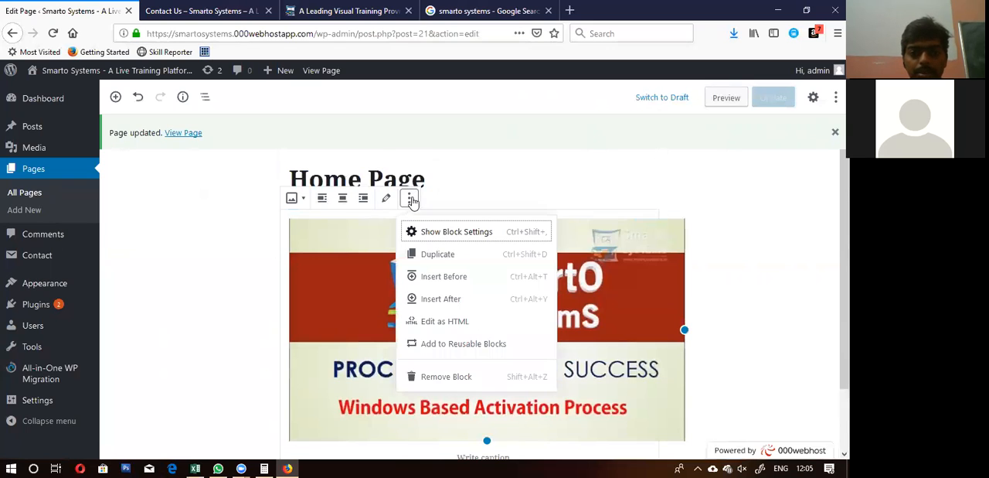
click(435, 378)
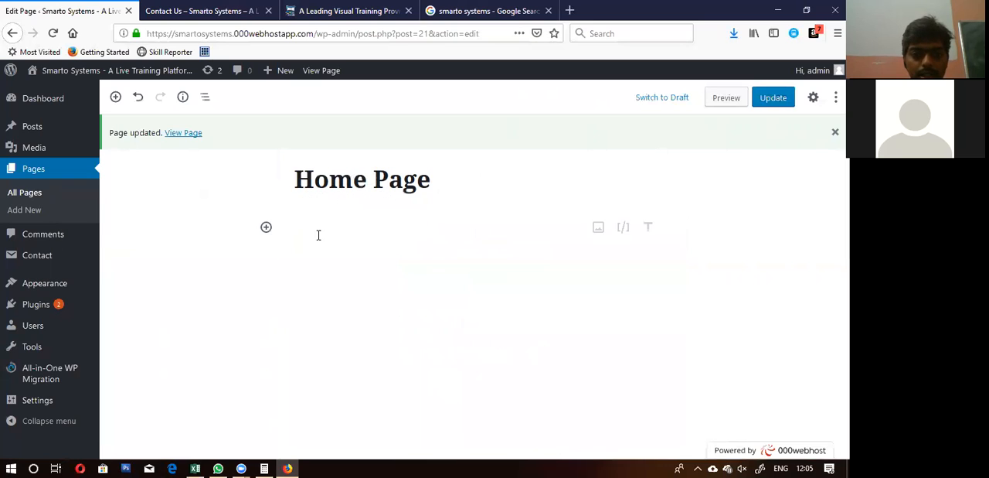
click(266, 229)
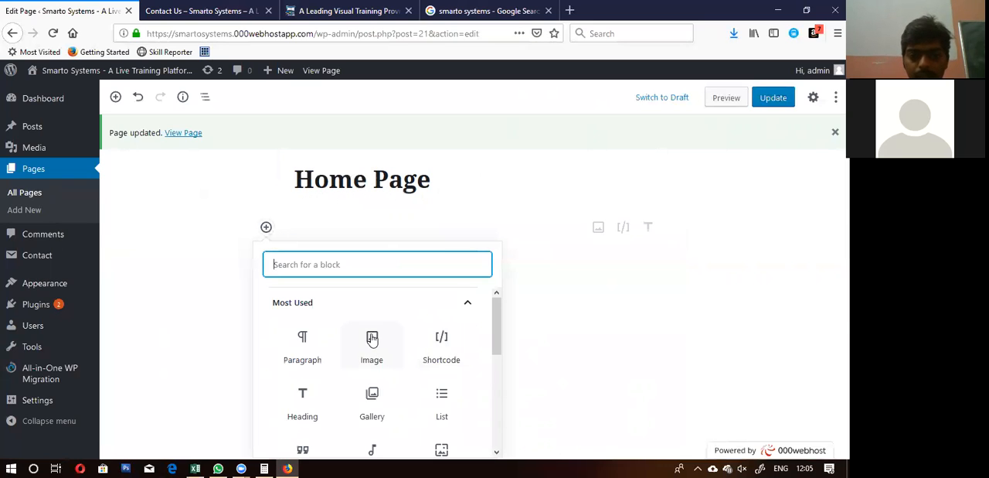
click(372, 340)
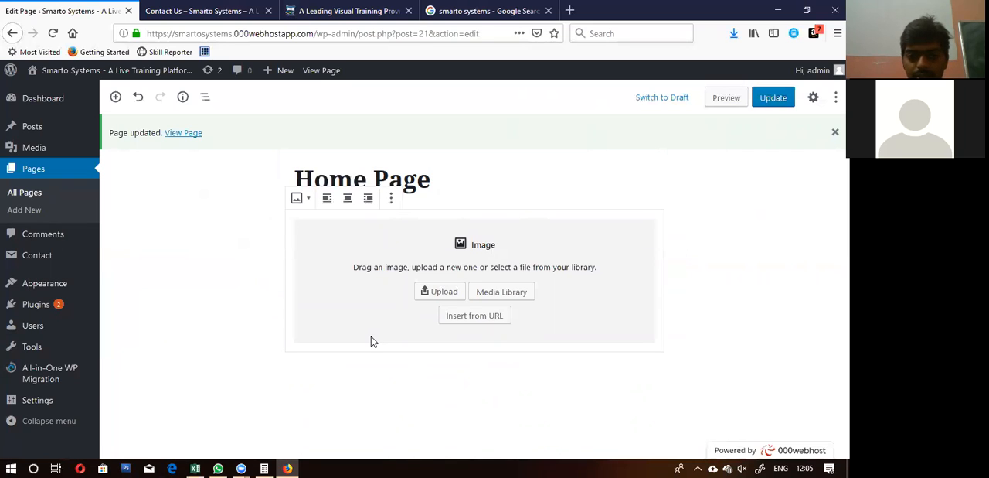
click(436, 292)
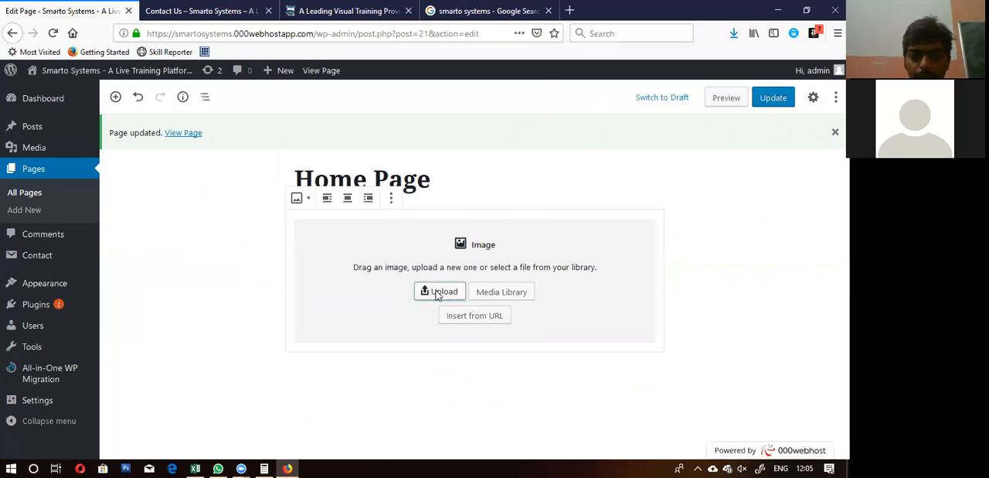
click(355, 184)
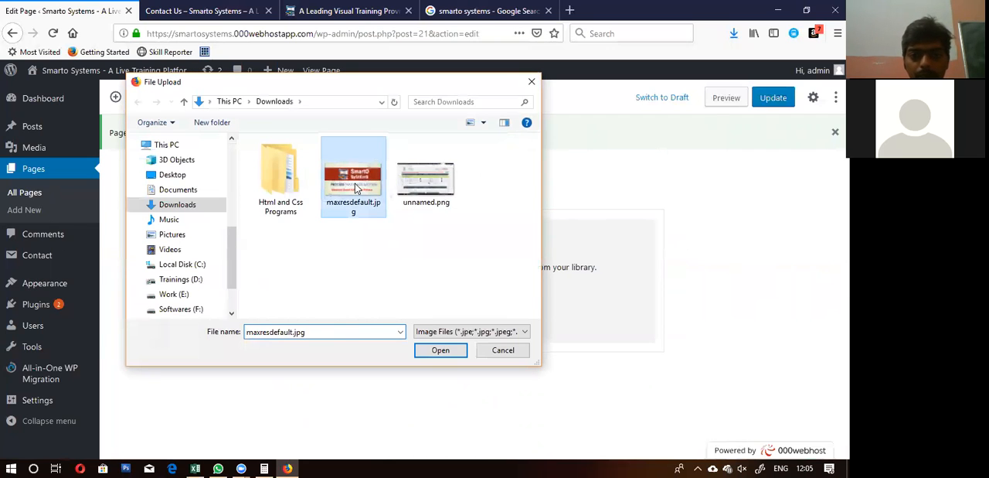
click(502, 350)
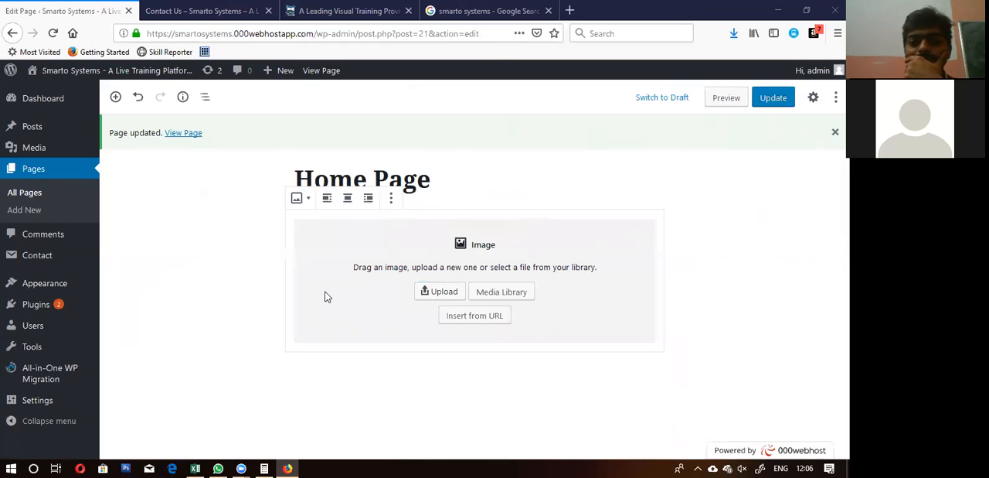
click(391, 198)
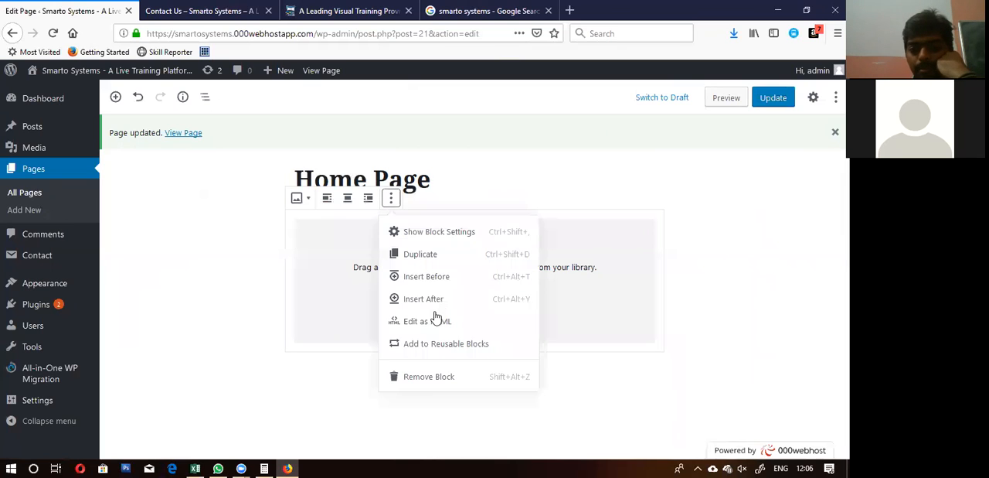
click(415, 377)
Step: Add a new Image block below the page title and upload maxresdefault.jpg from the Downloads folder into it
click(266, 229)
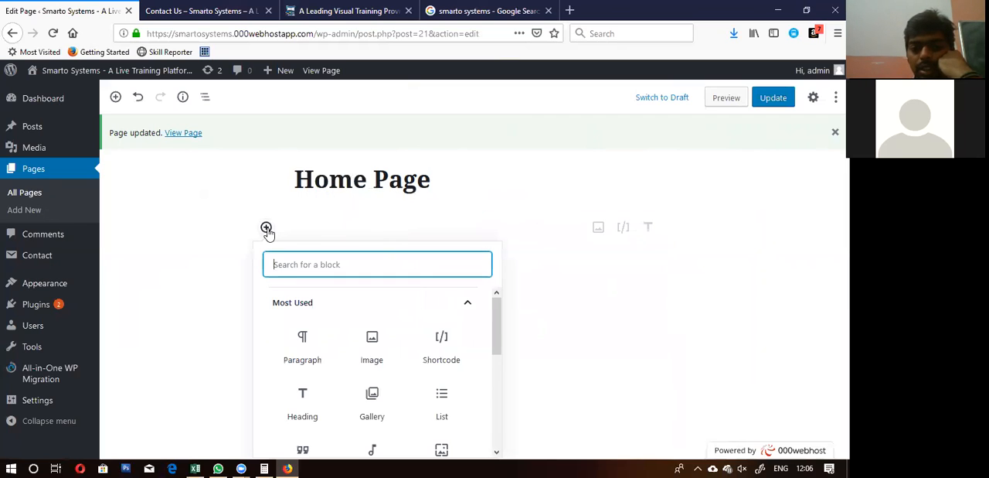
click(373, 343)
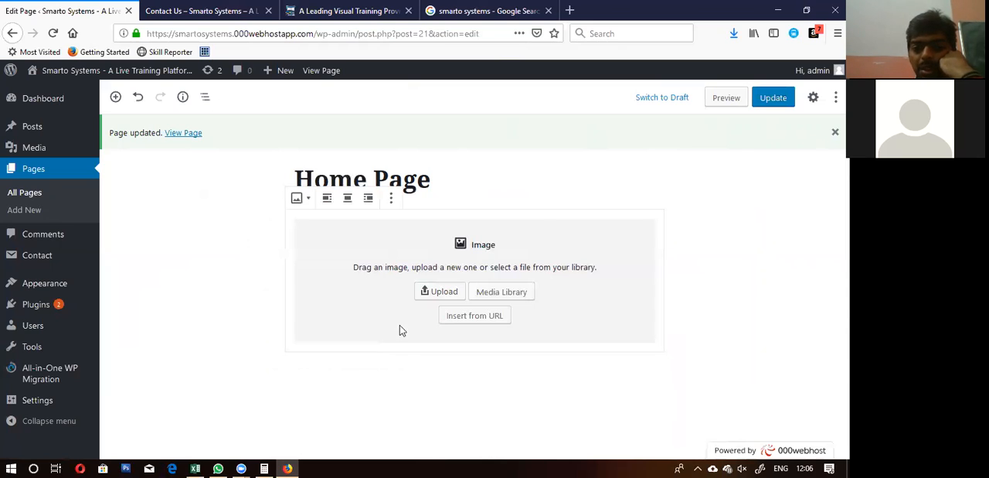
click(434, 300)
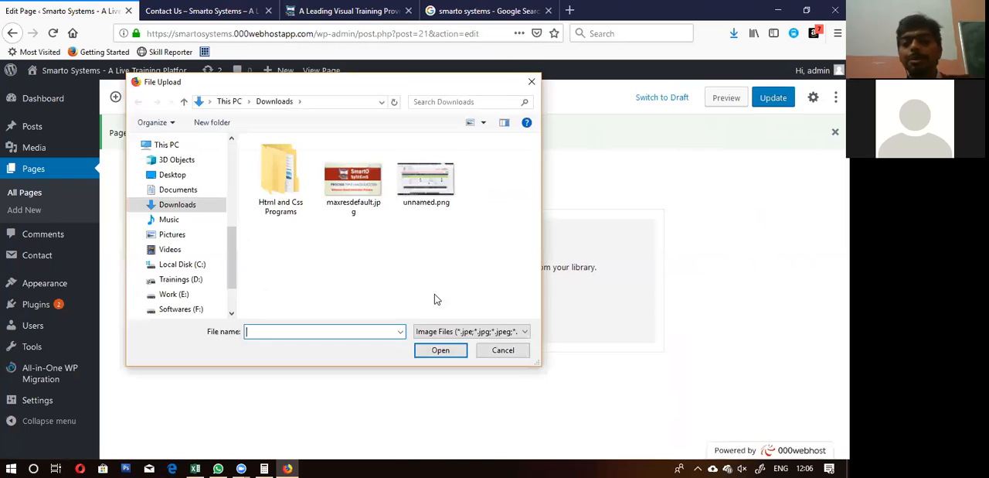
click(357, 189)
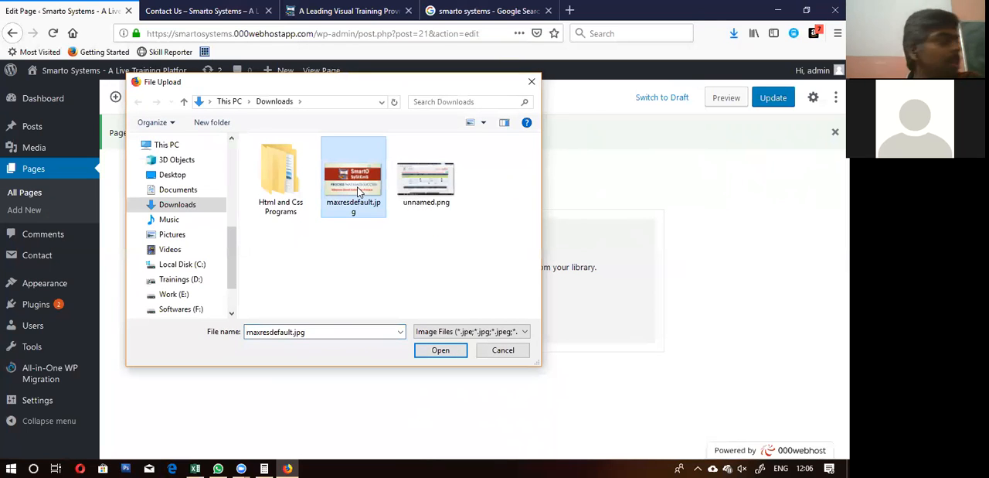
click(442, 350)
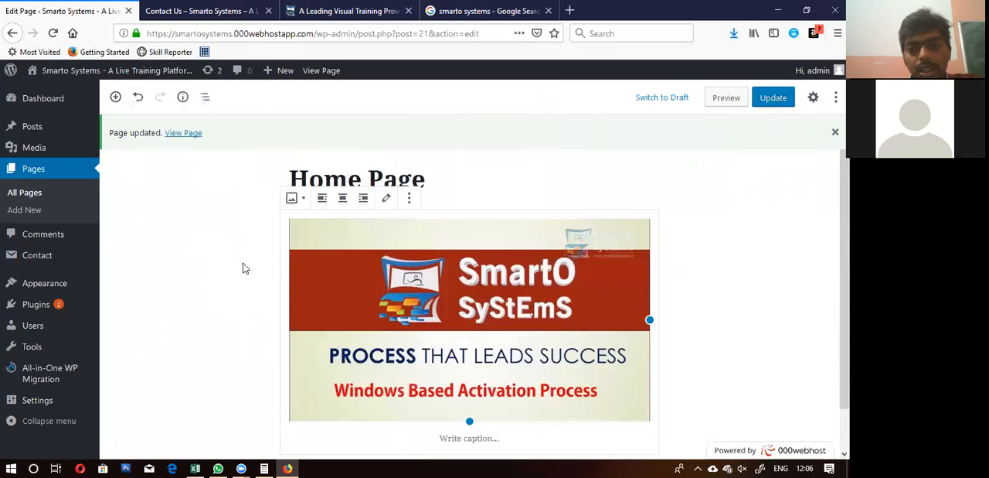
Step: Update the Home Page with the image at its default size and open the published page in a new tab
scroll(243, 268, down, 1)
scroll(243, 269, up, 1)
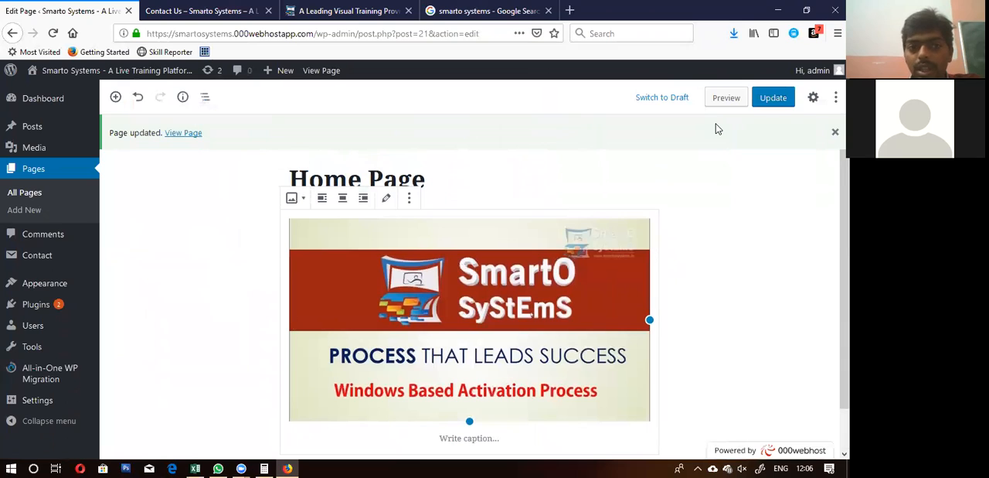
click(774, 98)
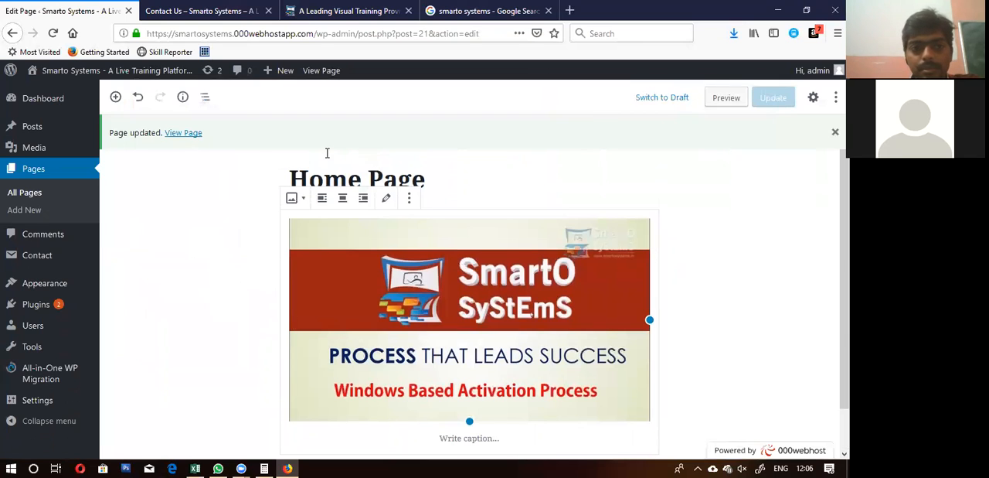
right_click(186, 135)
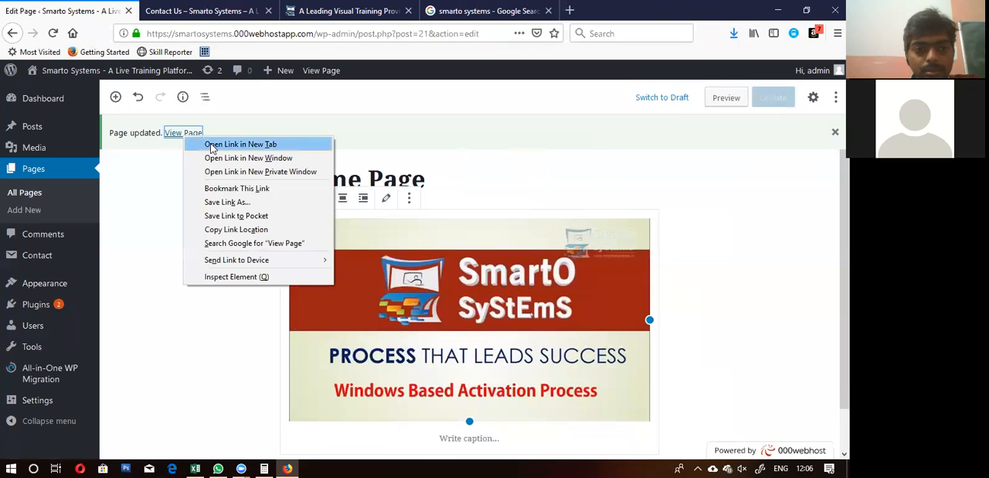
click(211, 147)
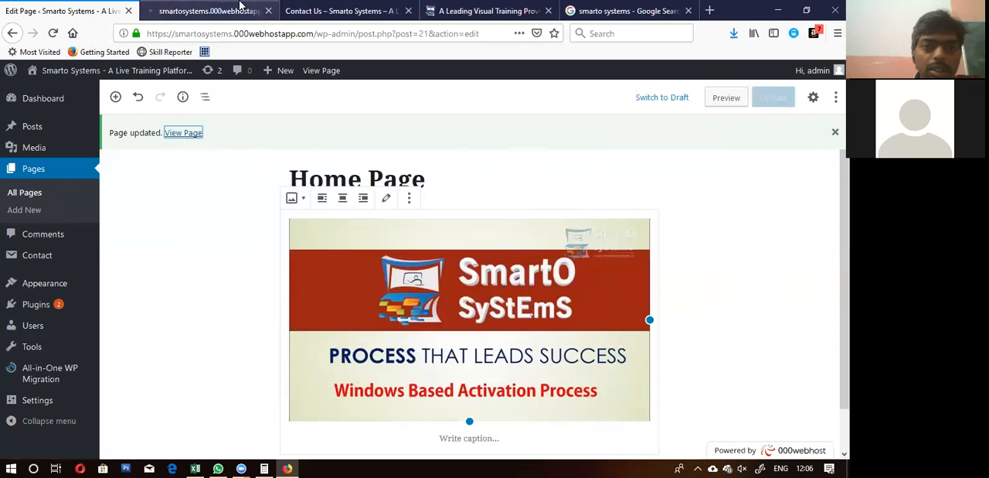
Step: Close the old Contact Us tab and examine the heading, image and sidebar on the published Home Page
click(239, 8)
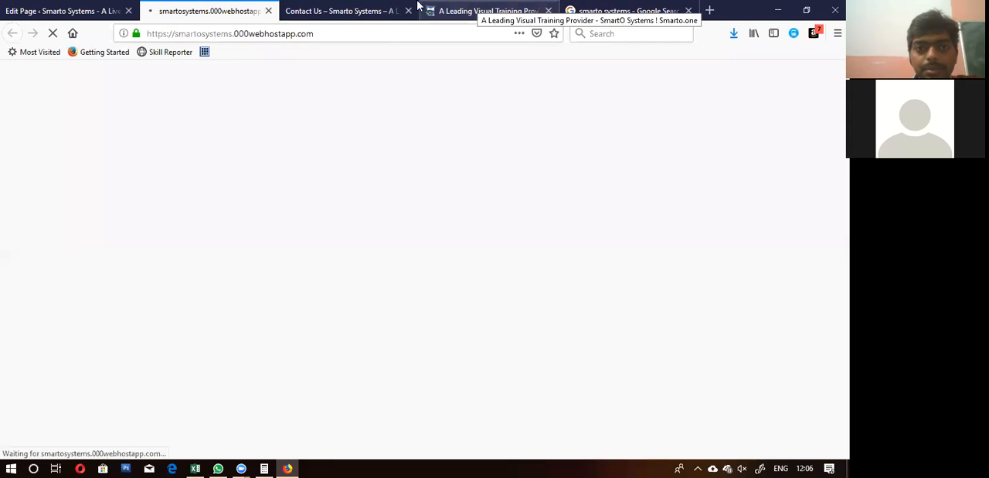
click(349, 9)
click(408, 11)
click(236, 7)
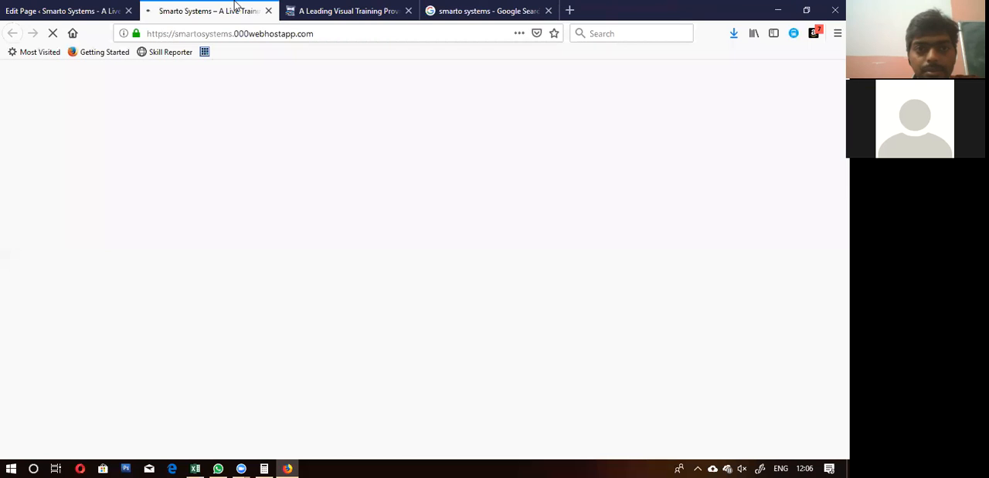
scroll(294, 265, down, 3)
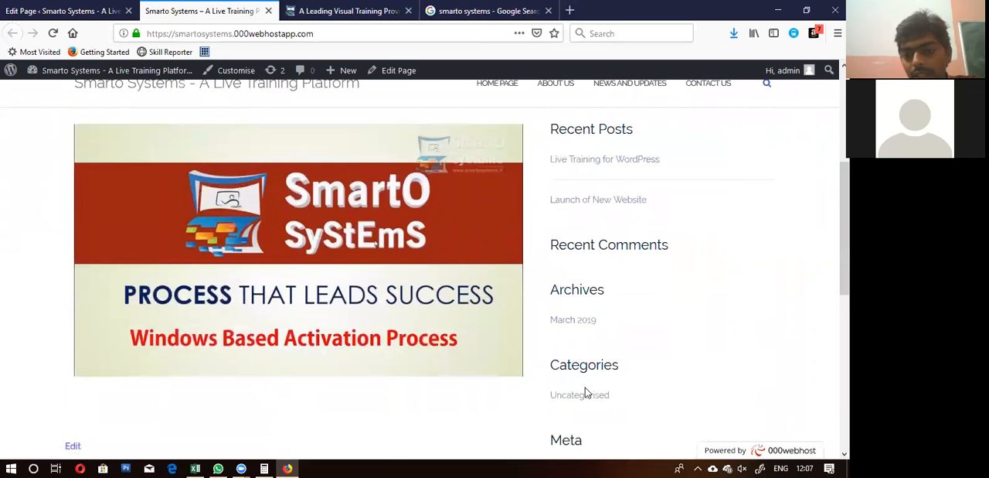
scroll(582, 289, down, 5)
scroll(582, 289, up, 5)
scroll(582, 289, up, 4)
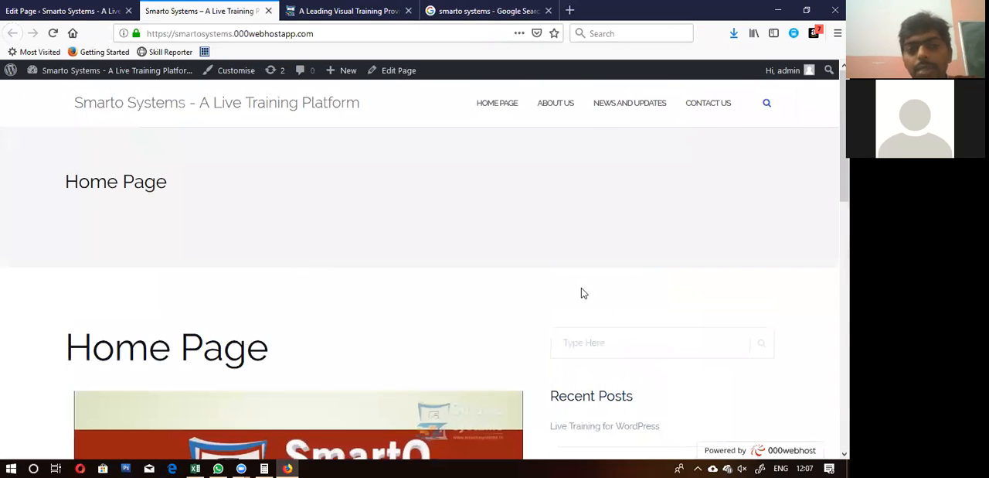
scroll(179, 263, down, 3)
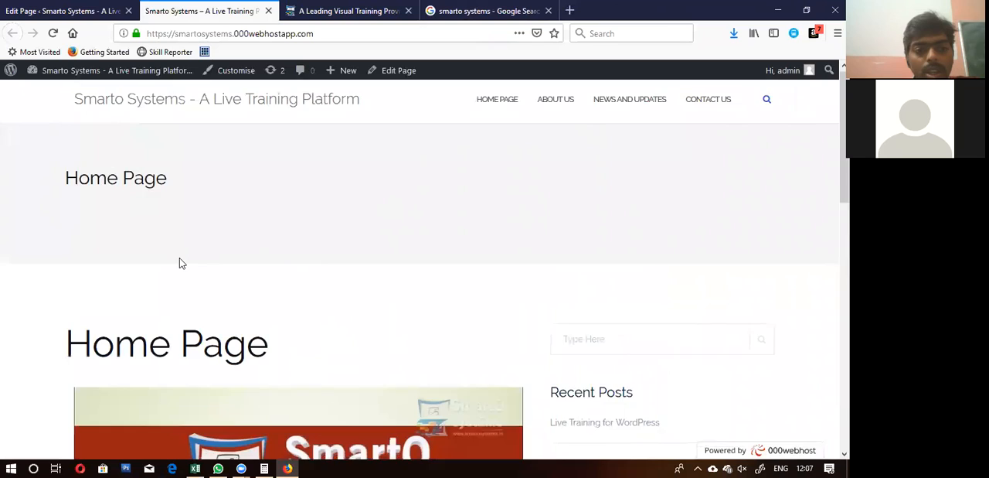
scroll(179, 263, up, 3)
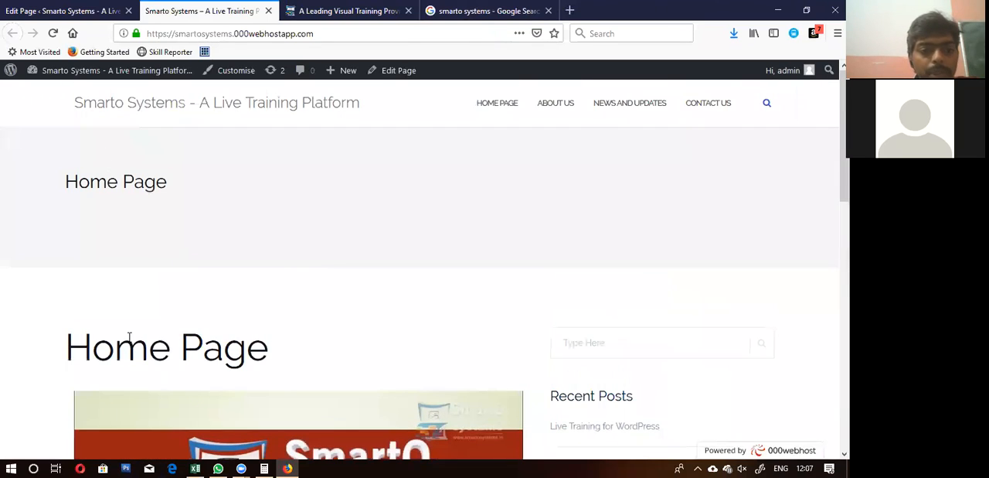
Step: Return to the Home Page editor and dismiss the page update notice
click(62, 13)
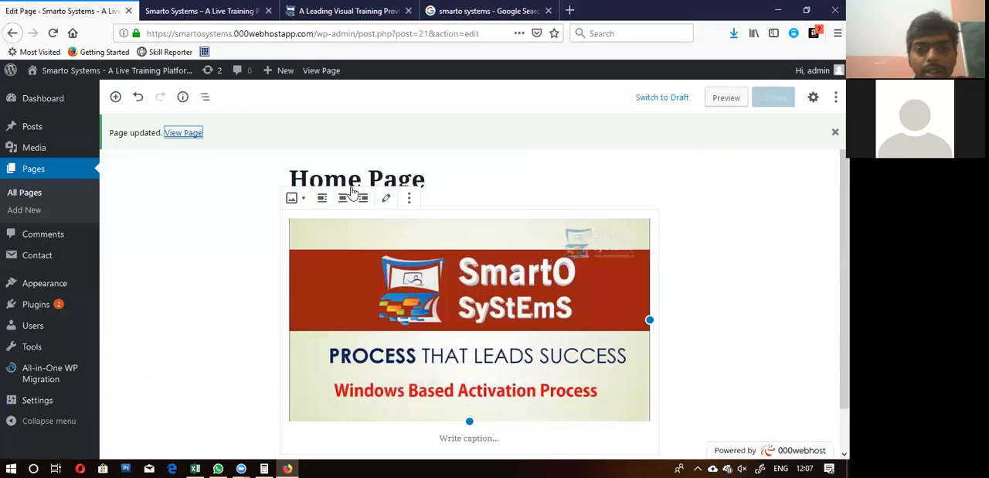
click(429, 175)
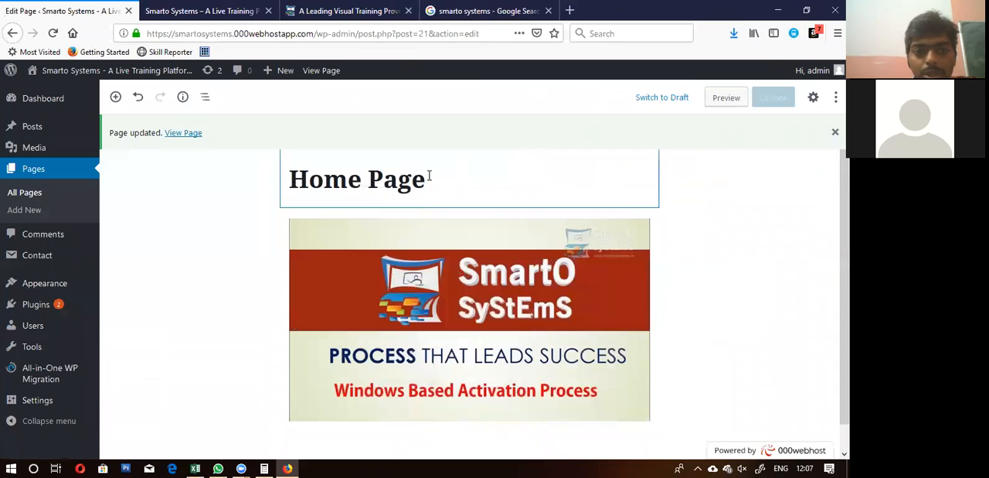
scroll(429, 176, down, 1)
scroll(429, 176, up, 1)
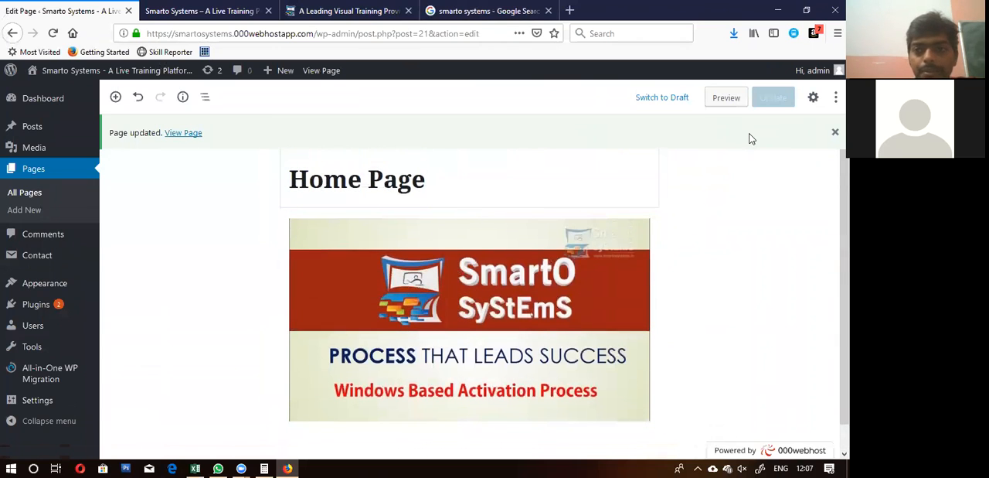
click(835, 132)
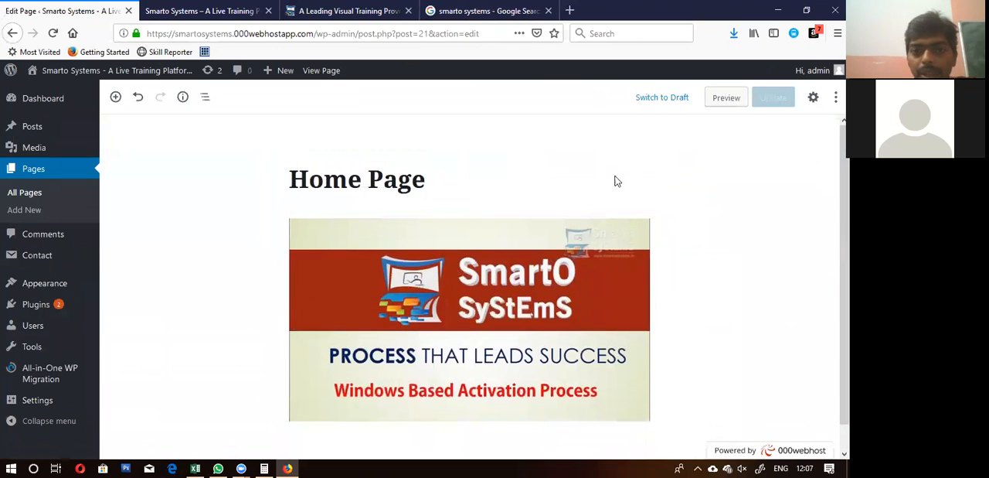
click(431, 178)
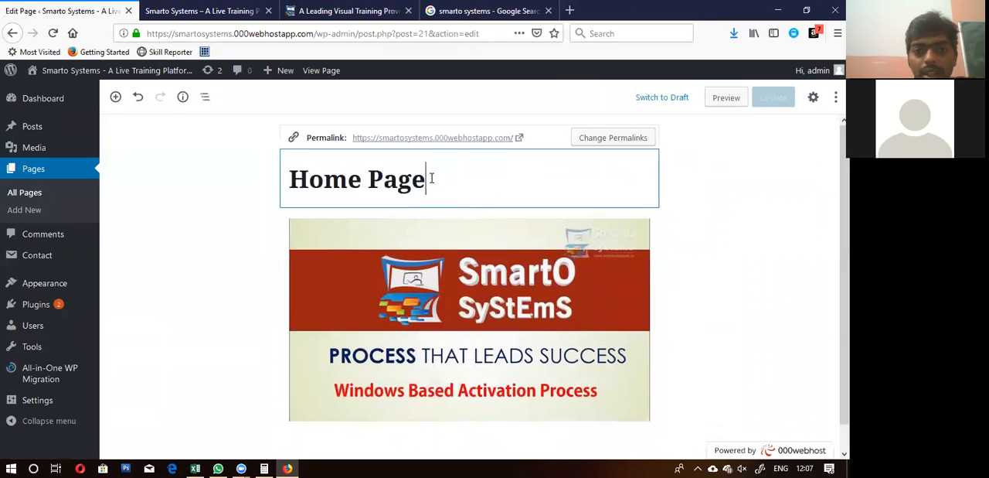
click(229, 228)
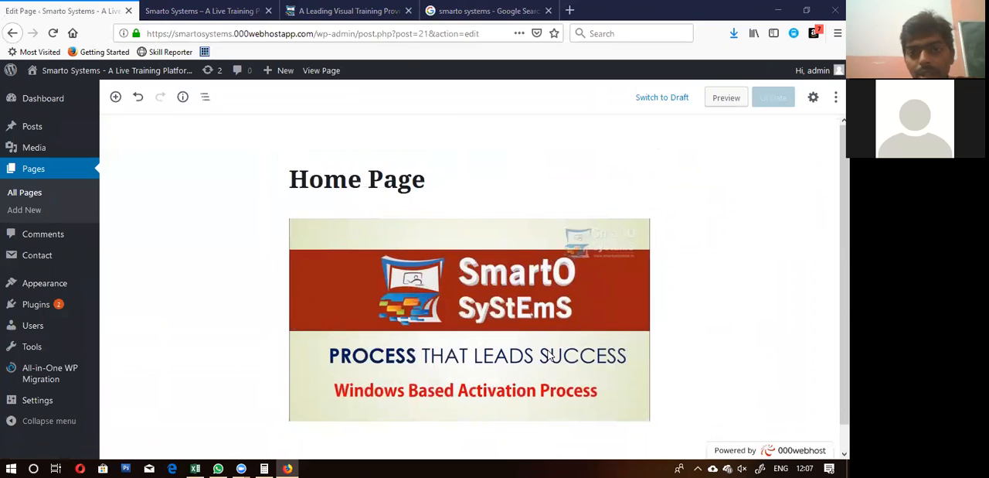
scroll(229, 259, down, 1)
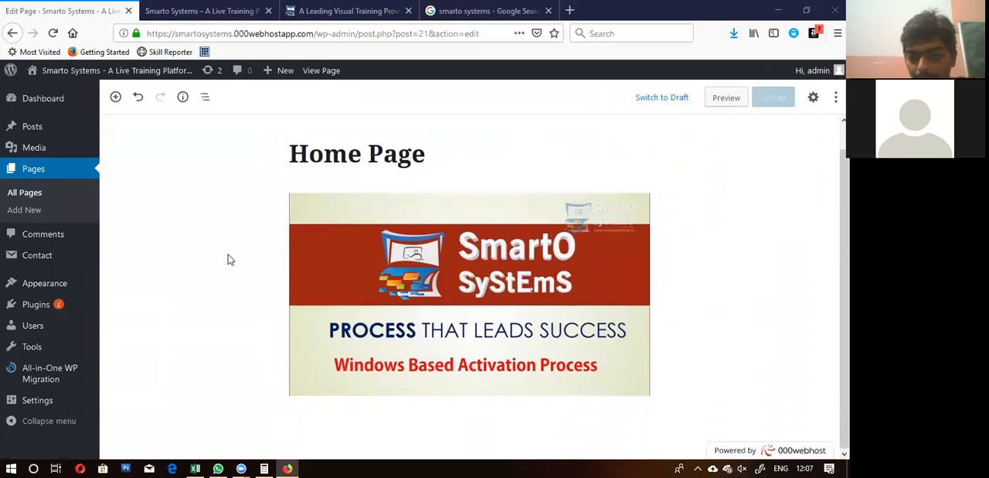
scroll(229, 260, up, 1)
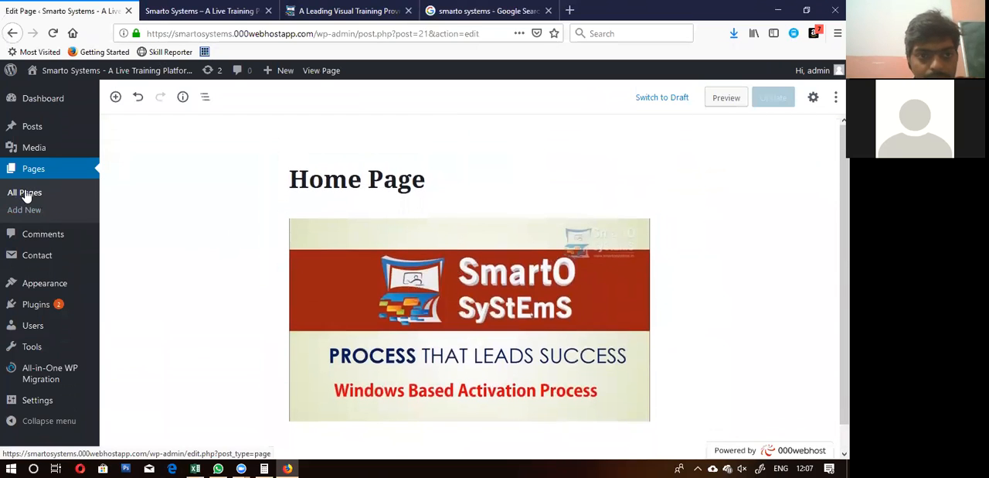
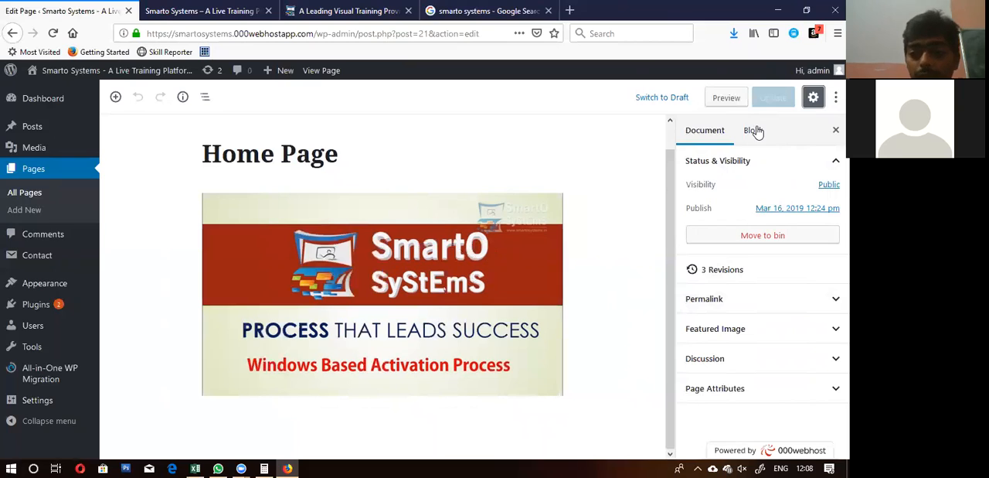
Step: Review the page's Permalink, Discussion and Page Attributes settings, including the available templates, and hide and reshow the settings
click(786, 289)
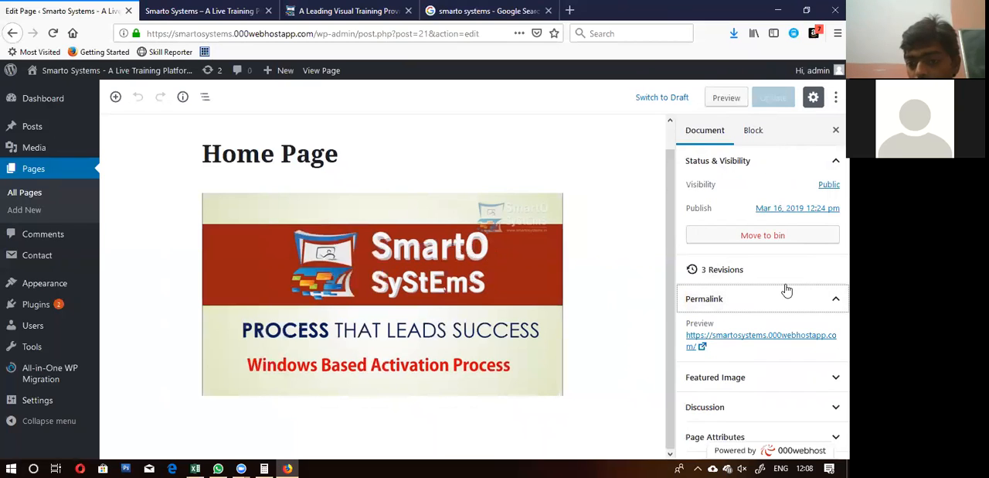
click(787, 291)
click(773, 360)
click(773, 359)
click(771, 390)
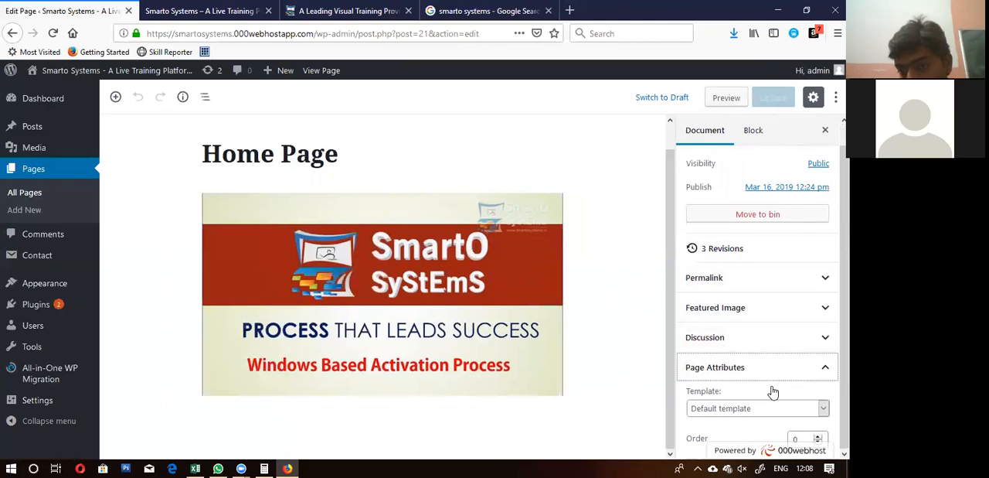
click(772, 409)
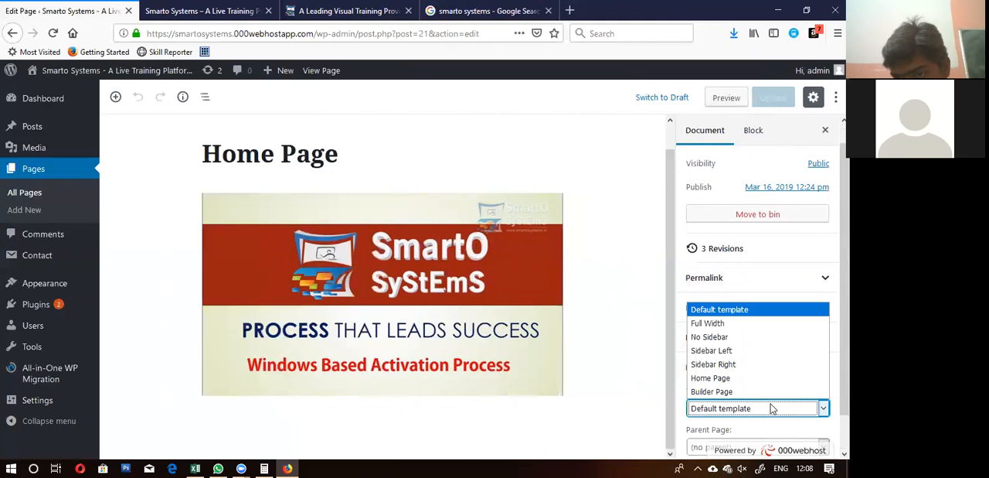
click(771, 409)
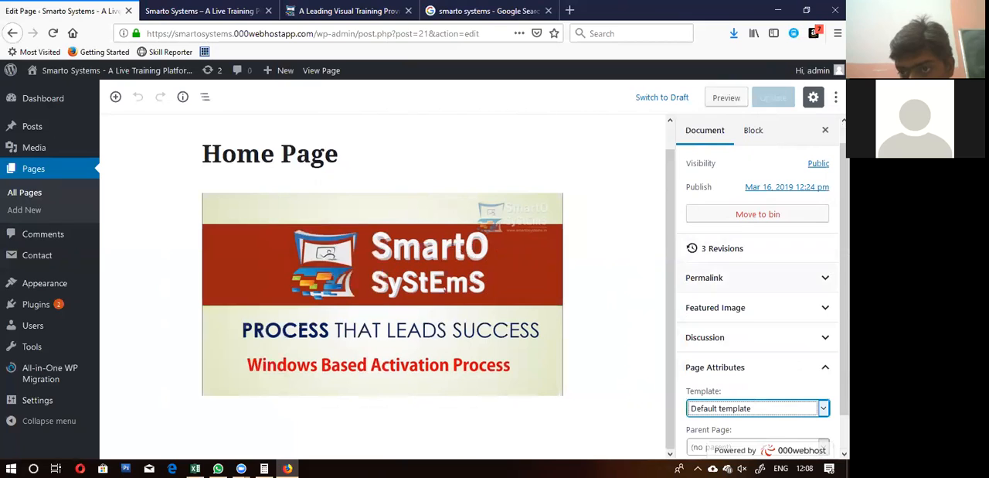
click(824, 370)
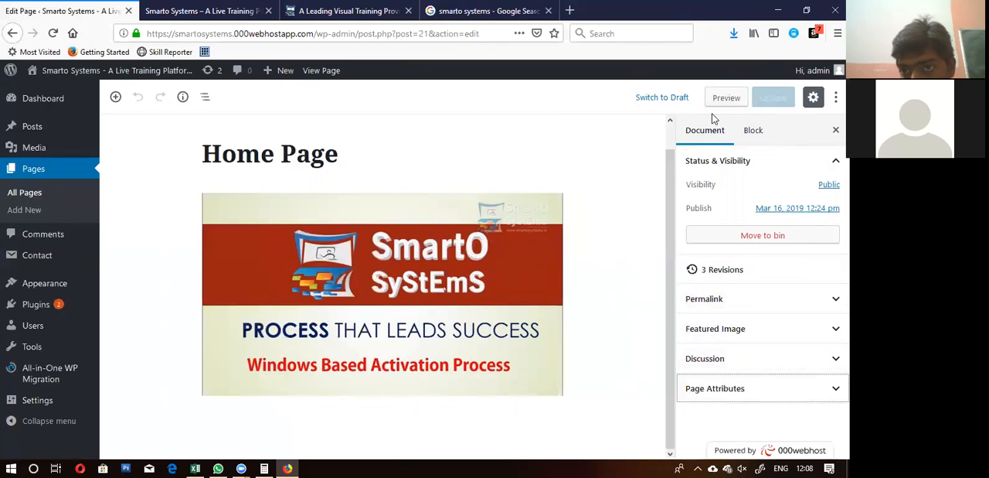
click(813, 99)
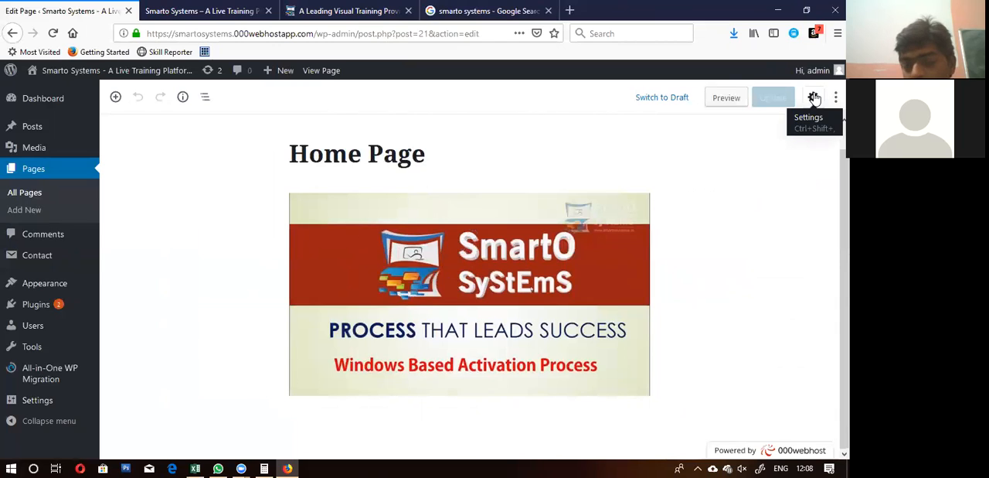
click(814, 99)
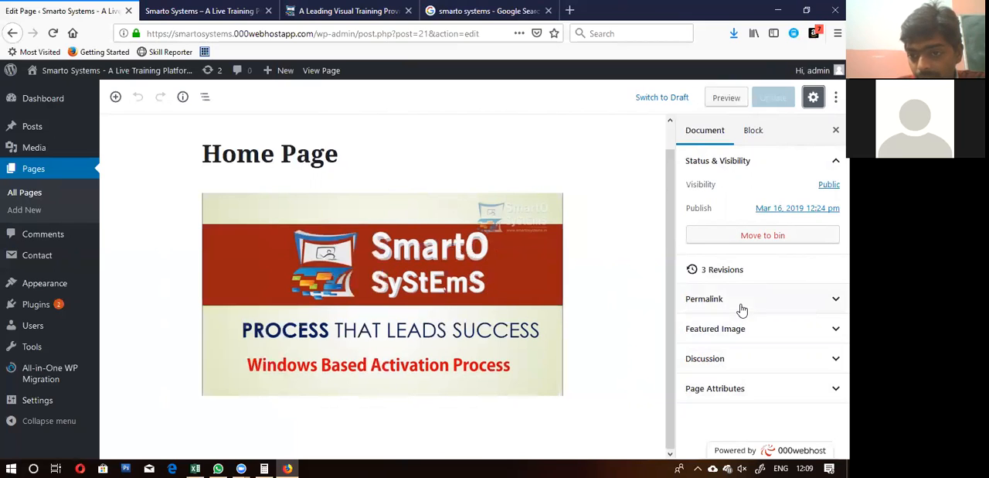
Step: Change the Home Page's template to Full Width in its page attributes and update the page
click(738, 391)
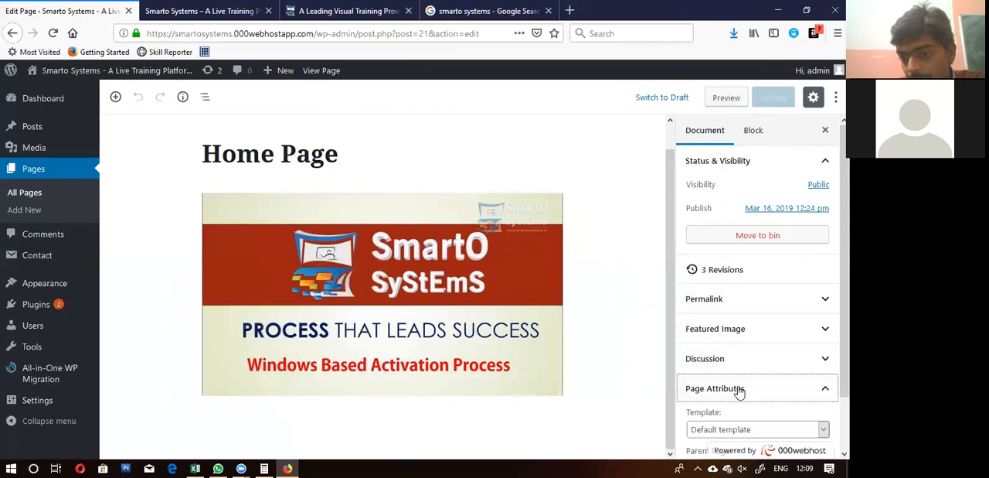
scroll(739, 391, down, 1)
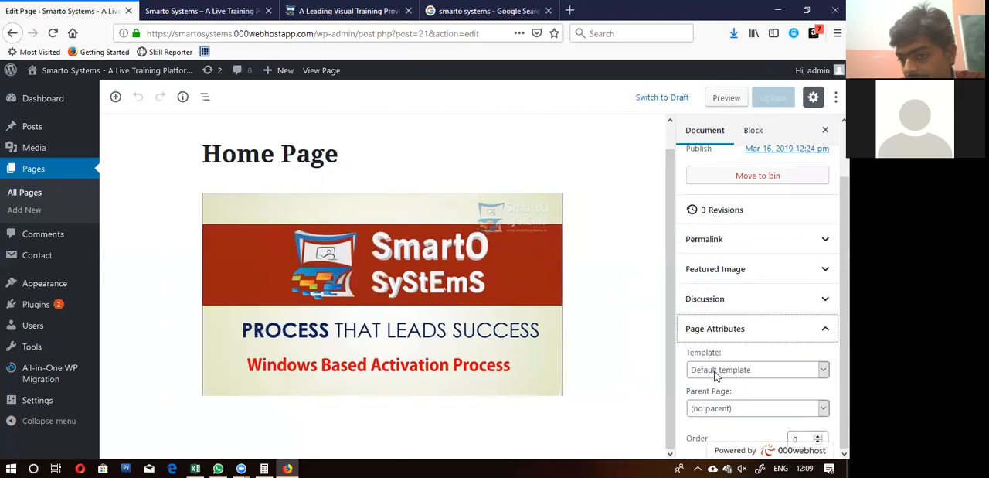
click(716, 372)
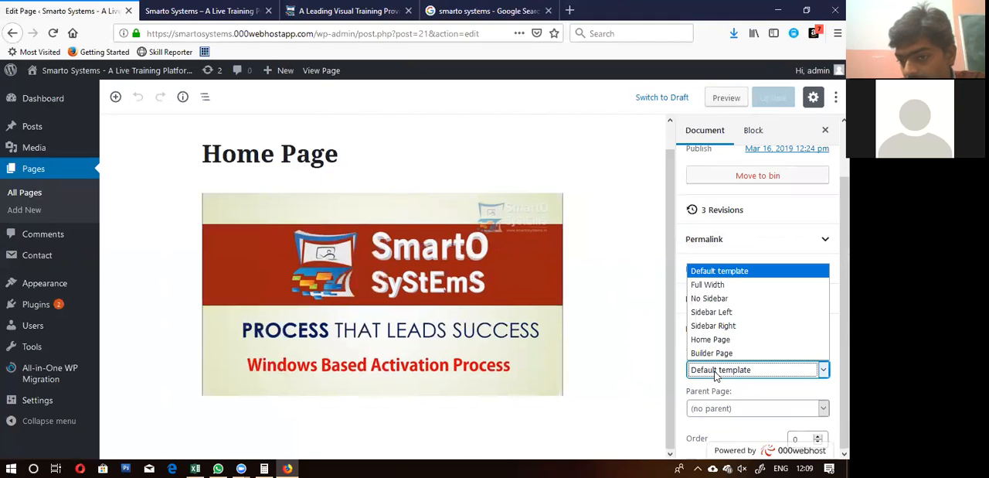
click(722, 288)
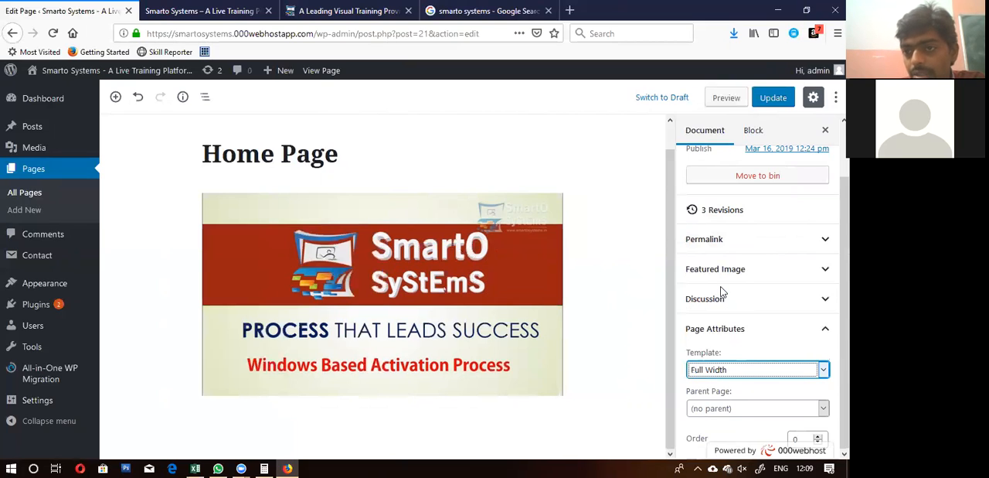
click(773, 99)
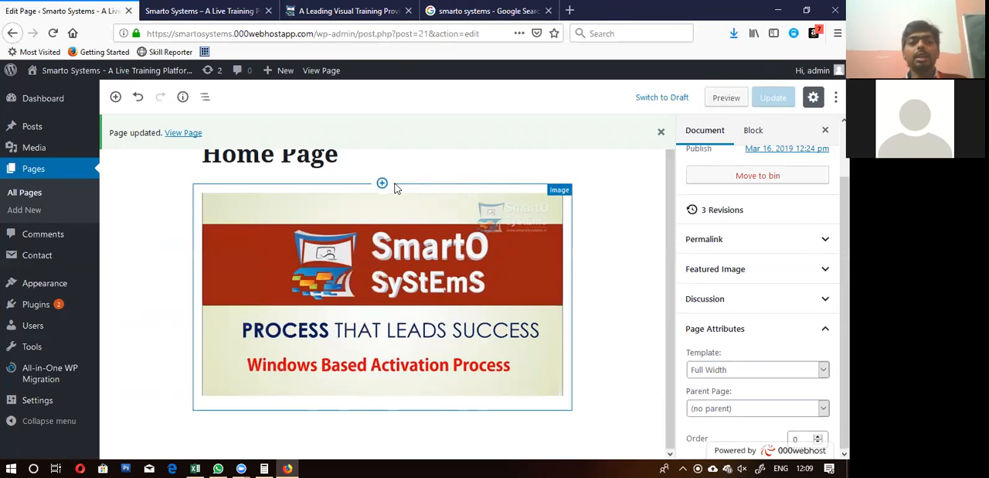
Step: Reload the published Home Page and examine its layout and image from the heading down
click(203, 11)
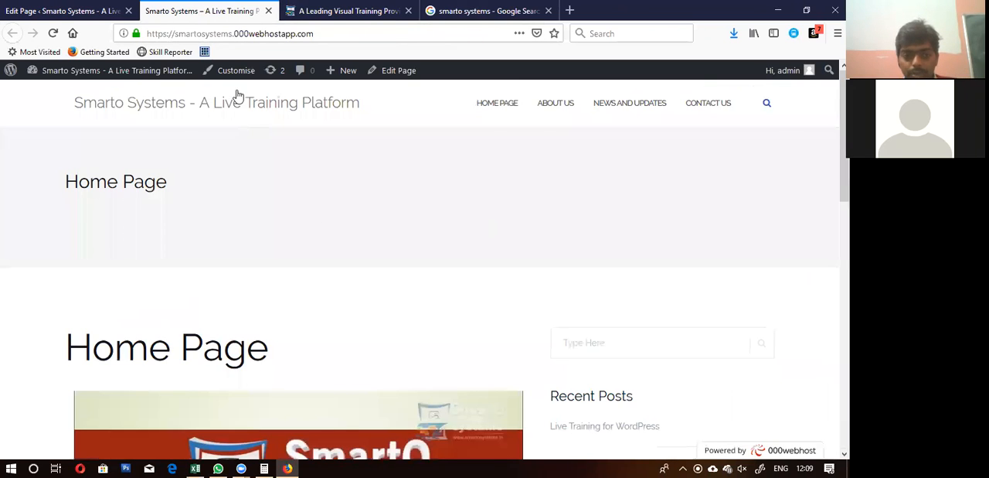
click(53, 33)
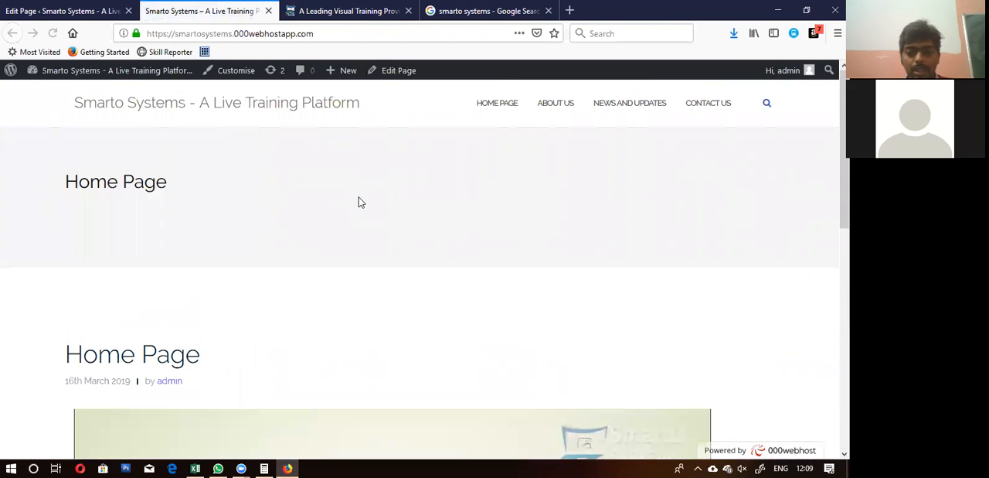
scroll(358, 203, down, 6)
scroll(358, 203, up, 2)
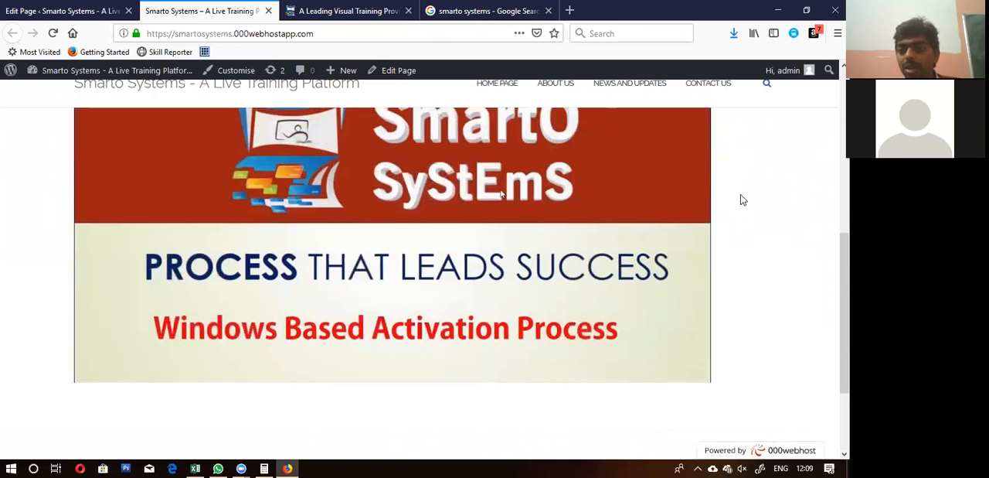
scroll(738, 221, up, 3)
scroll(738, 221, up, 3)
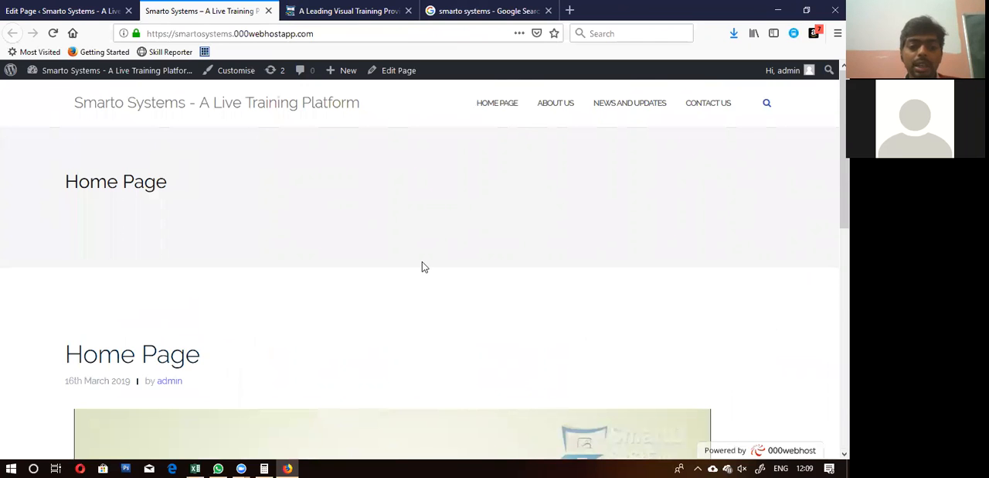
scroll(422, 266, down, 3)
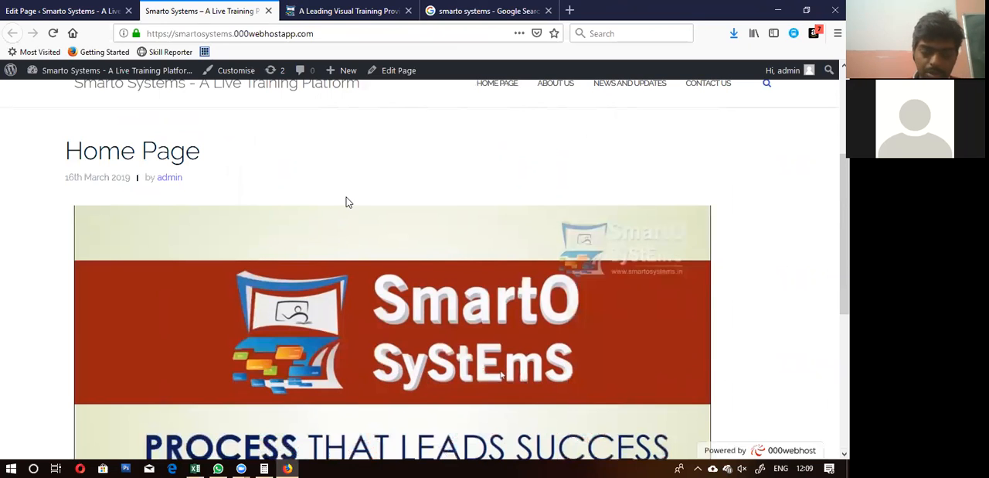
Step: Return to the Home Page editor, look at the block settings, and expand the document's Featured Image and Discussion settings
click(74, 11)
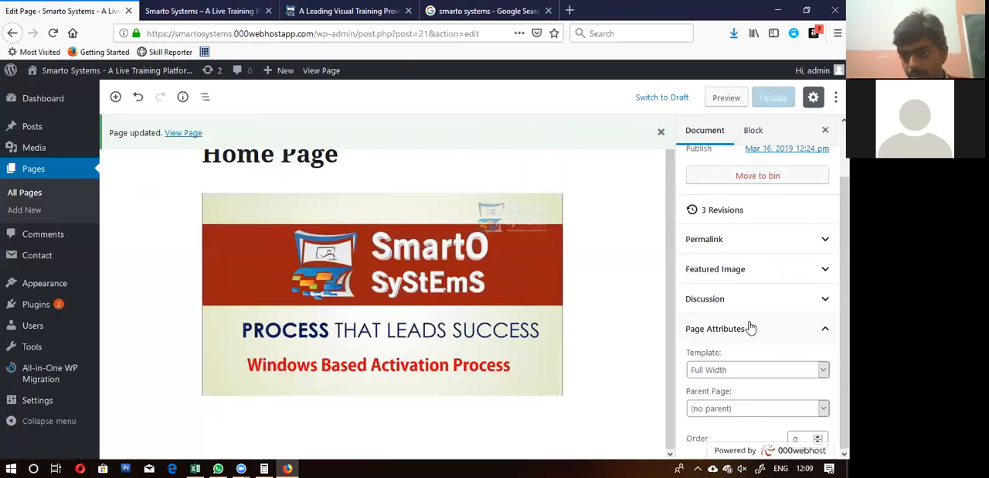
scroll(750, 327, up, 2)
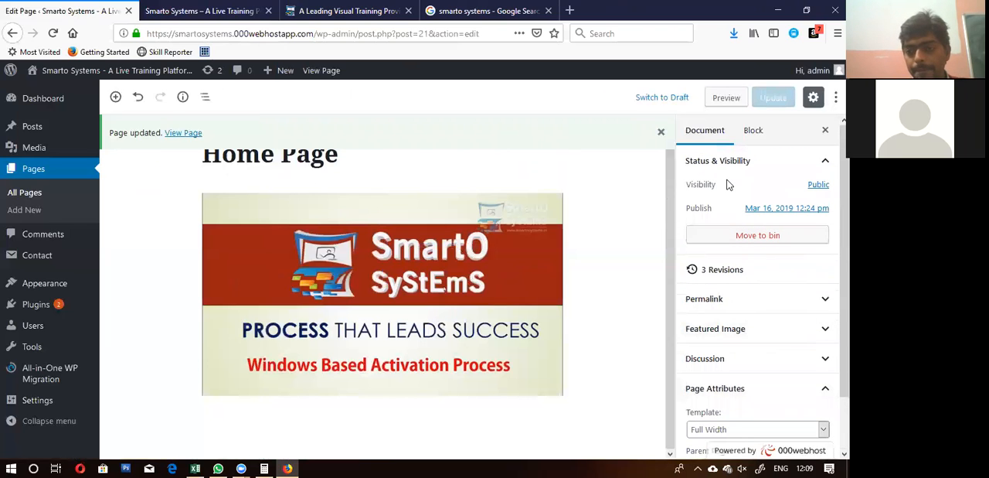
click(753, 132)
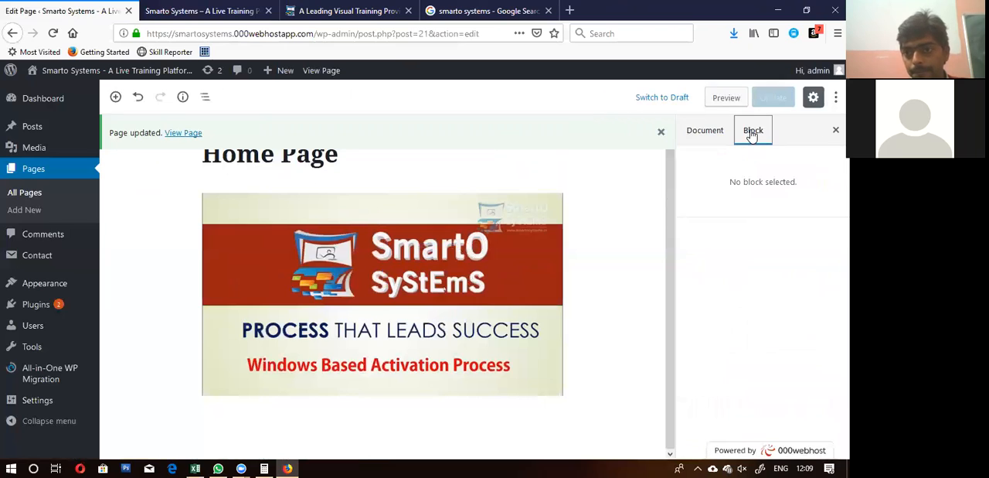
click(696, 130)
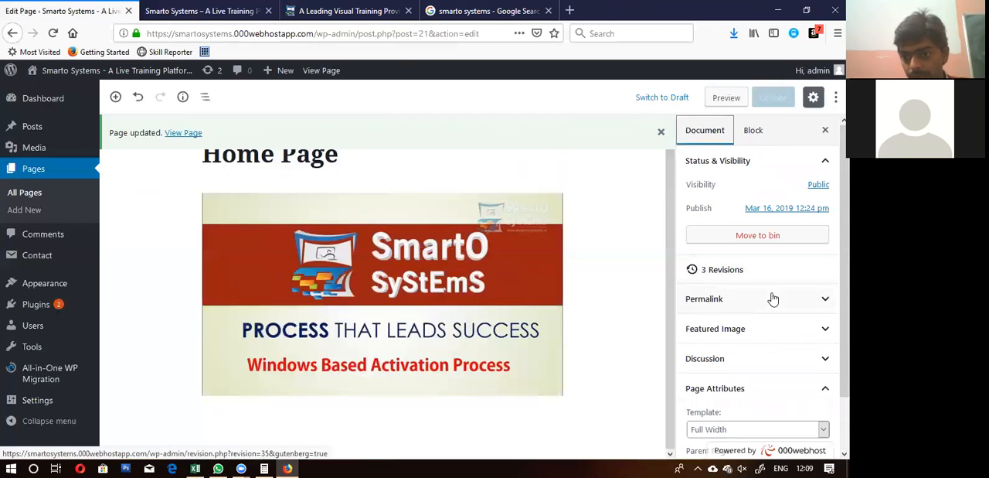
click(760, 330)
scroll(760, 331, down, 2)
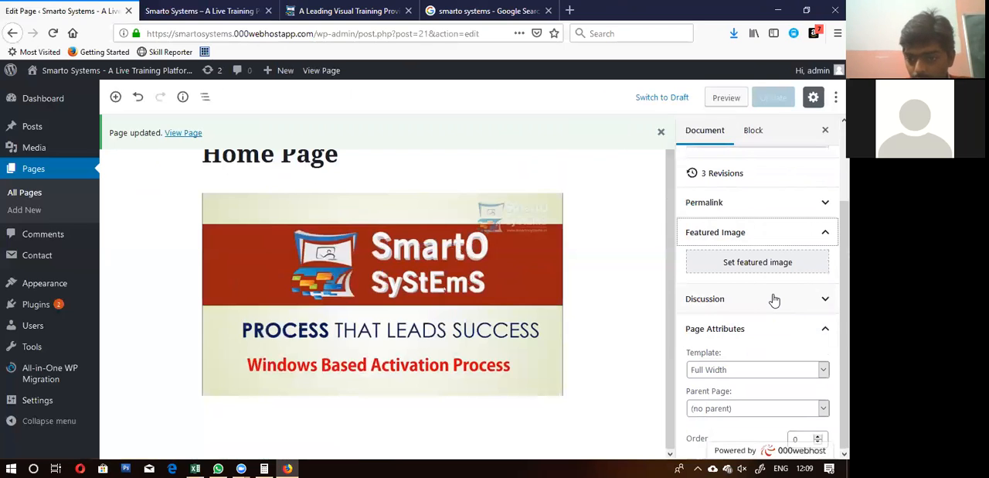
click(775, 300)
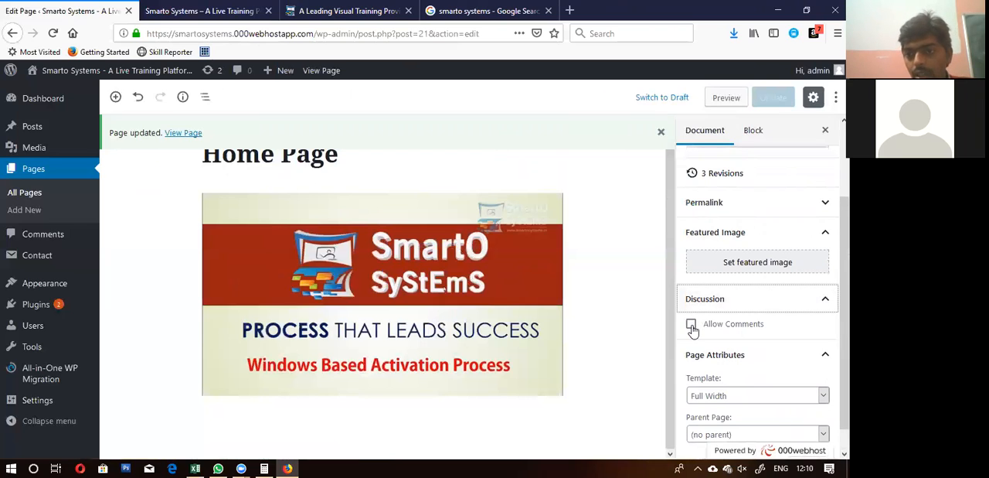
Step: Check the published Home Page from header to footer for a comment section
click(228, 10)
scroll(396, 278, down, 4)
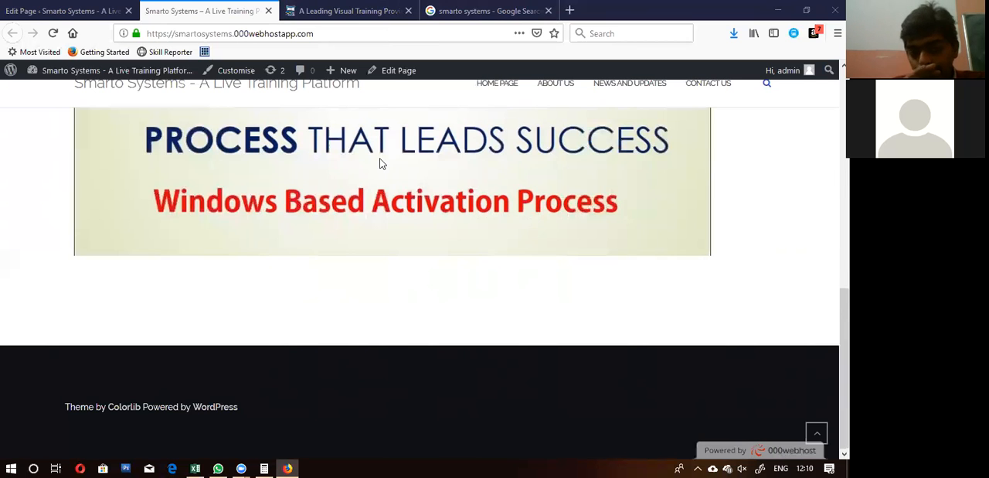
scroll(546, 191, up, 4)
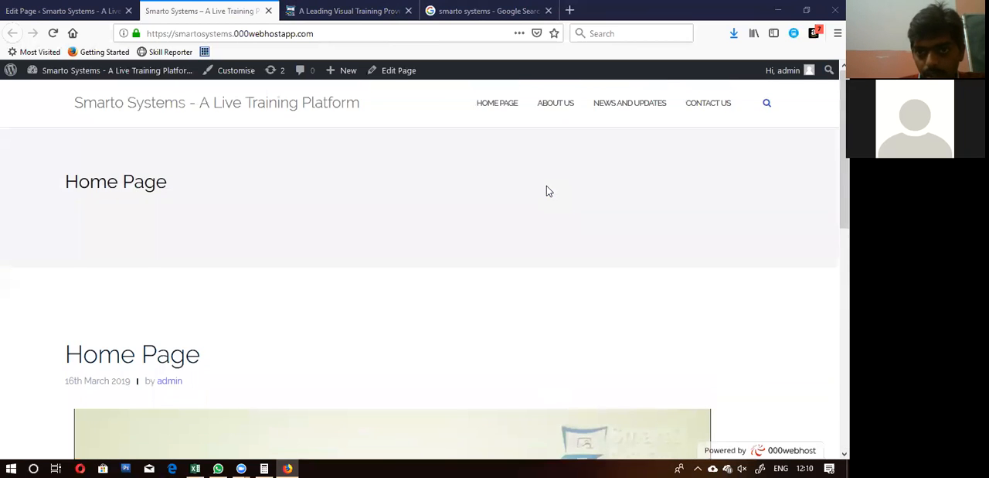
scroll(546, 191, down, 5)
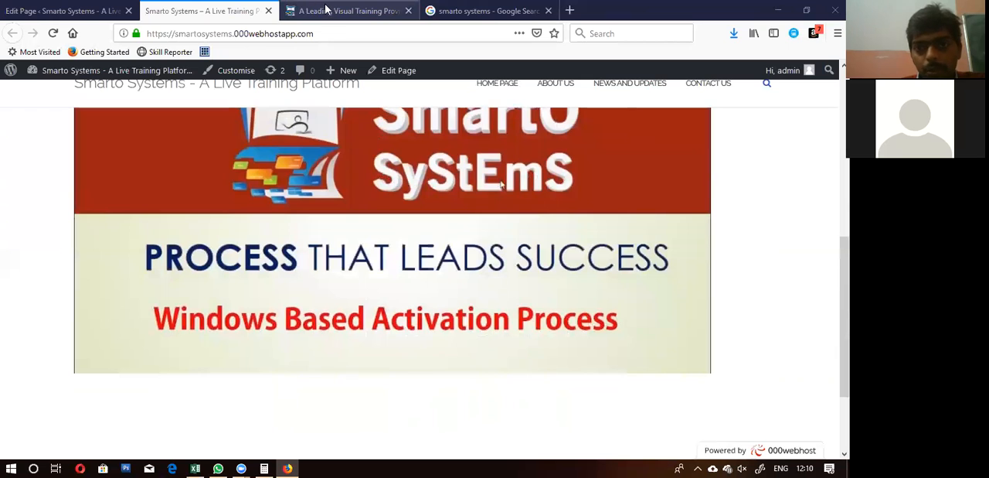
Step: Allow comments on the Home Page in the editor and update the page
click(42, 9)
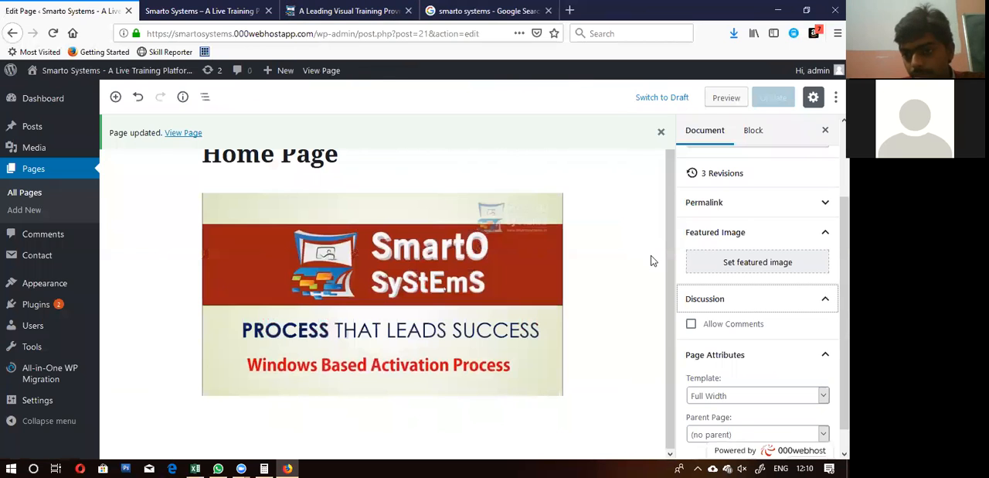
click(722, 327)
click(771, 99)
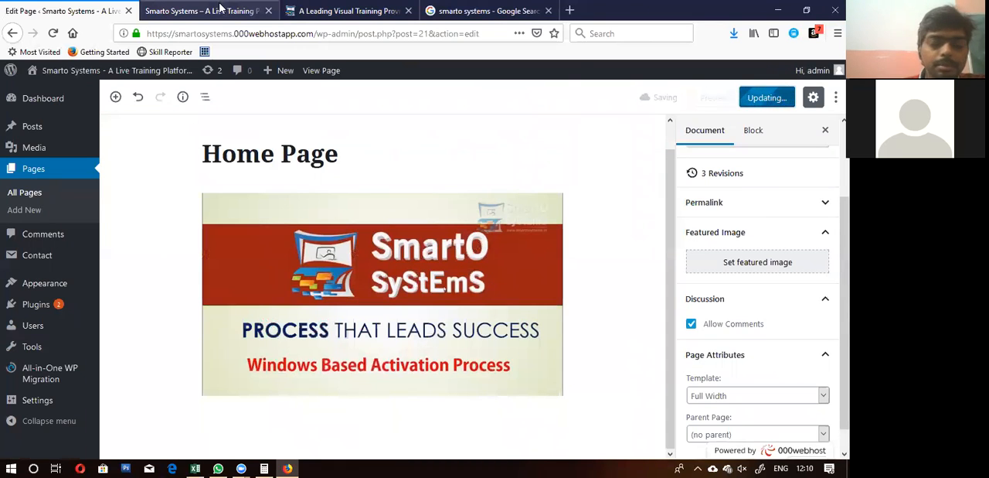
Step: Reload the published Home Page and examine the comment form below the image
click(221, 9)
click(56, 32)
scroll(460, 222, down, 3)
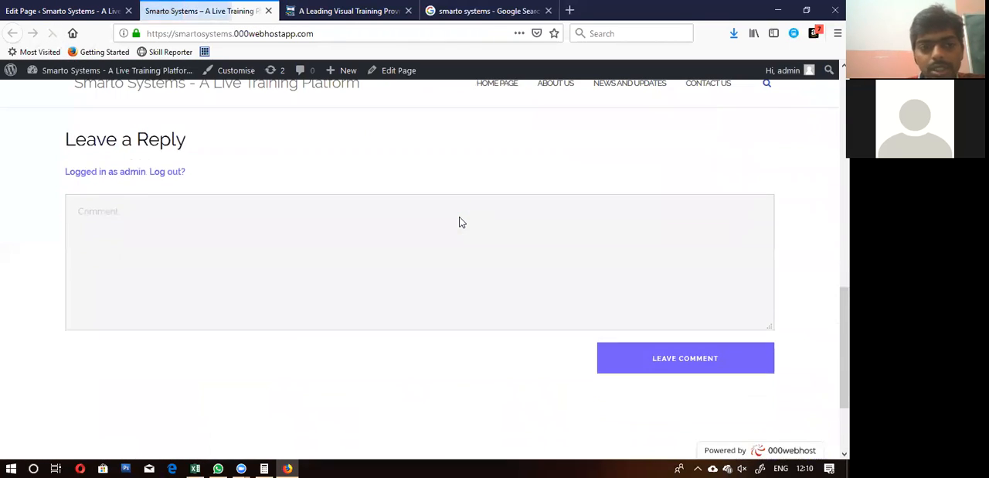
scroll(459, 222, down, 2)
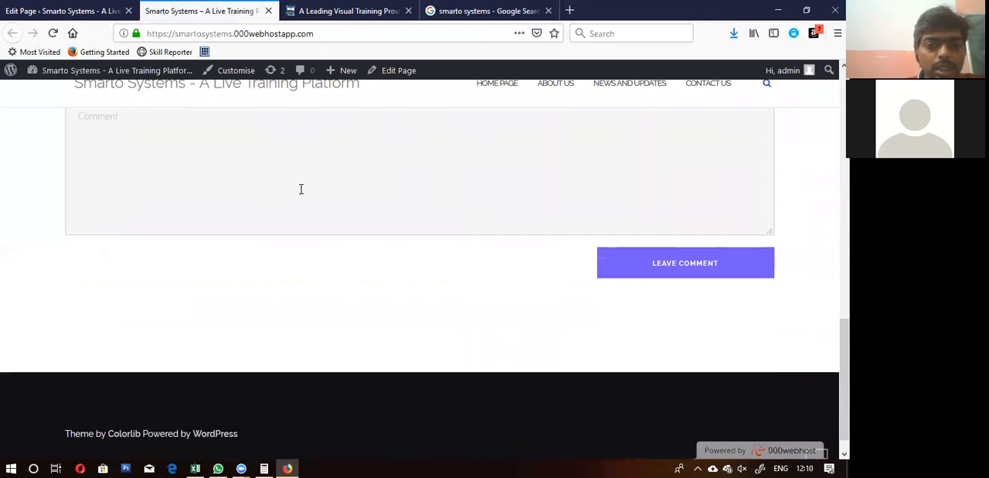
scroll(316, 226, up, 6)
scroll(316, 226, down, 2)
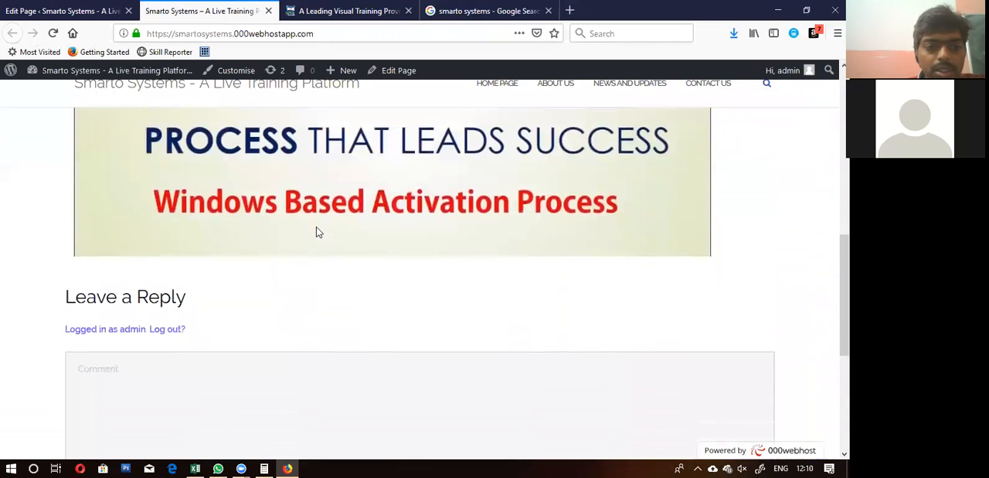
scroll(316, 226, down, 3)
scroll(317, 227, down, 3)
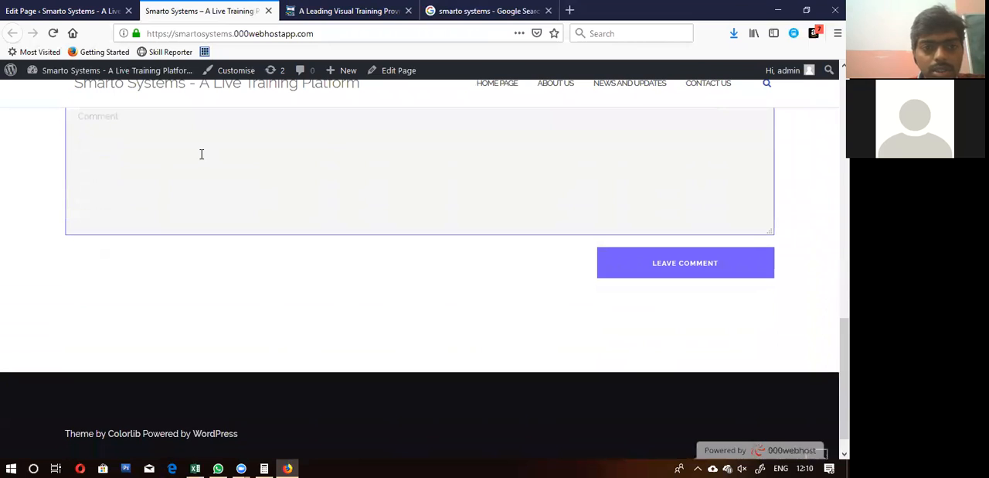
Step: Post the comment "Hii" on the published Home Page and view it below the image
scroll(201, 154, up, 2)
text(Hi)
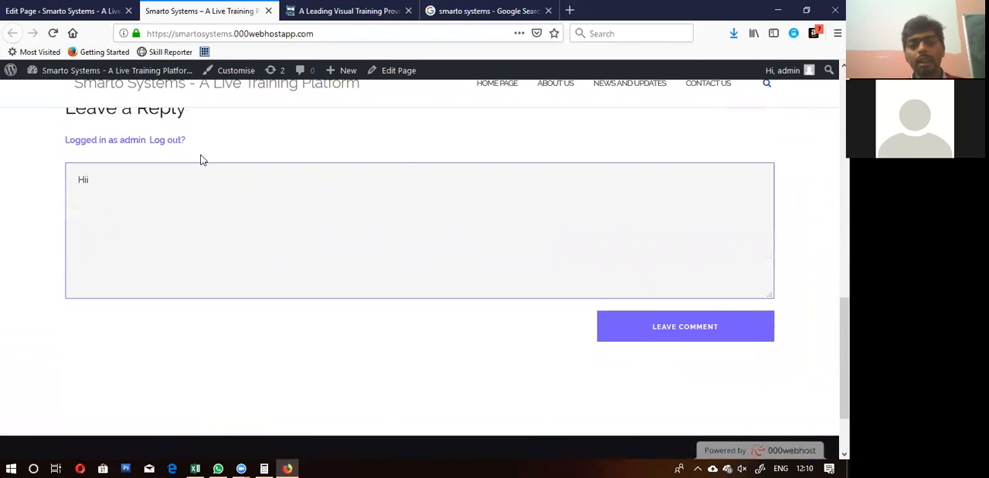
click(658, 334)
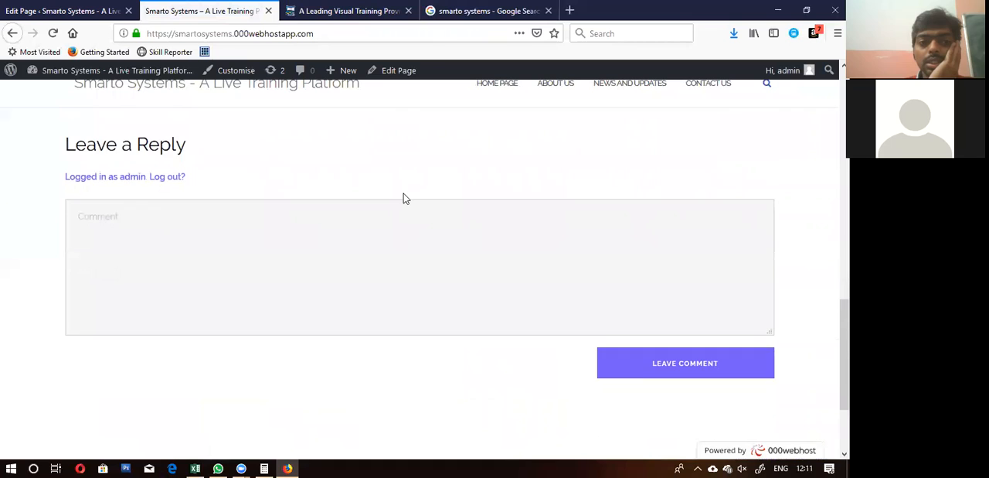
scroll(404, 199, up, 3)
scroll(403, 199, up, 1)
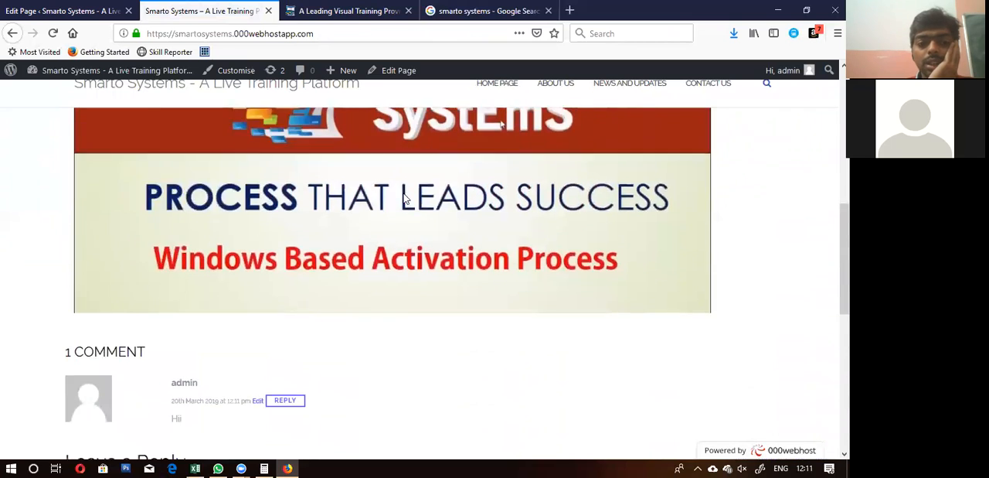
Step: Review the posted comment on the published Home Page and open the comment list in the site's admin area
scroll(403, 197, down, 3)
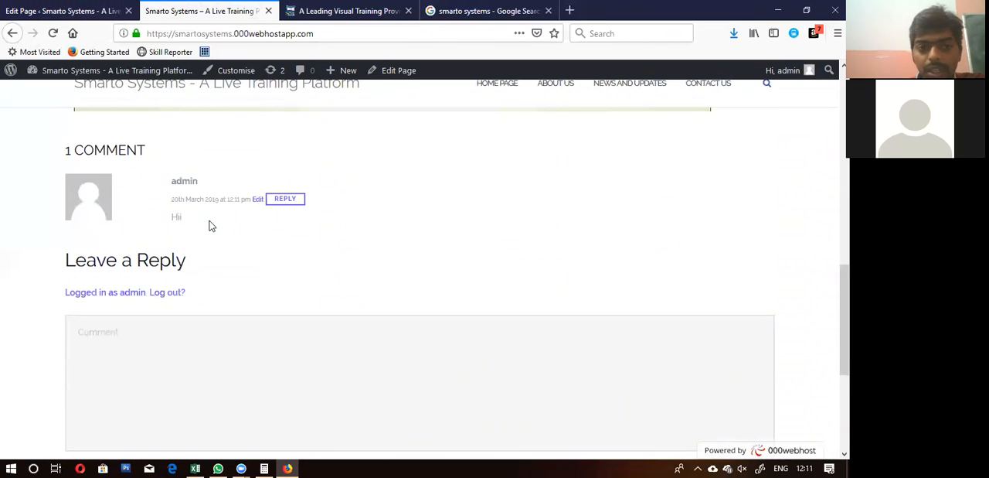
scroll(211, 225, up, 10)
scroll(210, 226, down, 10)
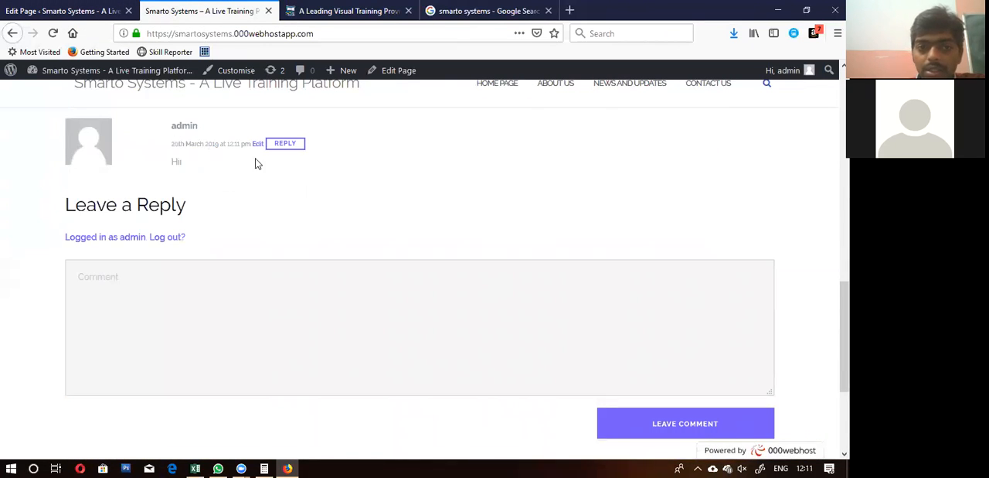
scroll(263, 201, up, 1)
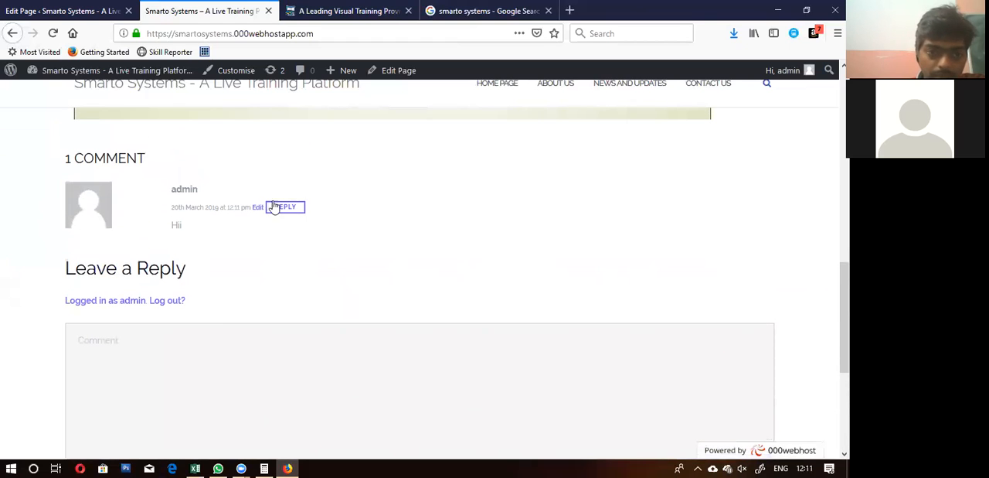
click(37, 10)
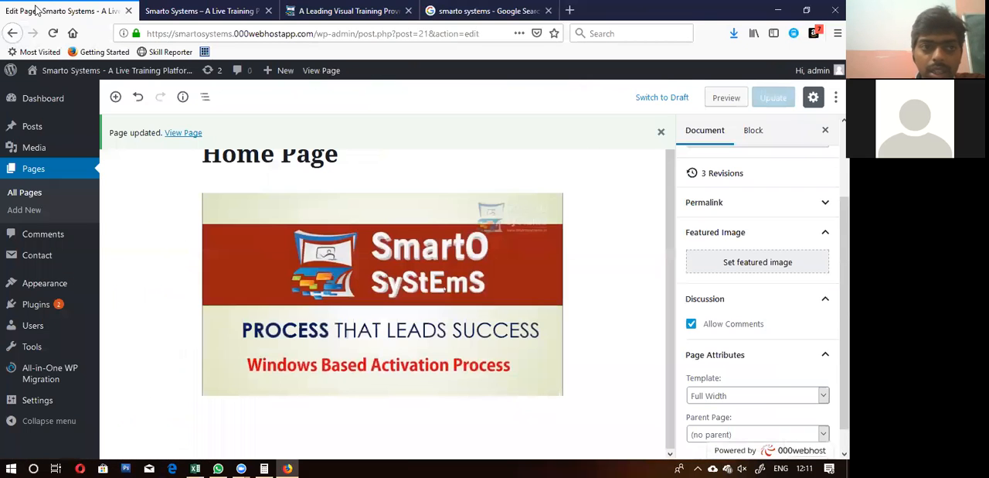
click(34, 235)
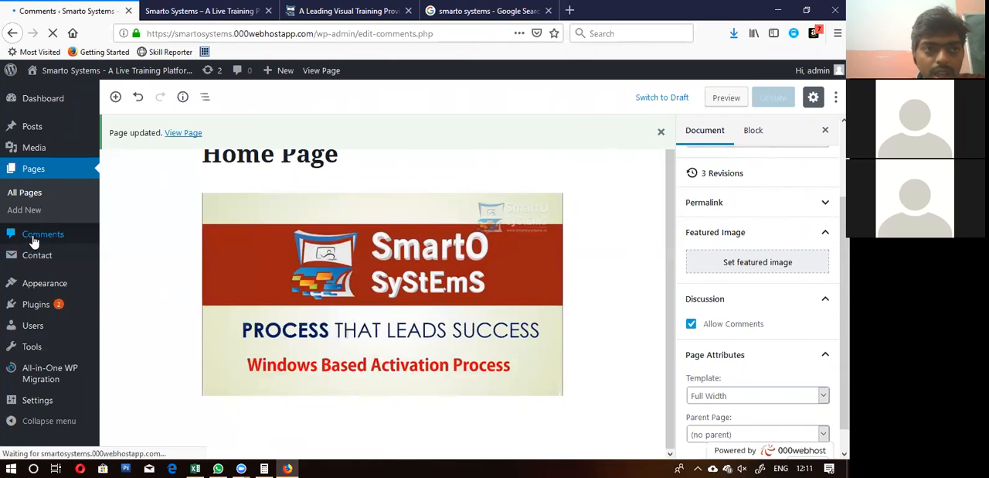
scroll(331, 278, down, 3)
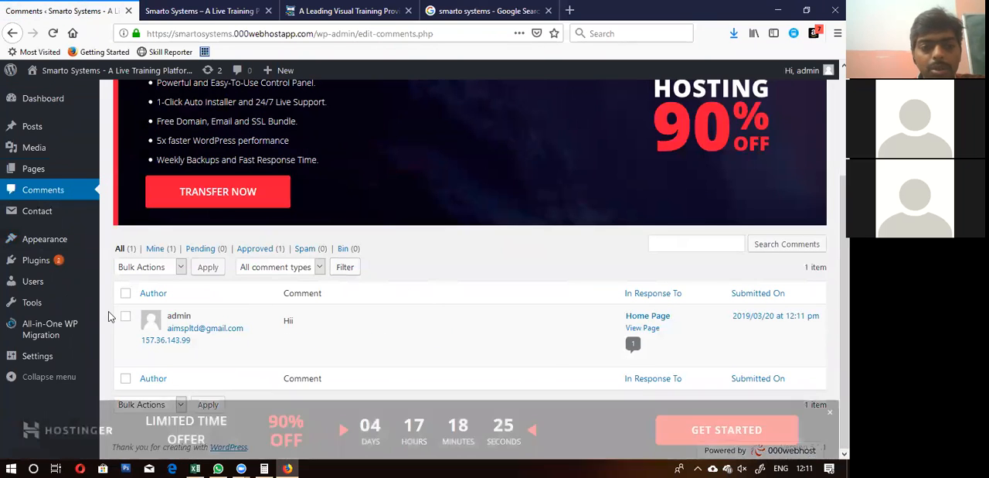
Step: Unapprove the "Hii" comment and move it to the bin, and dismiss the Hostinger advert above the comment list
click(125, 316)
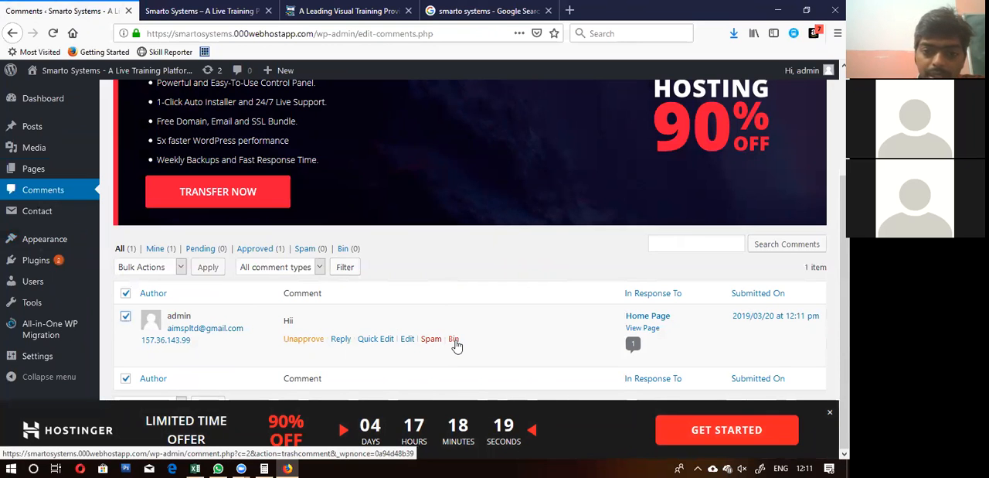
click(310, 340)
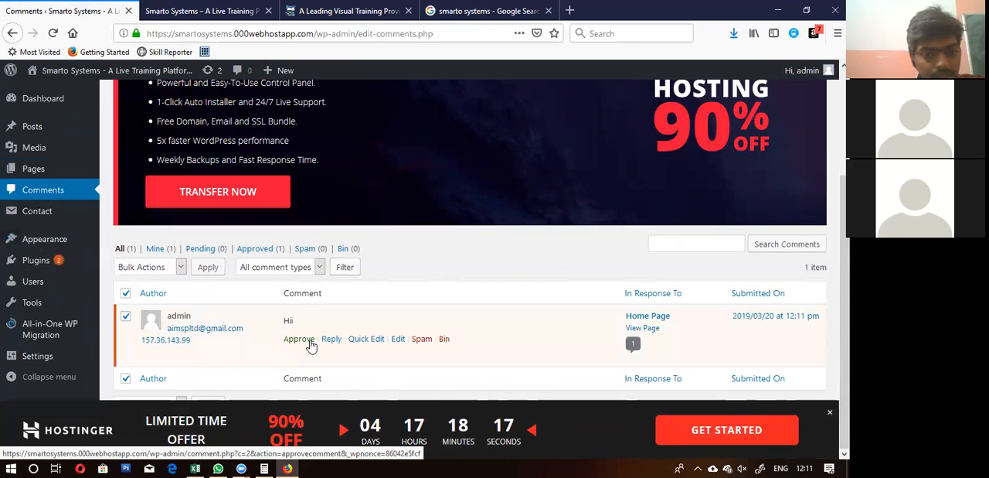
click(444, 339)
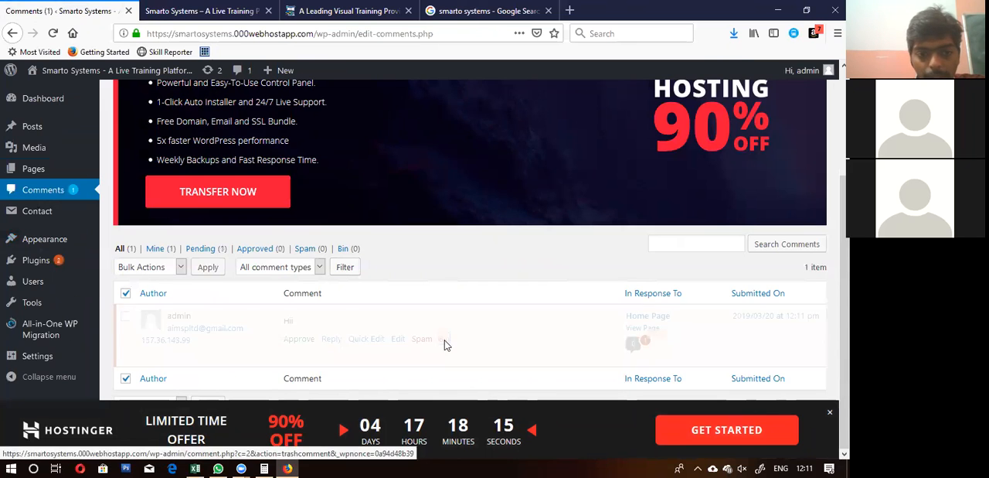
scroll(402, 112, up, 2)
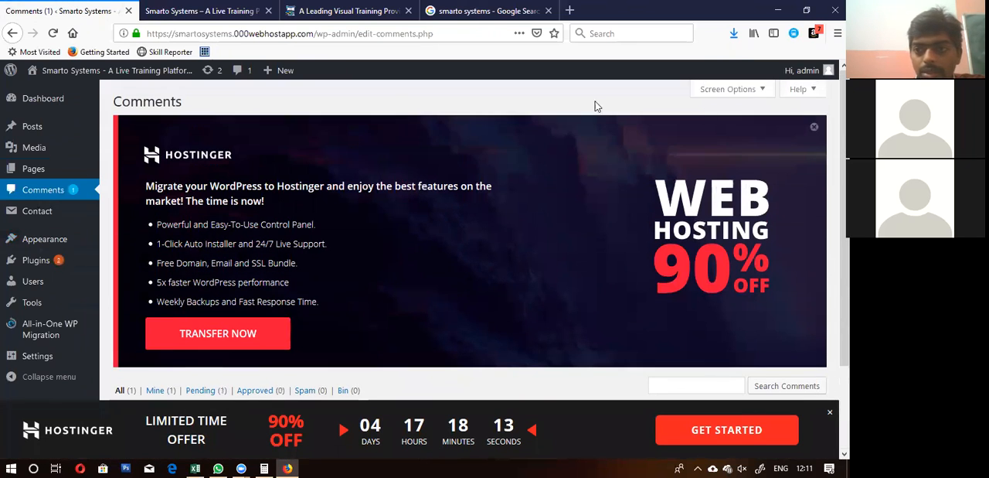
click(812, 129)
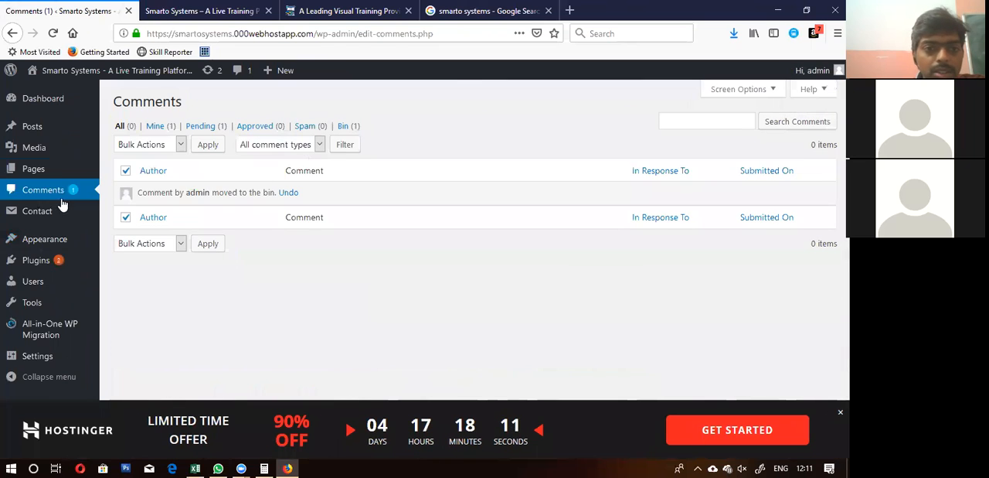
Step: View the published Home Page from its comment section up to the header, and return to the comment list
click(199, 11)
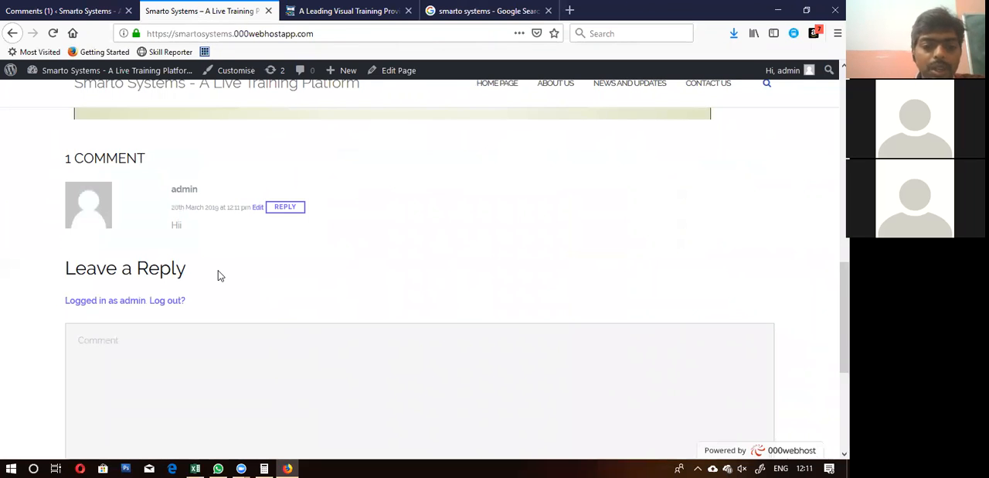
scroll(219, 276, up, 5)
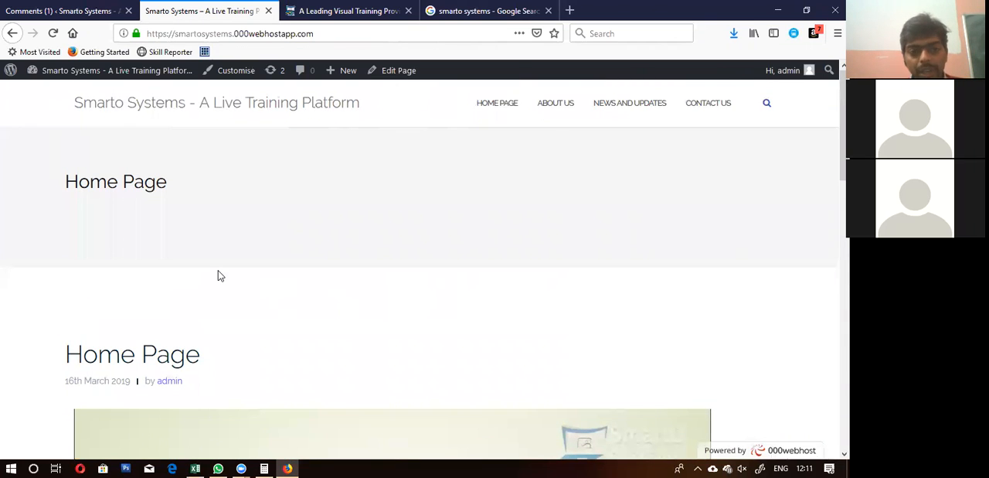
click(26, 5)
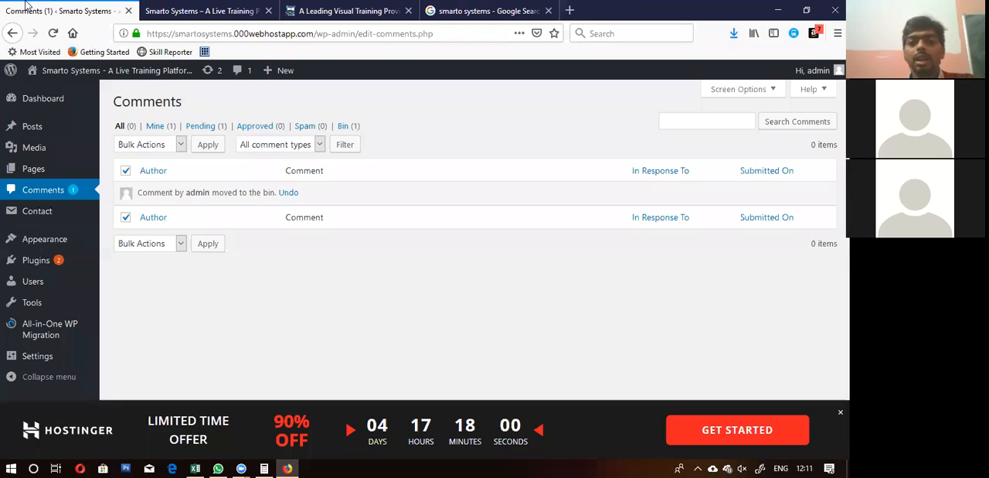
Step: Reopen the Home Page in the editor, disallow comments on it and update the page
mouse_move(39, 243)
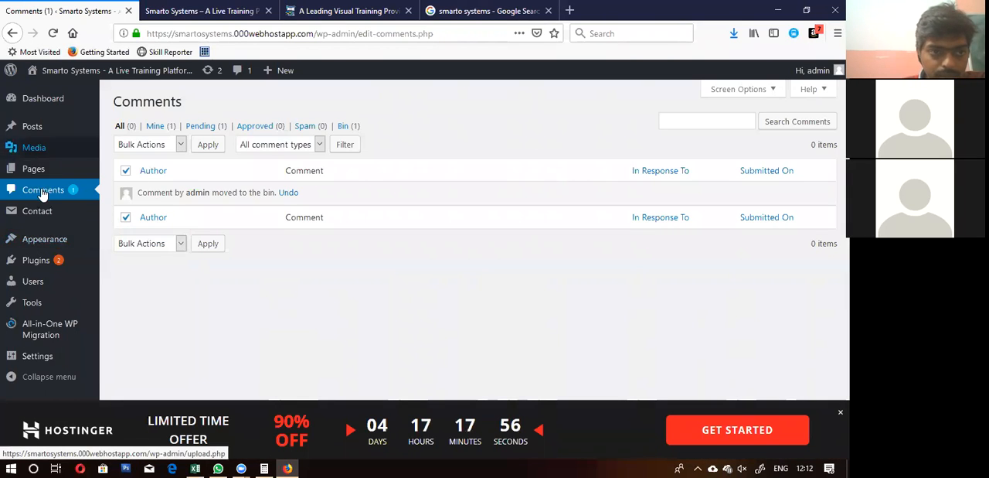
mouse_move(39, 168)
click(129, 177)
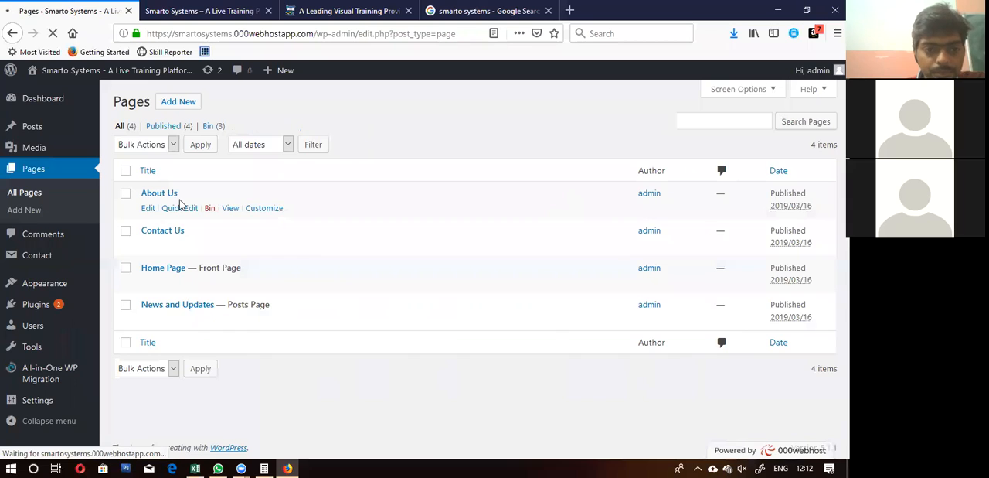
click(147, 284)
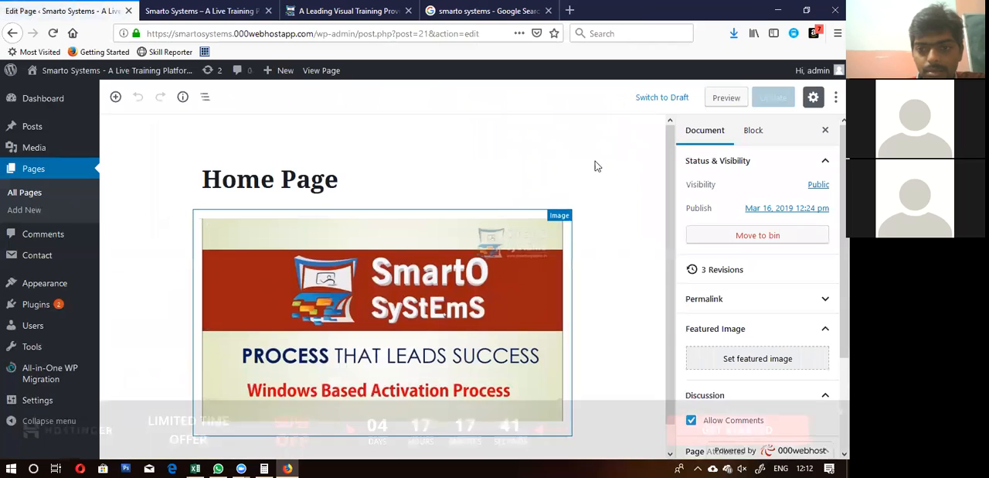
scroll(626, 233, down, 1)
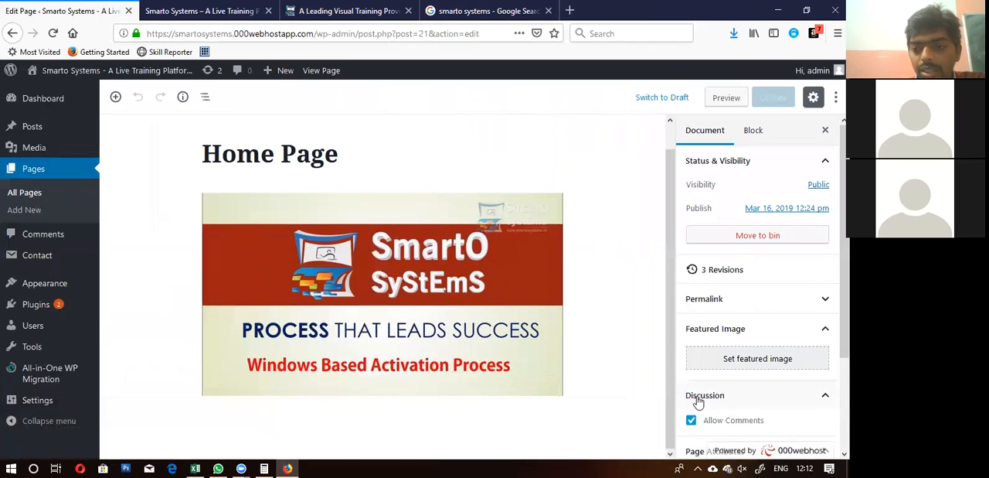
scroll(703, 390, down, 3)
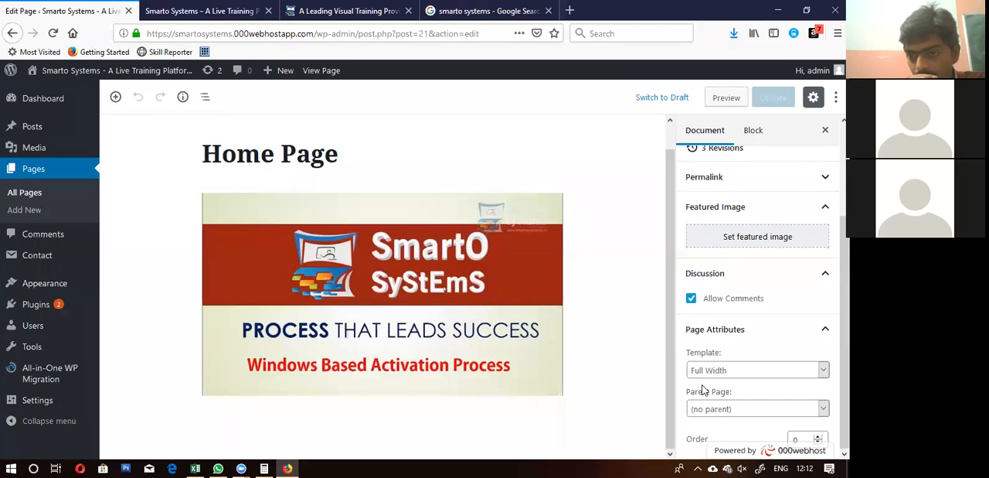
click(692, 298)
click(769, 97)
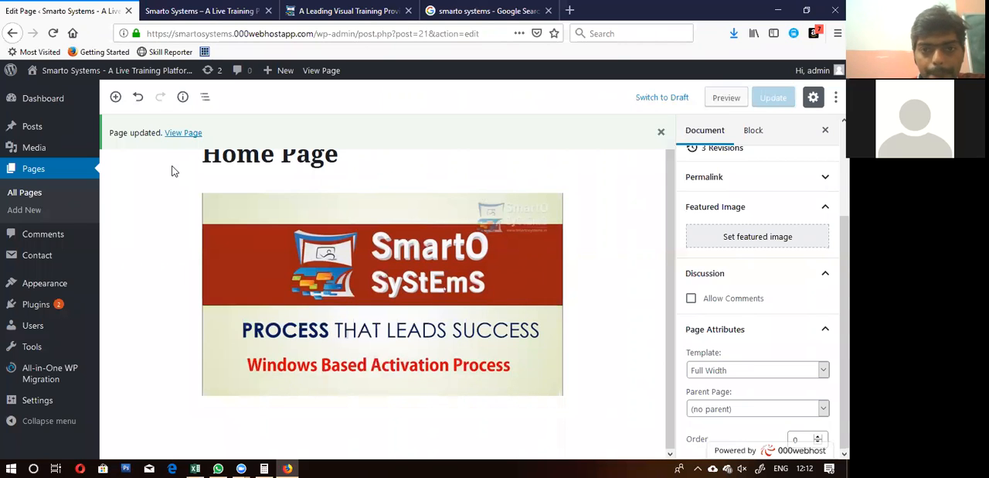
Step: Check the area below the image on the published Home Page for the comment section
click(213, 11)
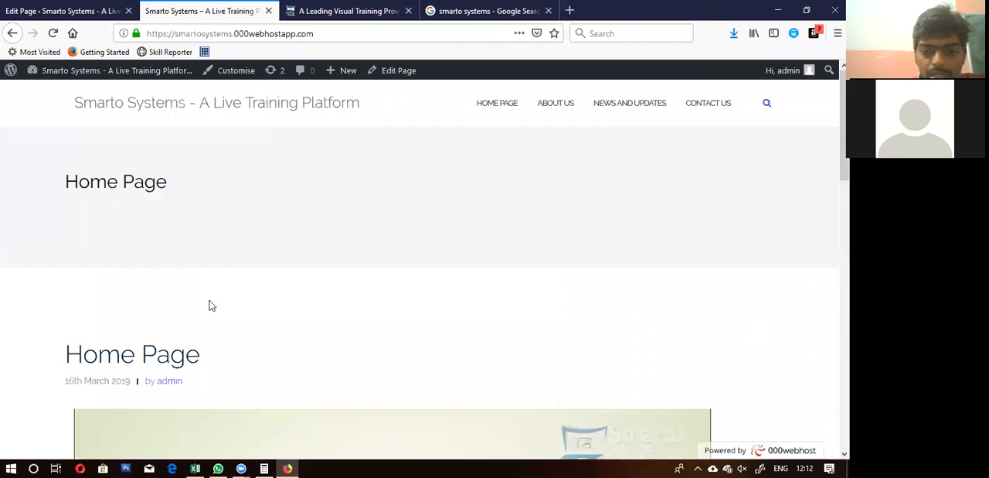
scroll(211, 304, down, 5)
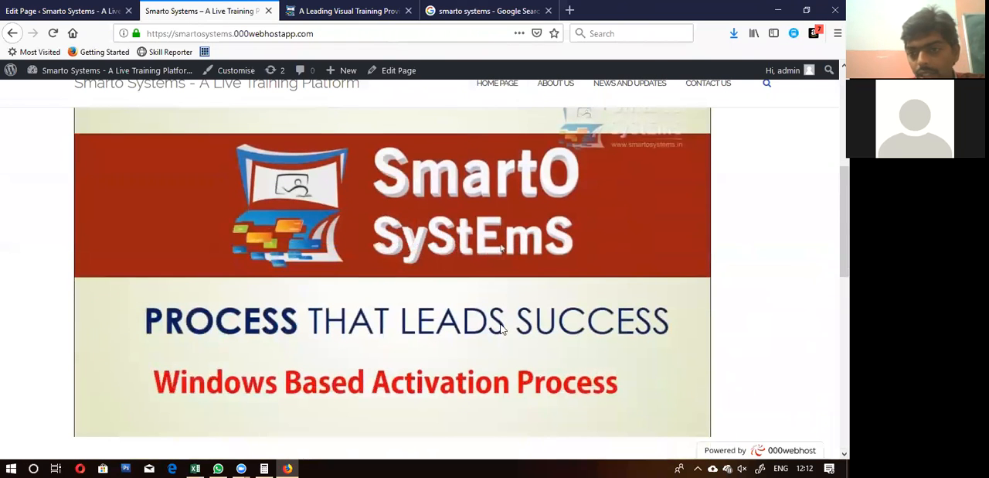
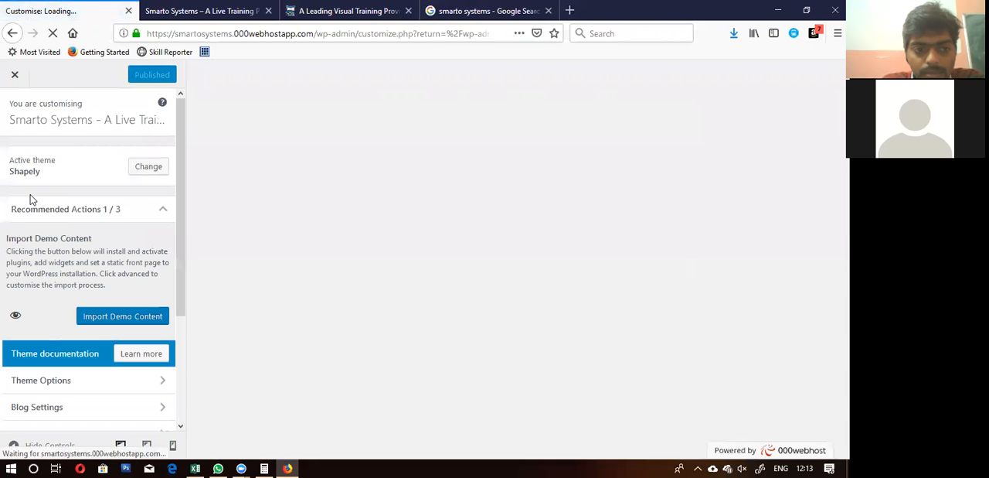
Step: Look through the Shapely theme's Main Options in the customiser and return to the list of customisation sections
scroll(31, 197, down, 4)
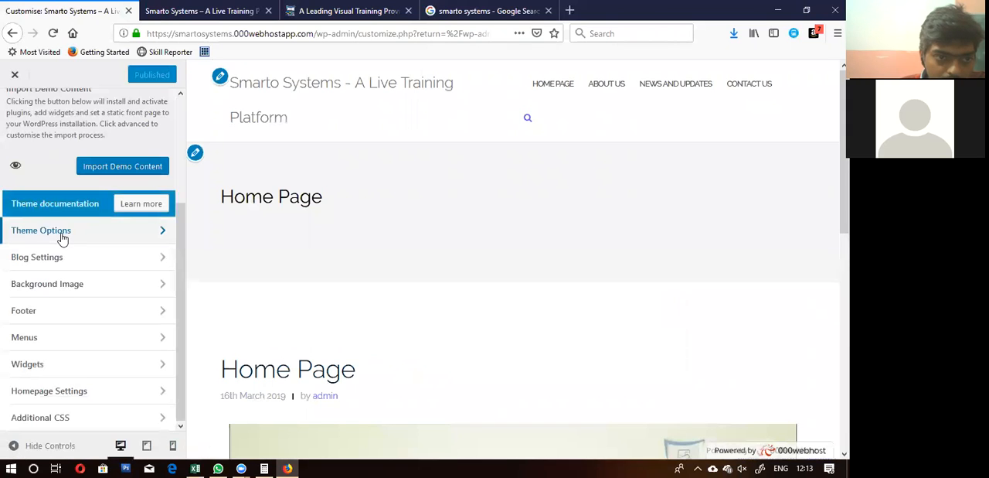
click(62, 236)
click(92, 191)
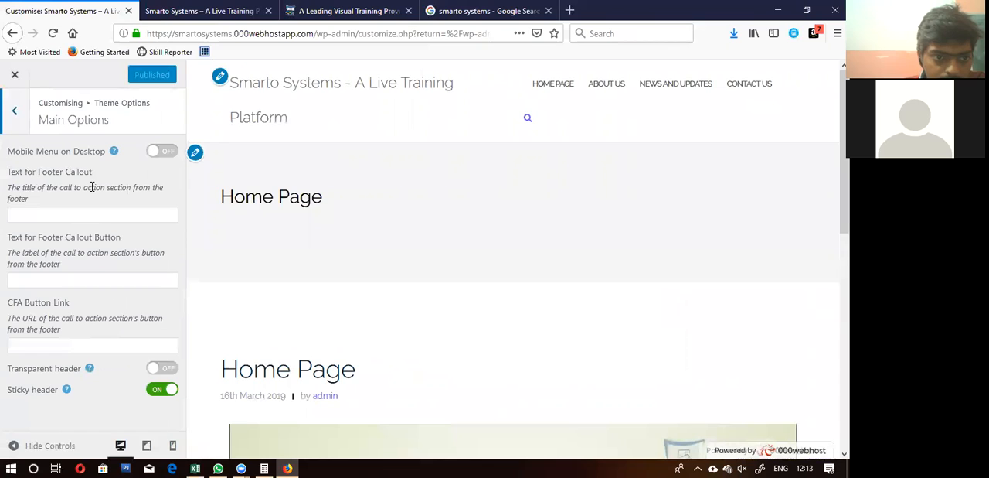
click(15, 112)
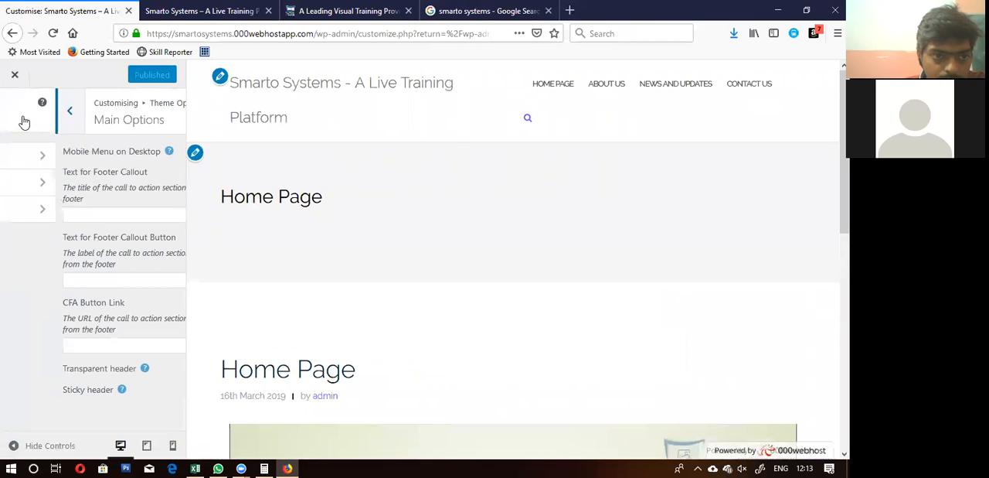
click(15, 112)
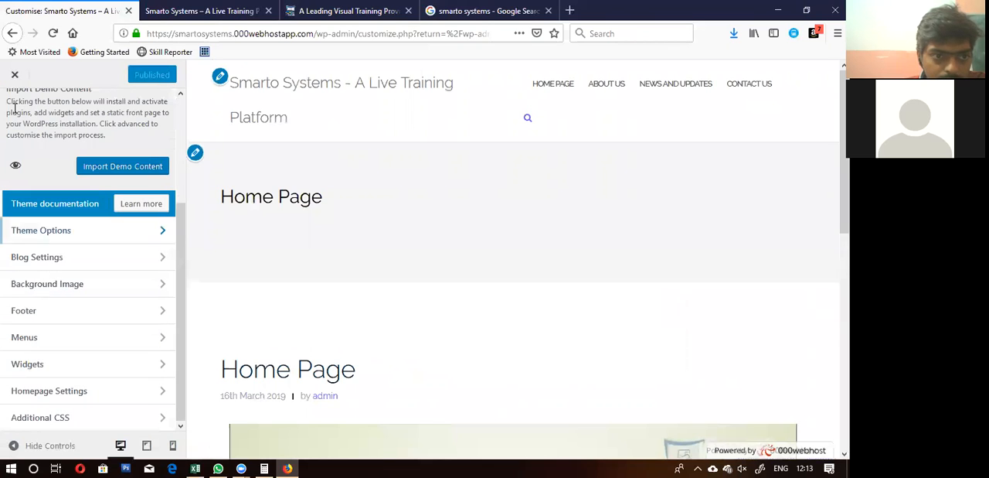
Step: Set maxresdefault.jpg from the media library as the site's background image
click(58, 286)
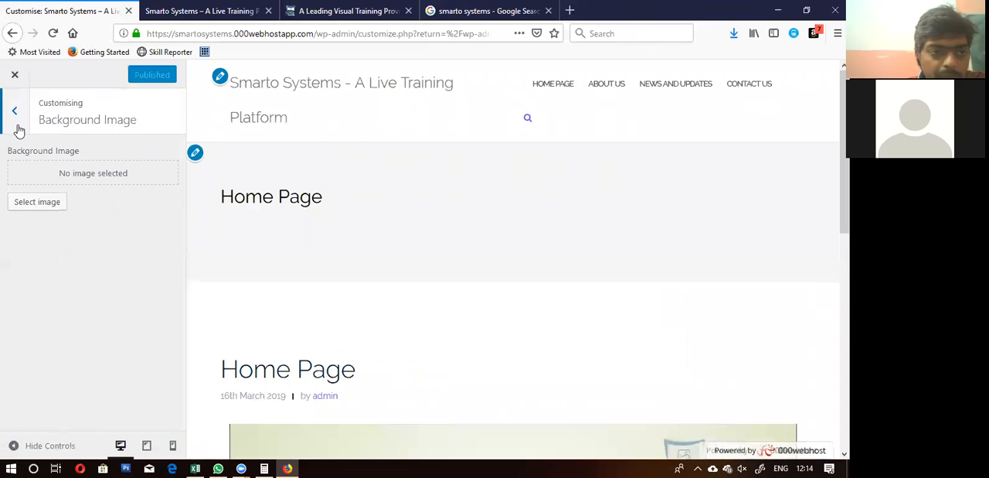
click(38, 202)
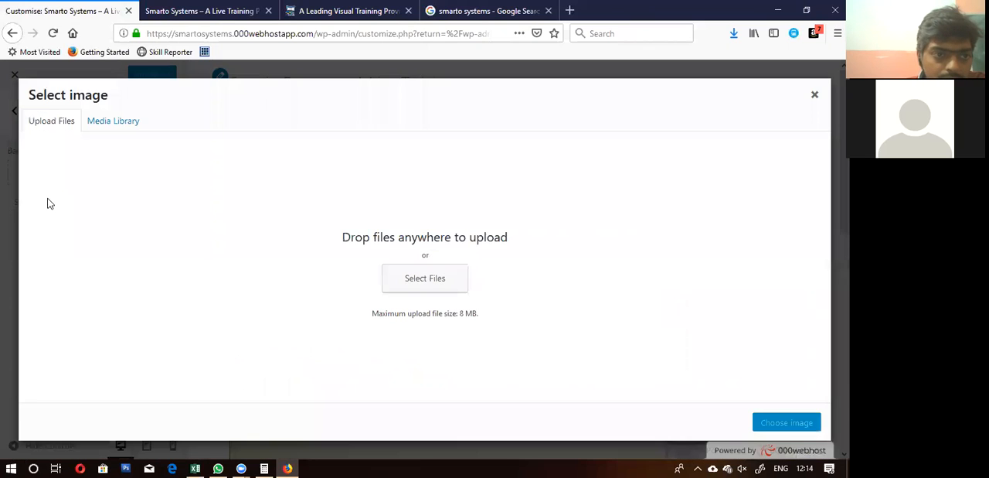
click(116, 123)
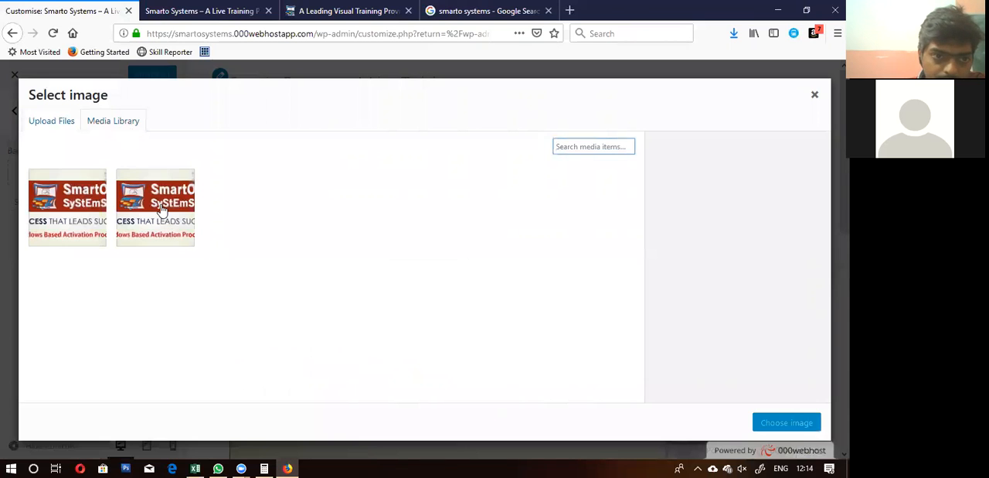
click(160, 209)
click(787, 422)
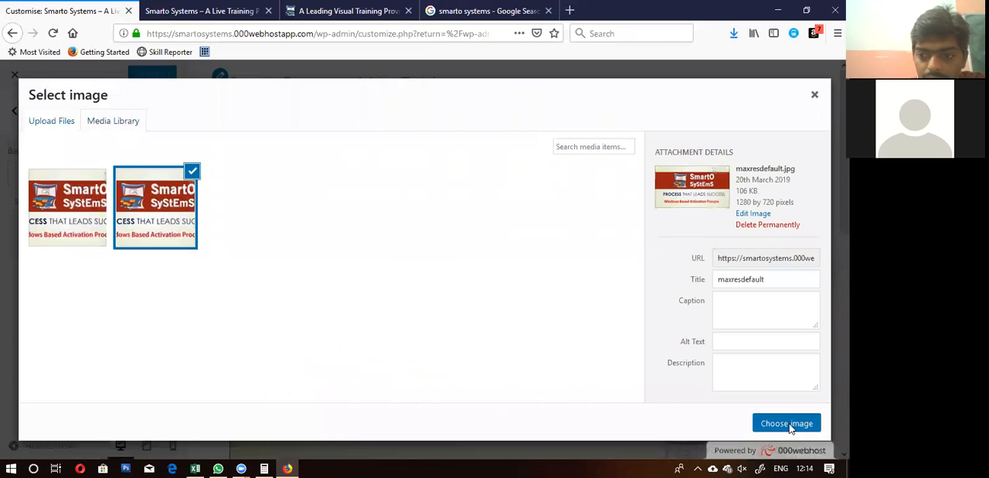
Step: Examine the background image along the whole Home Page preview and remove it from the site
scroll(424, 259, down, 7)
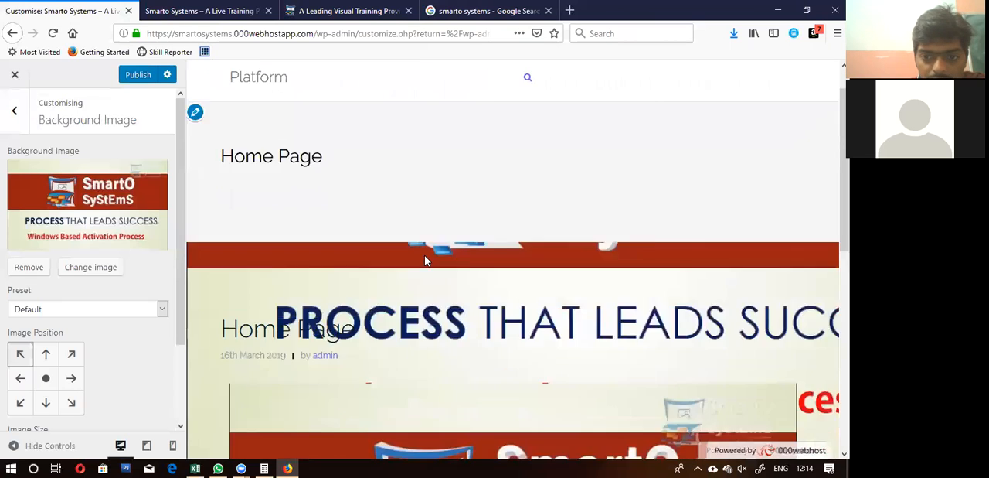
scroll(425, 259, up, 3)
scroll(424, 259, up, 2)
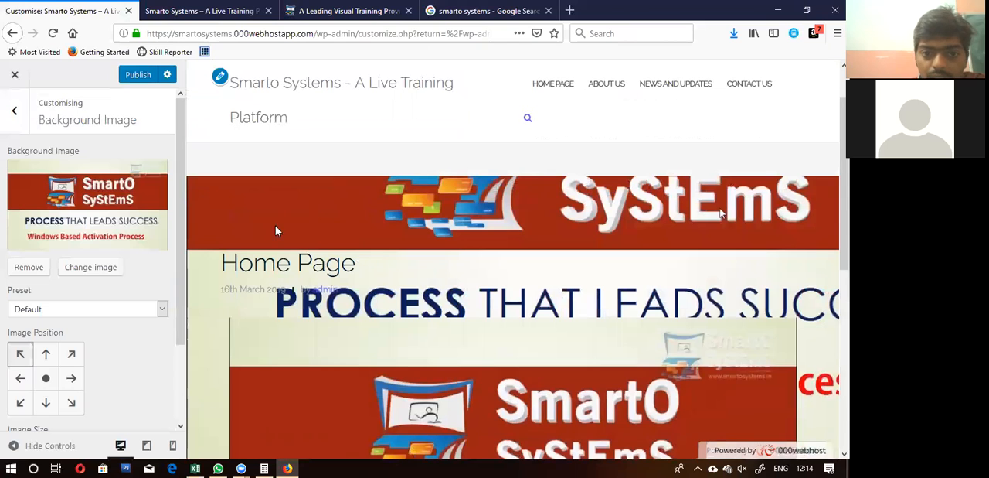
scroll(387, 217, down, 3)
scroll(388, 217, down, 3)
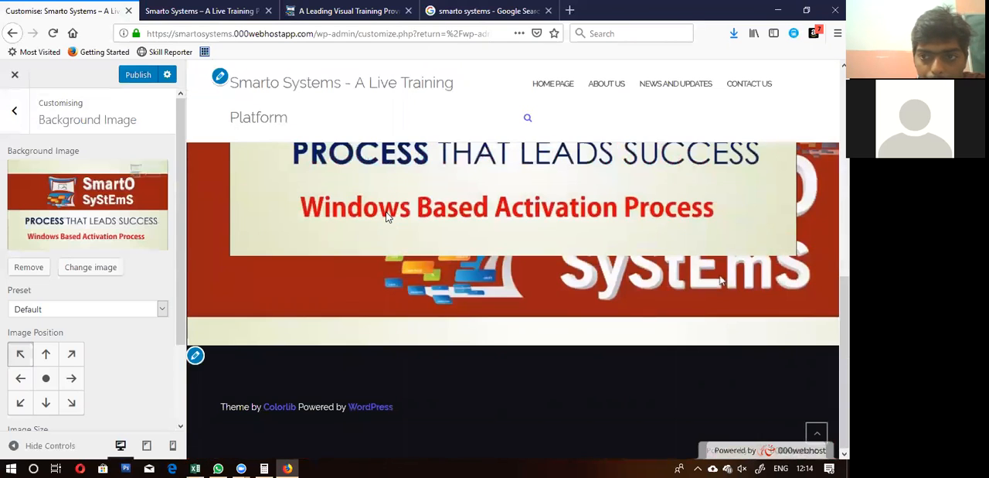
scroll(388, 217, up, 5)
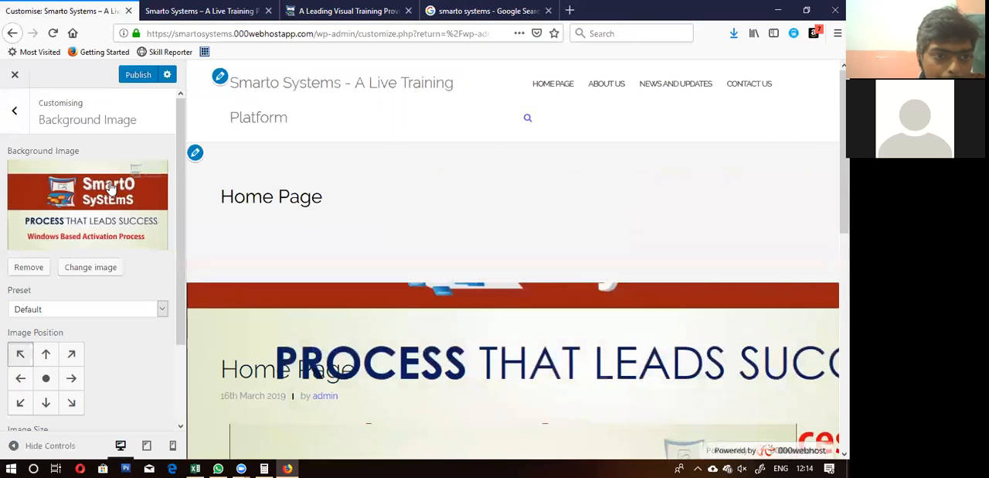
click(30, 267)
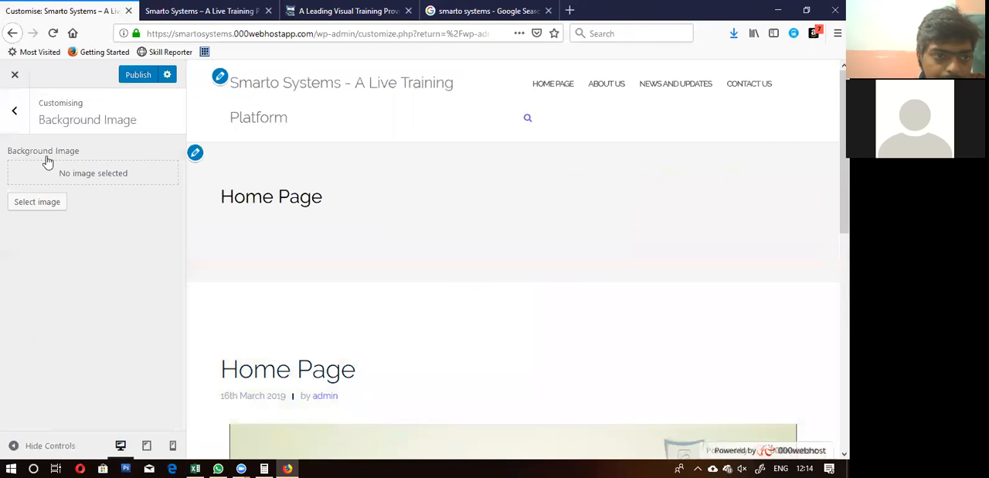
click(14, 112)
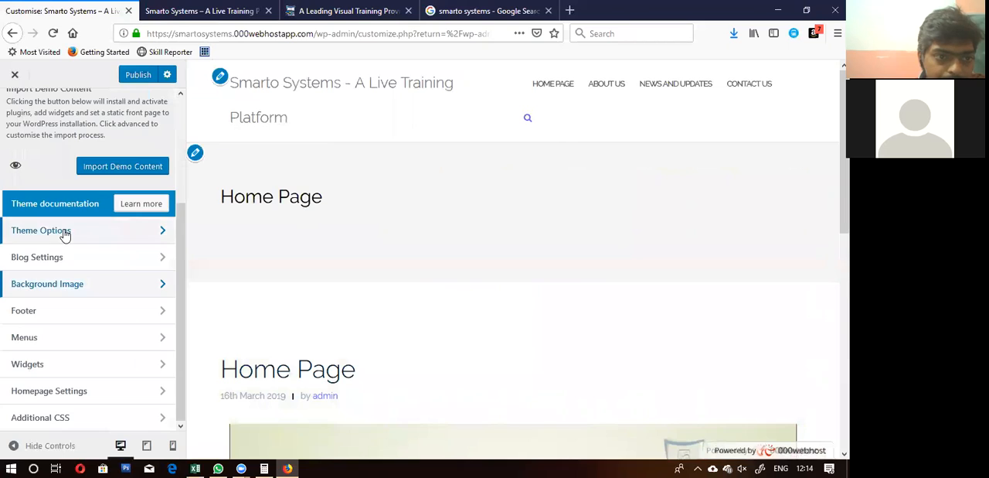
Step: Open the theme's Site Identity settings and start choosing a local file to upload as the logo
click(62, 232)
click(82, 153)
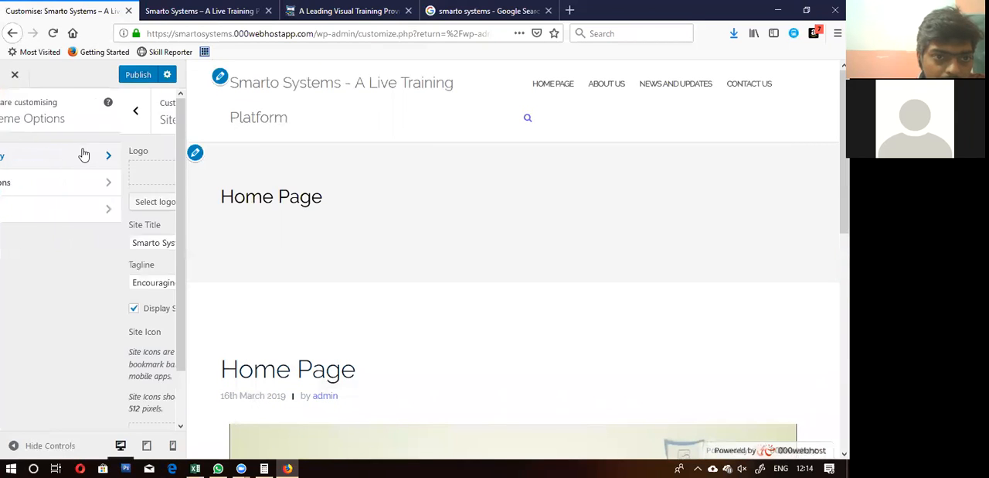
click(36, 203)
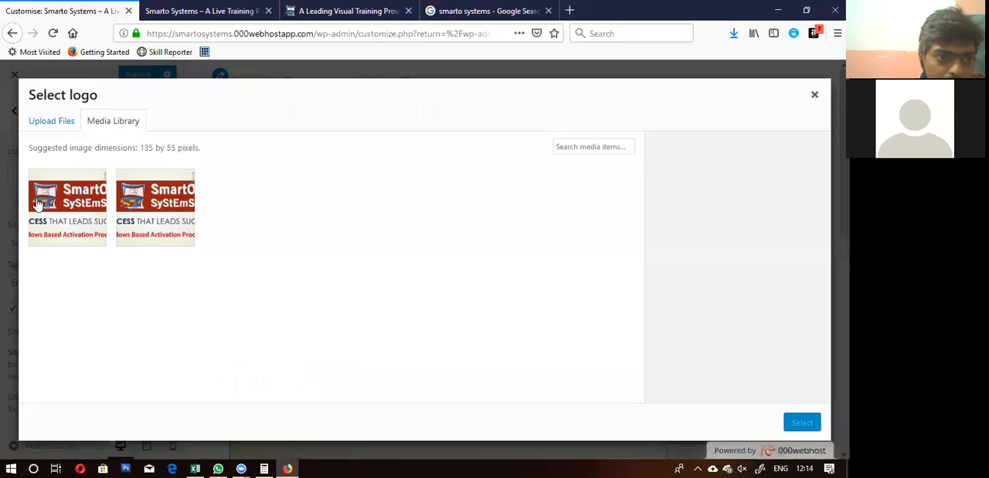
click(64, 124)
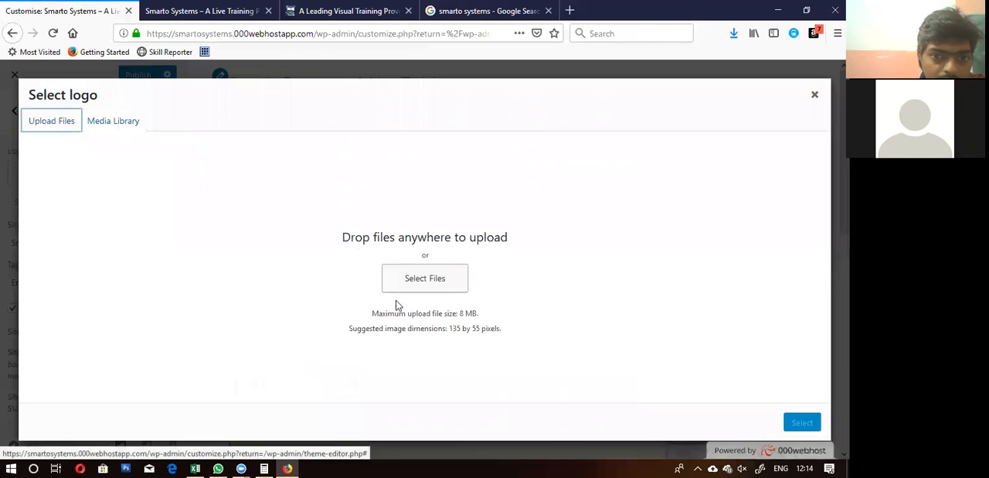
click(425, 279)
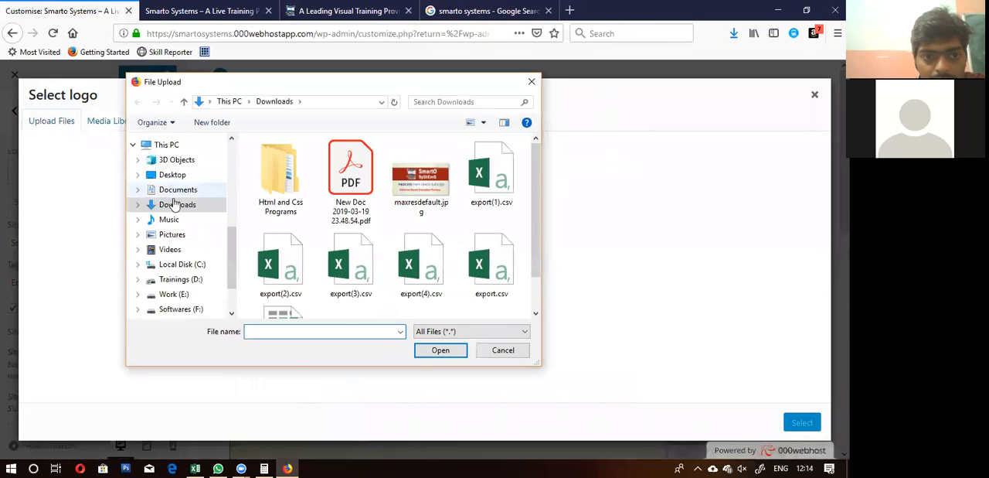
Step: Upload smartologo-dark-sm.png from the Important Logos folder under Smarto One Files > Graphics and use it uncropped as the site logo
scroll(176, 226, up, 4)
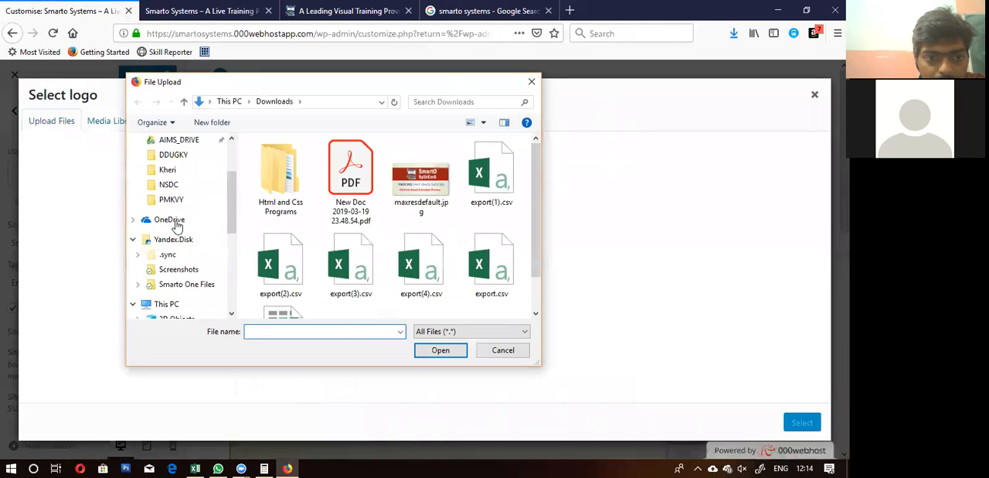
click(183, 286)
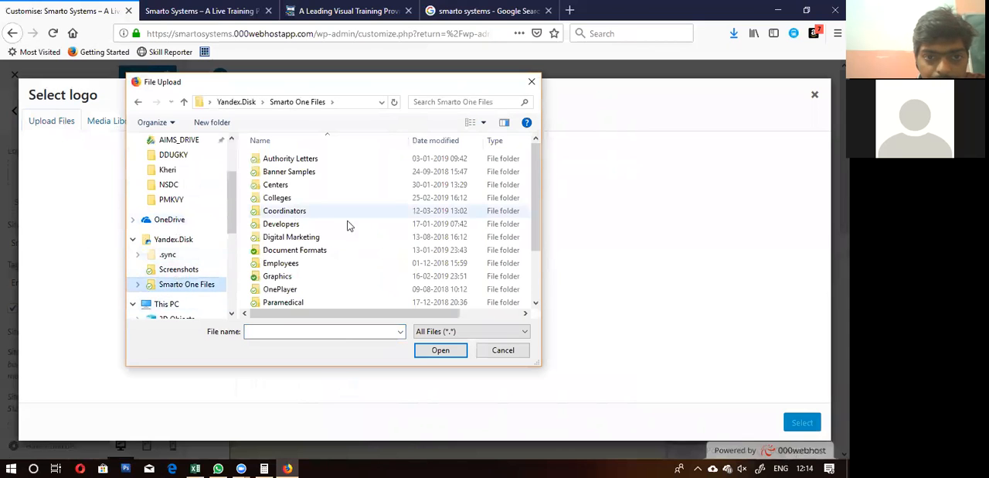
double_click(279, 277)
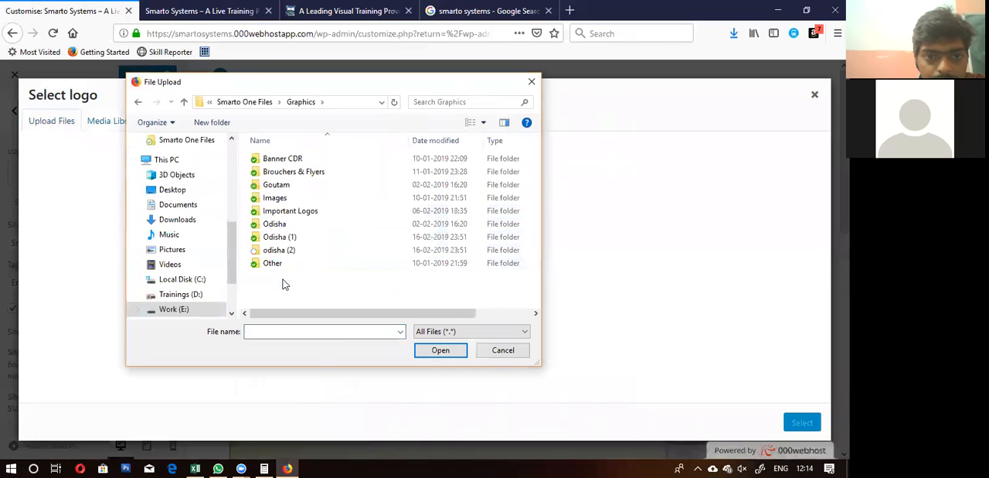
double_click(292, 210)
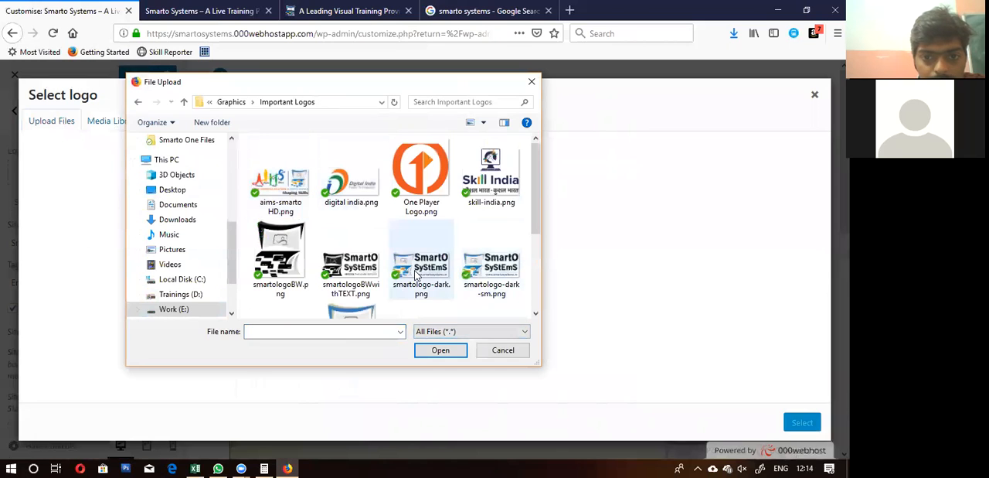
double_click(493, 267)
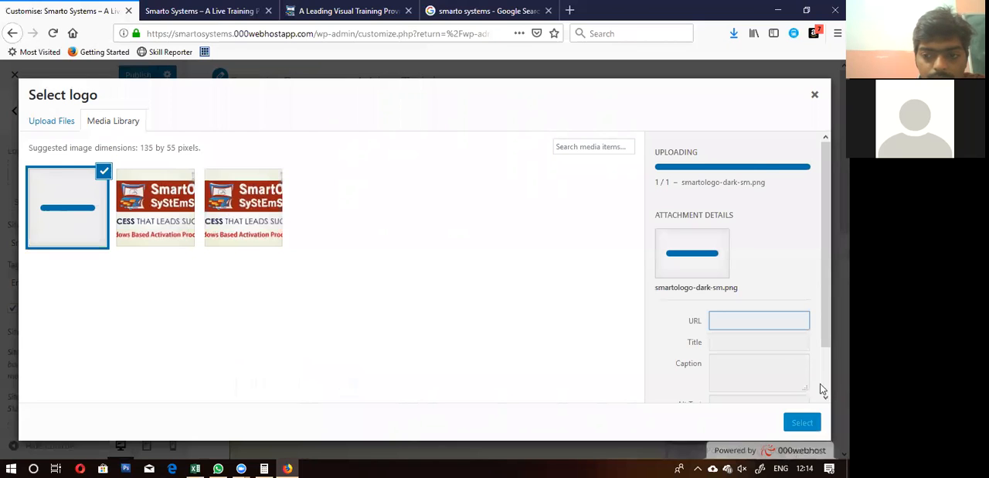
click(802, 423)
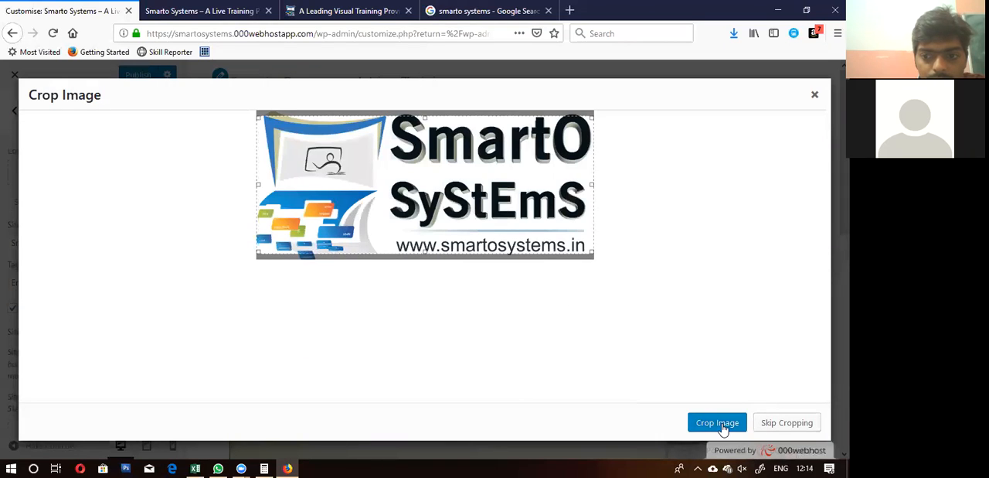
click(781, 430)
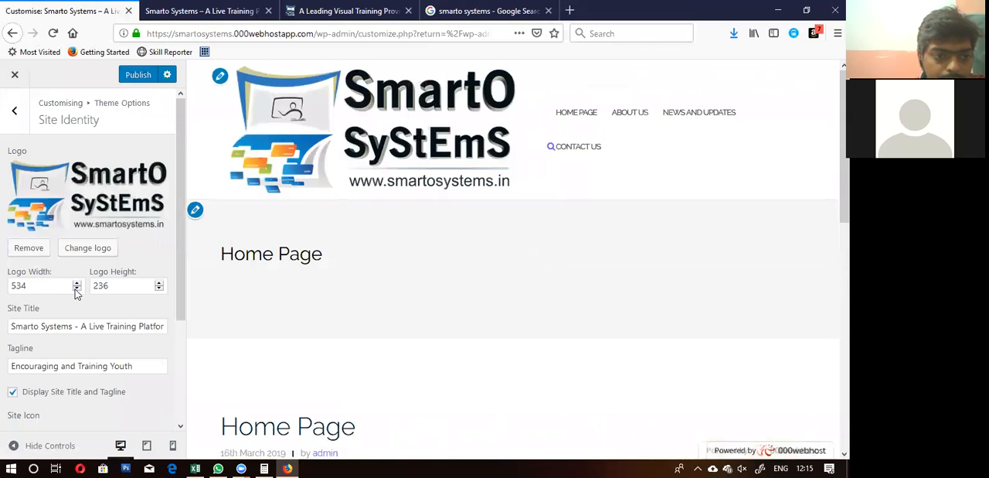
Step: Set the logo width to 300
double_click(41, 285)
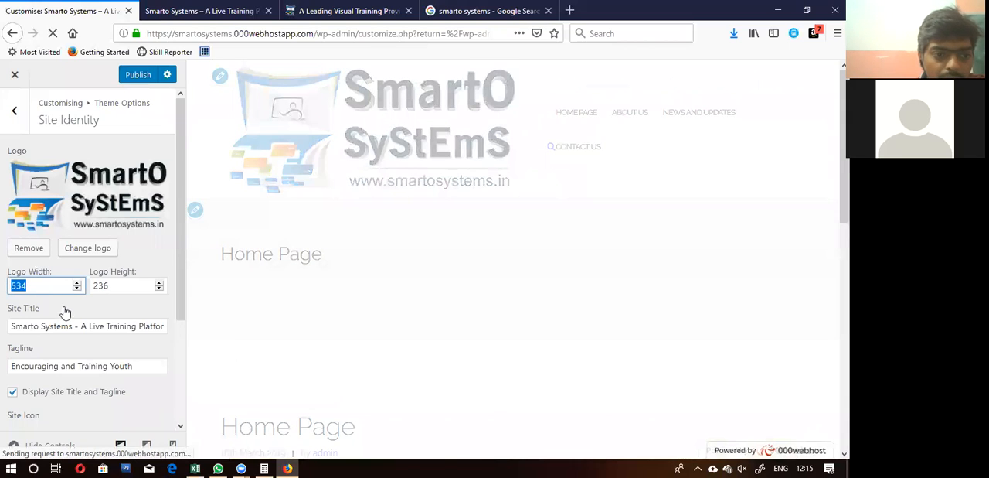
text(300)
click(150, 267)
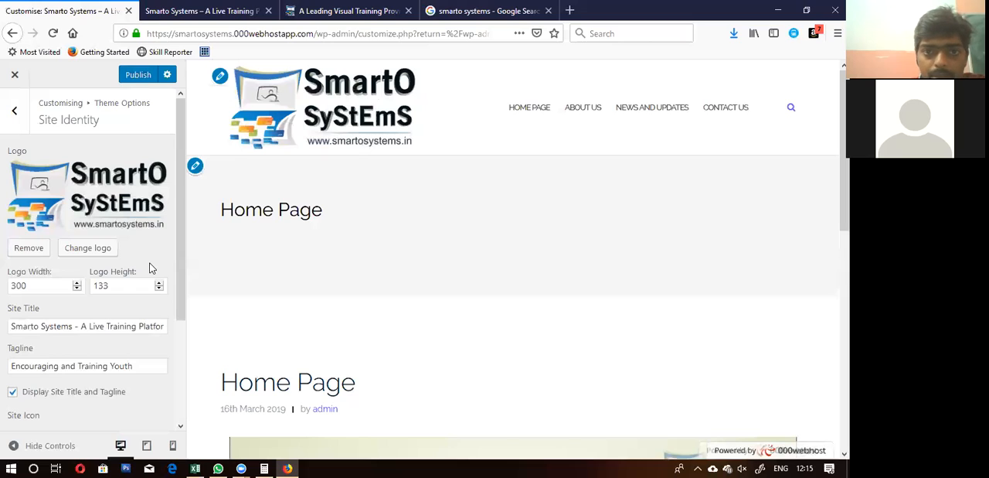
Step: Reduce the logo width to 250 and publish the customisation
drag(28, 285, 7, 285)
text(250)
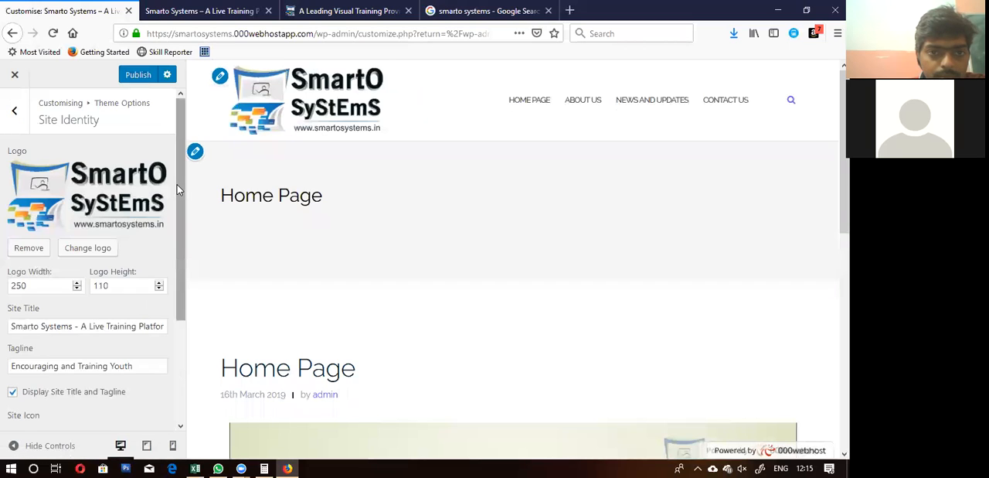
click(137, 75)
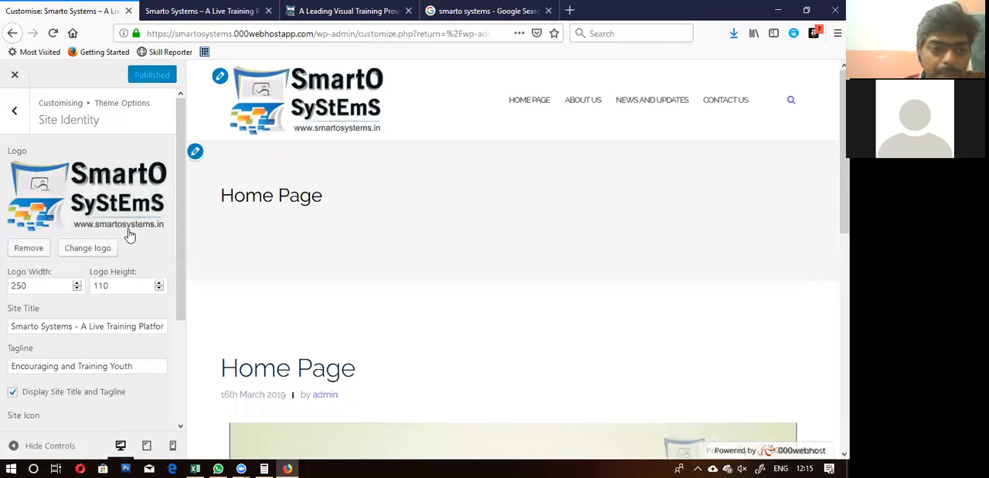
Step: Turn on Mobile Menu on Desktop in the theme's Main Options and try the collapsed menu in the preview header
scroll(129, 234, down, 3)
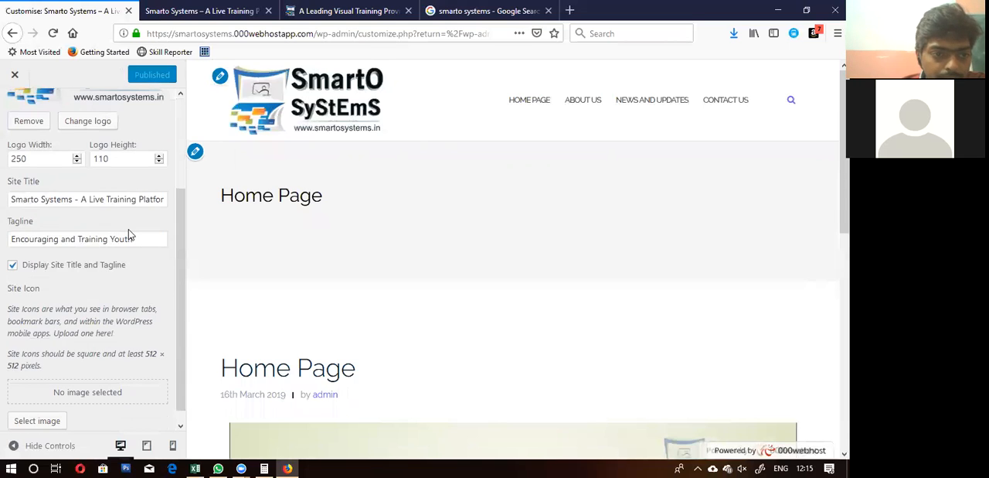
scroll(129, 229, down, 1)
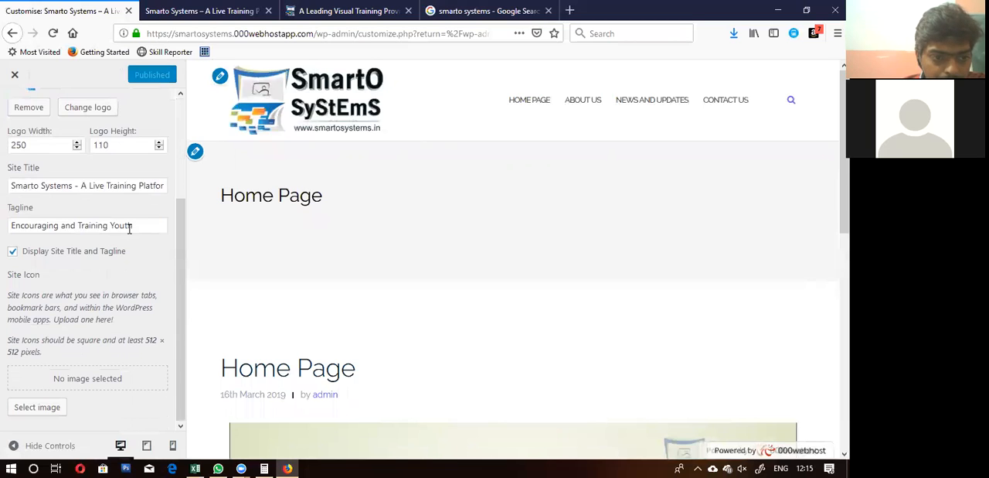
scroll(129, 229, up, 4)
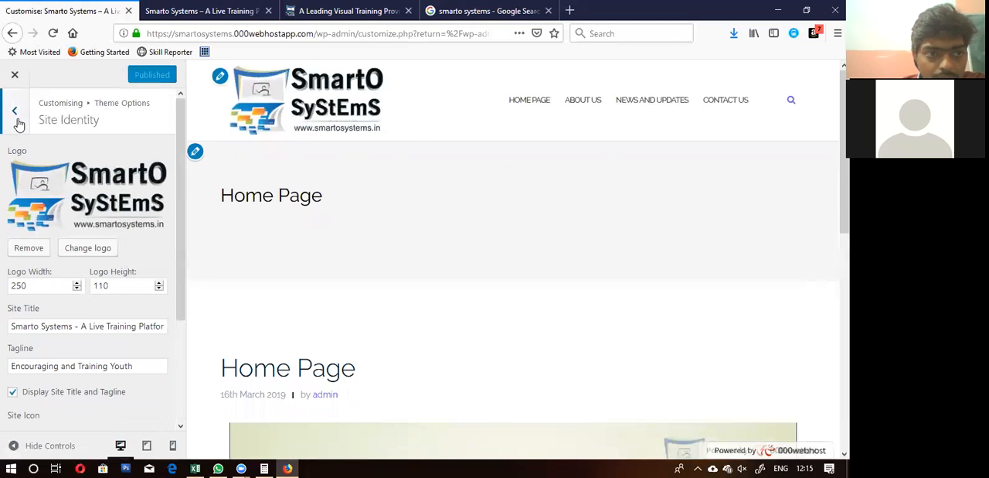
click(17, 117)
click(45, 185)
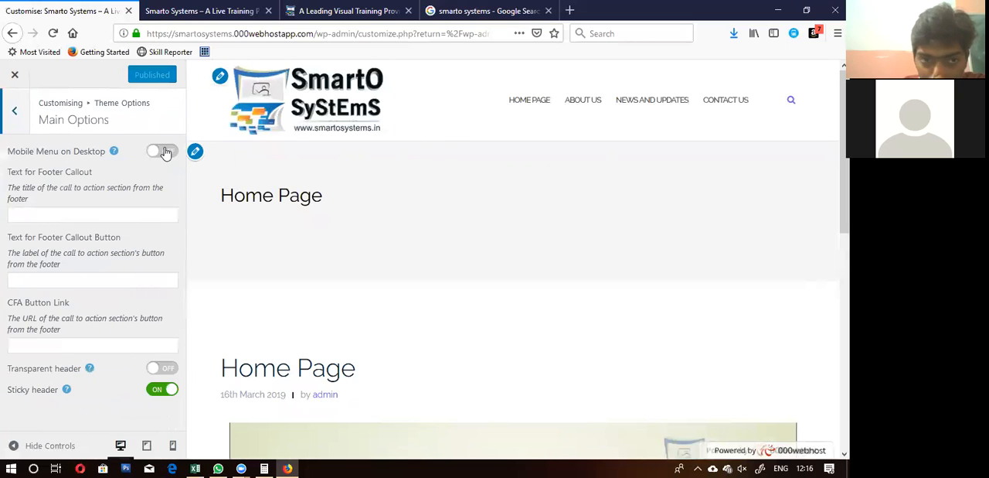
click(163, 152)
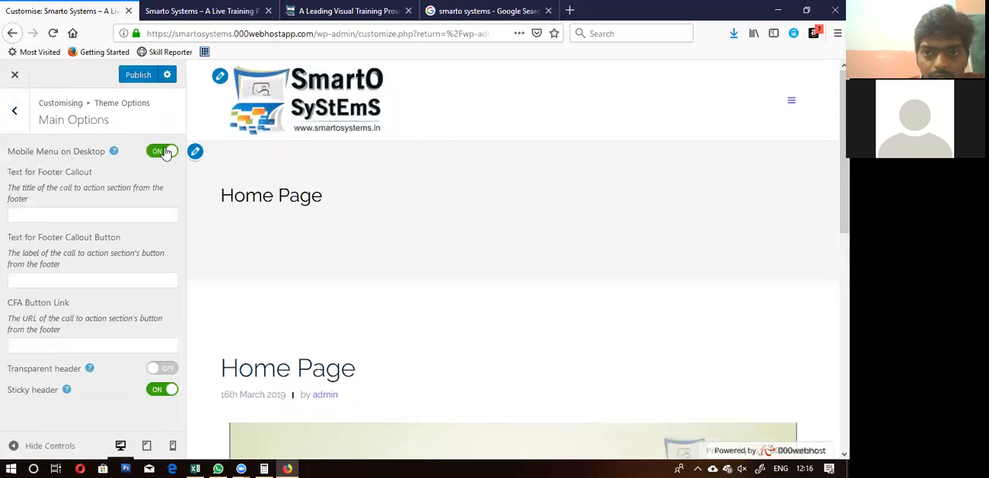
click(792, 104)
click(792, 103)
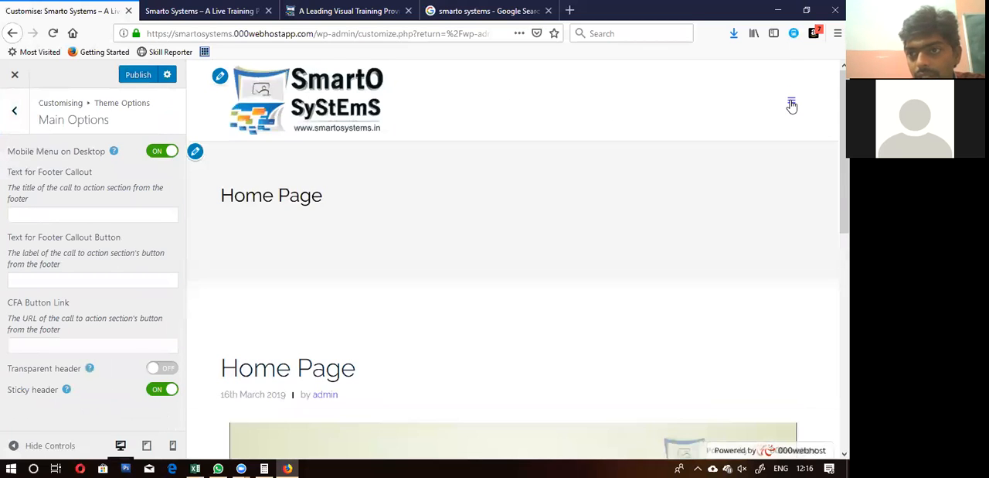
Step: Turn off Mobile Menu on Desktop, check the menu in the preview, and reload the customiser, discarding the unsaved changes
click(164, 153)
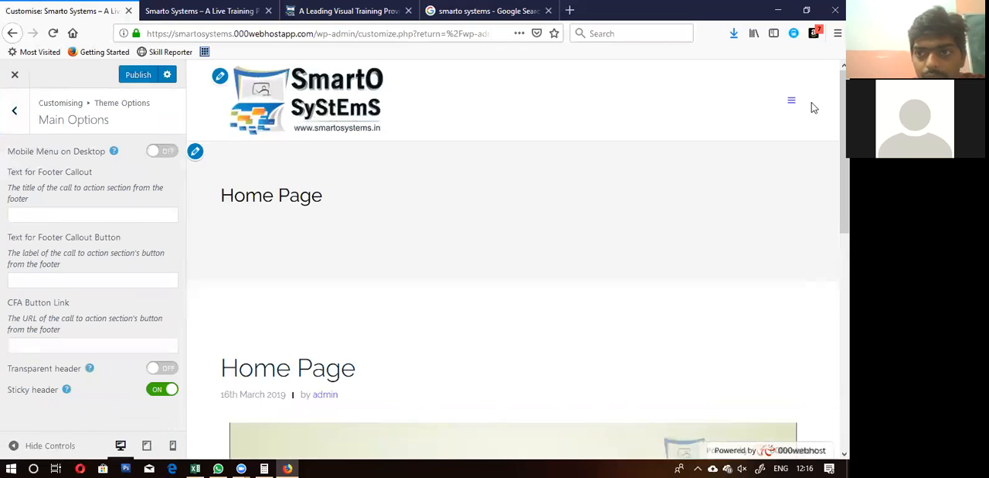
click(809, 11)
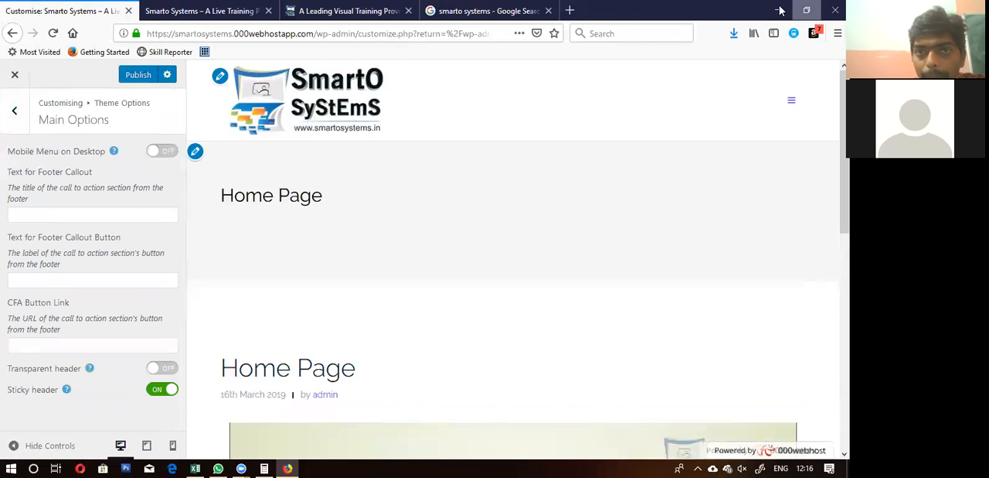
click(803, 11)
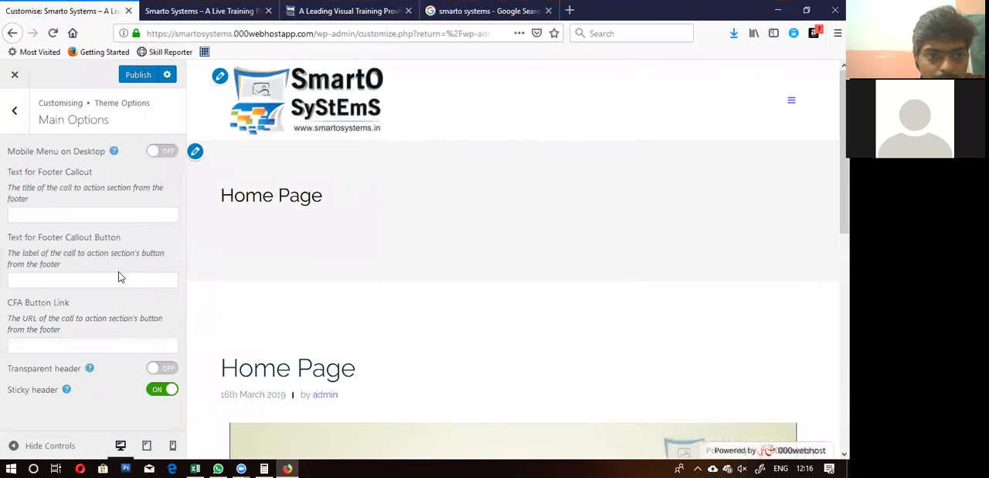
click(791, 105)
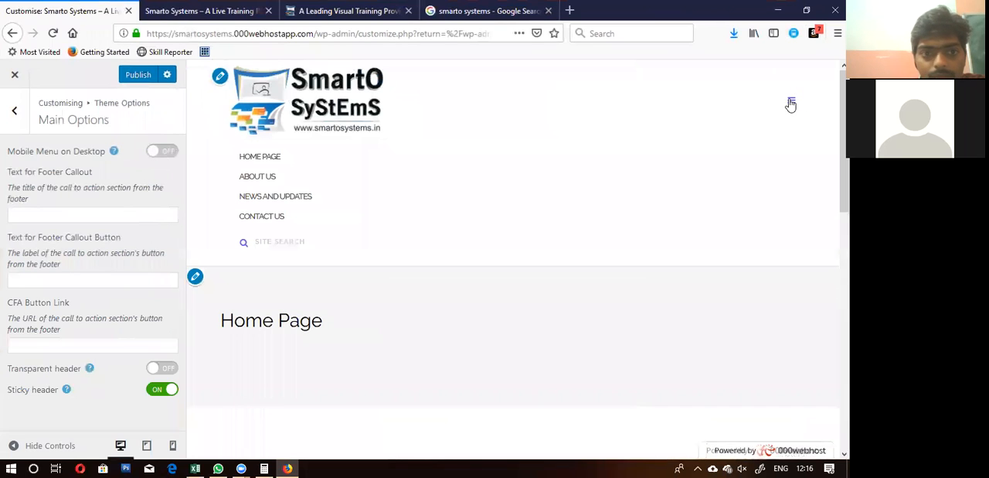
click(13, 115)
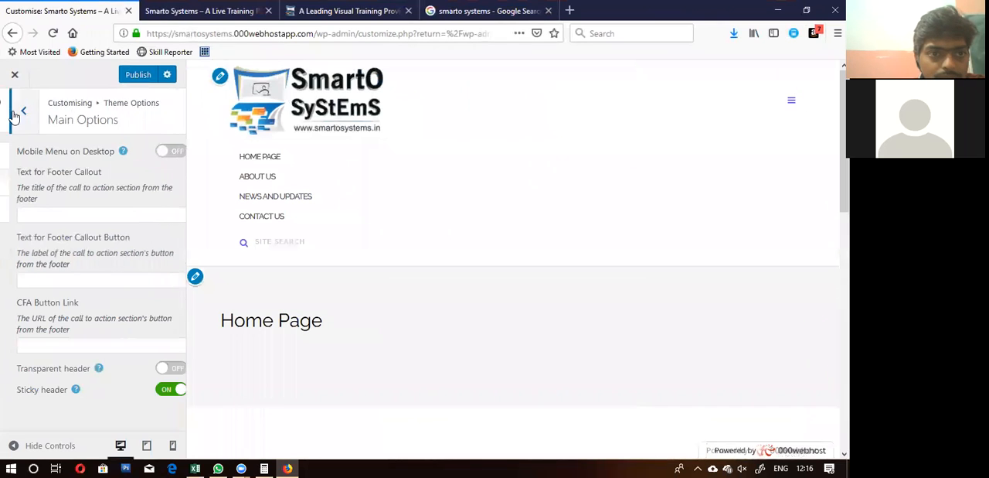
click(54, 34)
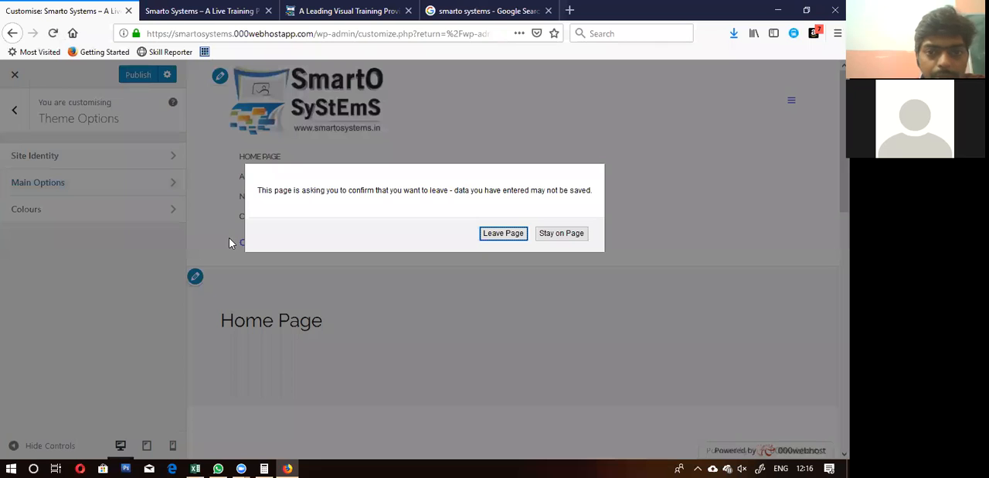
click(499, 238)
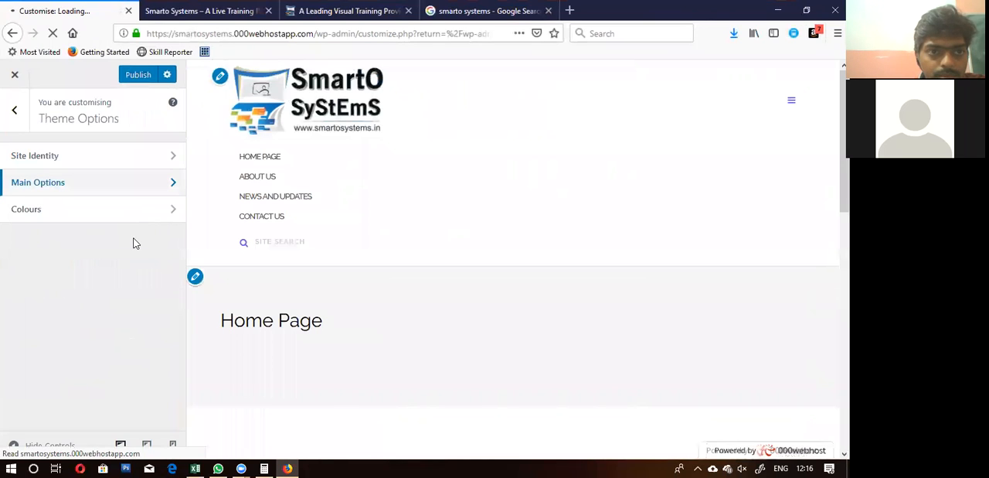
Step: Compare the live site's header menu in a narrow and a full-width browser window, and reload the page
click(220, 8)
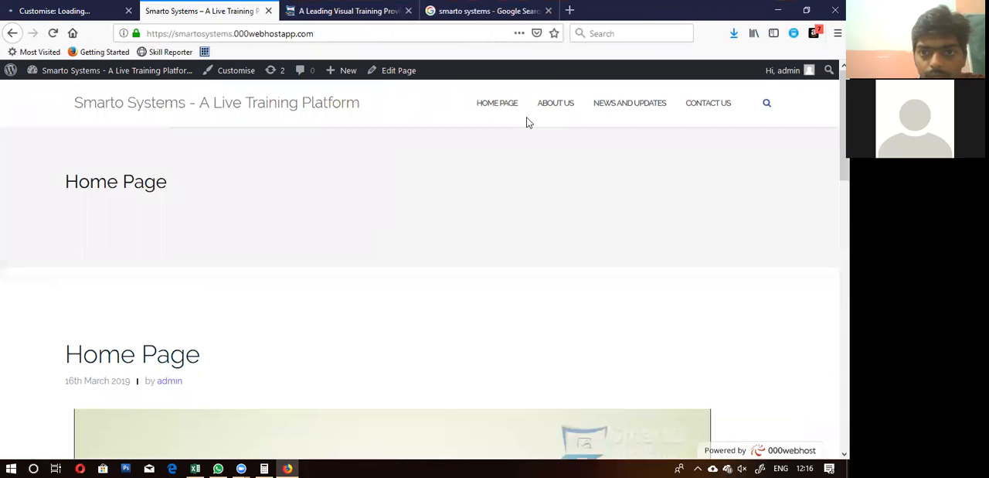
click(805, 11)
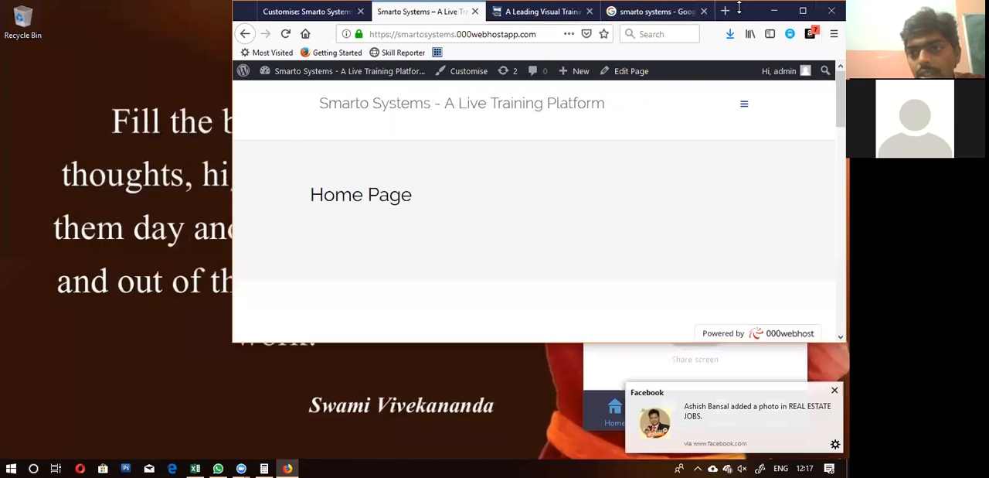
click(745, 108)
click(746, 108)
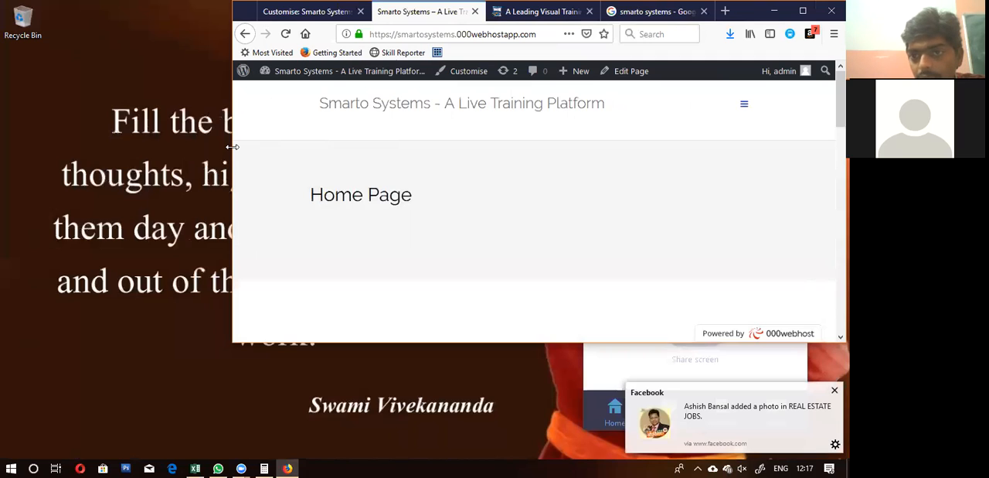
drag(232, 146, 4, 193)
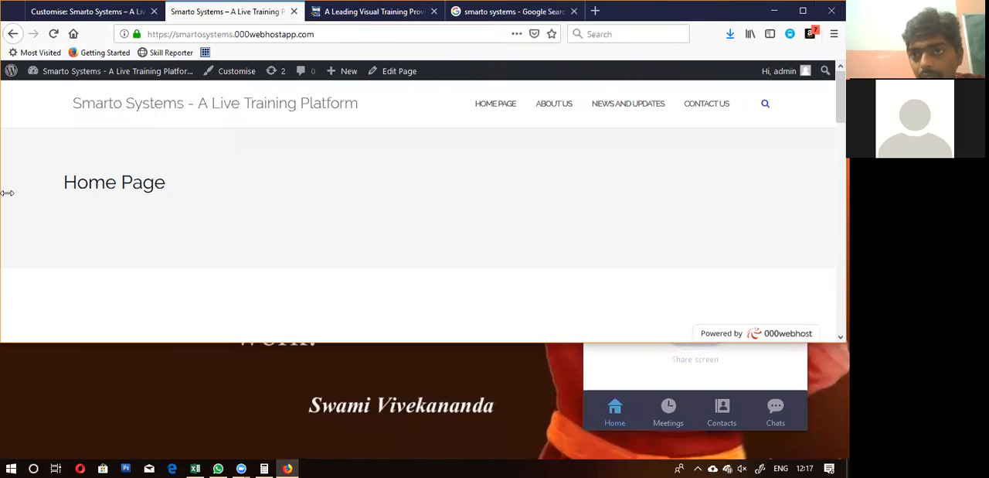
click(805, 12)
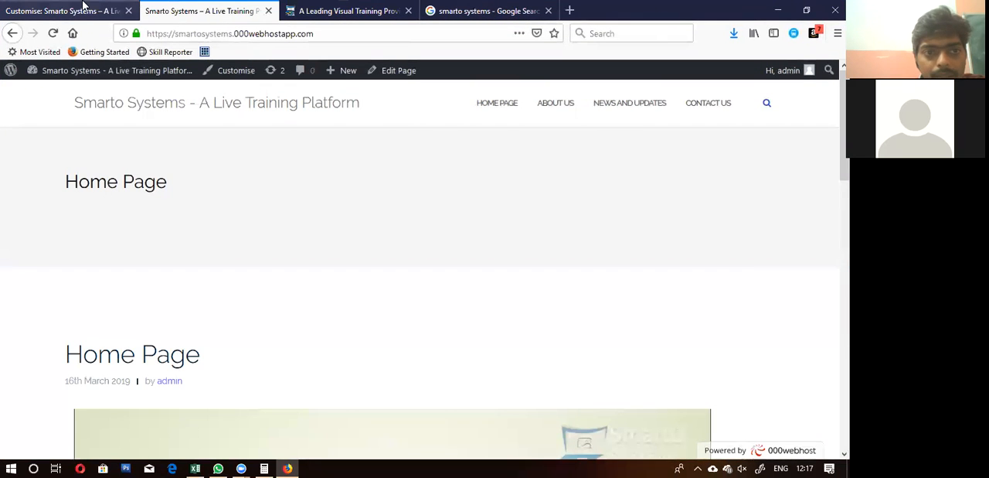
click(52, 32)
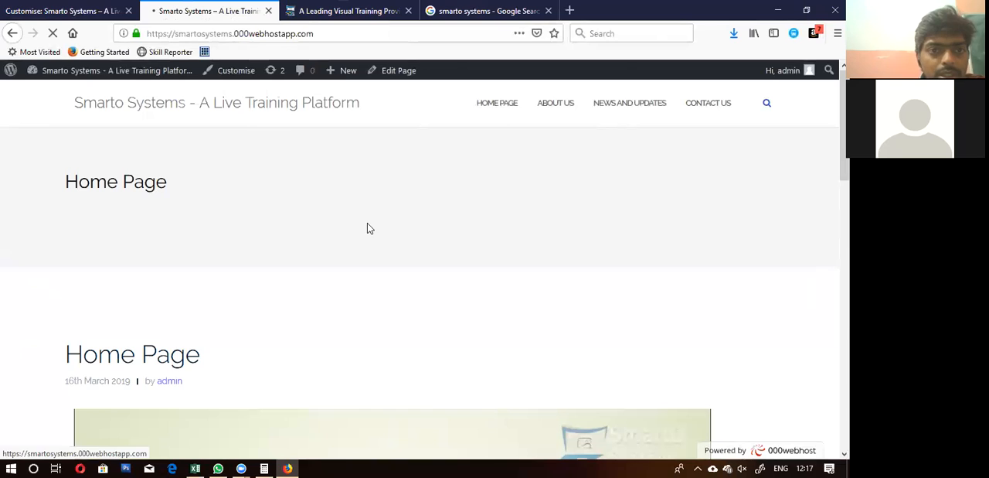
Step: Return to the customiser and open the theme's Main Options at the Sticky header setting
click(108, 9)
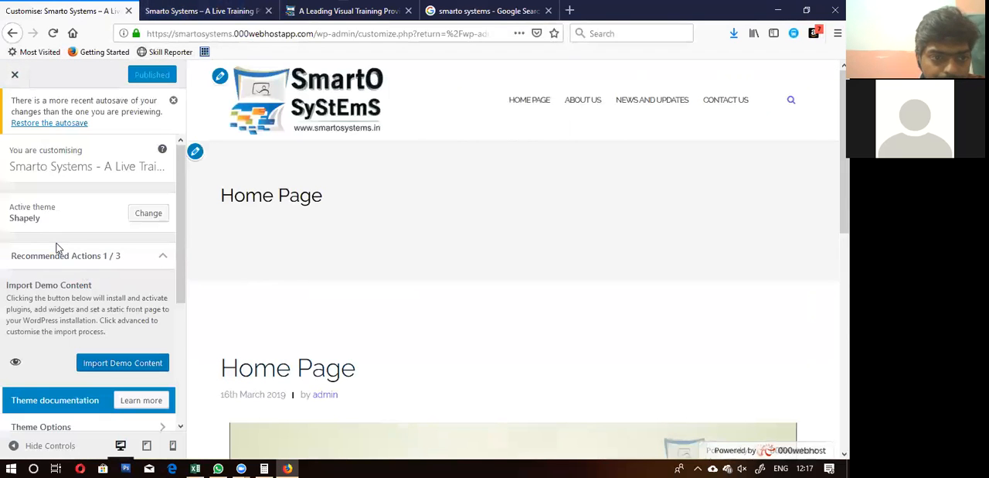
scroll(56, 248, down, 3)
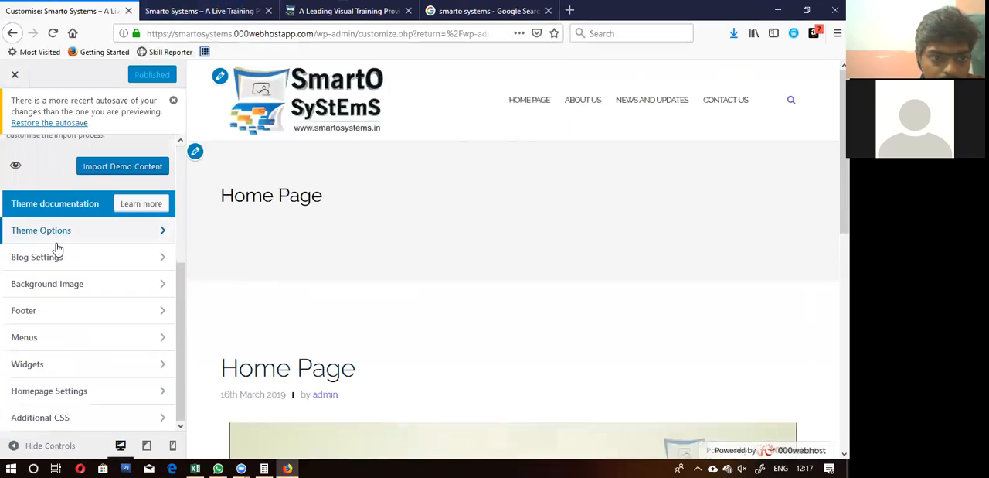
click(56, 245)
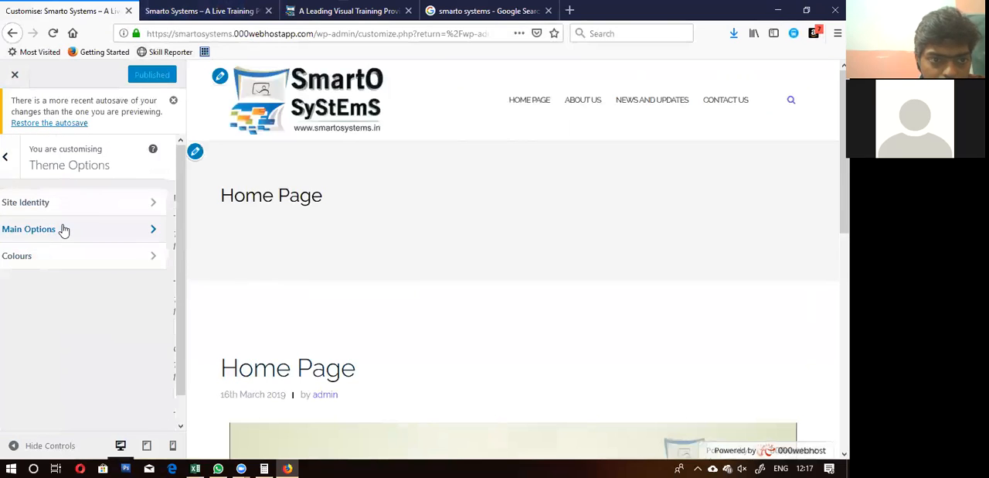
click(64, 229)
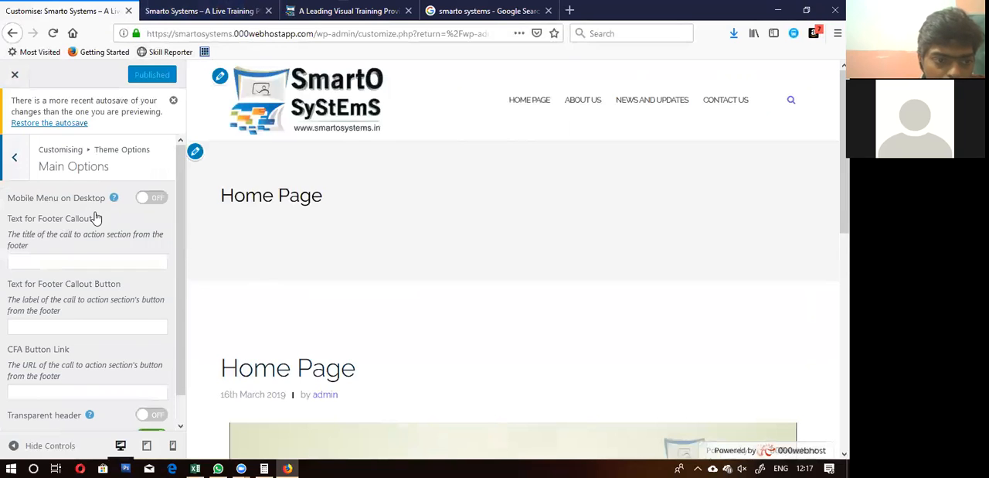
scroll(95, 214, down, 1)
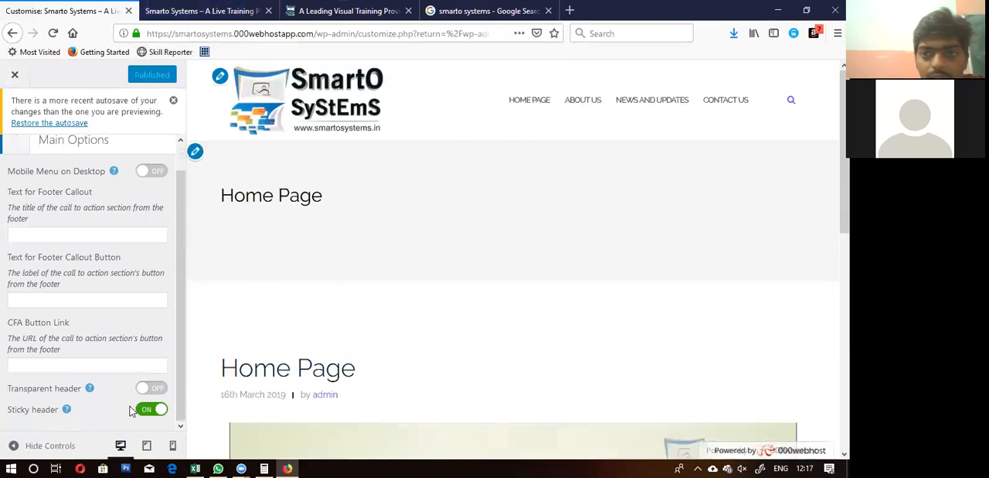
Step: Examine how the header with the logo and menu behaves while the customiser preview is scrolled
scroll(409, 232, down, 5)
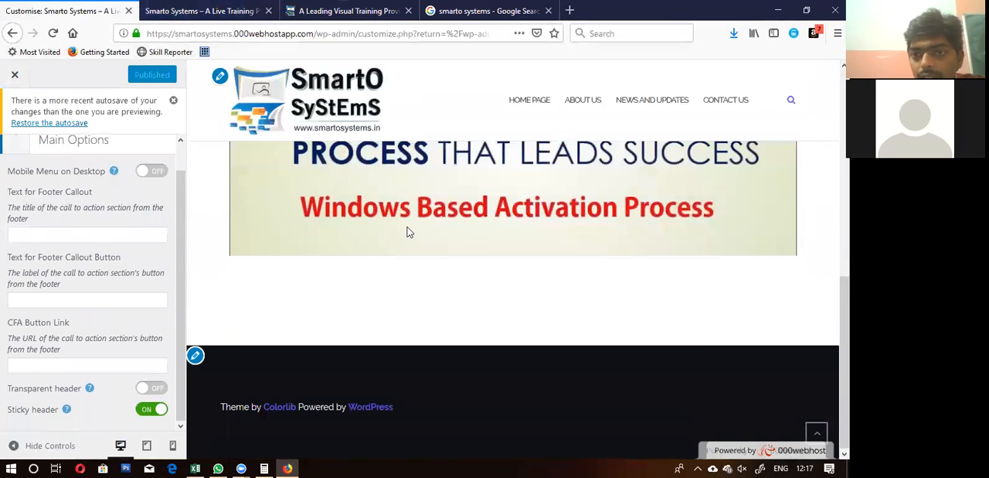
scroll(409, 232, up, 3)
scroll(410, 232, down, 3)
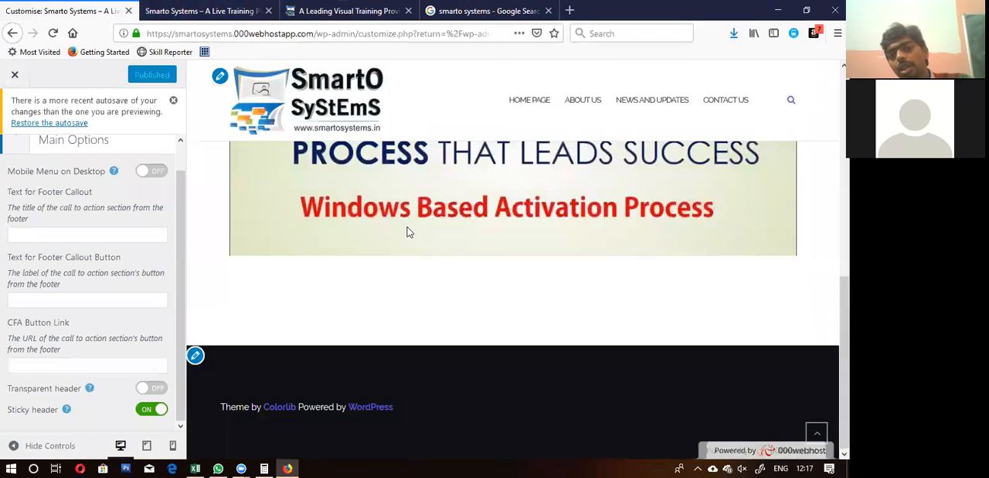
scroll(410, 232, up, 3)
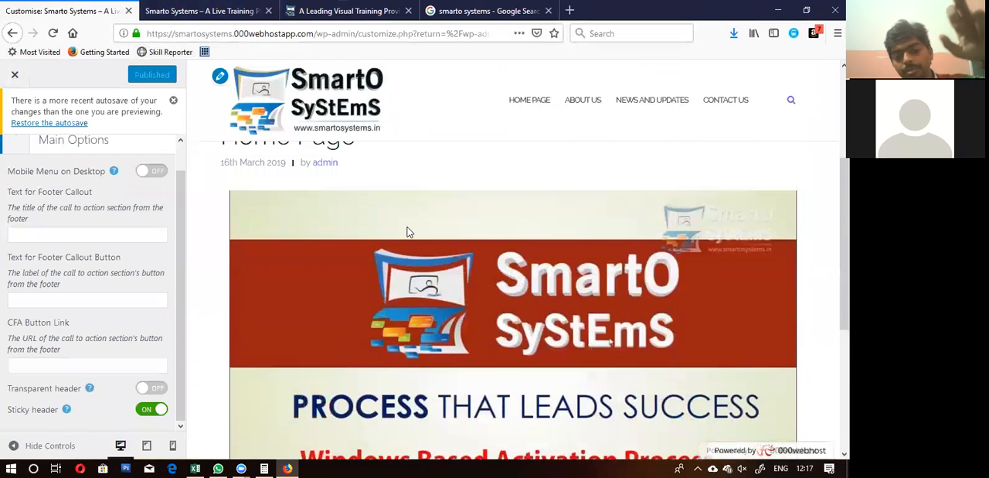
scroll(410, 232, down, 2)
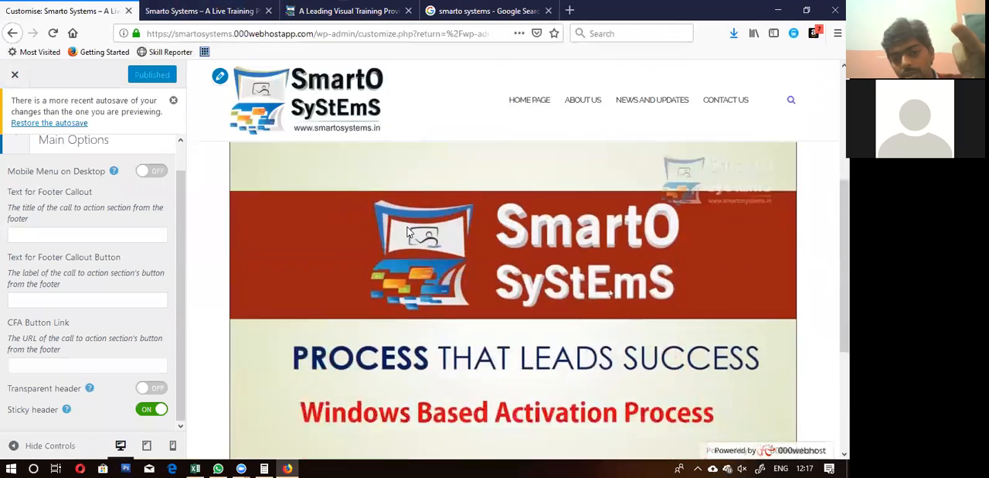
scroll(410, 232, up, 4)
scroll(410, 232, down, 3)
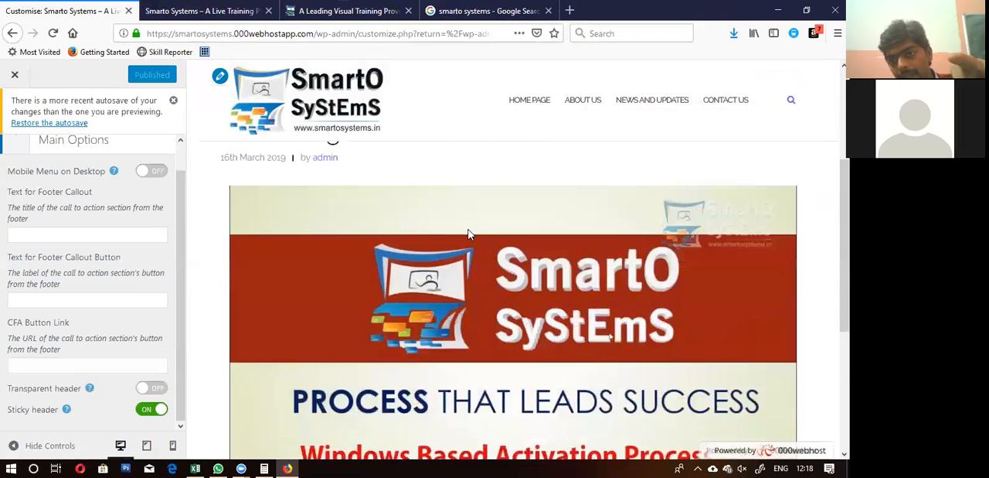
scroll(470, 231, down, 3)
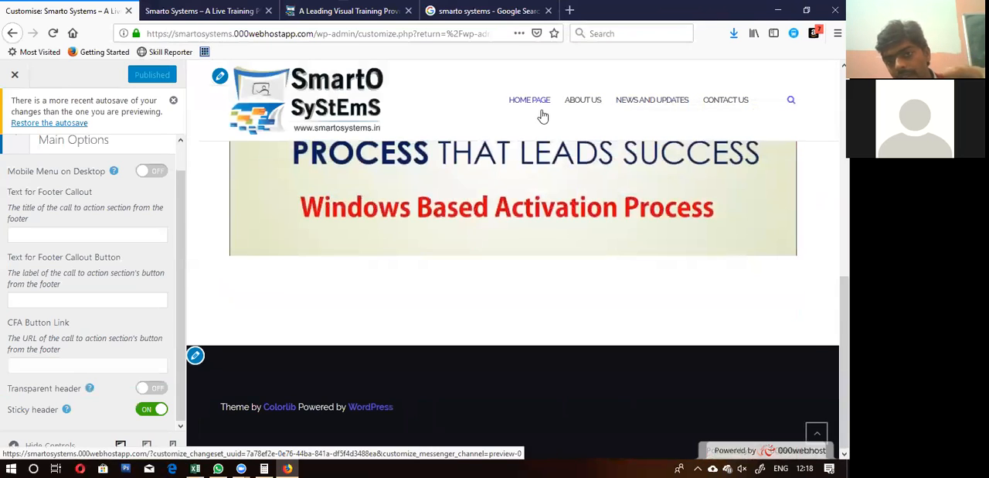
Step: Examine how the sticky header behaves while the Home Page is scrolled on the live site
click(217, 9)
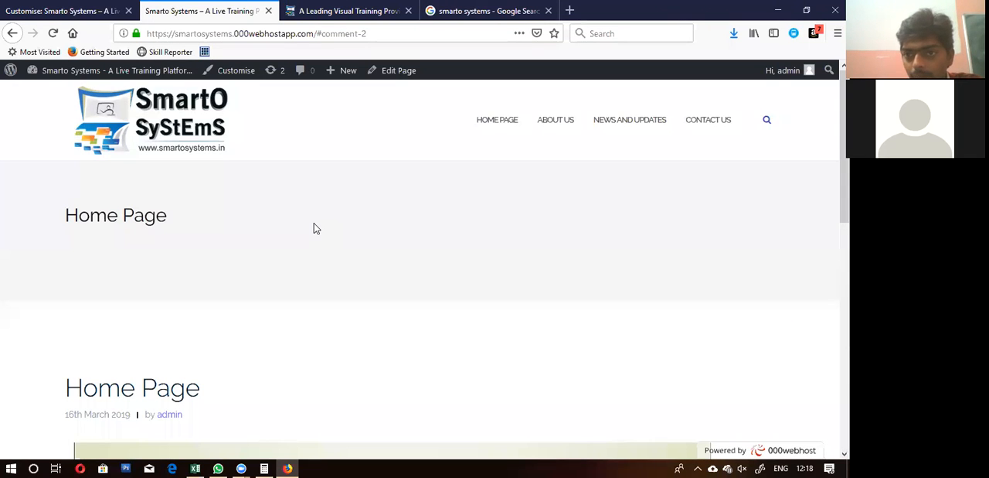
scroll(313, 223, down, 3)
scroll(314, 222, up, 3)
scroll(314, 224, down, 3)
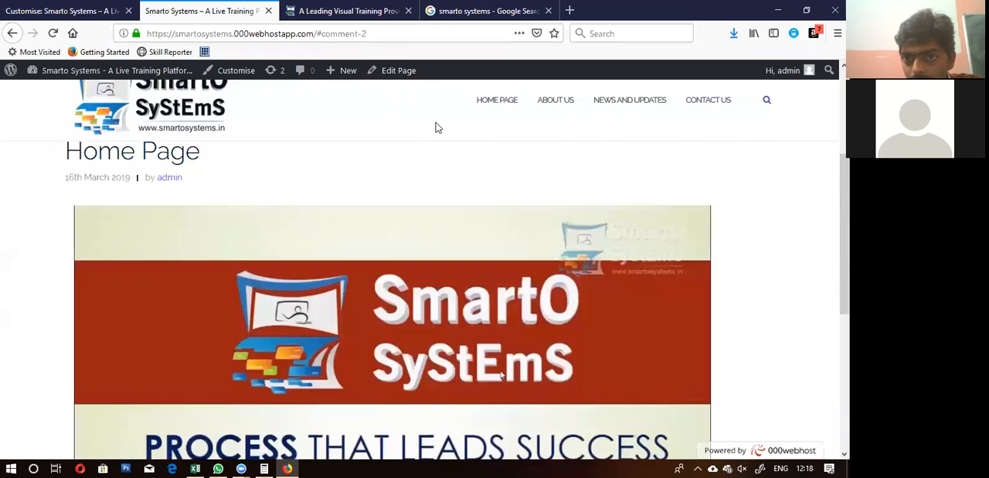
scroll(397, 241, down, 1)
scroll(397, 241, down, 4)
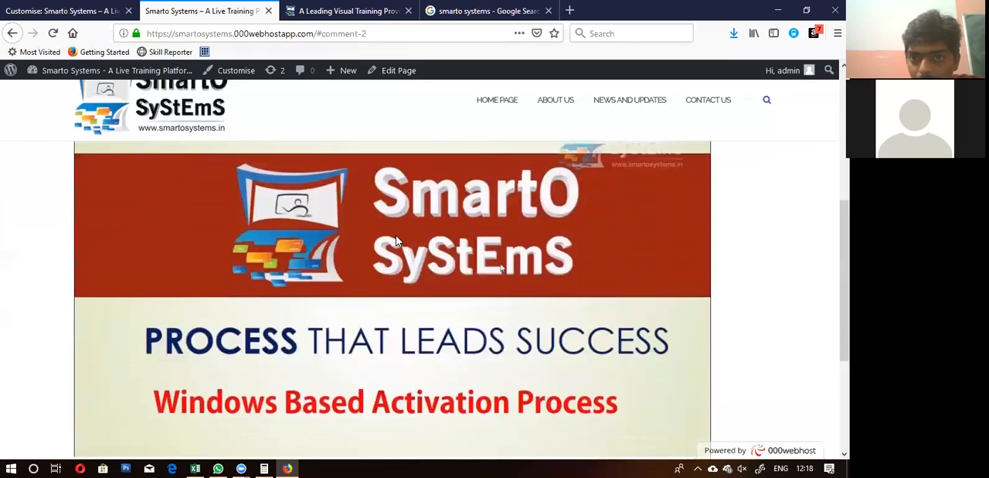
scroll(397, 241, up, 5)
scroll(397, 241, down, 2)
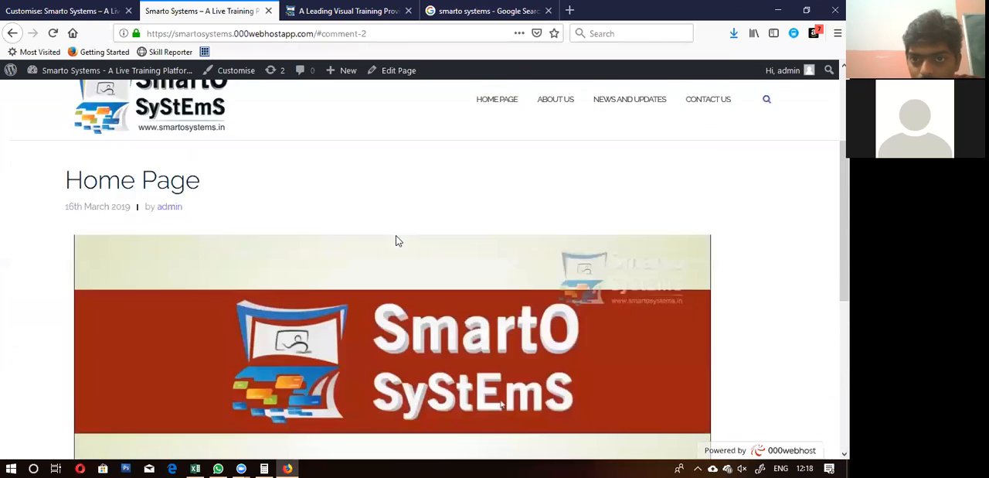
scroll(397, 241, up, 2)
scroll(397, 242, down, 3)
scroll(398, 241, up, 5)
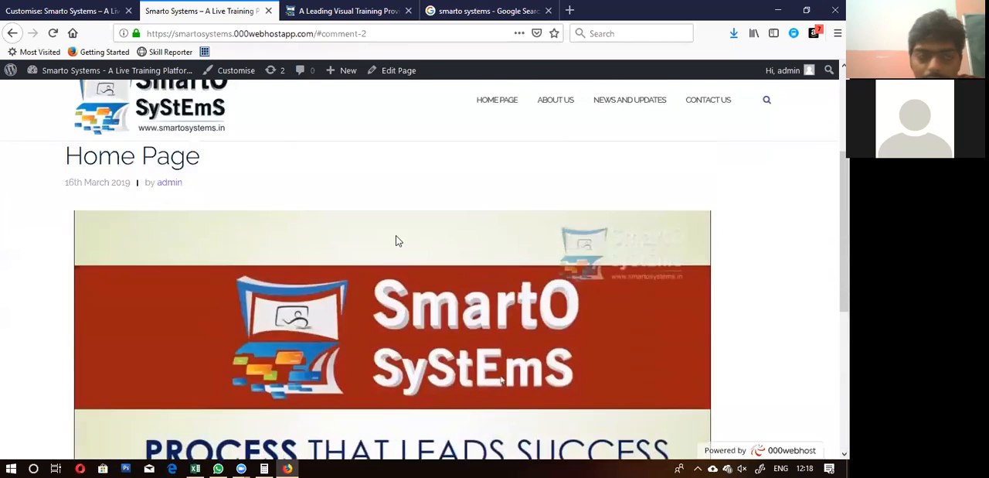
Step: Turn off Sticky header in the theme's Main Options and publish the customisation
click(78, 10)
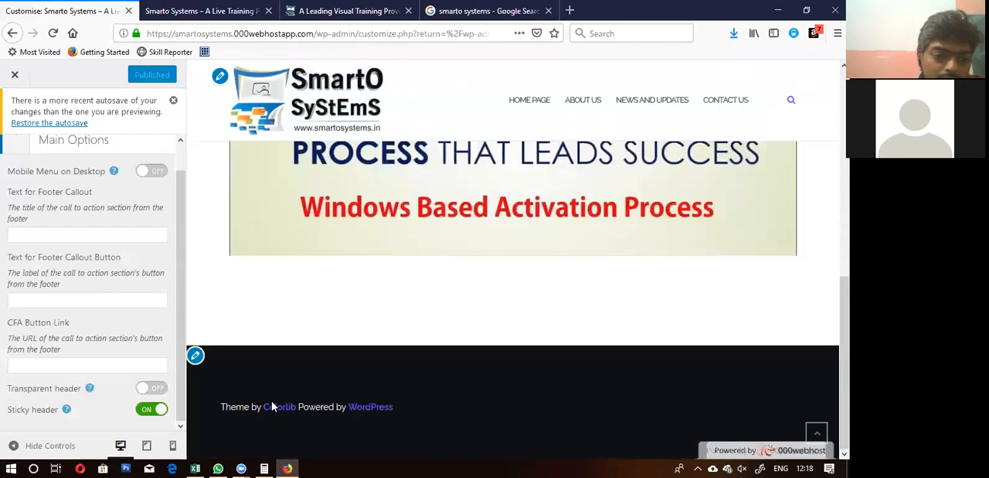
click(156, 412)
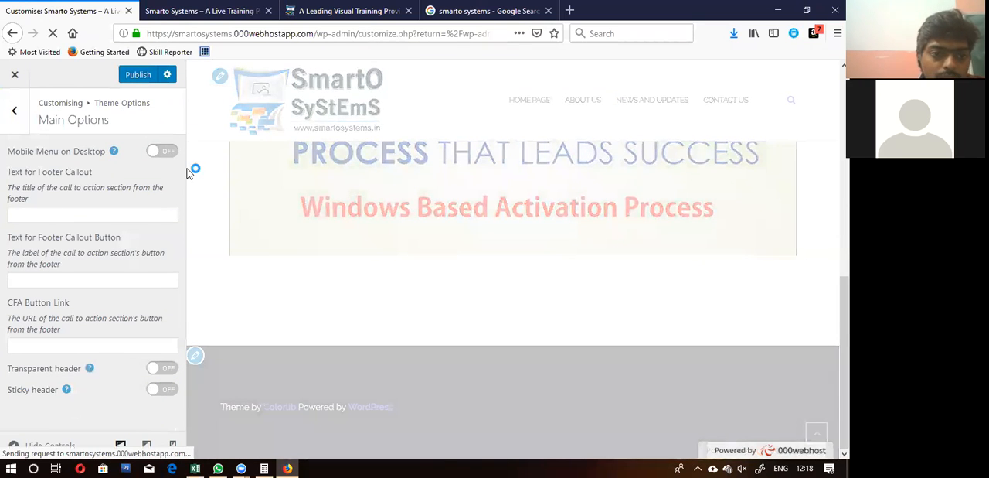
click(133, 81)
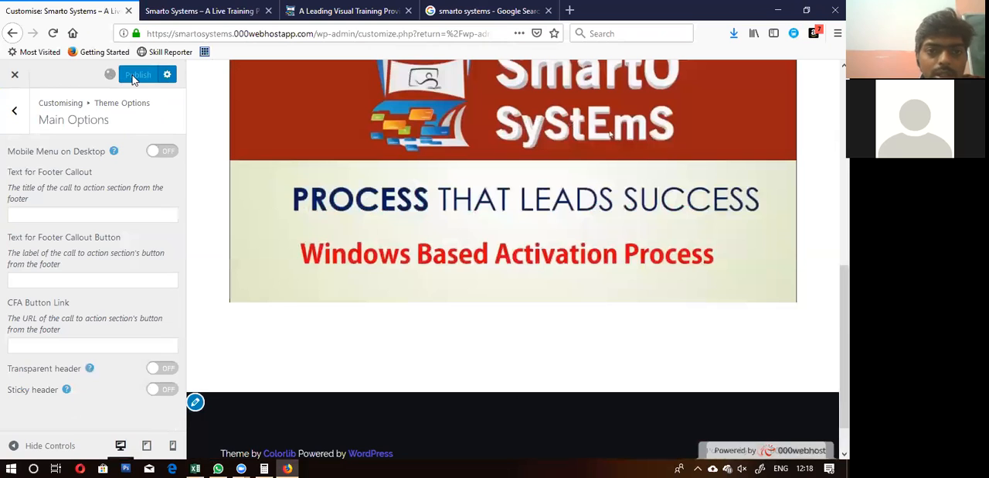
Step: Reload the live site and check how the header behaves on scrolling with Sticky header off
click(199, 11)
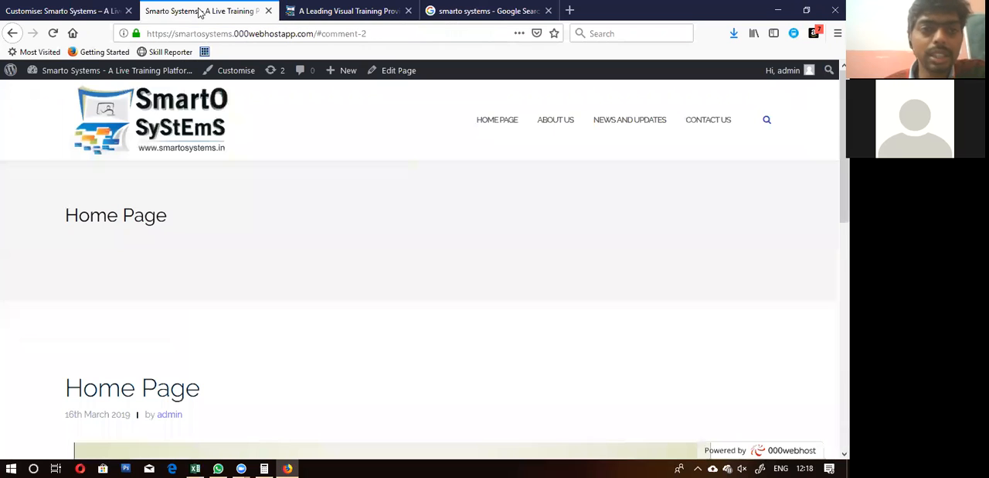
click(52, 34)
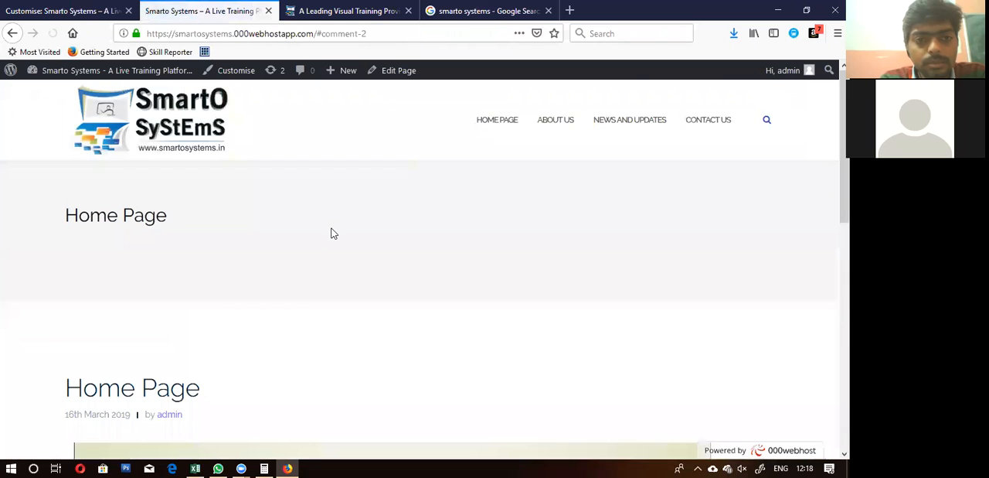
scroll(272, 266, down, 5)
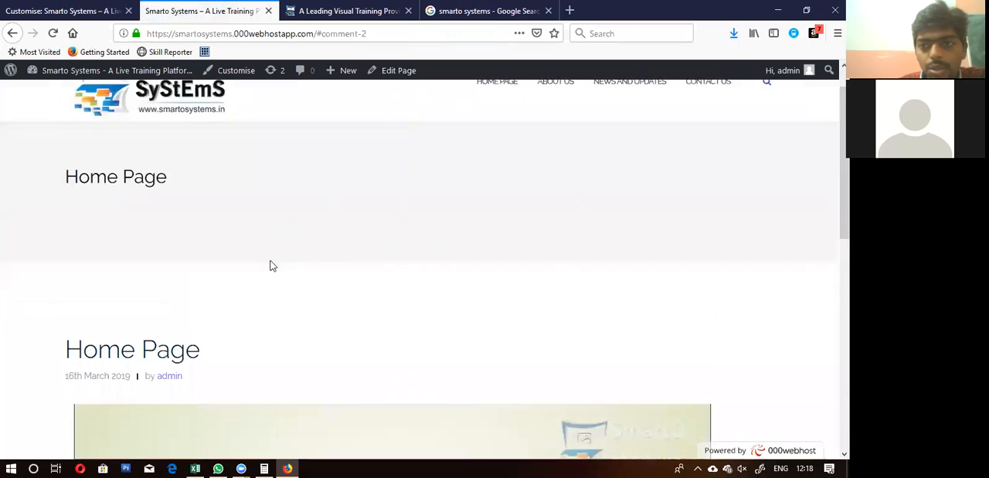
Step: Examine whether the logo and menu stay visible between the live Home Page's header and footer with Sticky header off
scroll(273, 266, up, 5)
scroll(270, 266, down, 5)
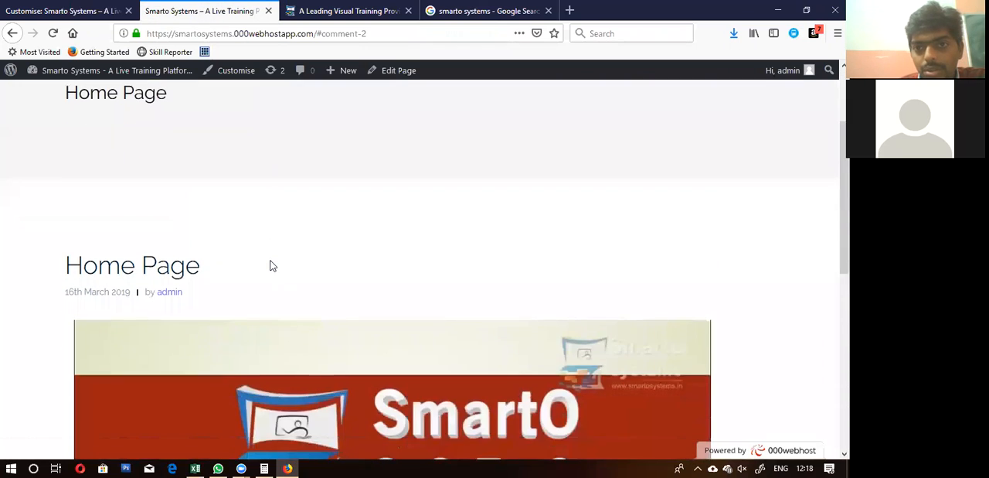
scroll(270, 266, down, 2)
scroll(271, 266, up, 7)
scroll(271, 265, down, 7)
scroll(270, 266, up, 7)
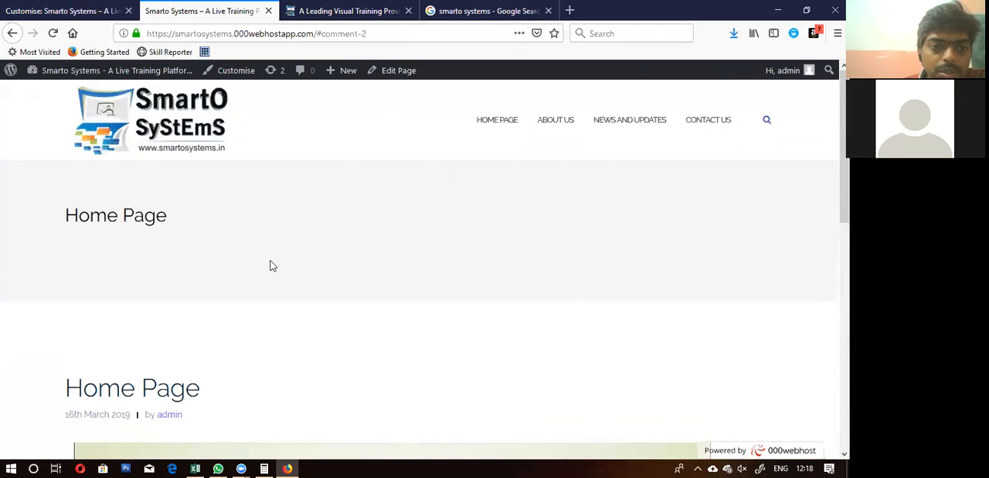
scroll(272, 265, down, 7)
scroll(271, 265, up, 7)
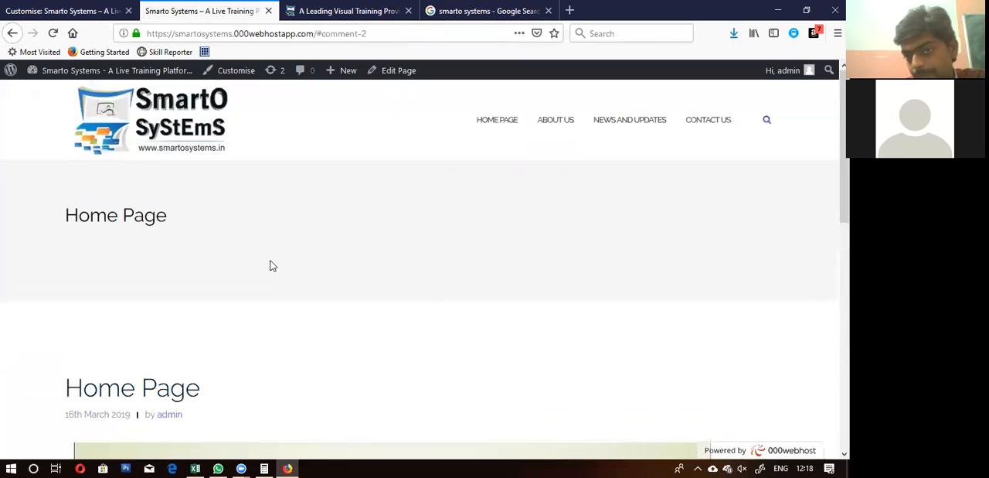
scroll(270, 266, down, 7)
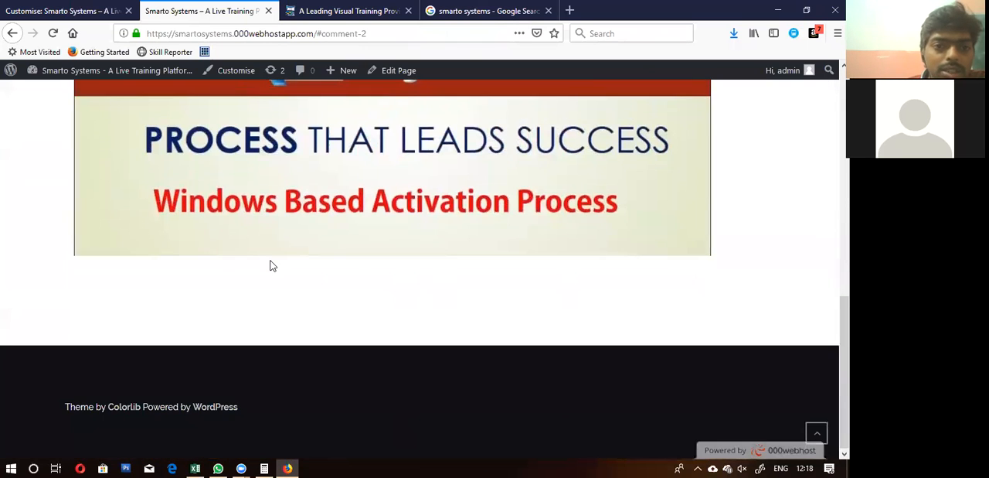
scroll(270, 266, up, 7)
scroll(272, 265, down, 5)
scroll(272, 265, up, 5)
Step: Turn on Sticky header in the customiser's Main Options and publish the change
click(63, 13)
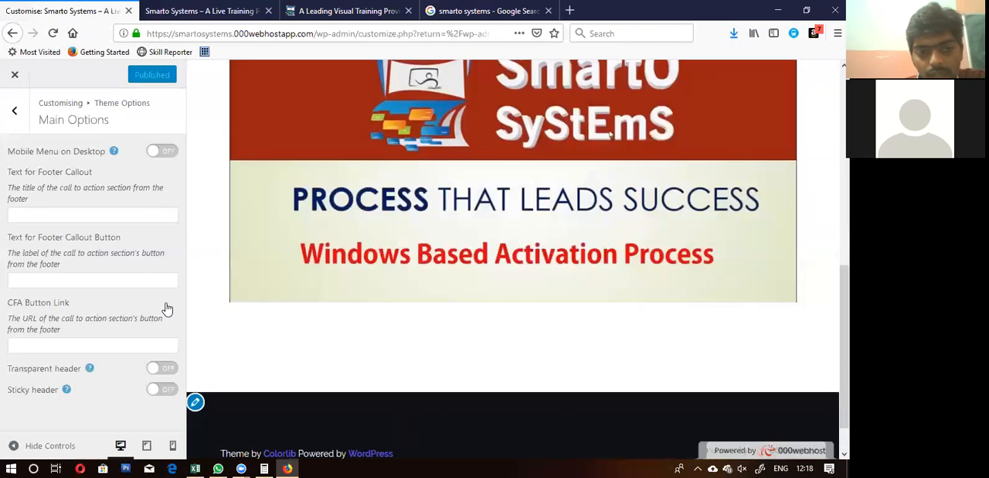
click(159, 390)
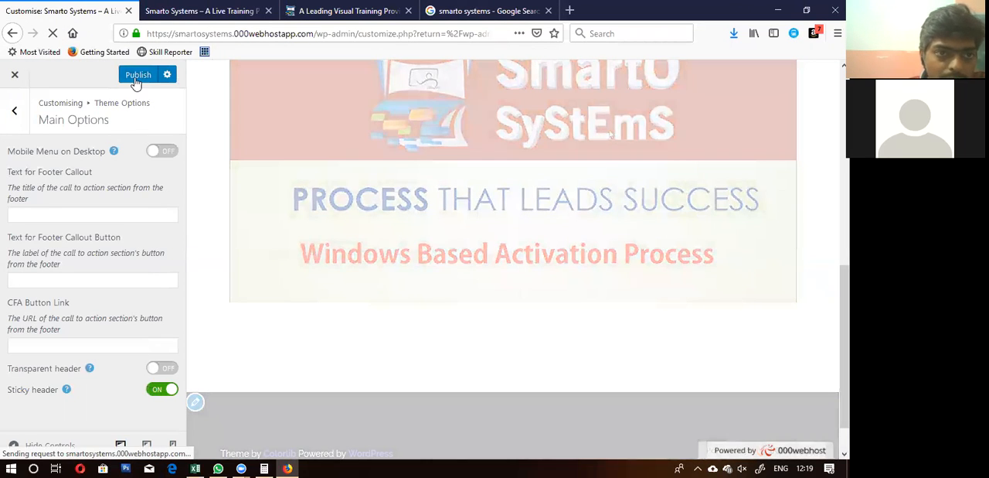
click(134, 79)
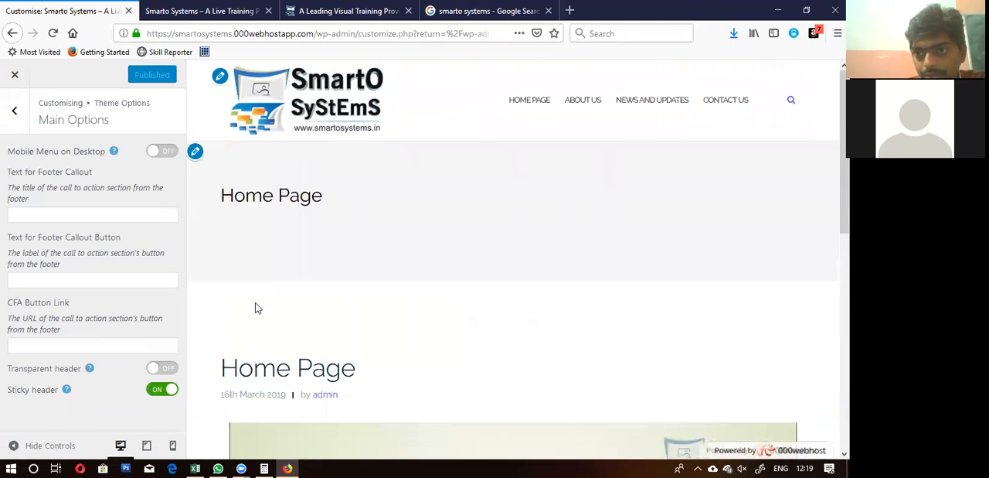
scroll(257, 308, down, 5)
scroll(258, 308, up, 5)
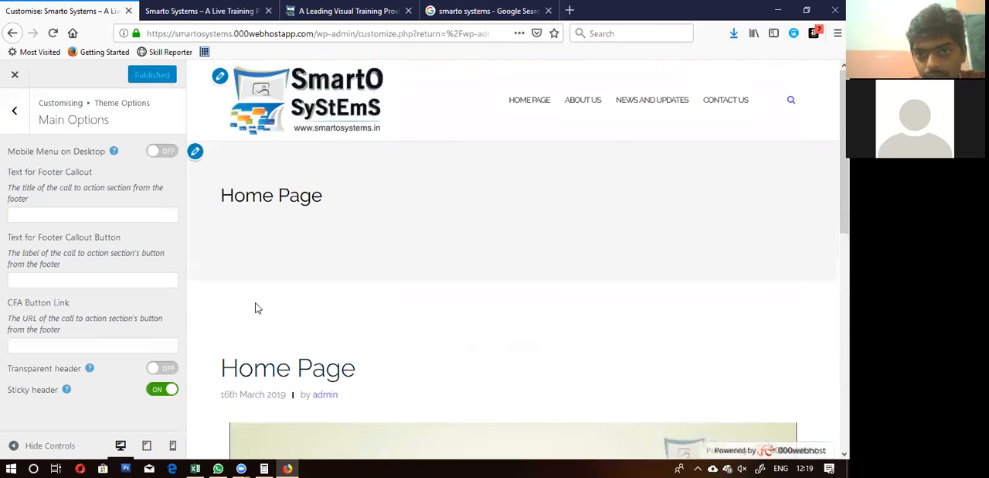
Step: Reload the live site and examine how the header behaves on scrolling with Sticky header on
click(203, 11)
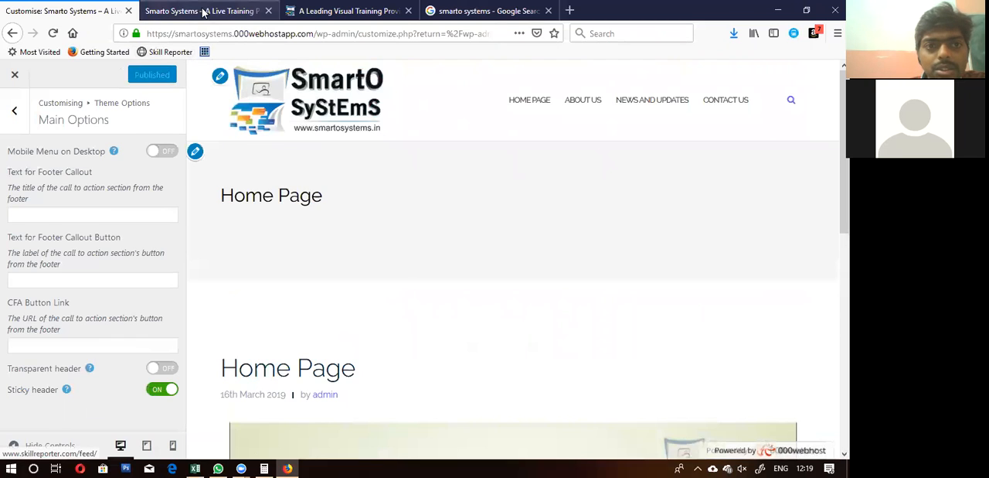
click(43, 70)
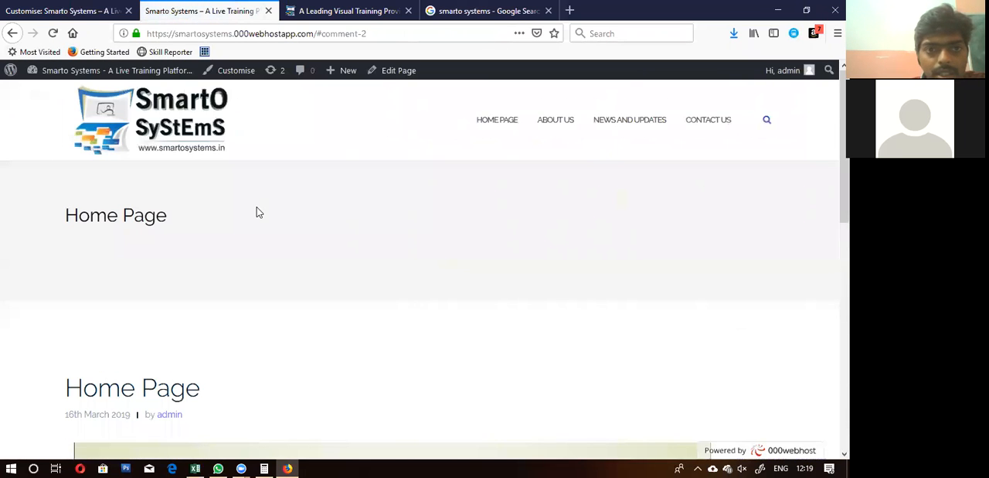
scroll(259, 212, down, 2)
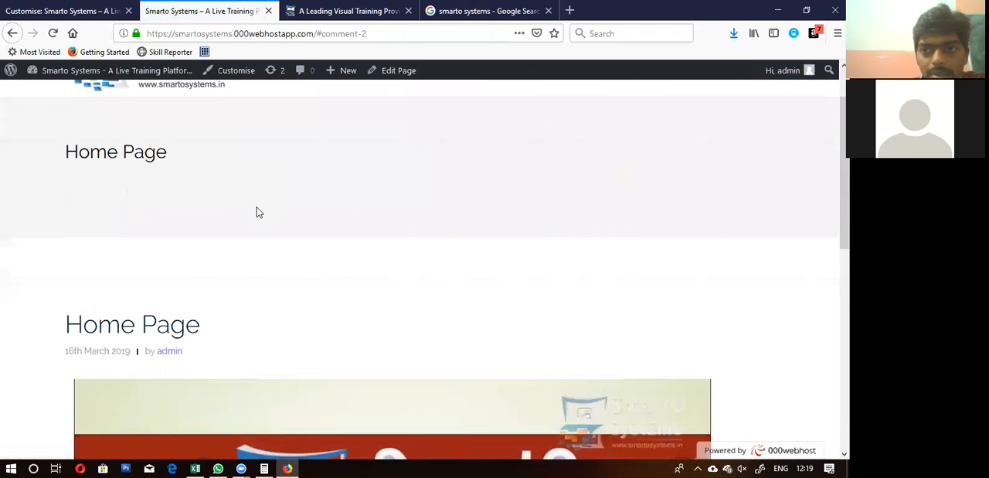
scroll(259, 213, down, 3)
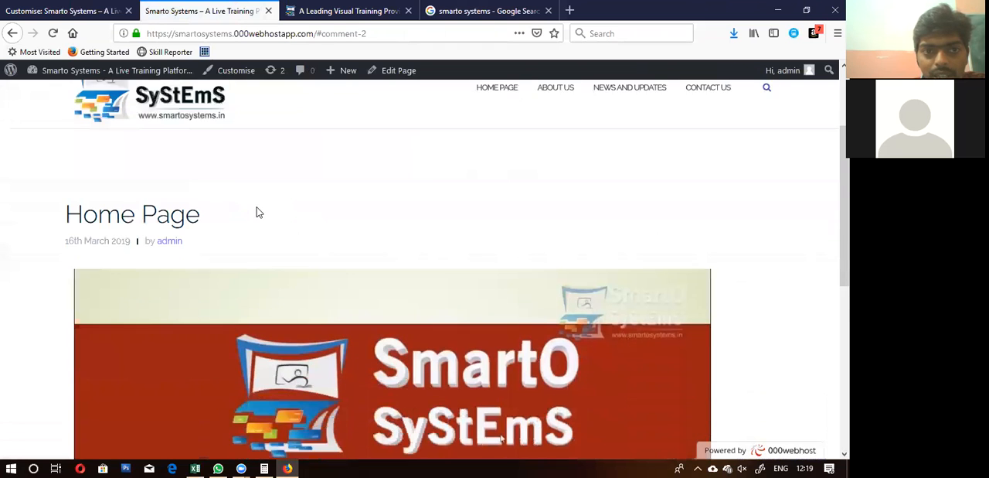
scroll(259, 212, down, 3)
scroll(259, 212, down, 3)
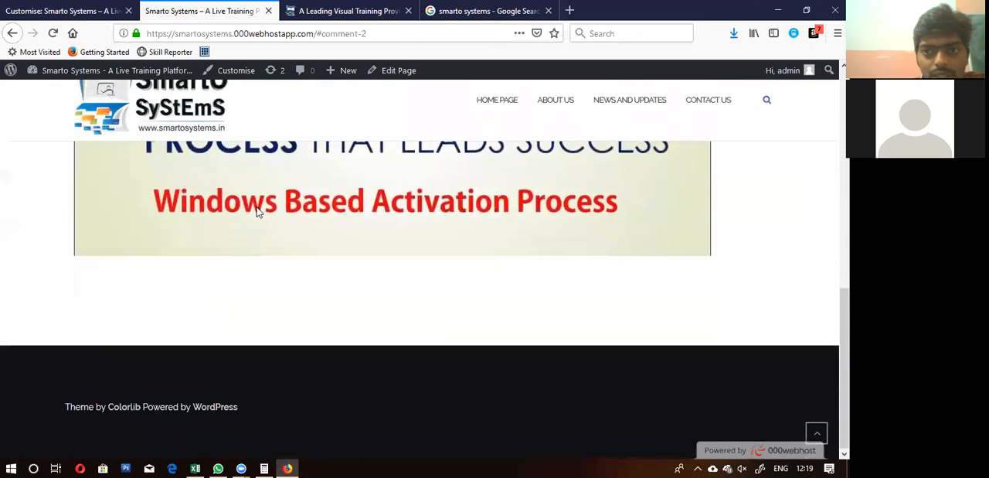
scroll(259, 212, up, 8)
scroll(259, 212, down, 8)
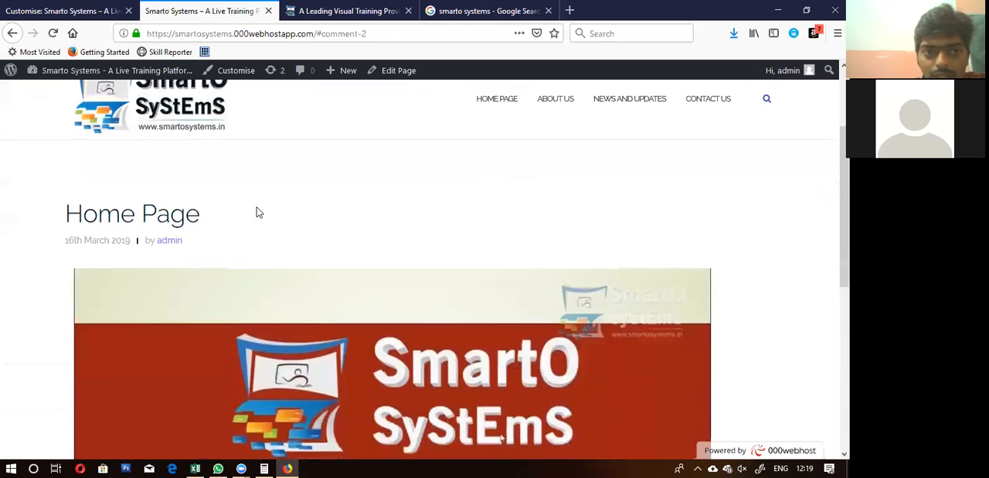
scroll(259, 213, up, 8)
Step: Return to the customiser and review the header text, background, link and button colour settings under Theme Options' Colours
click(66, 11)
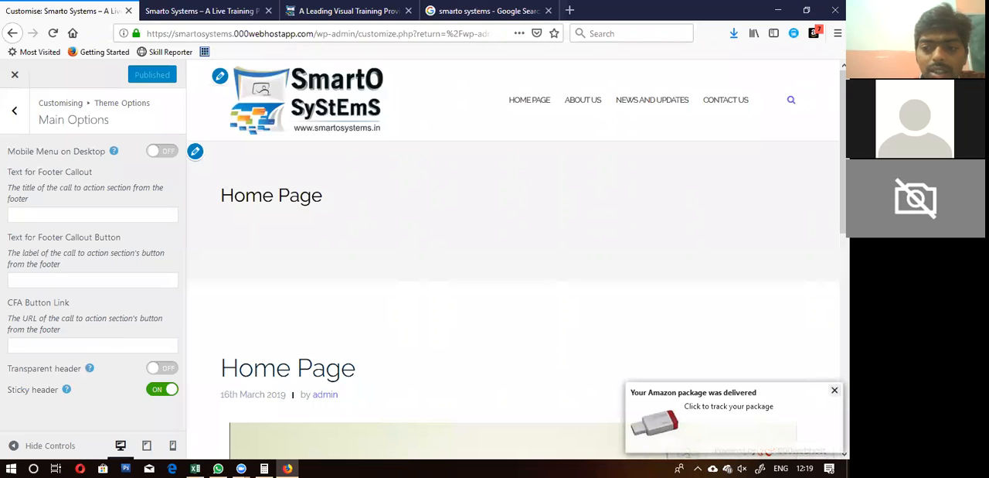
click(835, 390)
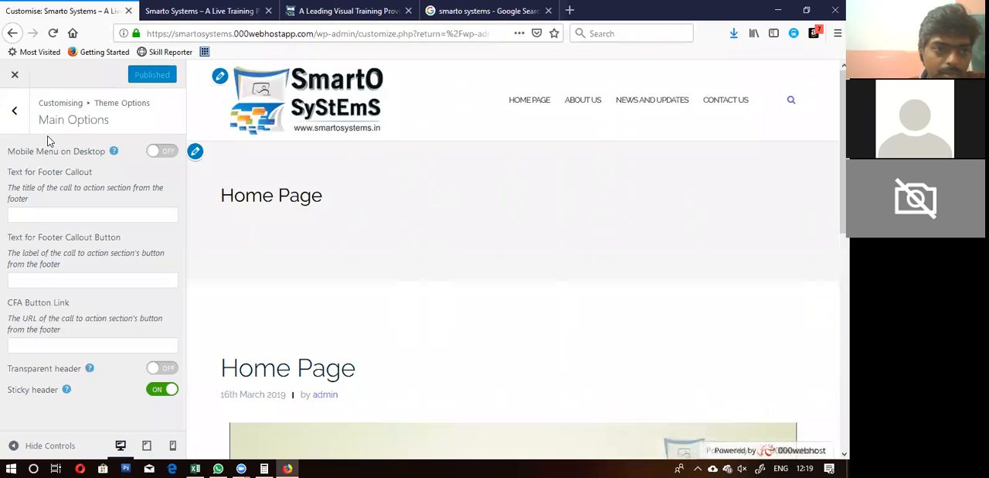
click(15, 110)
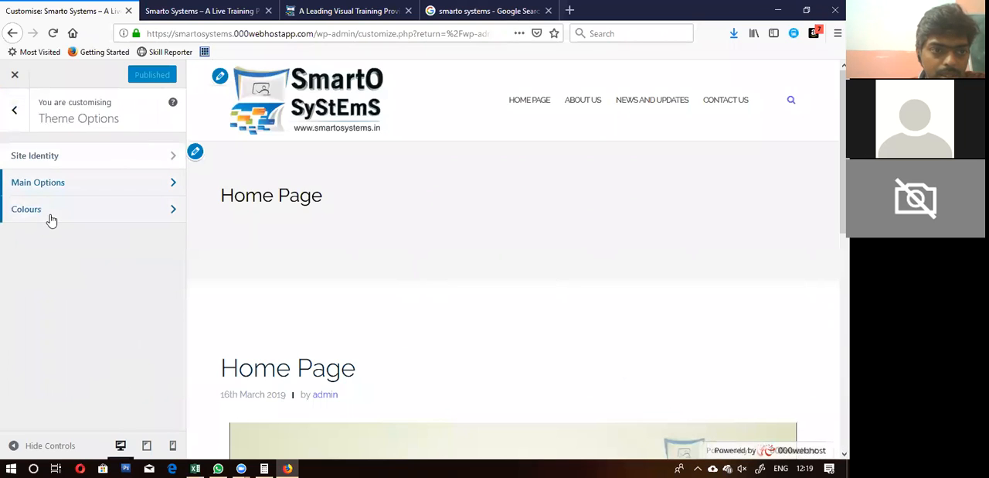
click(50, 221)
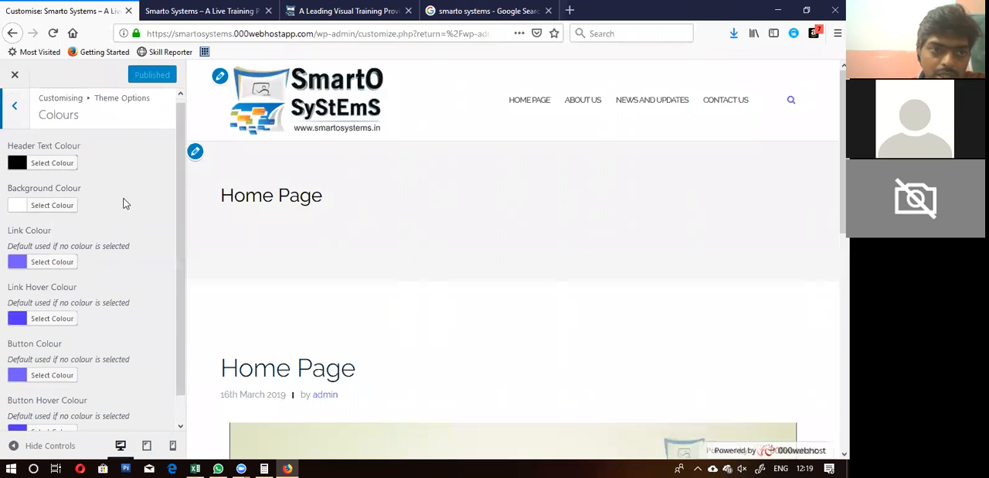
scroll(124, 202, down, 2)
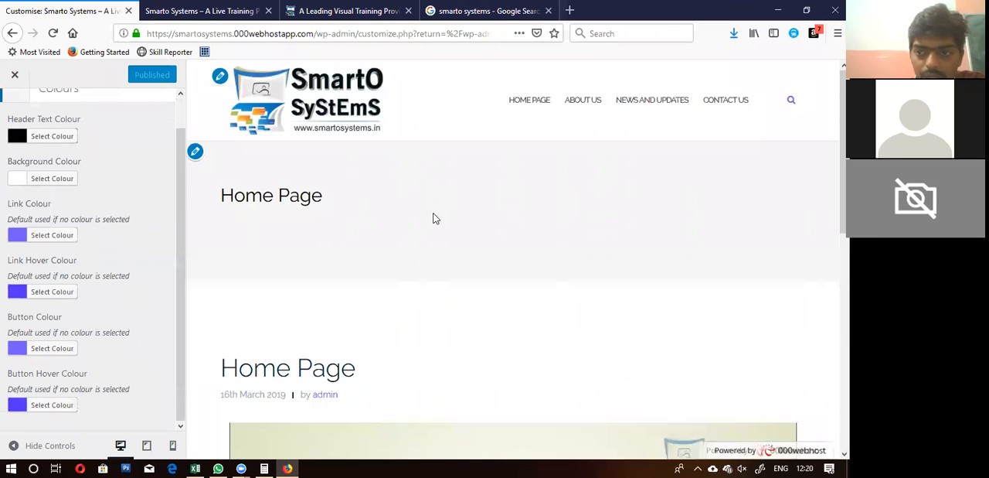
scroll(433, 219, down, 5)
scroll(433, 219, up, 1)
scroll(434, 219, up, 5)
scroll(433, 219, down, 6)
scroll(433, 219, up, 6)
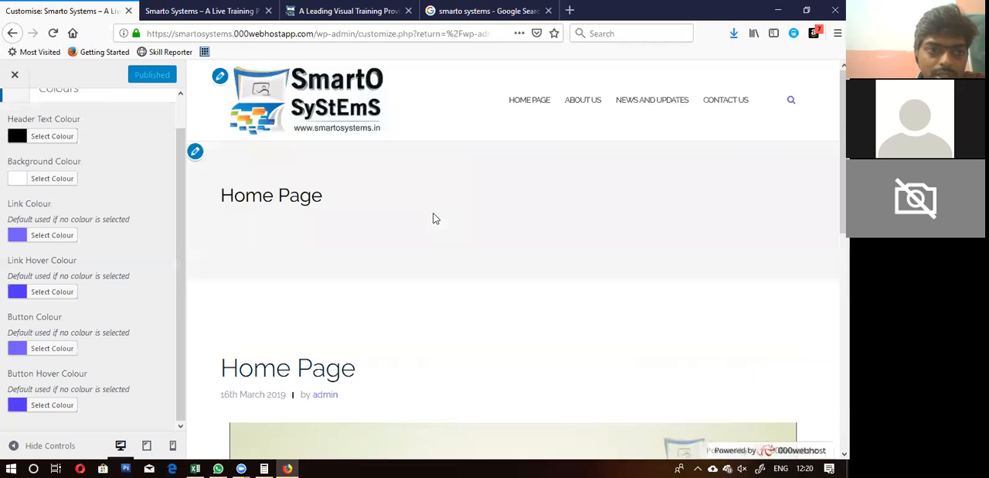
scroll(133, 219, up, 2)
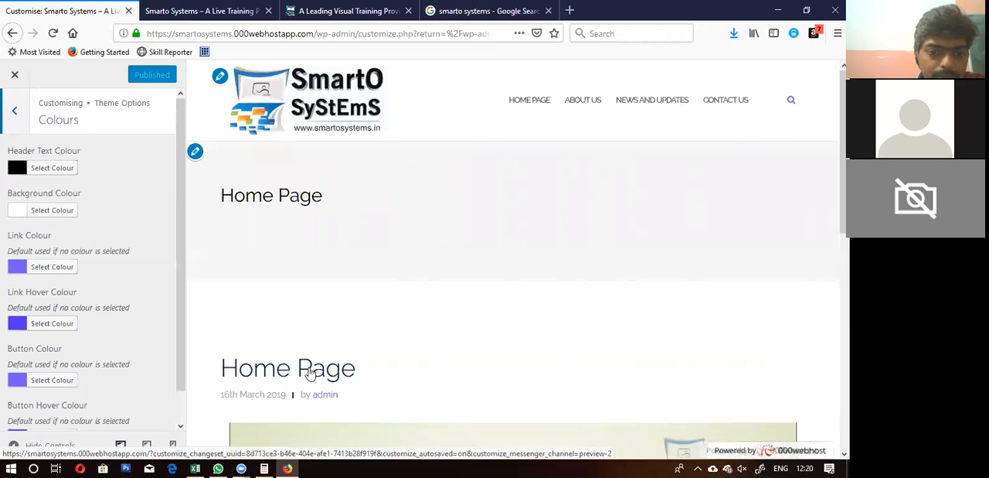
scroll(122, 285, down, 1)
scroll(122, 285, up, 1)
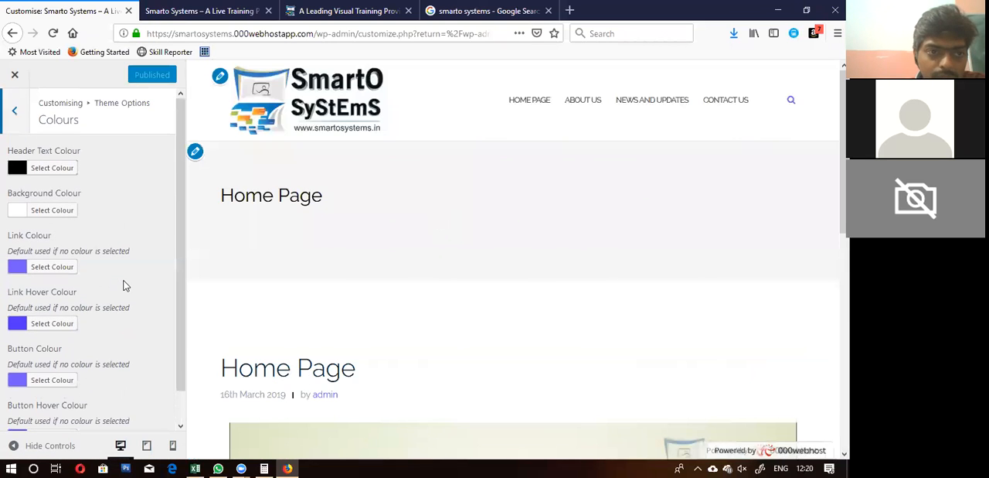
Step: Review the Blog Index Settings, including the available Blog Layout choices, without changing the layout
click(13, 117)
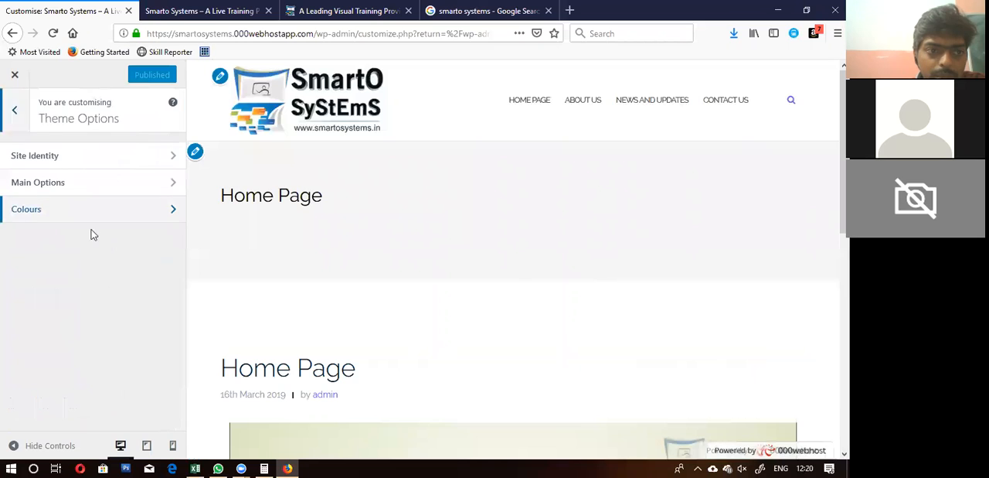
click(23, 112)
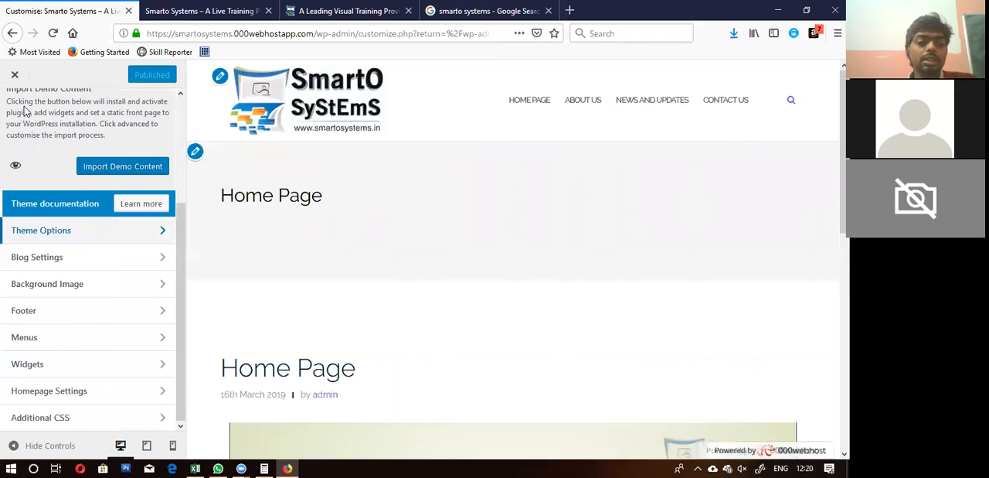
click(61, 257)
click(77, 157)
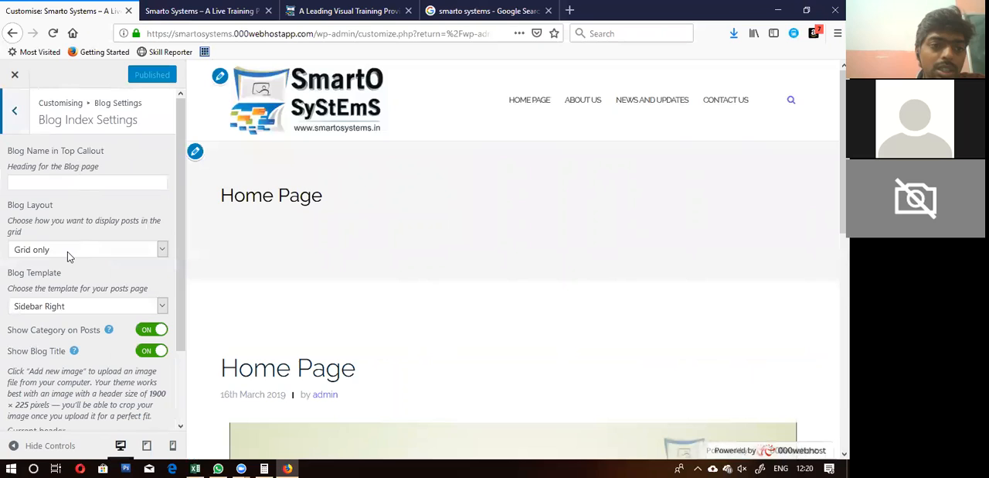
click(67, 249)
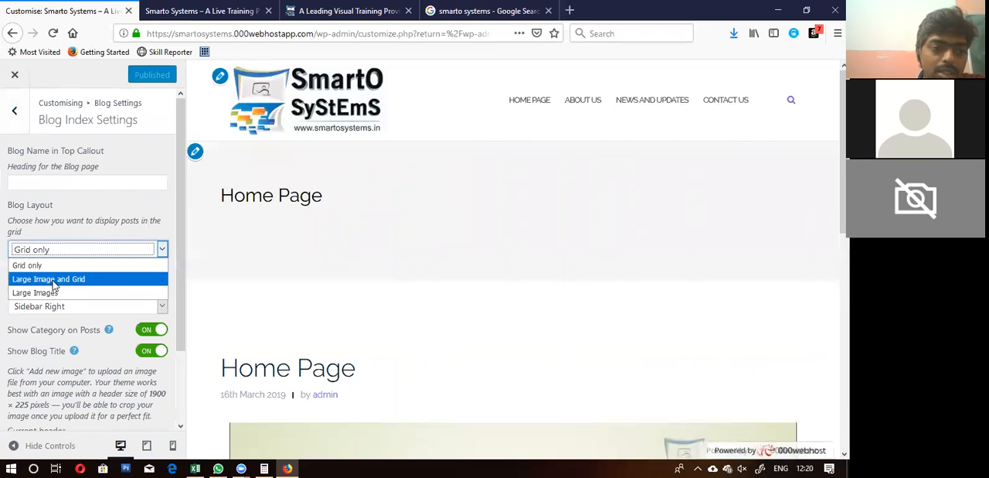
click(130, 221)
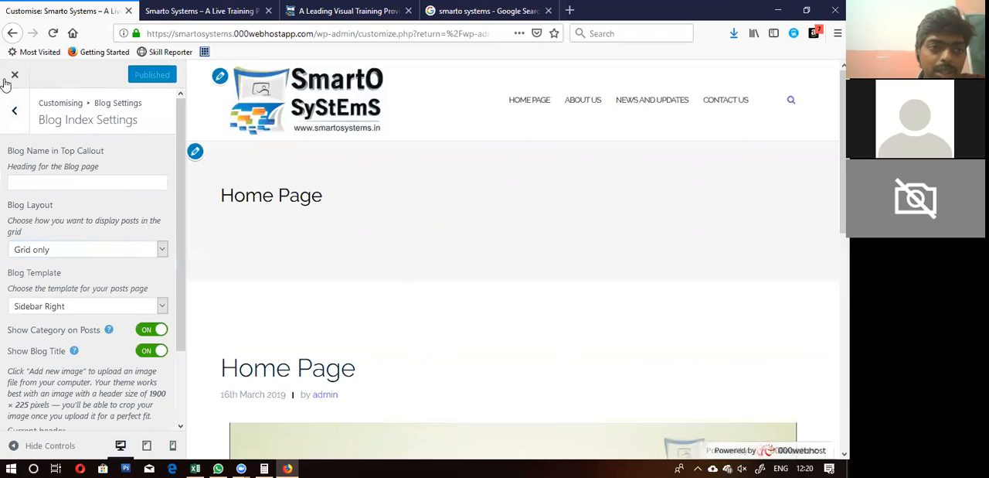
Step: Review the display options and post template in the Blog Single Settings
click(14, 111)
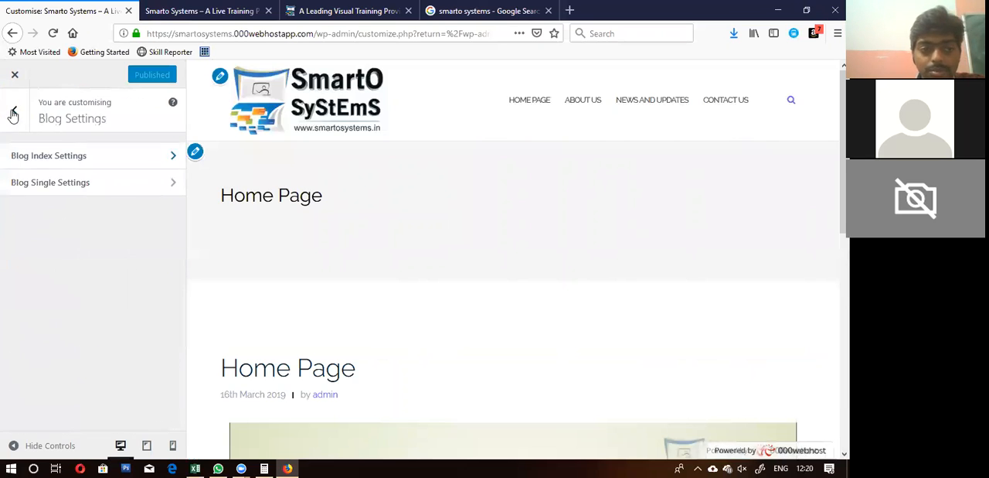
click(43, 186)
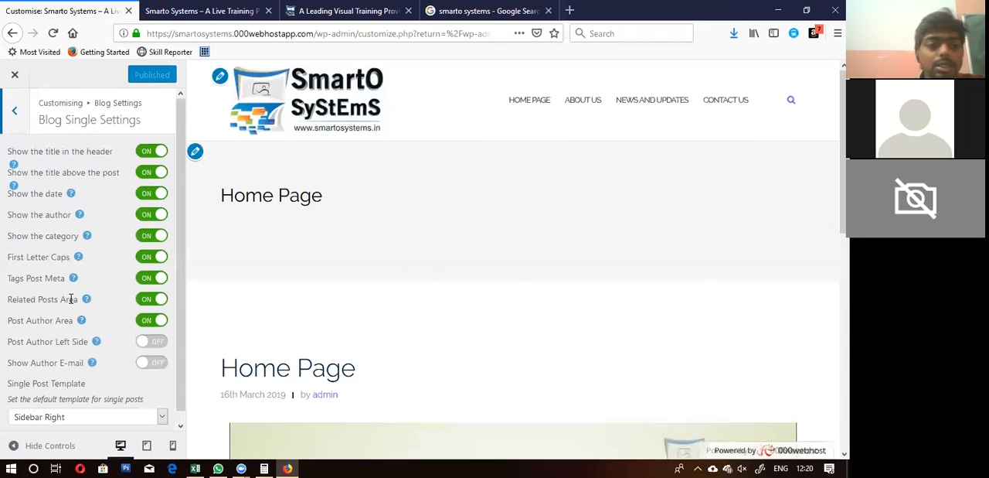
click(17, 114)
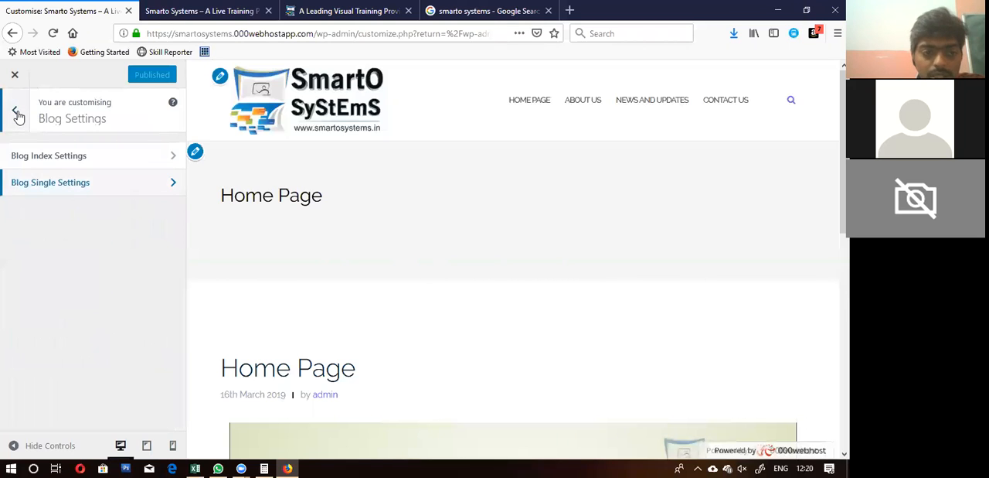
Step: Set the footer's Copyright Text to "All rights reserved. Copyrights 2019"
click(17, 114)
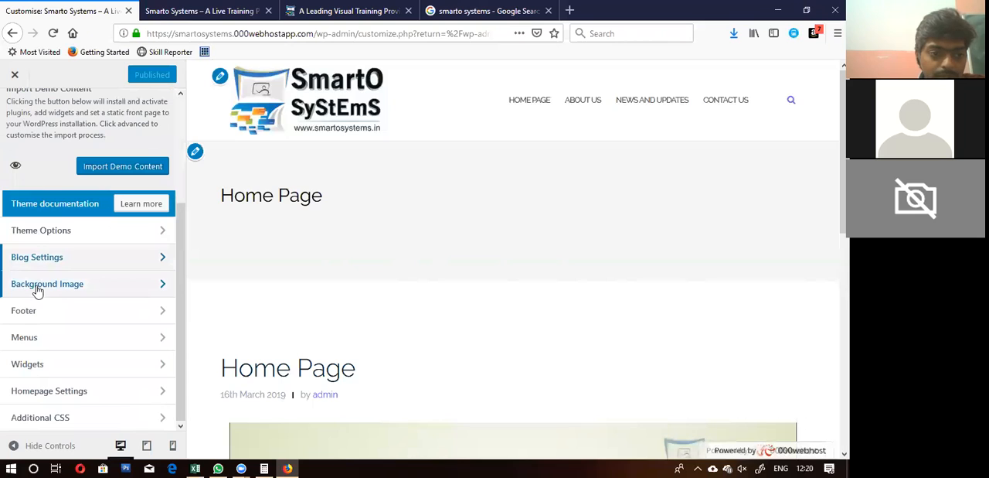
click(27, 312)
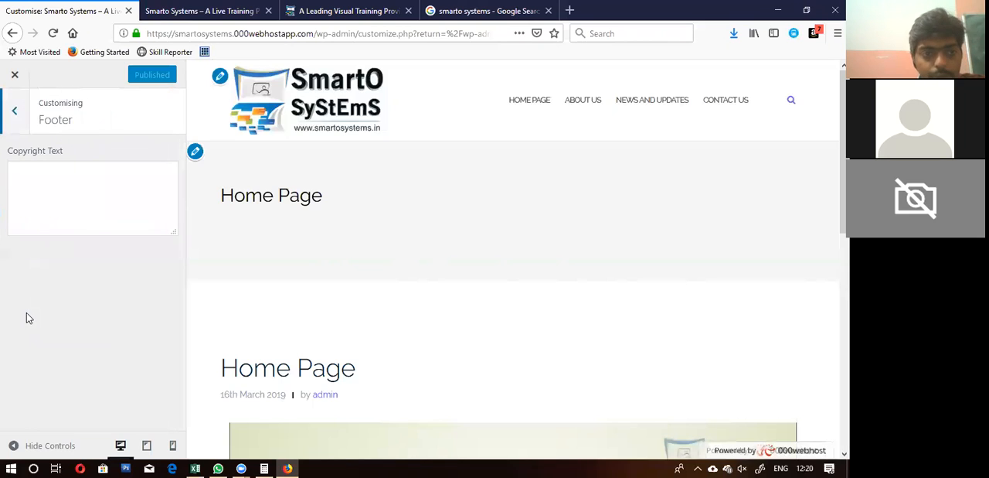
click(70, 181)
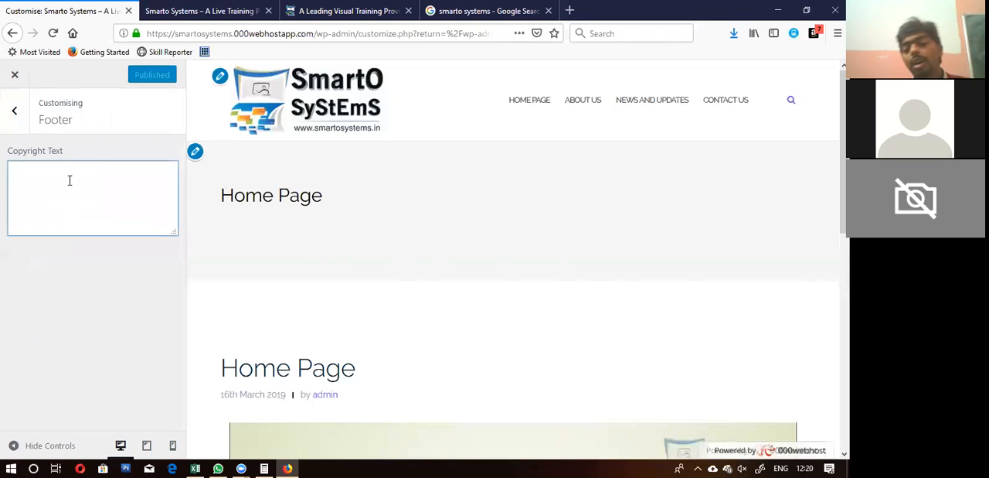
scroll(492, 236, down, 5)
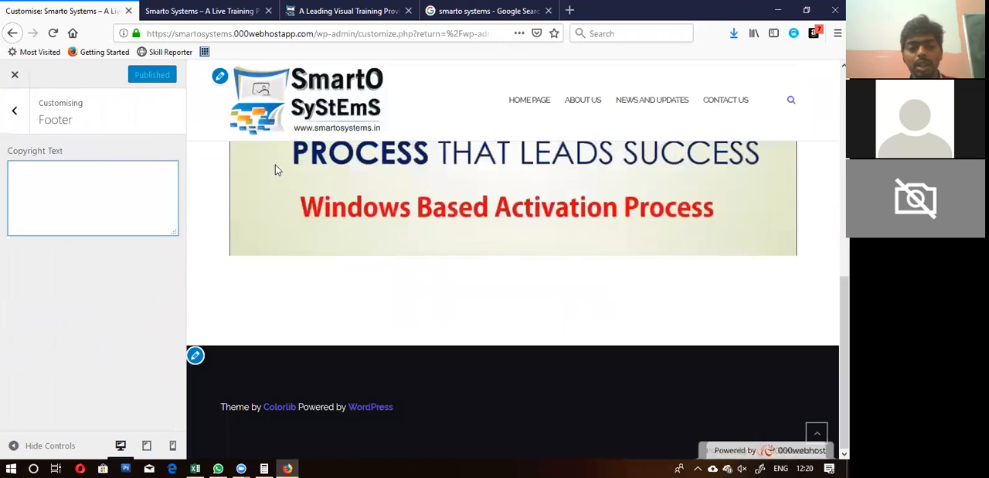
text(All right)
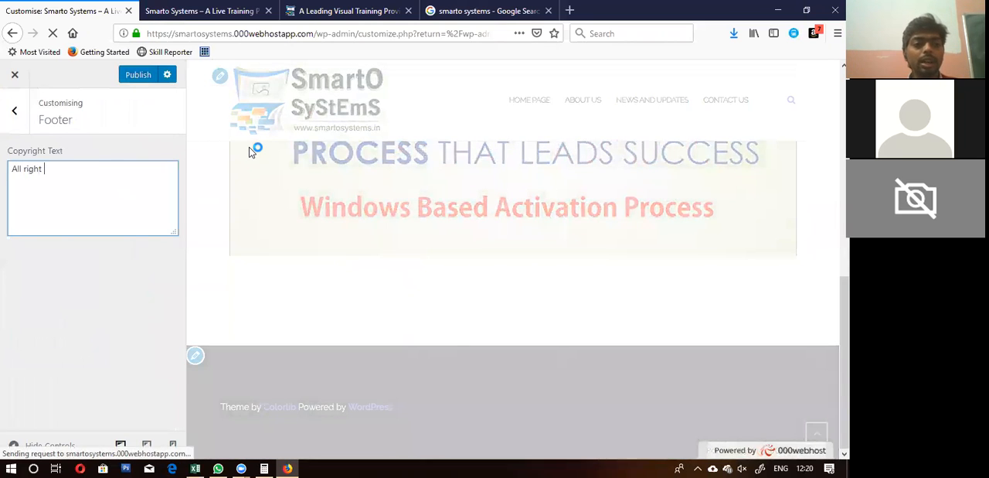
key(BackSpace)
text(s reser)
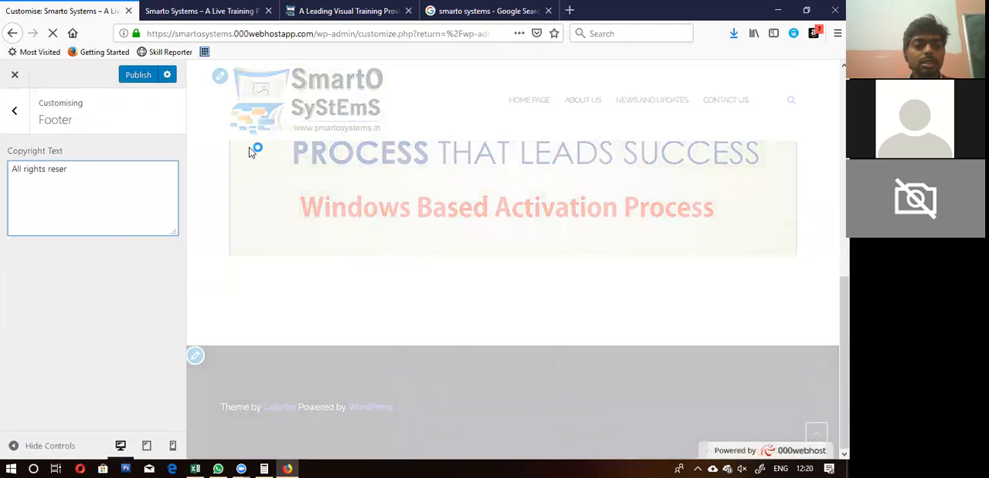
text(ved)
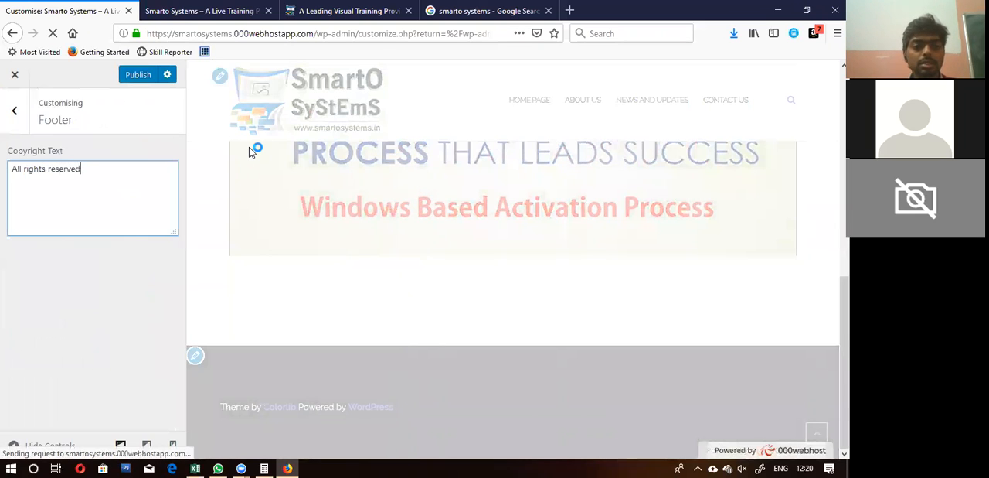
text(. Copyrights)
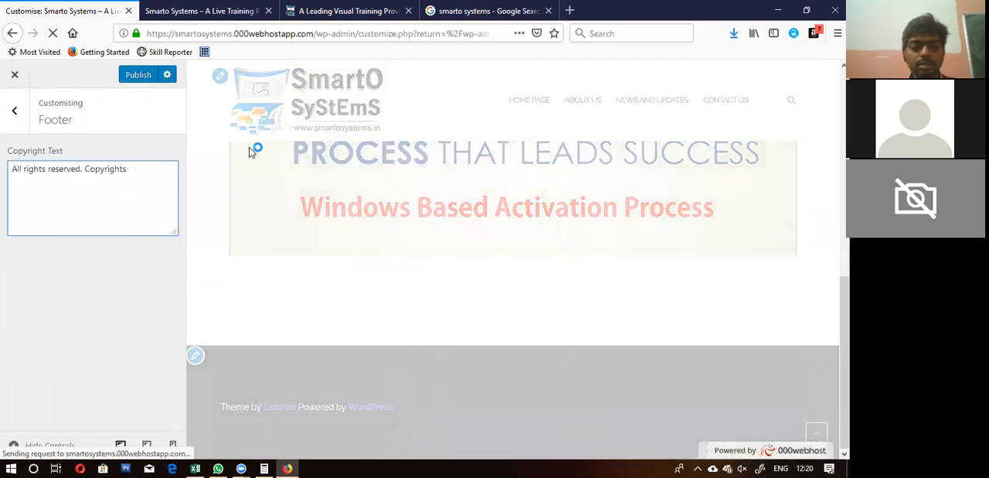
text( 2019)
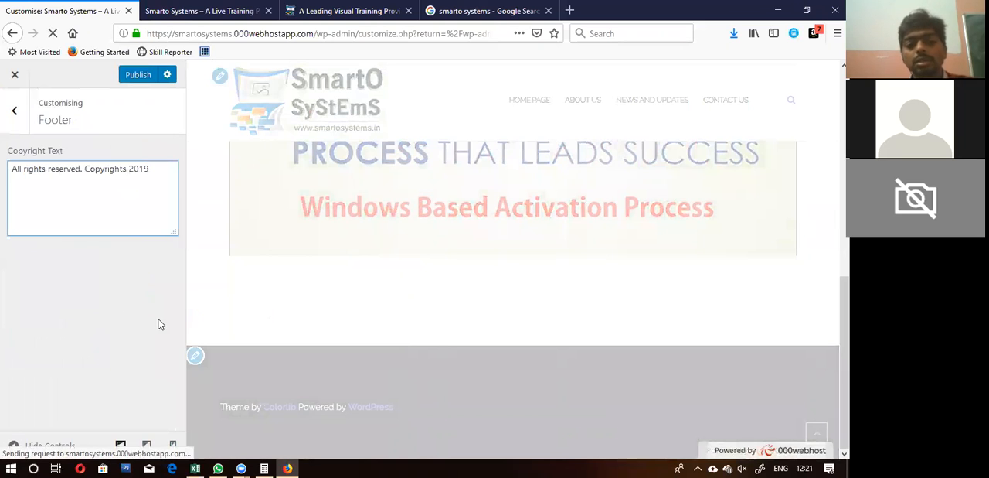
click(108, 303)
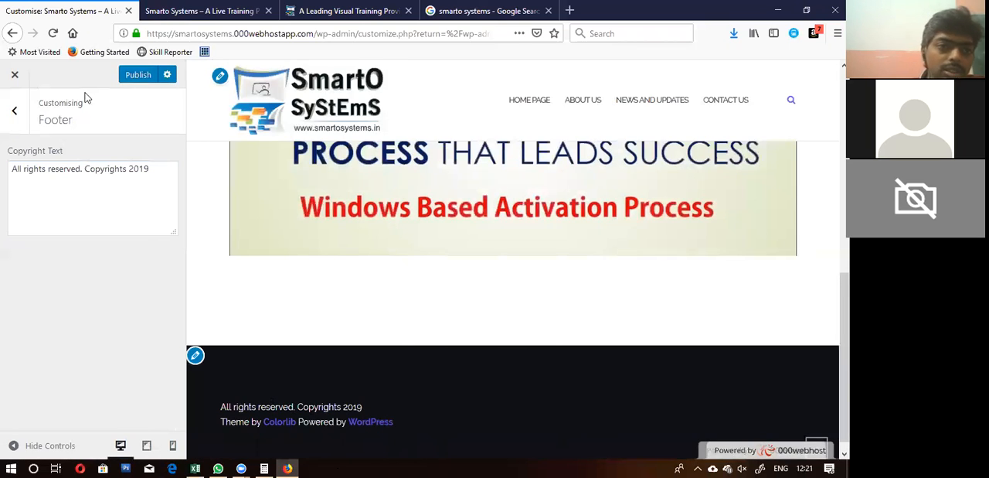
Step: Review the Main Menu's pages and menu locations in the customiser without changing them
click(14, 110)
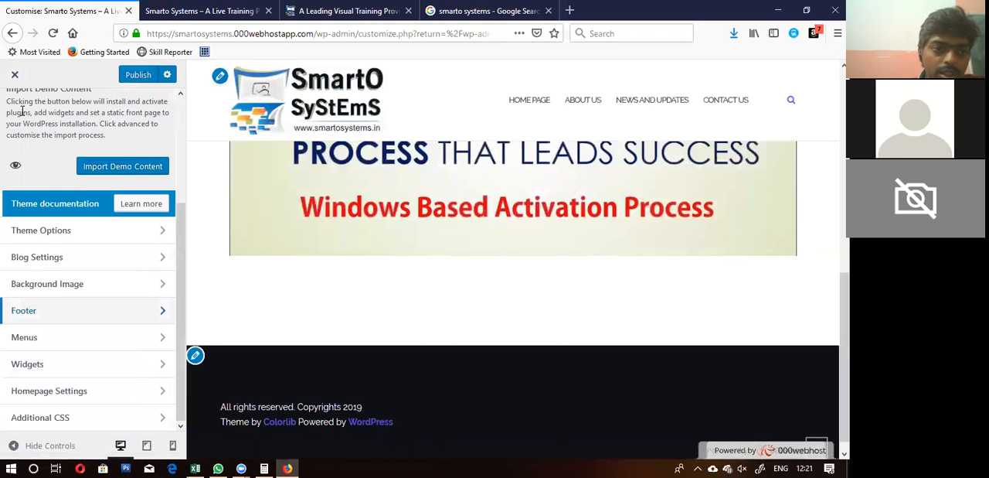
click(43, 338)
click(72, 173)
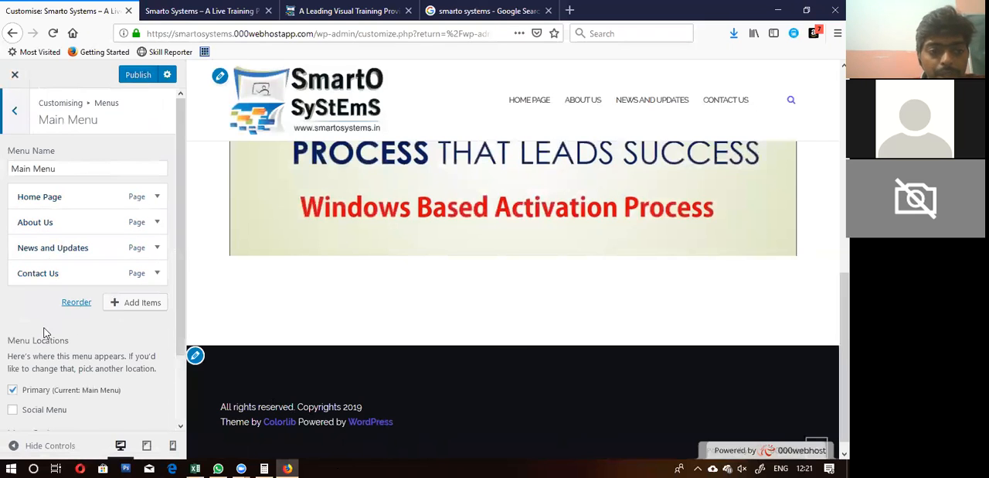
click(16, 112)
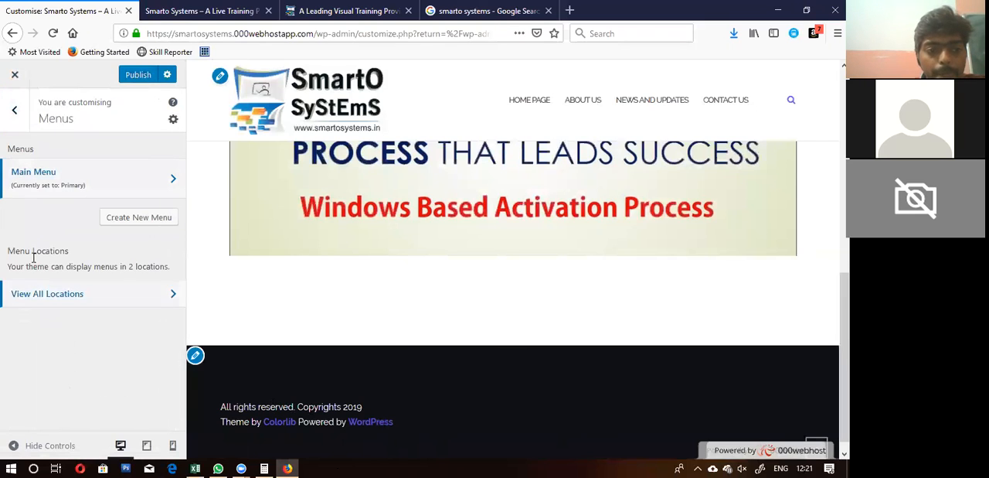
click(17, 113)
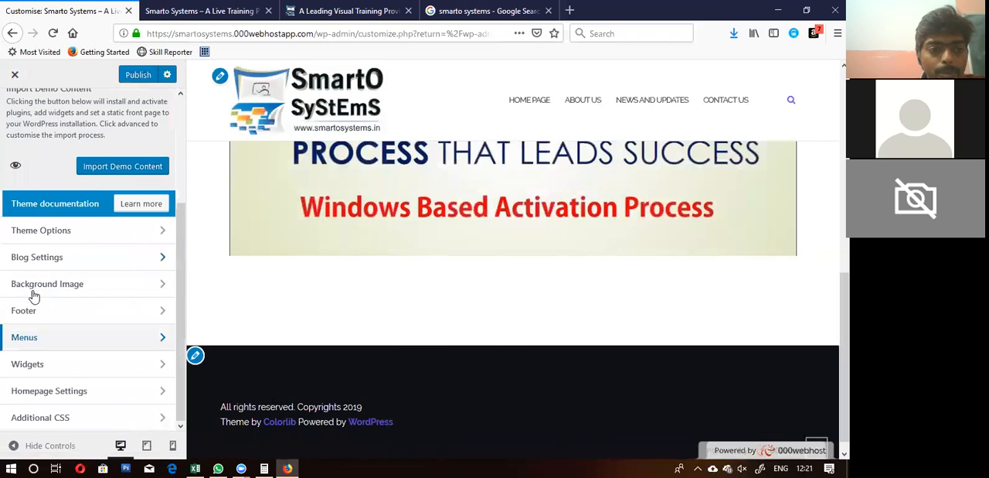
Step: Look through the widget areas Footer Widget 1 to Footer Widget 4 without adding any widgets
click(35, 365)
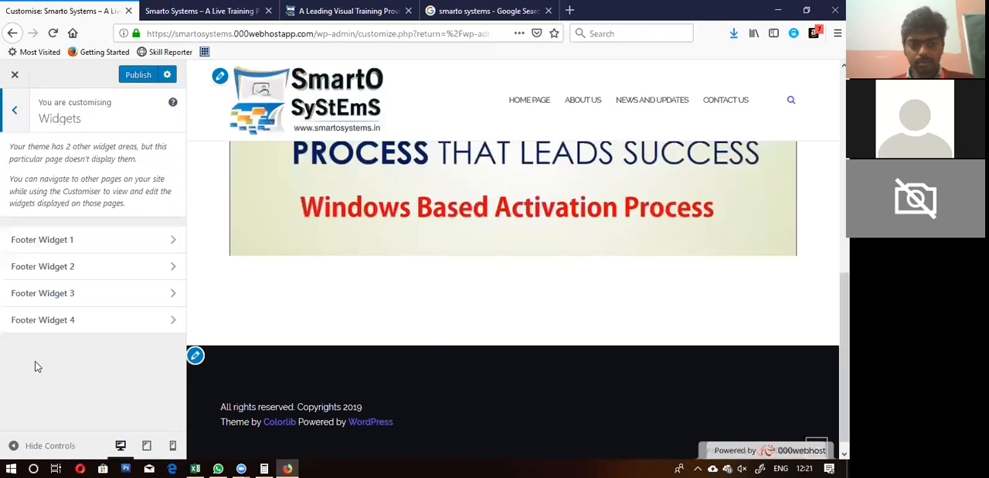
click(70, 239)
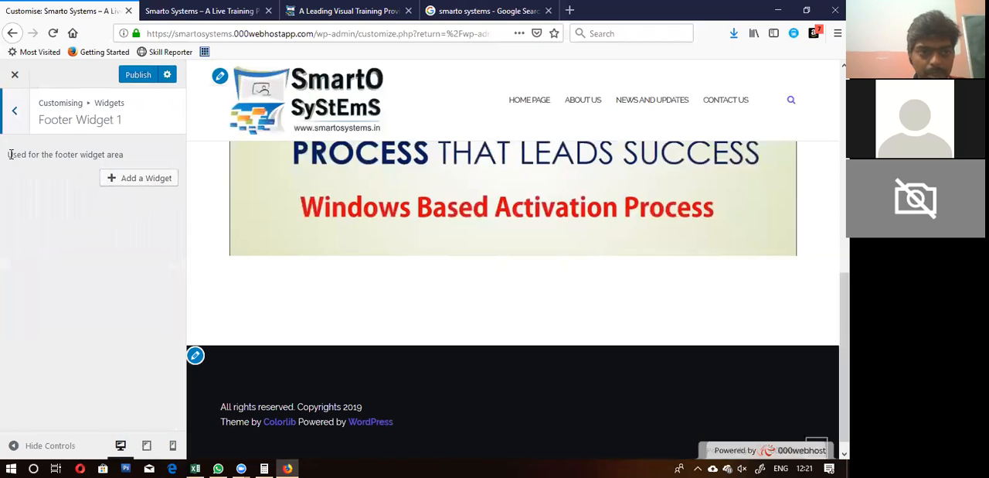
click(16, 112)
click(51, 267)
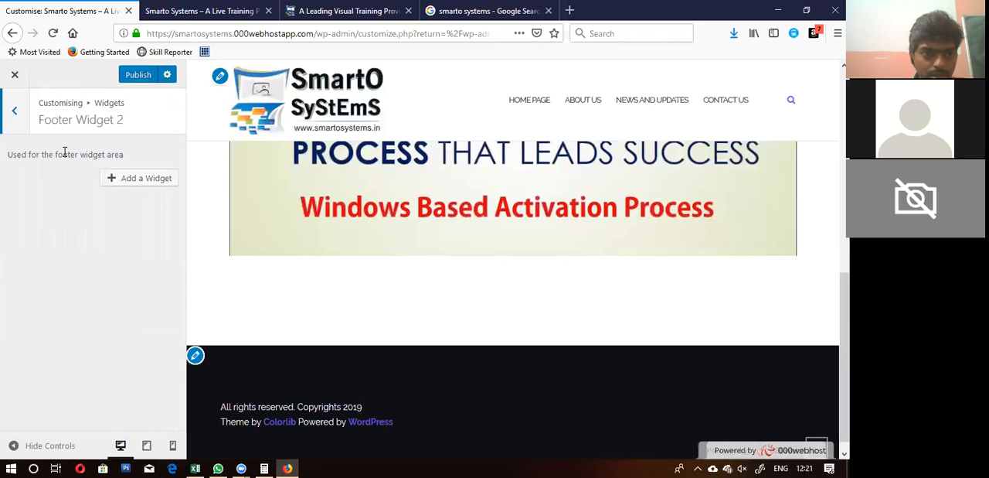
click(12, 120)
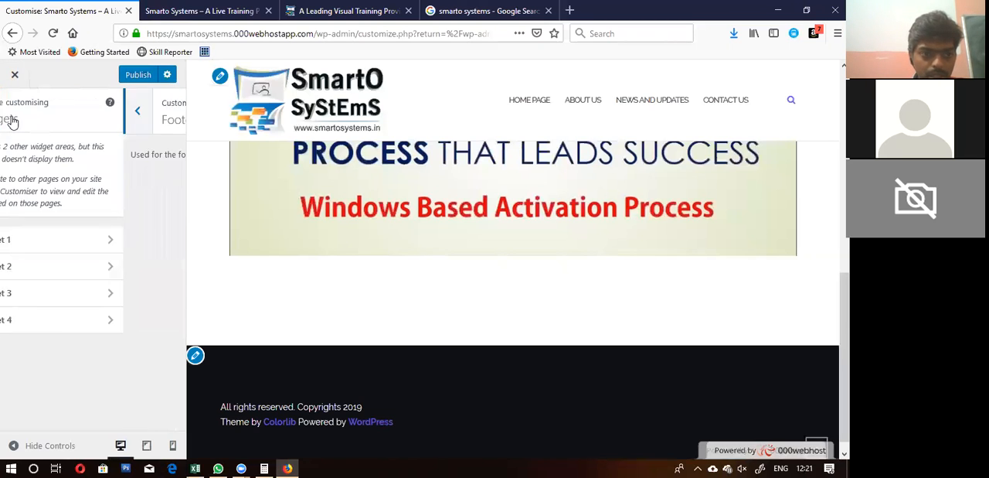
click(67, 293)
click(9, 112)
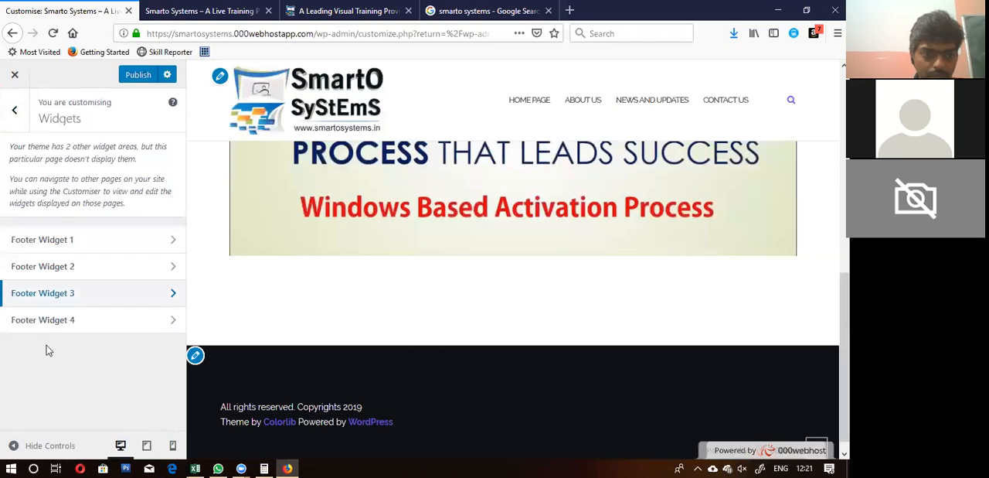
click(53, 325)
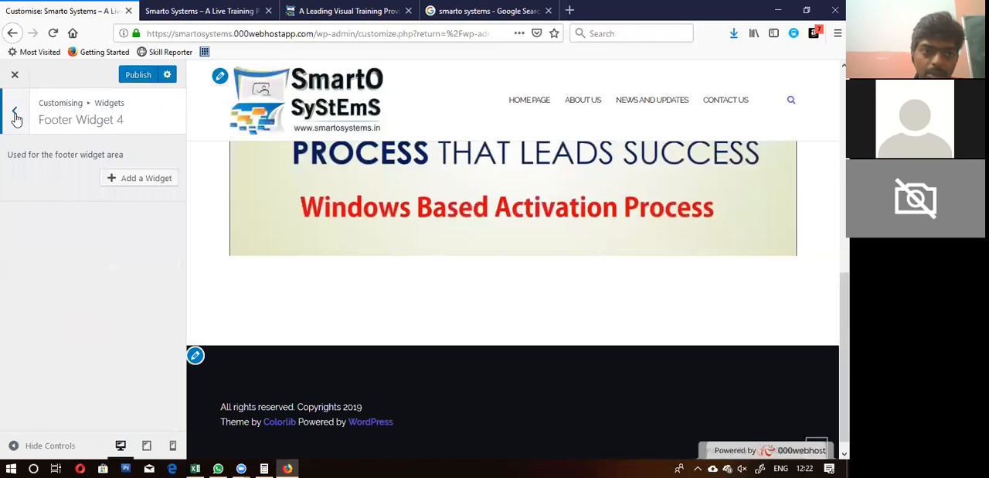
click(15, 114)
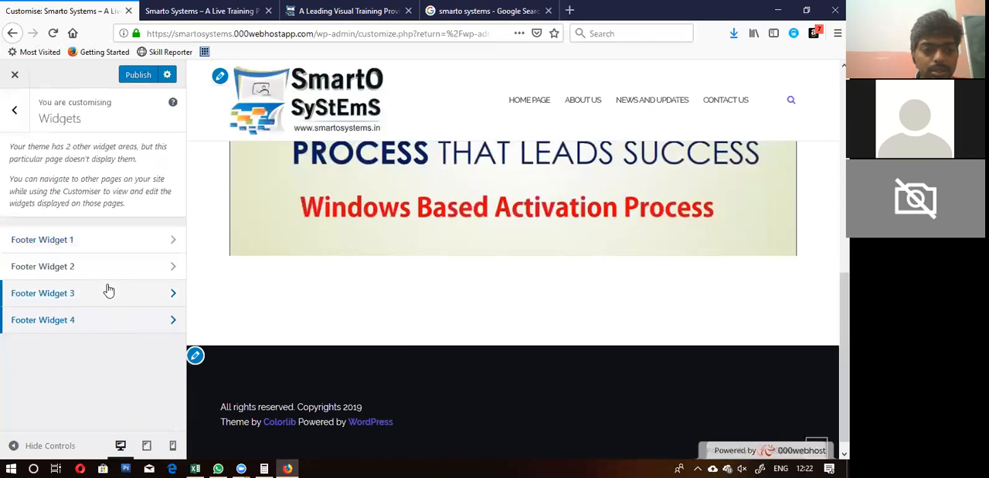
Step: Review the static page choices in the Homepage Settings and the code editor under Additional CSS
click(15, 111)
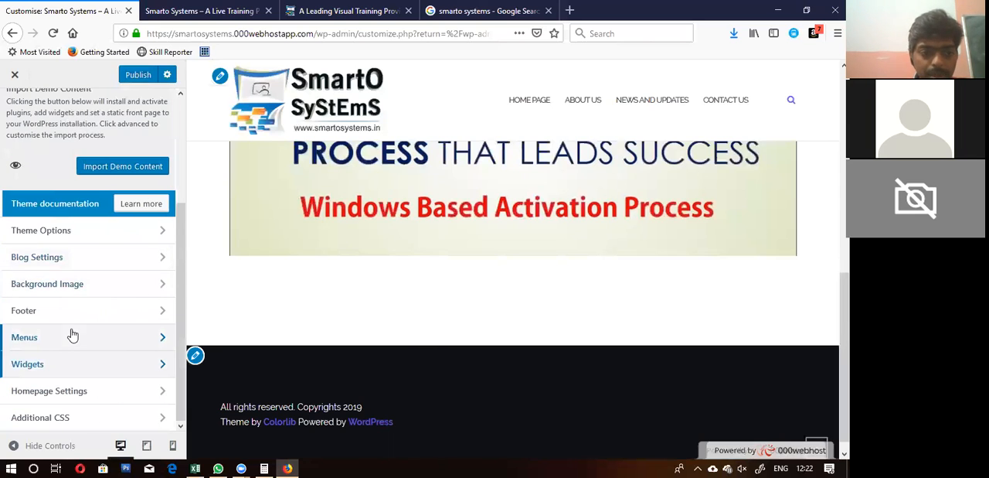
click(84, 392)
scroll(109, 278, down, 1)
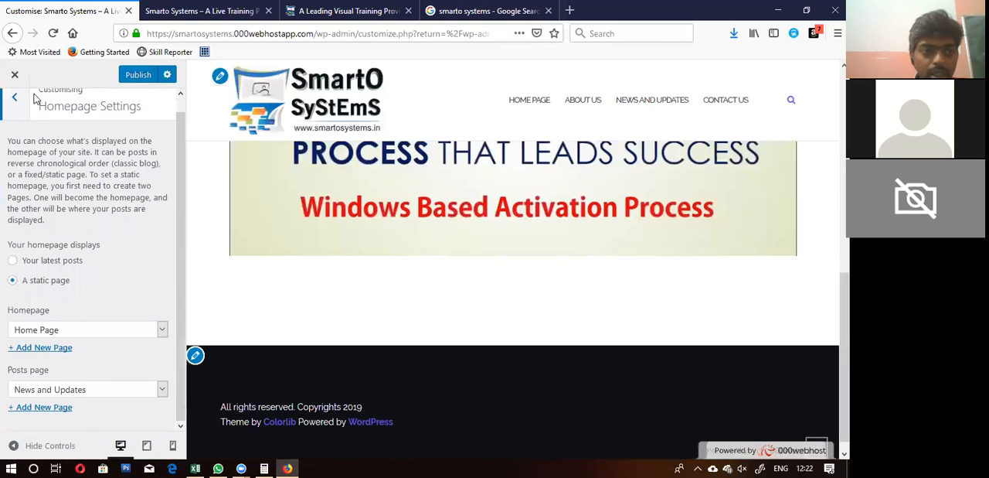
click(11, 115)
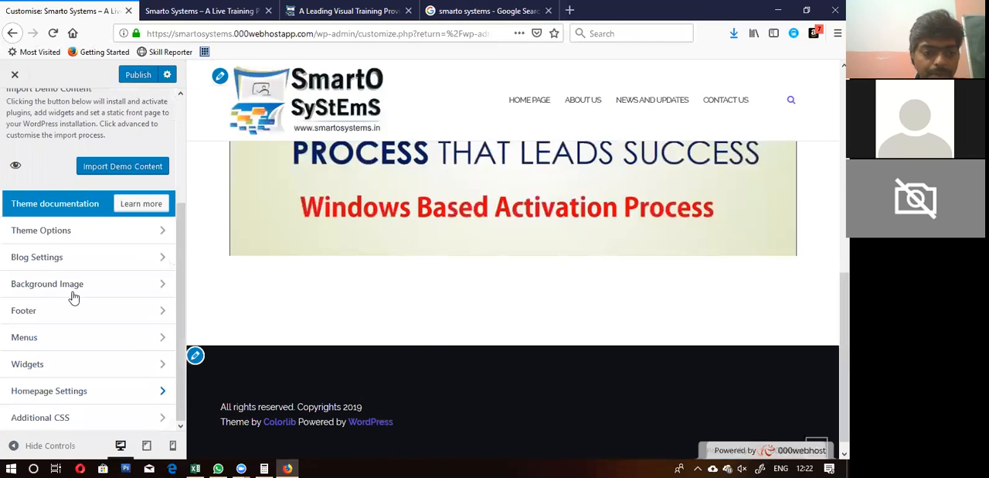
click(66, 422)
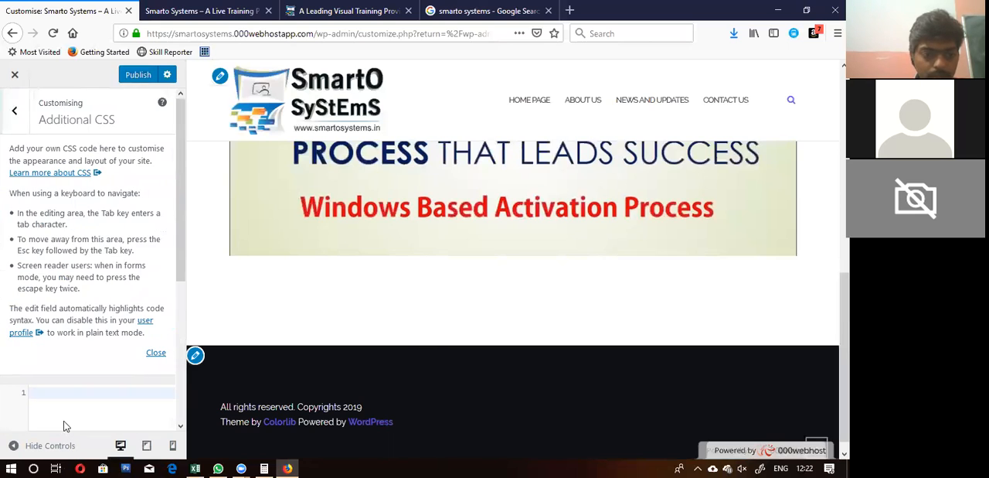
click(155, 354)
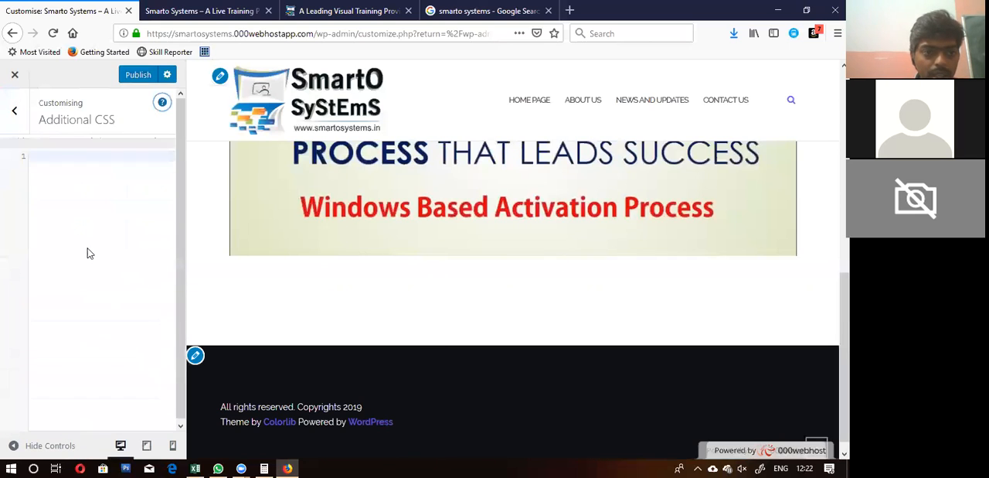
click(14, 111)
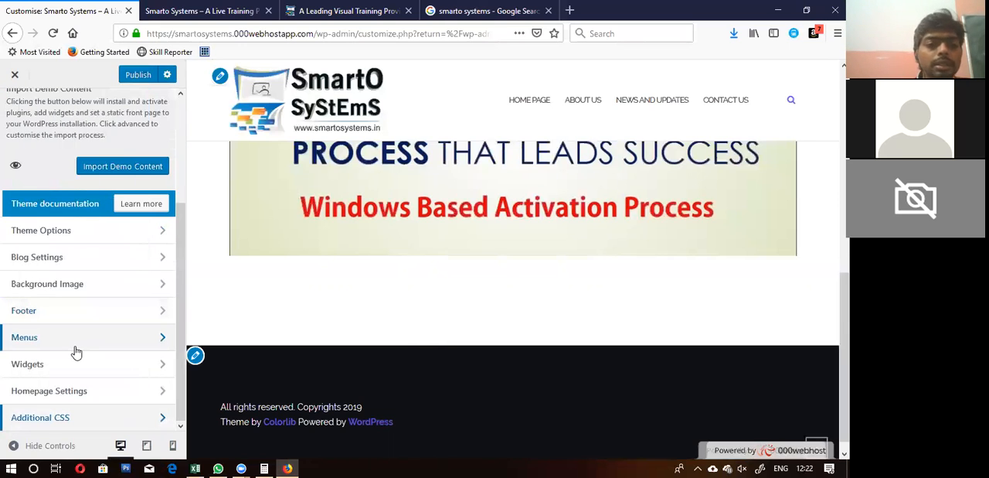
Step: Leave the customiser without publishing and import the Shapely demo content, including the Shapely Companion and Jetpack plugins
scroll(76, 353, up, 3)
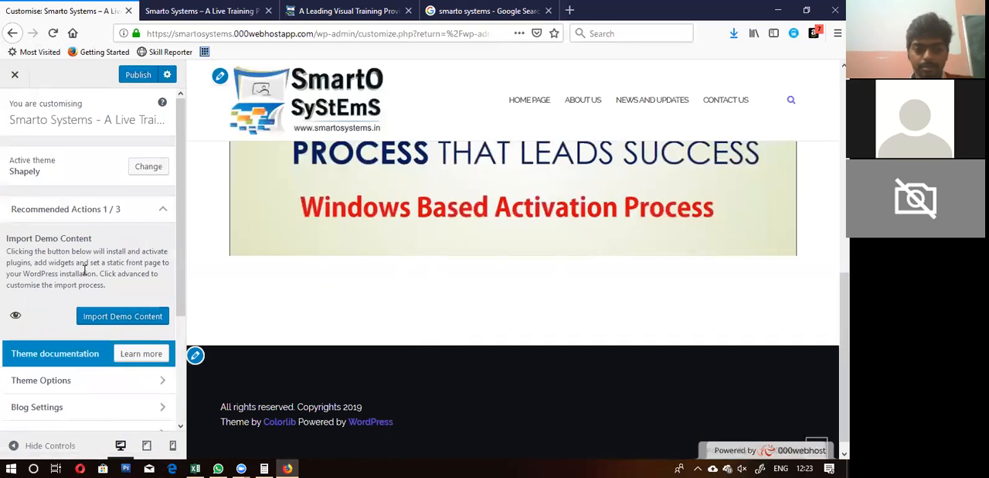
click(98, 320)
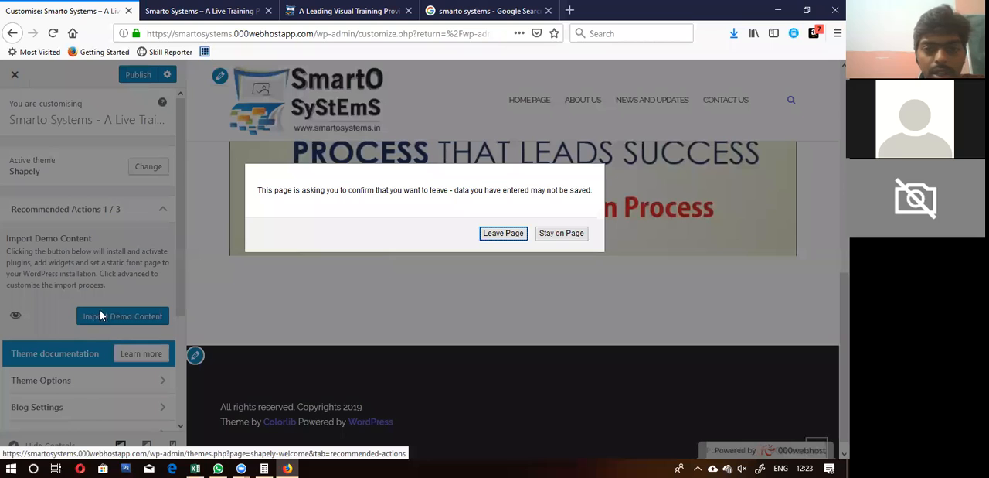
click(499, 233)
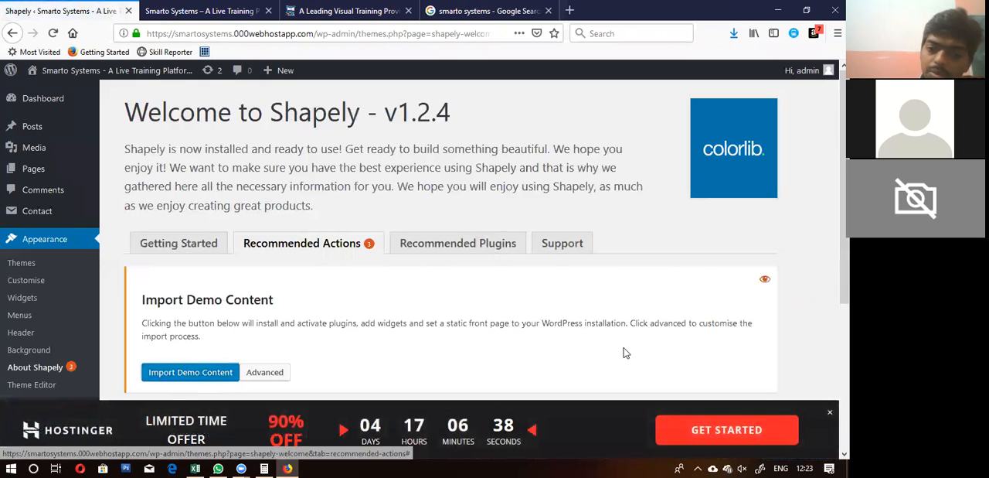
click(830, 412)
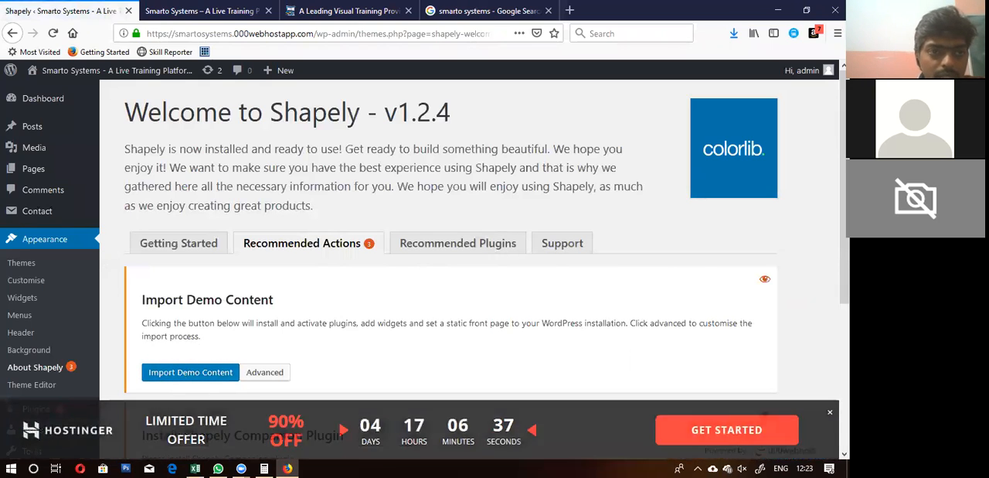
scroll(310, 361, down, 2)
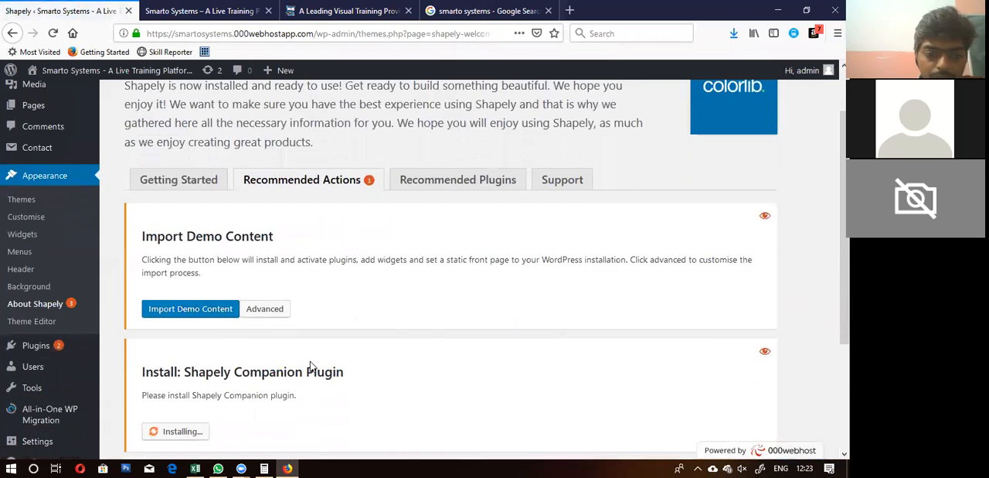
scroll(310, 364, down, 2)
scroll(310, 364, down, 3)
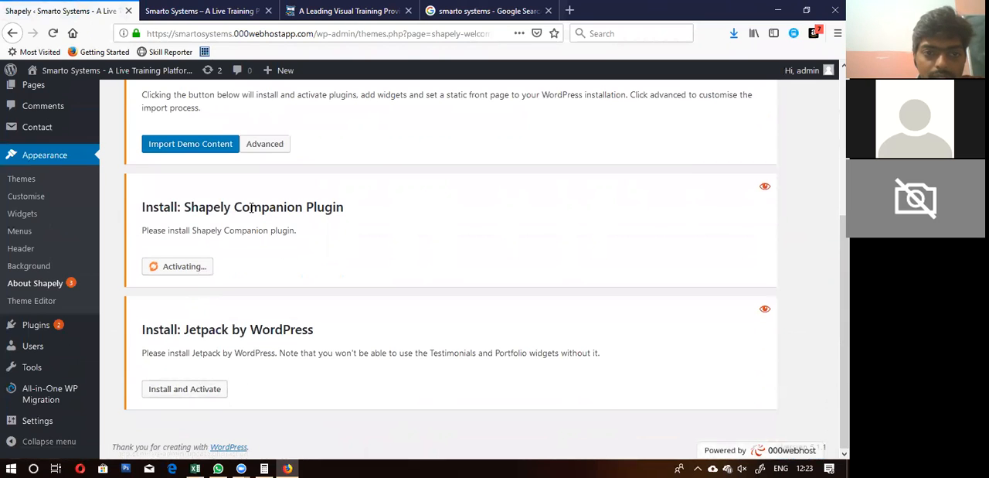
scroll(228, 232, up, 3)
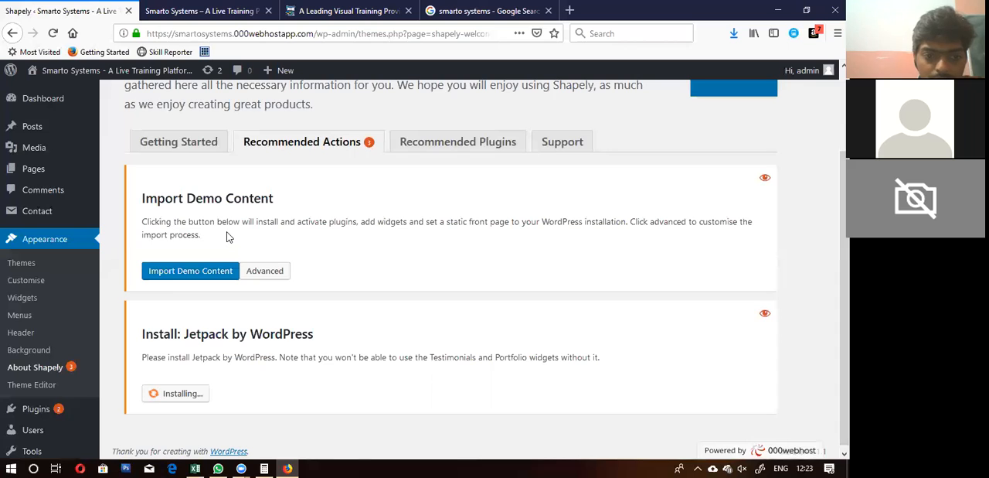
scroll(230, 237, down, 3)
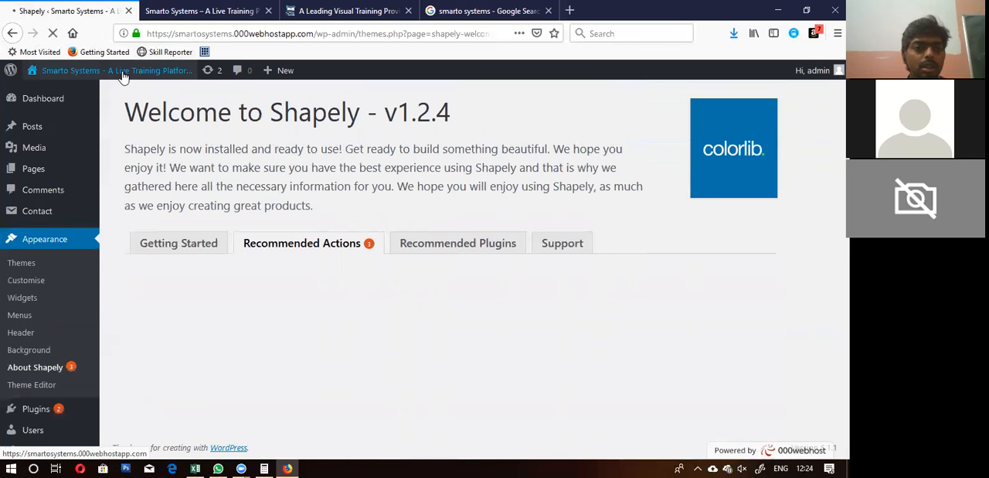
Step: Open the admin dashboard and the live Smarto Systems site in separate new browser tabs, and display the site's home page
mouse_move(120, 75)
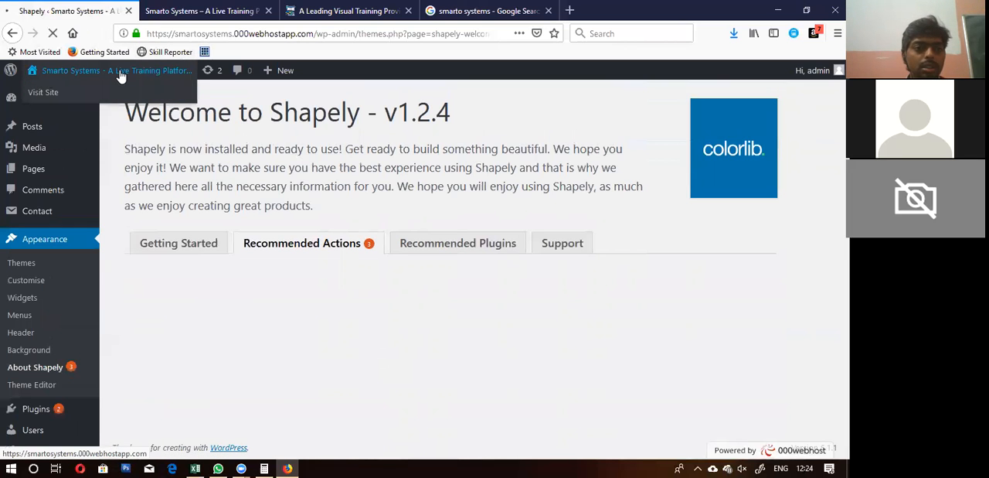
right_click(45, 92)
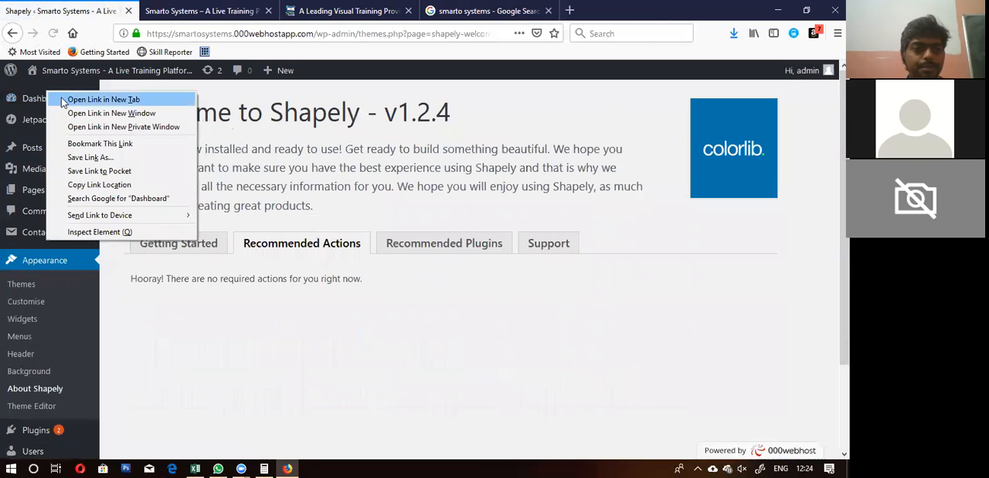
click(61, 99)
click(175, 7)
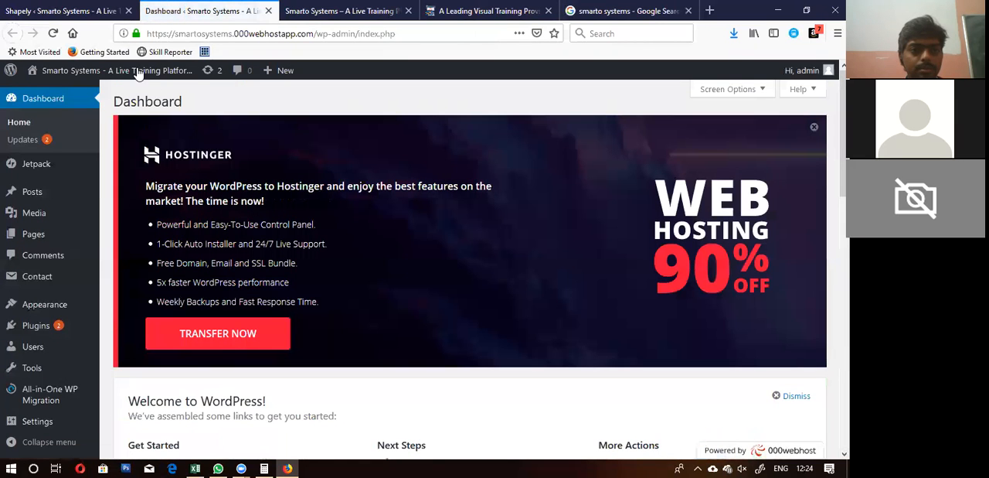
mouse_move(81, 75)
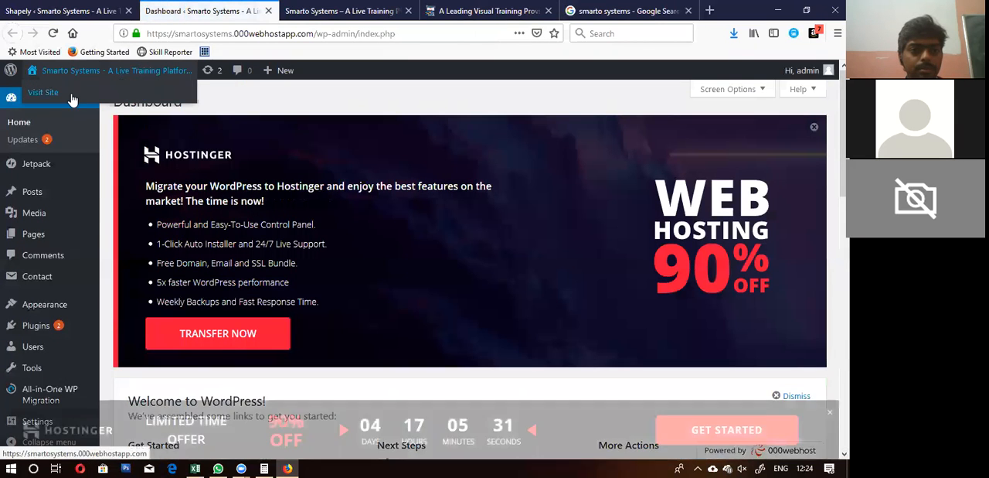
right_click(72, 97)
click(108, 101)
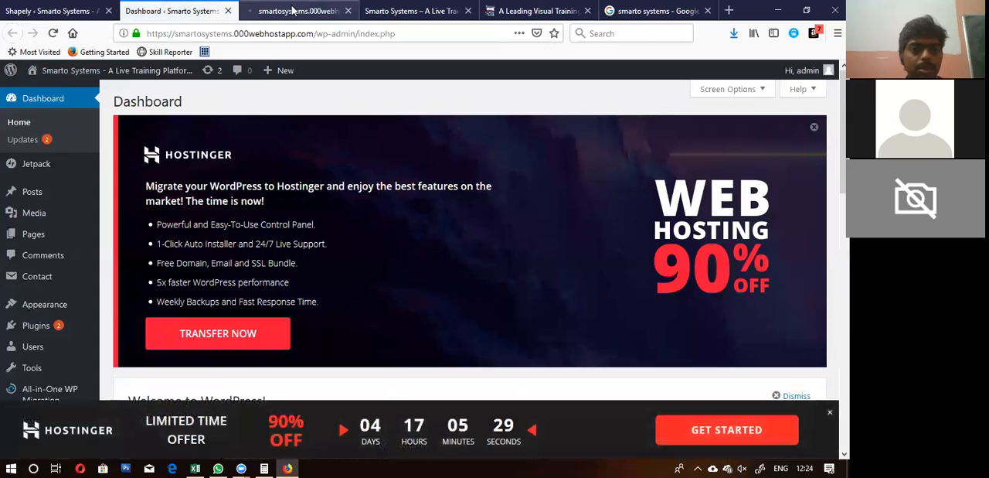
click(292, 9)
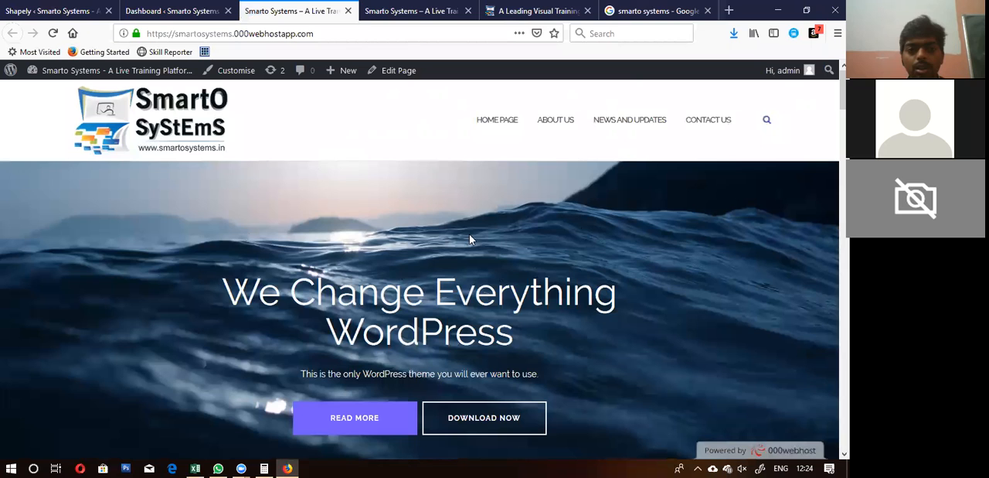
Step: Review the imported demo sections on the live home page, from the hero banner down to the footer
scroll(359, 242, down, 5)
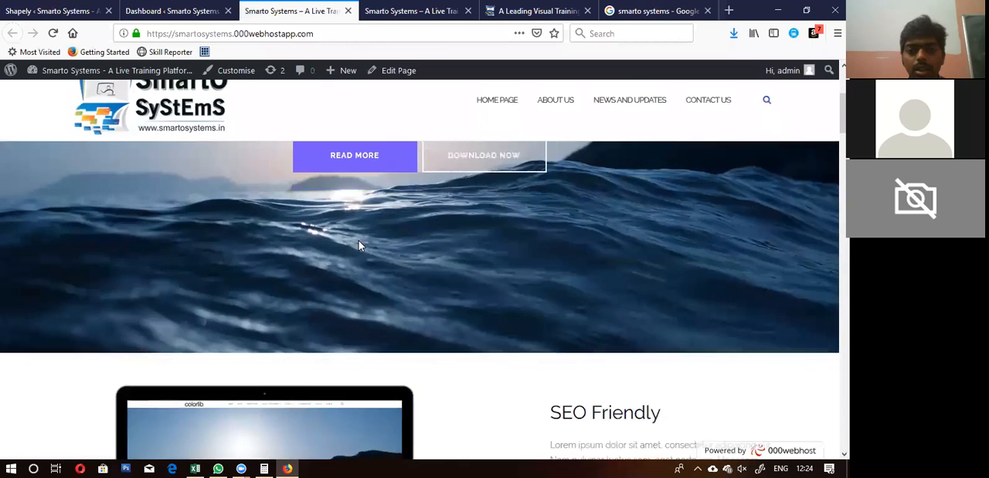
scroll(359, 243, down, 10)
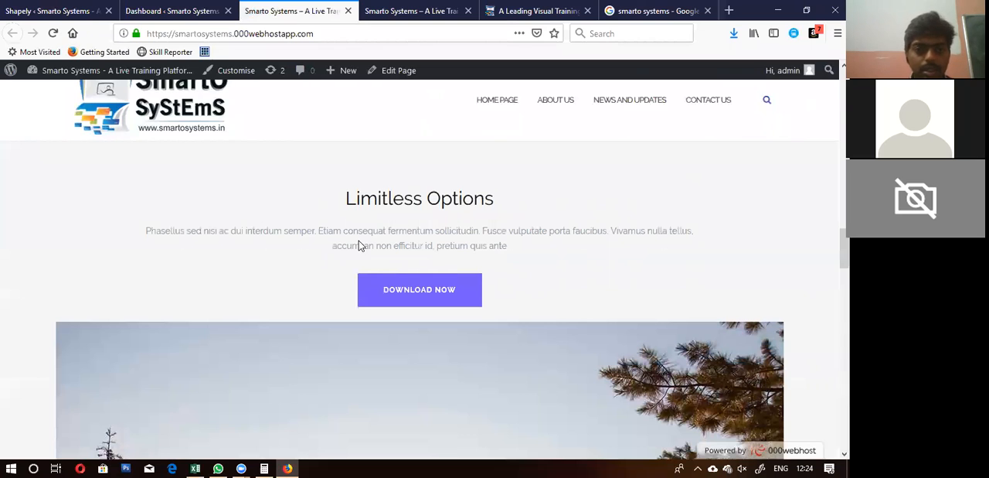
scroll(416, 229, down, 6)
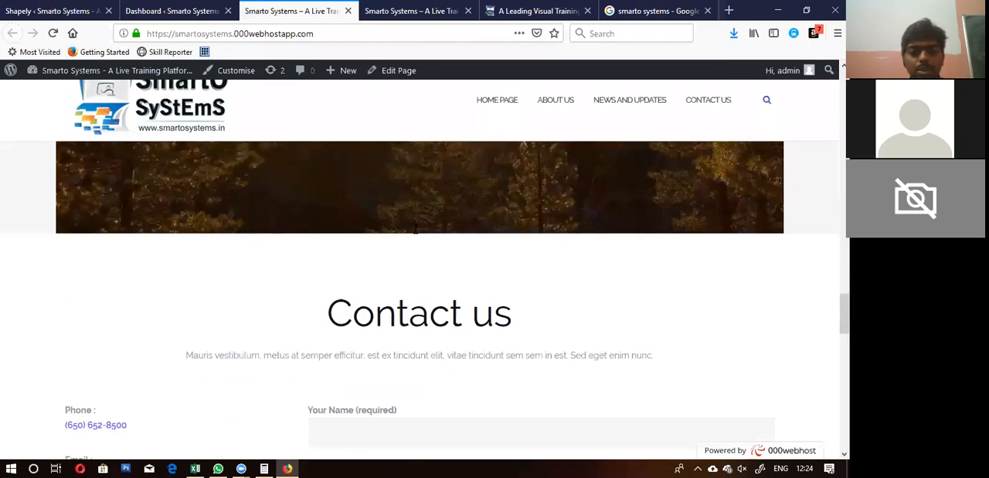
scroll(415, 234, down, 8)
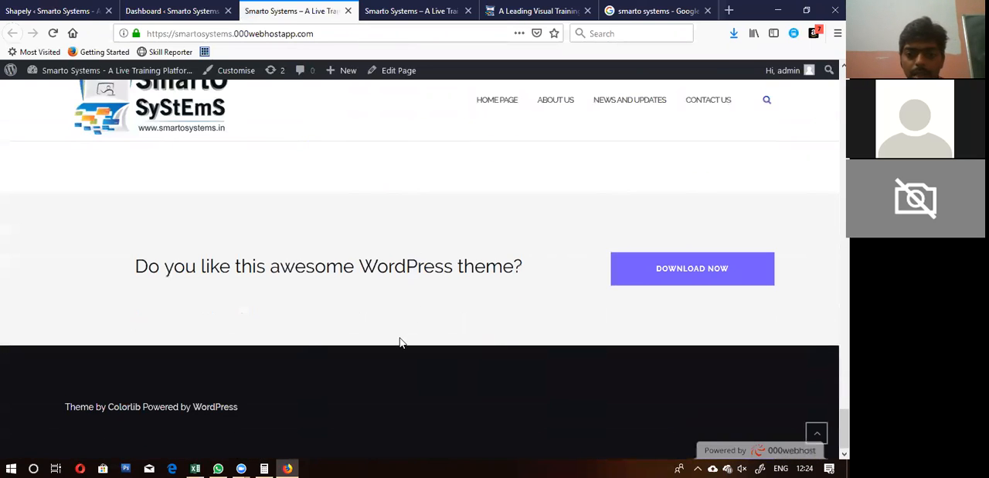
scroll(399, 343, up, 20)
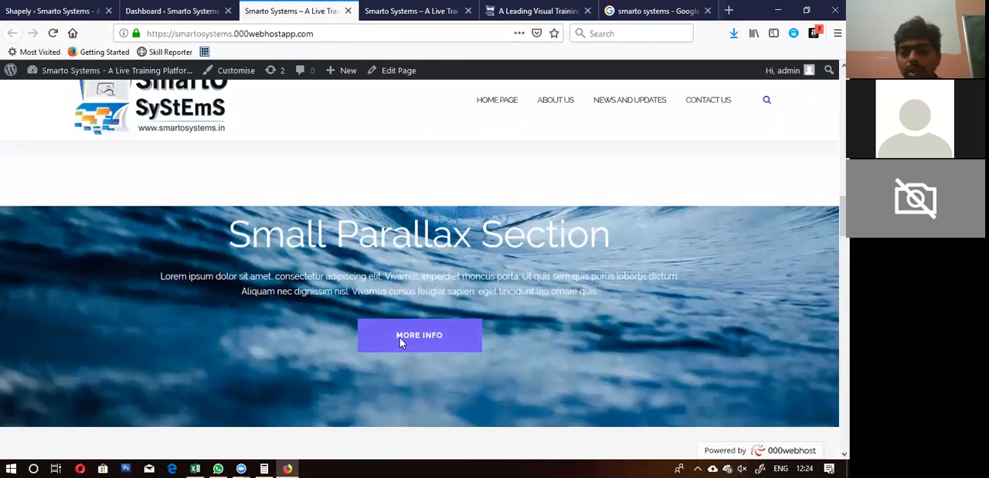
scroll(401, 338, up, 1)
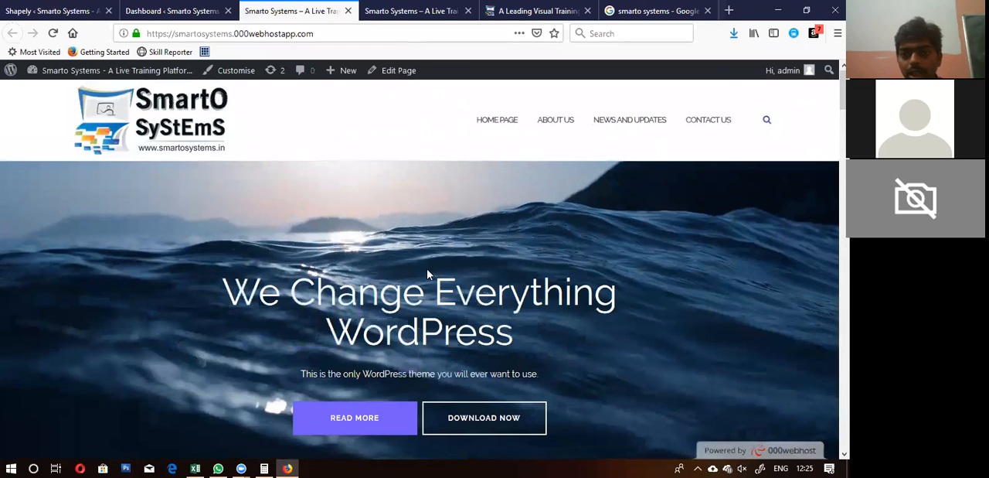
scroll(435, 271, down, 3)
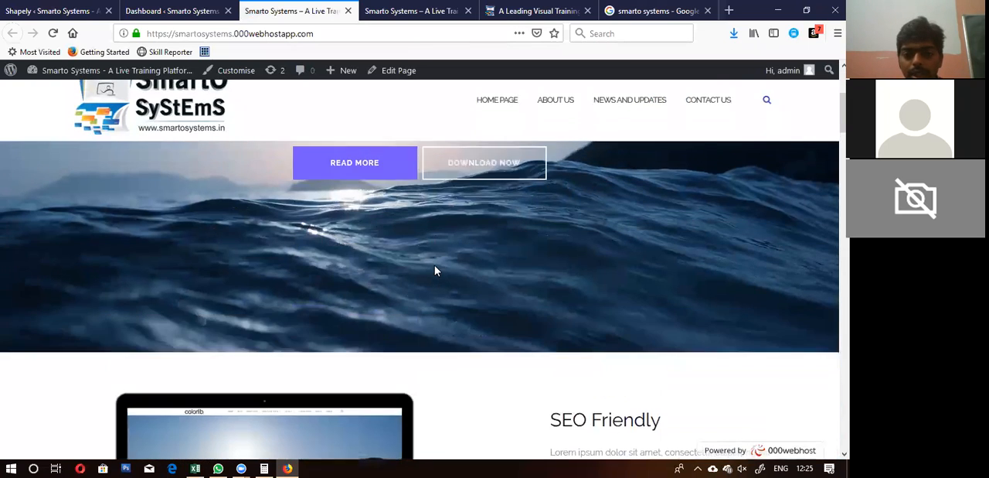
scroll(434, 270, up, 1)
scroll(434, 271, down, 8)
scroll(435, 266, down, 15)
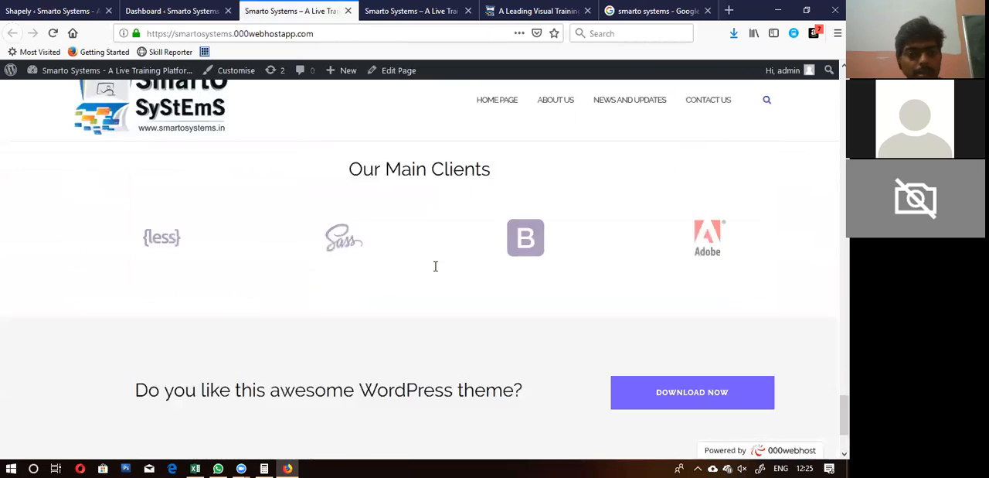
scroll(435, 266, down, 2)
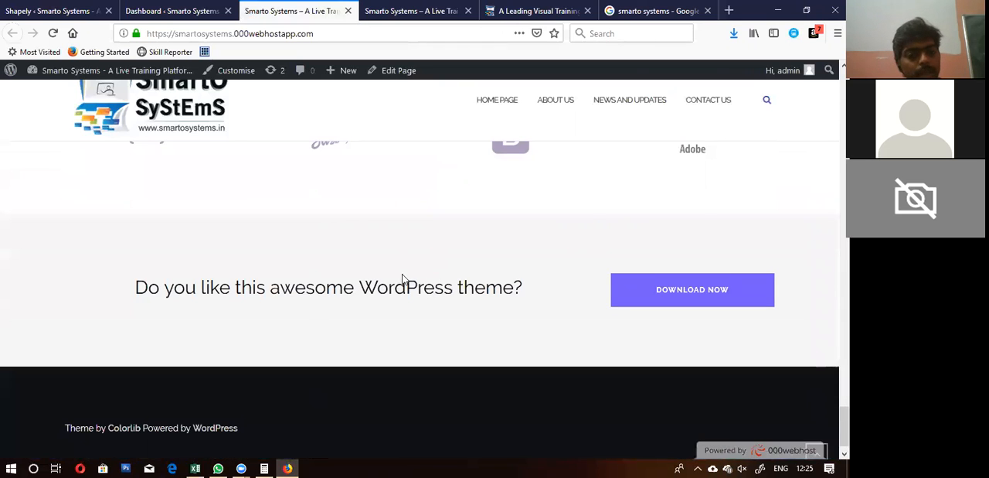
scroll(402, 277, up, 10)
scroll(403, 275, up, 5)
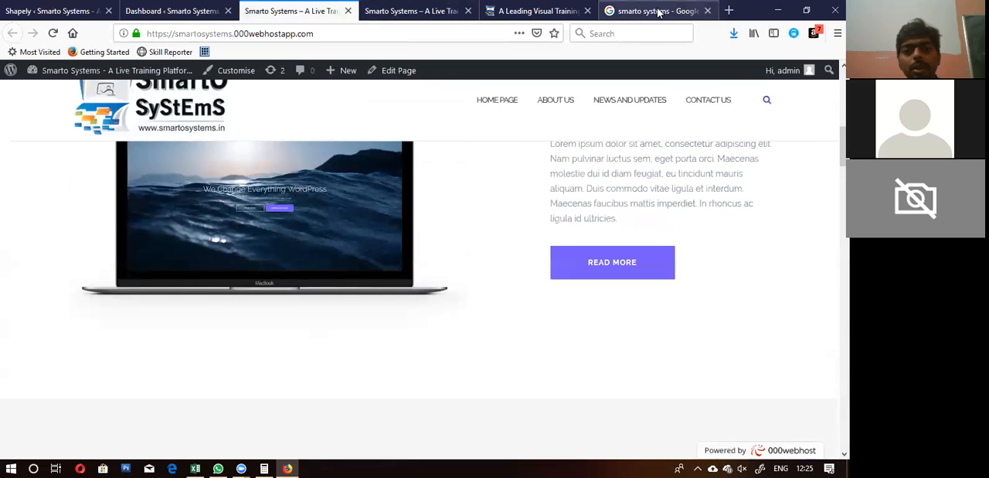
Step: Return to the dashboard, open the installed themes and read the Shapely theme's details, closing them when done
click(172, 10)
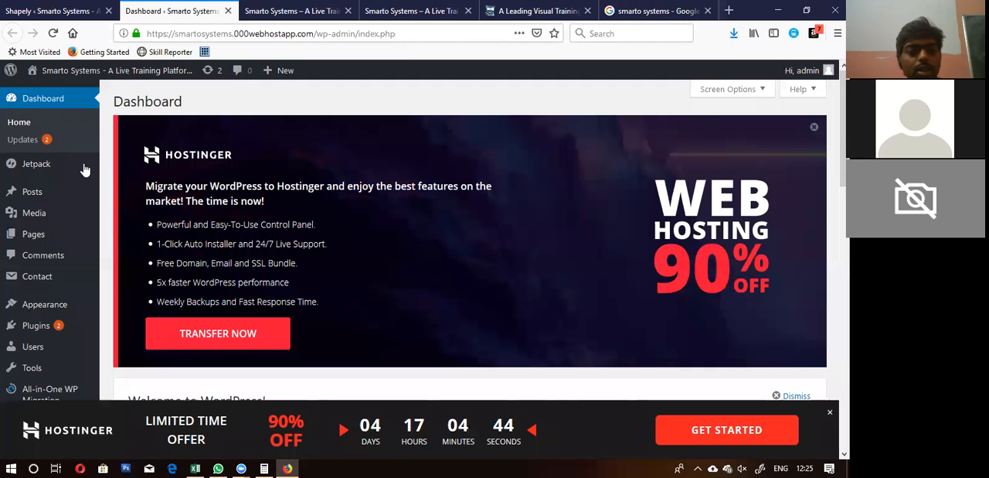
mouse_move(43, 305)
click(125, 309)
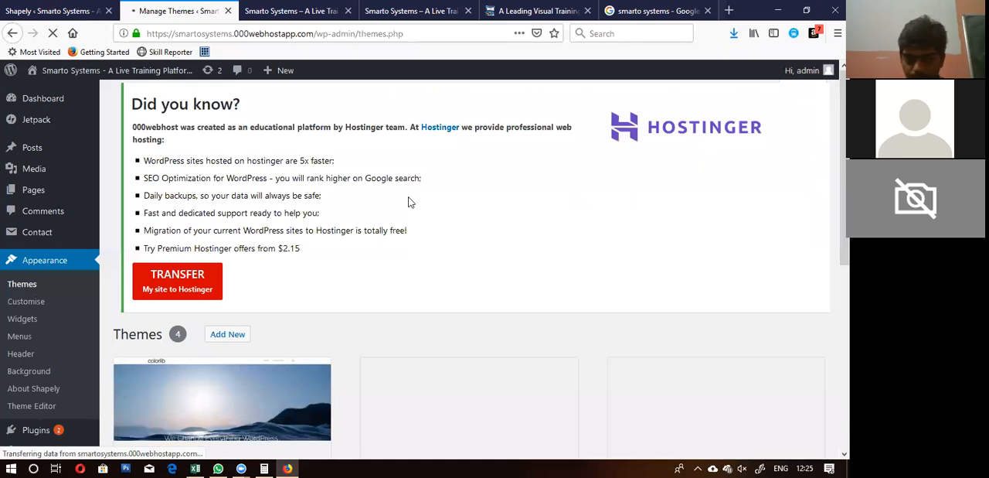
scroll(410, 203, down, 5)
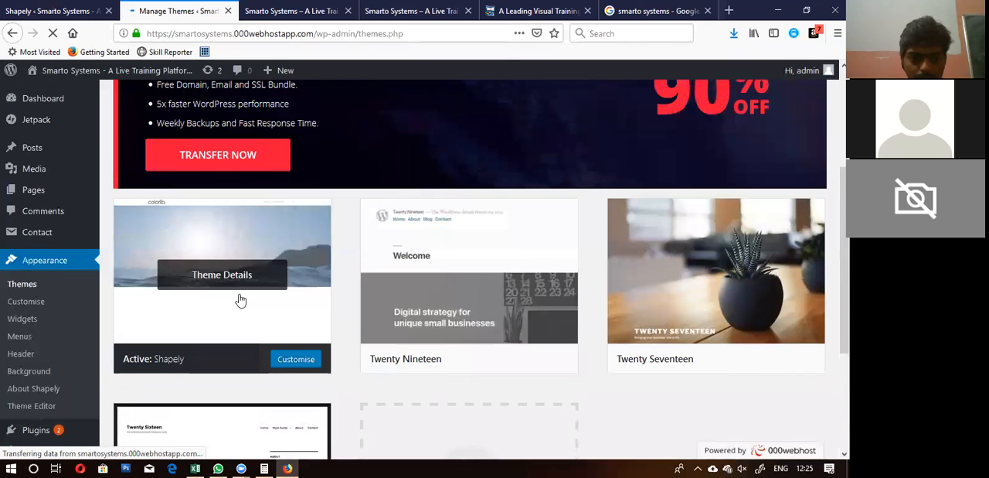
click(217, 280)
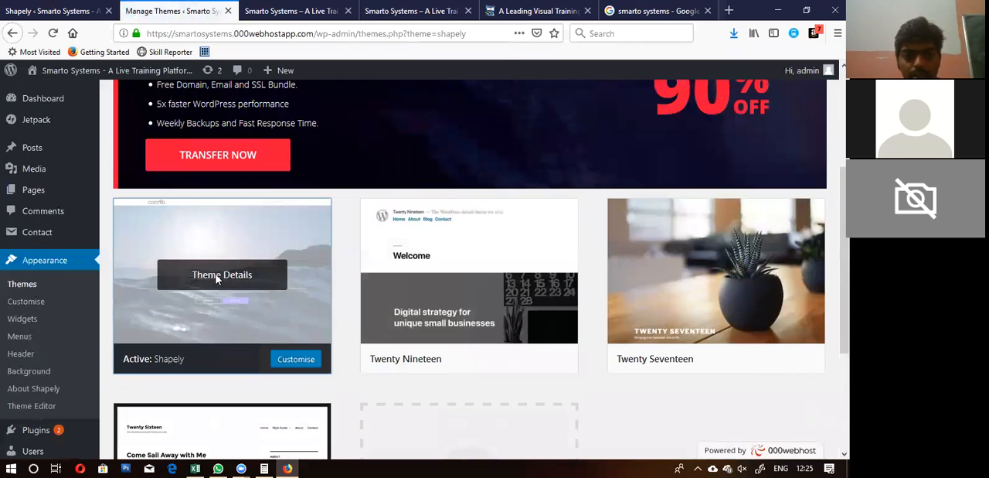
scroll(582, 247, down, 3)
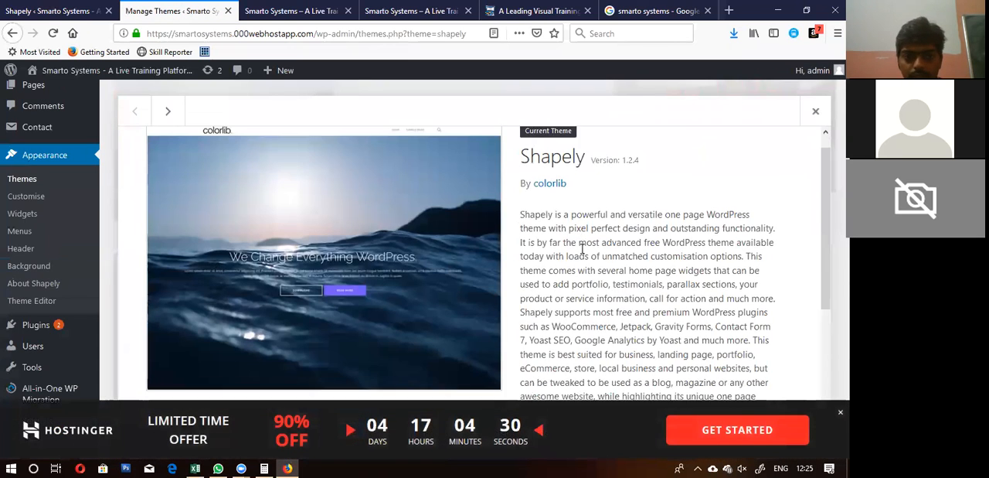
scroll(582, 248, up, 3)
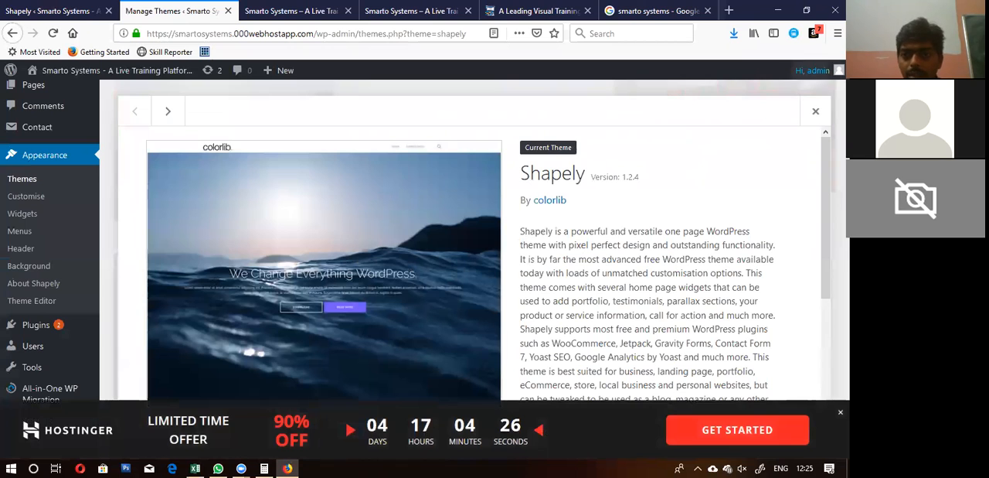
click(816, 111)
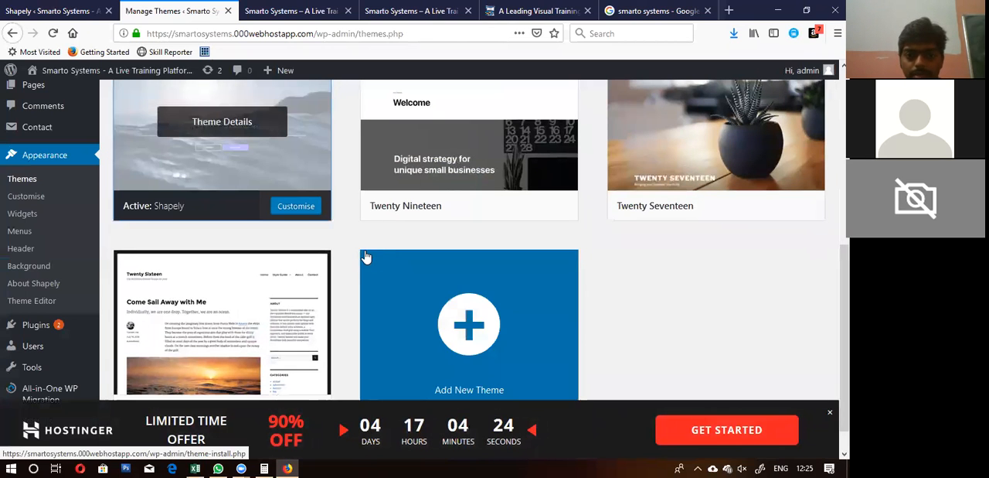
scroll(349, 248, up, 1)
scroll(349, 248, up, 5)
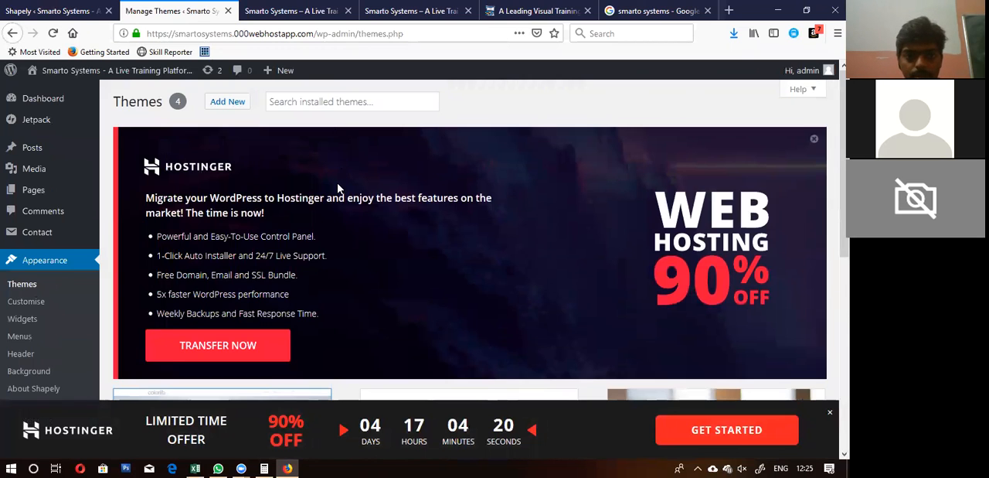
Step: Open the Add Themes page, dismiss the Hostinger advert and browse the featured themes without installing any
scroll(340, 189, down, 5)
click(463, 286)
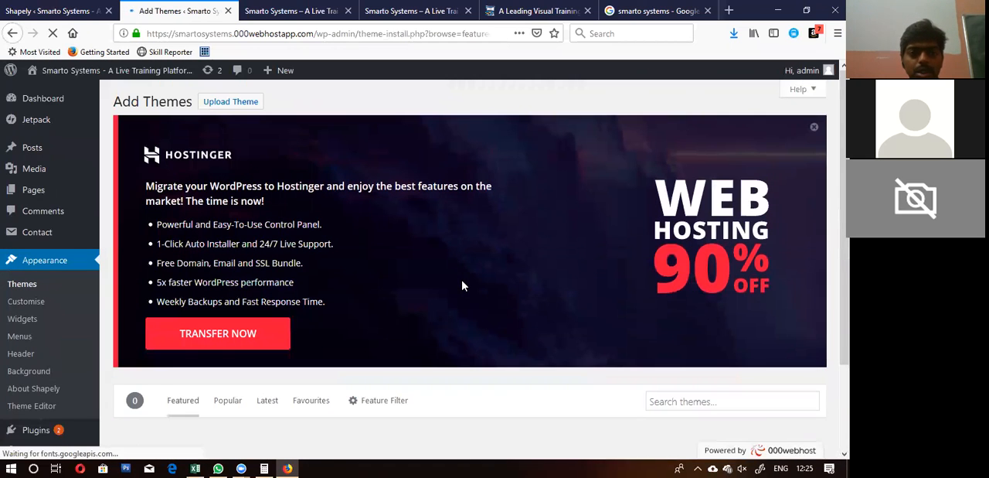
click(816, 130)
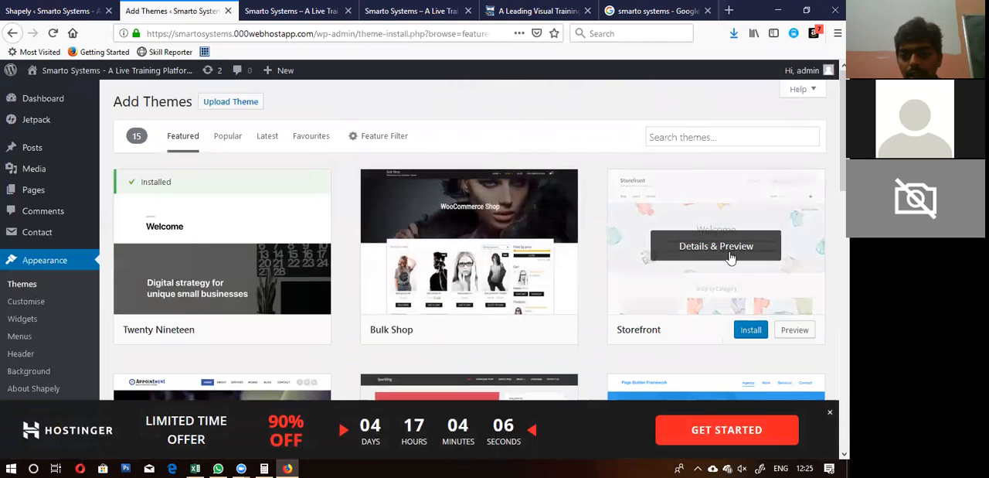
scroll(592, 244, down, 3)
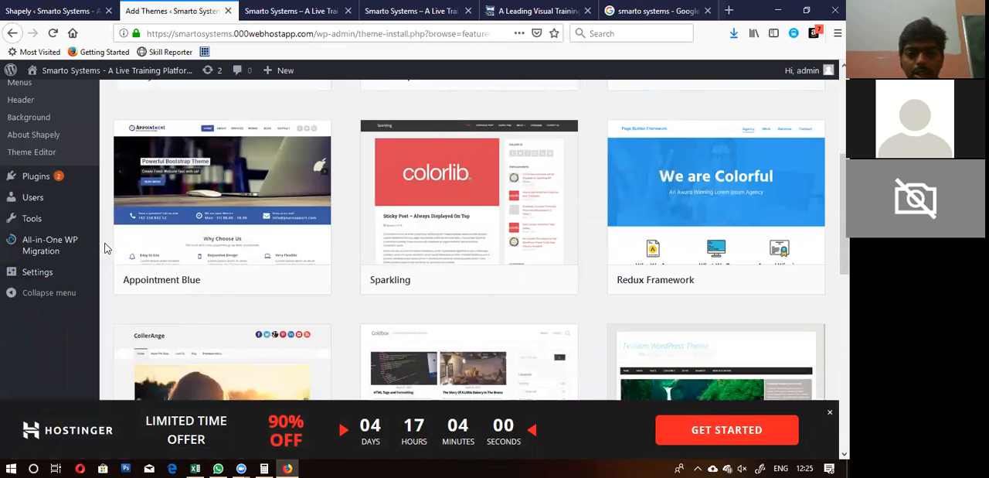
scroll(106, 247, down, 4)
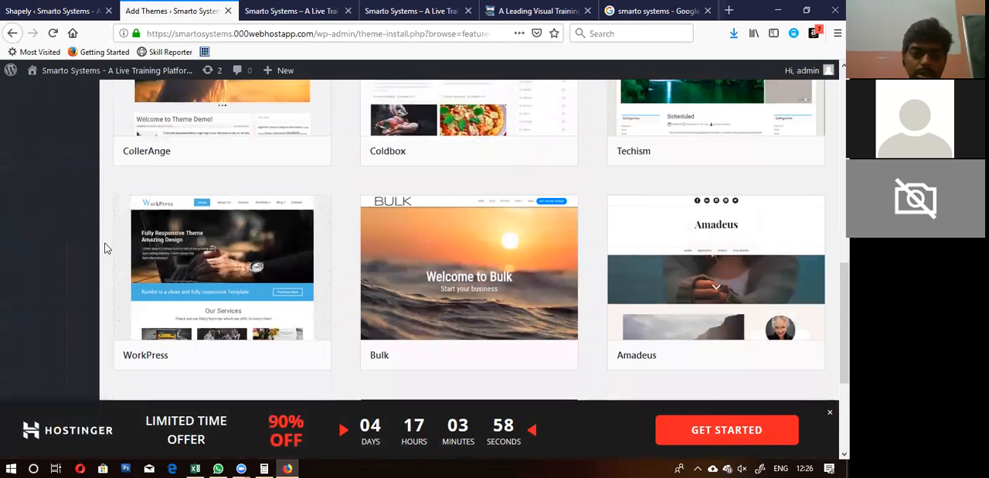
scroll(106, 247, down, 3)
scroll(107, 247, up, 10)
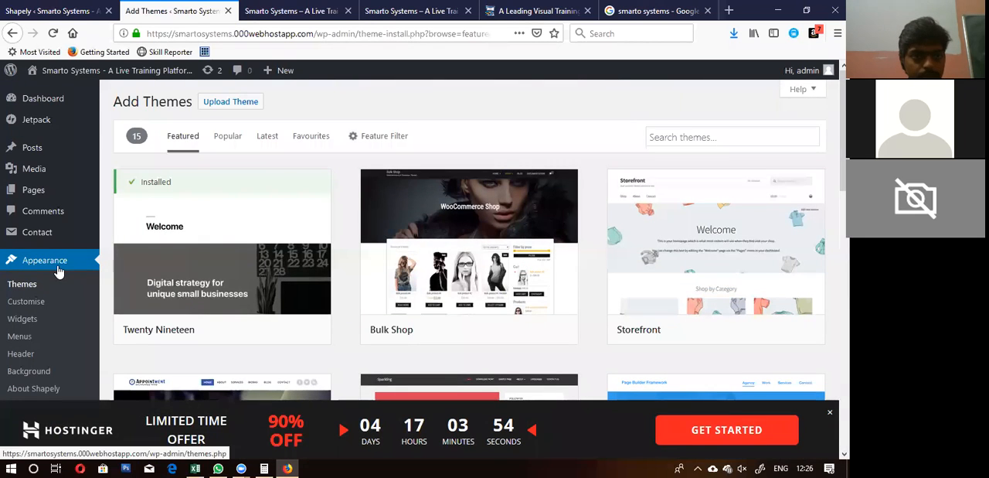
Step: Open the live home page in the page editor, dismiss the hosting offer and examine its title and content area
click(296, 11)
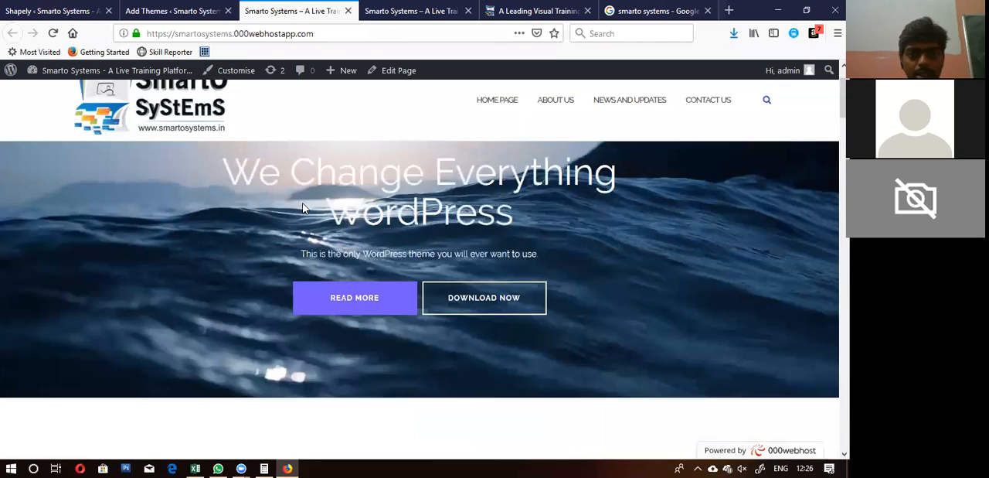
click(395, 70)
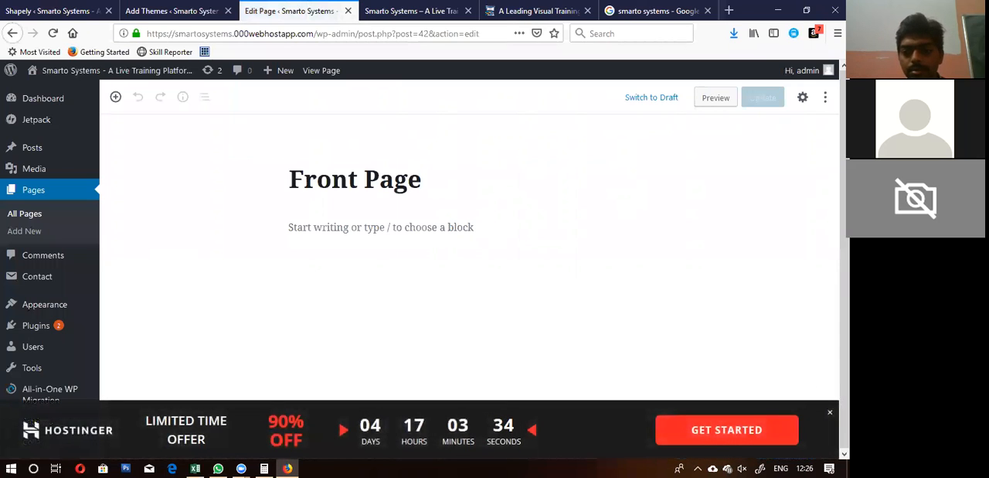
click(829, 412)
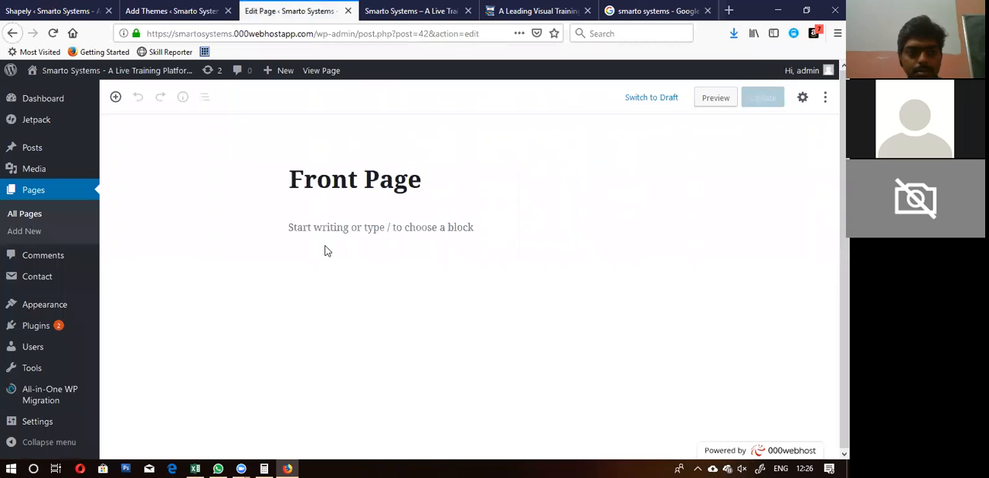
mouse_move(340, 226)
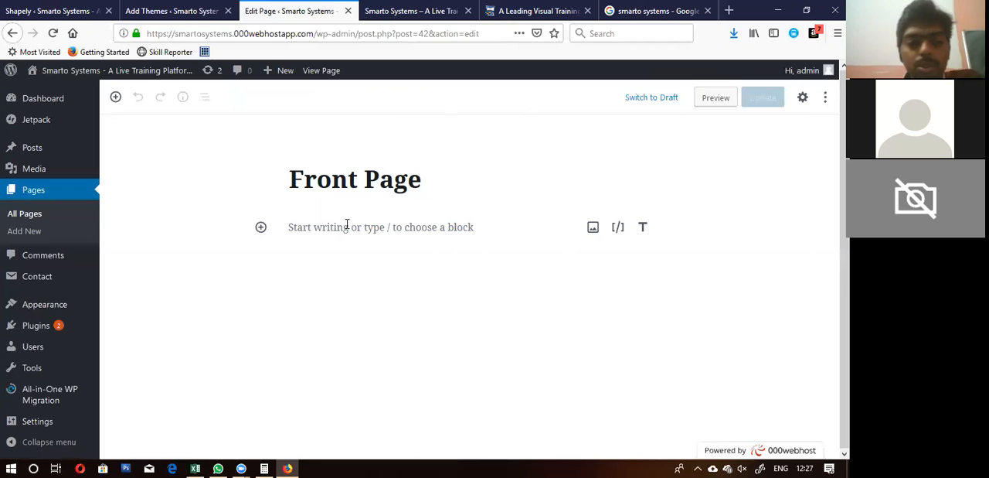
click(343, 169)
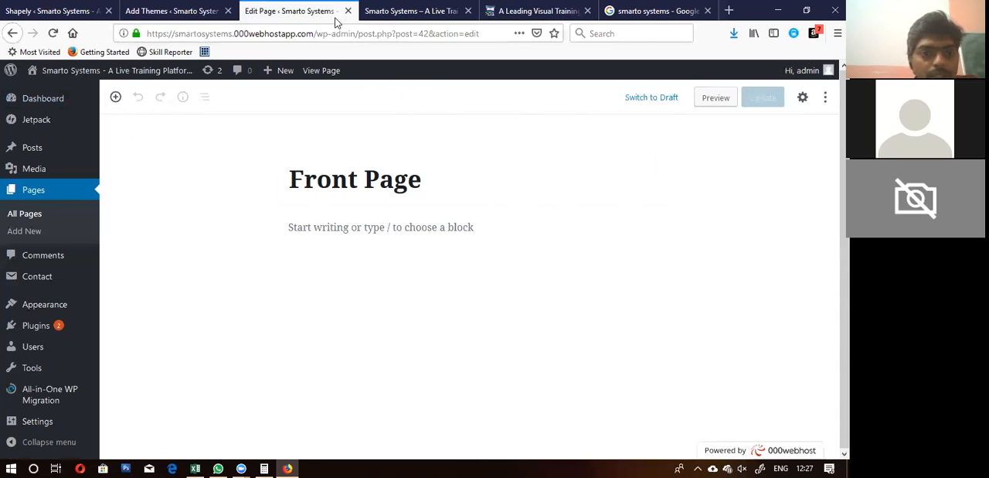
Step: Return to the list of all pages, dismiss the Hostinger advert and open the Front Page in the Customiser
click(32, 217)
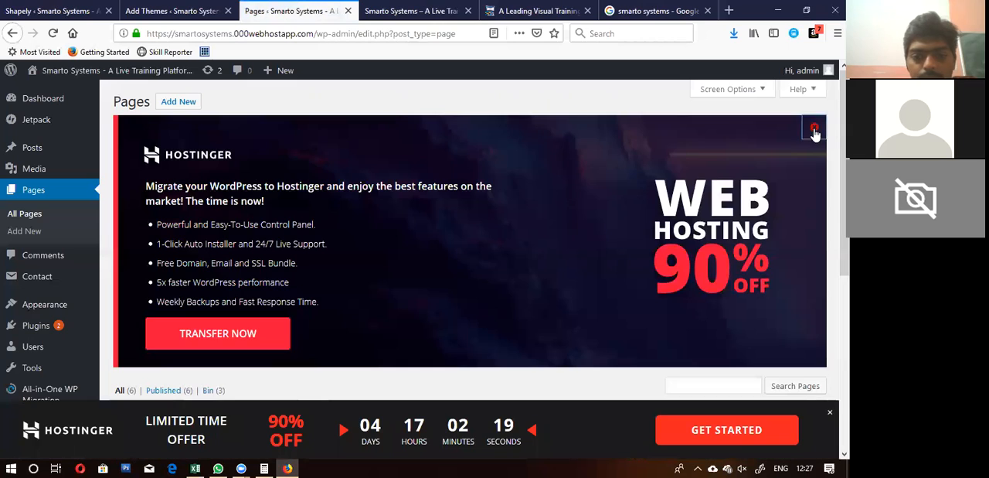
click(814, 127)
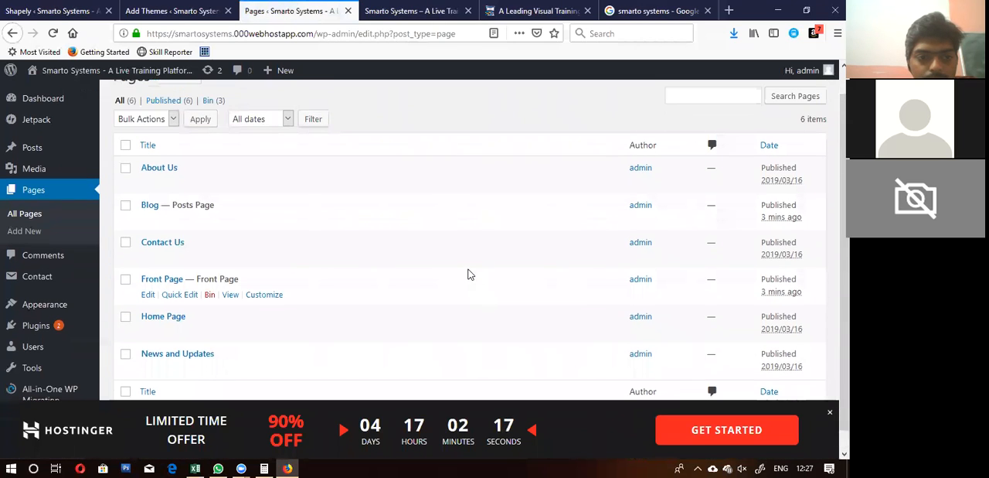
mouse_move(167, 304)
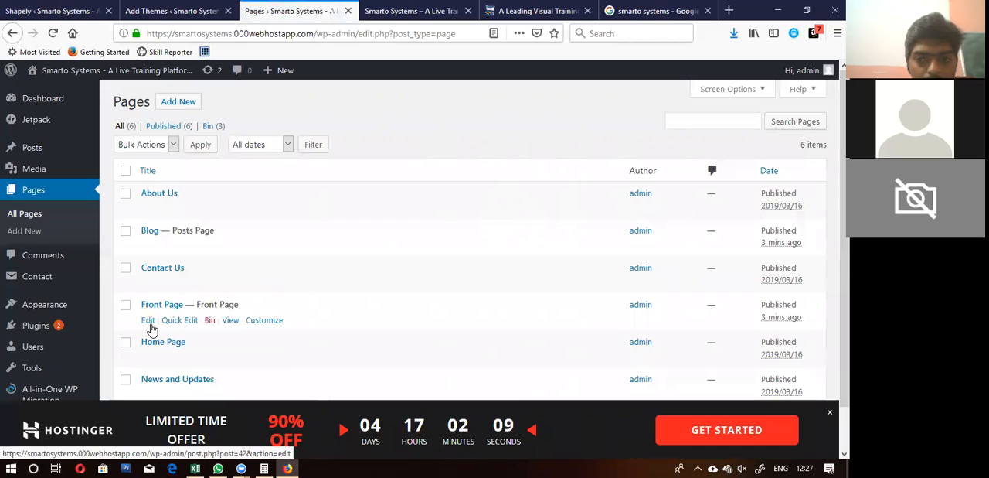
click(265, 325)
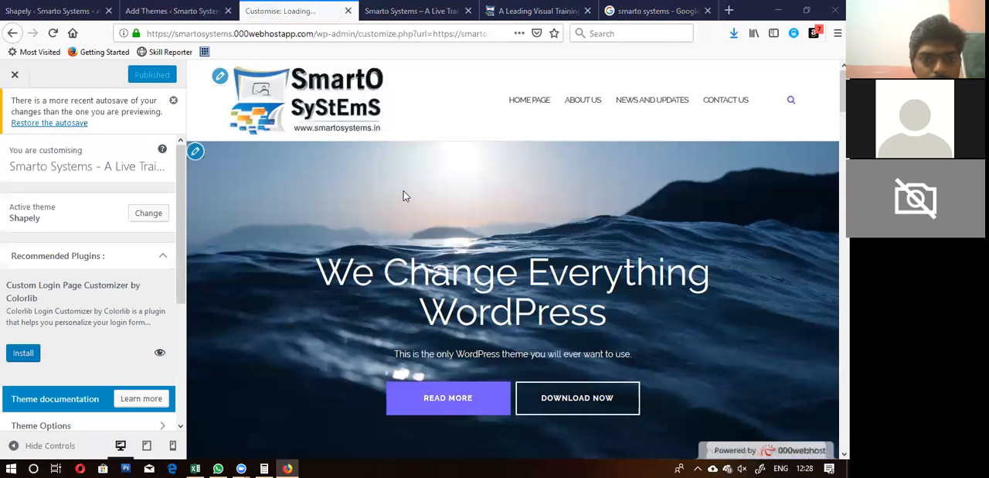
Step: Examine the Front Page preview from the hero banner to the contact section, along with the available customising options
scroll(403, 196, down, 10)
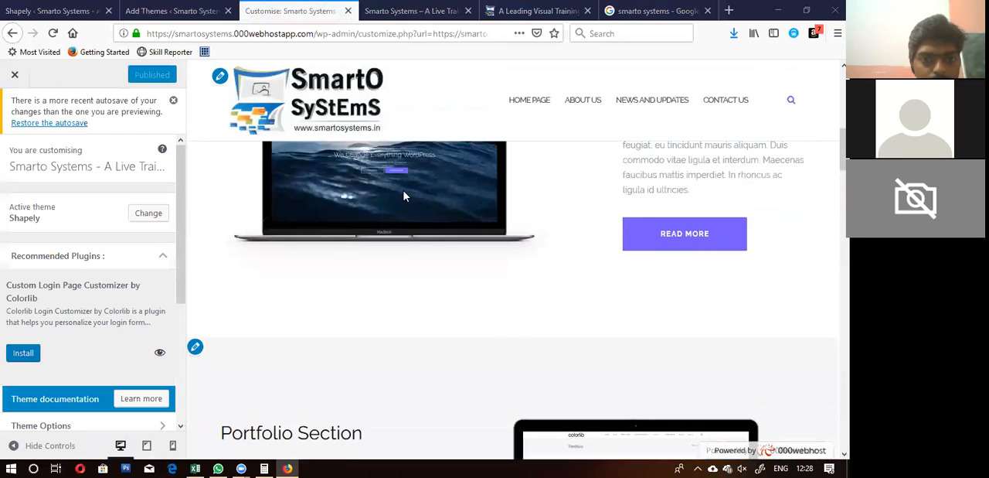
scroll(402, 196, down, 3)
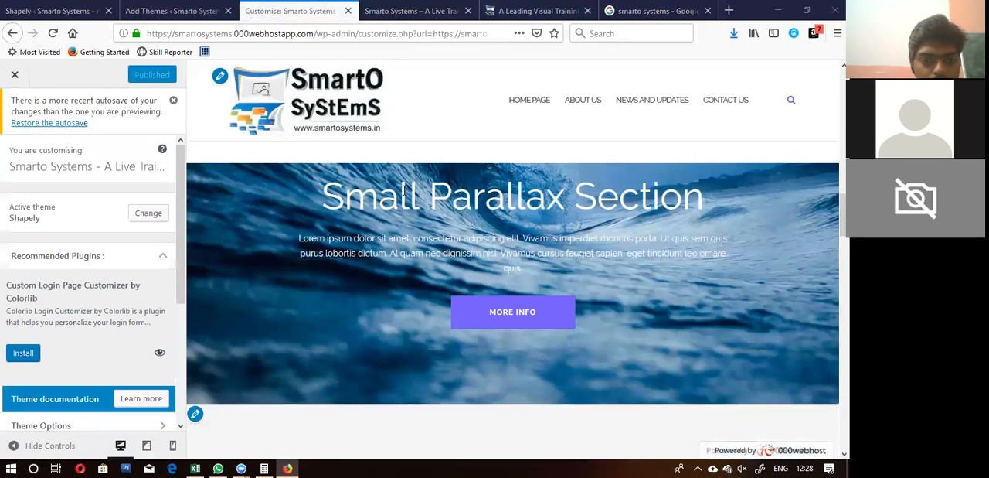
scroll(404, 190, down, 10)
scroll(403, 193, up, 8)
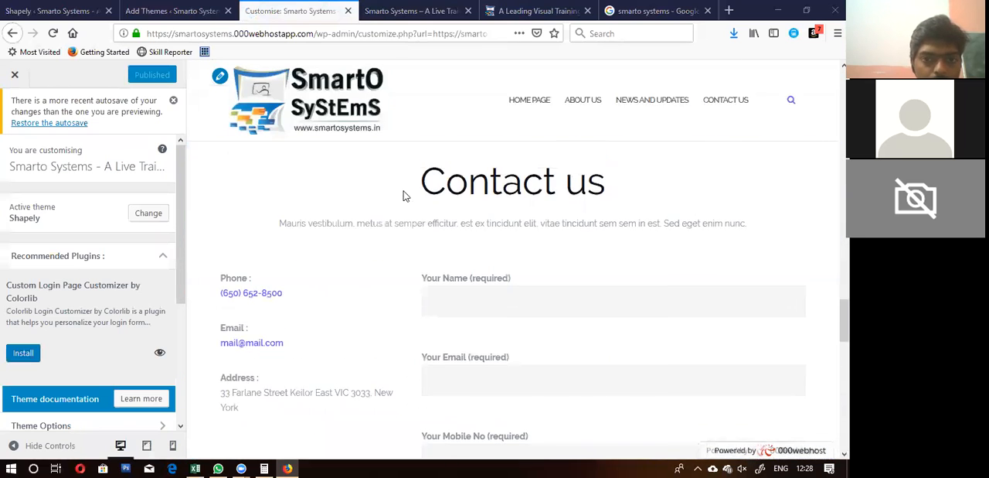
scroll(403, 195, up, 15)
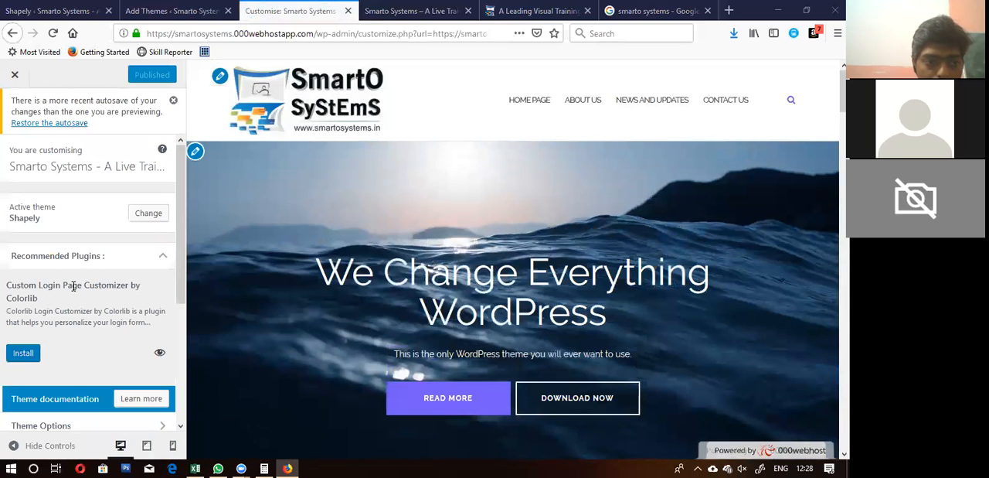
scroll(73, 286, down, 5)
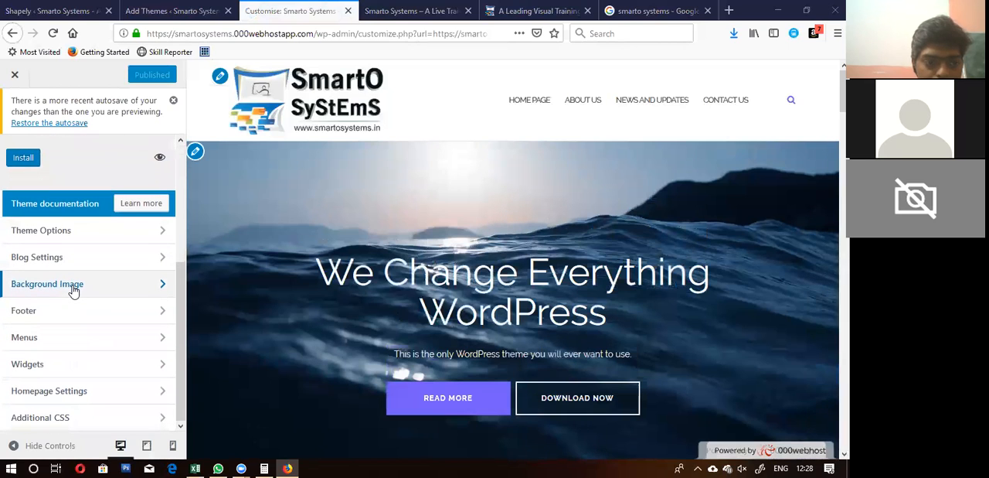
scroll(74, 290, up, 5)
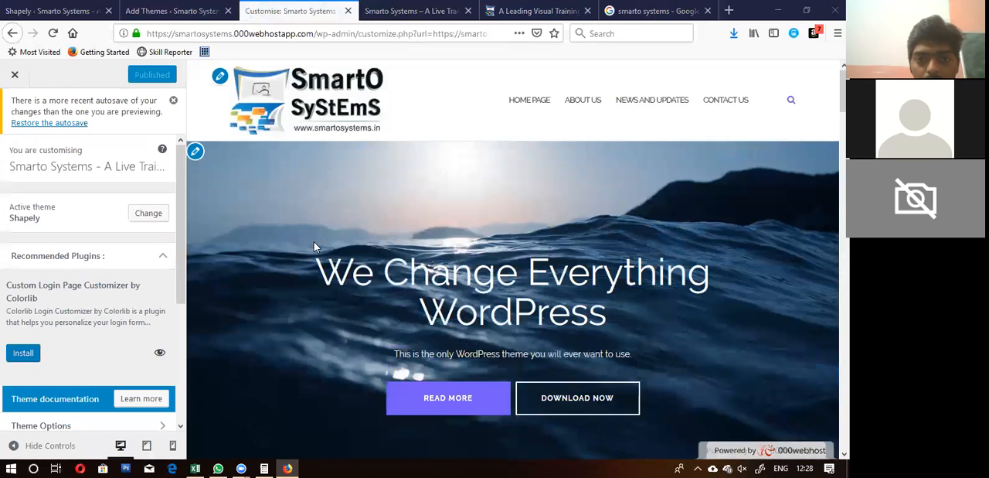
scroll(314, 241, down, 5)
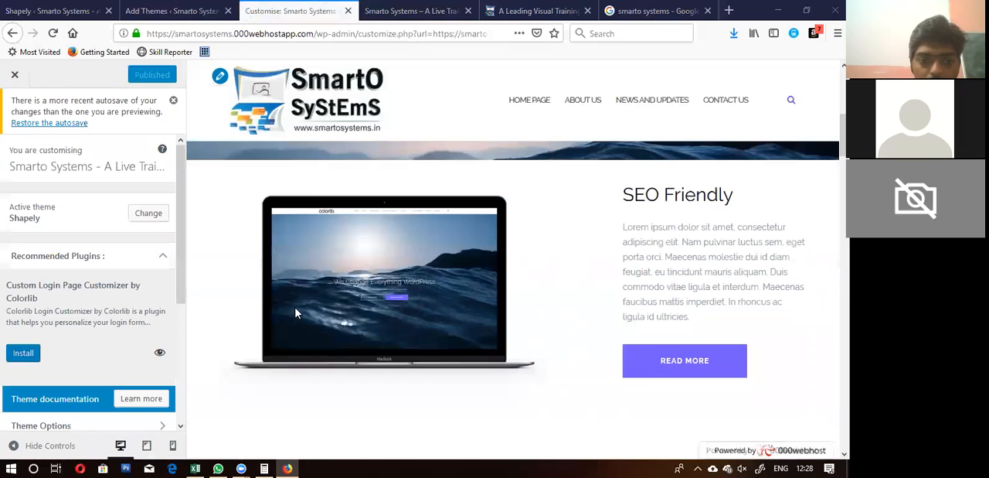
scroll(294, 315, down, 3)
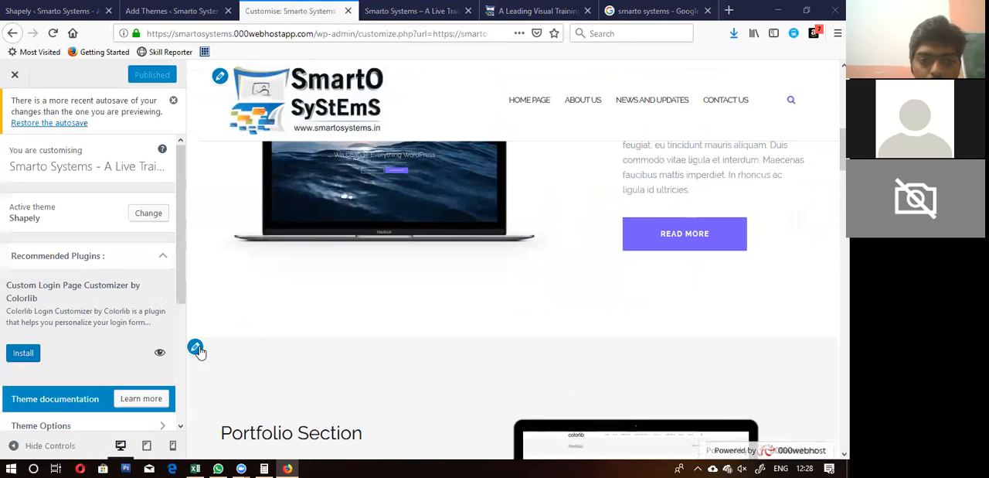
scroll(401, 270, up, 8)
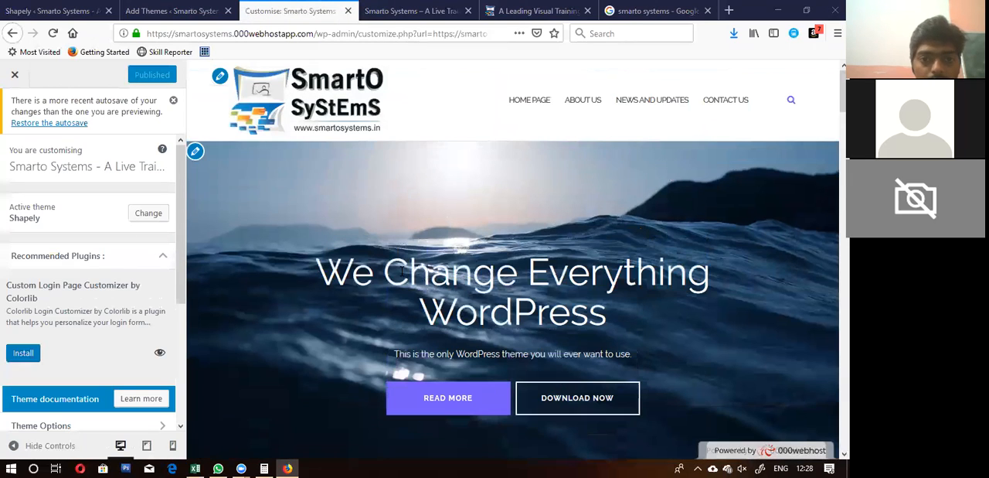
Step: Open the hero banner's parallax section settings from the preview and look over the Home Page widget list
click(196, 152)
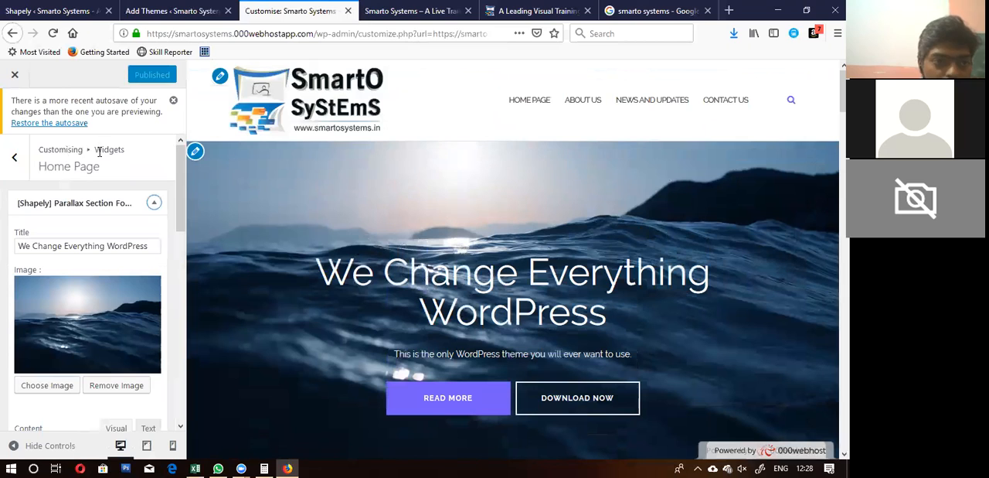
scroll(87, 275, down, 8)
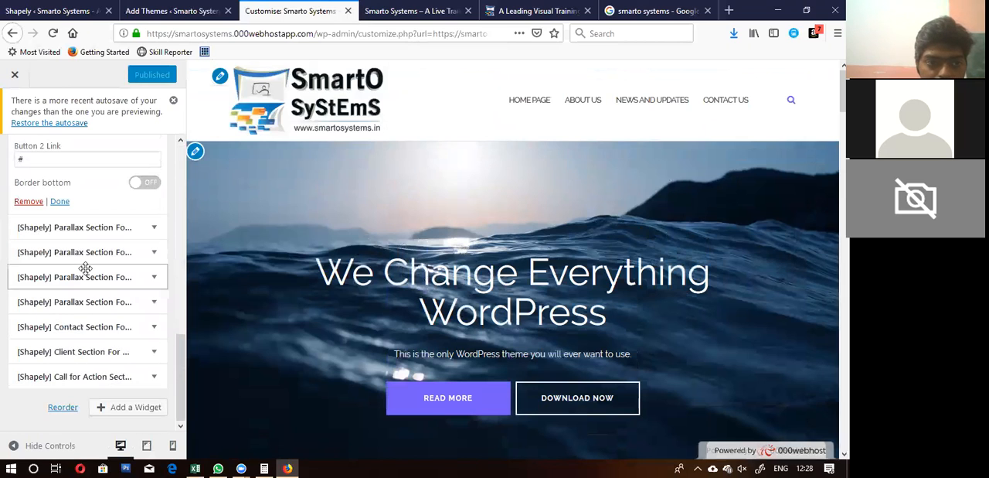
scroll(85, 268, up, 8)
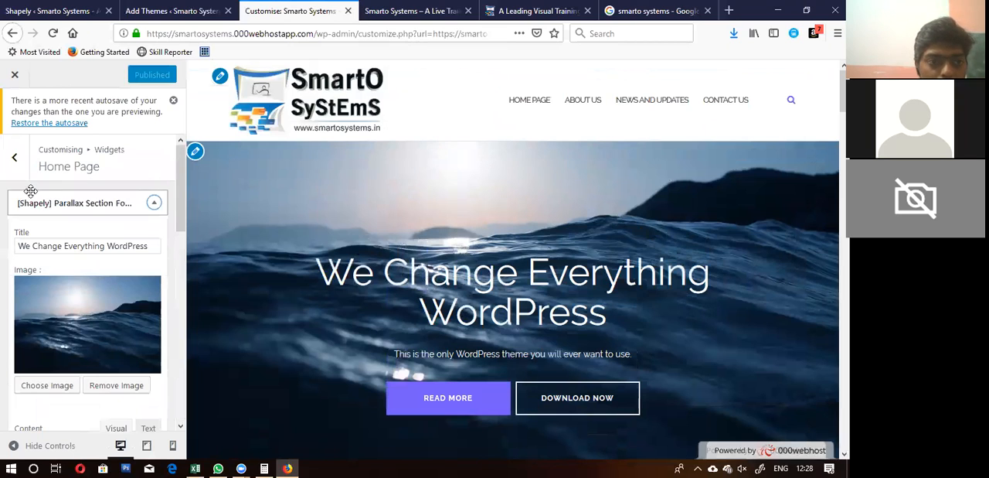
Step: Review the theme's home page and footer widget areas, ending in the Home Page area
click(14, 157)
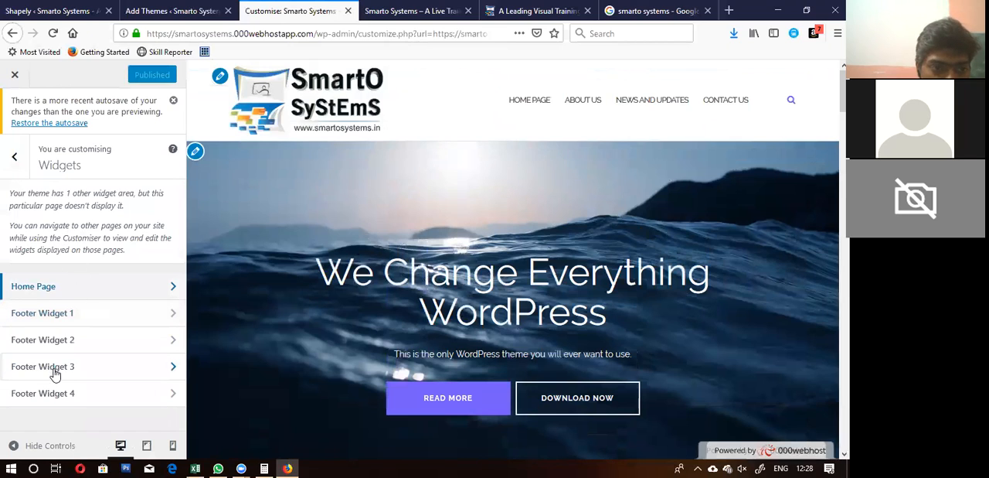
click(55, 286)
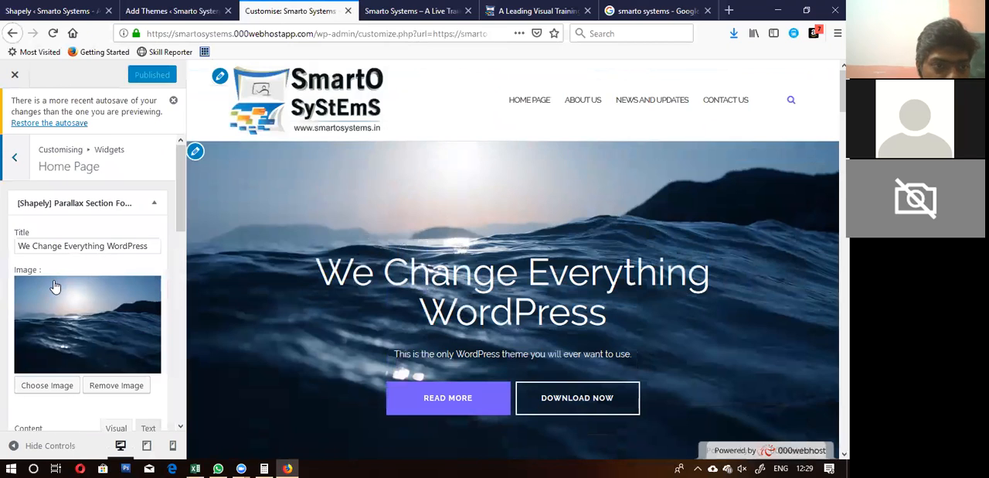
click(15, 157)
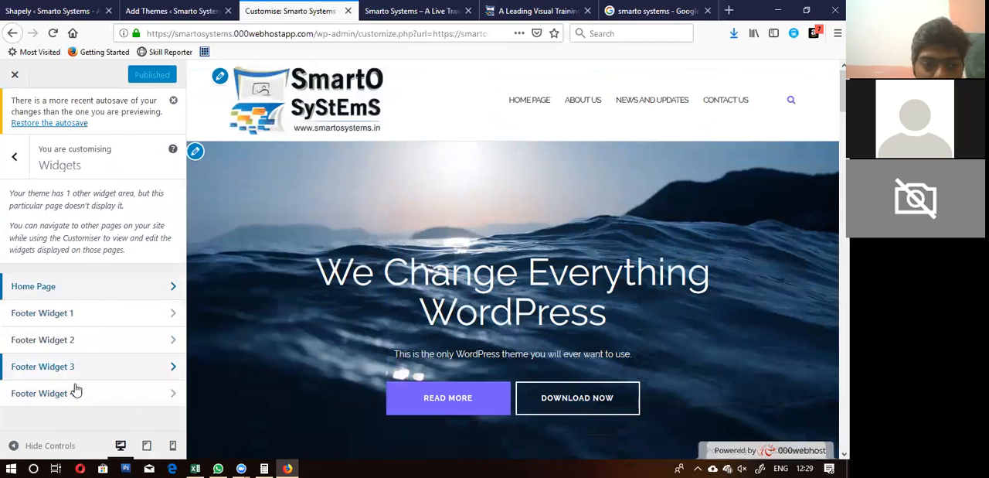
click(91, 288)
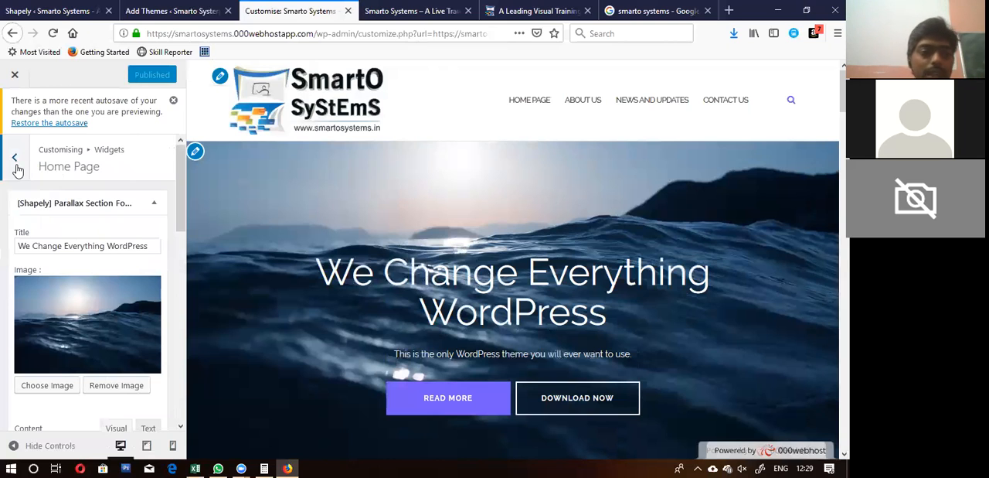
click(16, 164)
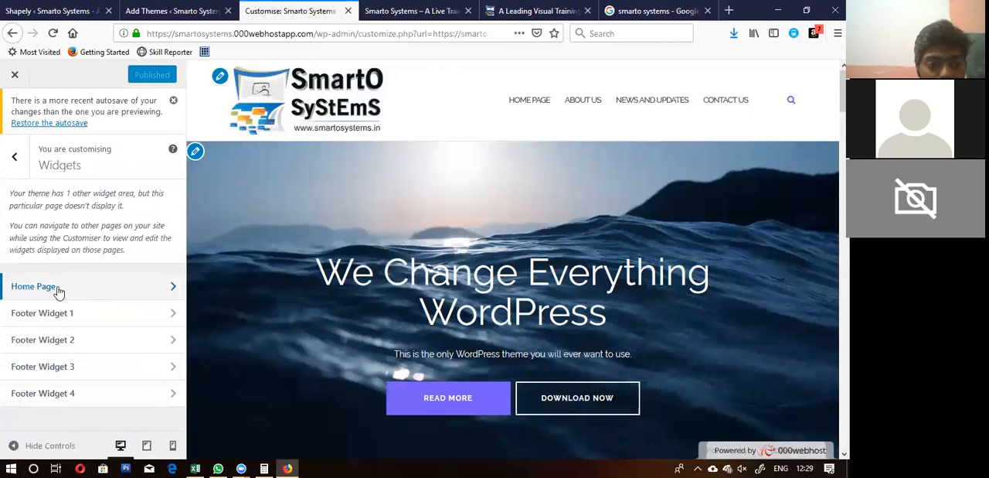
click(59, 293)
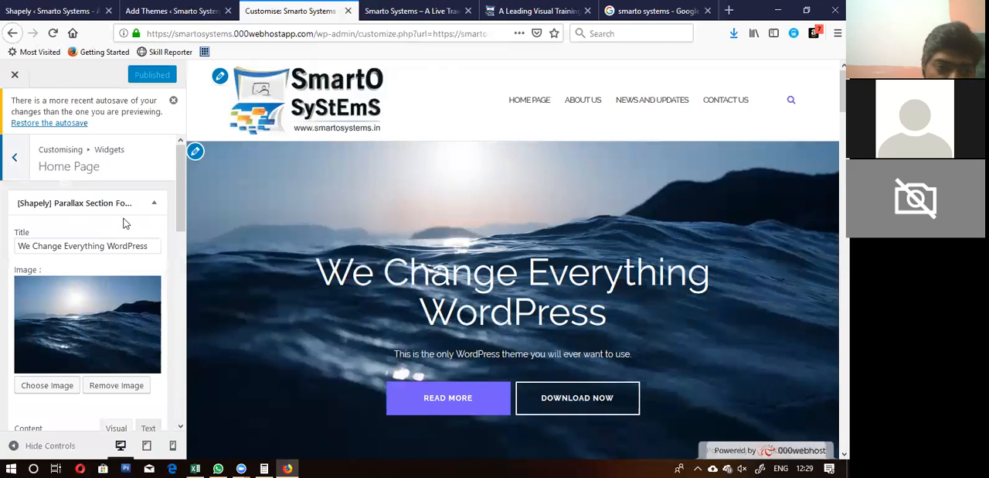
Step: Examine the text, image position and button settings of the Home Page's parallax section widgets, expanding them one after another
scroll(126, 224, down, 3)
scroll(124, 224, down, 4)
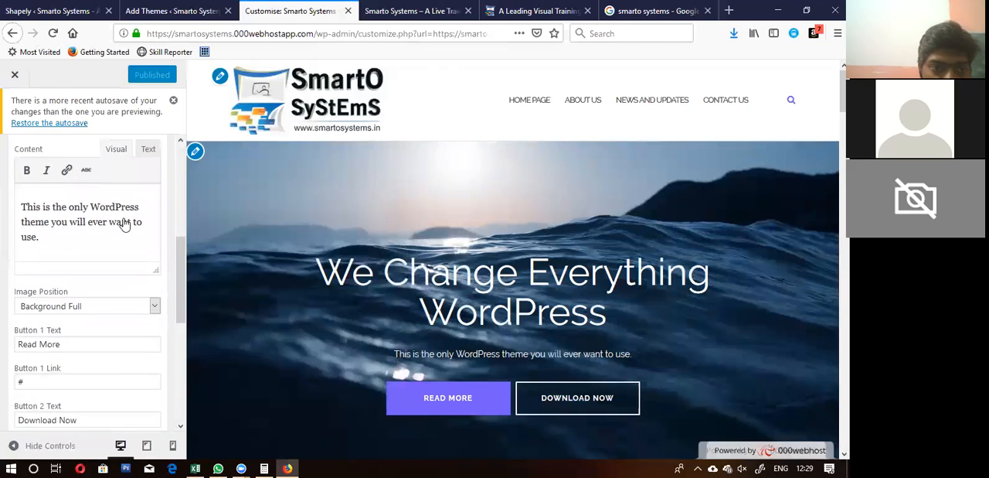
scroll(123, 219, down, 2)
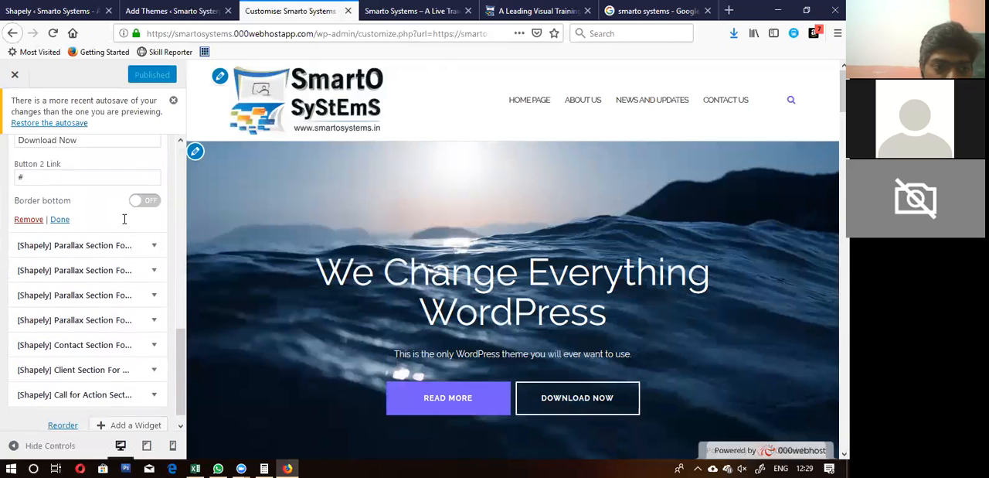
scroll(122, 221, up, 4)
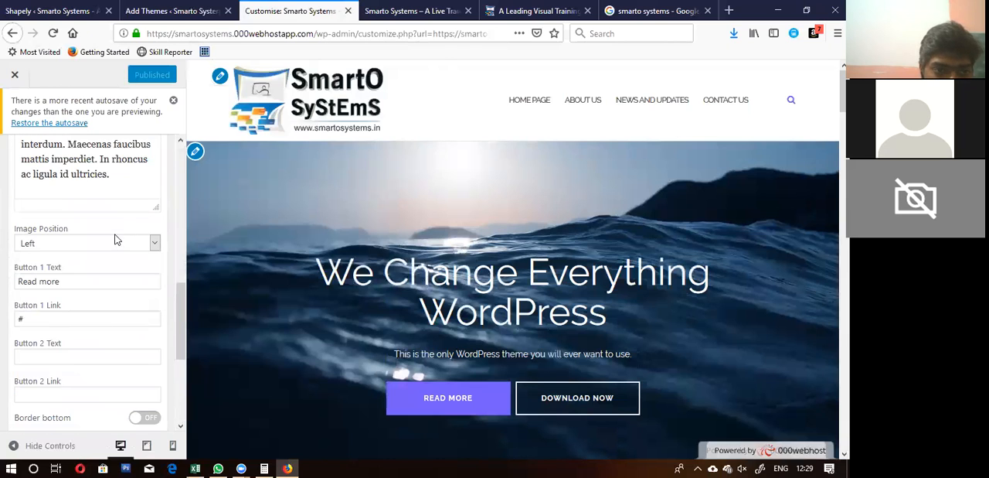
scroll(89, 287, down, 2)
scroll(89, 286, down, 1)
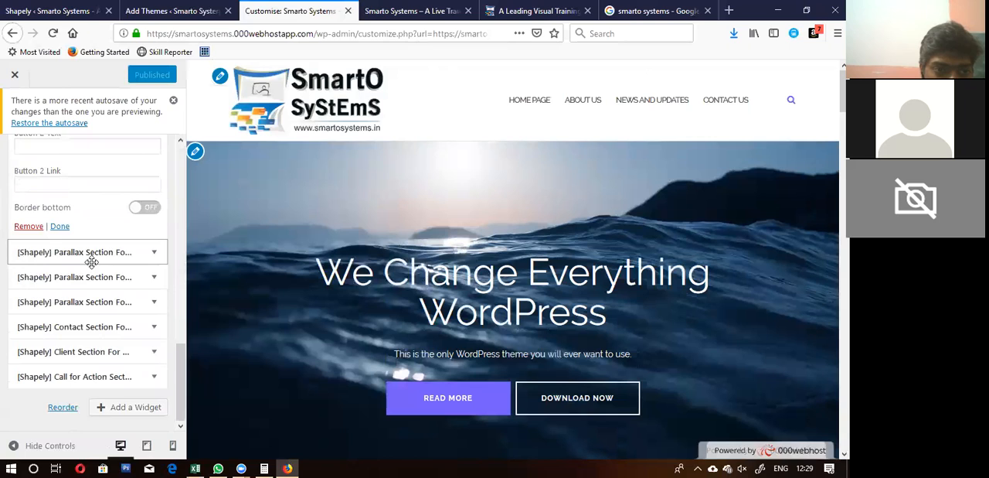
scroll(91, 262, up, 3)
scroll(92, 263, down, 3)
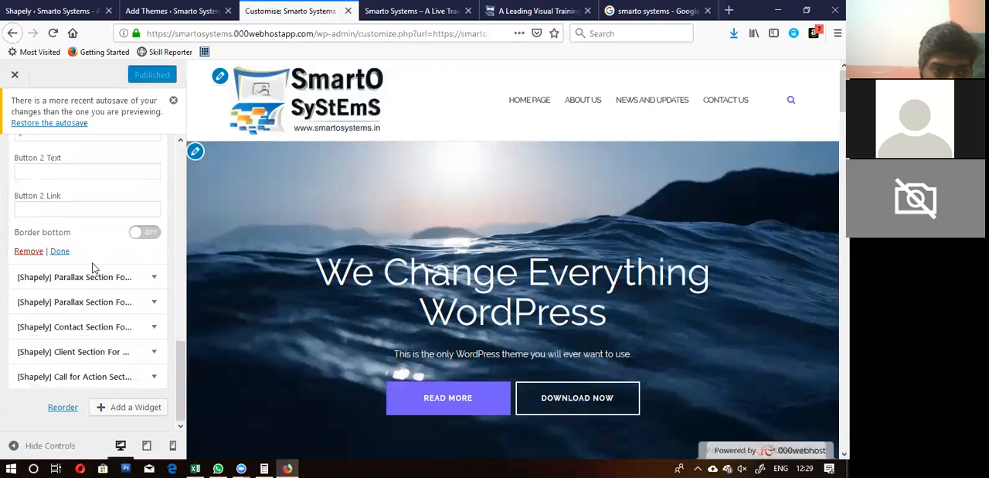
scroll(91, 272, up, 10)
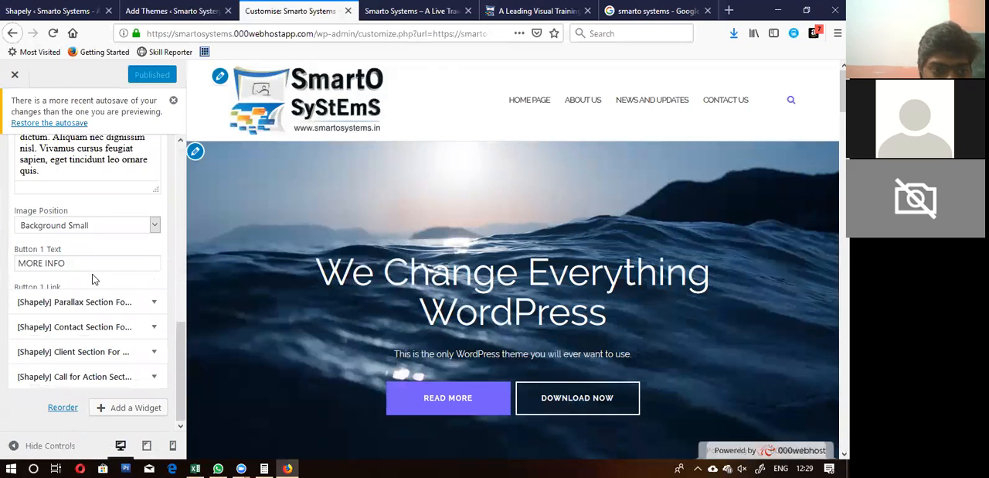
scroll(93, 272, up, 3)
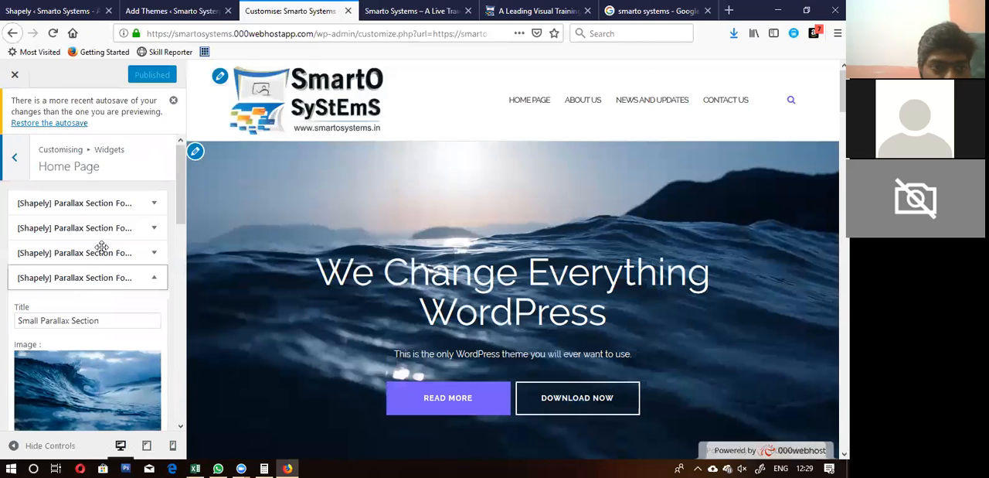
Step: Replace the image of the "We Change Everything WordPress" parallax section with maxresdefault-1.jpg from the Media Library
click(134, 204)
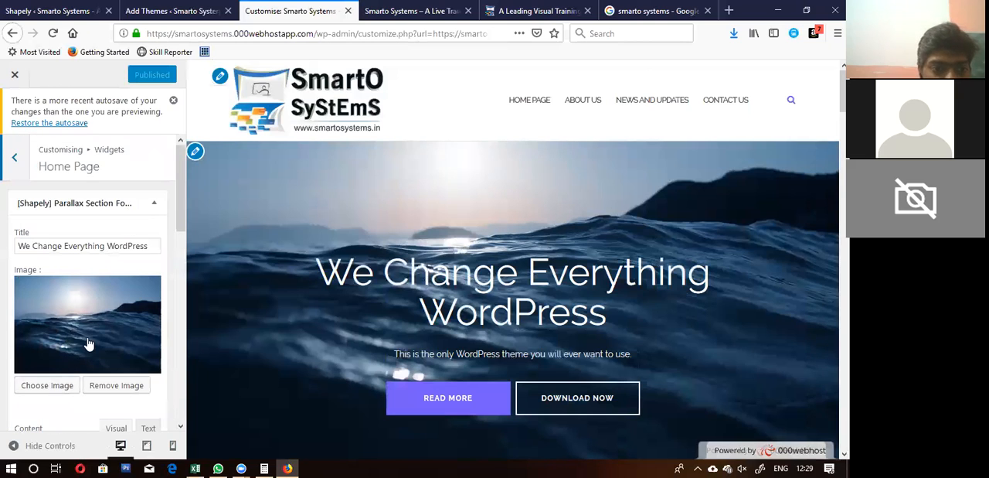
click(47, 386)
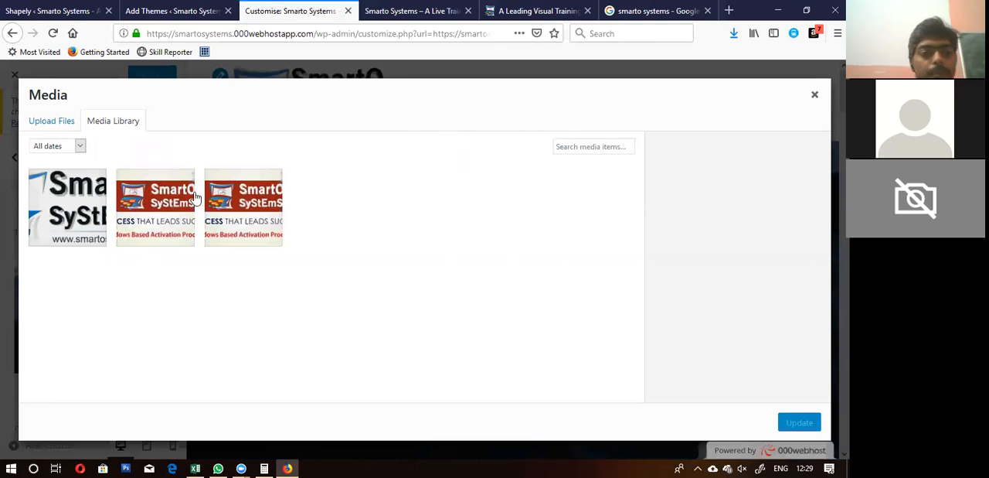
click(144, 216)
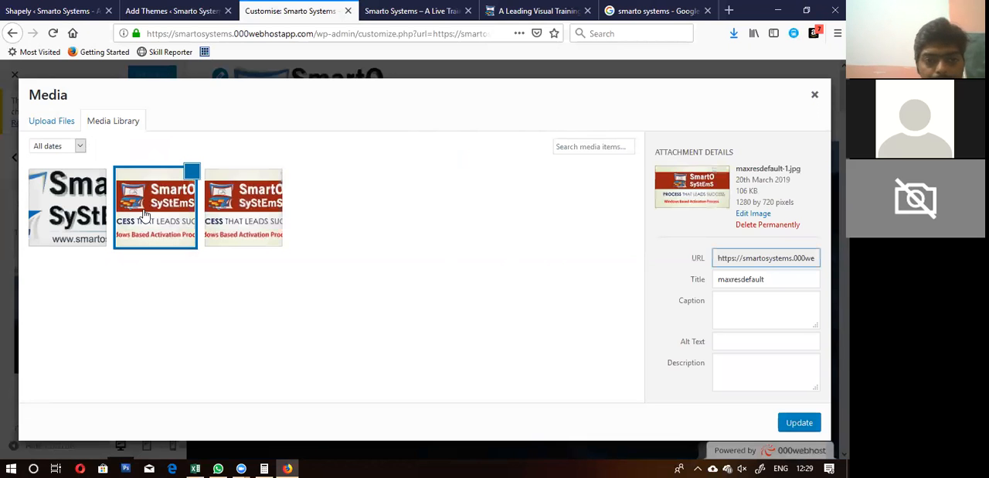
click(799, 423)
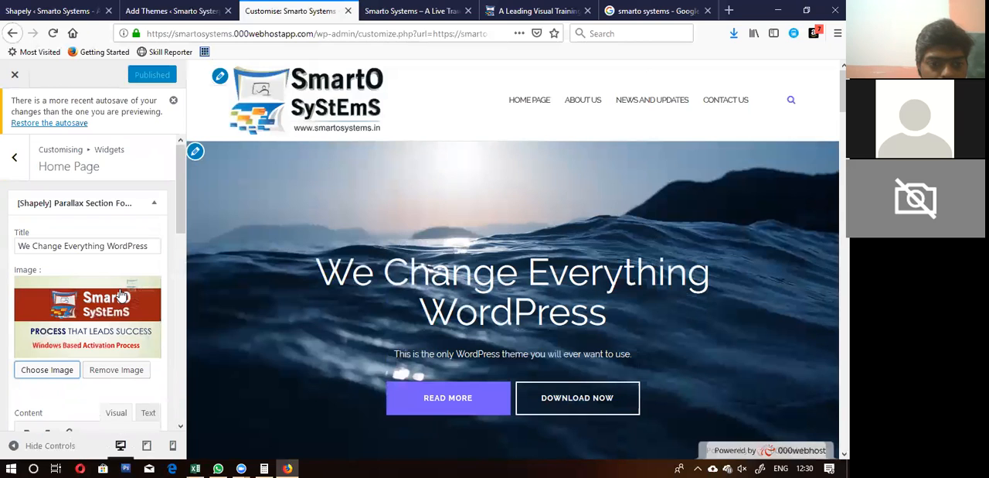
Step: Replace the parallax section's content text with "Smarto Systems is India's No 1 Visual Training Provider"
scroll(121, 296, down, 3)
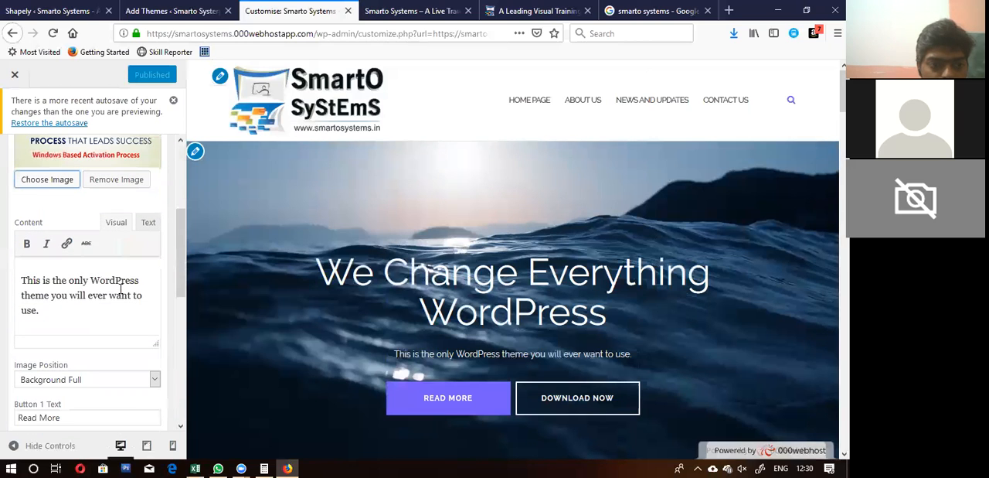
click(57, 284)
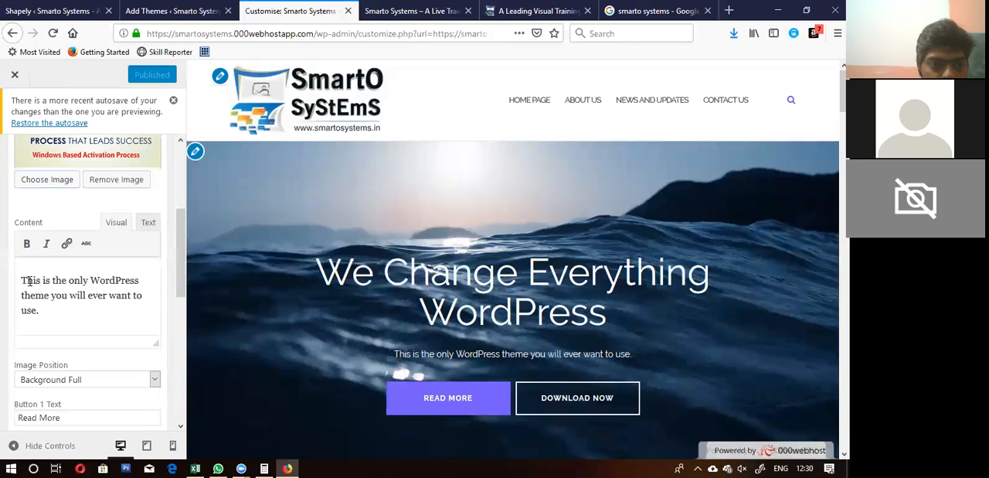
drag(21, 280, 80, 320)
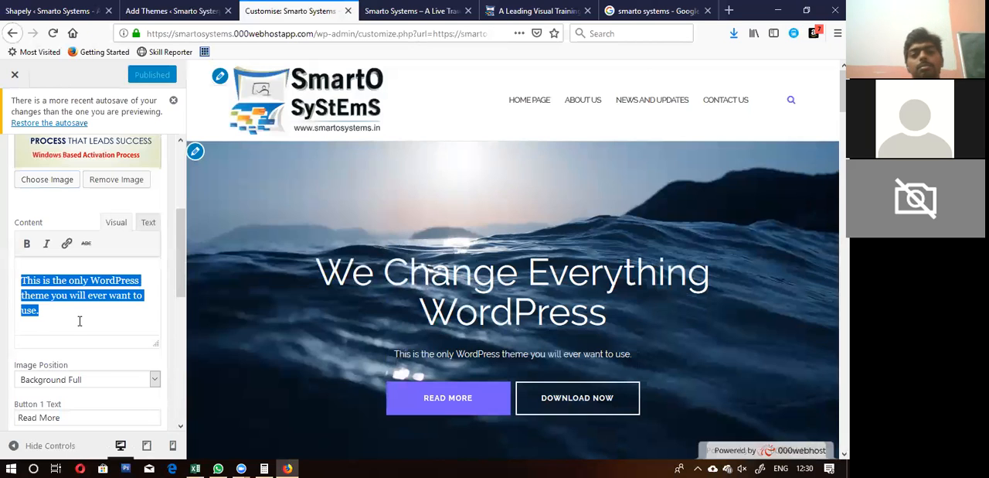
text(Smarto)
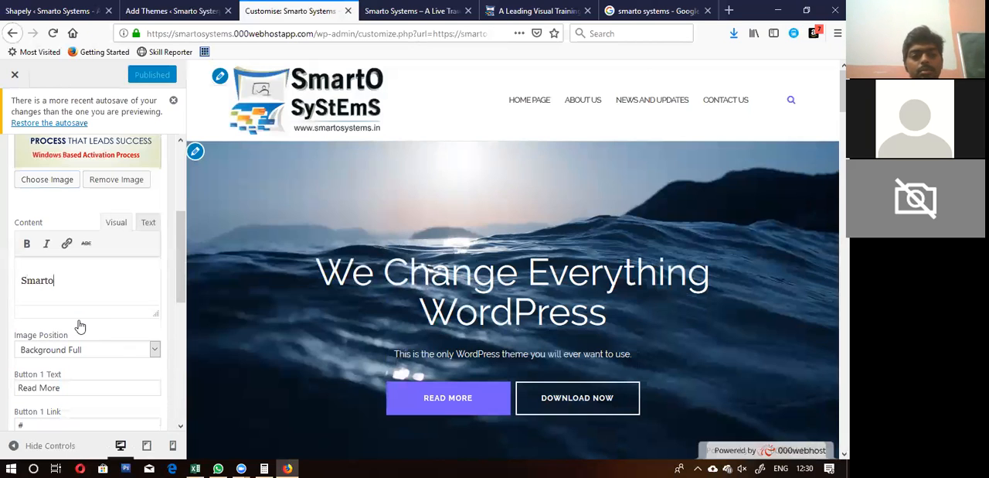
text( Systems is)
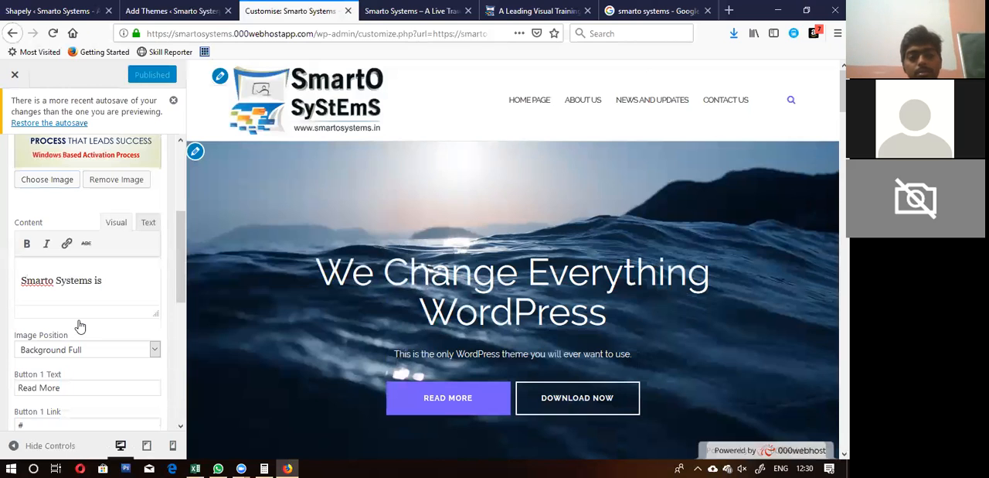
text( India)
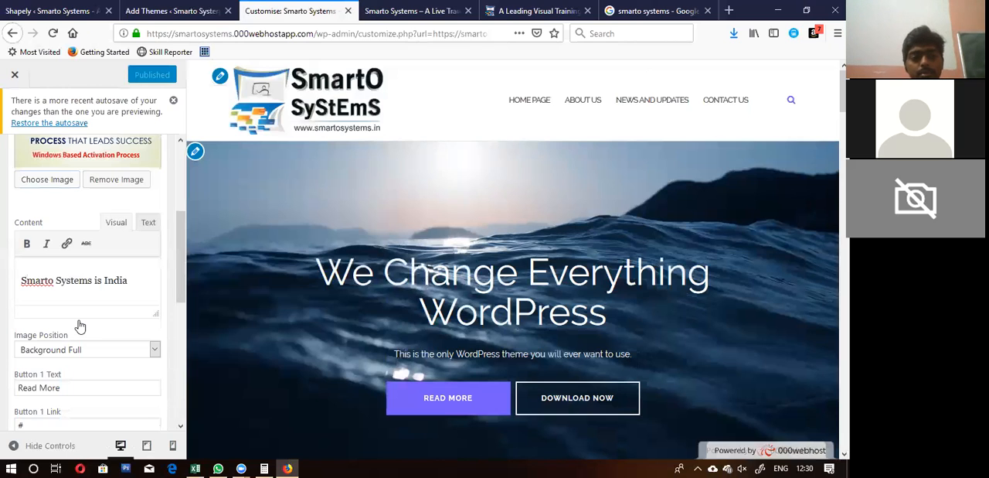
text('s No )
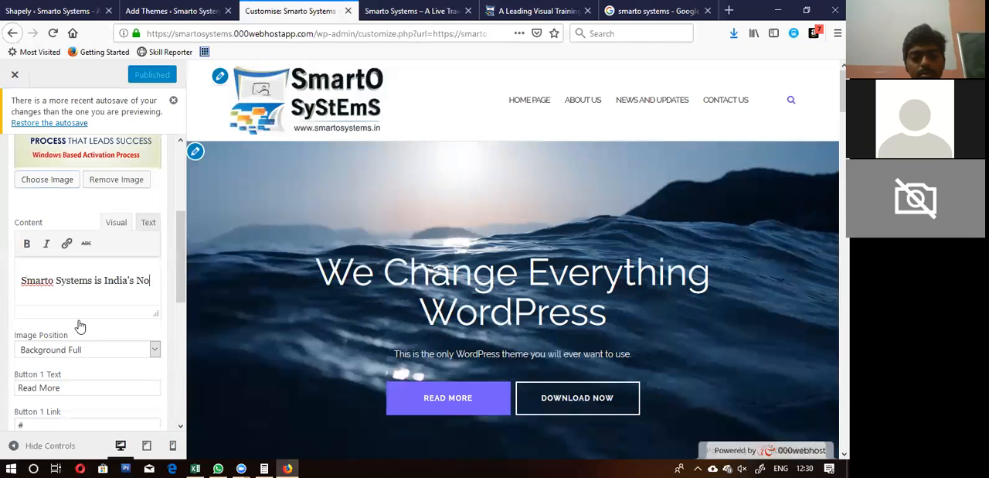
text(1 Vis)
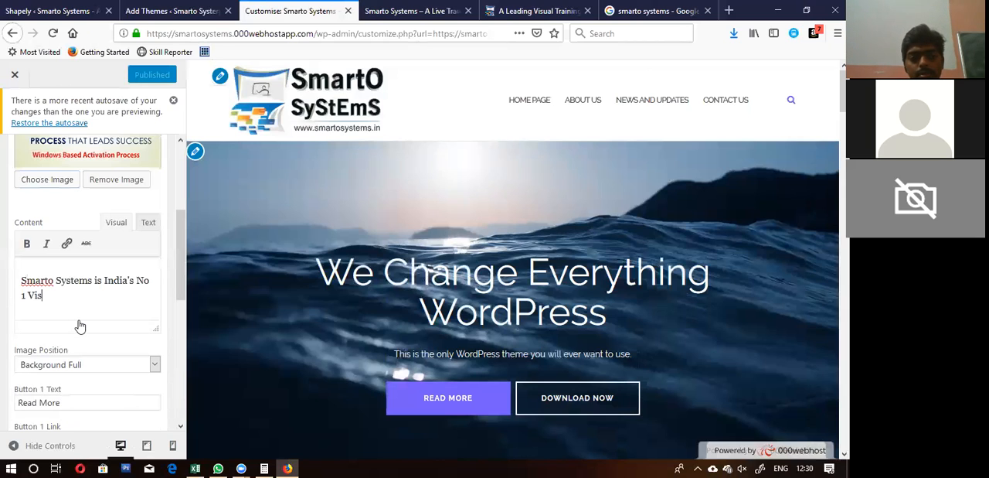
text(rainine)
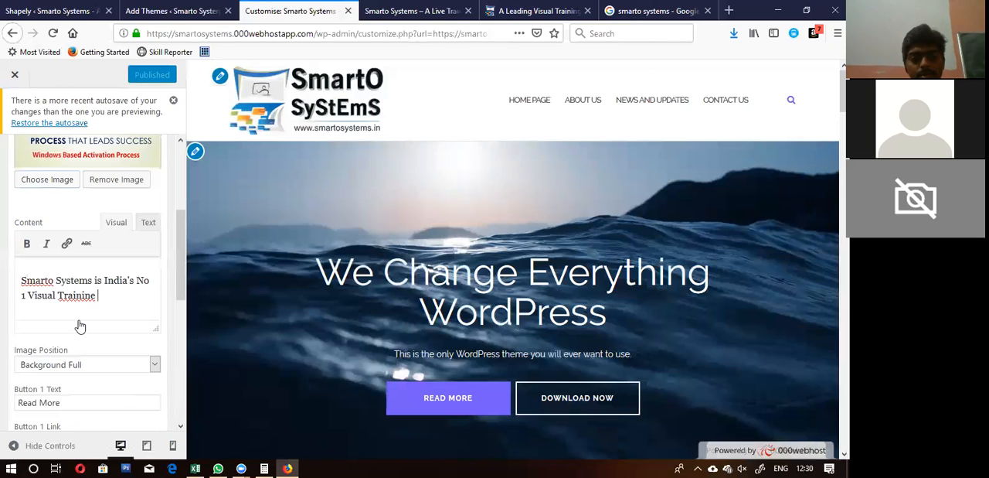
key(BackSpace)
key(BackSpace)
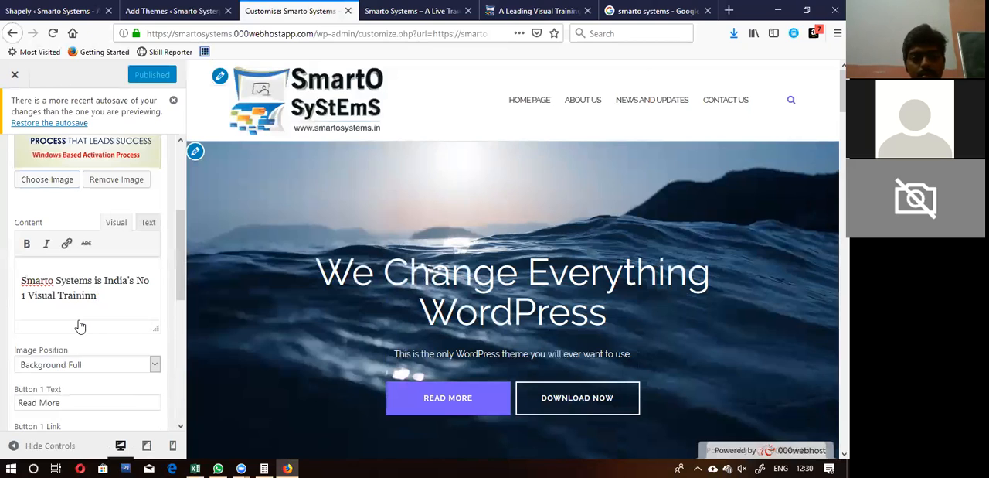
text(g Provider)
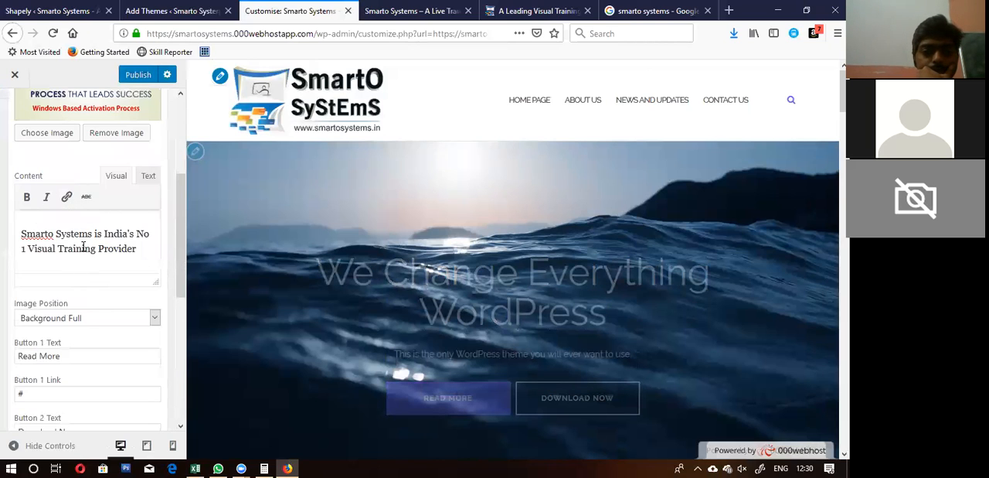
Step: Check the banner in the preview, try Background Small as its image position, and switch back to Background Full
scroll(78, 232, up, 2)
scroll(84, 254, up, 4)
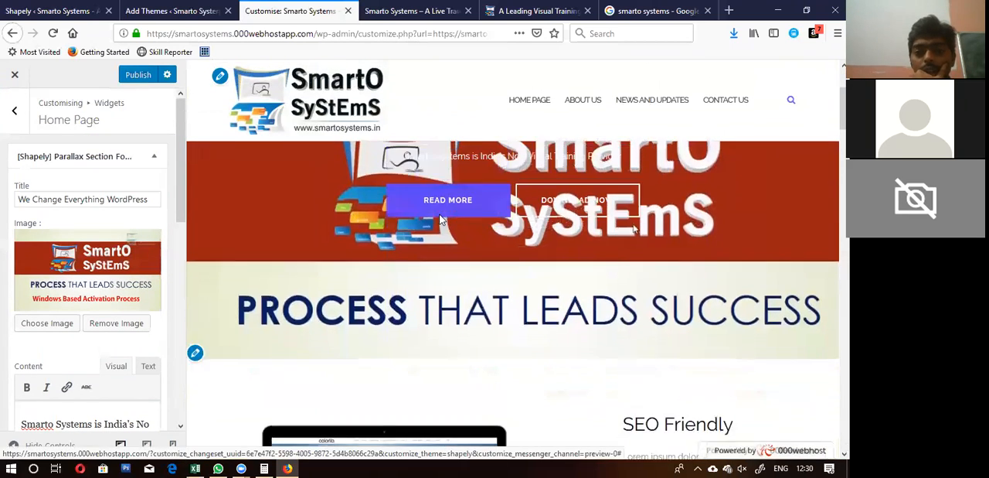
scroll(440, 219, down, 3)
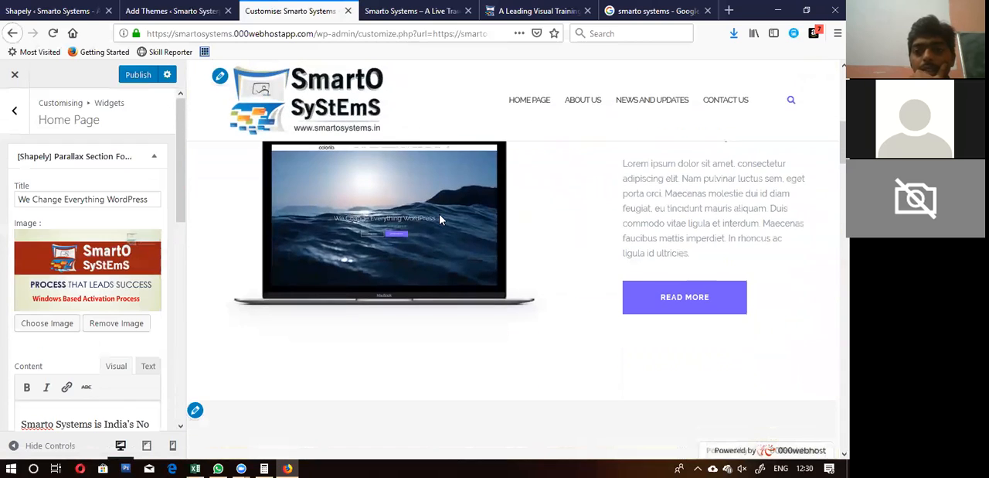
scroll(440, 220, up, 3)
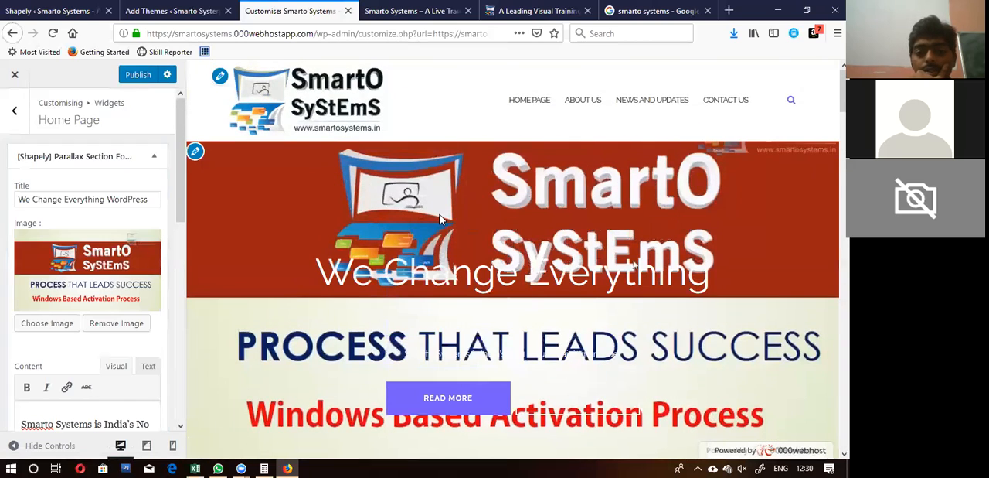
scroll(440, 220, down, 1)
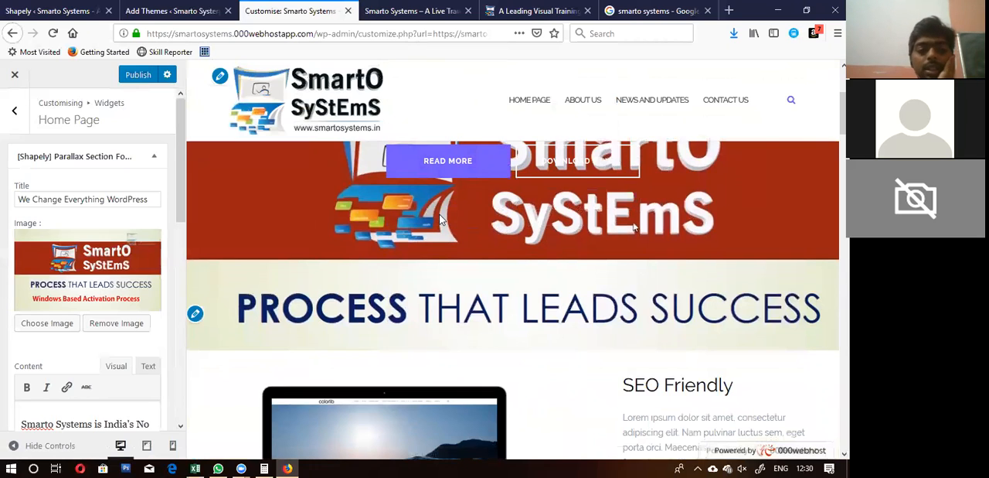
scroll(74, 260, down, 1)
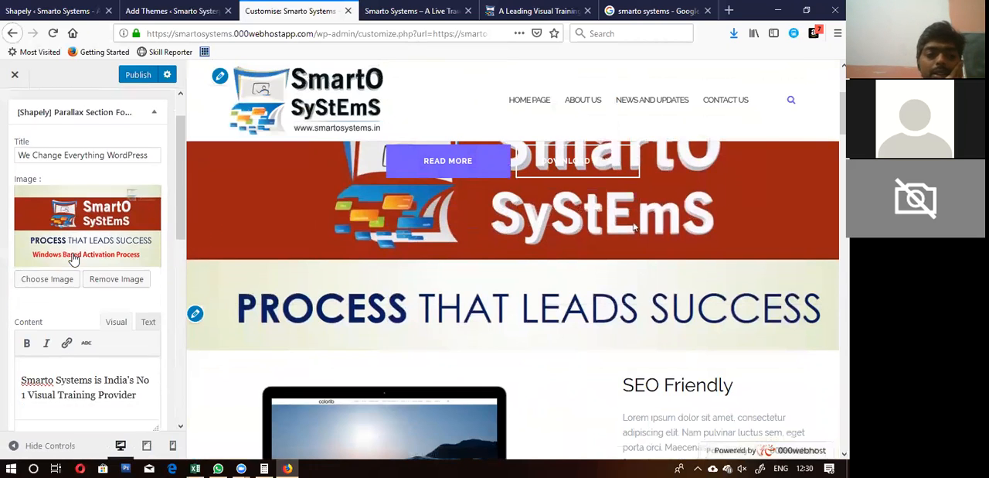
scroll(73, 260, down, 6)
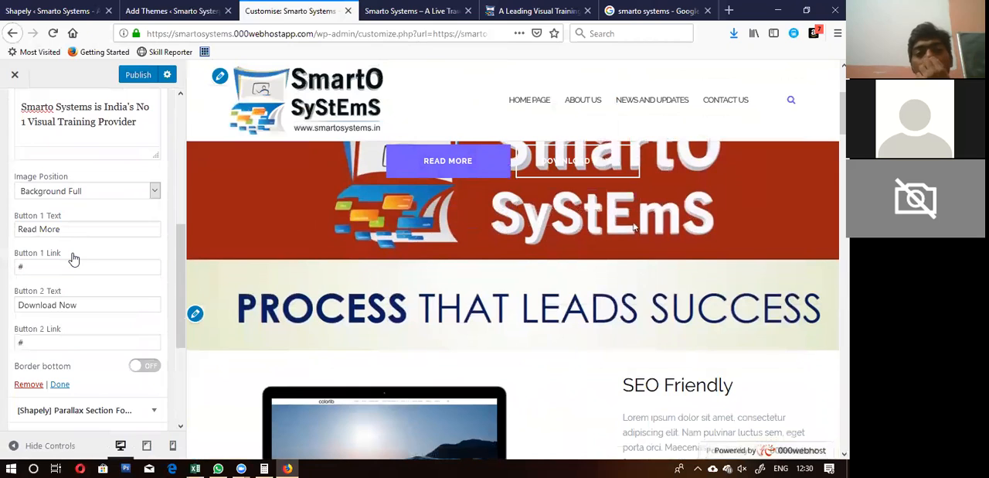
click(87, 189)
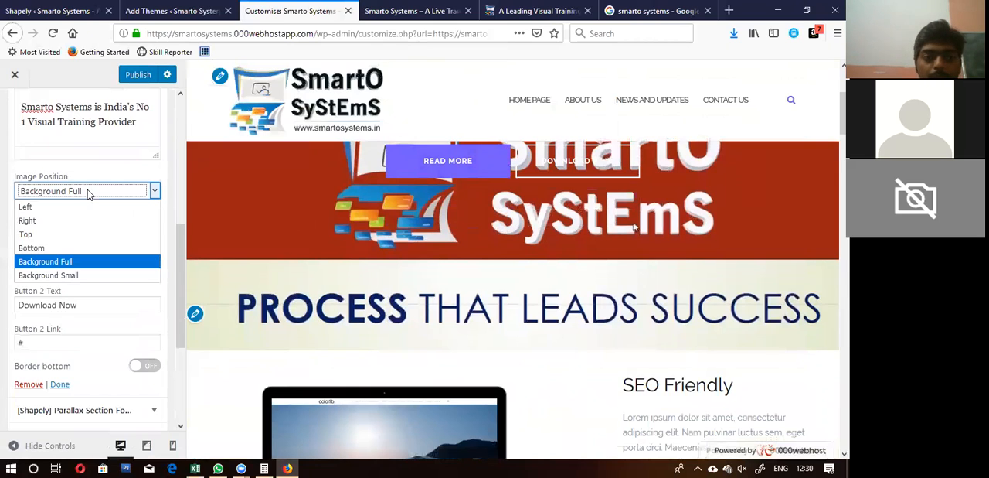
click(55, 277)
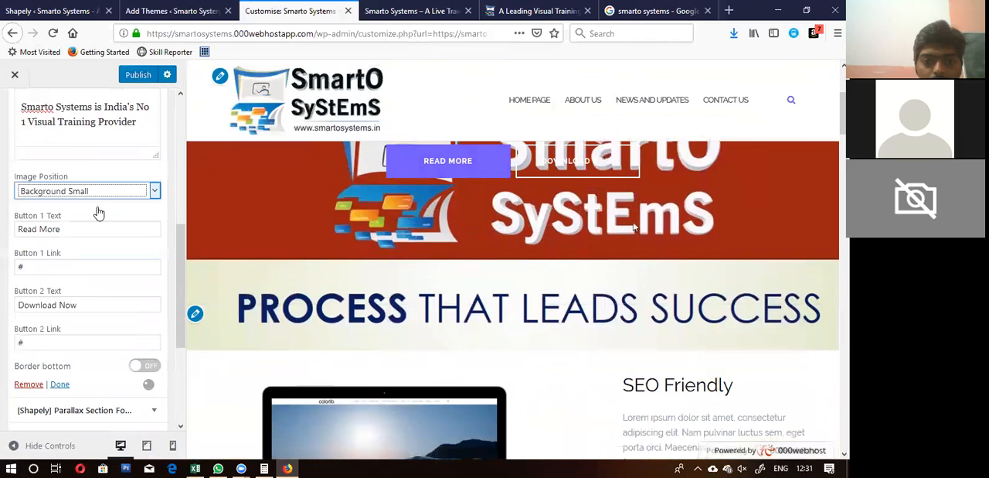
click(120, 170)
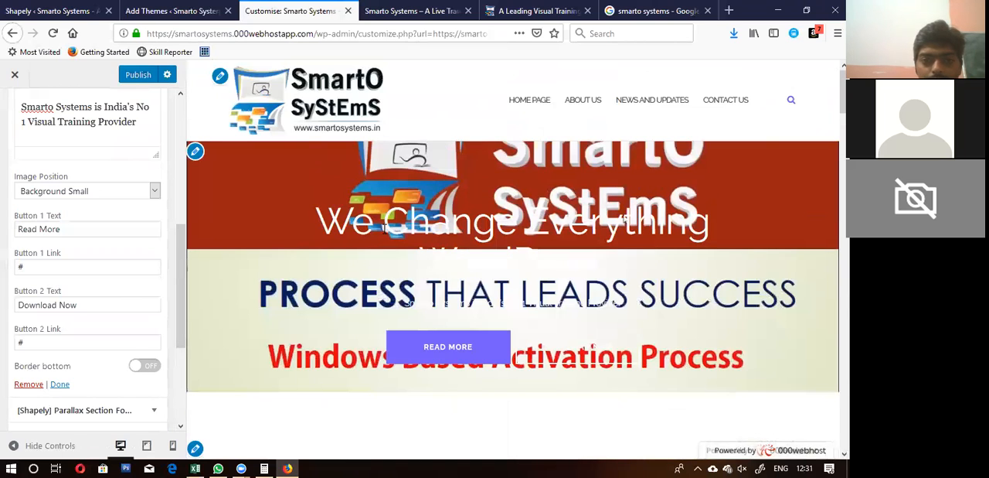
click(135, 190)
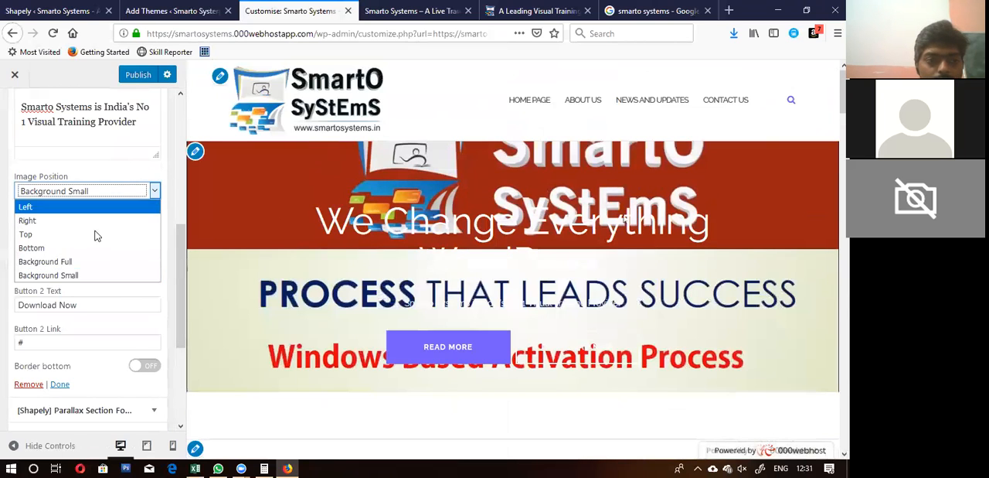
click(74, 261)
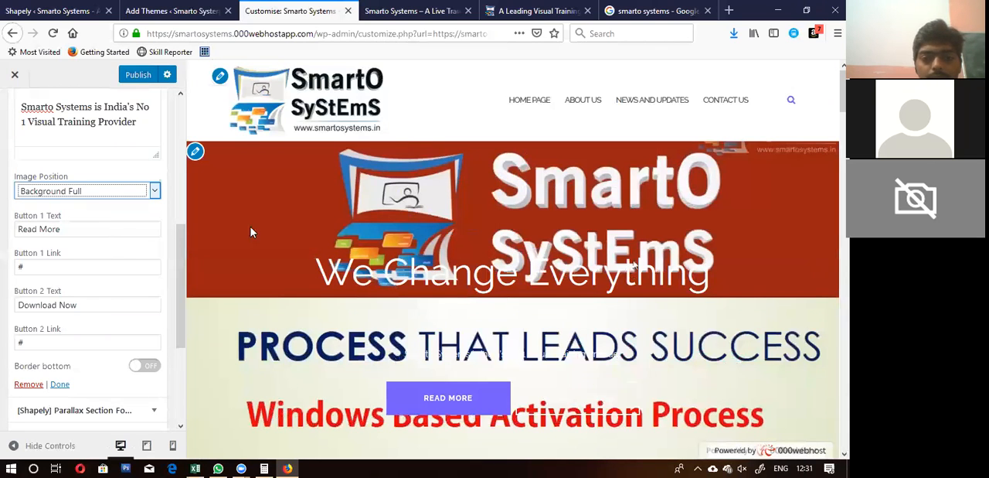
scroll(434, 296, down, 3)
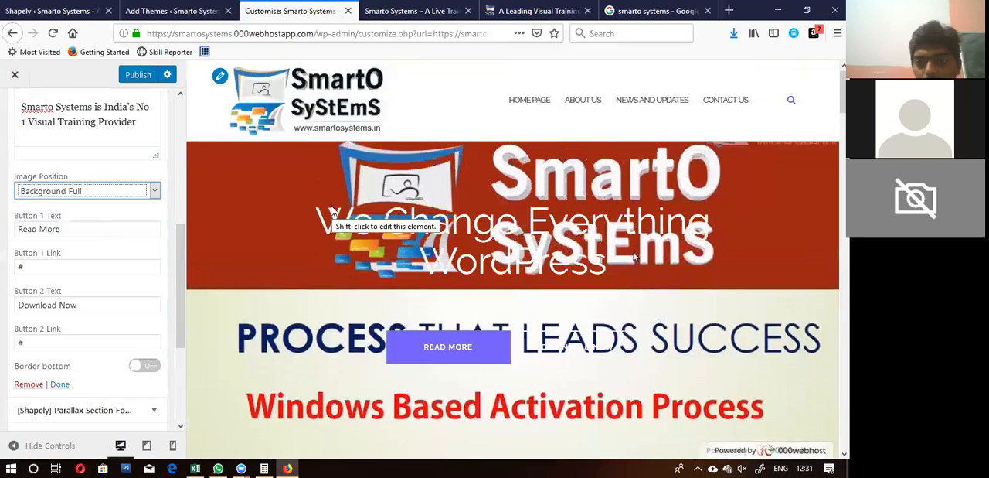
click(545, 83)
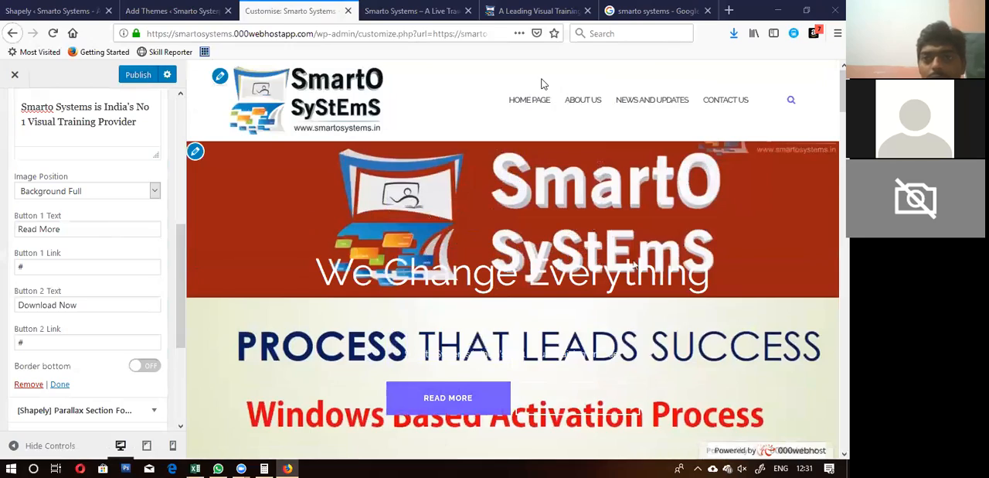
Step: Switch to the Google image results for smarto systems and look through them for another picture for the site
click(658, 10)
scroll(226, 265, down, 3)
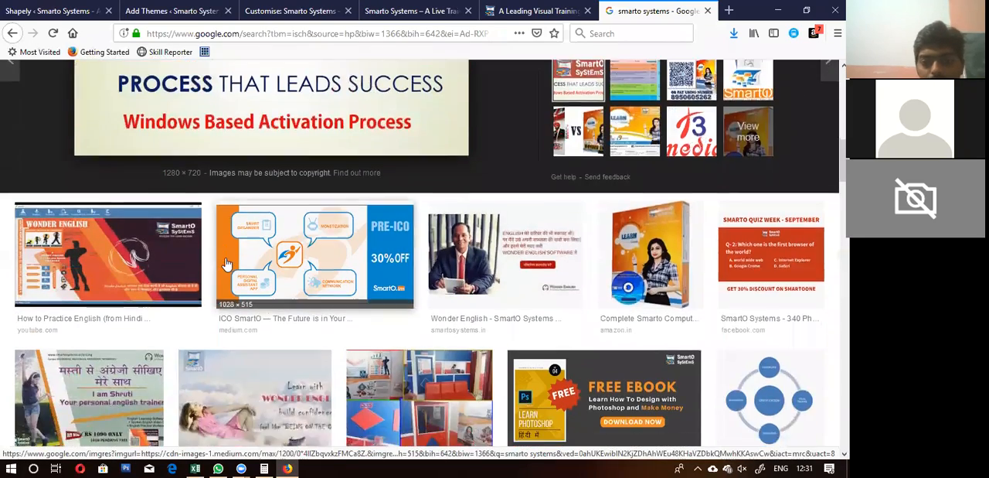
scroll(227, 264, down, 4)
scroll(226, 264, up, 1)
scroll(225, 264, down, 4)
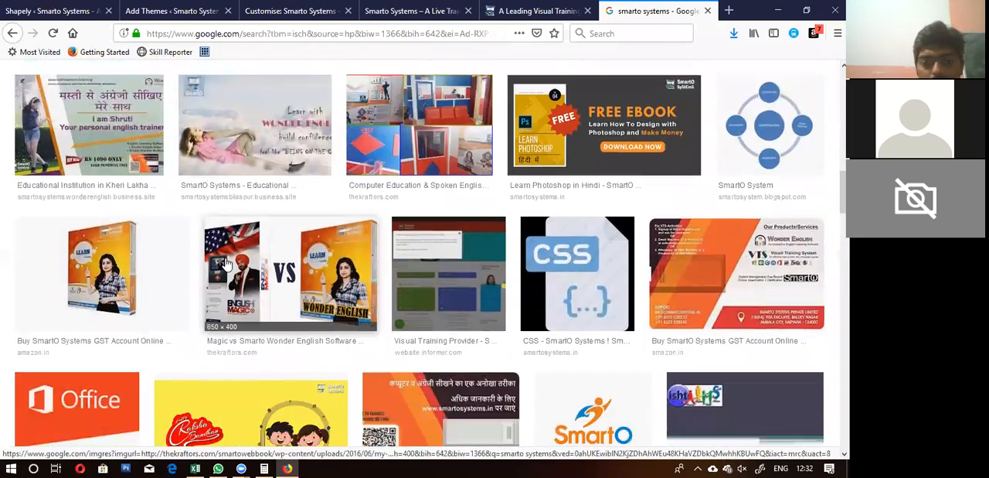
scroll(227, 264, down, 2)
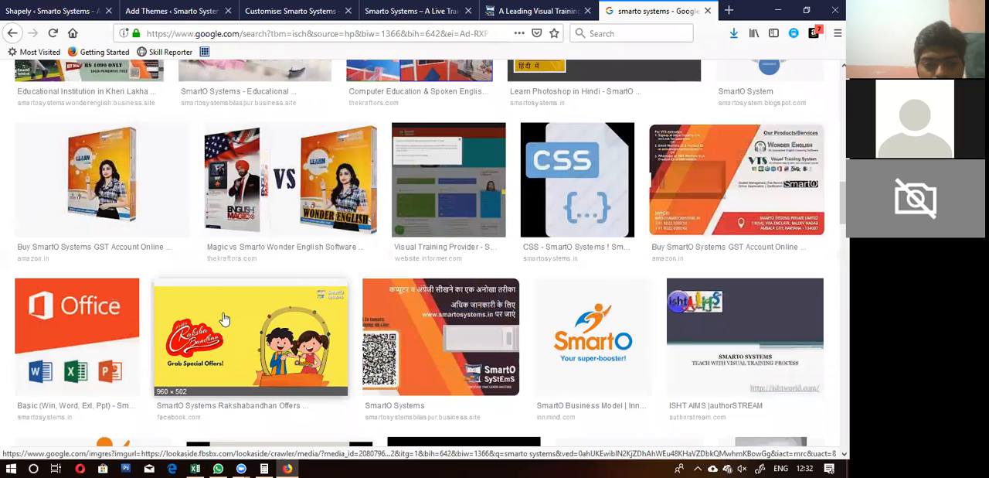
scroll(504, 289, down, 5)
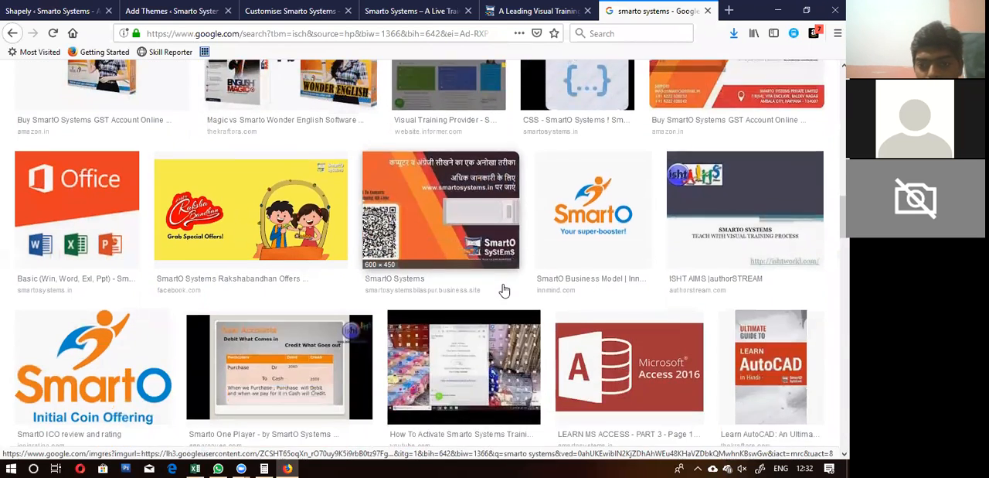
scroll(503, 289, down, 3)
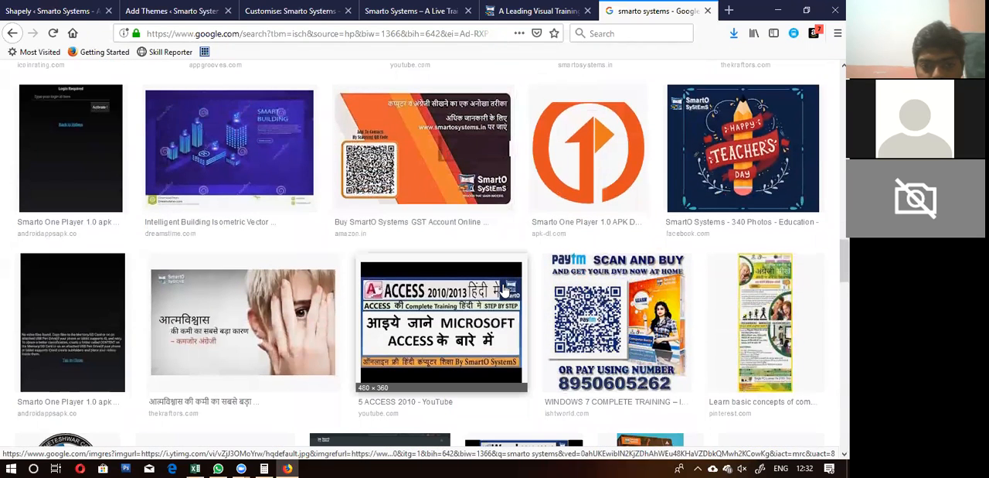
scroll(504, 289, down, 4)
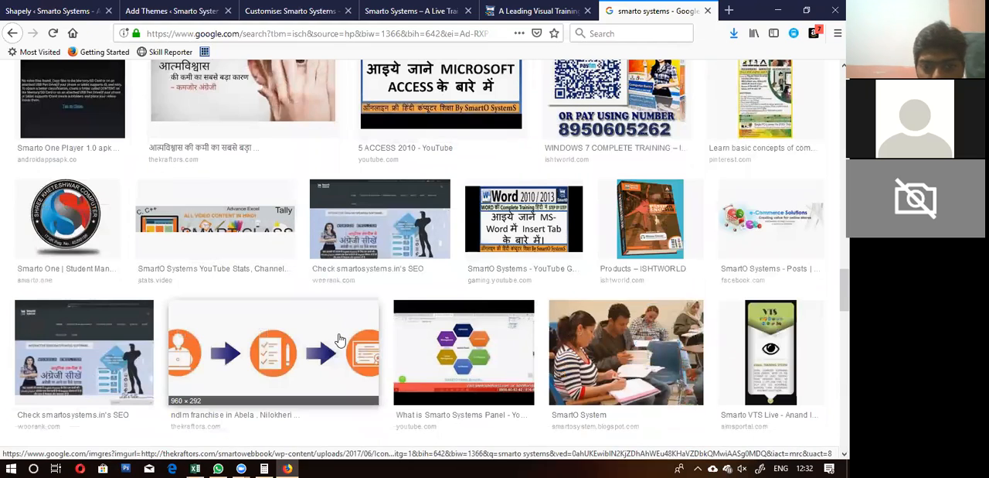
scroll(340, 340, down, 2)
scroll(340, 340, up, 1)
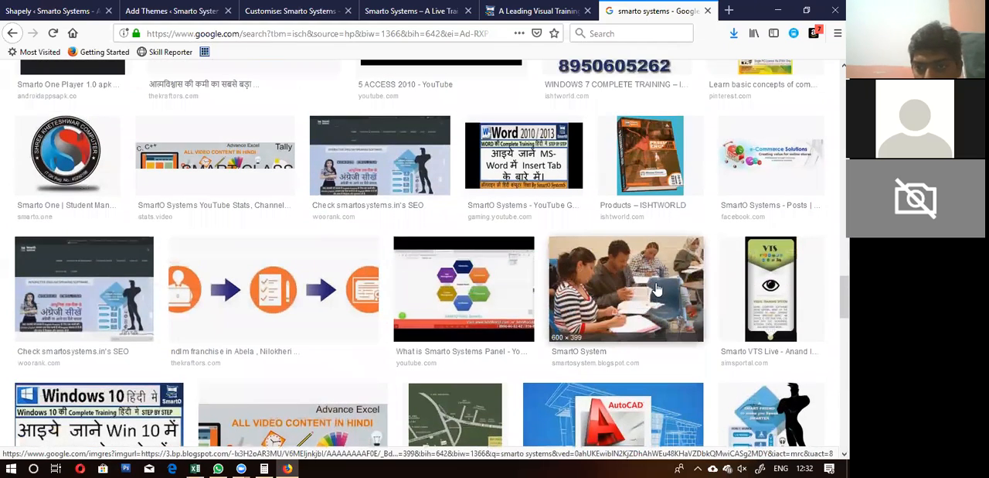
Step: Save the SmartO System photo of students studying in a classroom to the Downloads folder under its suggested file name
click(656, 274)
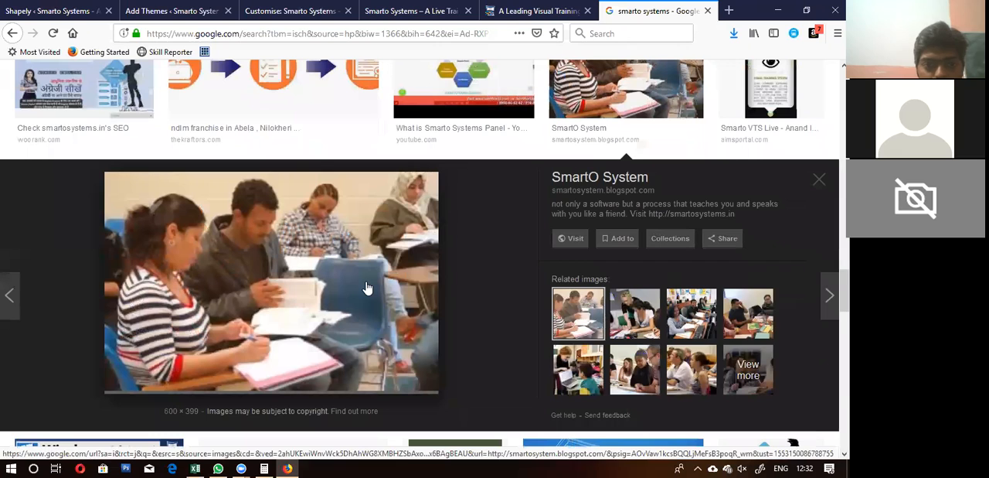
right_click(366, 286)
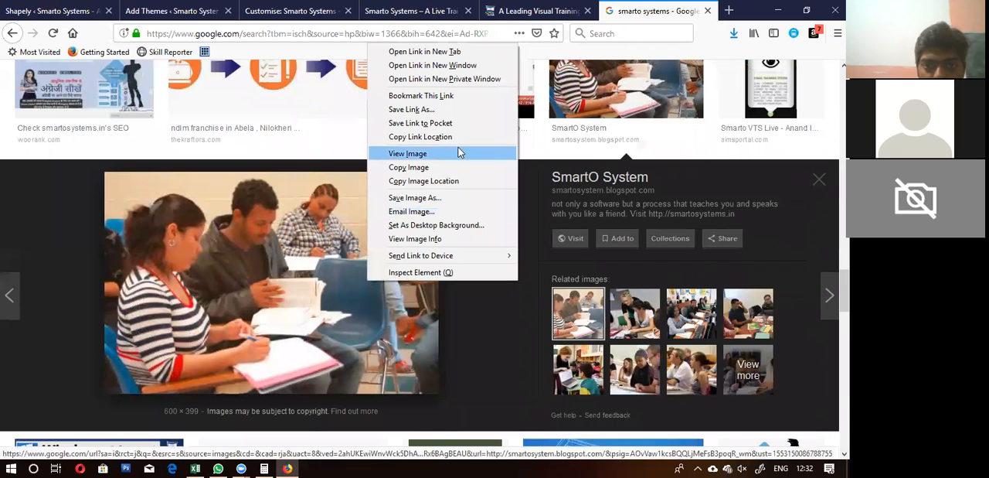
click(415, 197)
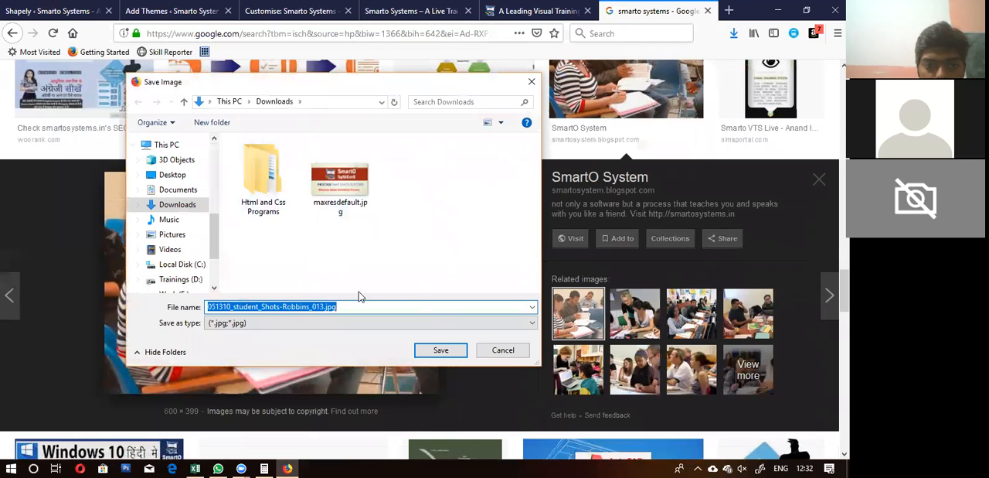
click(424, 357)
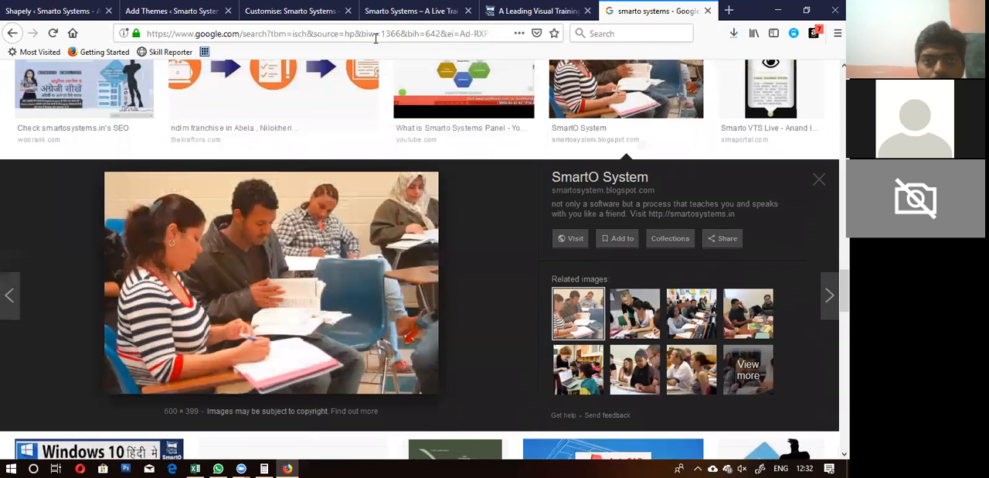
Step: Return to the site customiser and remove the current image from the home page's parallax section
click(270, 9)
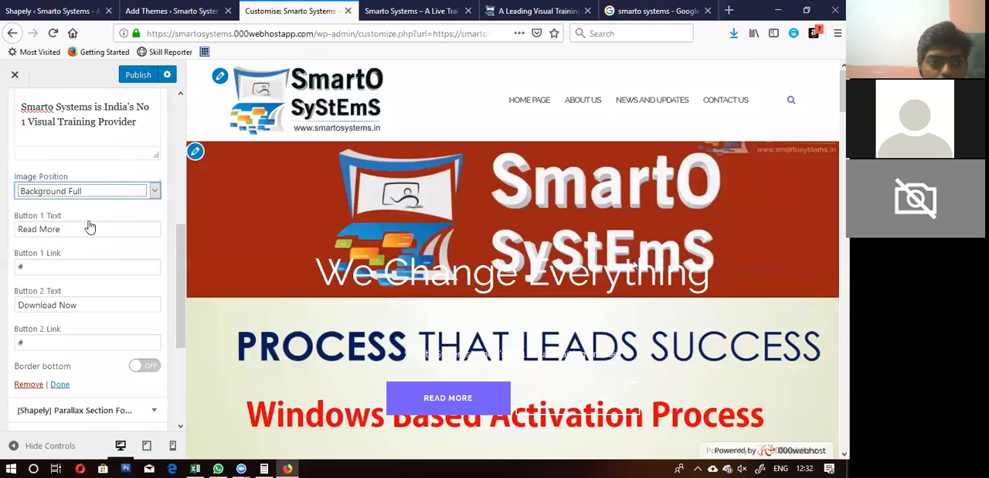
scroll(88, 225, up, 5)
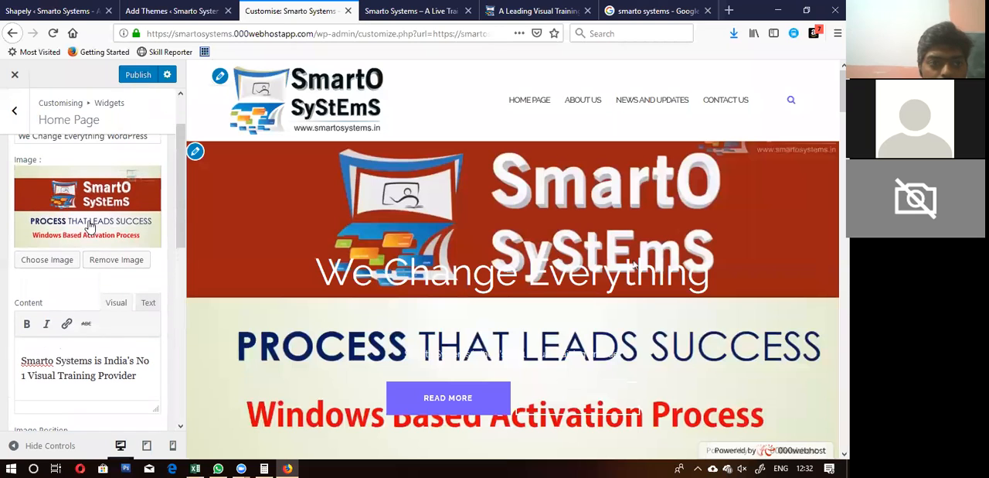
click(102, 262)
Step: Upload 051310_student_Shots-Robbins_013.jpg from Downloads as the parallax section's image and check the banner in the preview
click(47, 306)
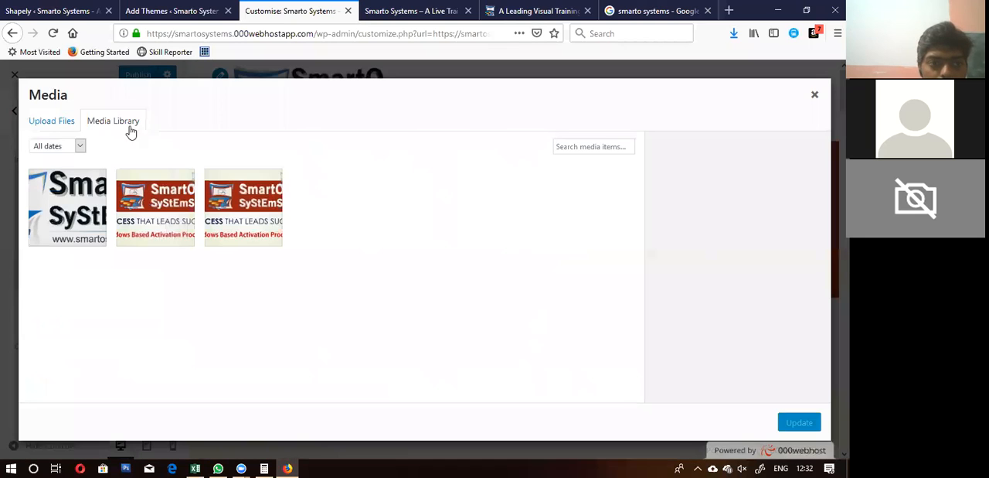
click(65, 126)
click(417, 279)
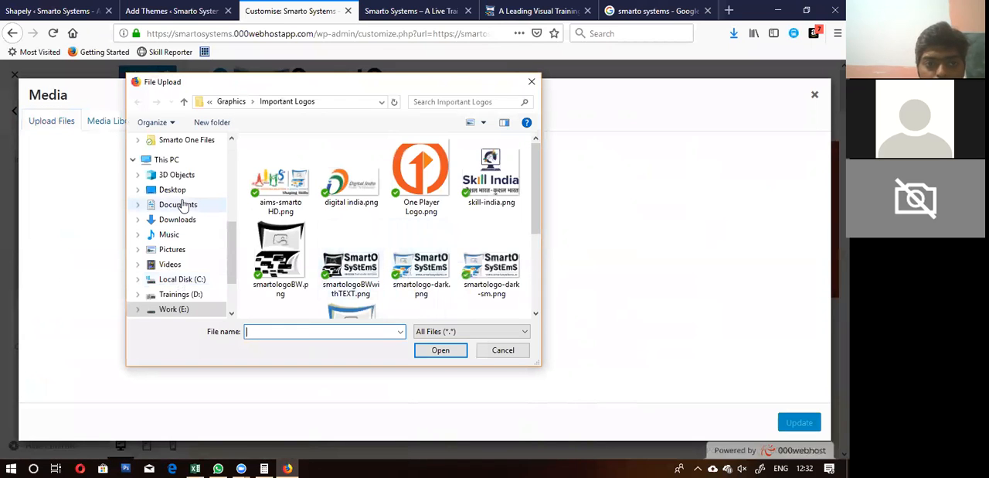
click(166, 224)
scroll(354, 267, down, 1)
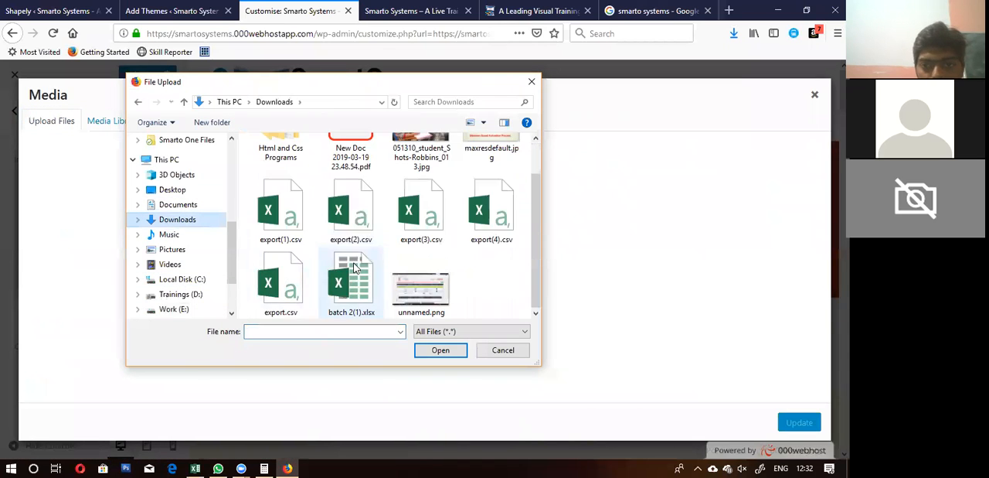
scroll(354, 267, up, 1)
click(409, 213)
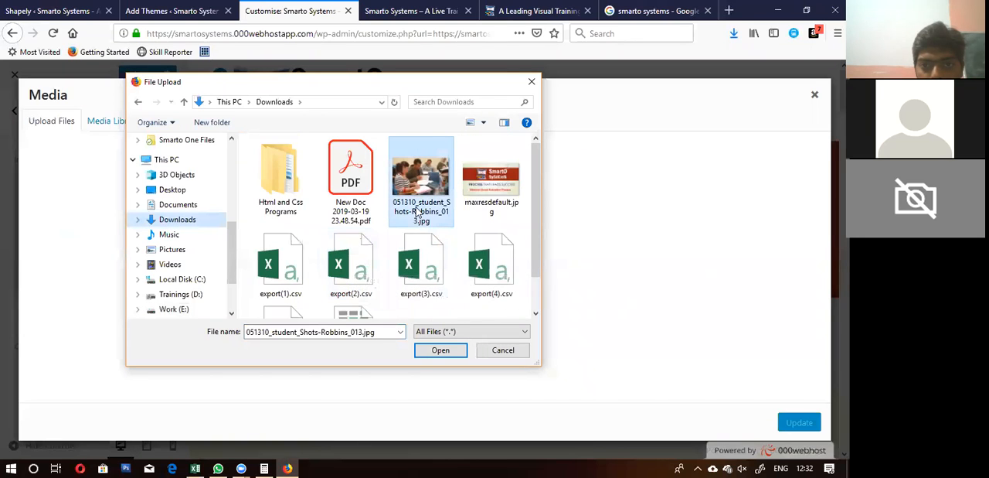
click(436, 351)
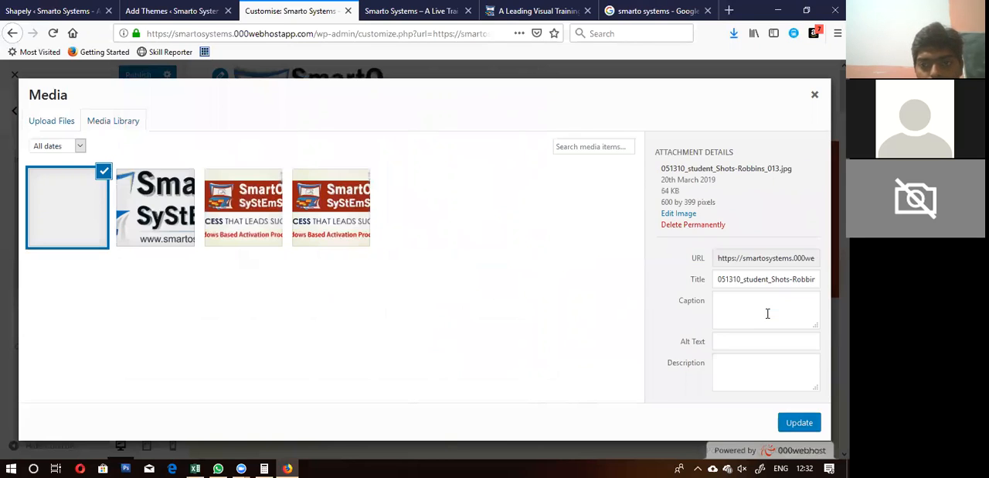
click(799, 422)
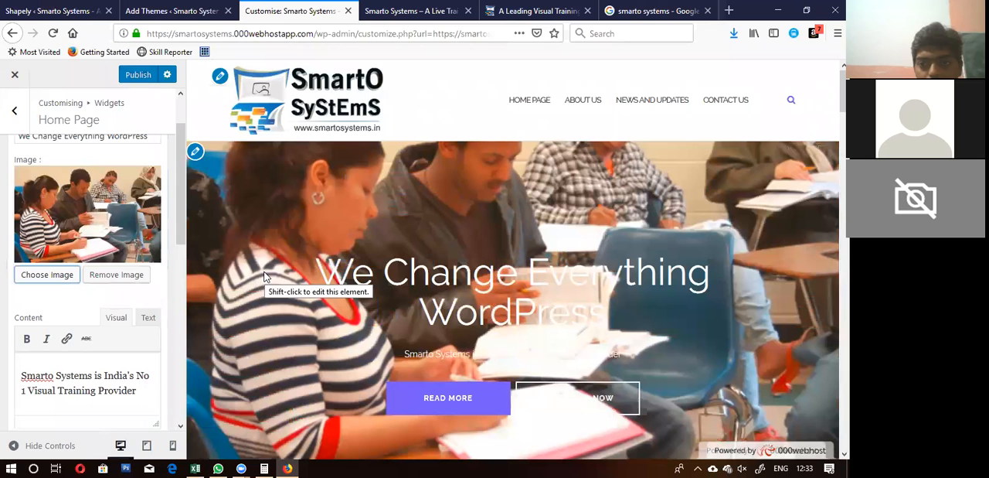
scroll(264, 276, down, 3)
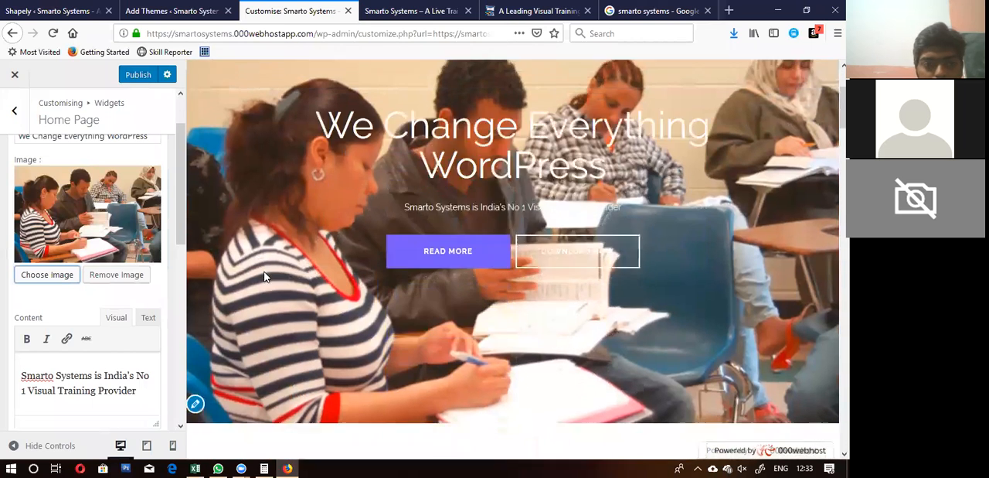
scroll(265, 276, up, 3)
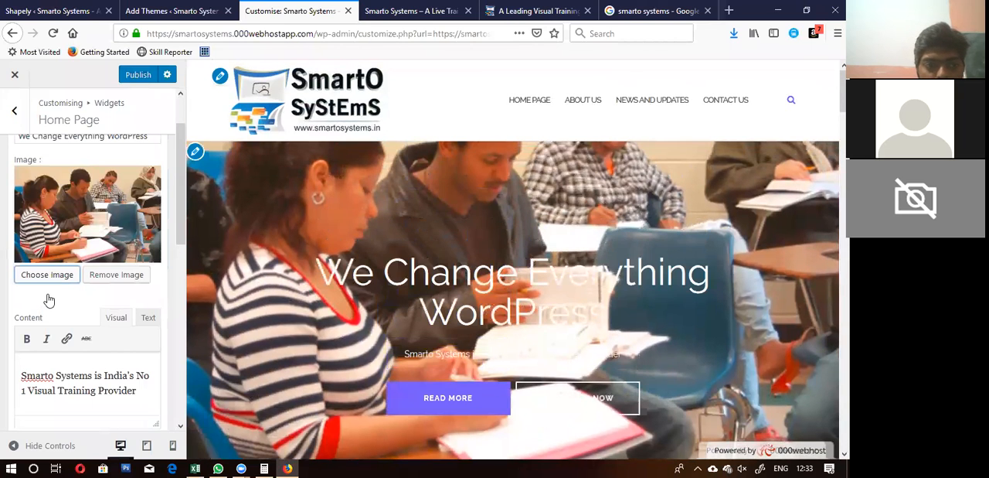
Step: Replace the parallax section's title with "We empower Institutions"
scroll(114, 186, up, 2)
click(94, 199)
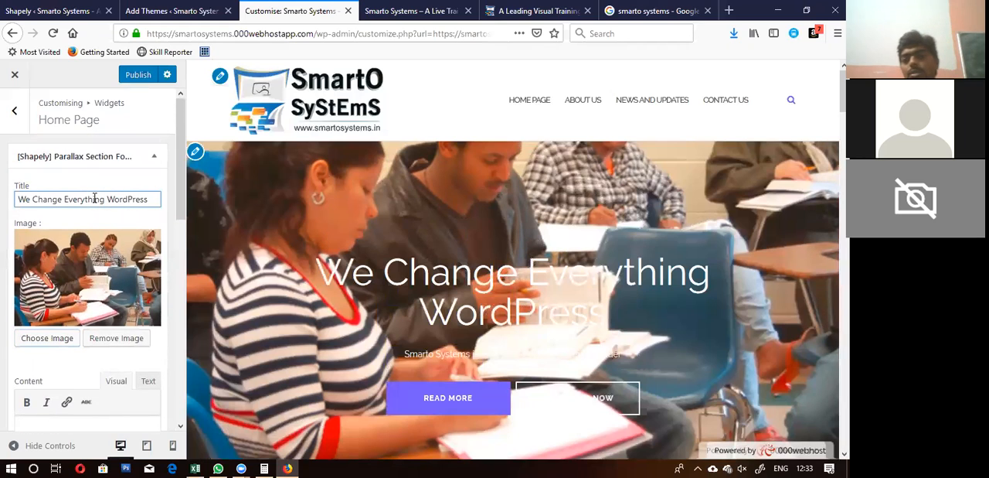
key(shift+Right)
key(shift+Right)
key(shift+Right)
key(shift+Right)
key(shift+Right)
key(shift+Right)
key(shift+Right)
key(shift+Right)
key(shift+Right)
key(shift+Right)
key(shift+Right)
key(shift+Right)
key(shift+Right)
key(shift+Right)
key(shift+Right)
key(shift+Right)
key(shift+Right)
key(shift+Right)
key(shift+Right)
key(shift+Right)
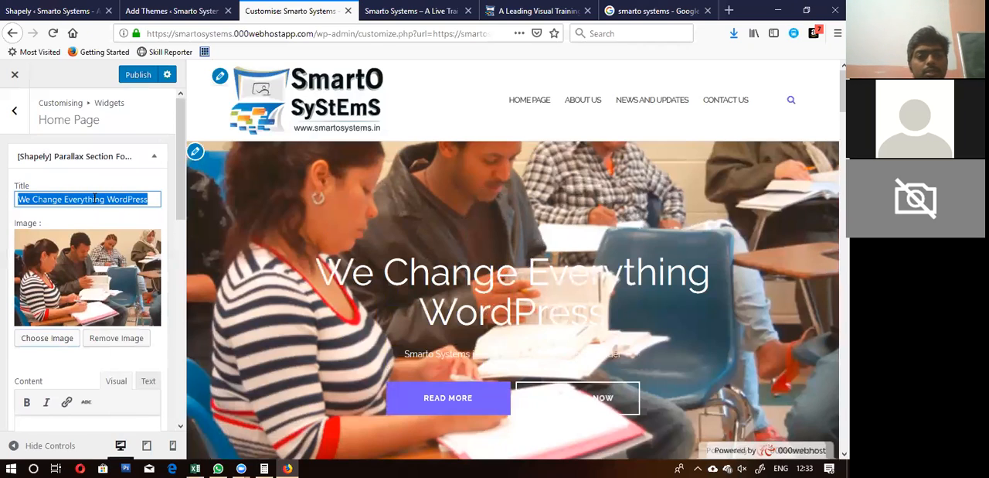
text(We em)
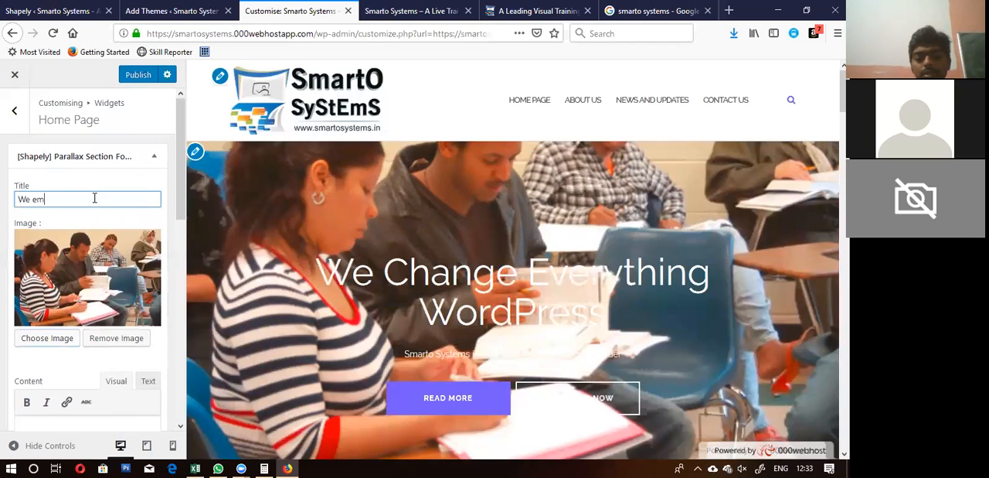
text(power Institutions)
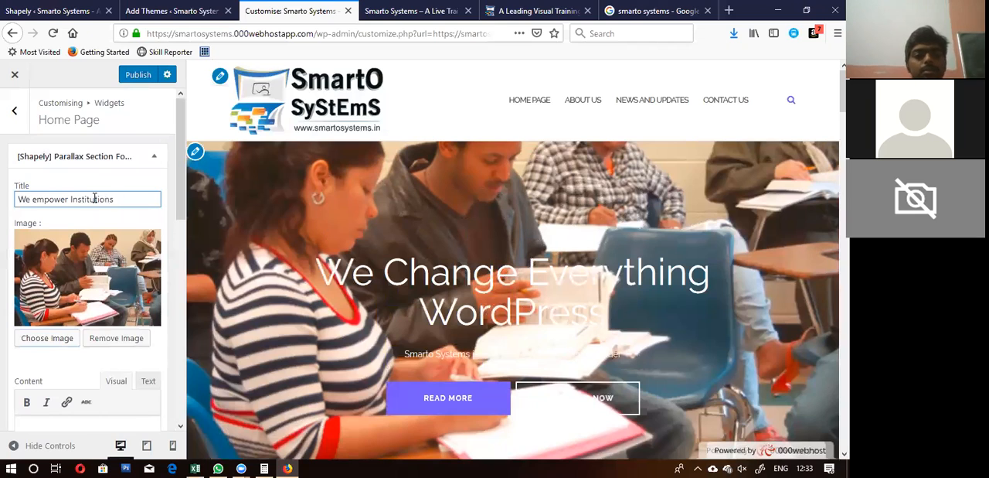
click(85, 369)
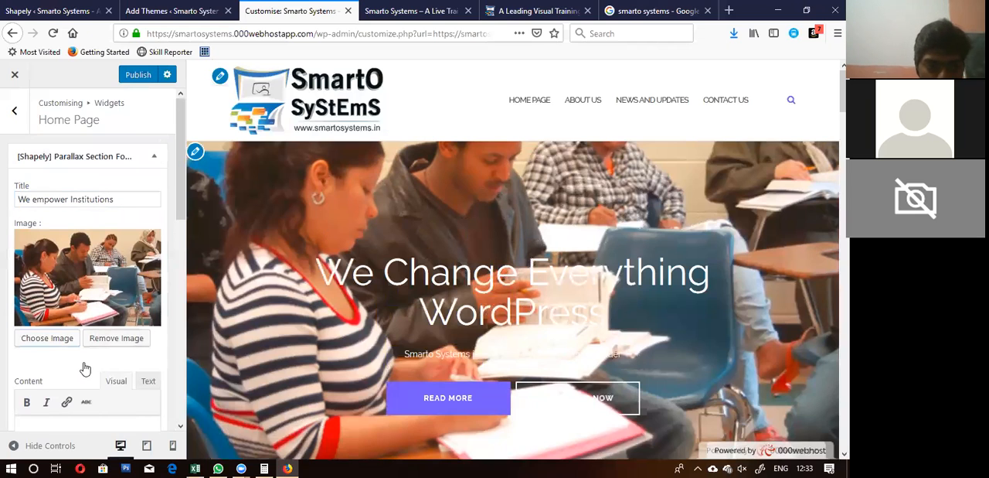
Step: Change the parallax section's first button text to "About Us"
scroll(84, 367, down, 2)
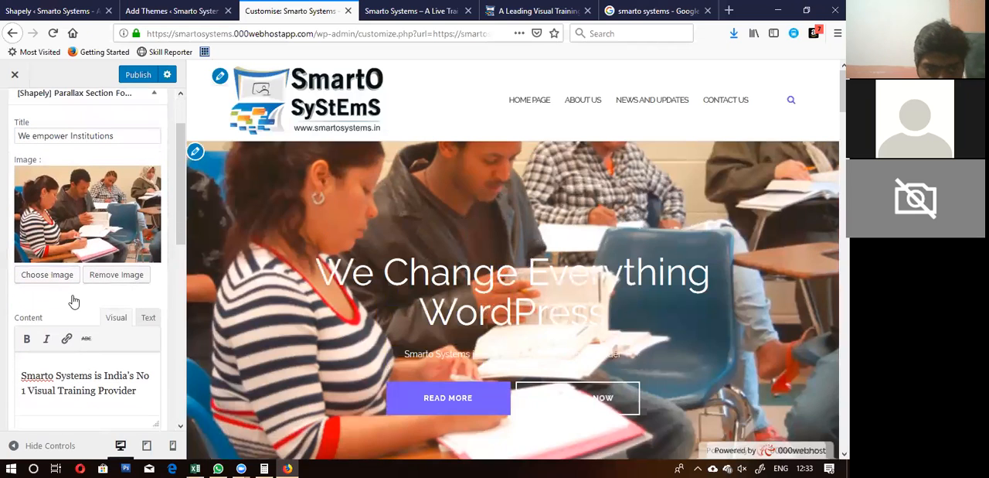
scroll(75, 378, down, 8)
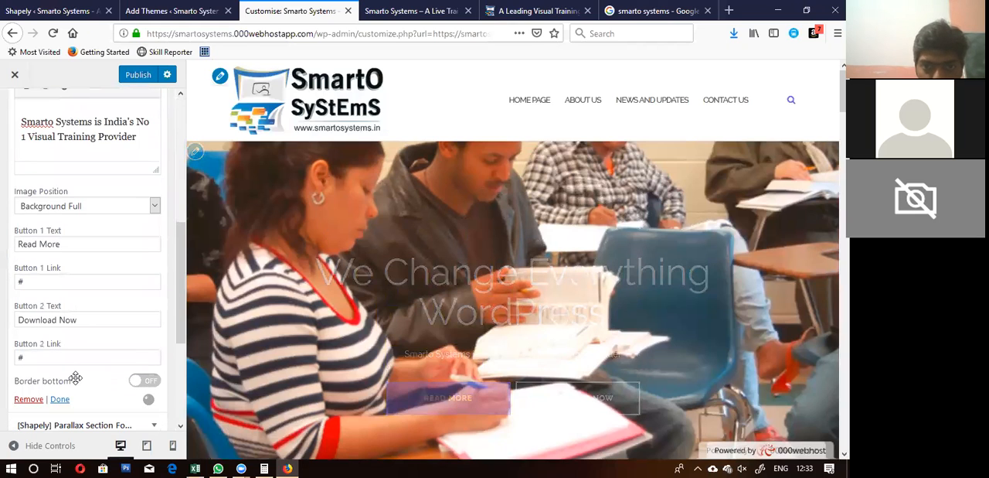
click(89, 246)
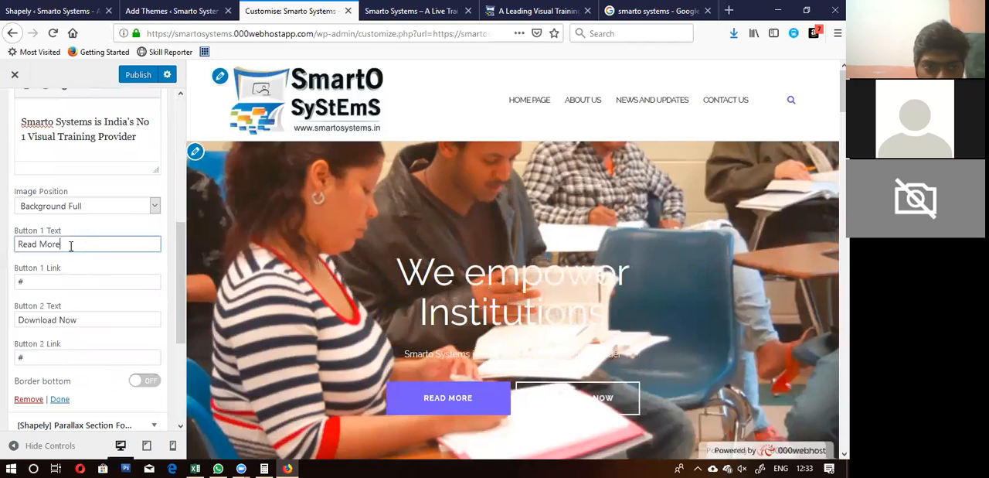
key(ctrl+a)
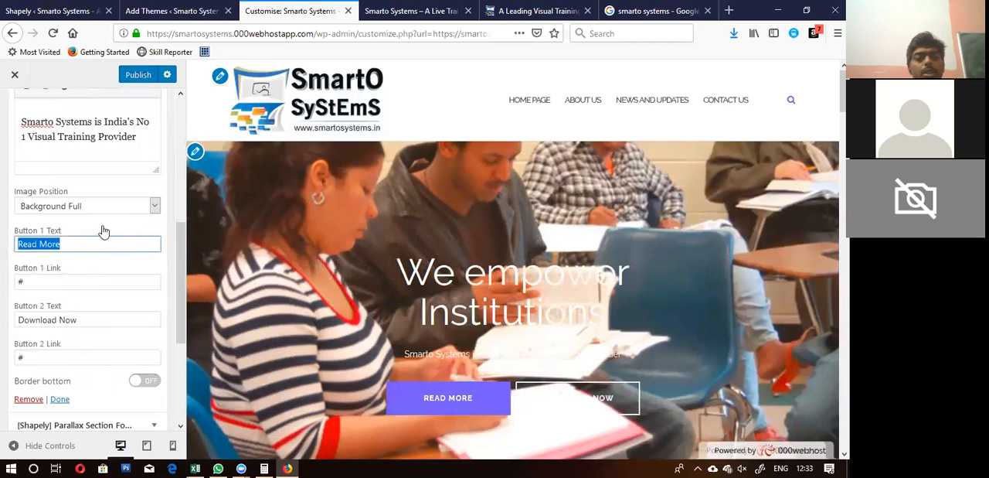
text(About Us)
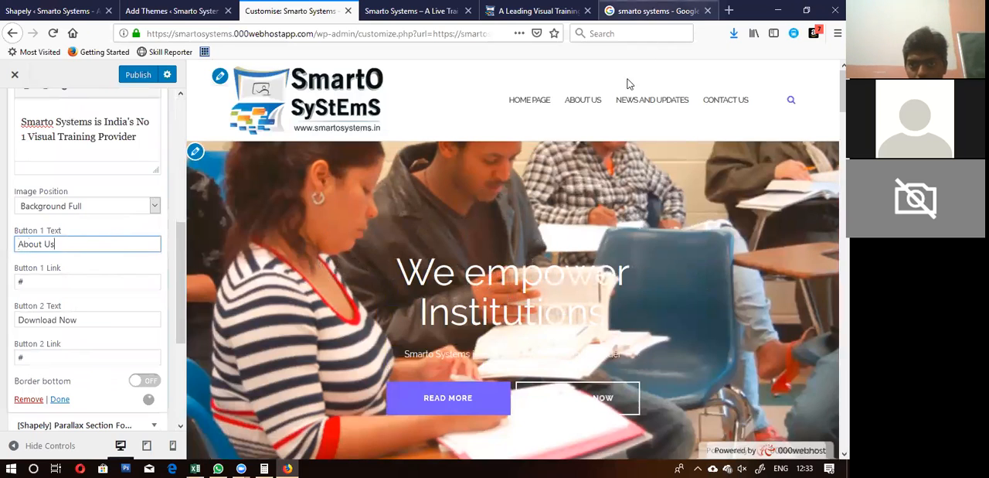
Step: Copy the link address of the site's About Us menu item and paste it as the first button's link, replacing the # placeholder
right_click(582, 104)
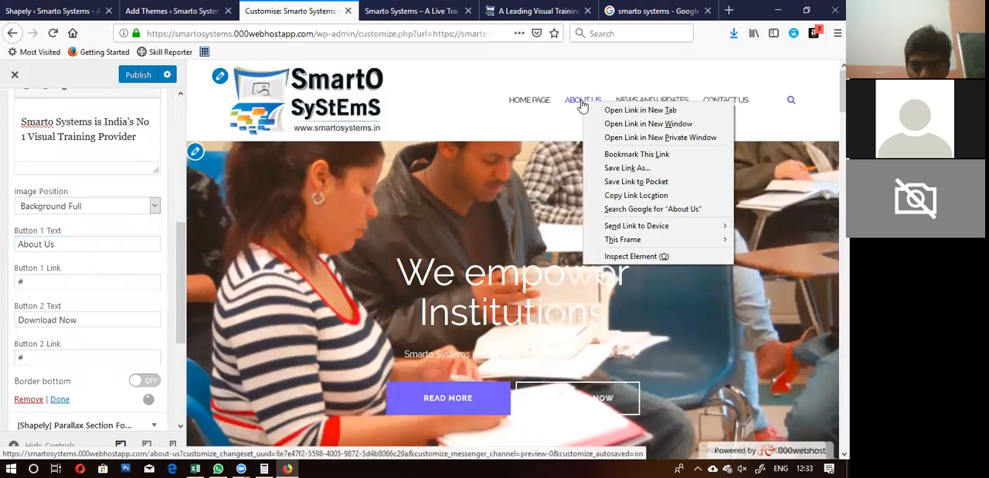
click(627, 196)
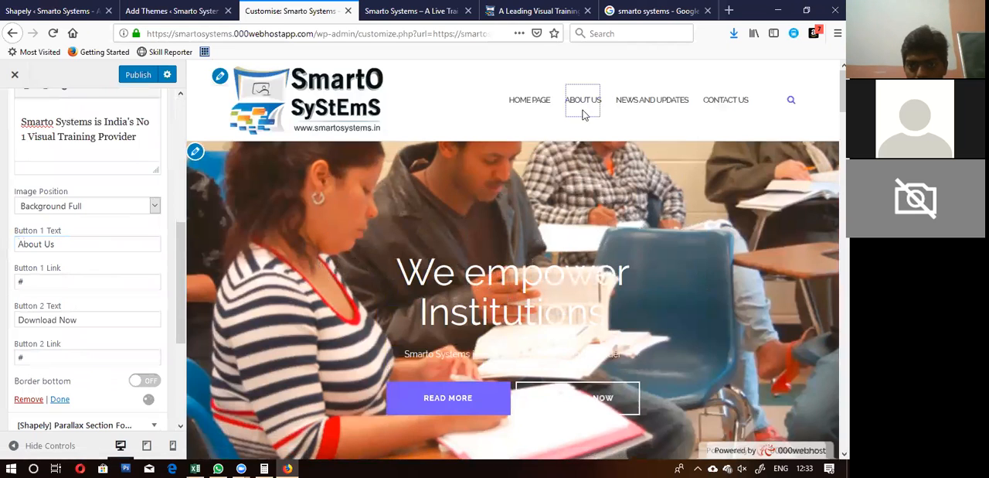
right_click(580, 103)
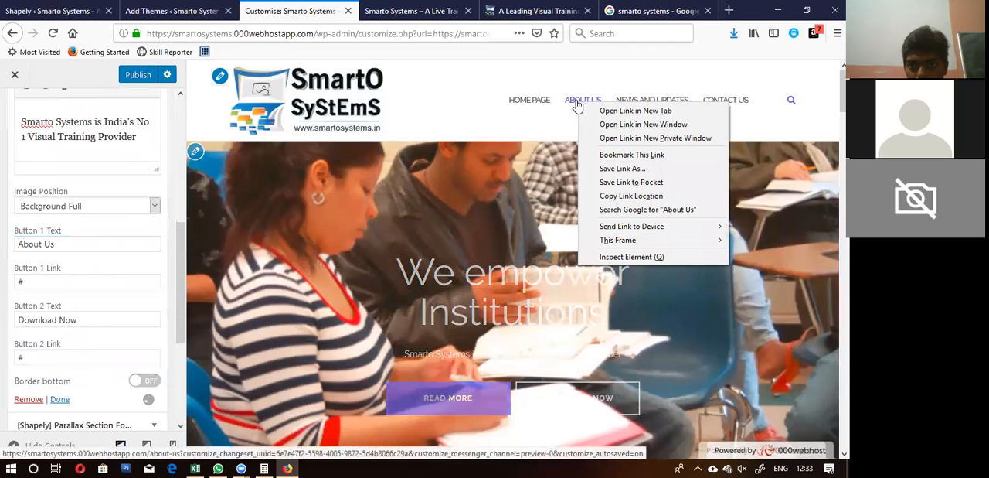
click(612, 195)
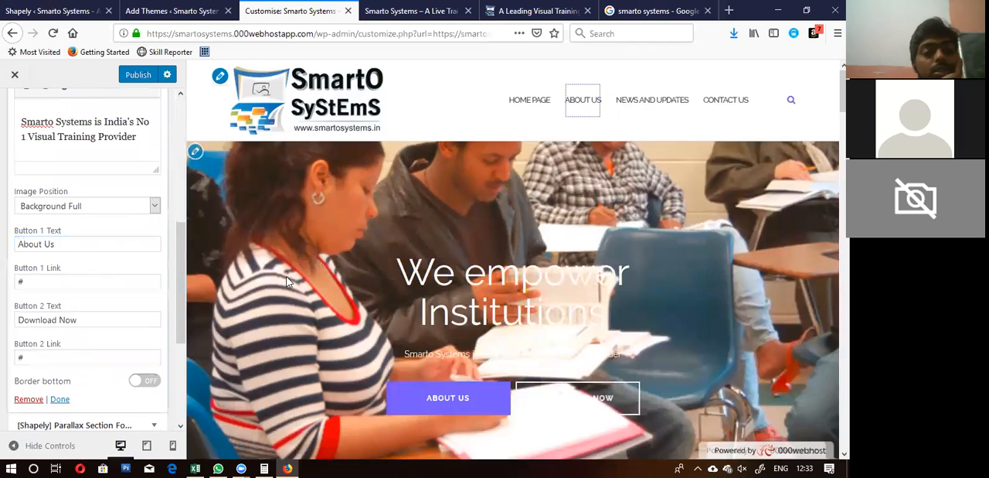
drag(32, 281, 6, 287)
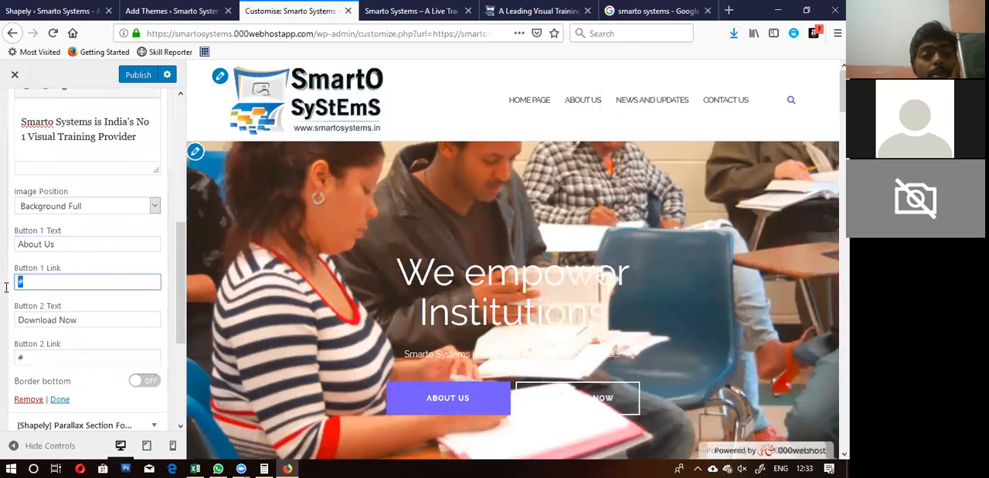
key(ctrl+v)
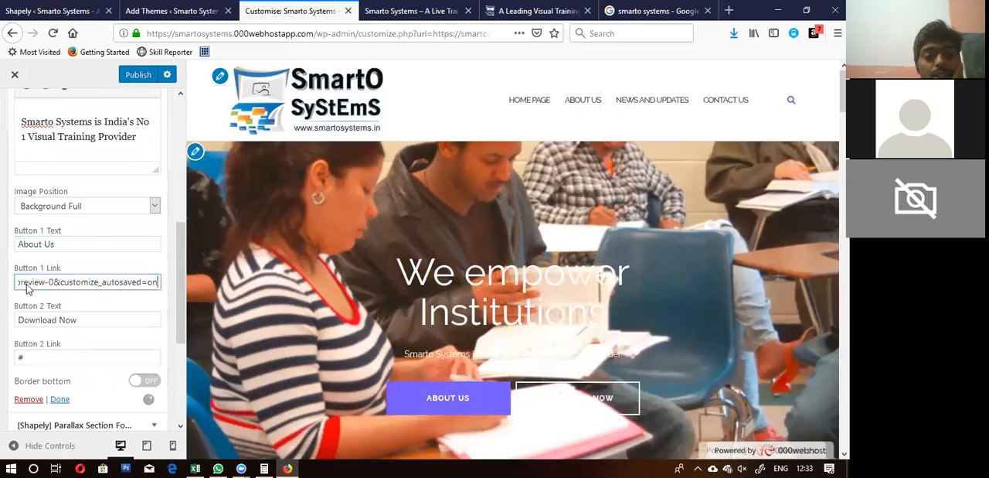
Step: Strip the customiser preview parameters from the first button's link so the address ends at /about-us
key(BackSpace)
key(Left)
key(Left)
key(Left)
key(Left)
key(Left)
key(Left)
key(Left)
key(Left)
key(Left)
key(Left)
key(Left)
key(Left)
key(Left)
key(Left)
key(Left)
key(Left)
key(Left)
key(Left)
key(Left)
key(Left)
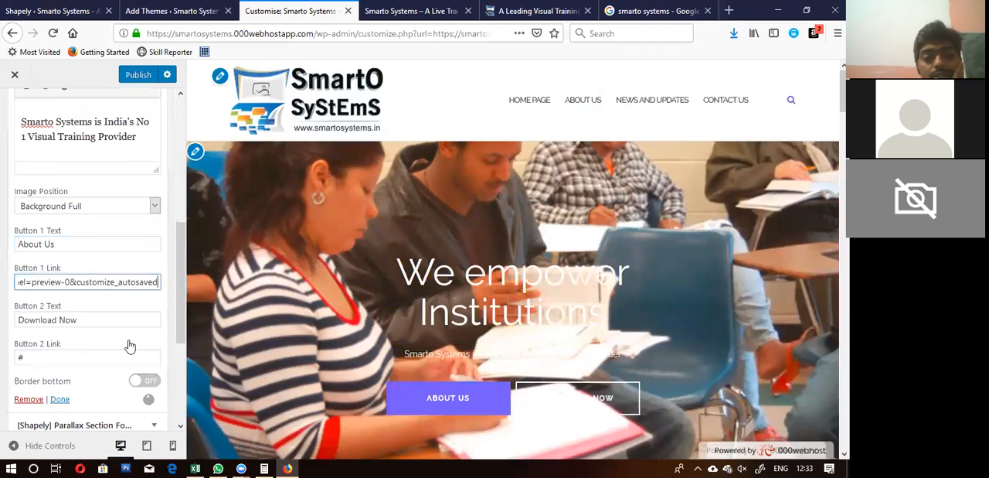
key(Left)
key(Left)
key(Left)
key(Left)
key(Left)
key(Left)
key(Left)
key(Left)
key(Left)
key(Left)
key(Left)
key(Left)
key(Left)
key(Left)
key(Left)
key(Left)
key(Left)
key(Left)
key(Left)
key(Left)
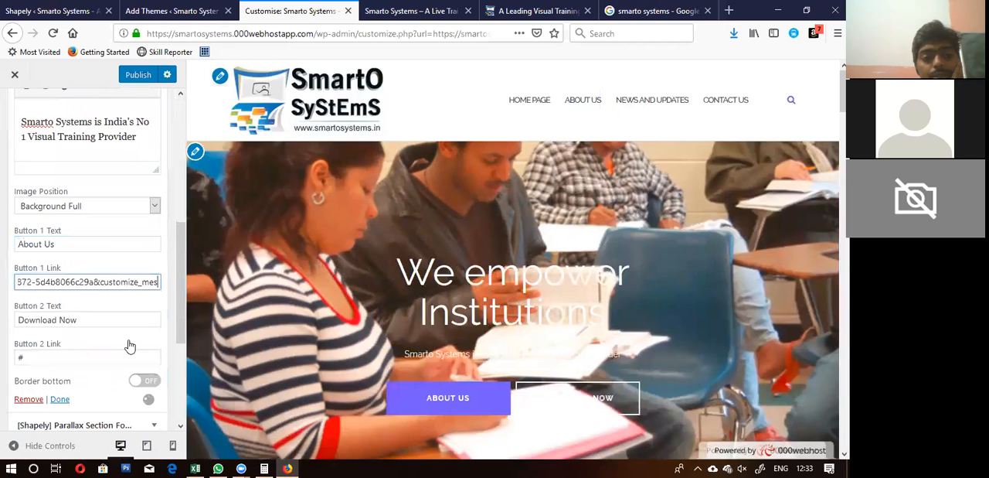
key(Left)
key(Left)
key(Left)
key(Left)
key(Left)
key(Left)
key(Left)
key(Left)
key(Left)
key(Left)
key(Left)
key(Left)
key(Left)
key(Left)
key(Left)
key(Left)
key(Left)
key(Left)
key(Left)
key(Left)
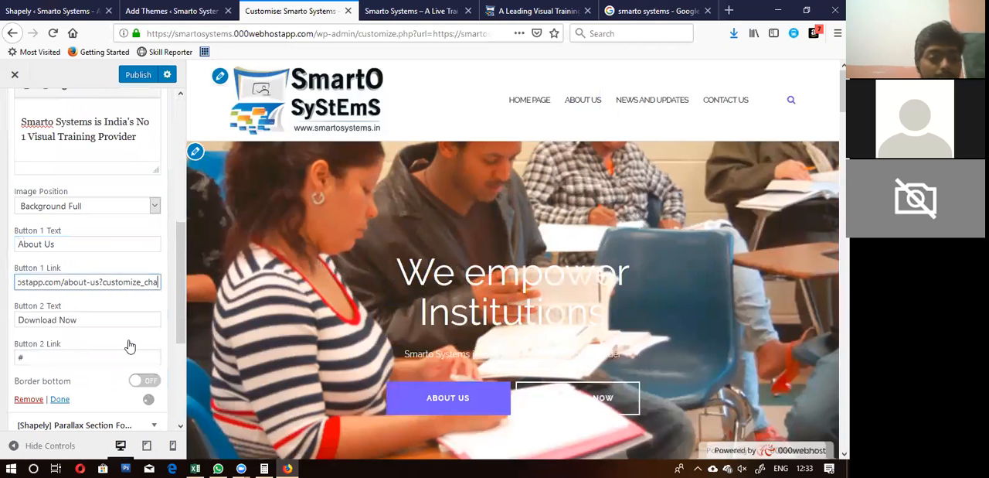
key(BackSpace)
key(BackSpace)
key(BackSpace)
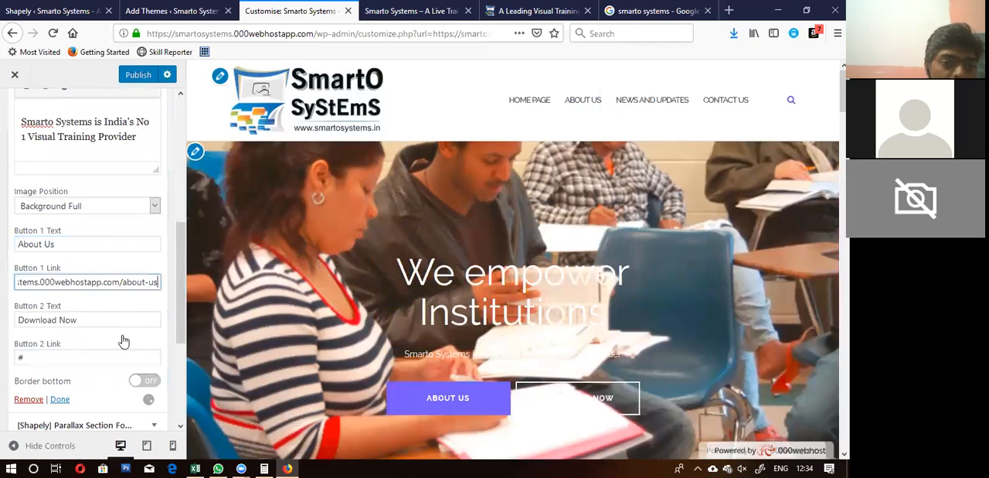
Step: Change the parallax section's second button text to "Reach Us" and move on to its link
click(124, 319)
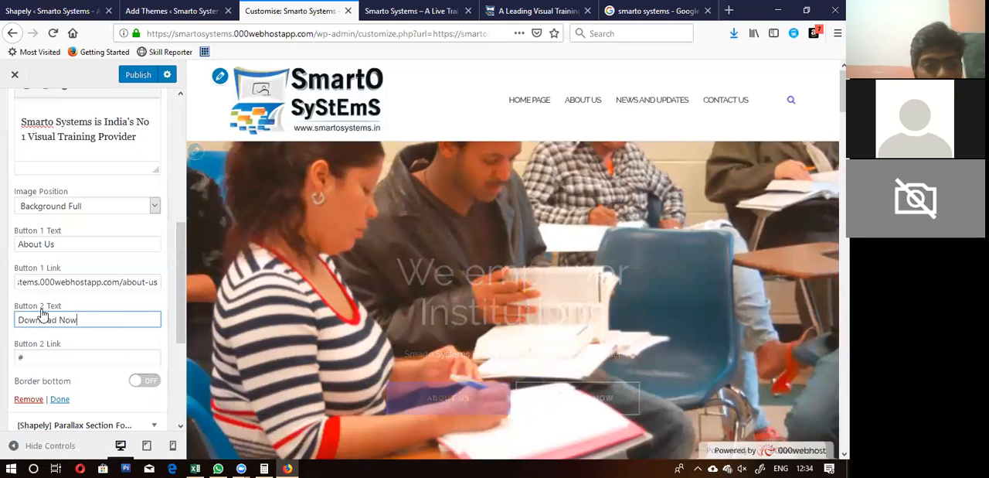
drag(76, 318, 7, 319)
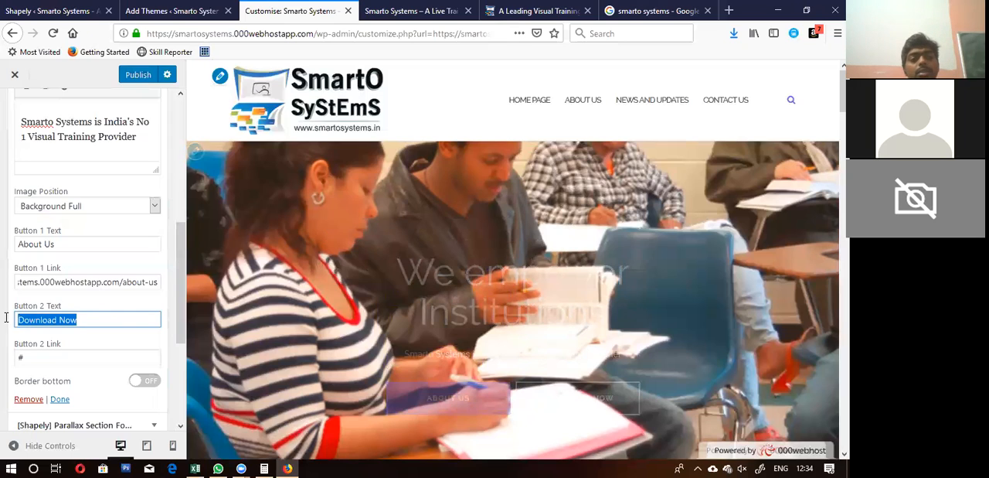
text(Contact Us)
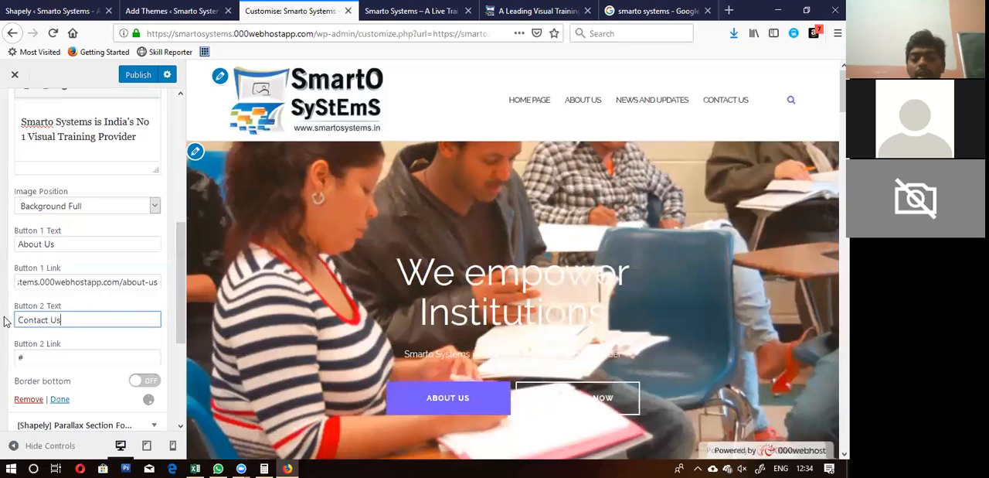
key(BackSpace)
key(BackSpace)
key(BackSpace)
key(BackSpace)
key(BackSpace)
key(BackSpace)
key(BackSpace)
key(BackSpace)
key(BackSpace)
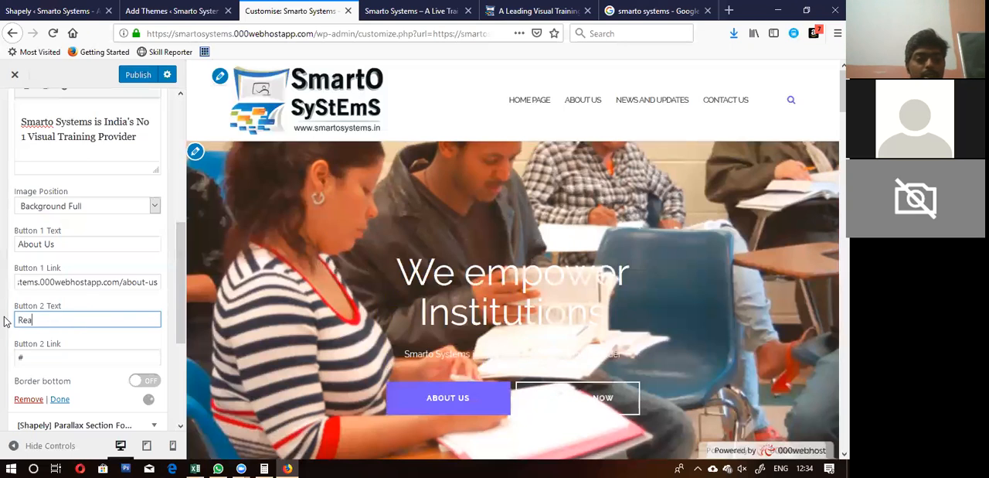
key(Tab)
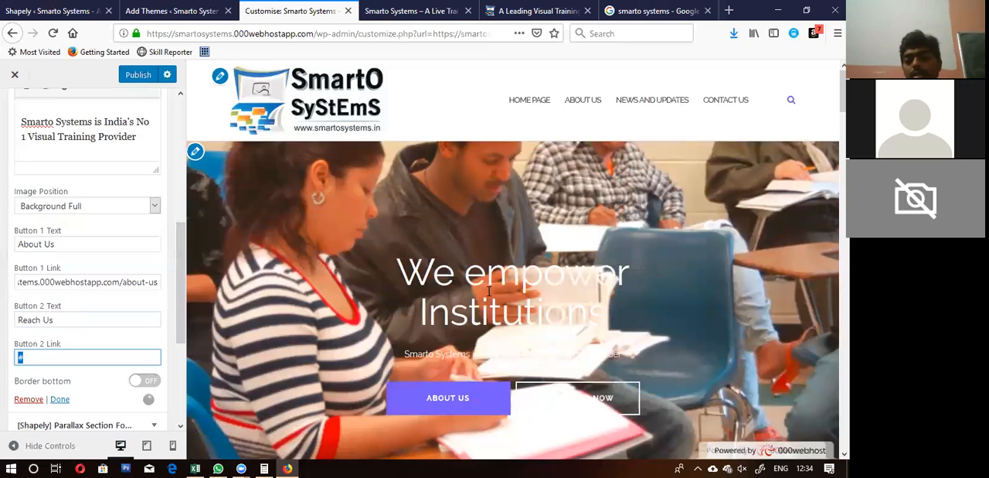
Step: Copy the link address of the site's Contact Us menu item and paste it over the # placeholder in the second button's link
right_click(703, 100)
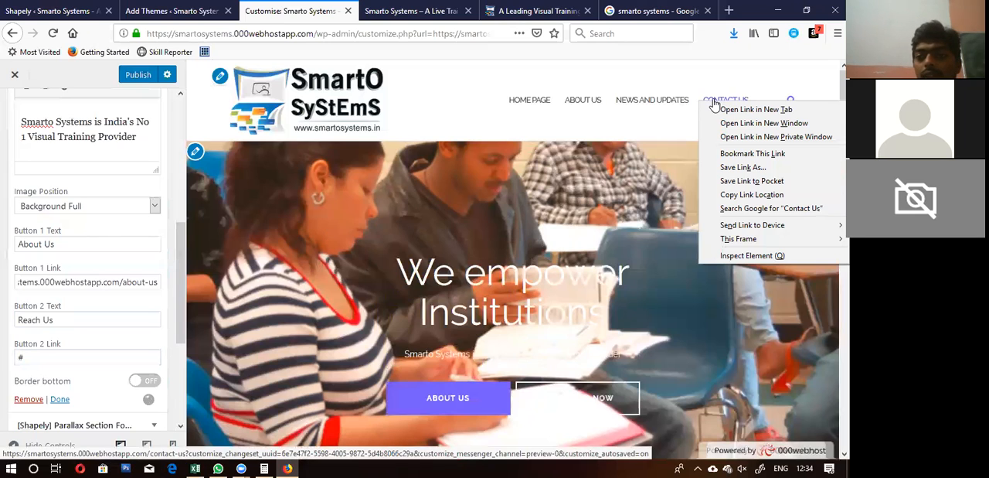
key(Escape)
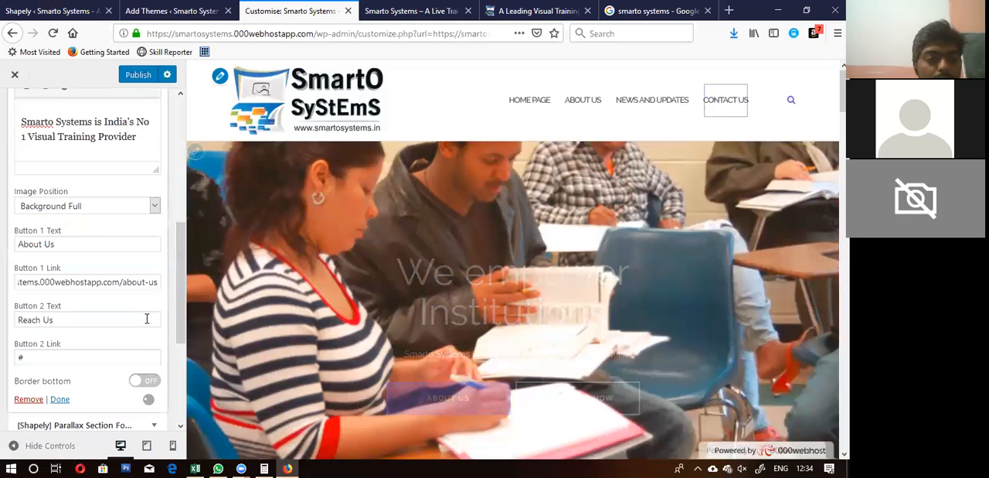
click(15, 358)
double_click(15, 358)
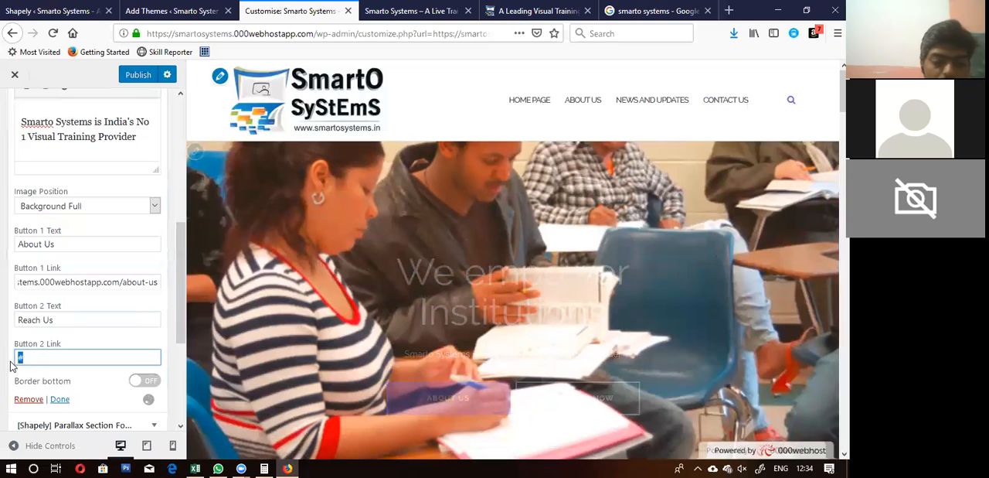
key(ctrl+v)
Step: Try to strip the customiser preview parameters from the end of the second button's pasted link
key(BackSpace)
key(BackSpace)
key(BackSpace)
key(BackSpace)
key(BackSpace)
key(BackSpace)
key(BackSpace)
key(BackSpace)
key(BackSpace)
key(BackSpace)
key(BackSpace)
key(BackSpace)
key(BackSpace)
key(BackSpace)
key(BackSpace)
key(BackSpace)
key(BackSpace)
key(BackSpace)
key(BackSpace)
key(BackSpace)
key(BackSpace)
key(BackSpace)
key(BackSpace)
key(BackSpace)
key(BackSpace)
key(BackSpace)
key(BackSpace)
key(BackSpace)
key(BackSpace)
key(BackSpace)
key(BackSpace)
key(BackSpace)
key(BackSpace)
key(BackSpace)
key(BackSpace)
key(BackSpace)
key(BackSpace)
key(BackSpace)
key(BackSpace)
key(BackSpace)
key(BackSpace)
key(BackSpace)
key(BackSpace)
key(BackSpace)
key(BackSpace)
key(BackSpace)
key(BackSpace)
key(BackSpace)
key(BackSpace)
key(BackSpace)
key(BackSpace)
key(BackSpace)
key(BackSpace)
key(BackSpace)
key(BackSpace)
key(BackSpace)
key(BackSpace)
key(BackSpace)
key(BackSpace)
key(BackSpace)
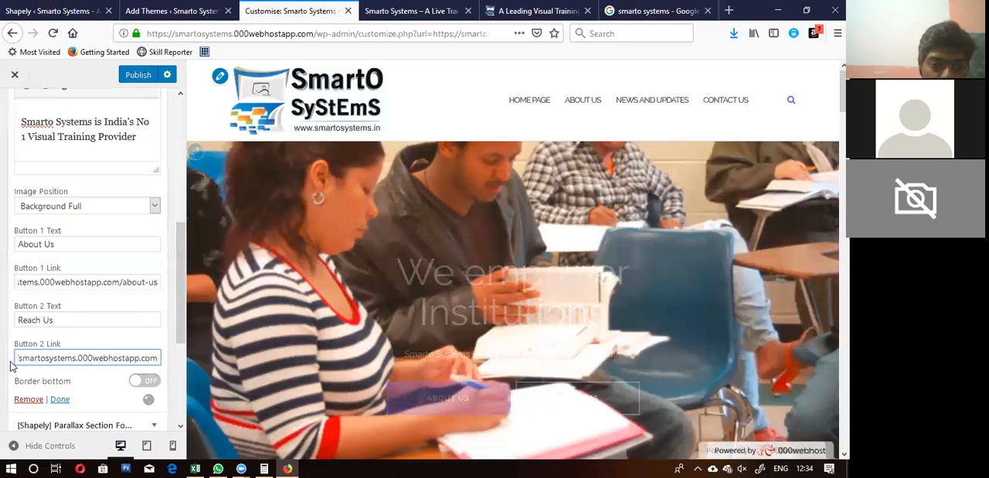
Step: Replace the second button's link with the copied Contact Us address again and trim it so that it ends at /contact-us
key(ctrl+a)
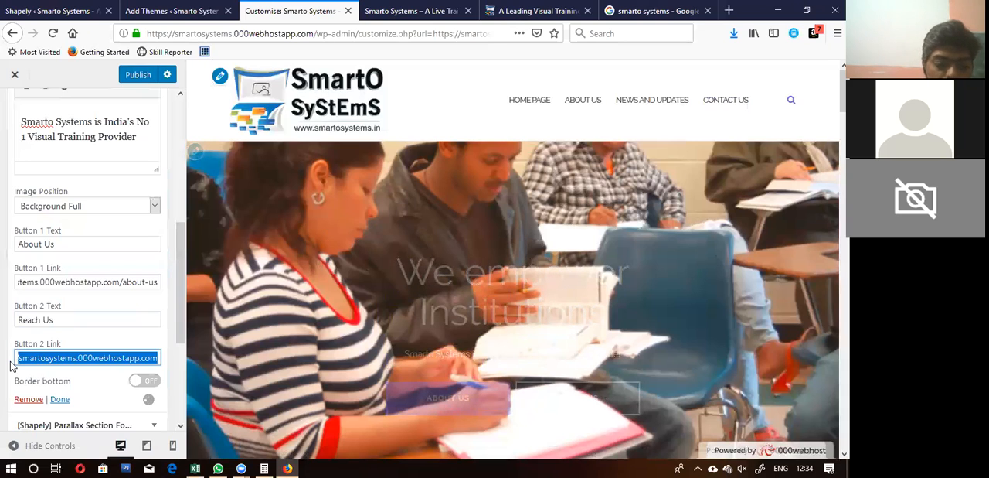
key(ctrl+v)
key(BackSpace)
key(BackSpace)
key(BackSpace)
key(BackSpace)
key(BackSpace)
key(BackSpace)
key(BackSpace)
key(BackSpace)
key(BackSpace)
key(BackSpace)
key(BackSpace)
key(BackSpace)
key(BackSpace)
key(BackSpace)
key(BackSpace)
key(BackSpace)
key(BackSpace)
key(BackSpace)
key(BackSpace)
key(BackSpace)
key(BackSpace)
key(BackSpace)
key(BackSpace)
key(BackSpace)
key(BackSpace)
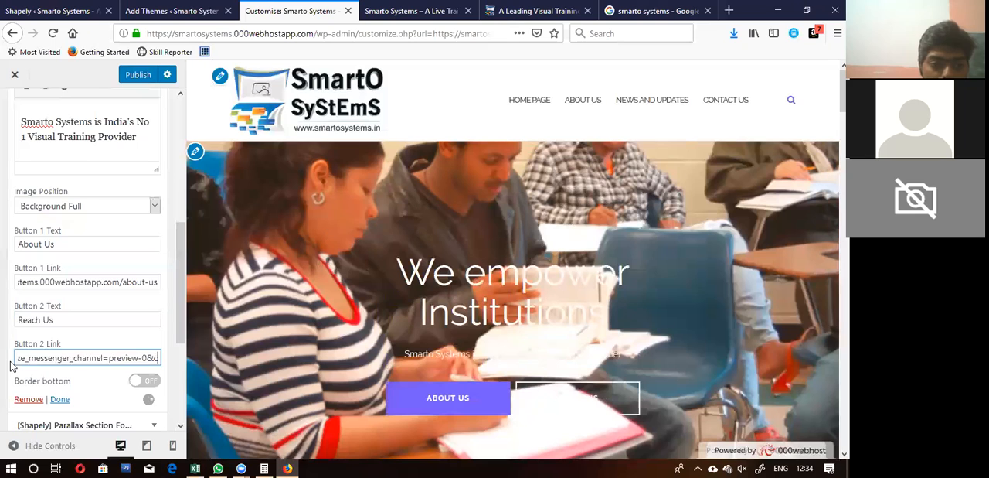
key(BackSpace)
key(BackSpace)
key(BackSpace)
key(BackSpace)
key(BackSpace)
key(BackSpace)
key(BackSpace)
key(BackSpace)
key(BackSpace)
key(BackSpace)
key(BackSpace)
key(BackSpace)
key(BackSpace)
key(BackSpace)
key(BackSpace)
key(BackSpace)
key(BackSpace)
key(BackSpace)
key(BackSpace)
key(BackSpace)
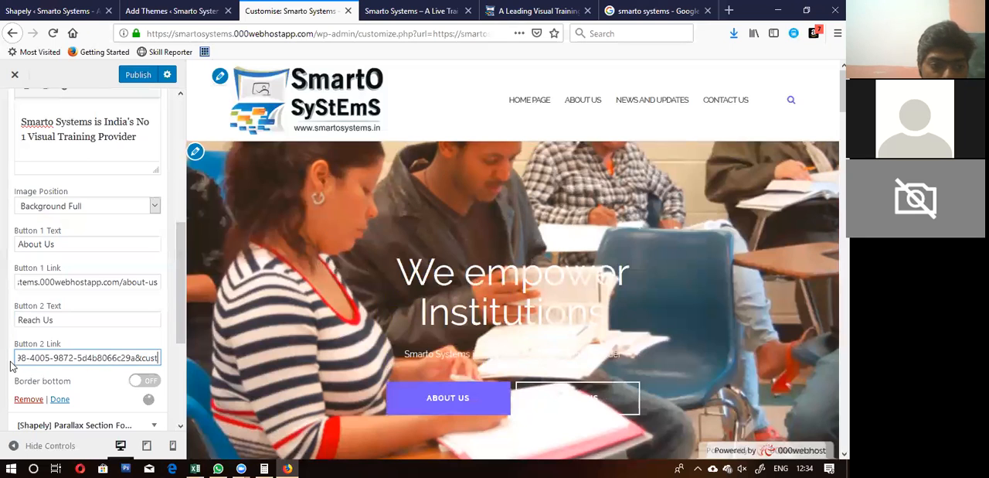
key(BackSpace)
key(BackSpace)
key(BackSpace)
key(BackSpace)
key(BackSpace)
key(BackSpace)
key(BackSpace)
key(BackSpace)
key(BackSpace)
key(BackSpace)
key(BackSpace)
key(BackSpace)
key(BackSpace)
key(BackSpace)
key(BackSpace)
key(BackSpace)
key(BackSpace)
key(BackSpace)
key(BackSpace)
key(BackSpace)
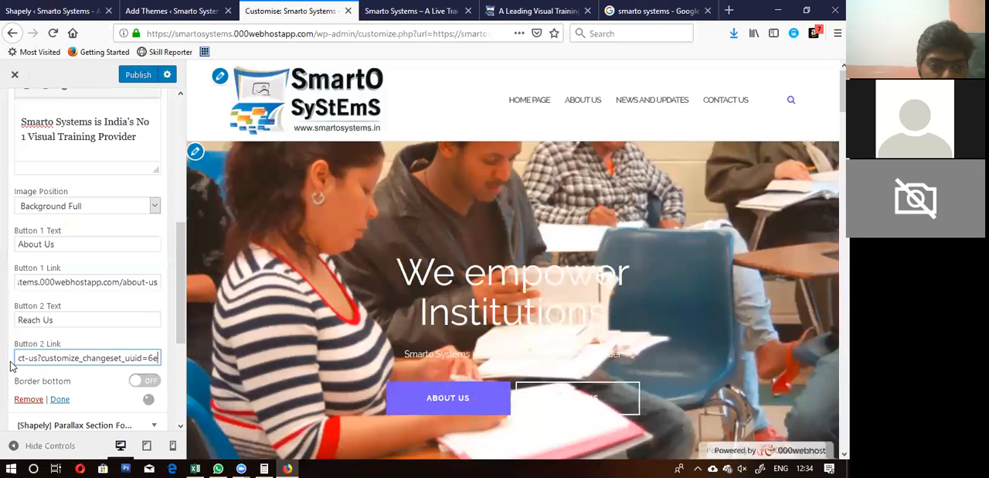
key(BackSpace)
key(BackSpace)
key(BackSpace)
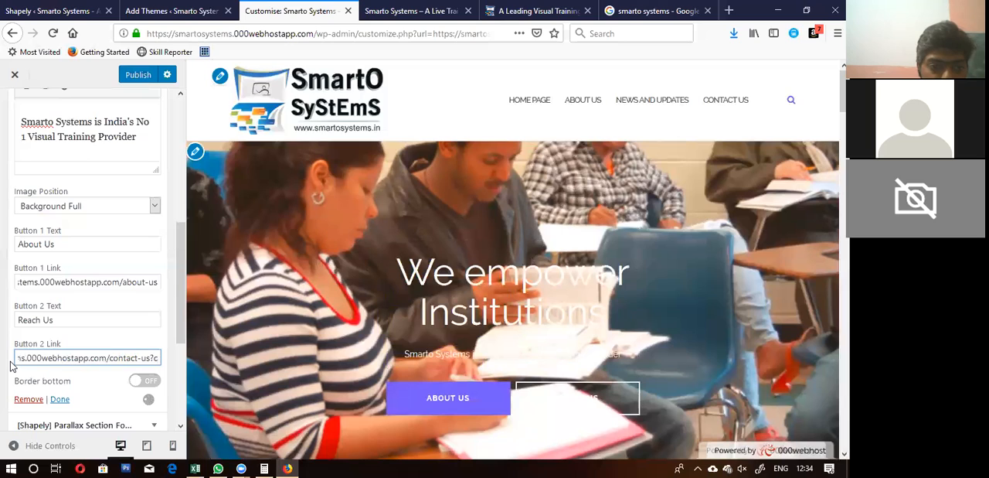
Step: Finish editing the second button's link and publish the customised parallax section
click(9, 361)
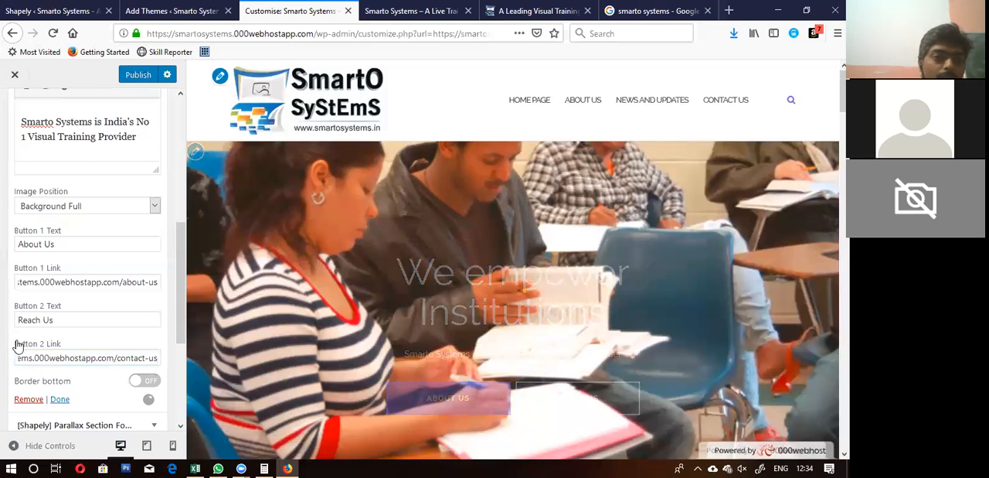
click(137, 75)
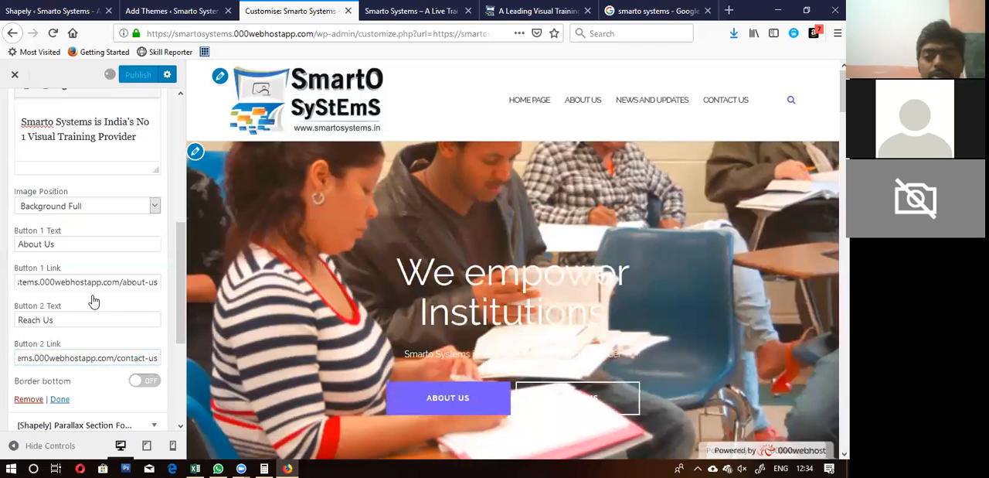
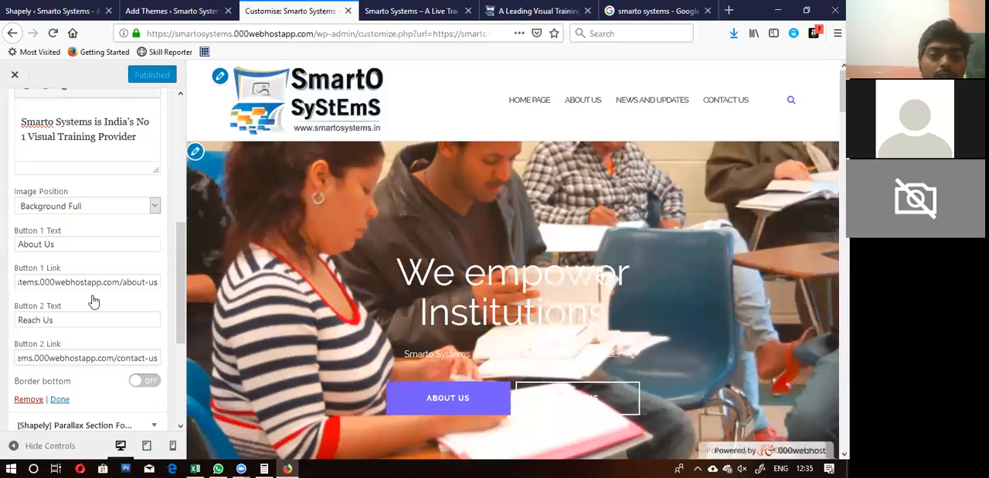
Step: Reload the live Smarto Systems home page and check the published hero section with its About Us and Reach Us buttons
click(415, 10)
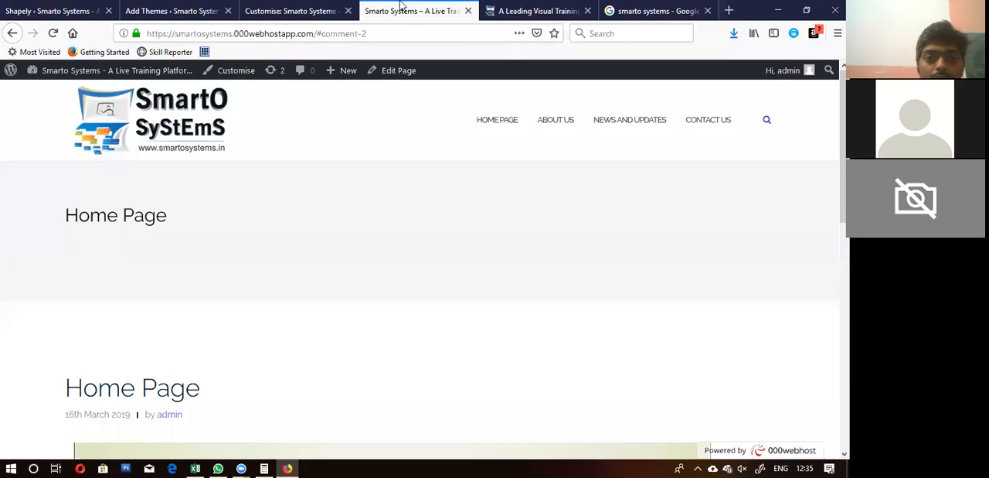
click(53, 33)
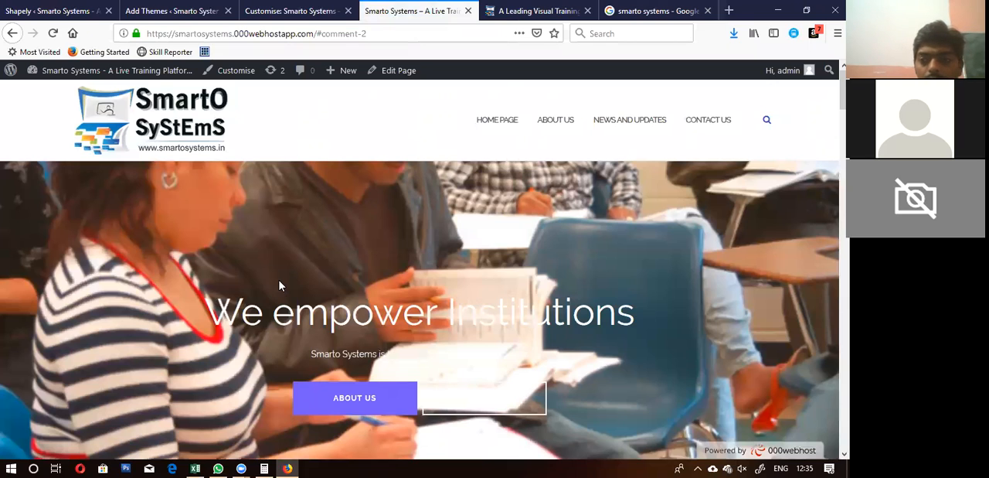
drag(843, 91, 843, 108)
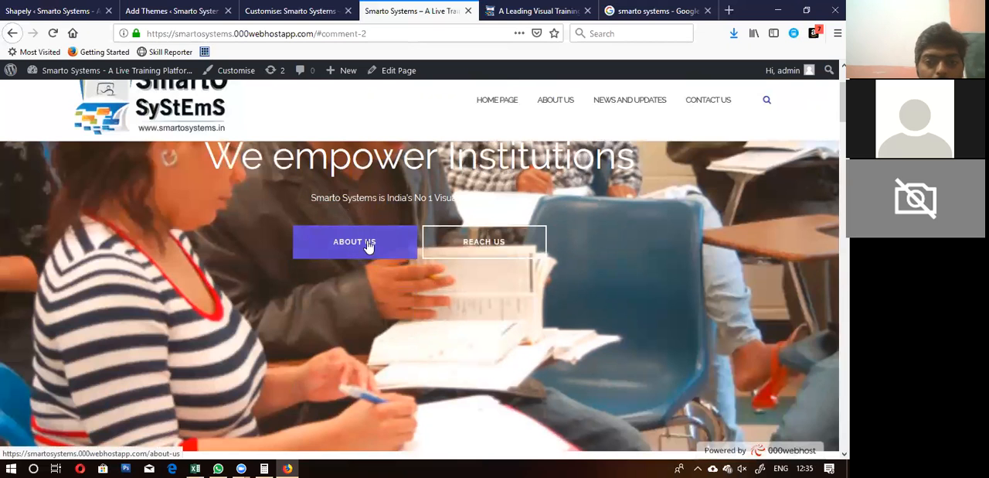
scroll(296, 327, down, 5)
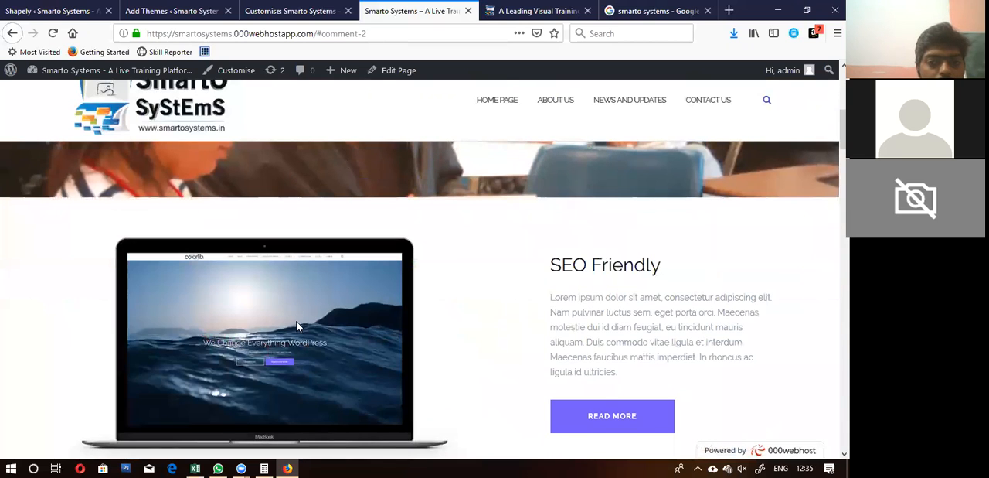
scroll(296, 327, up, 5)
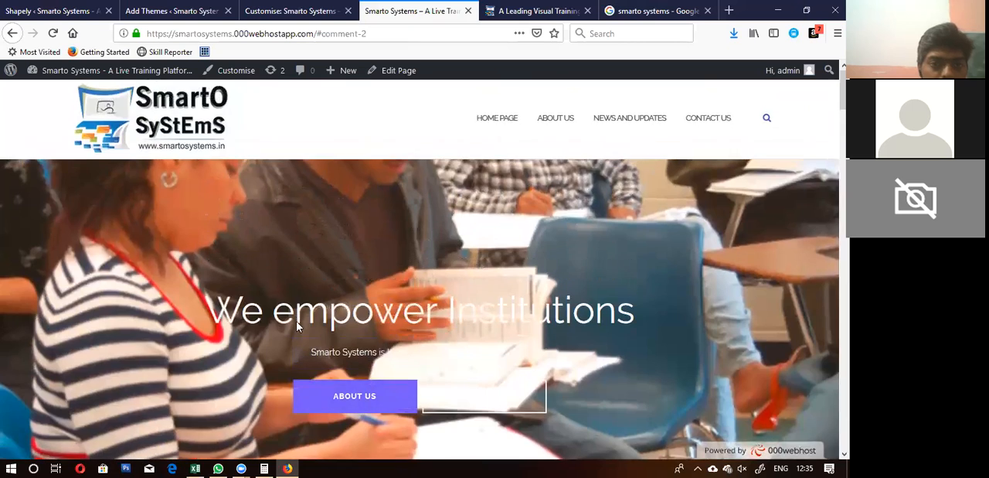
scroll(296, 327, down, 5)
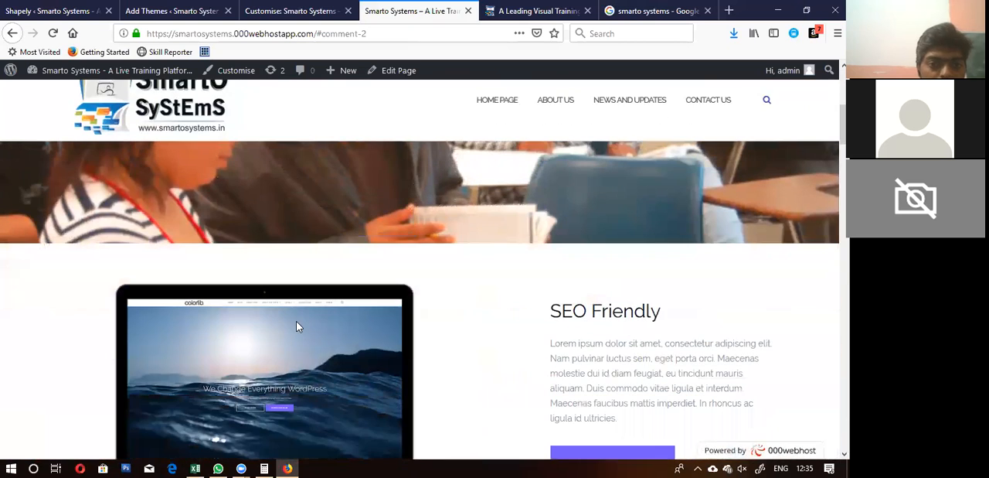
Step: Return to the customiser and compare the Home Page widget list with the preview down to the SEO Friendly section
click(298, 12)
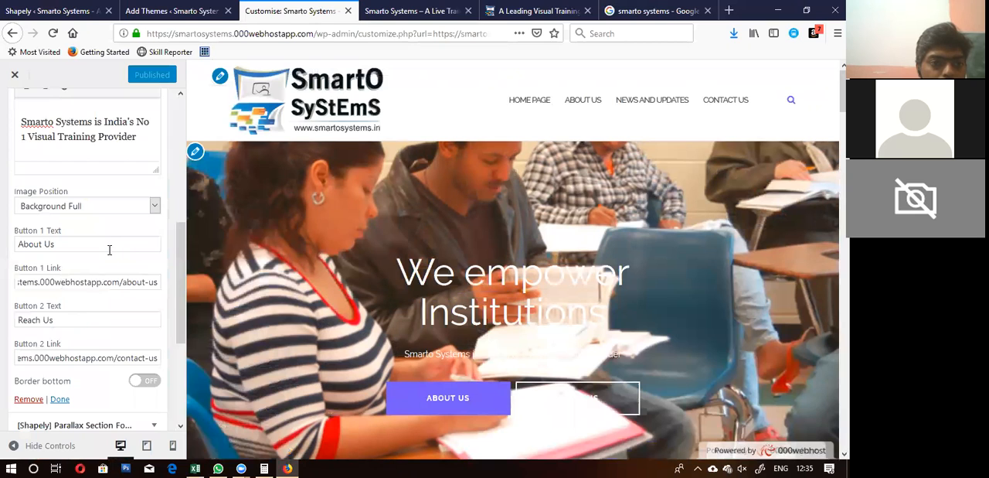
scroll(110, 255, up, 5)
scroll(110, 255, down, 4)
scroll(109, 255, down, 4)
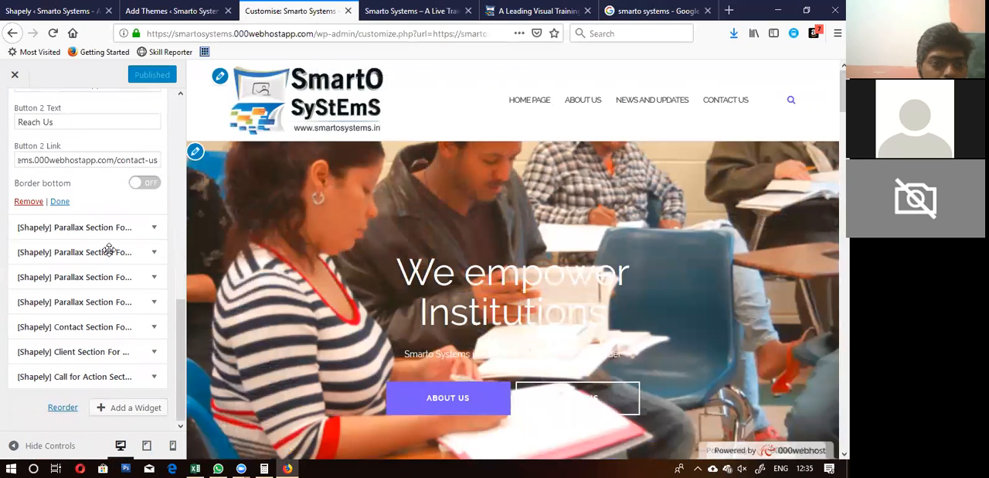
scroll(108, 249, up, 5)
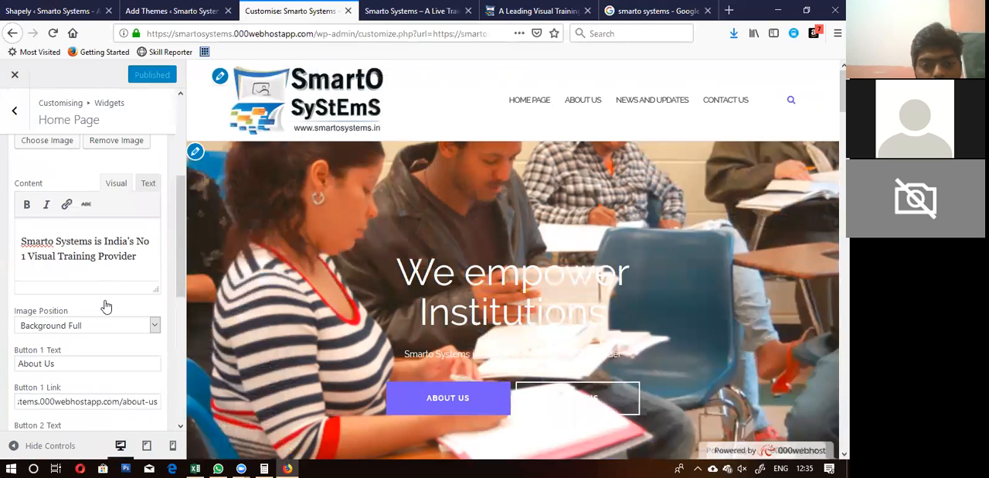
scroll(106, 307, down, 4)
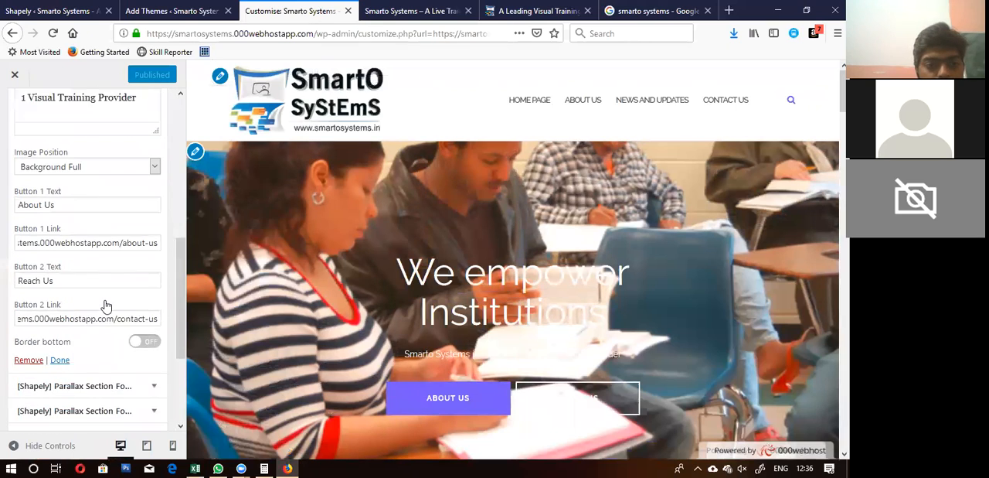
scroll(106, 307, down, 3)
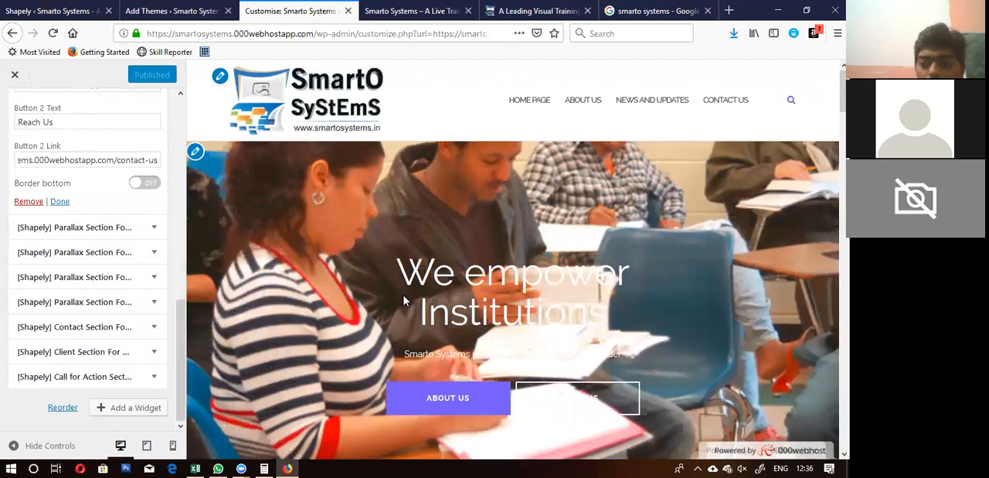
scroll(403, 301, down, 3)
scroll(404, 301, down, 2)
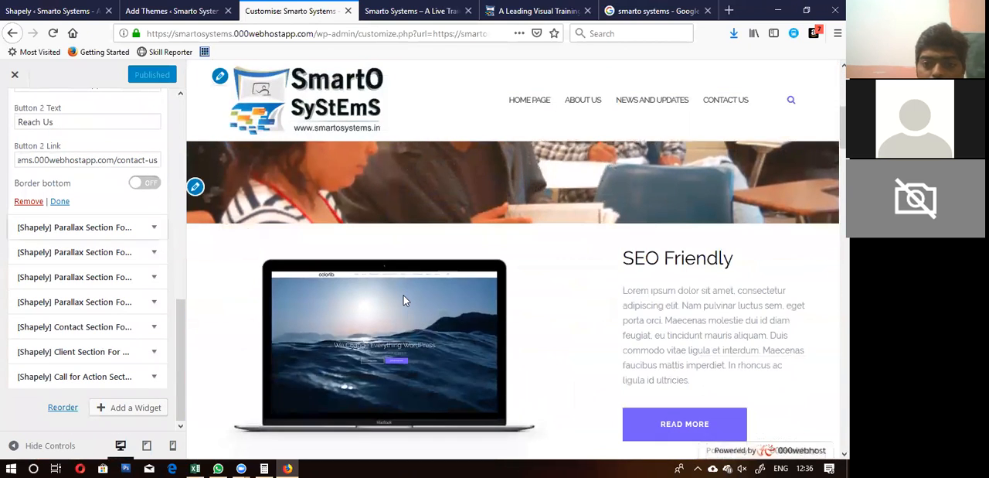
scroll(404, 300, down, 1)
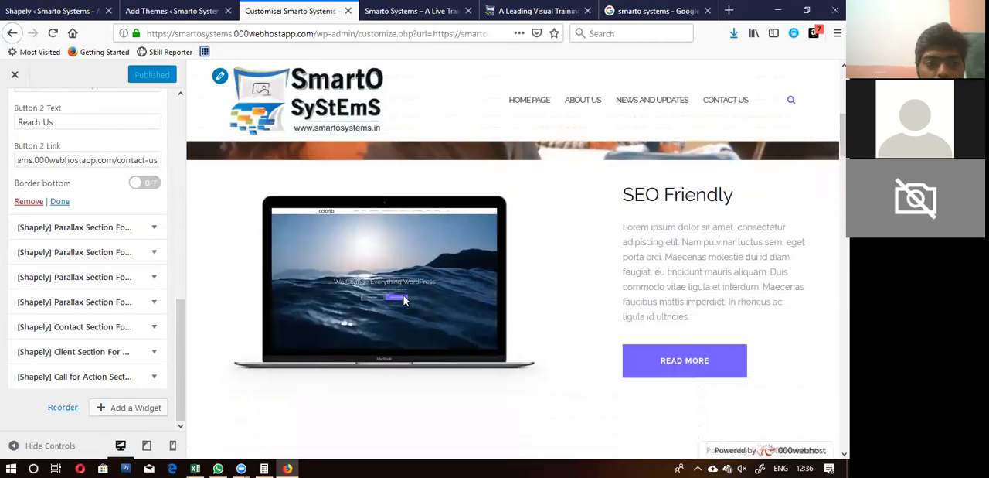
Step: Open the SEO Friendly parallax section's widget settings and remove that widget from the Home Page
click(81, 225)
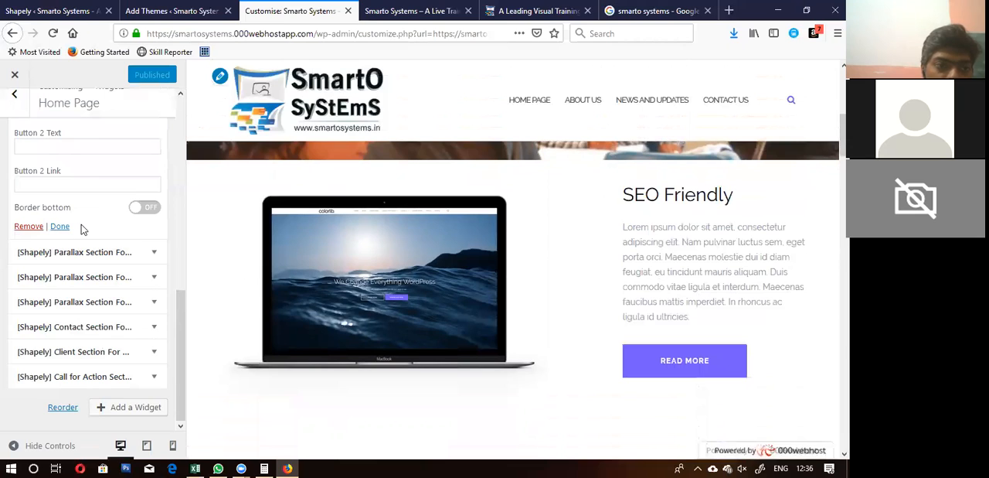
scroll(81, 224, up, 5)
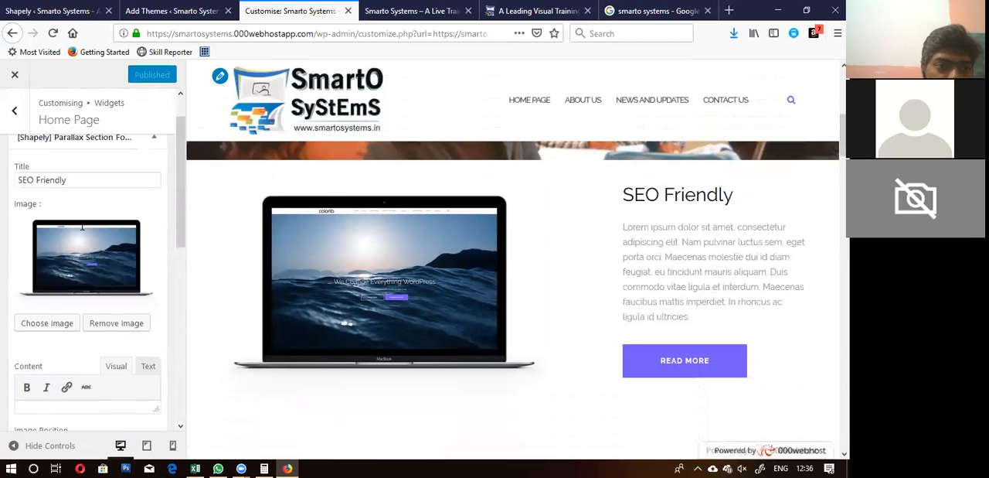
scroll(82, 225, up, 1)
scroll(82, 225, down, 10)
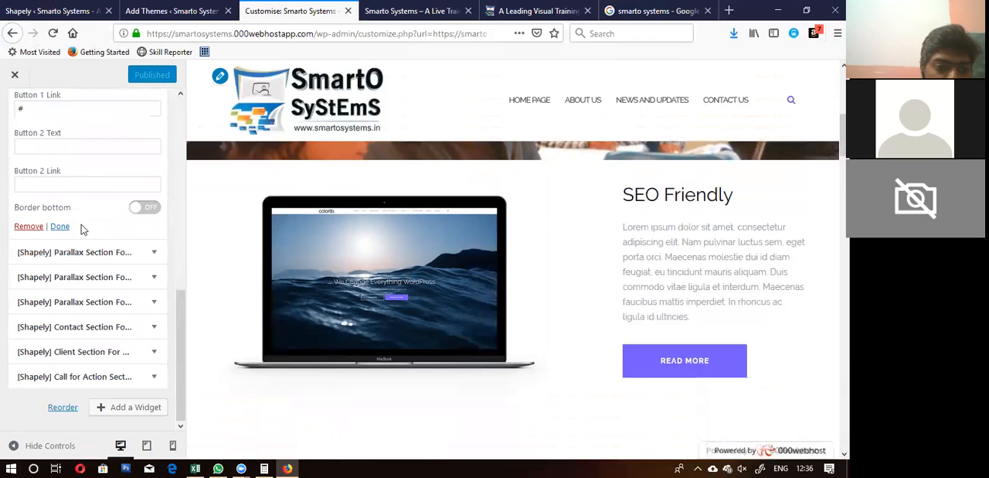
scroll(82, 229, up, 10)
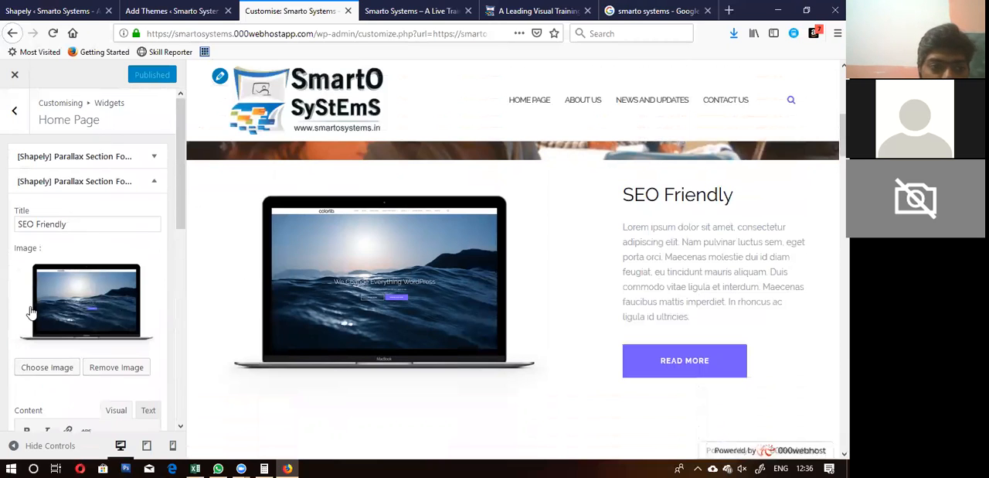
scroll(26, 288, down, 3)
scroll(26, 288, down, 3)
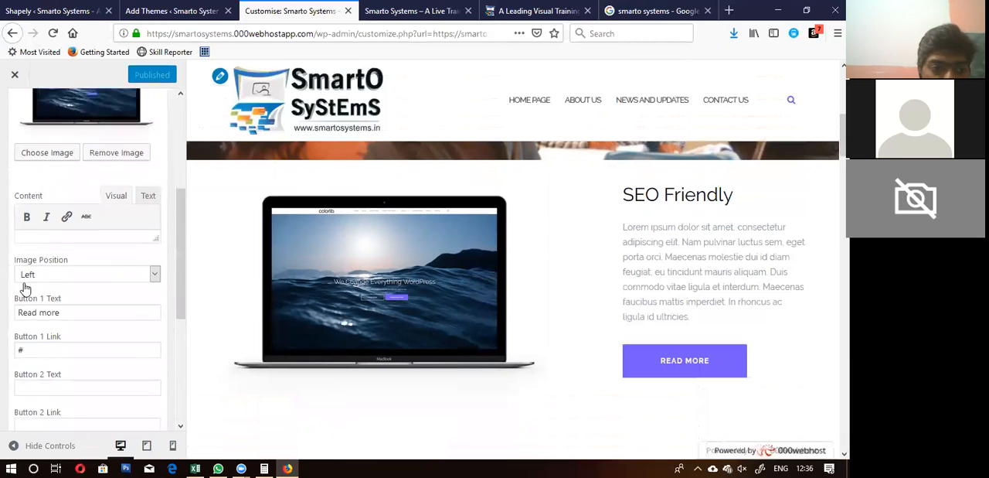
click(27, 301)
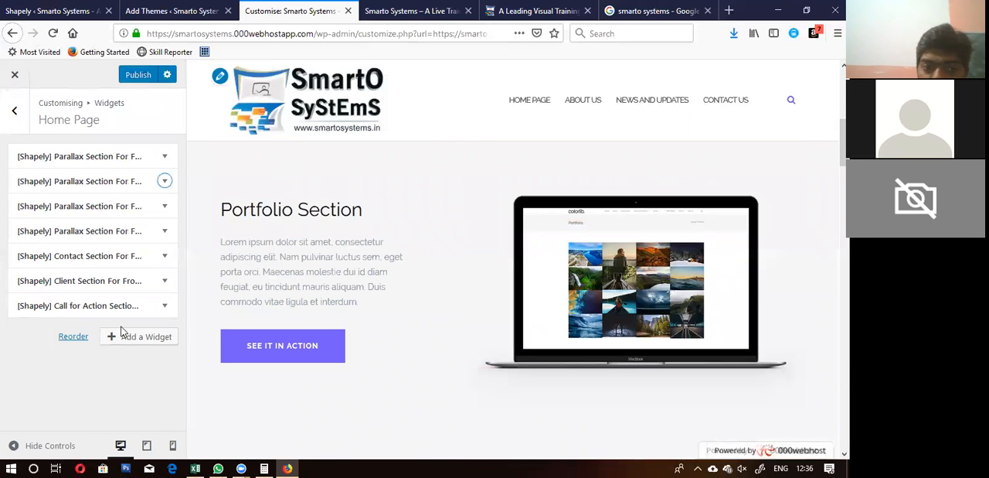
Step: Browse the widgets that can be added to the Home Page, including the Shapely sections, and return to the widget areas overview
click(136, 338)
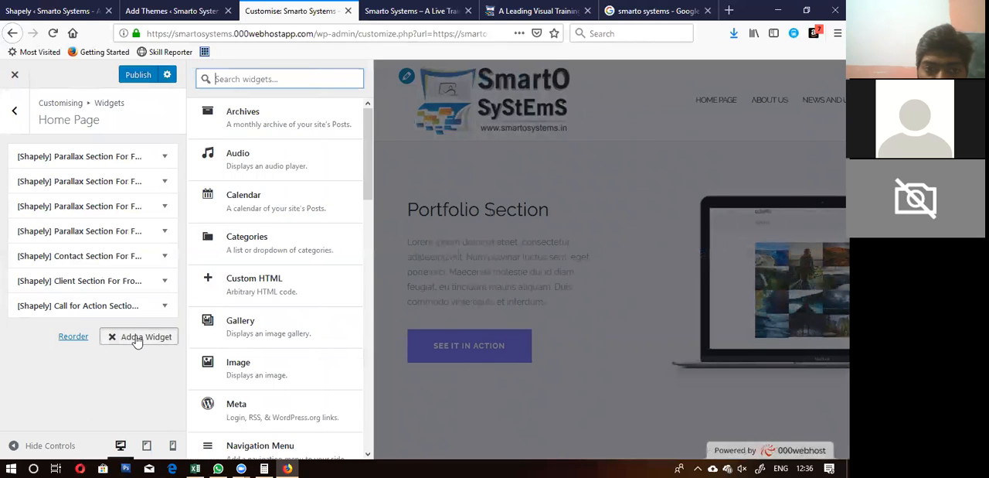
scroll(239, 191, down, 3)
scroll(242, 191, down, 5)
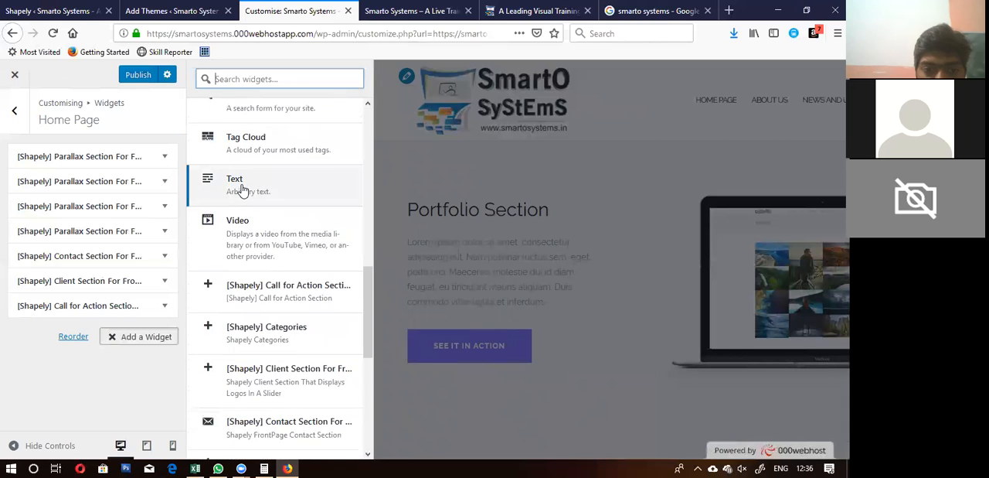
scroll(242, 191, down, 5)
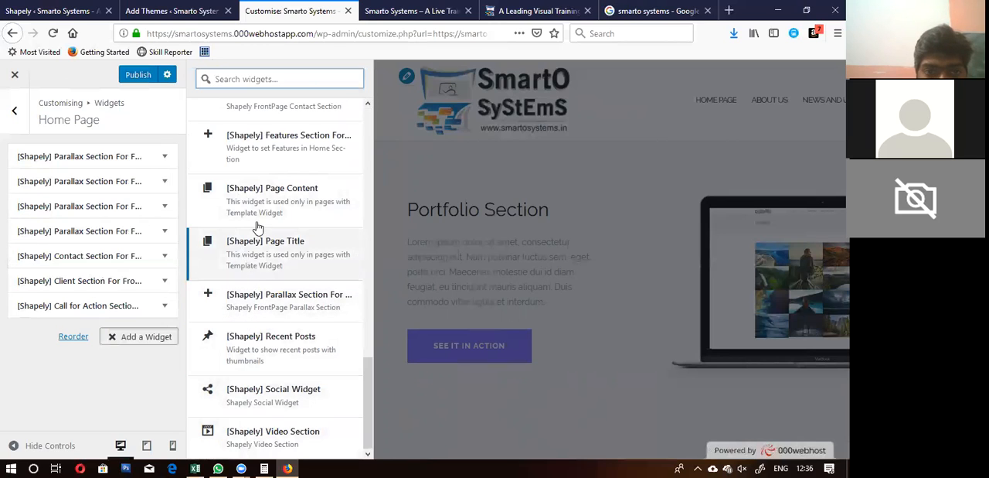
scroll(254, 199, up, 5)
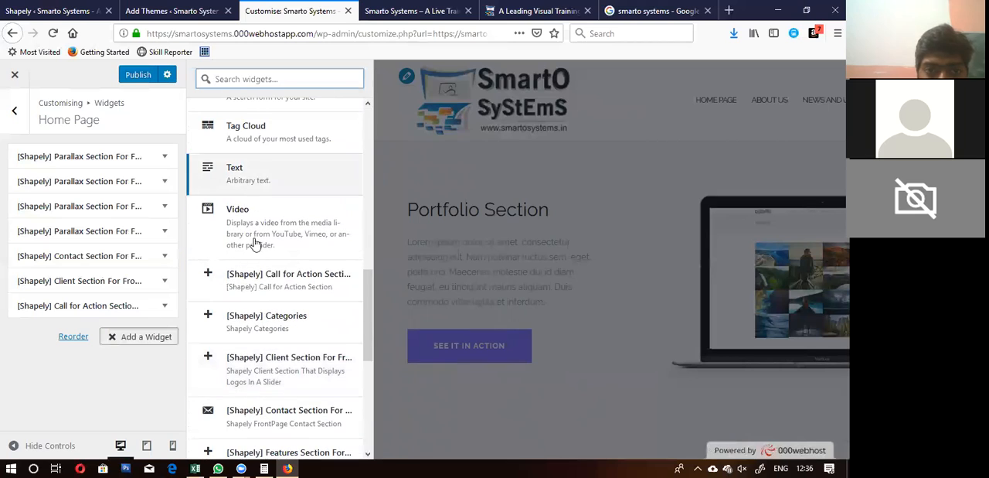
scroll(224, 392, down, 4)
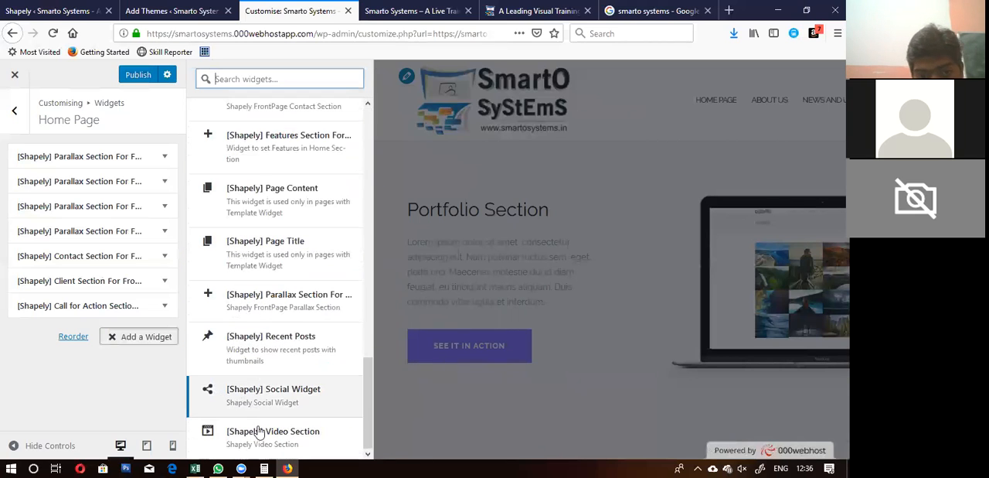
scroll(261, 328, up, 2)
scroll(260, 328, up, 1)
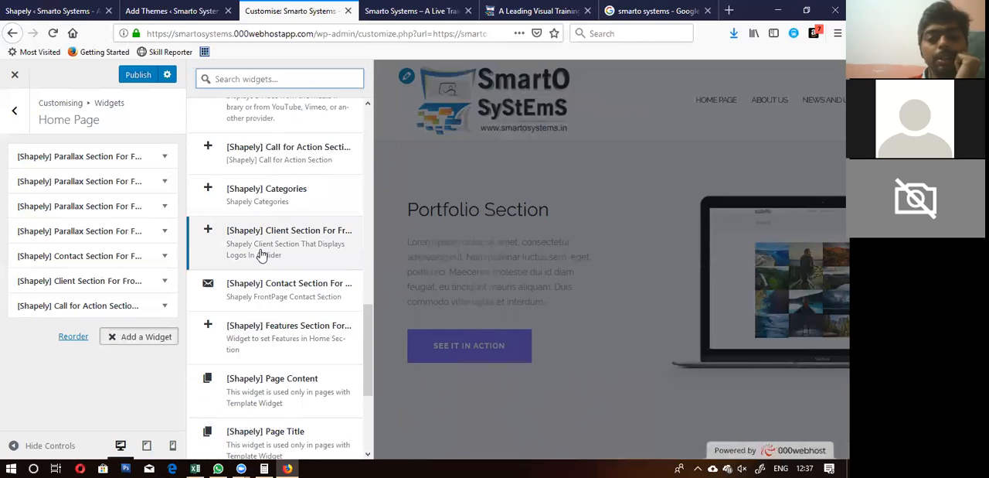
scroll(262, 255, down, 5)
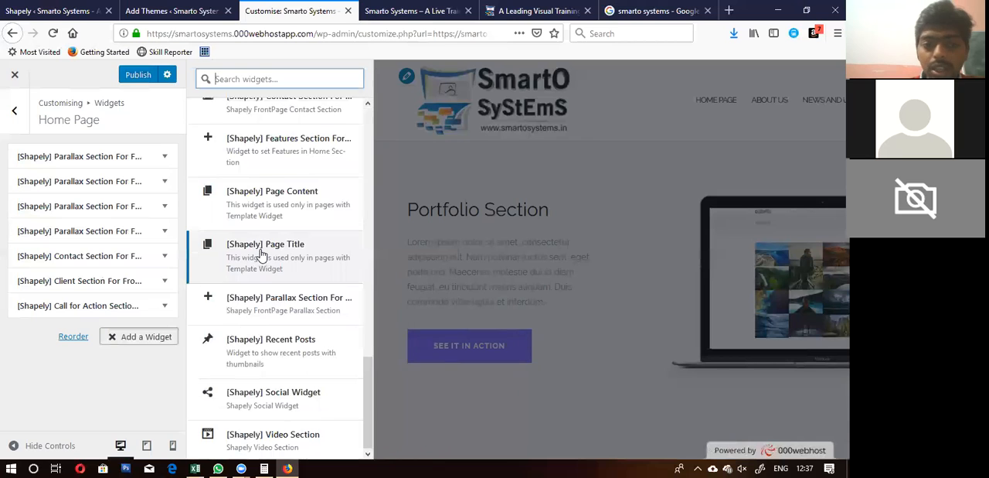
scroll(261, 255, up, 9)
scroll(262, 255, up, 10)
scroll(261, 255, down, 15)
scroll(262, 255, up, 15)
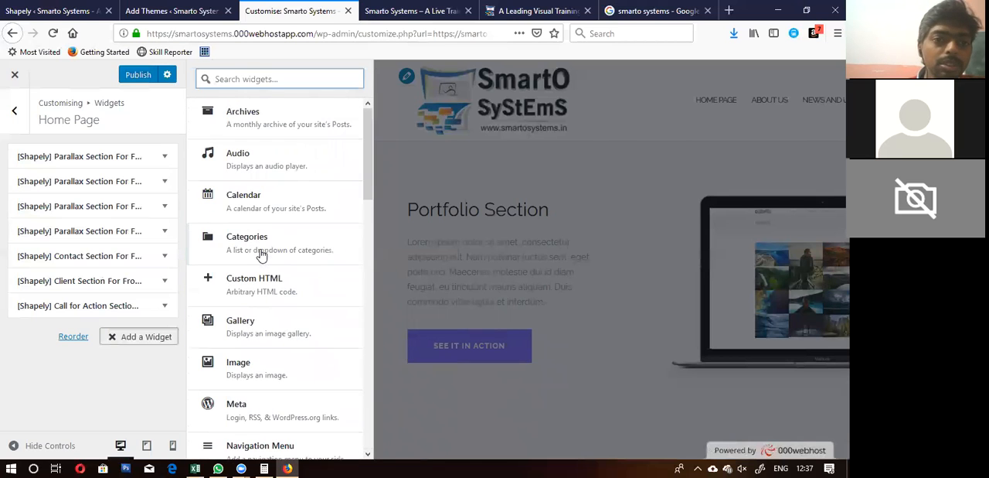
click(14, 111)
click(14, 110)
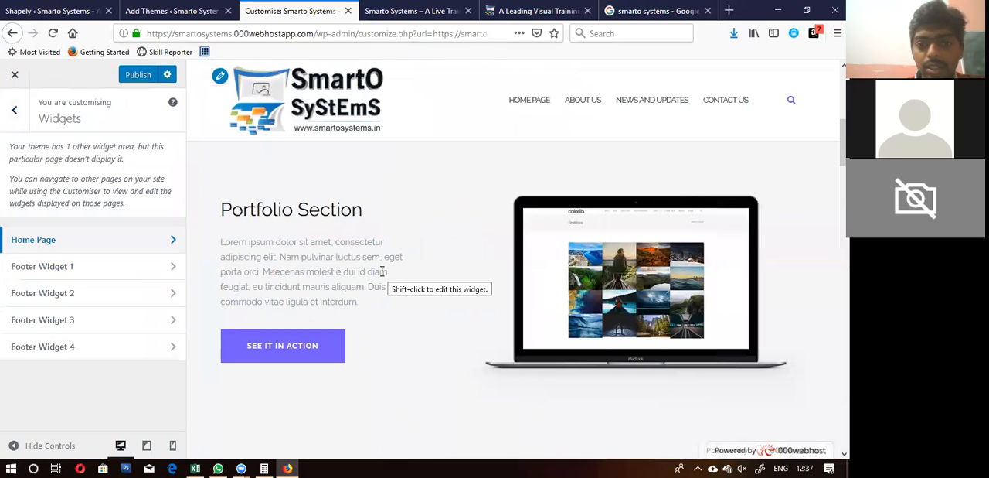
Step: Open the Portfolio Section parallax widget from the preview and review its title, image, content and button settings
scroll(272, 258, up, 2)
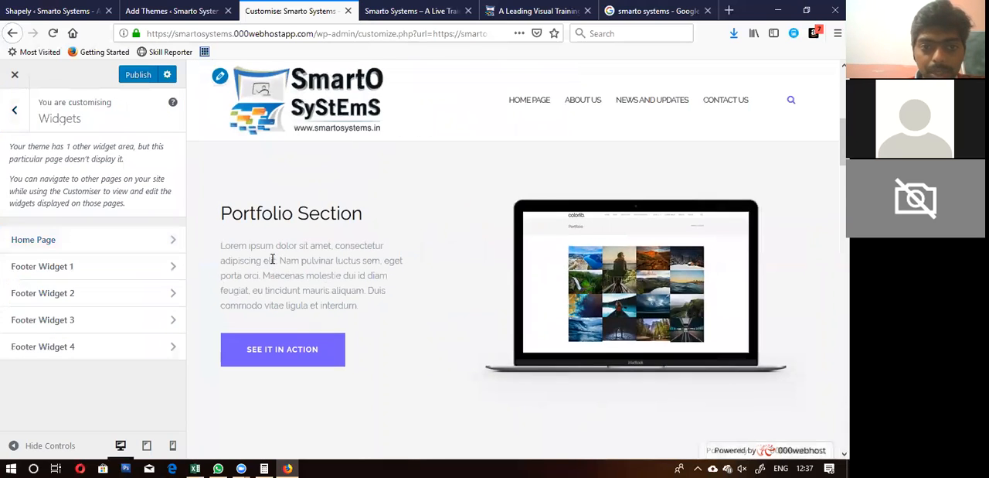
scroll(321, 317, down, 2)
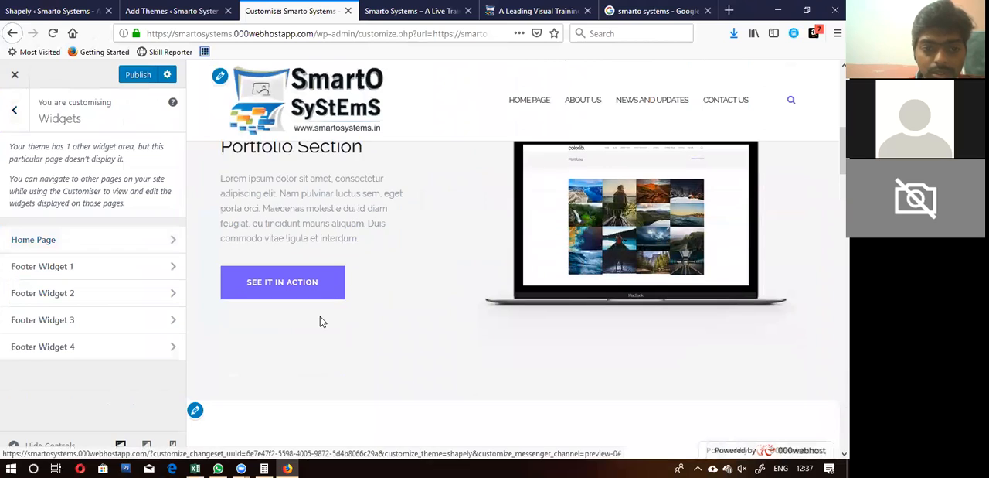
scroll(320, 318, up, 3)
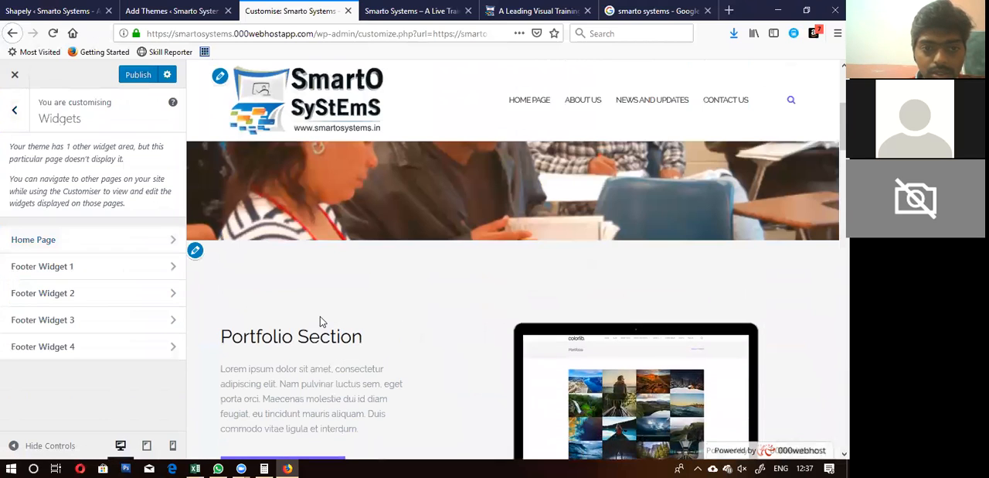
click(195, 253)
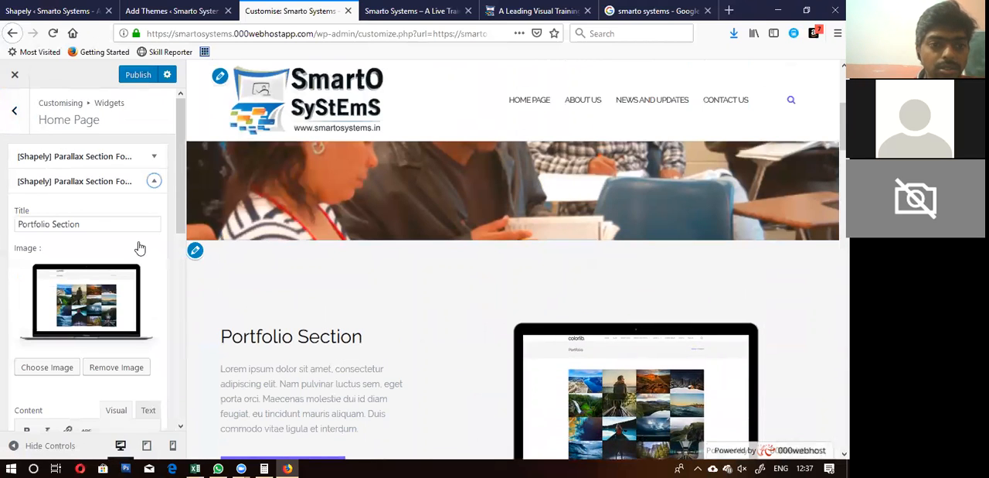
scroll(140, 247, down, 3)
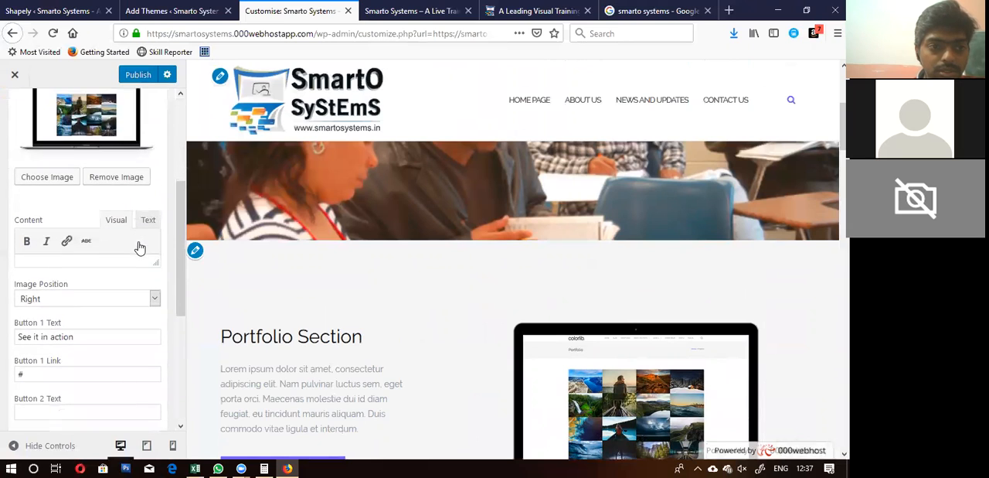
scroll(139, 248, up, 3)
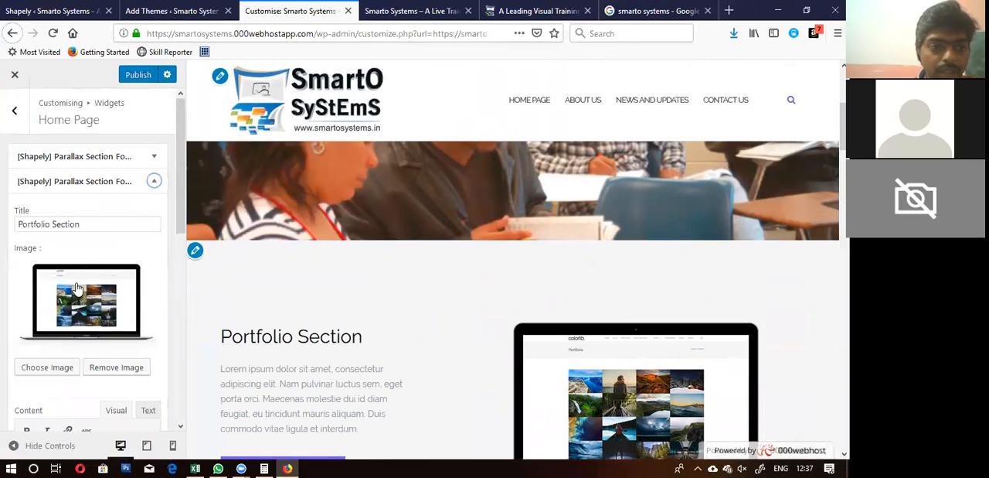
scroll(333, 284, down, 2)
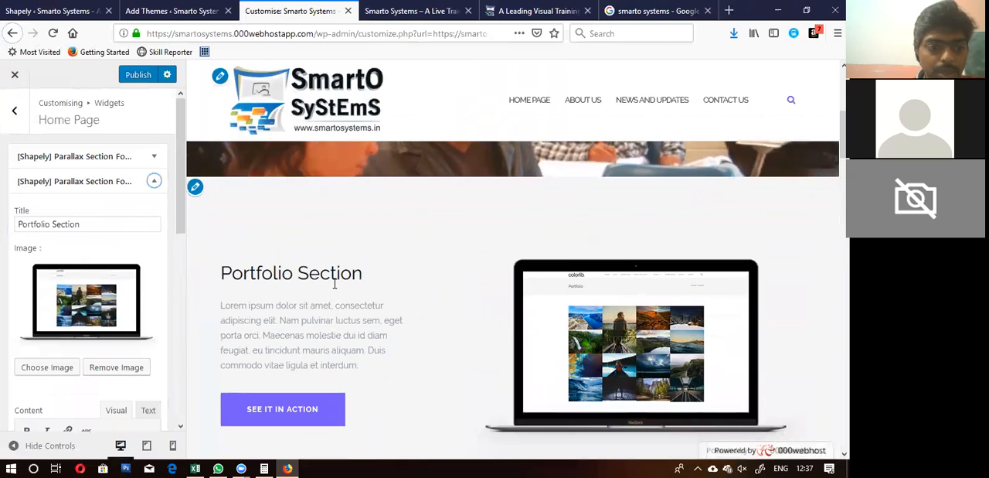
Step: Replace the Portfolio Section widget's image with maxresdefault-1.jpg from the media library
scroll(13, 292, down, 3)
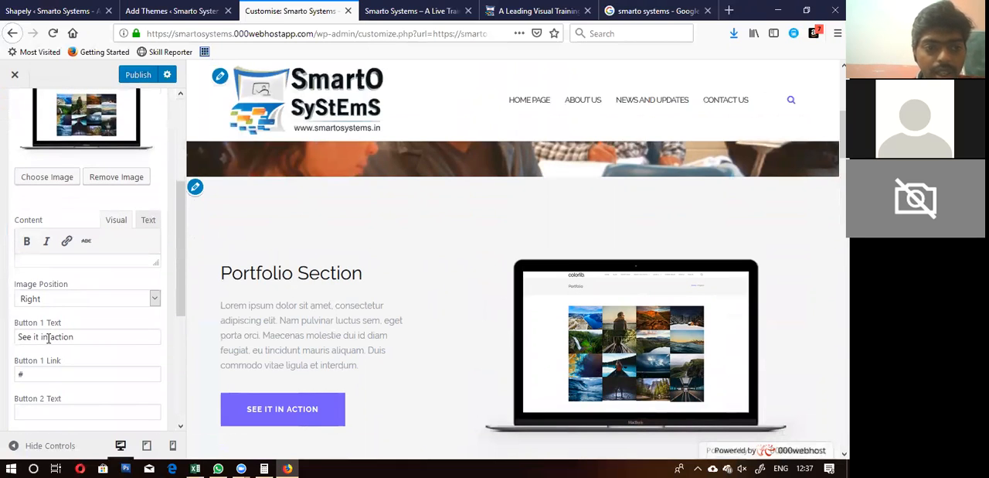
scroll(97, 313, down, 1)
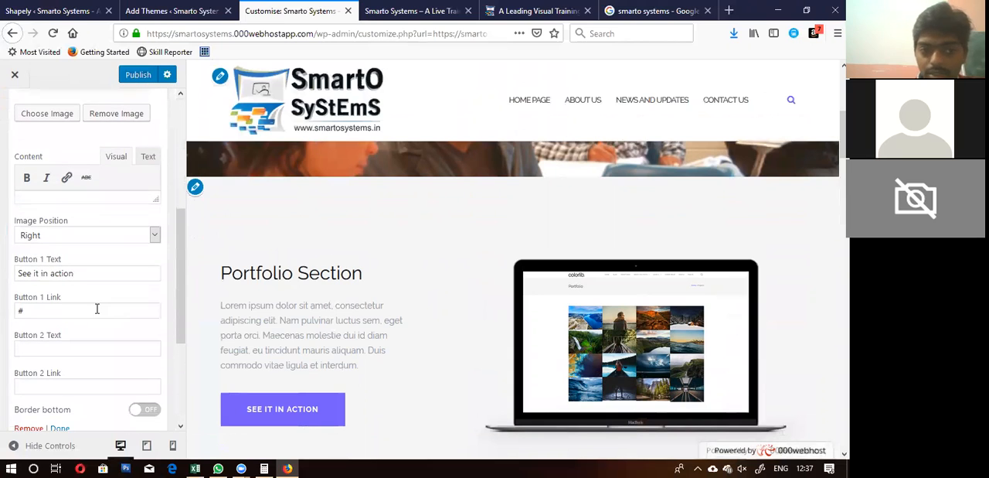
scroll(317, 316, down, 1)
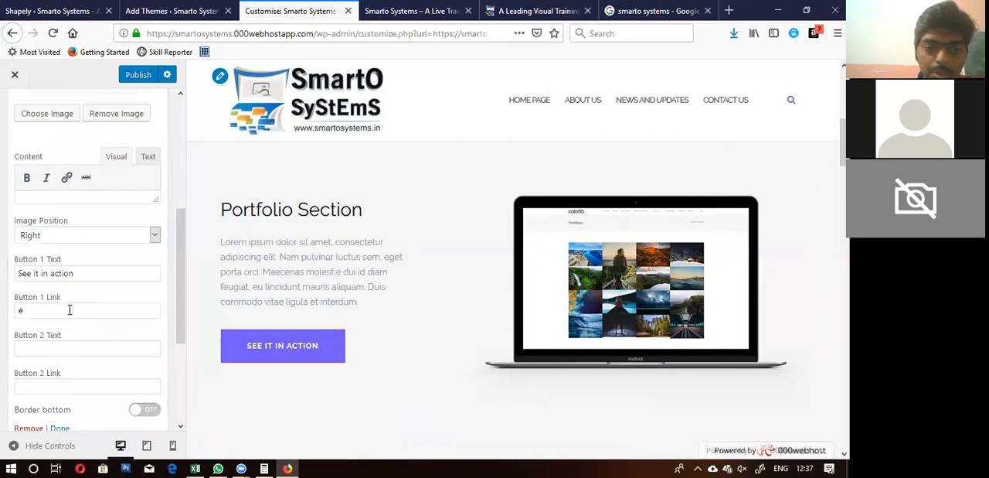
scroll(74, 341, down, 1)
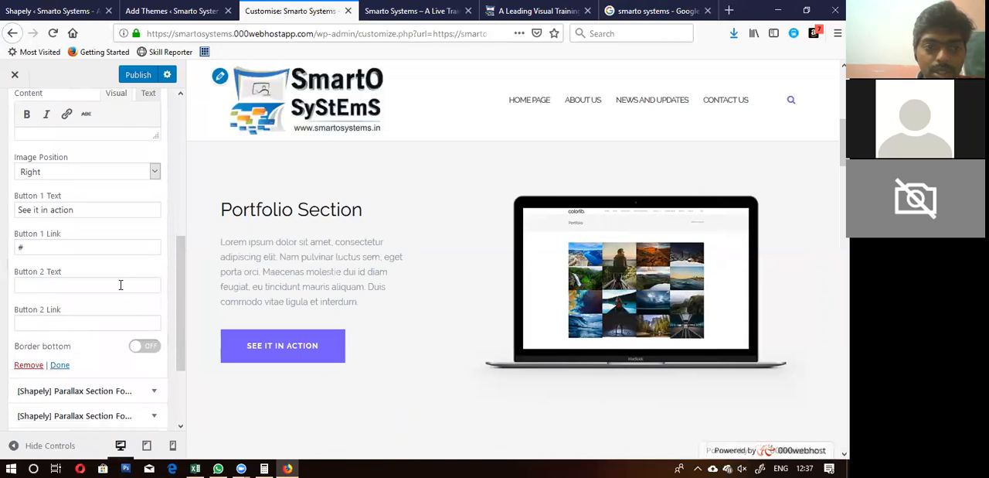
scroll(120, 290, up, 3)
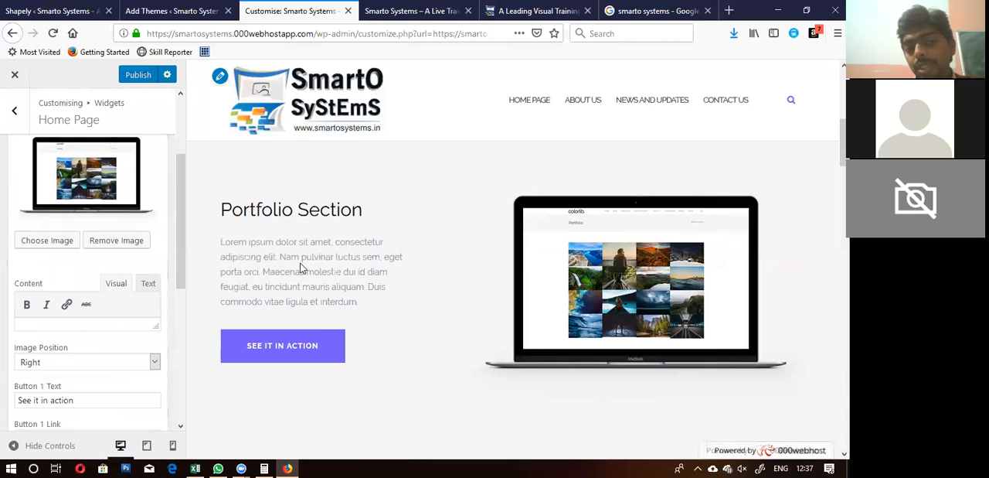
click(48, 241)
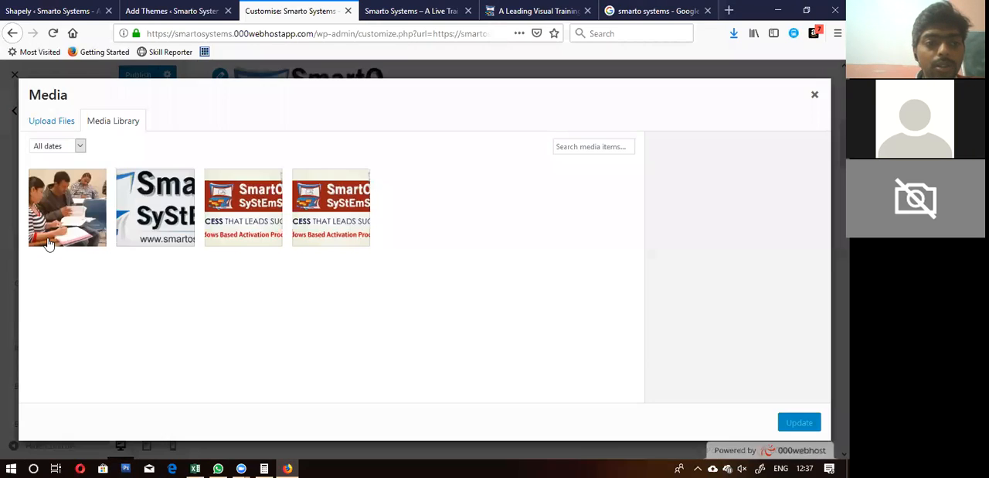
click(231, 220)
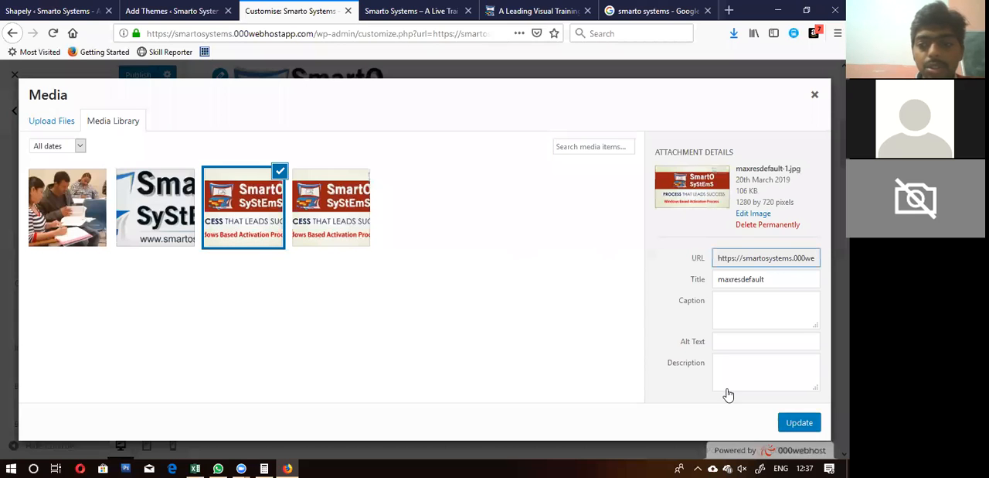
click(804, 422)
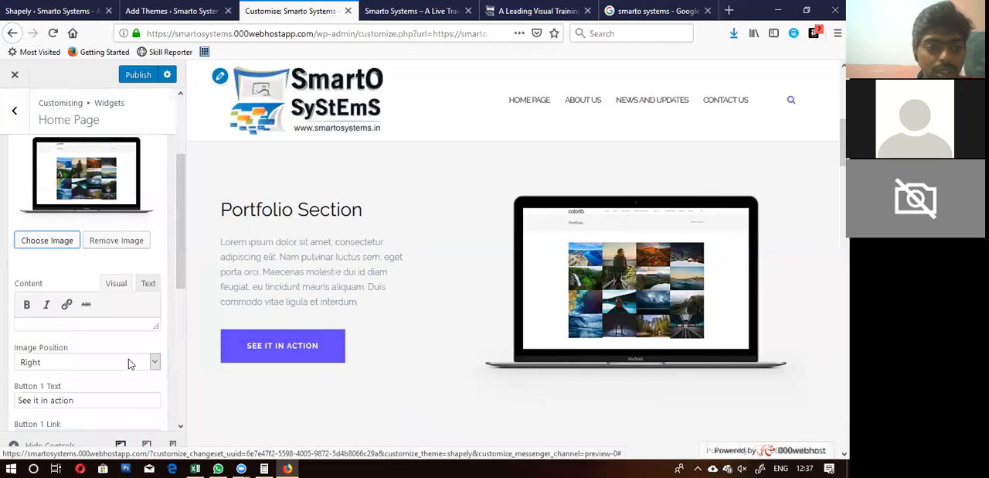
scroll(77, 353, down, 2)
drag(74, 336, 3, 335)
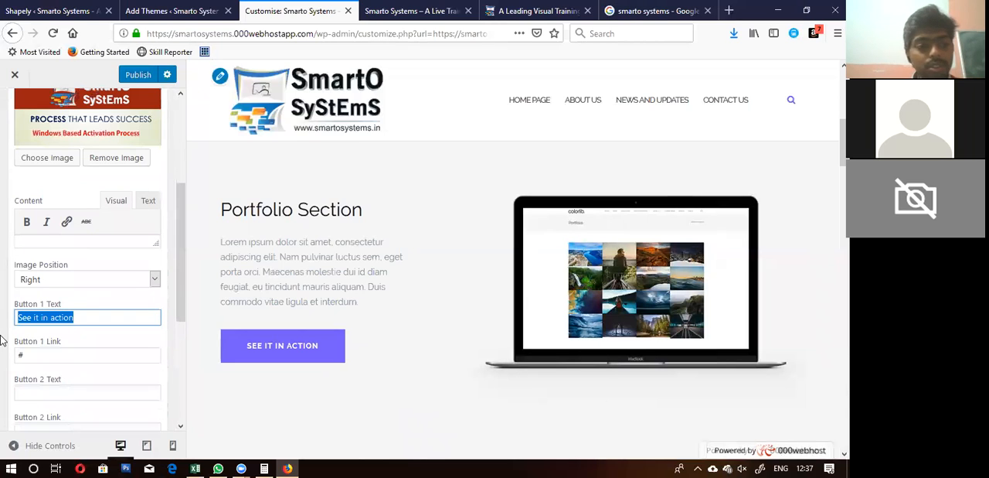
text(Download for Windows)
key(Tab)
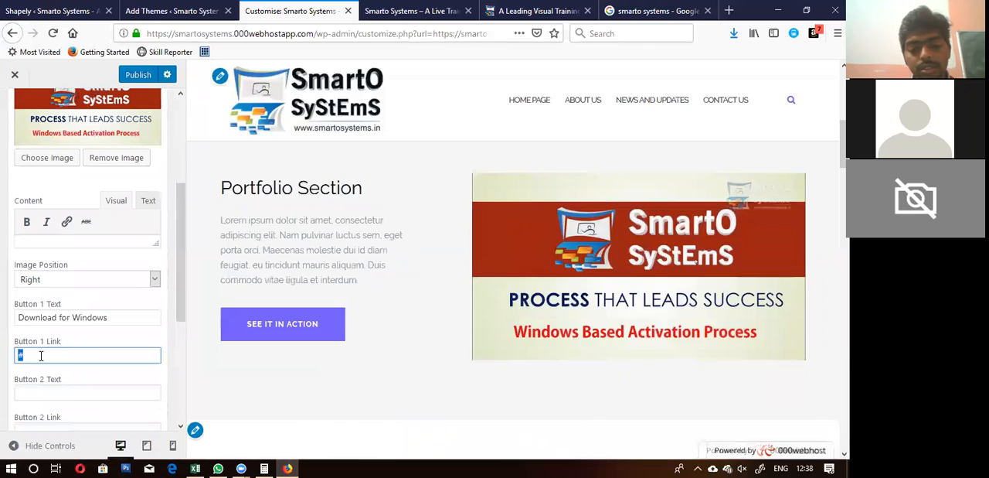
text(https://)
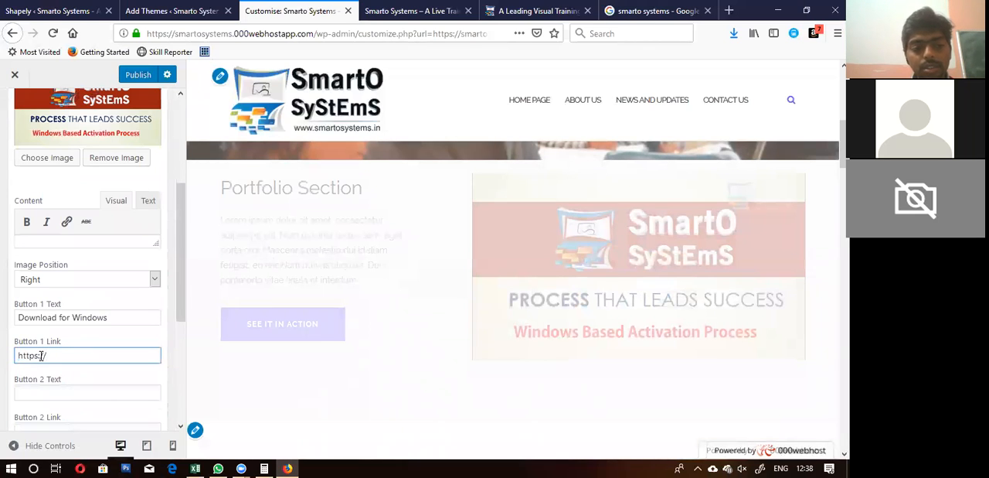
text(smartosystems.)
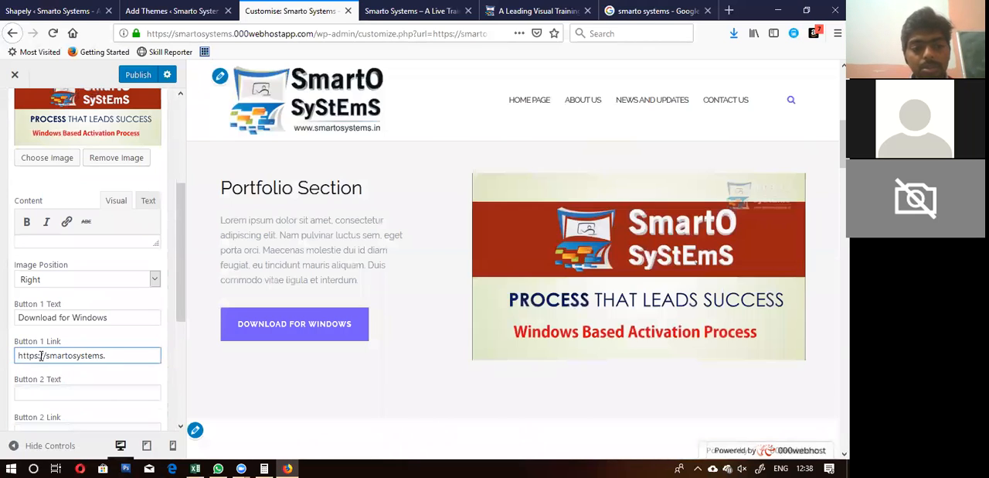
text(in/download)
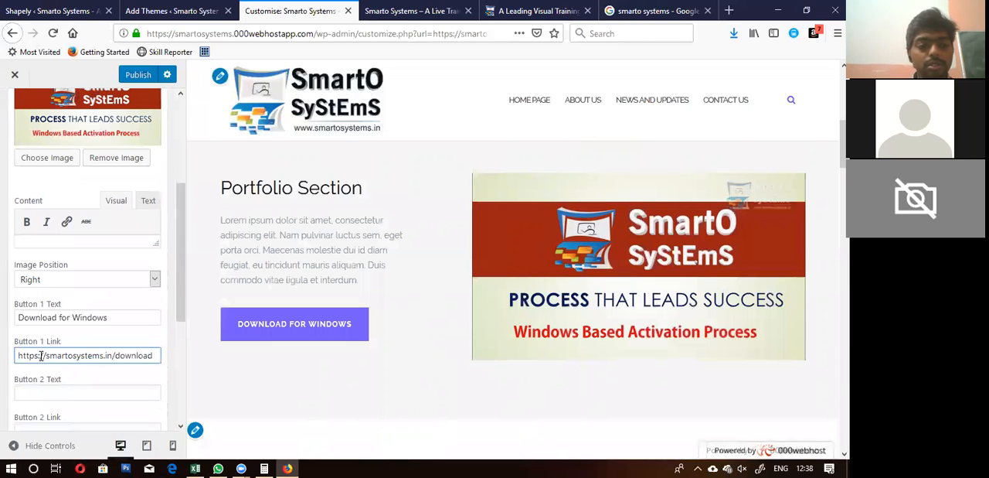
Step: Set the Portfolio Section's second button text to "Trial Video" with link "#", and finish editing the widget
scroll(41, 356, down, 3)
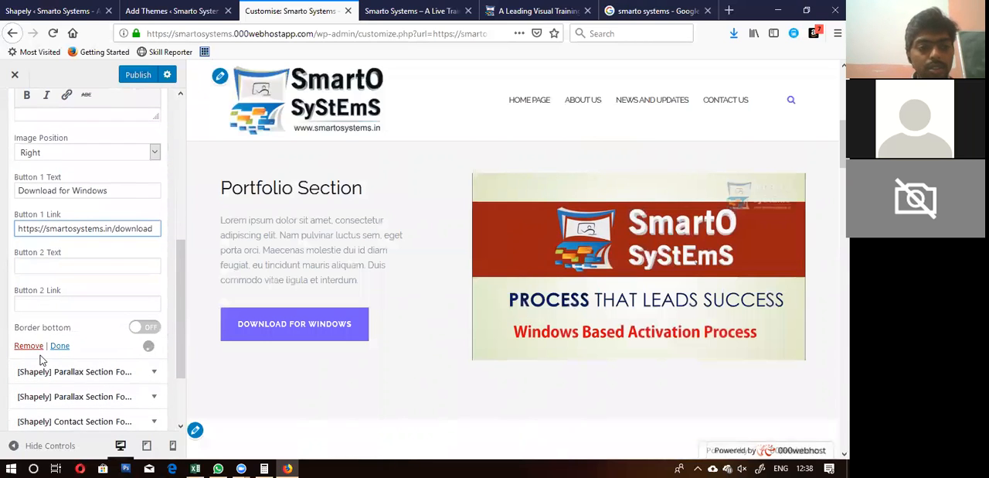
click(48, 266)
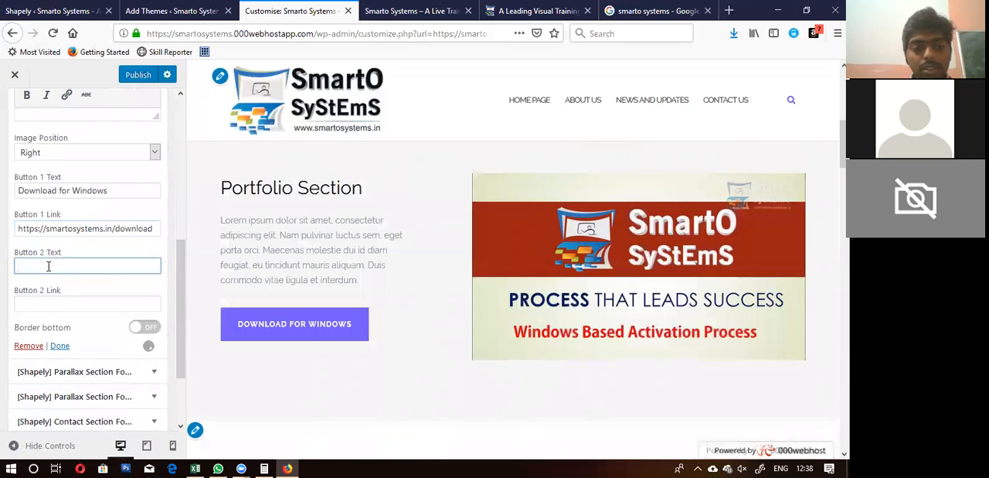
text(Trial Vid)
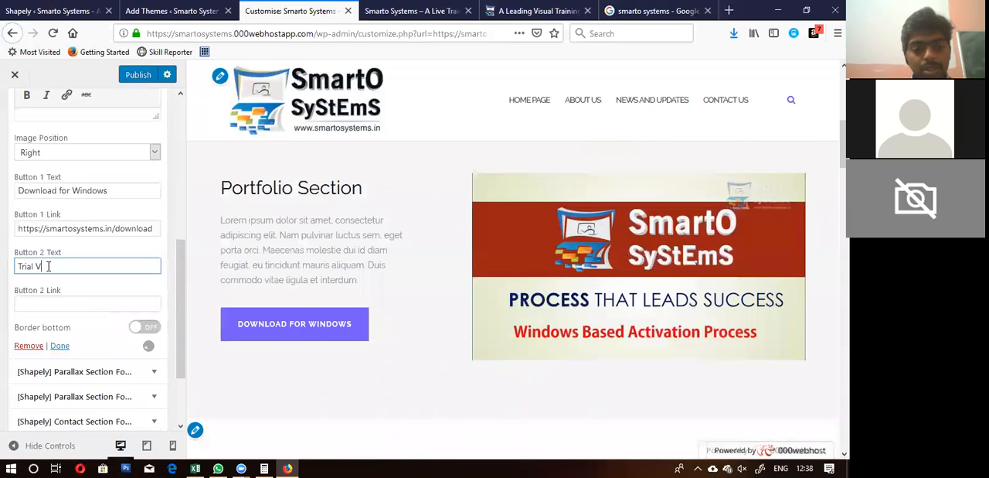
text(eo)
key(Tab)
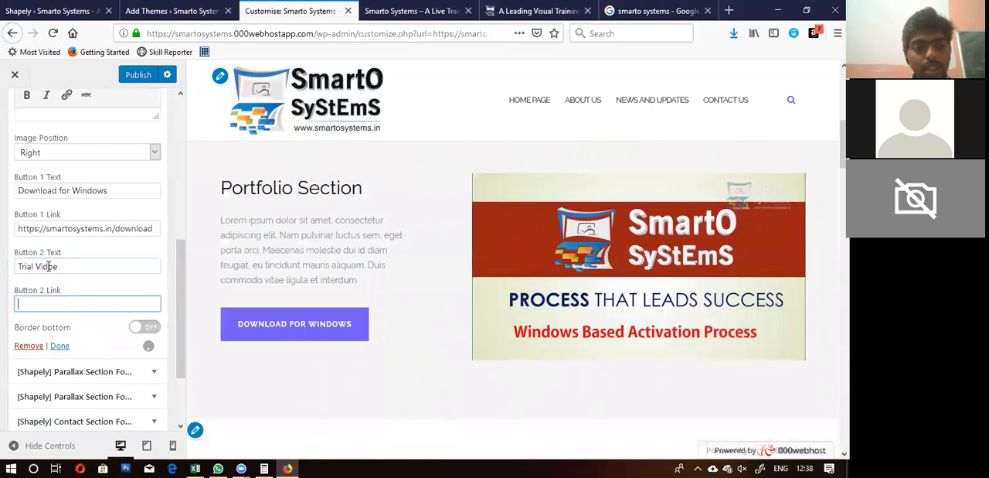
click(68, 266)
key(BackSpace)
key(BackSpace)
text(eo)
key(Tab)
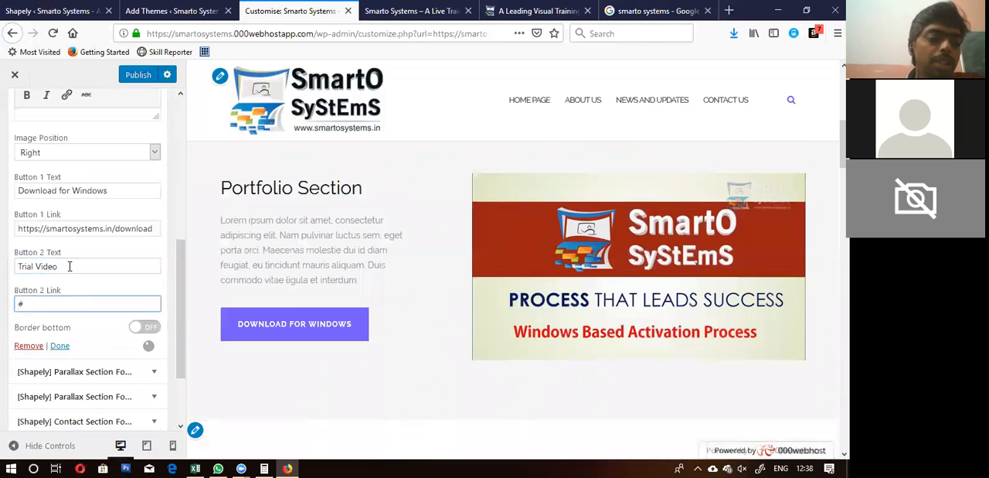
click(61, 346)
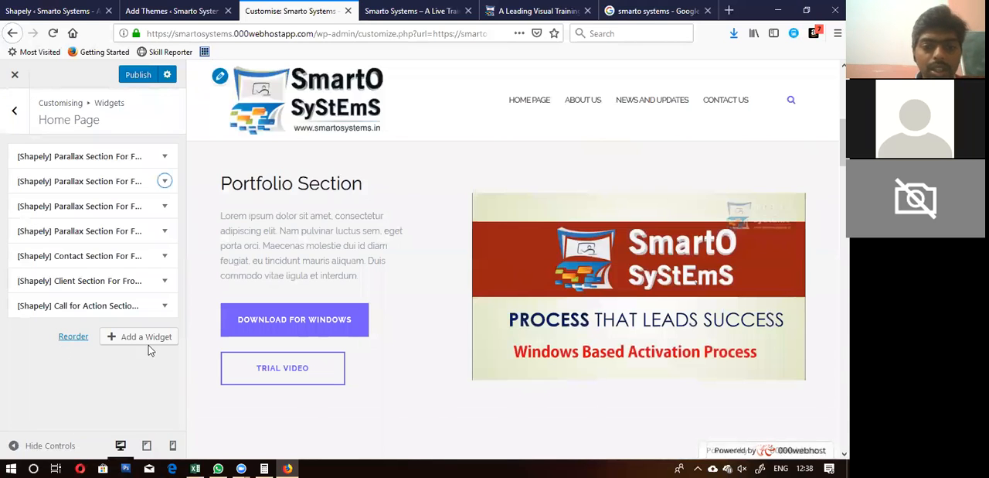
Step: Try the Trial Video button in the preview, publish the changes and leave the customiser
click(275, 381)
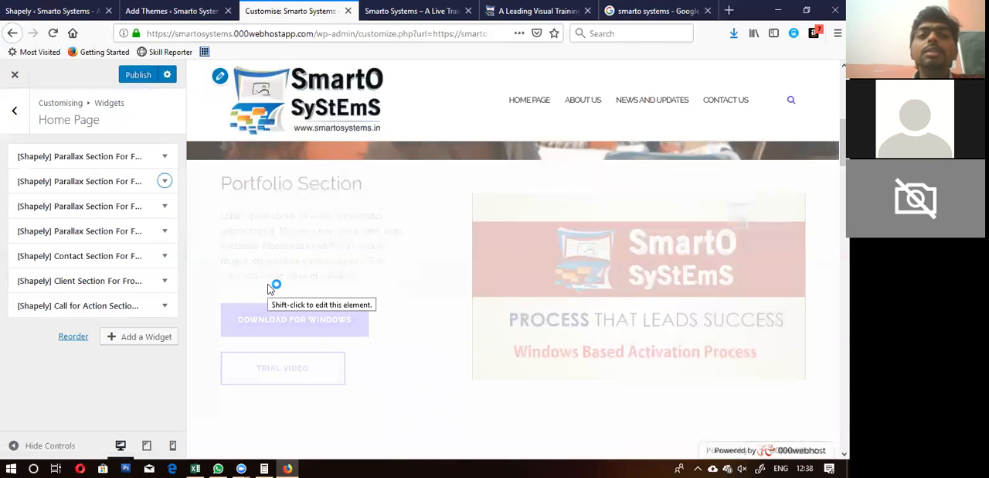
click(139, 75)
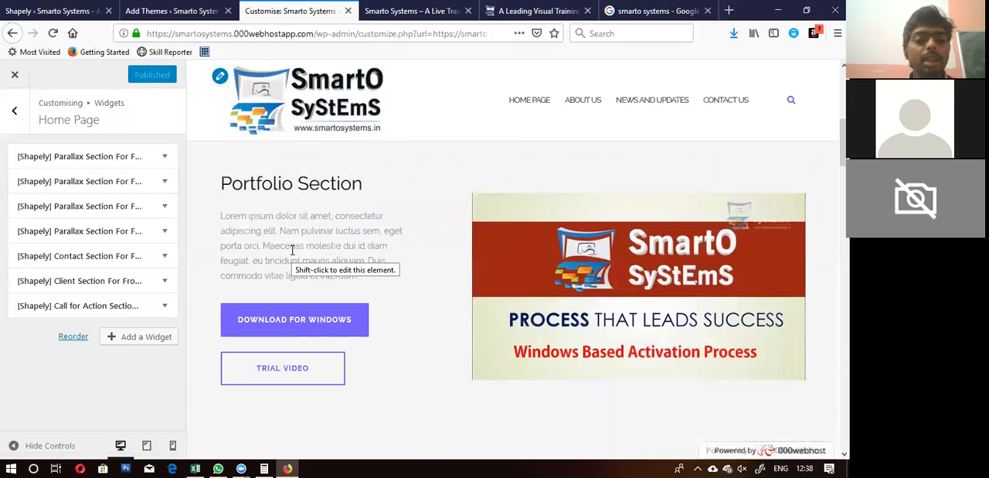
click(14, 77)
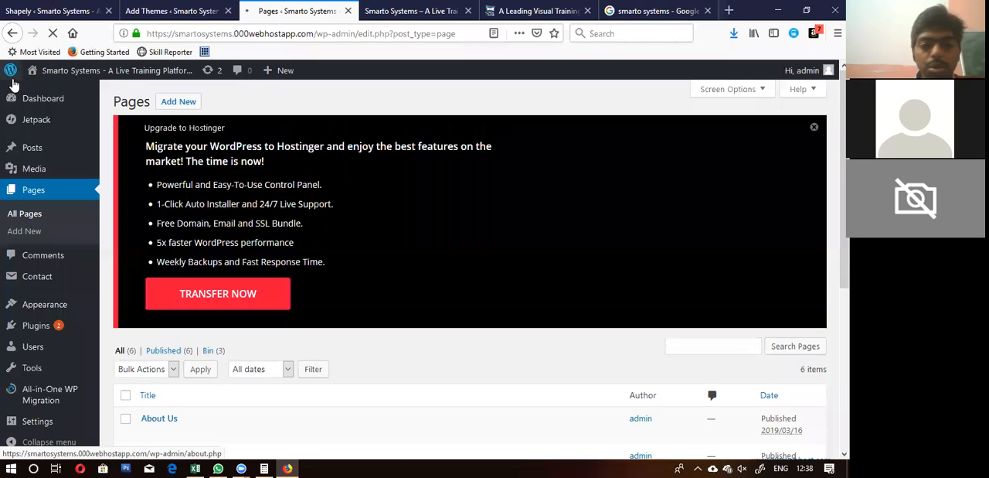
Step: Reload the live Smarto Systems home page and check the updated Portfolio Section
click(410, 11)
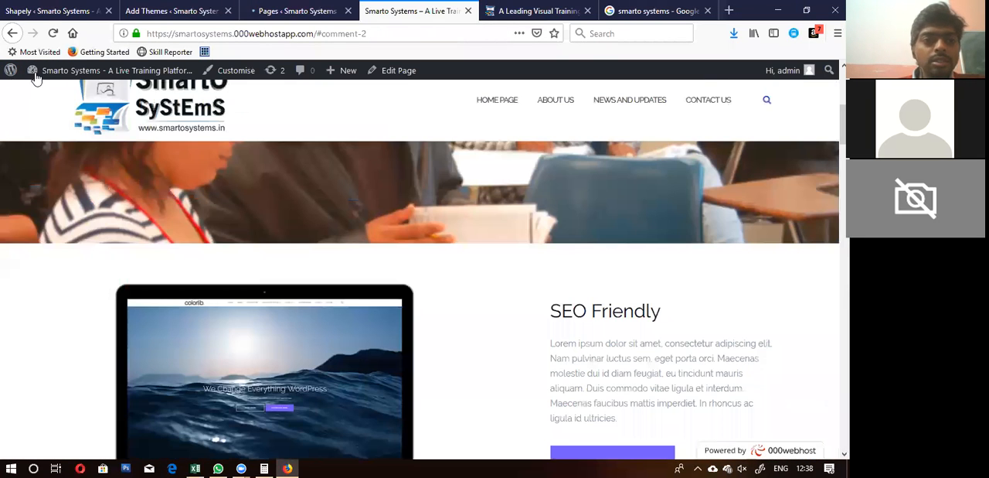
click(53, 33)
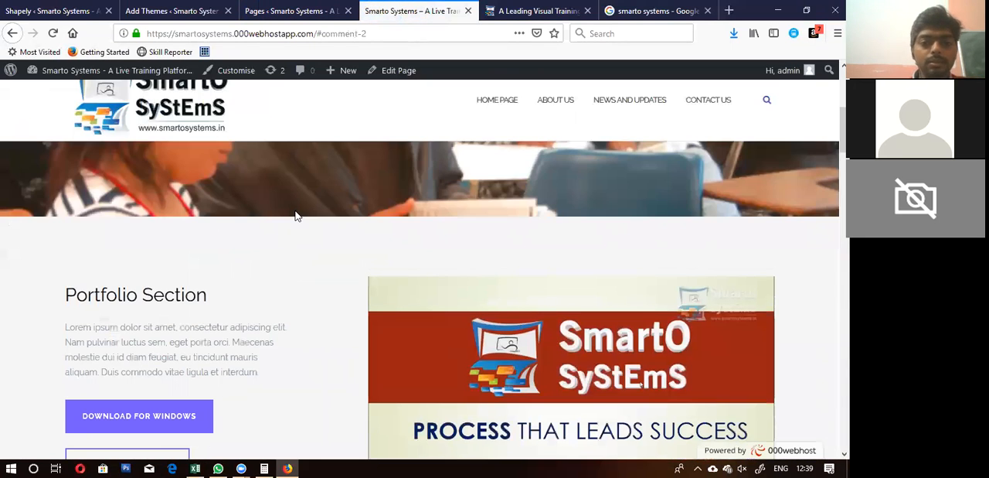
scroll(296, 216, down, 3)
scroll(296, 216, up, 1)
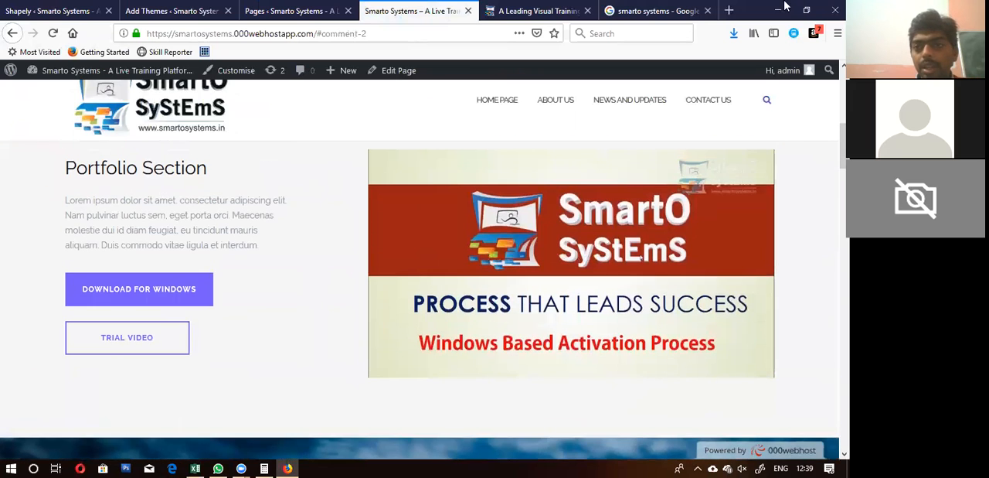
Step: Shrink the browser window to about half the screen width at full height to see the home page's narrow layout
click(807, 10)
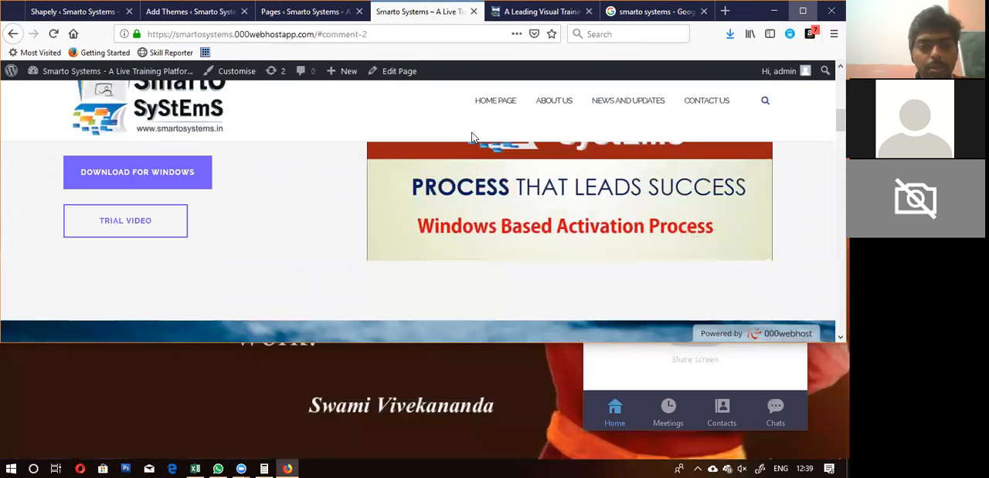
drag(2, 207, 7, 205)
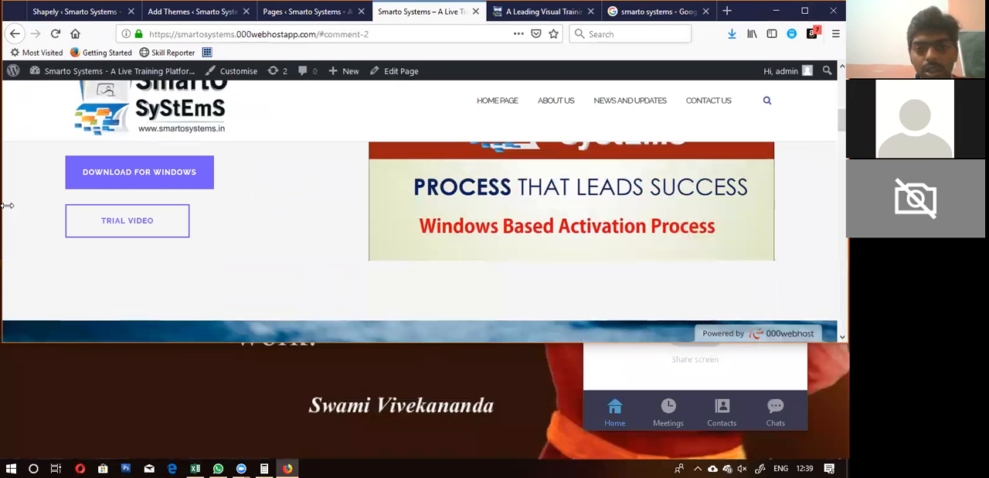
drag(7, 205, 422, 227)
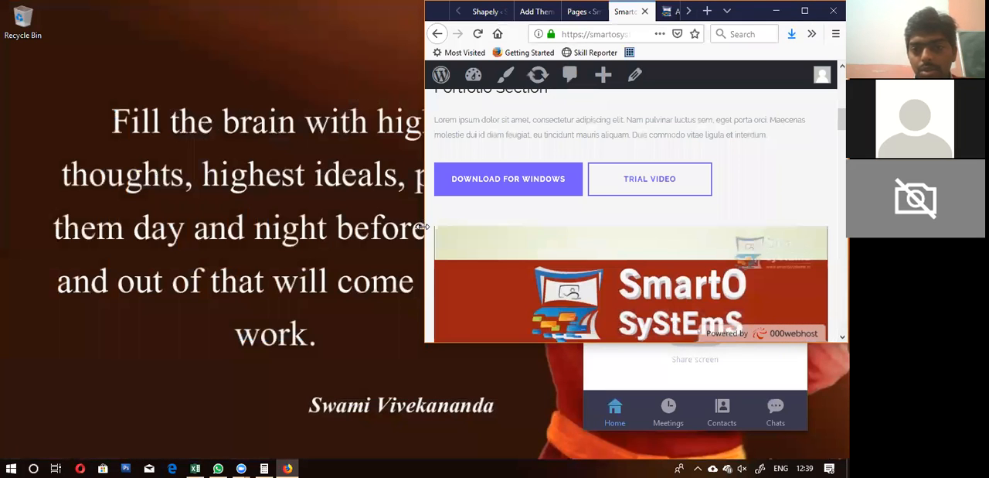
scroll(554, 245, up, 3)
scroll(554, 246, down, 2)
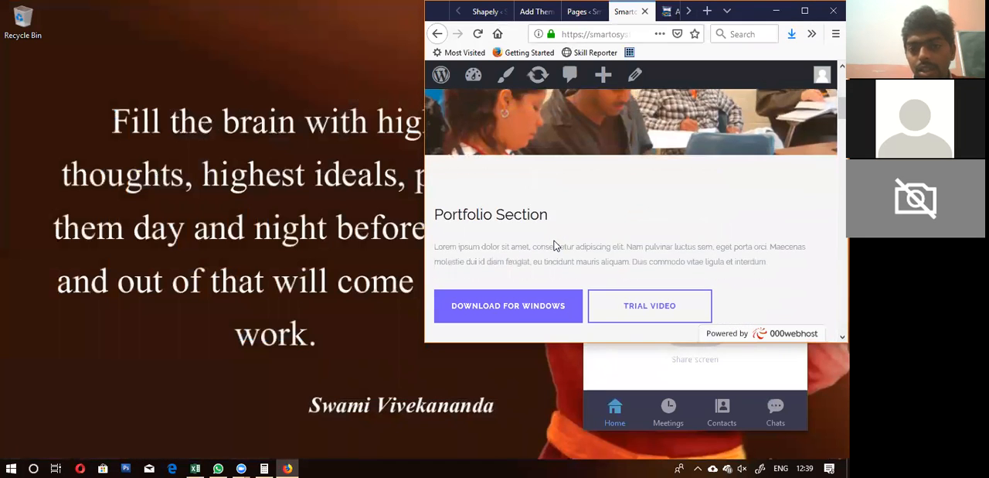
scroll(553, 246, down, 3)
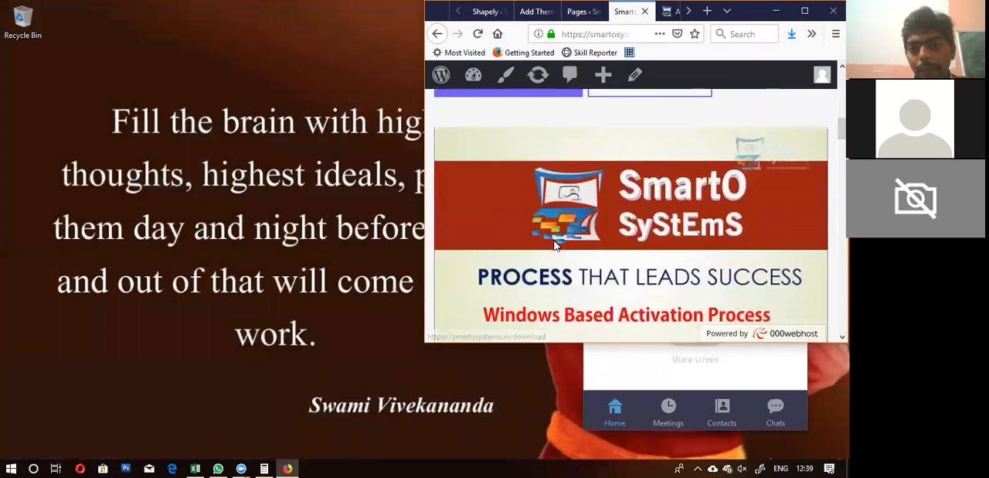
double_click(580, 343)
Step: Examine the narrow home page layout from the header image through the Portfolio Section to the Small Parallax Section
scroll(572, 330, up, 2)
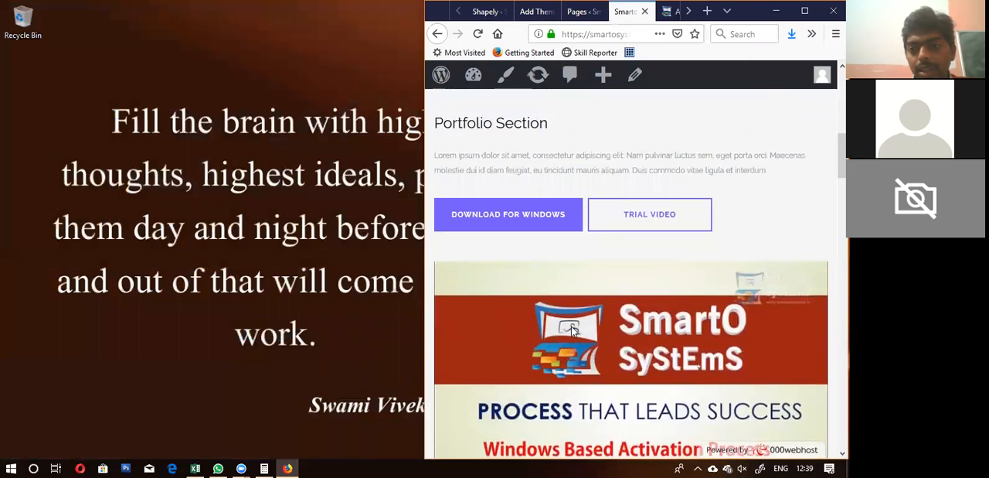
scroll(572, 331, up, 5)
scroll(571, 331, down, 3)
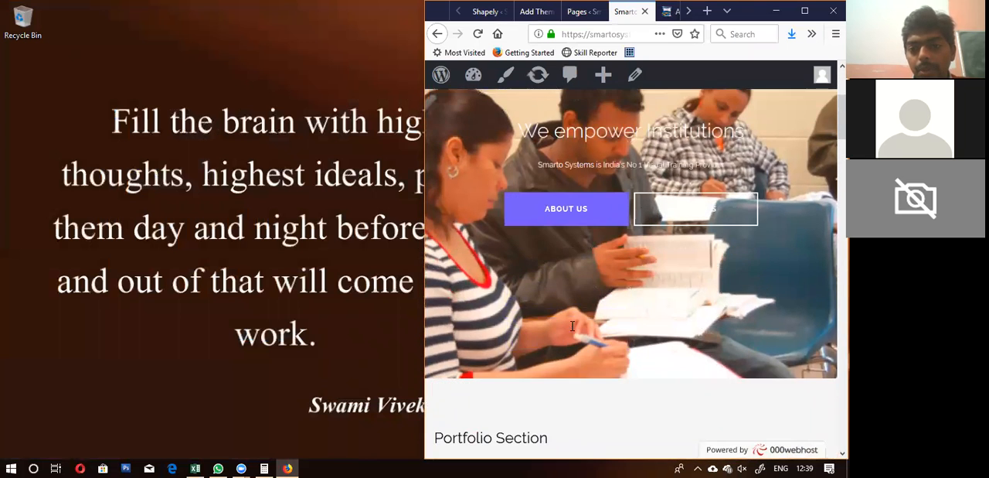
scroll(571, 332, down, 3)
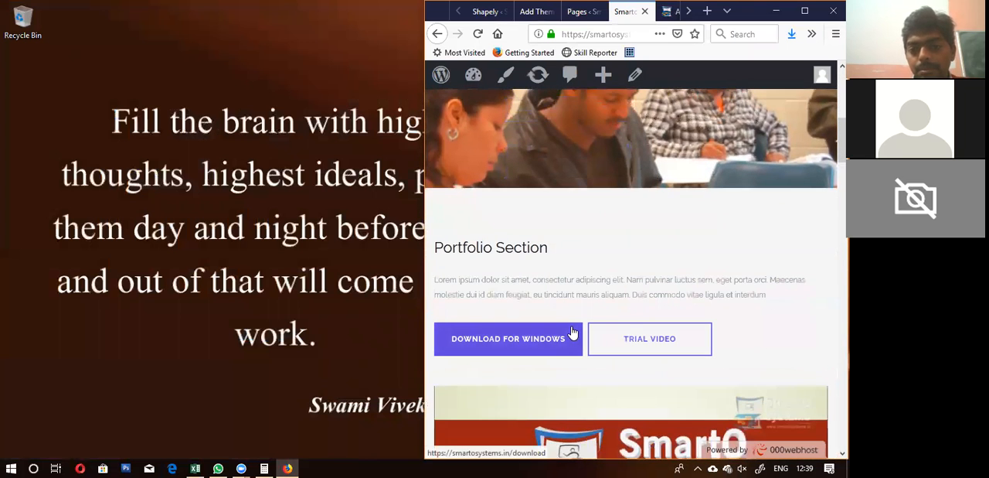
scroll(573, 331, down, 3)
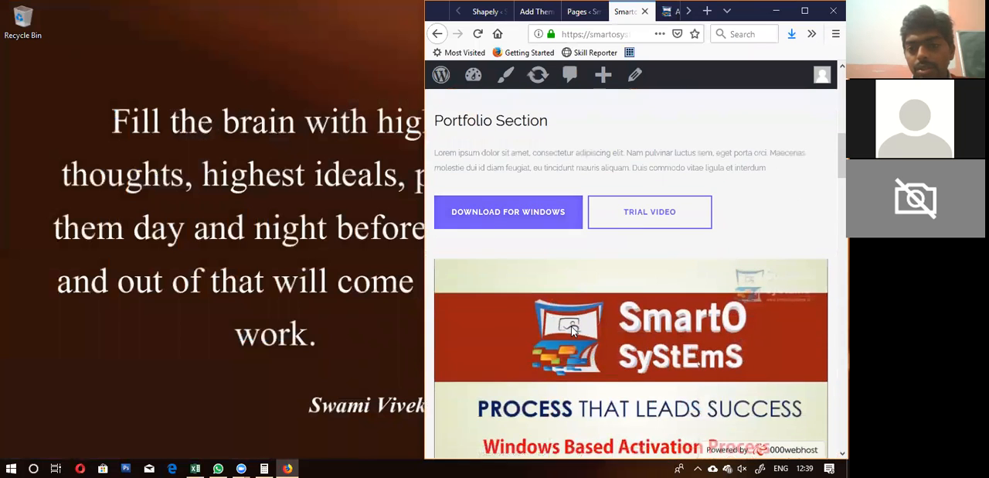
scroll(573, 331, down, 2)
scroll(573, 331, down, 3)
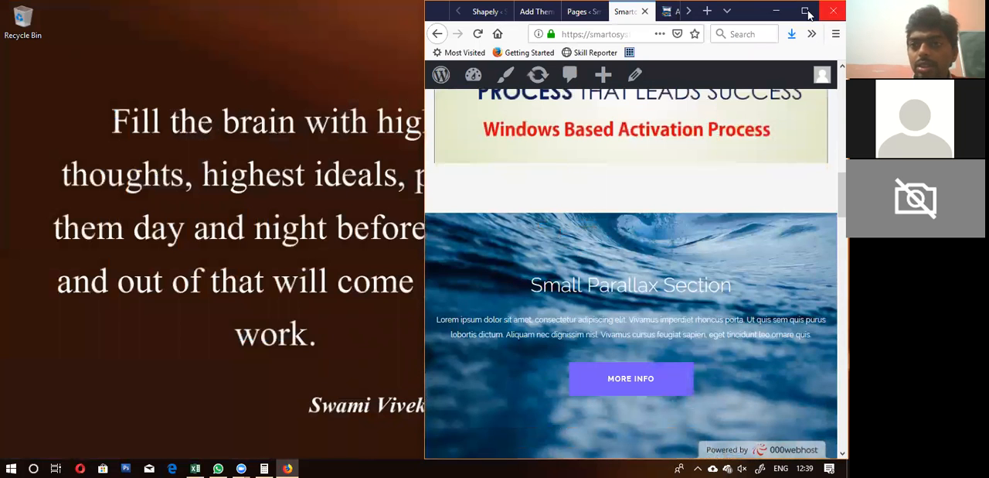
Step: Maximise the browser window and check the home page's full-width layout around the Portfolio and Small Parallax sections
click(804, 11)
scroll(256, 236, down, 2)
scroll(255, 239, down, 5)
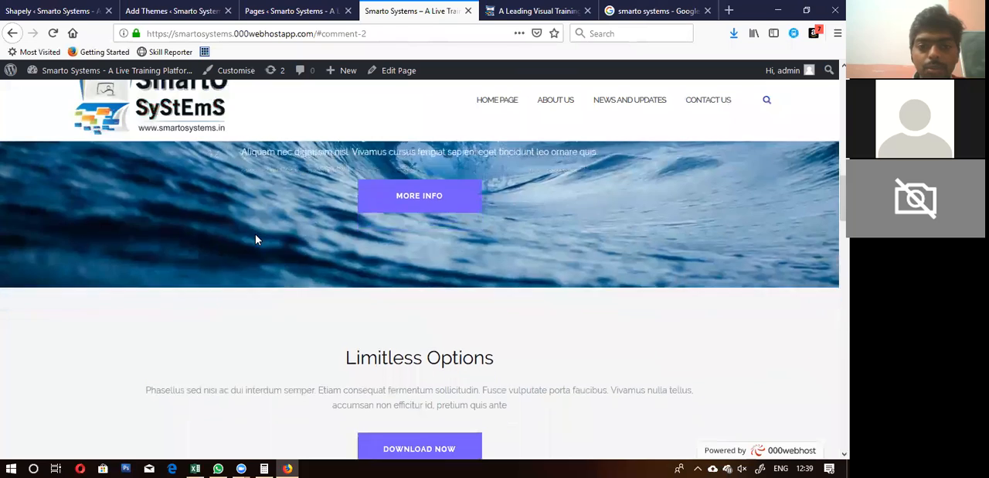
scroll(258, 239, down, 5)
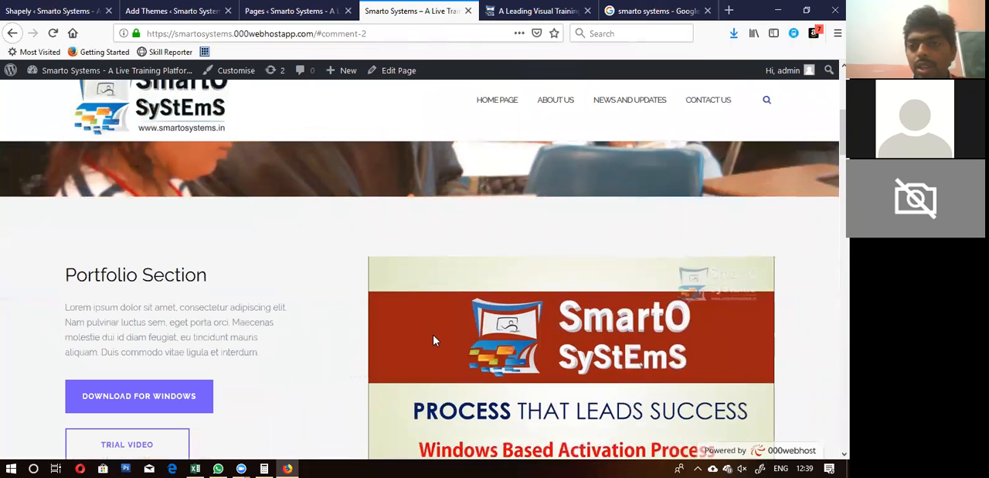
Step: Shrink the browser window to half width at full height, check the Portfolio Section's narrow layout, and maximise it again
click(806, 10)
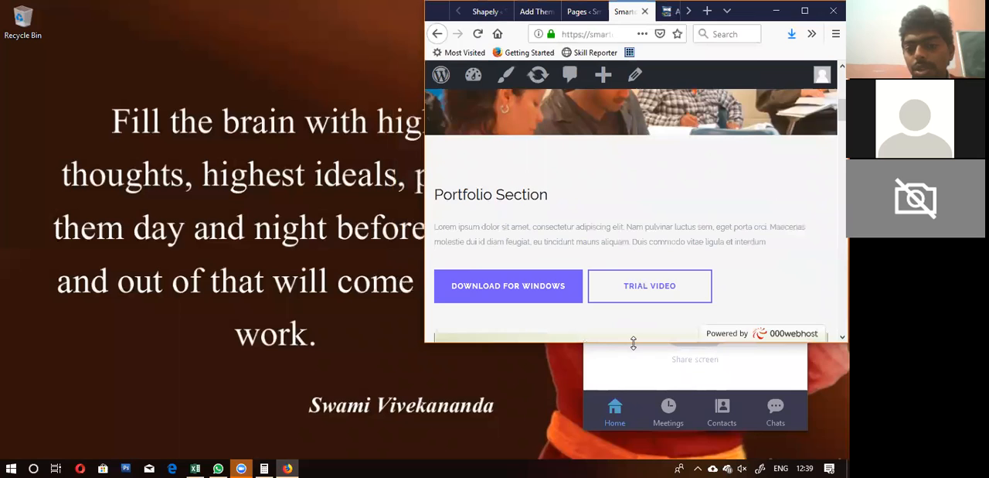
drag(633, 343, 633, 460)
scroll(620, 315, down, 6)
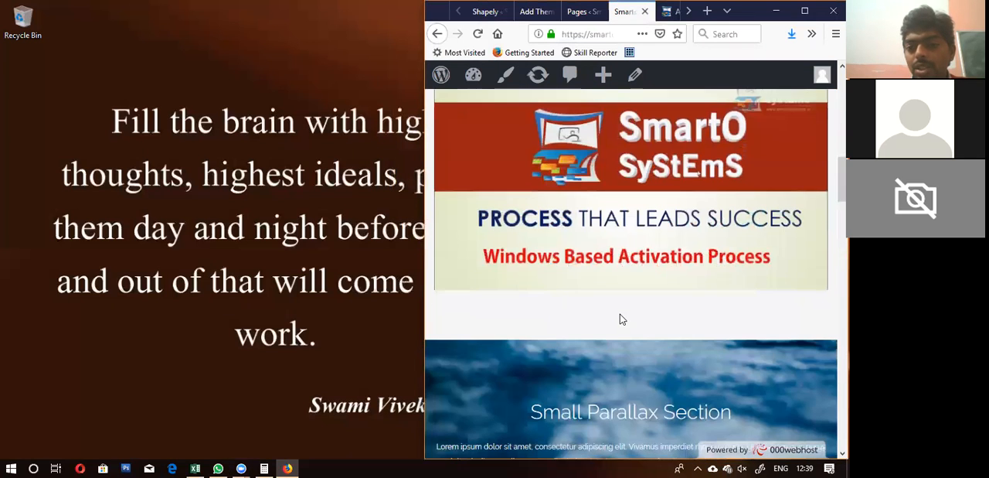
click(804, 11)
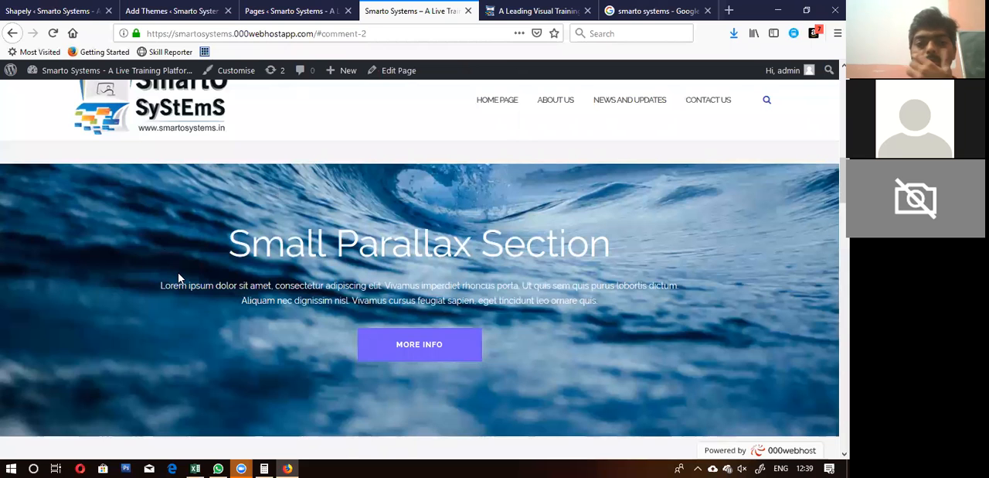
scroll(177, 276, up, 10)
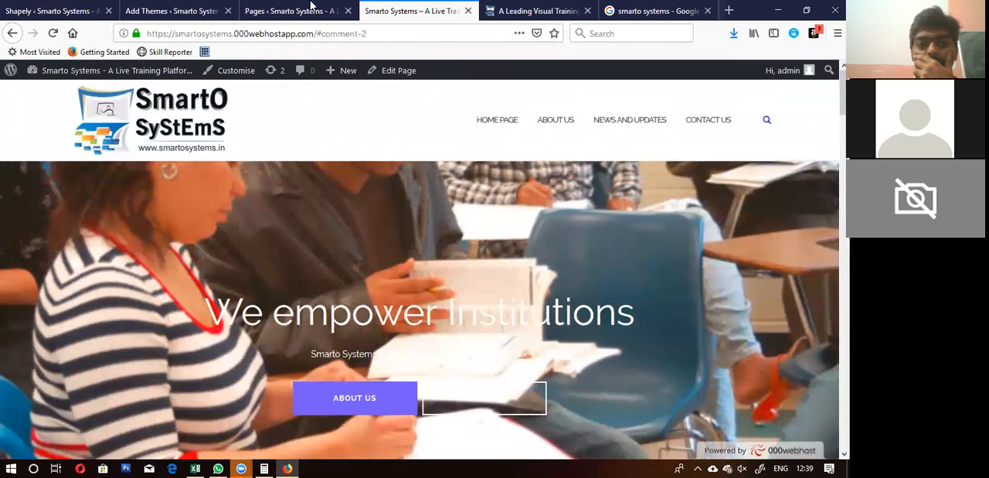
Step: View the list of site pages, dismiss the Hostinger offer bar and go back to the live home page
click(302, 8)
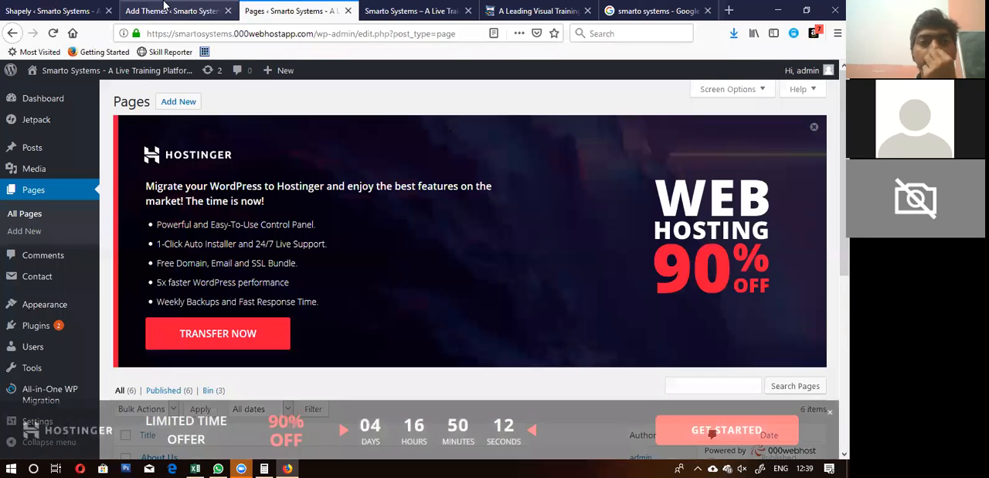
click(164, 10)
click(288, 8)
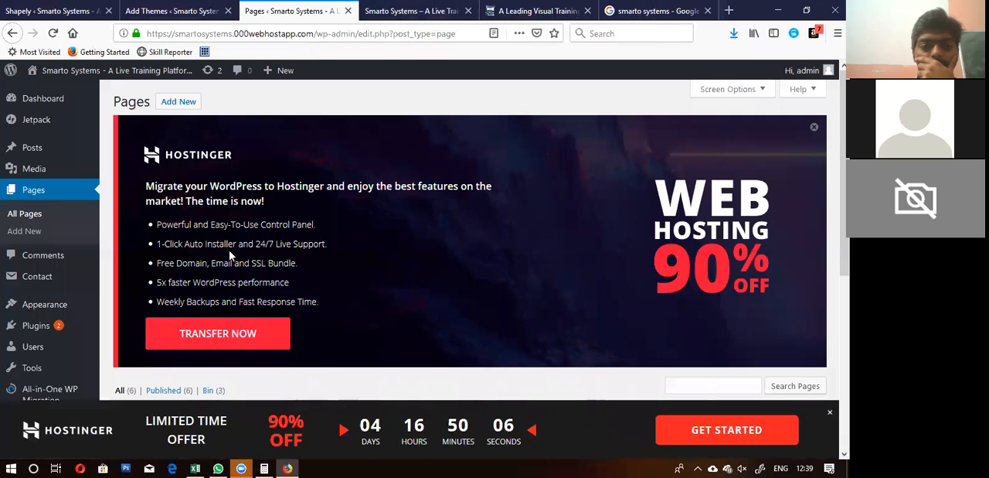
scroll(230, 255, down, 3)
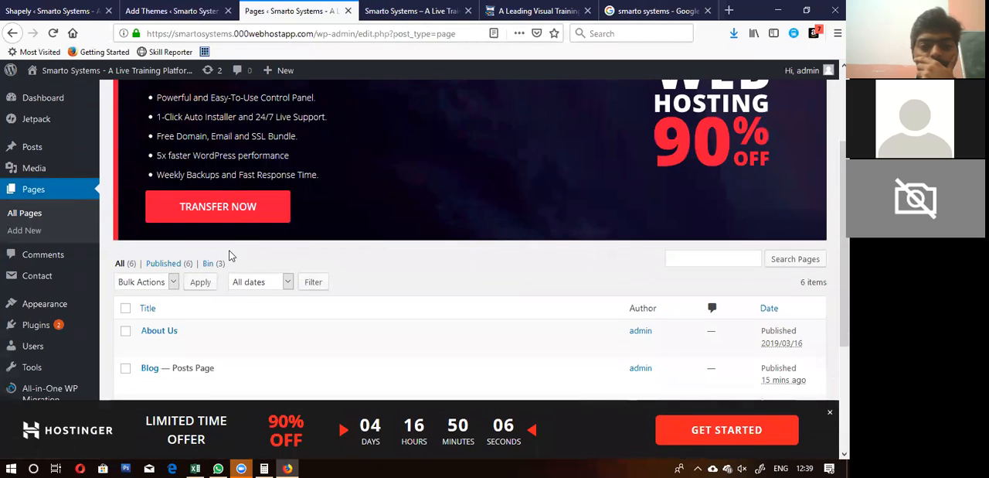
click(829, 414)
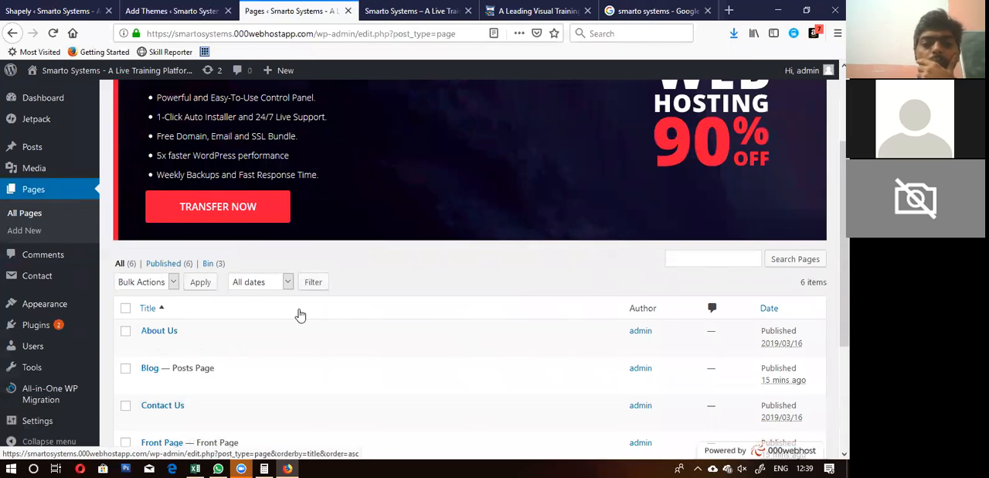
click(411, 10)
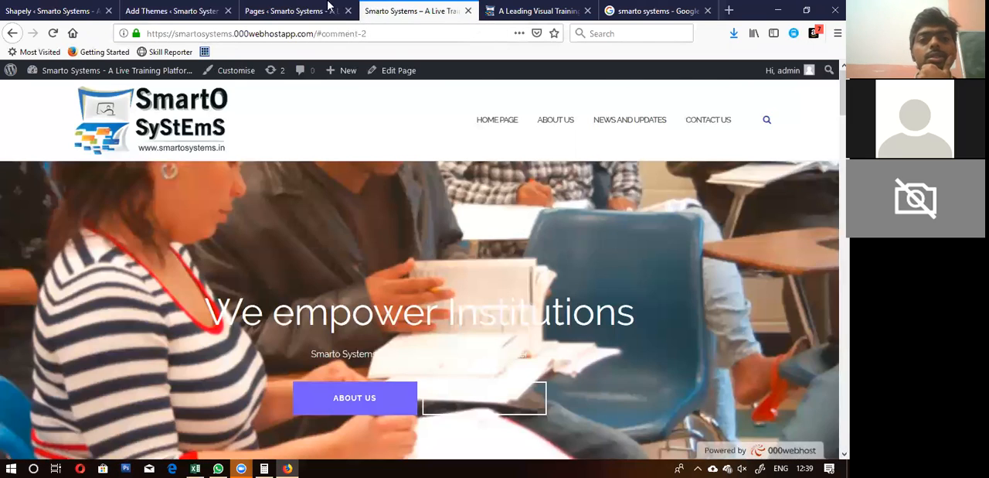
Step: Open the site's Widgets administration page from the Pages list and dismiss the Hostinger offer bar
click(329, 8)
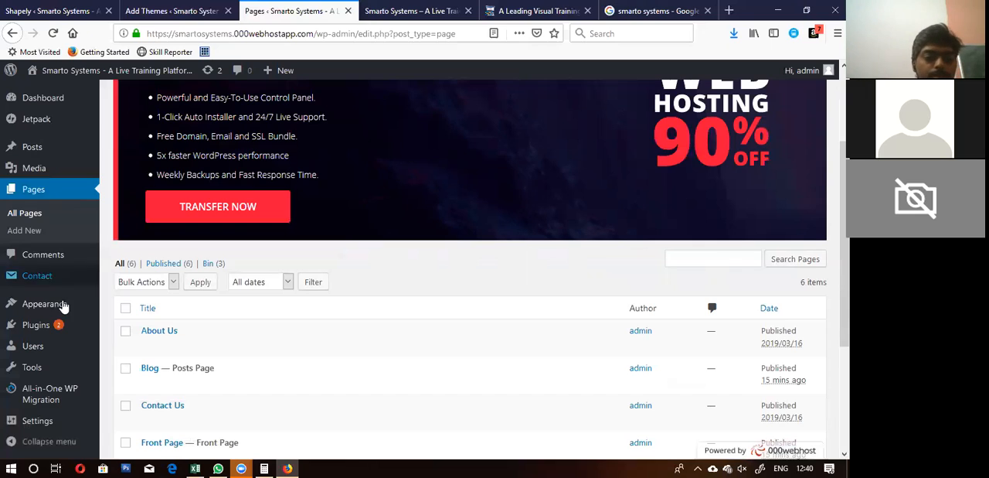
mouse_move(62, 305)
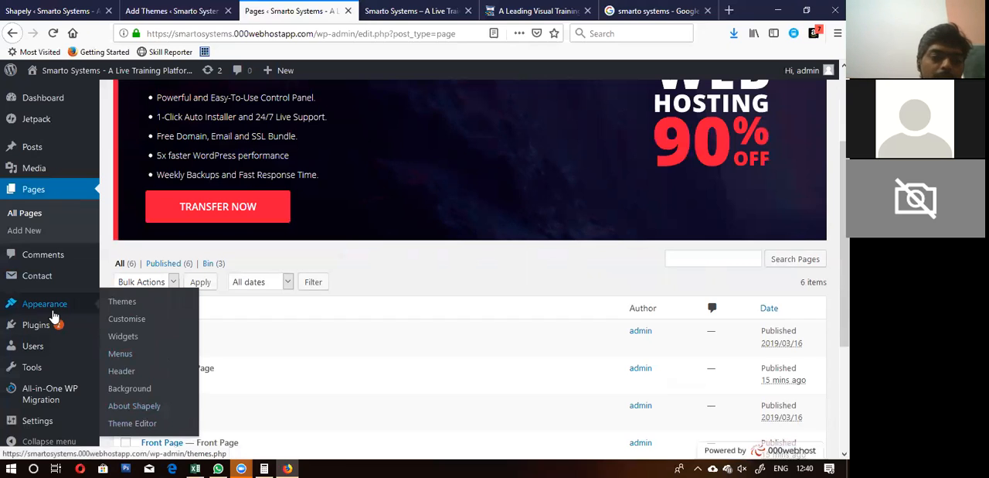
click(121, 341)
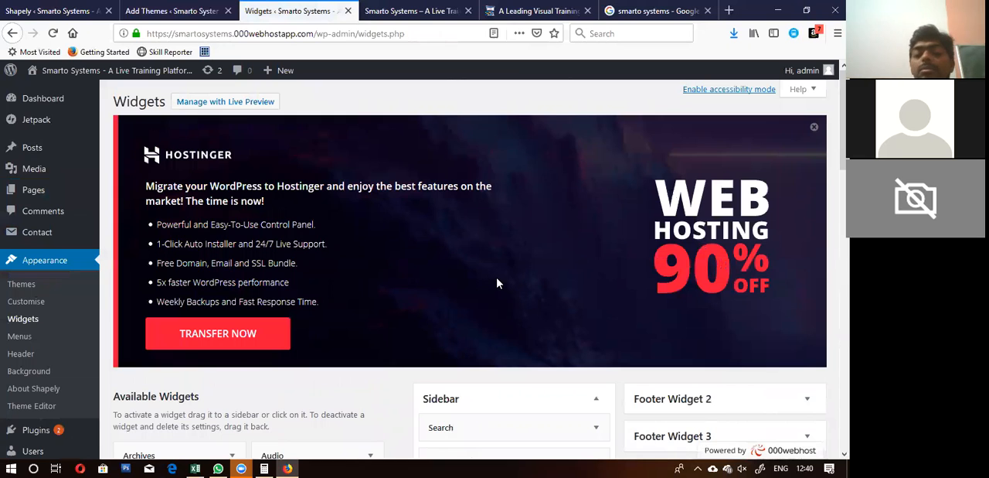
scroll(497, 282, down, 3)
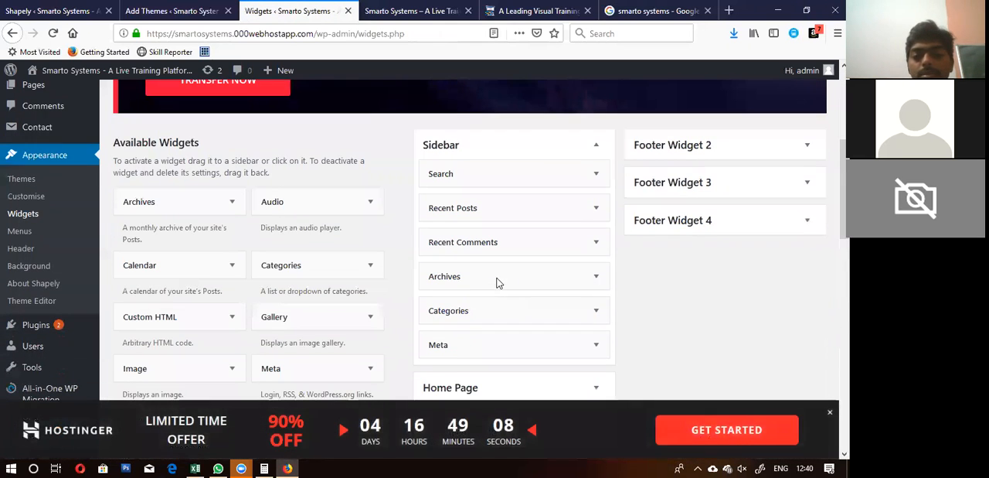
click(830, 412)
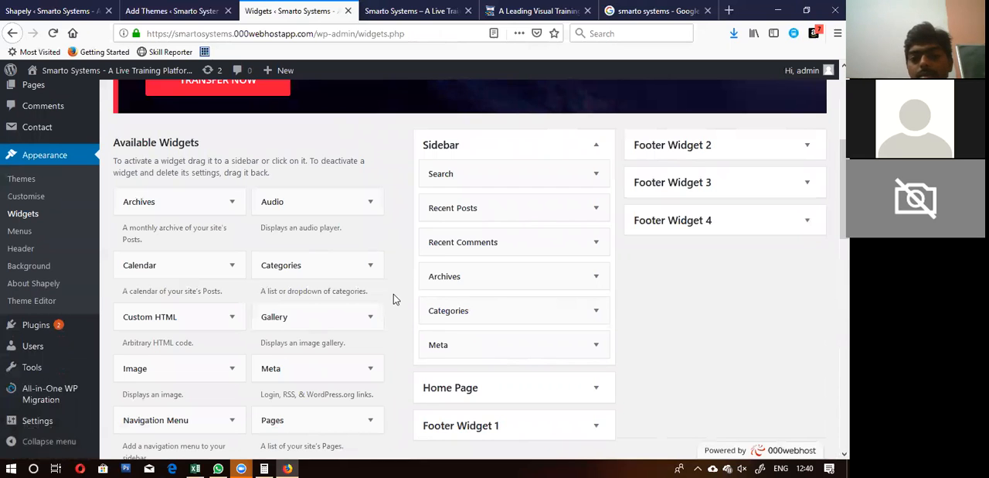
Step: Examine the available widgets and the Sidebar, Home Page and Footer Widget areas
scroll(394, 299, up, 1)
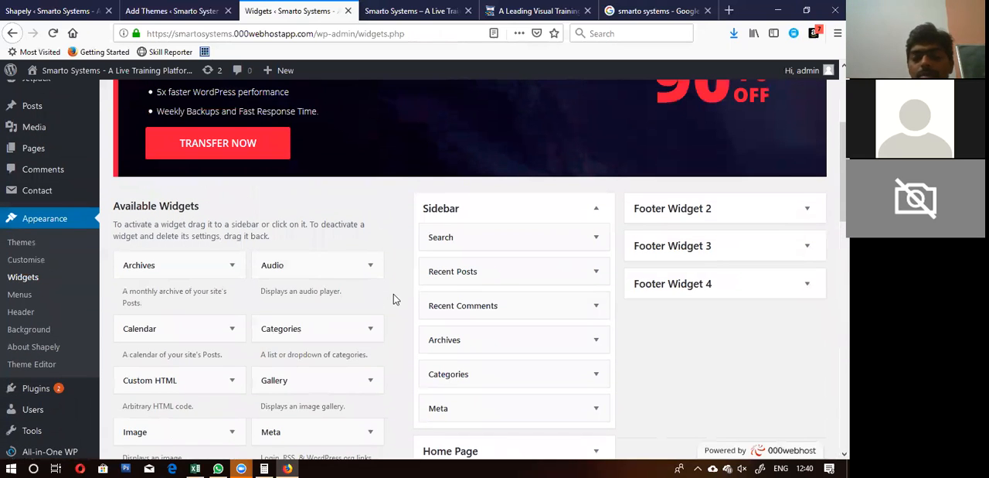
scroll(393, 300, down, 2)
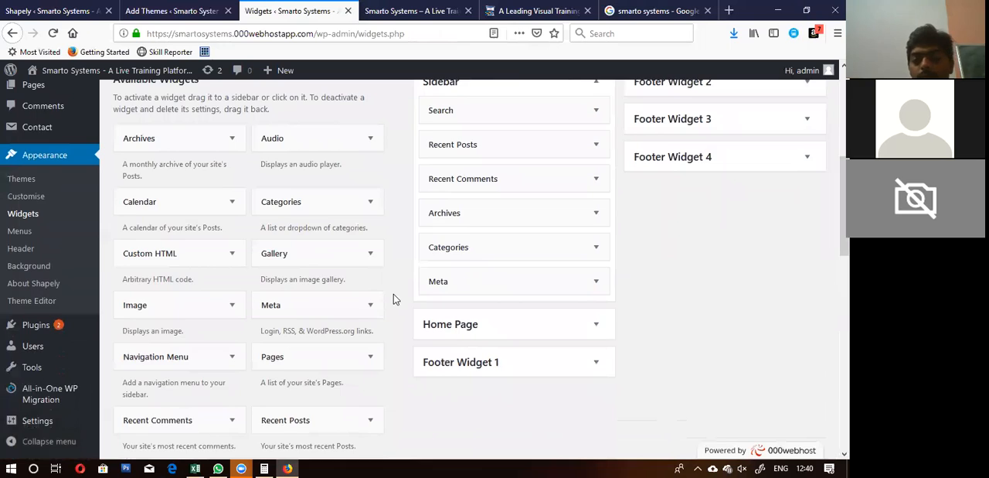
scroll(394, 299, up, 1)
scroll(393, 299, up, 2)
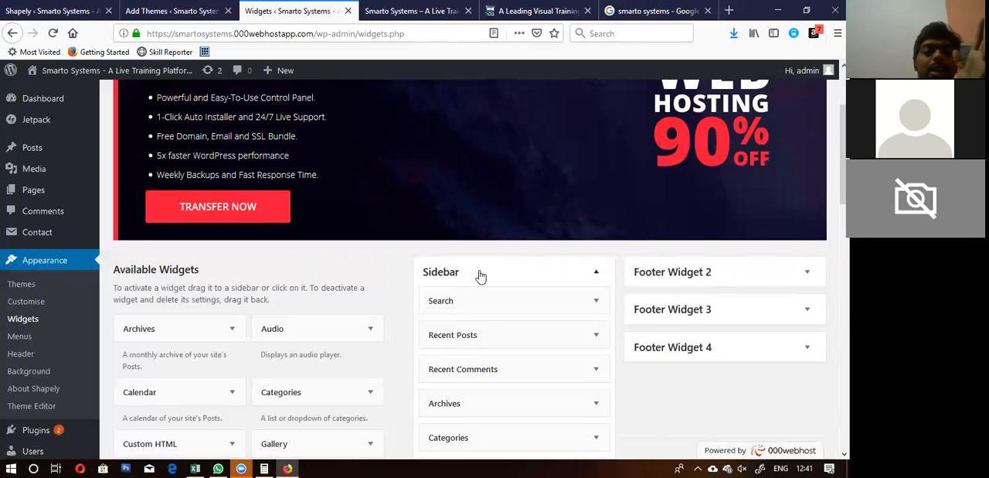
scroll(479, 276, down, 5)
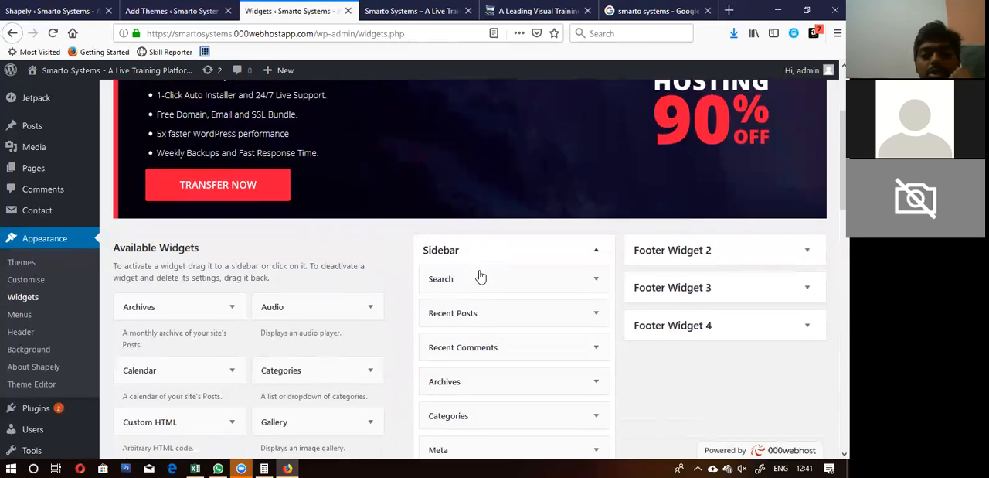
scroll(480, 276, up, 3)
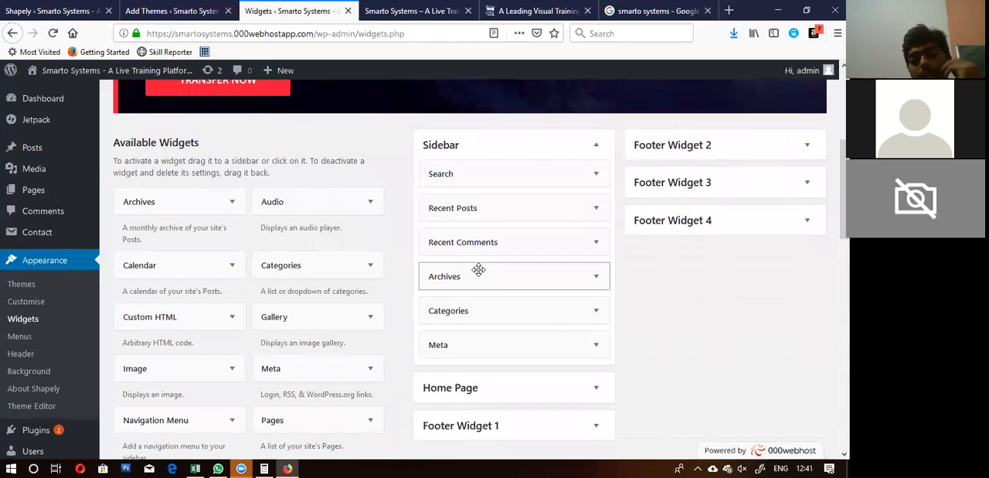
scroll(479, 269, down, 1)
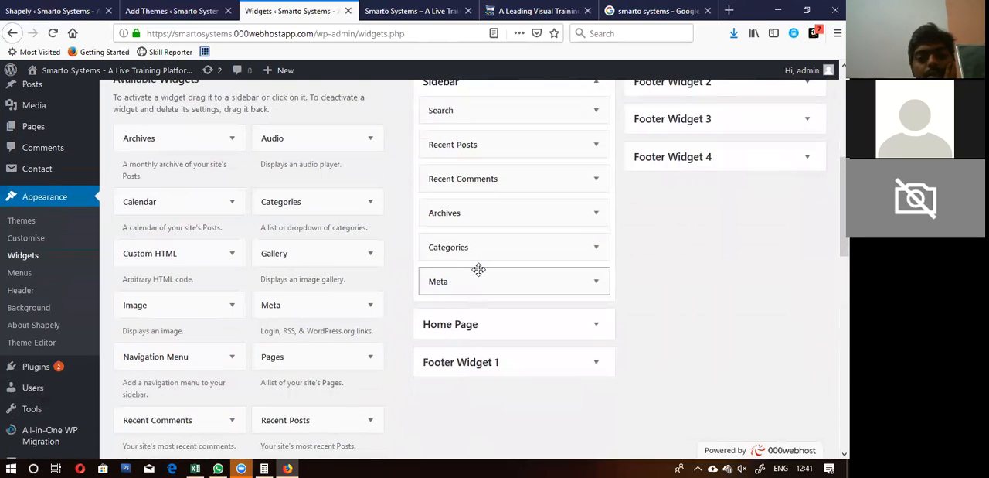
Step: Check the sections on the live home page and return to the Widgets page
click(412, 7)
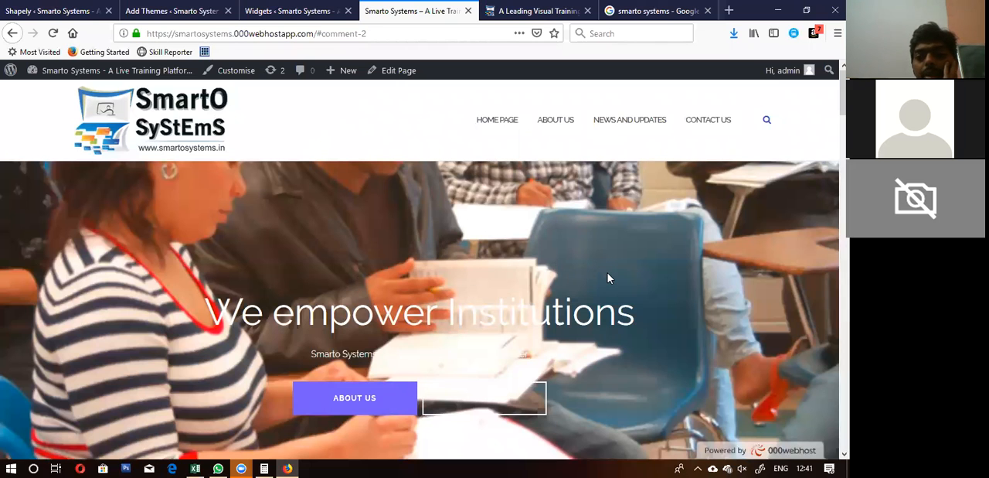
scroll(607, 278, down, 5)
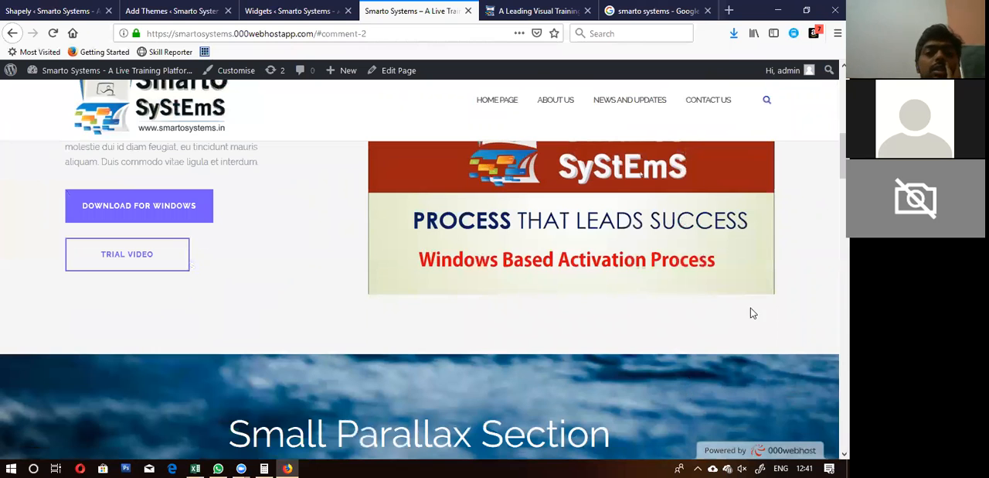
click(298, 11)
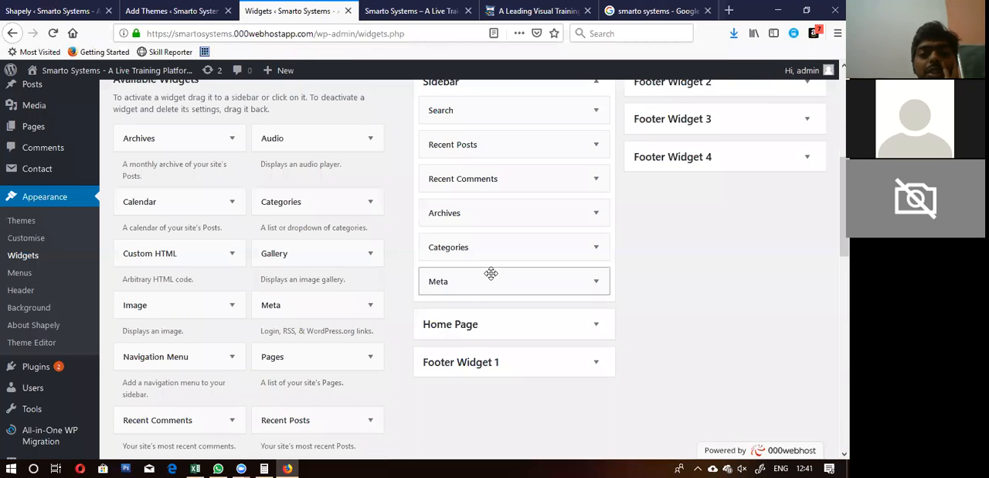
Step: Go to the list of all pages and open the Front Page for editing
scroll(493, 279, up, 3)
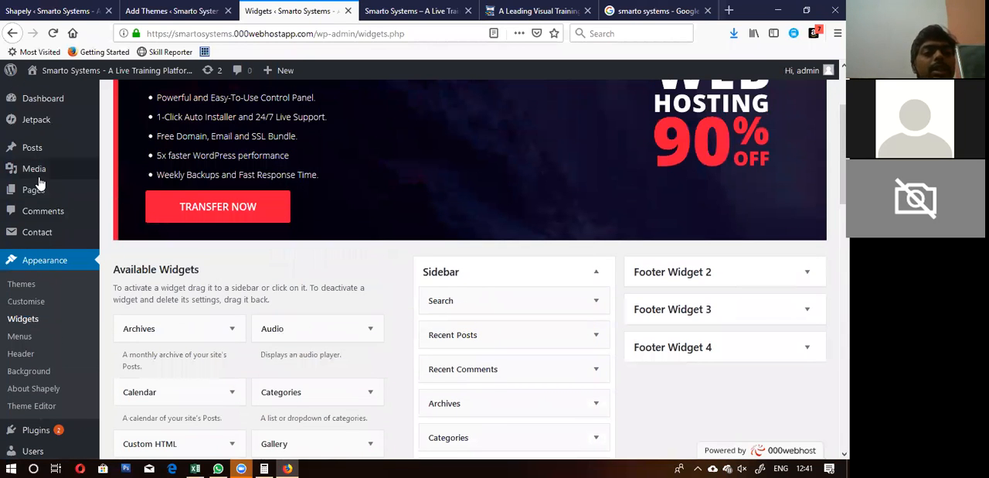
mouse_move(34, 189)
click(138, 193)
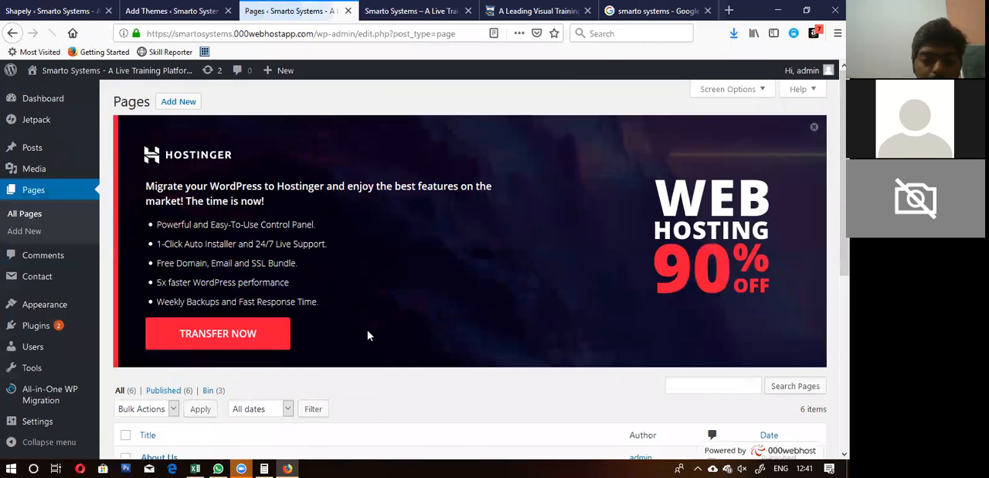
scroll(368, 335, down, 3)
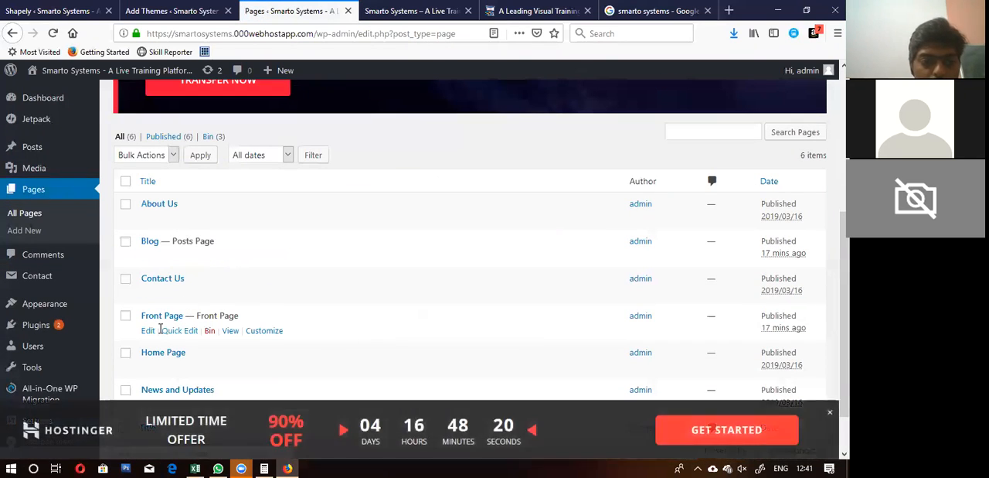
click(147, 332)
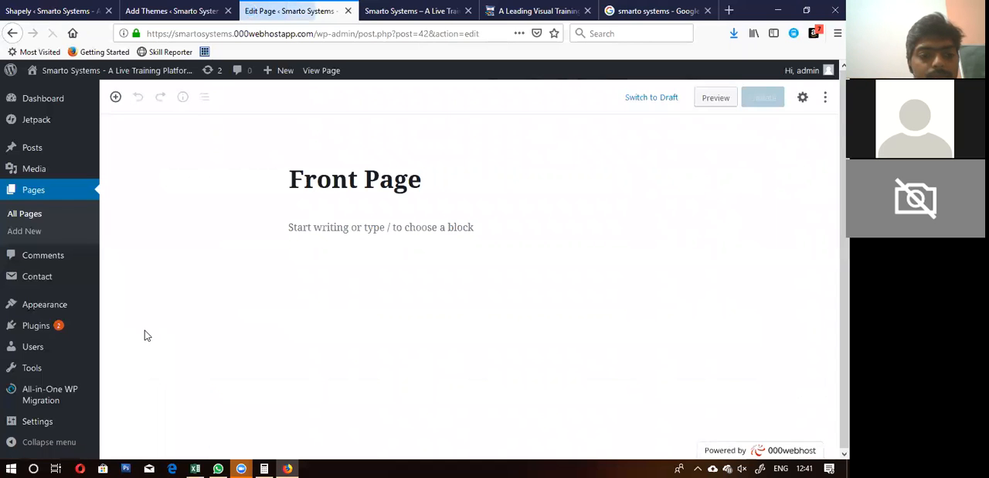
Step: Show the Front Page's document settings, dismiss the Hostinger offer bar and set the page template to Full Width
click(803, 98)
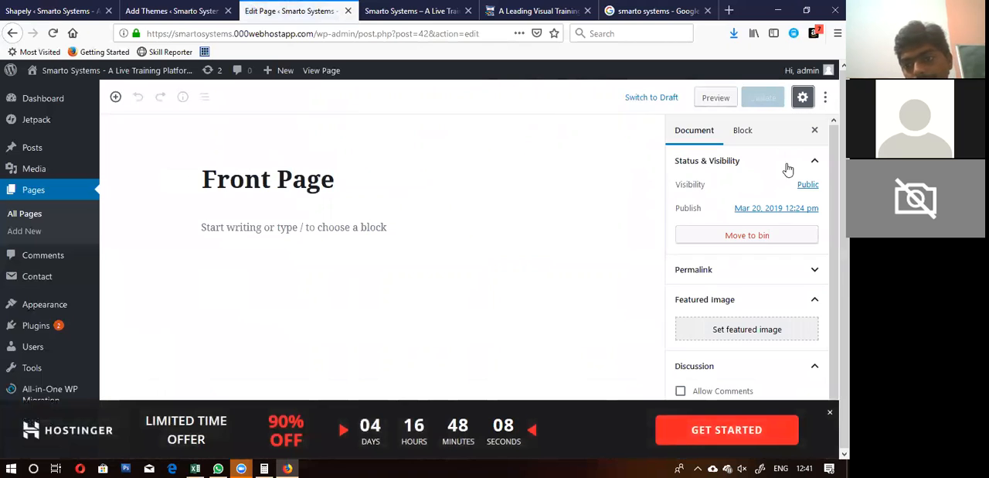
scroll(760, 295, down, 1)
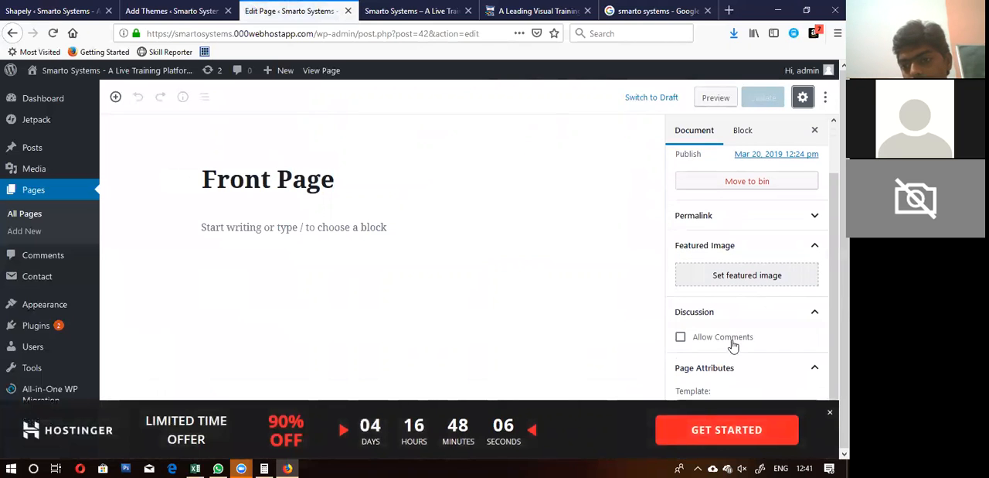
click(828, 413)
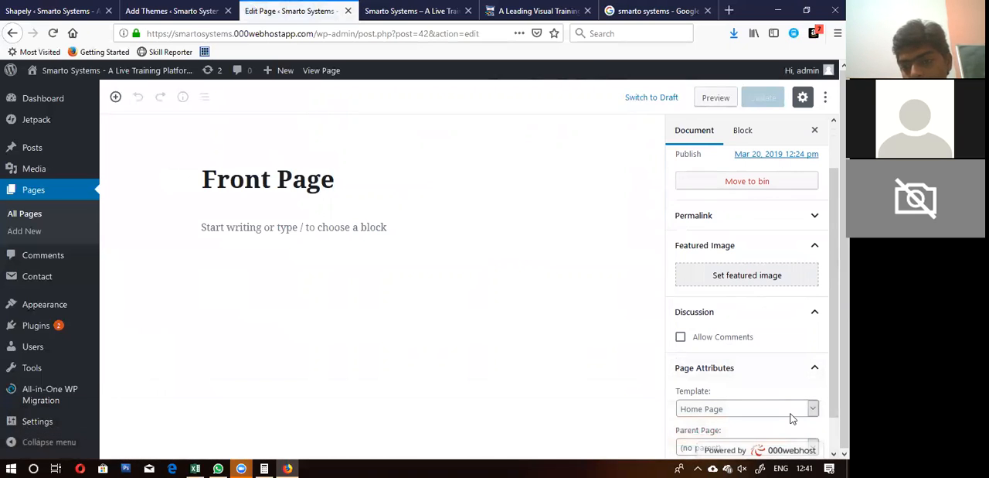
scroll(703, 340, down, 1)
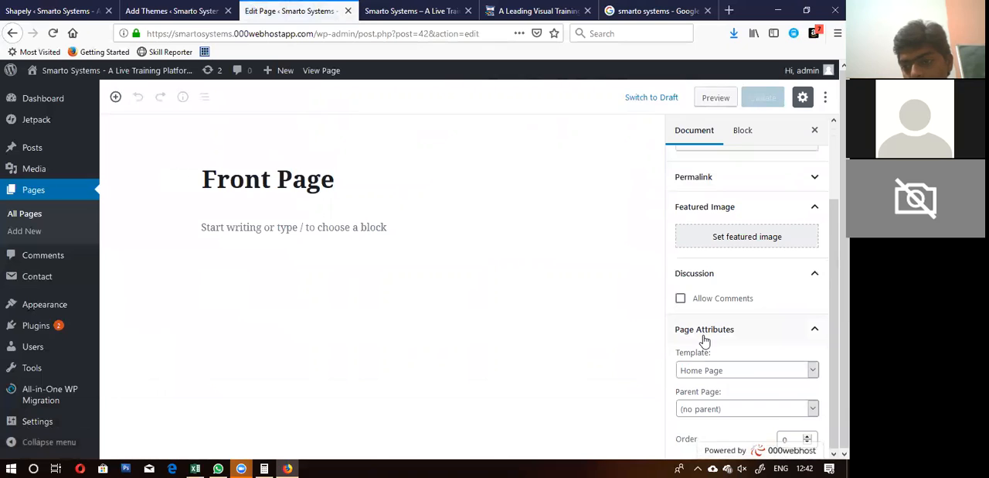
click(754, 371)
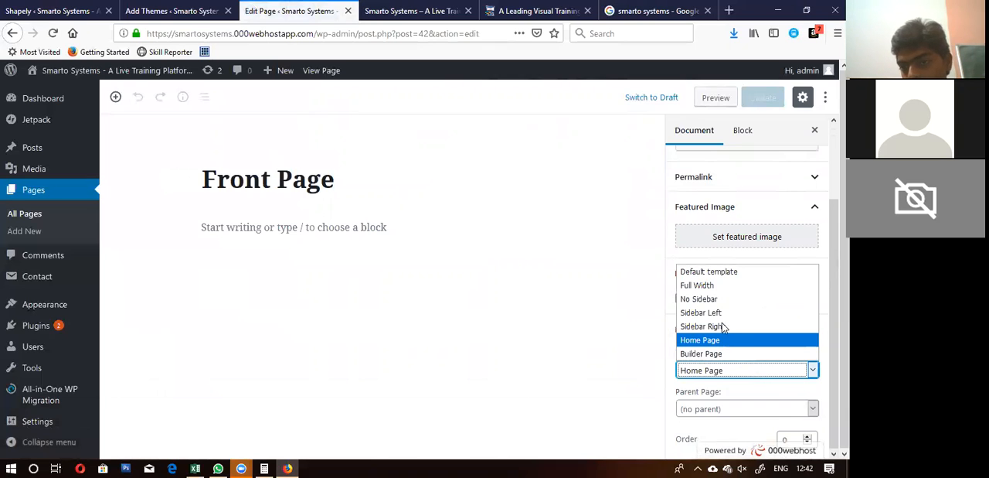
click(710, 286)
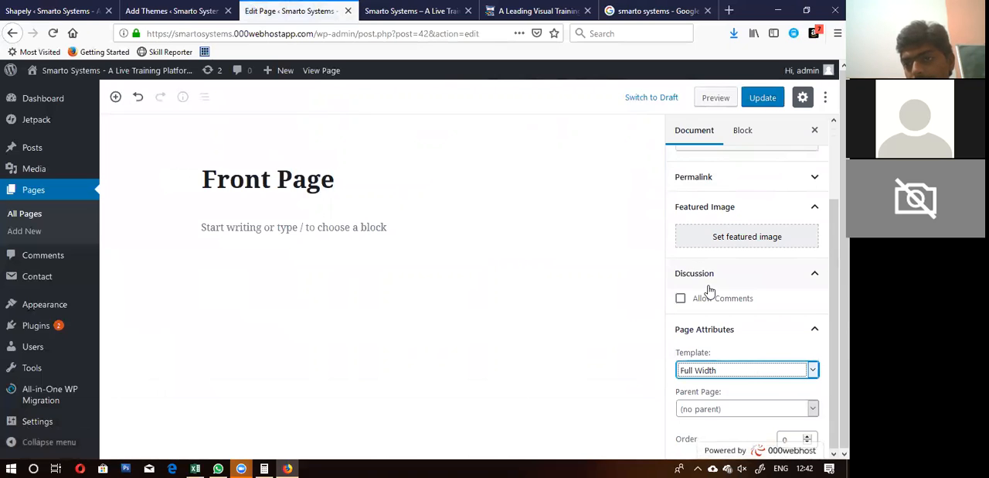
Step: Save the Front Page update, reload the live home page and check its Full Width layout
click(759, 97)
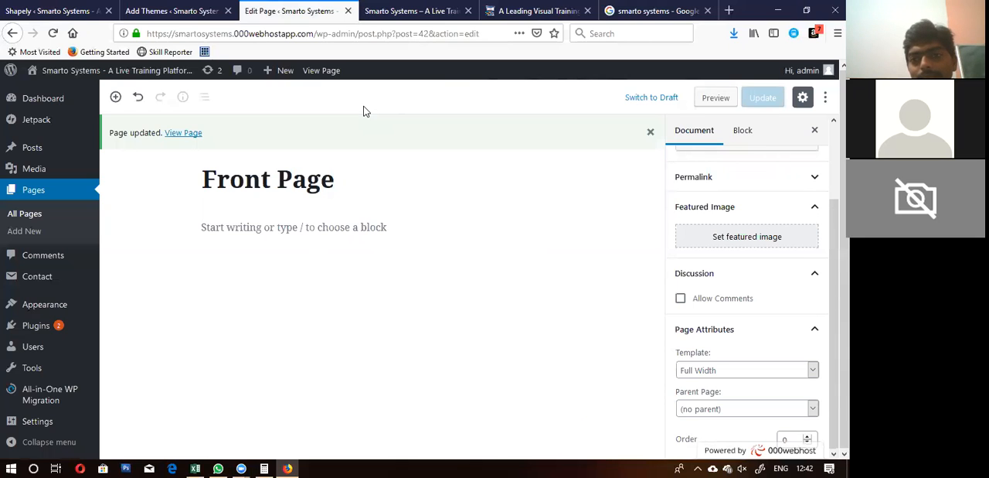
click(419, 11)
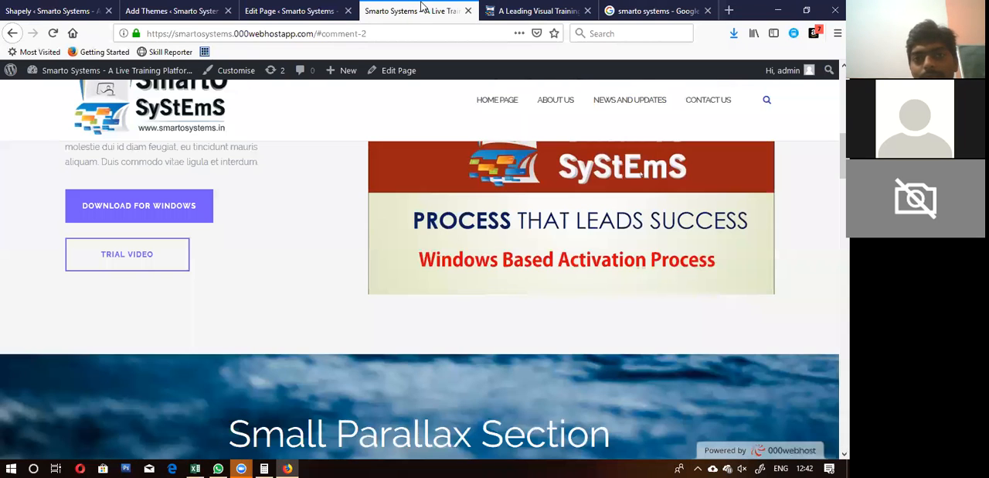
click(54, 35)
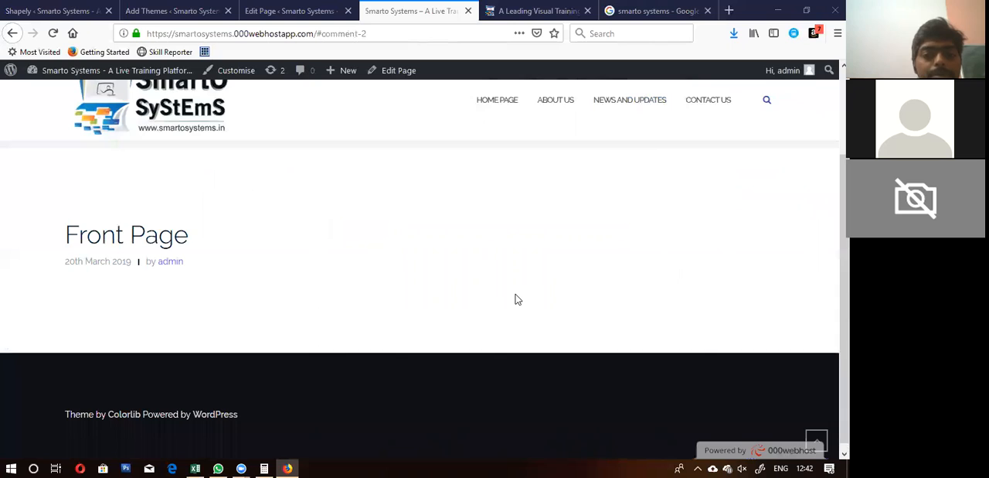
scroll(277, 227, down, 1)
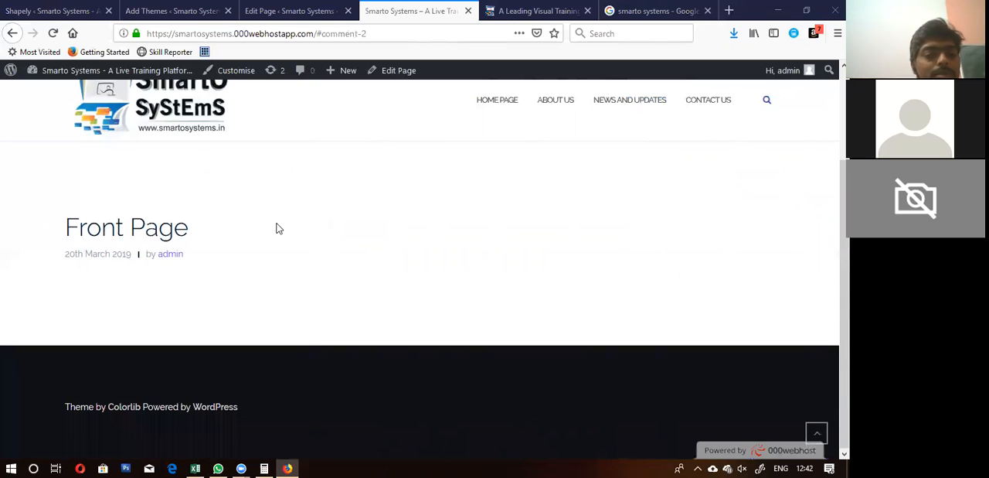
scroll(276, 228, up, 3)
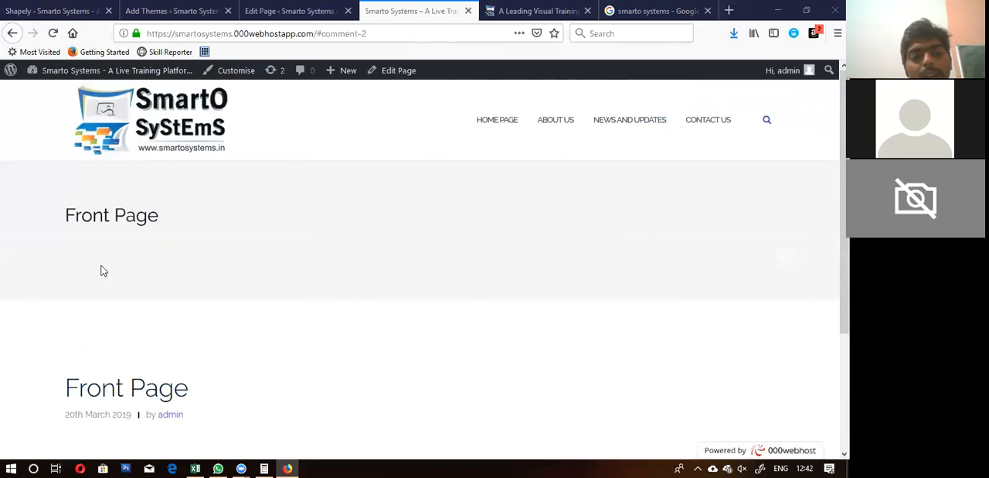
scroll(150, 345, down, 3)
scroll(150, 345, up, 3)
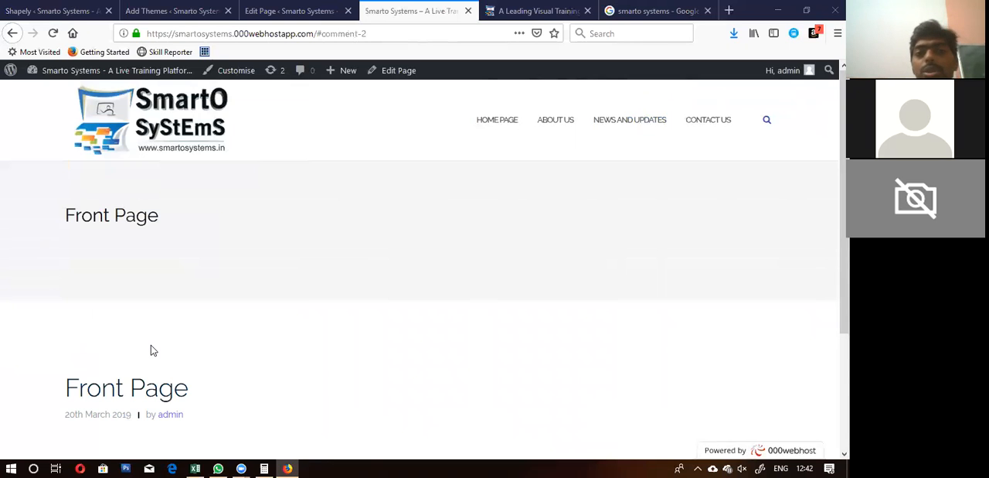
Step: Return to the Front Page editor, open a maximized blank Notepad window and start a note with "Step 1:"
click(264, 12)
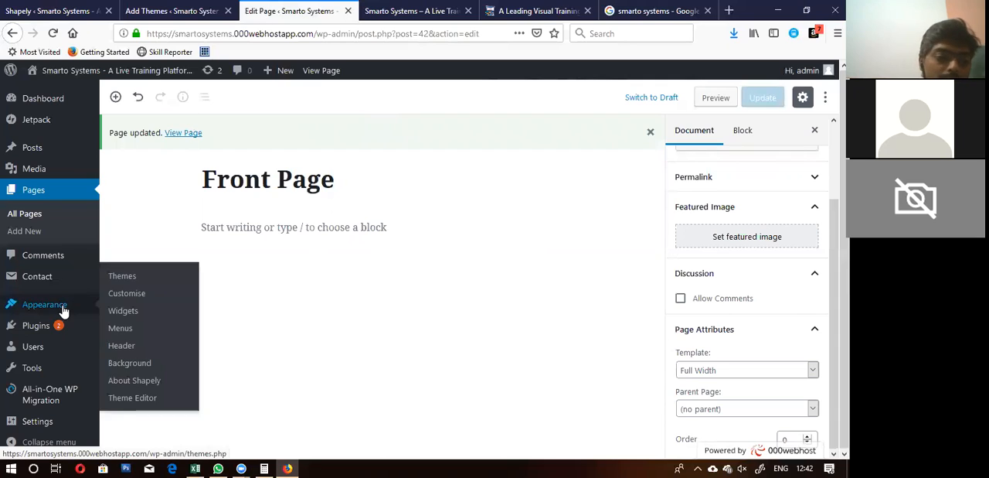
mouse_move(37, 427)
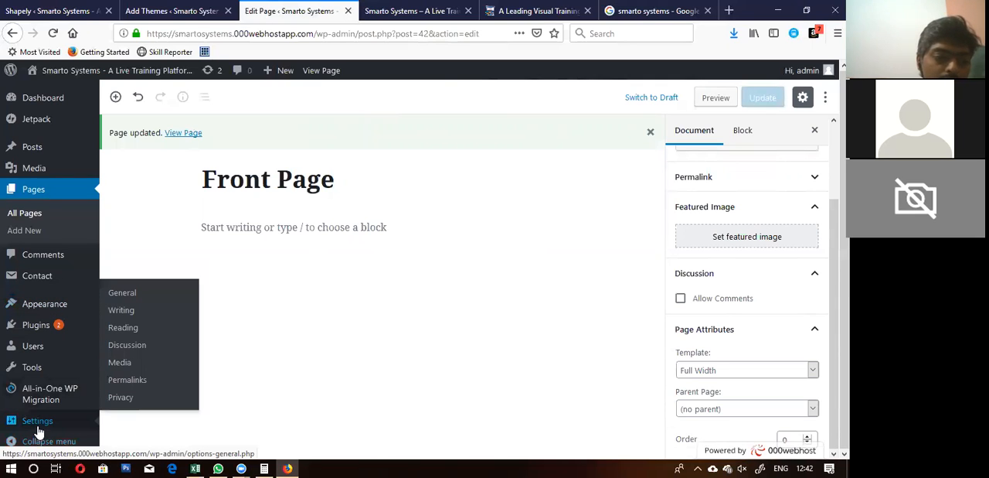
click(3, 464)
text(note)
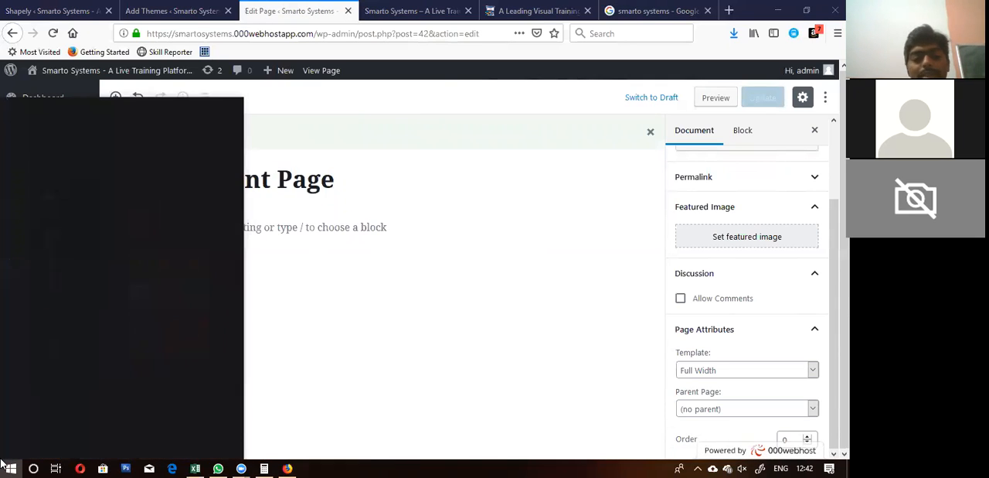
key(Return)
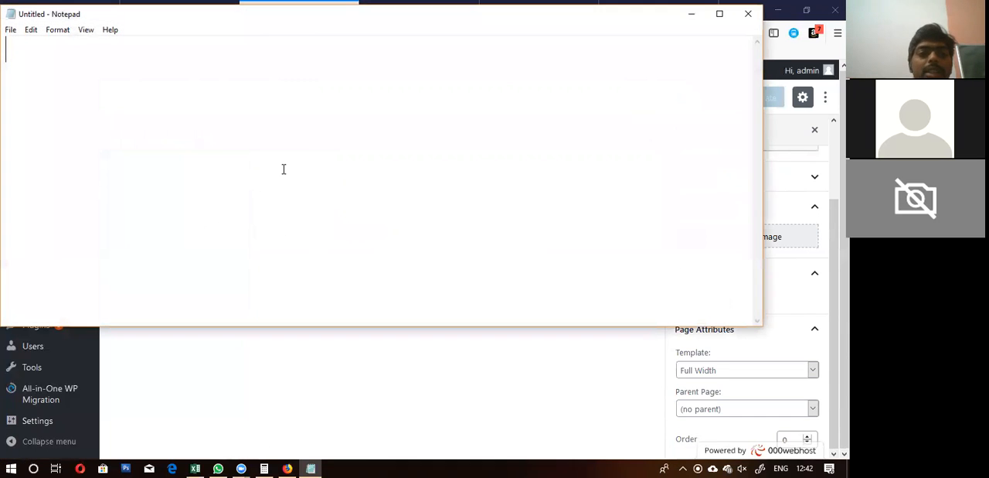
click(720, 15)
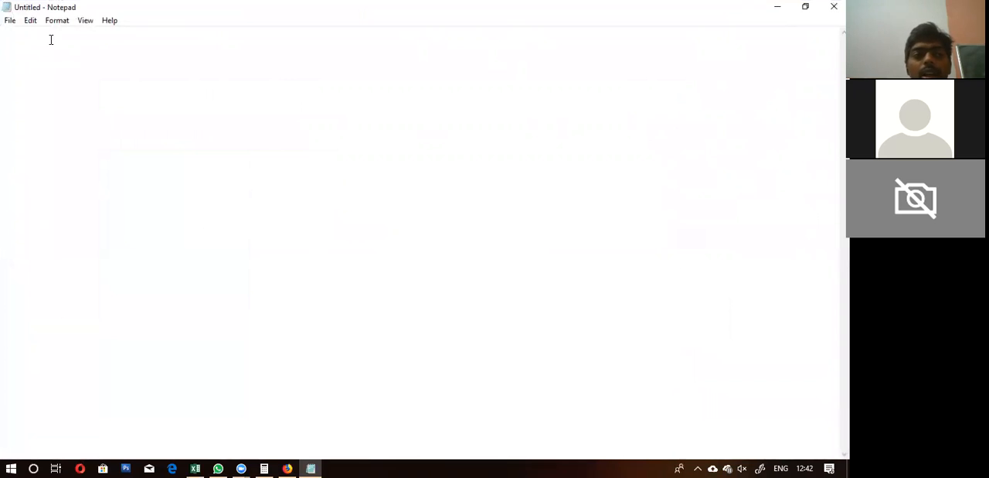
text(Step 1:)
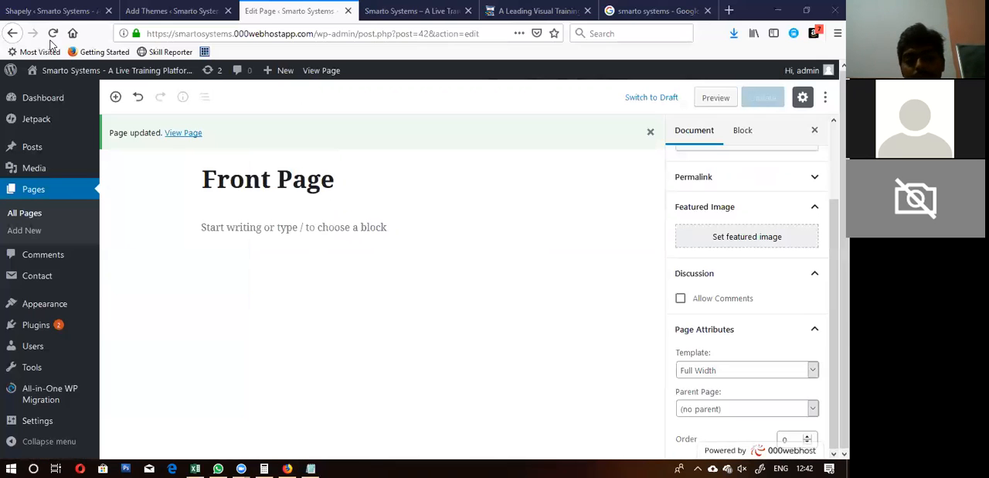
Step: Open the site's Reading settings, and complete the Notepad line as "Step 1: Define Home Page in Settings> Reading Settings"
mouse_move(57, 407)
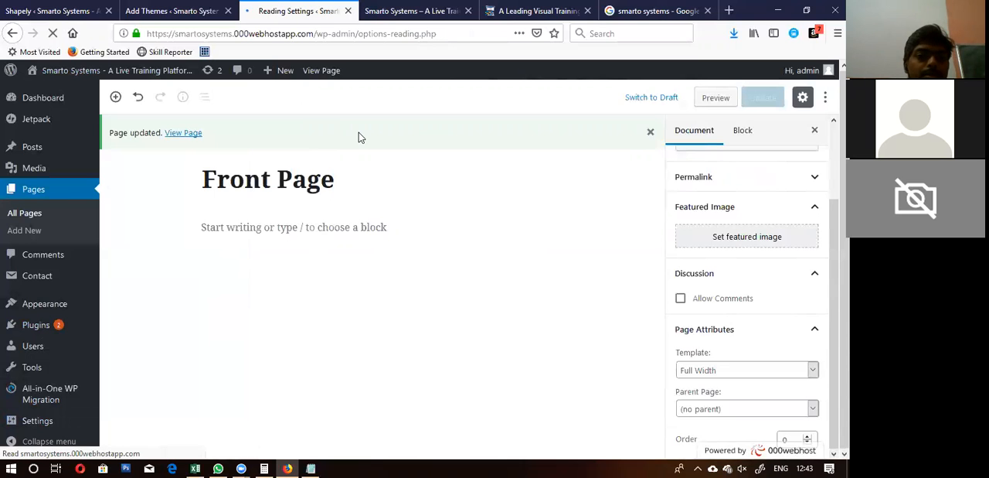
scroll(359, 137, down, 3)
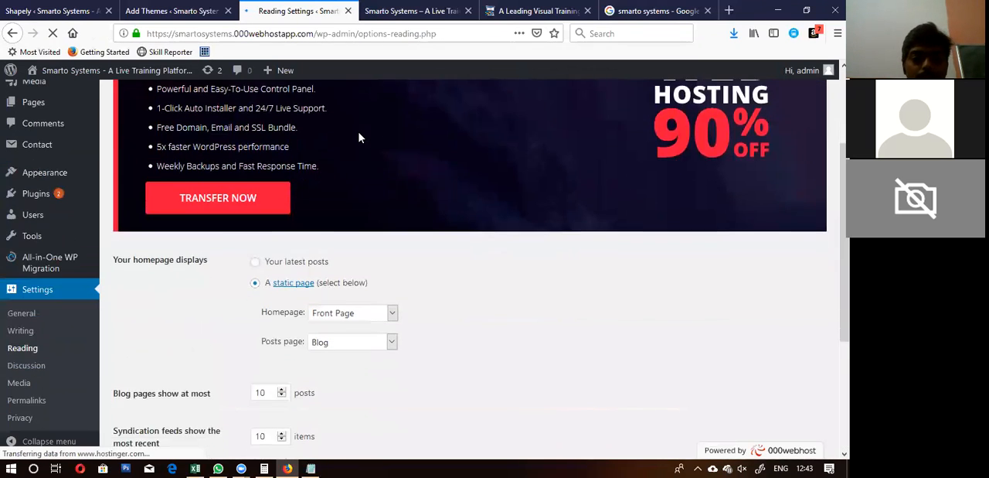
key(alt+Tab)
text(Deg)
key(BackSpace)
text(fine )
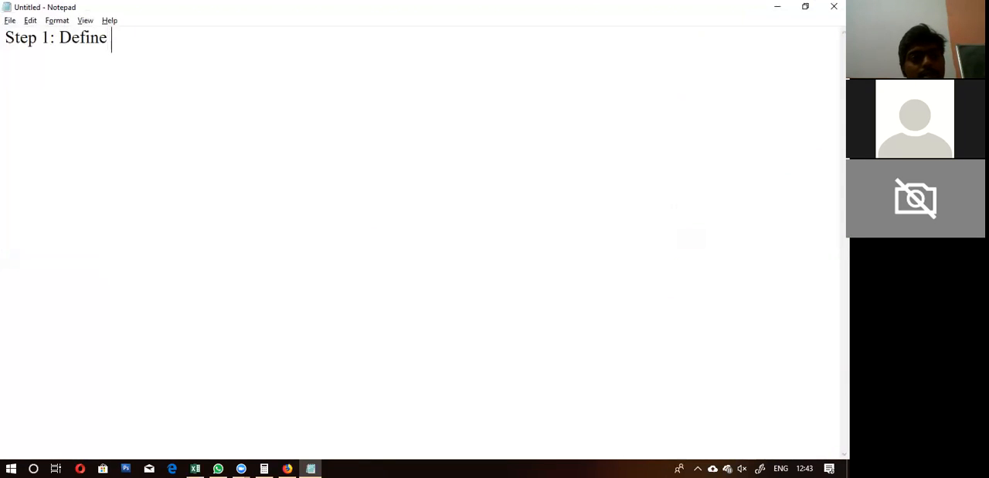
text(Home Pa)
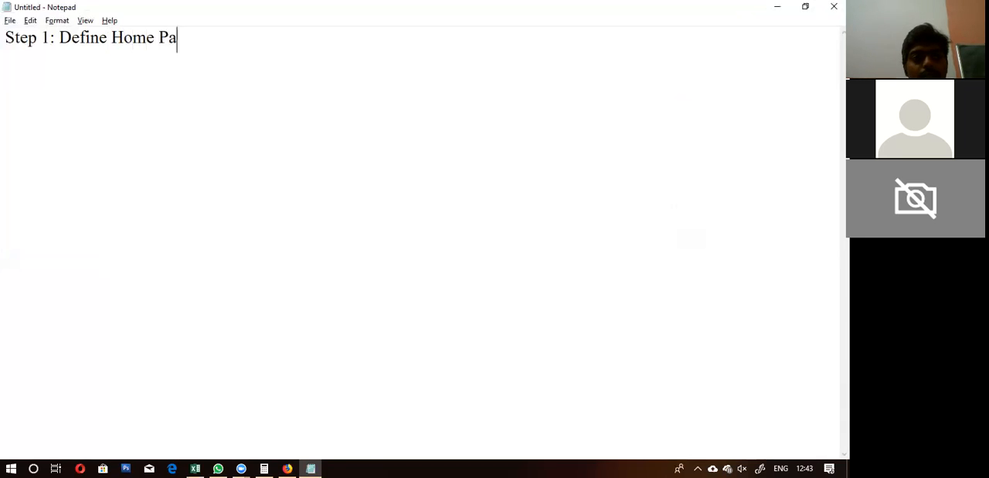
text(ge in Set)
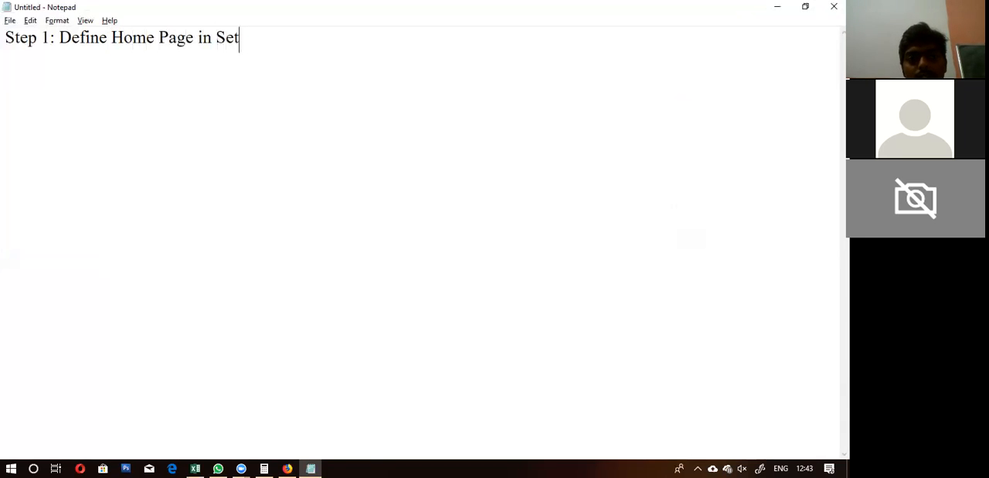
text(tings> Read)
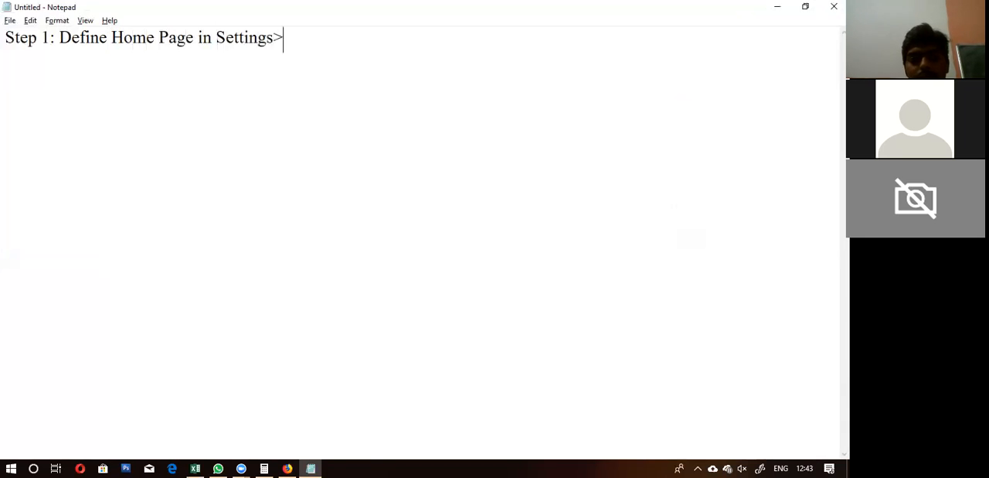
text(ing Sess)
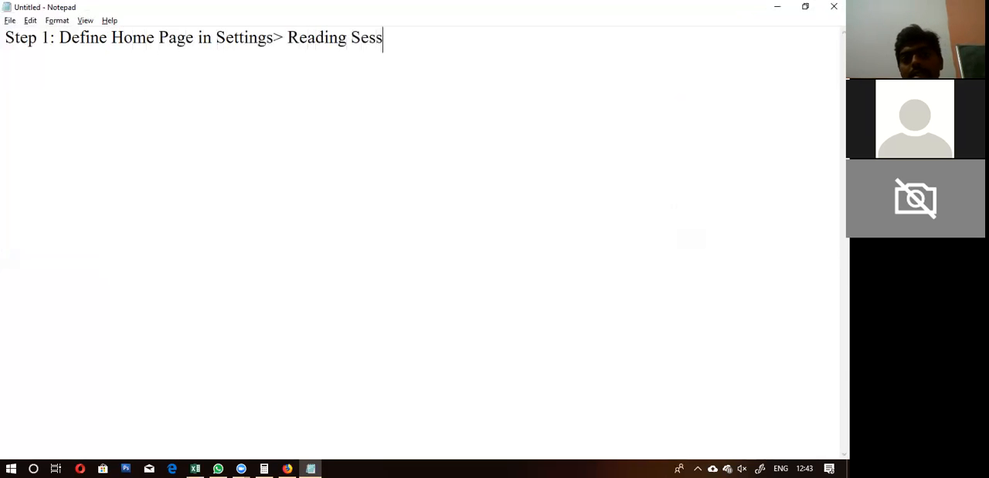
key(BackSpace)
key(BackSpace)
text(ttings)
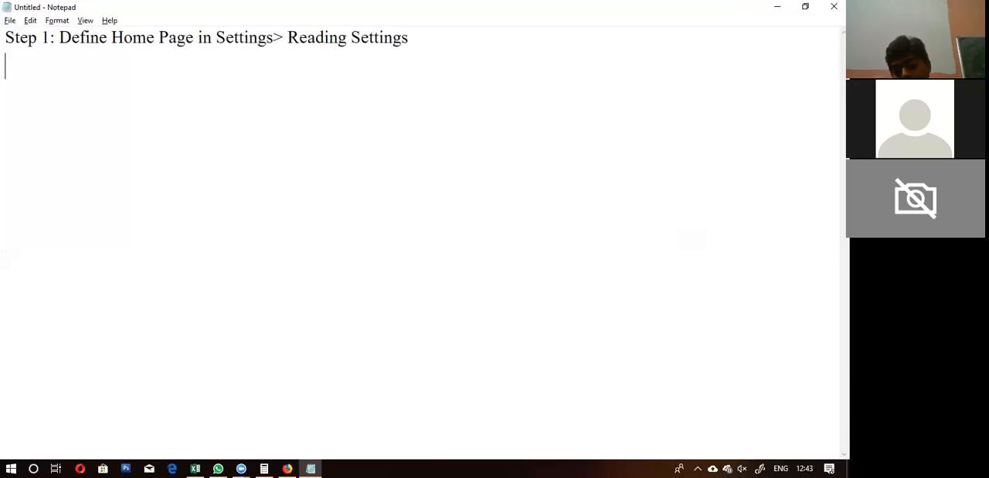
Step: Switch back to the Reading settings and check the Homepage page choices without changing the selection
key(alt+Tab)
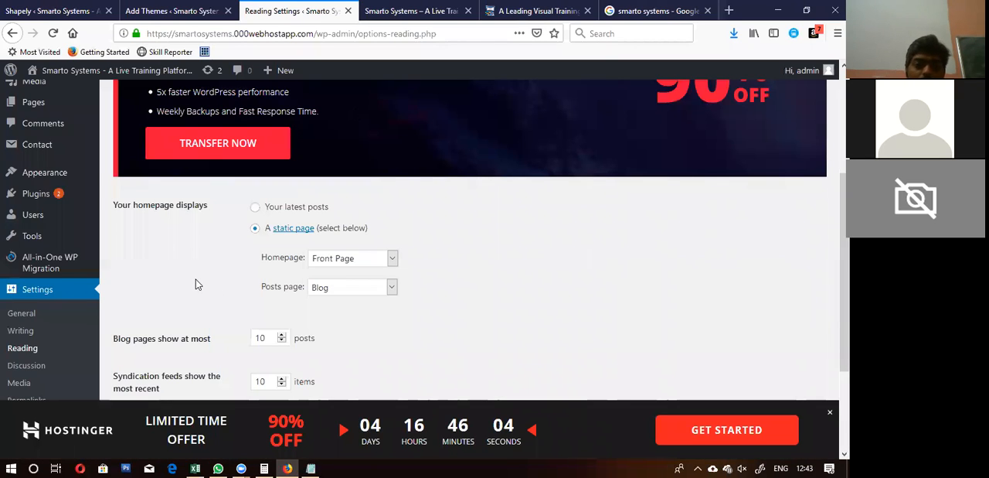
click(376, 261)
click(374, 263)
click(440, 265)
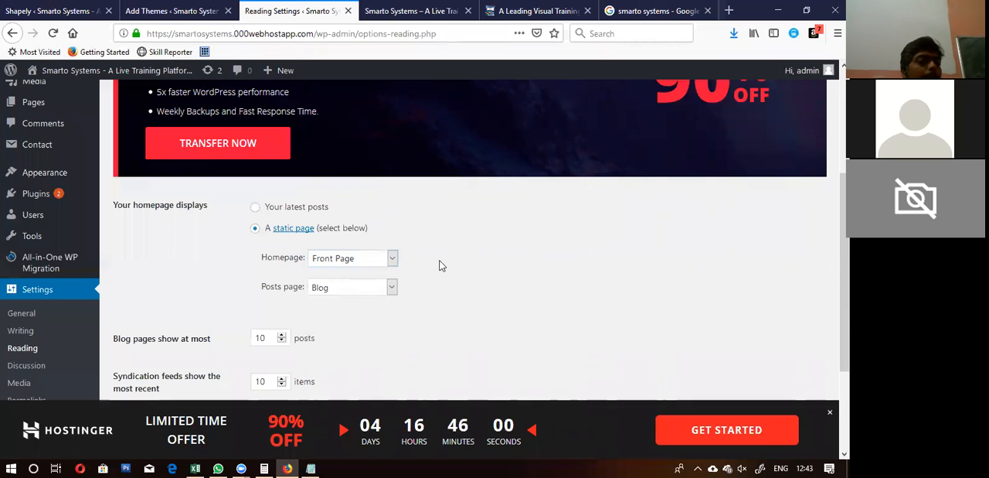
Step: In Notepad, add an indented "Front Page" line under Step 1 and start a new line with "Step 2:"
key(alt+Tab)
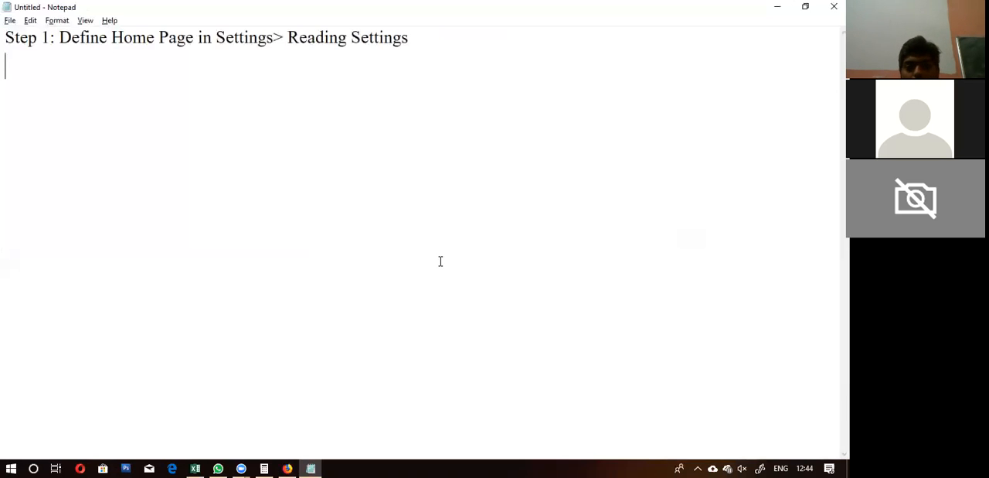
key(Return)
key(Return)
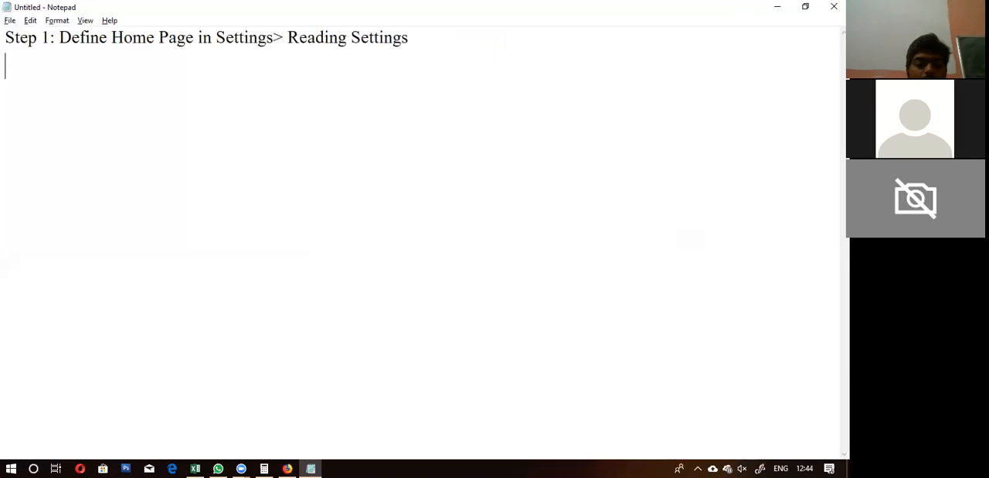
text(Fro)
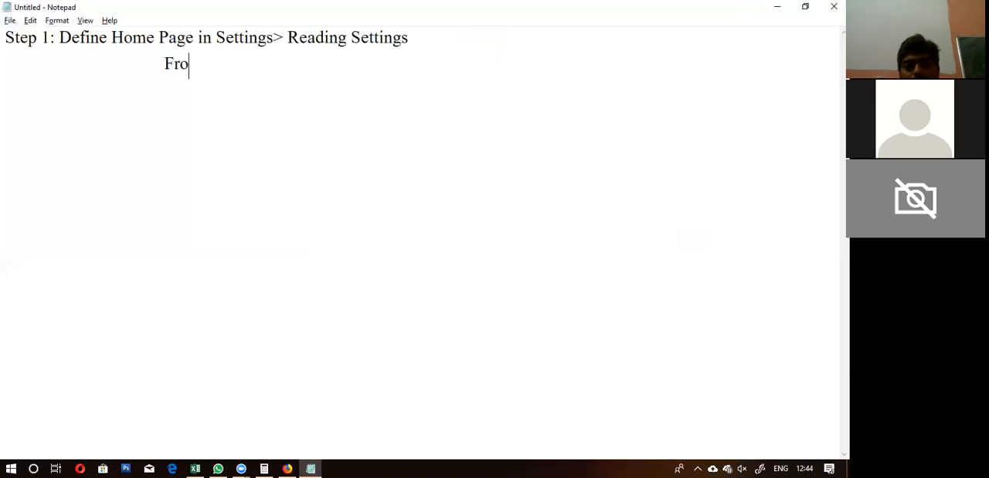
text(nt Page  )
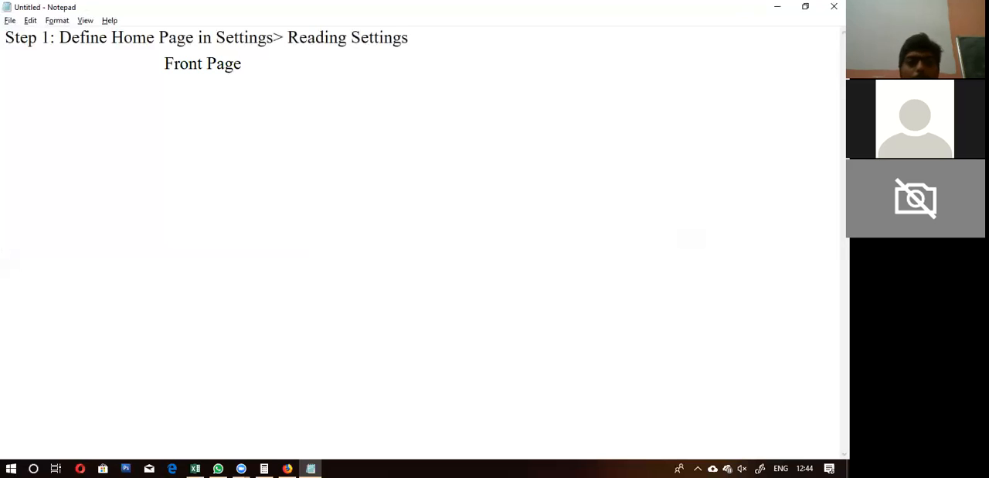
text(Step 2:)
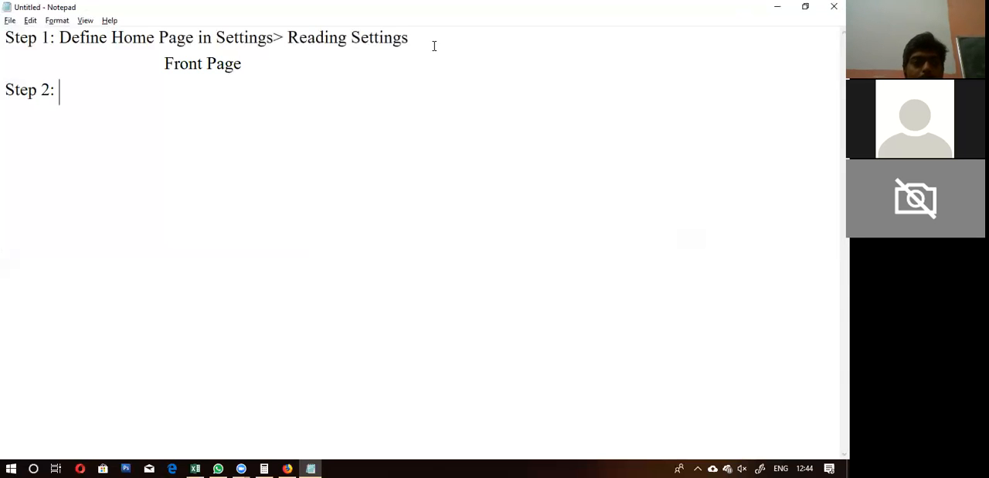
Step: Switch to the WordPress admin, go to the list of all pages and open the Front Page for editing
key(alt+Tab)
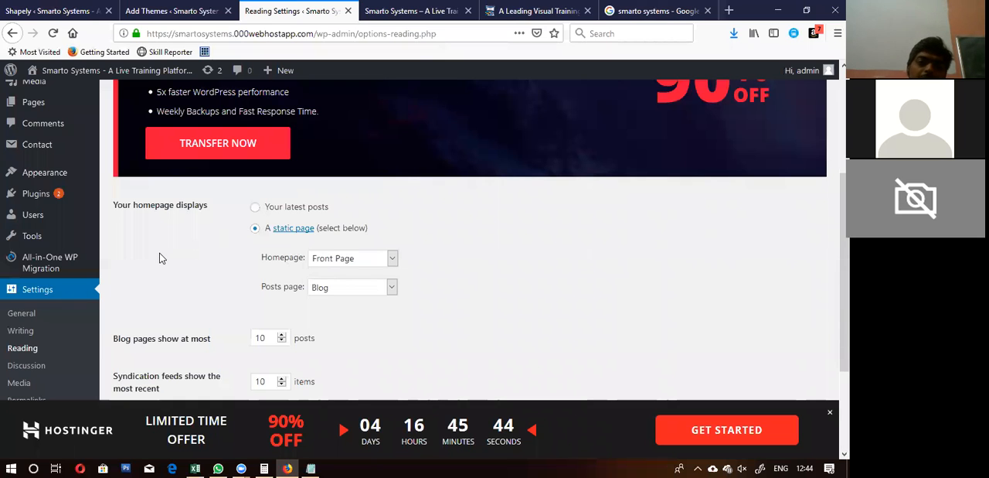
scroll(38, 159, up, 3)
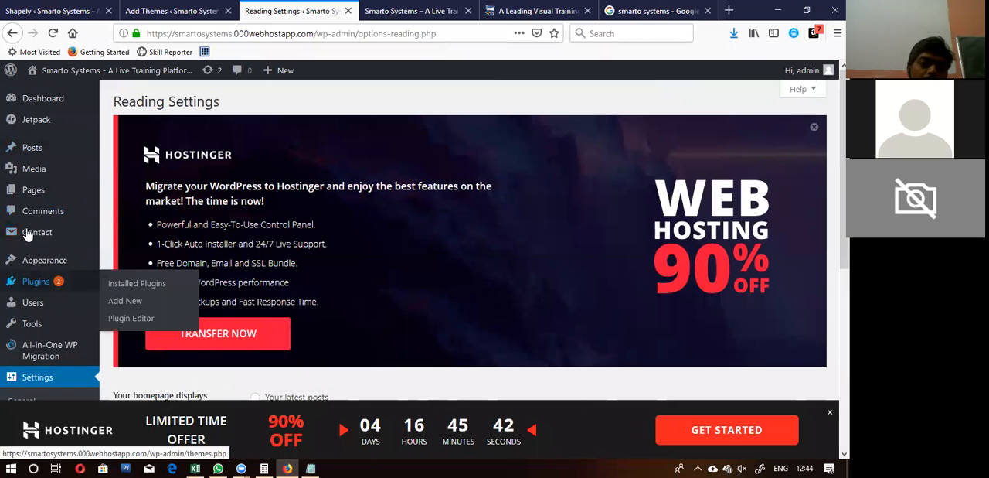
mouse_move(39, 197)
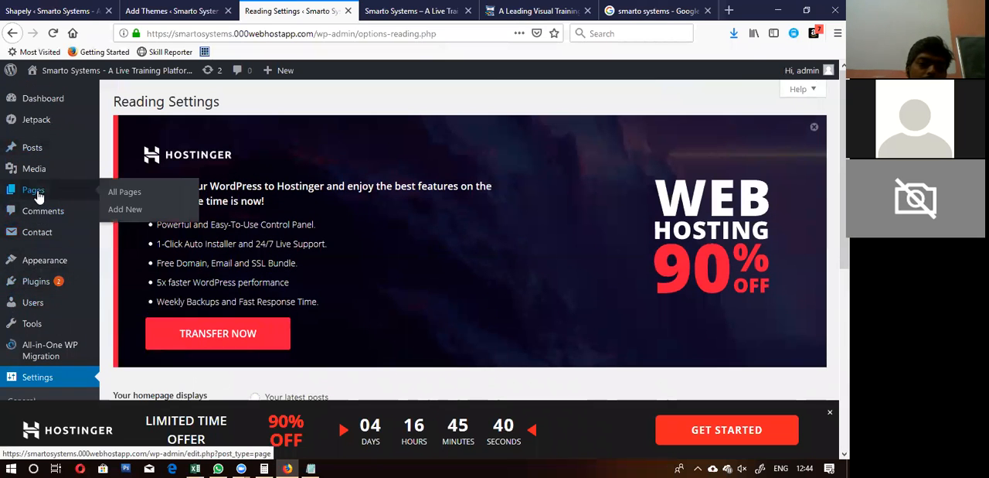
click(115, 194)
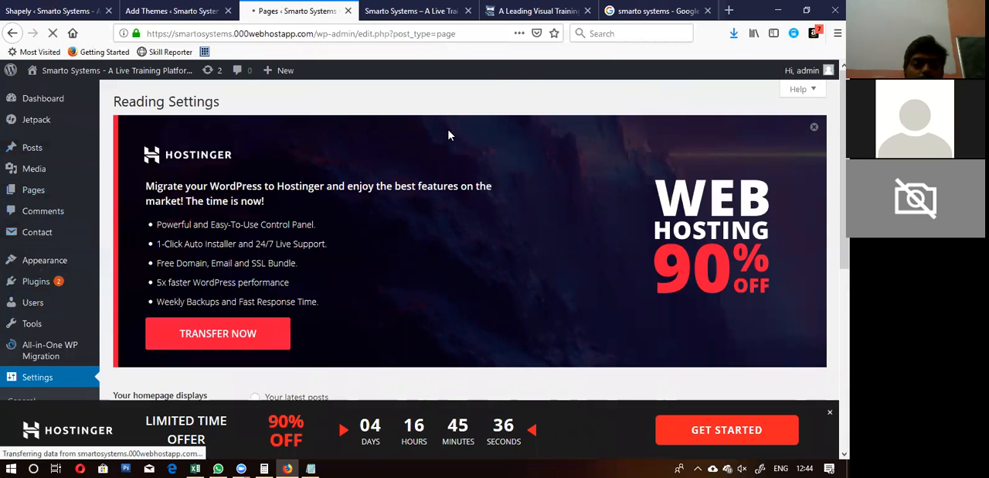
scroll(410, 259, down, 3)
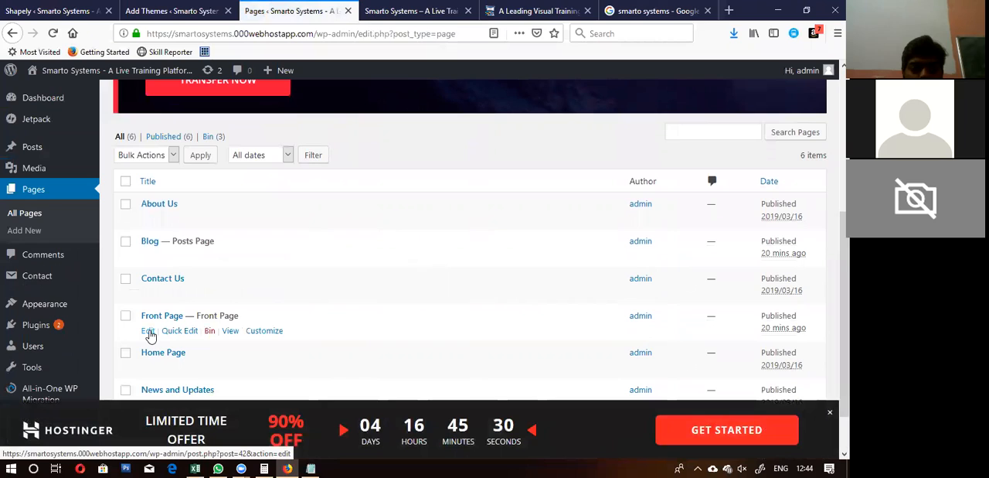
click(148, 331)
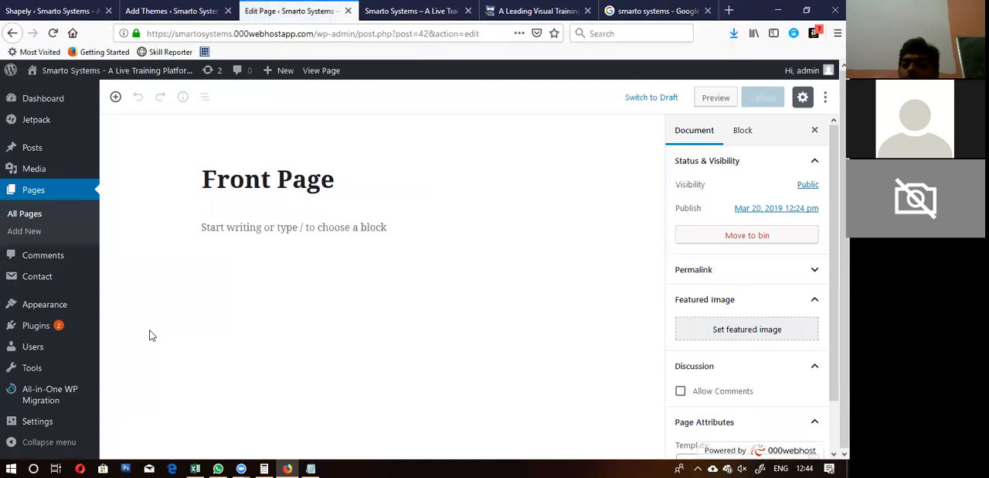
click(306, 223)
Step: Switch to Notepad and complete the Step 2 line as "Edit that home page"
key(alt+Tab)
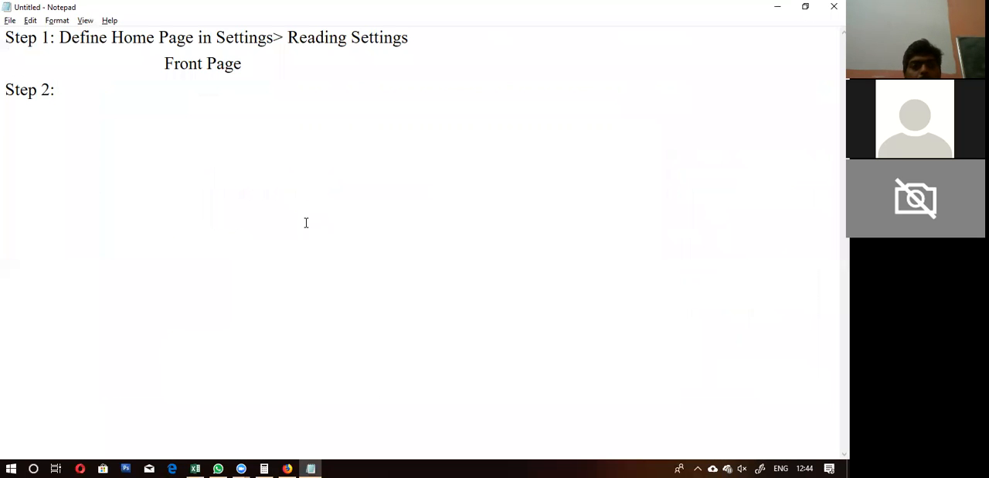
text(Edit)
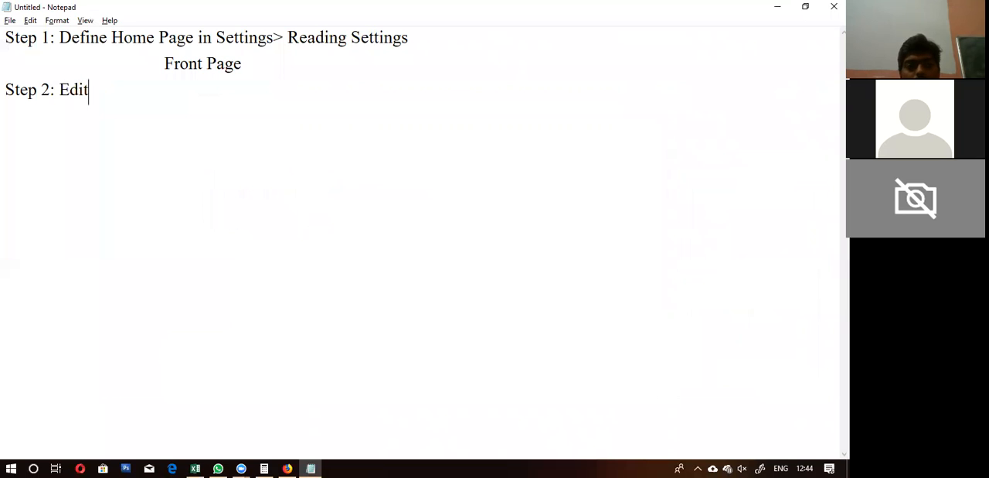
text(s)
key(BackSpace)
text(th)
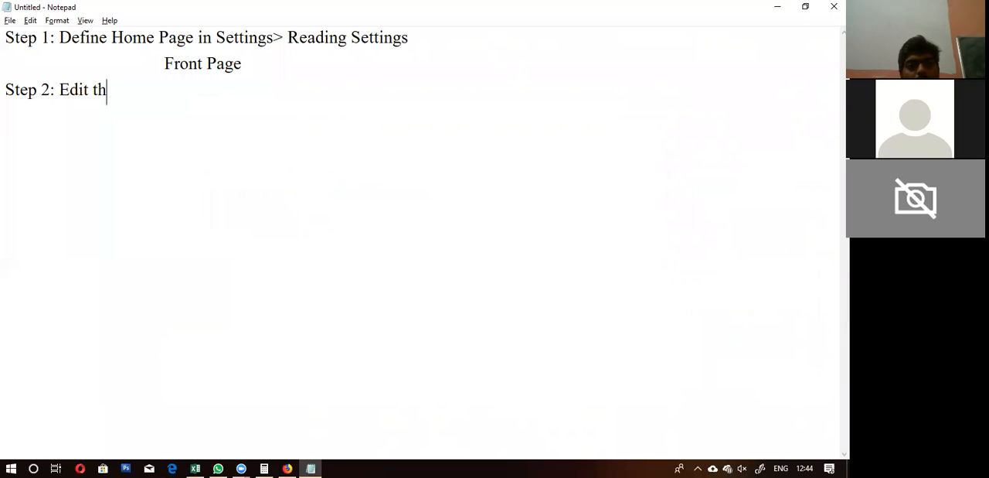
text(at home )
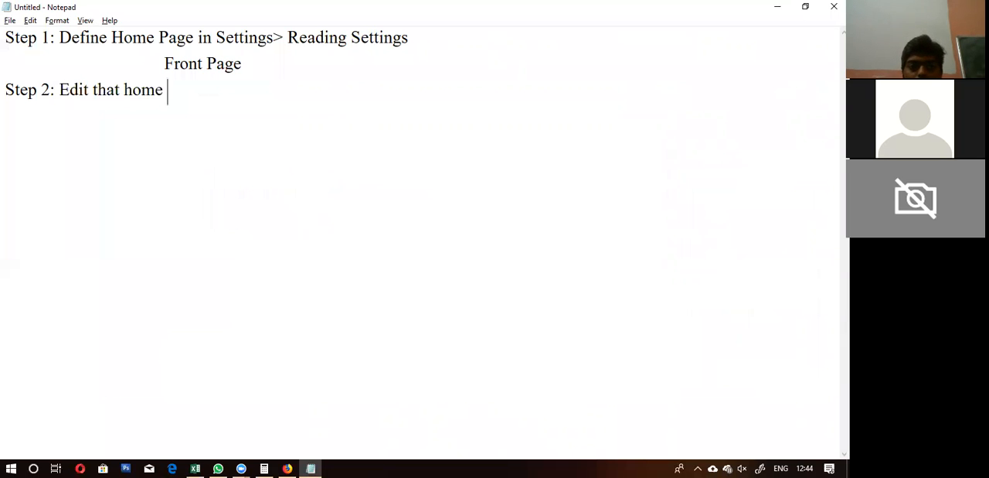
text(page)
Step: Add an indented "Edit Front Page" line under Step 2
key(Return)
key(Tab)
key(Tab)
text(E)
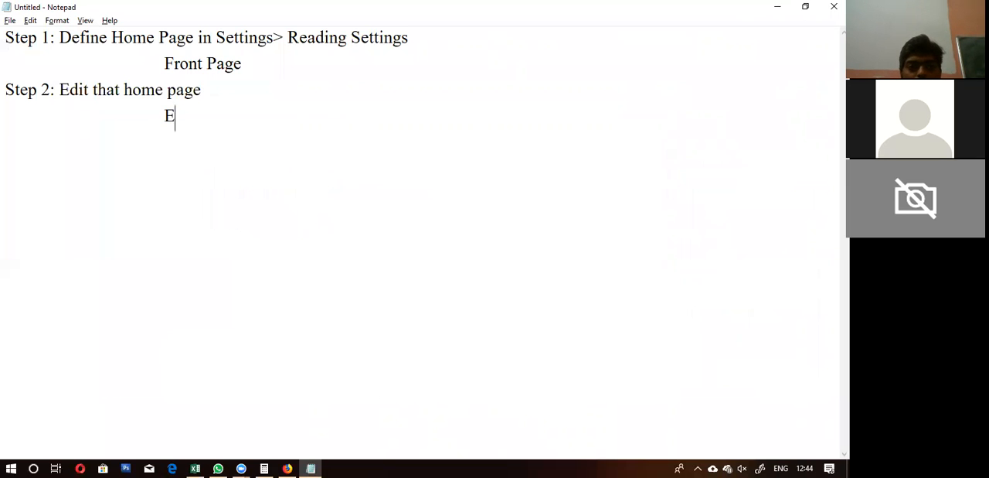
text(dit Front Page)
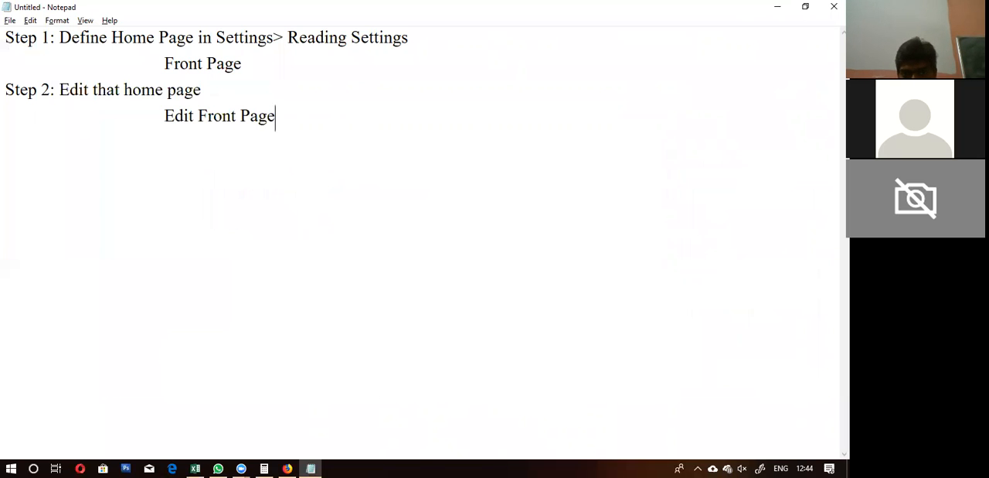
Step: Switch back to the WordPress editor and bring up the Front Page's Page Attributes in the document settings
key(alt+Tab)
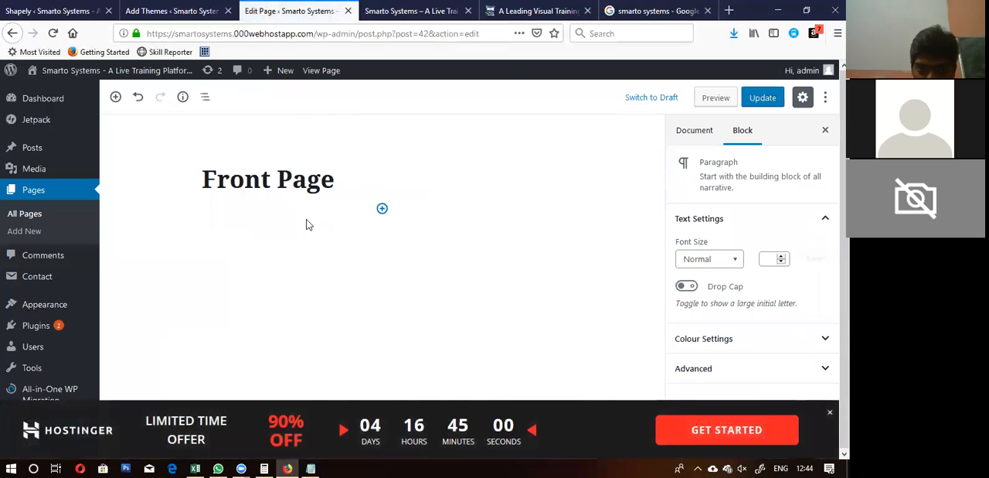
click(659, 188)
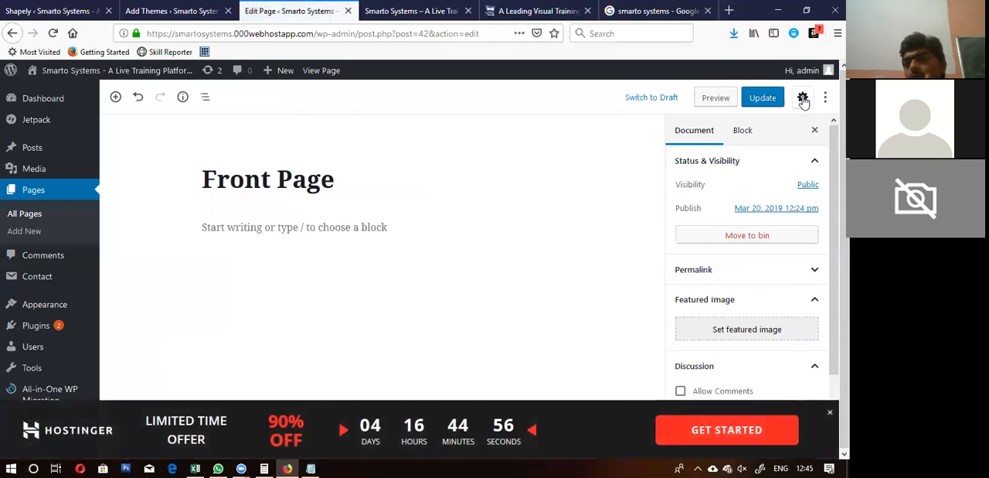
click(803, 97)
click(803, 98)
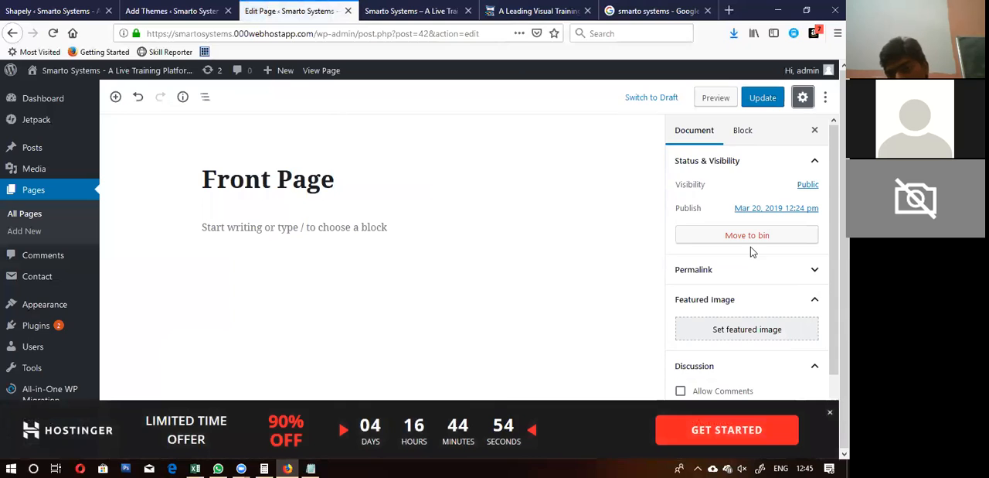
scroll(751, 247, down, 2)
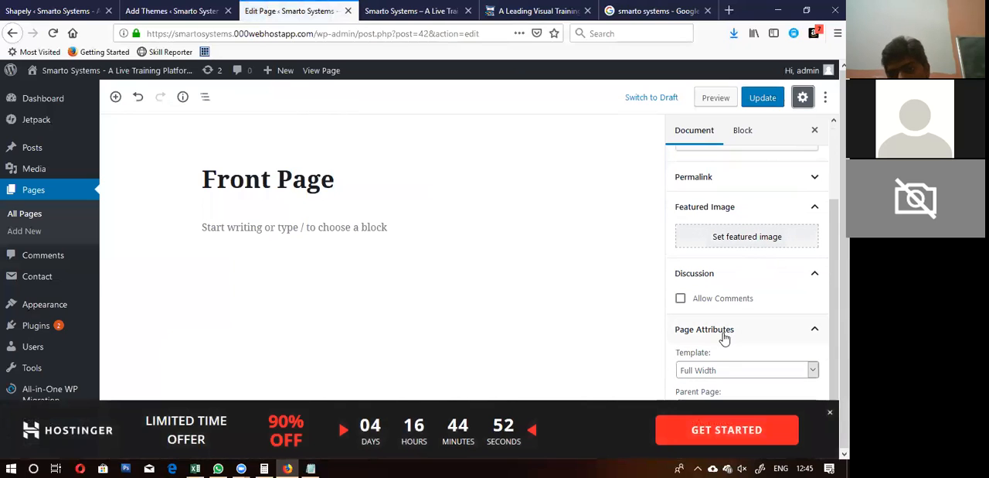
Step: In Notepad, start a new unindented "Step 3:" line below "Edit Front Page"
key(alt+Tab)
text(Step)
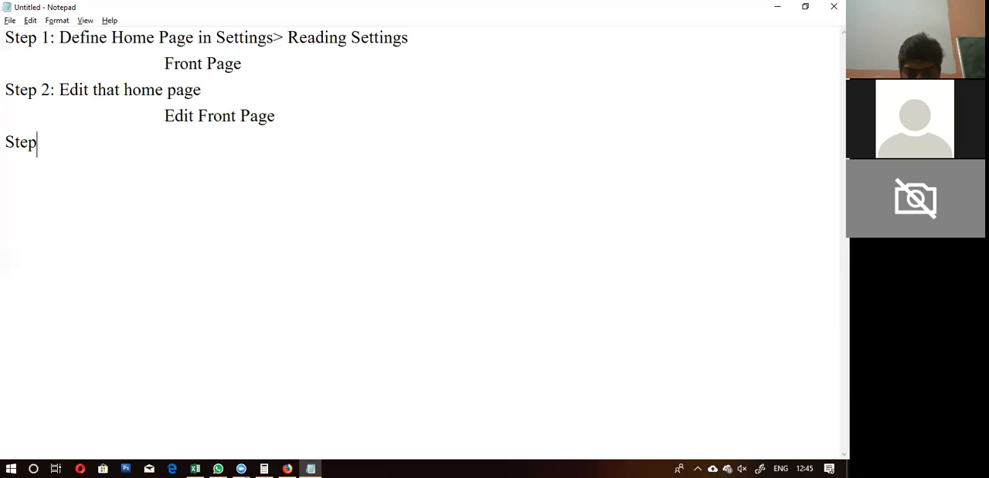
text( 3:)
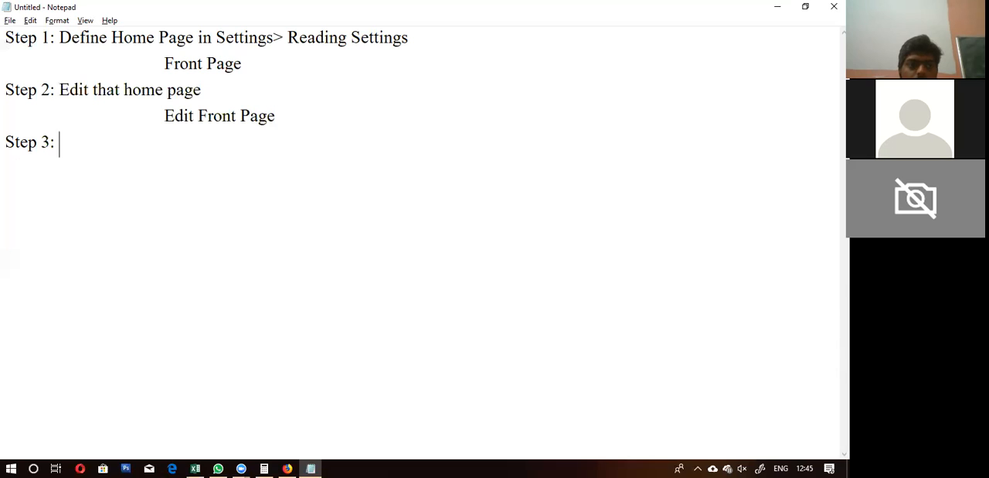
Step: In the WordPress editor, set the Front Page's template to Home Page and update the page
key(alt+Tab)
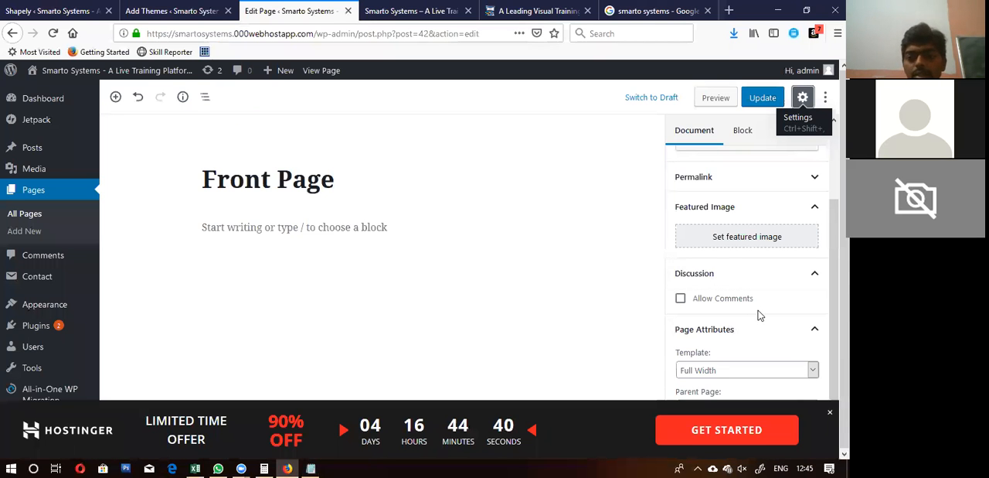
click(730, 371)
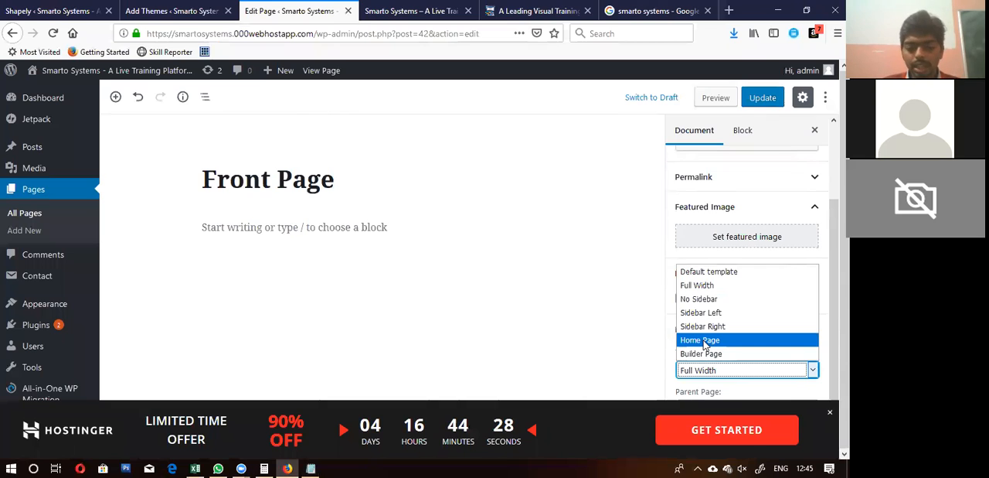
click(705, 341)
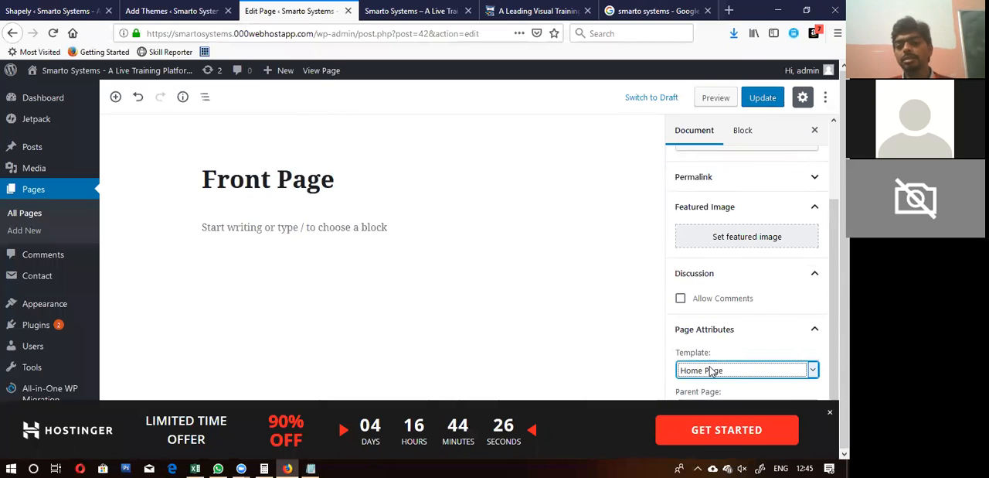
click(710, 370)
click(706, 341)
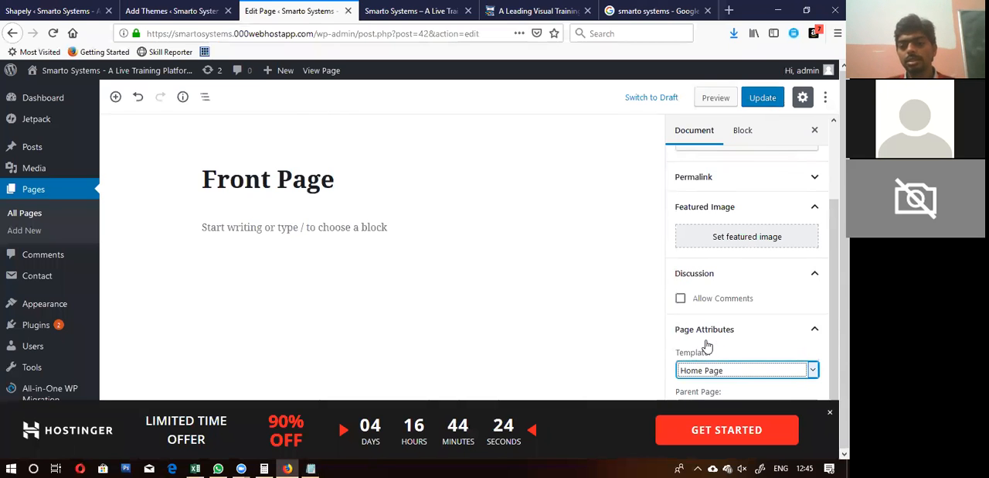
click(762, 97)
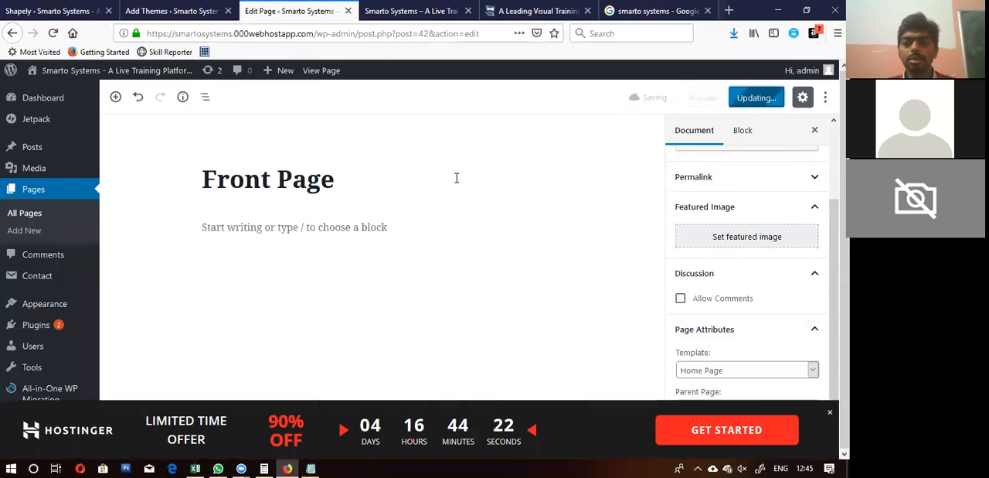
Step: In Notepad, complete the Step 3 line as "Page setting > Page Attributes > Template"
key(alt+Tab)
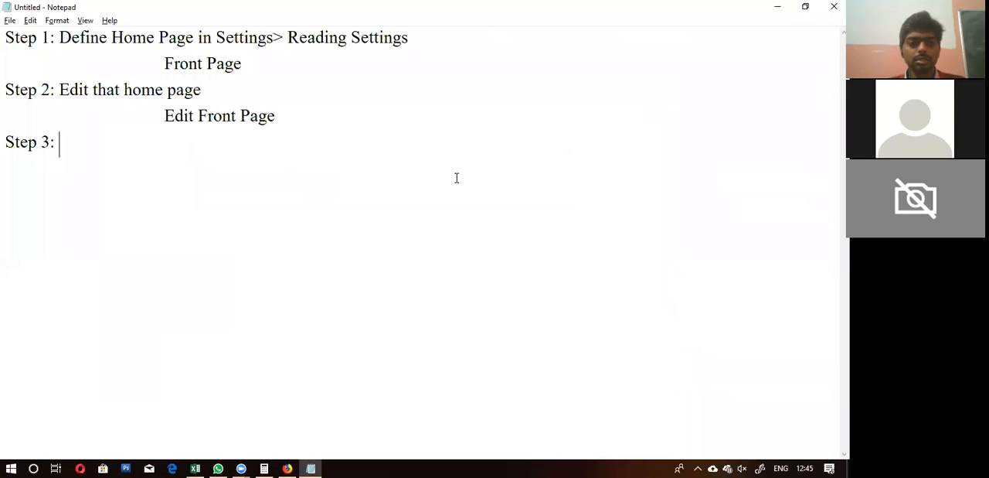
key(alt+Tab)
key(alt+Tab)
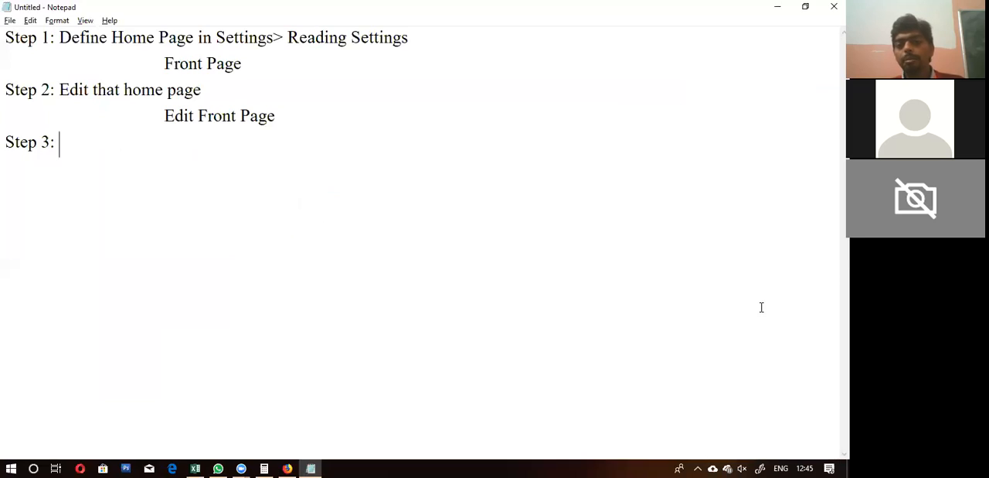
text(Se)
key(BackSpace)
key(BackSpace)
text(Page setting )
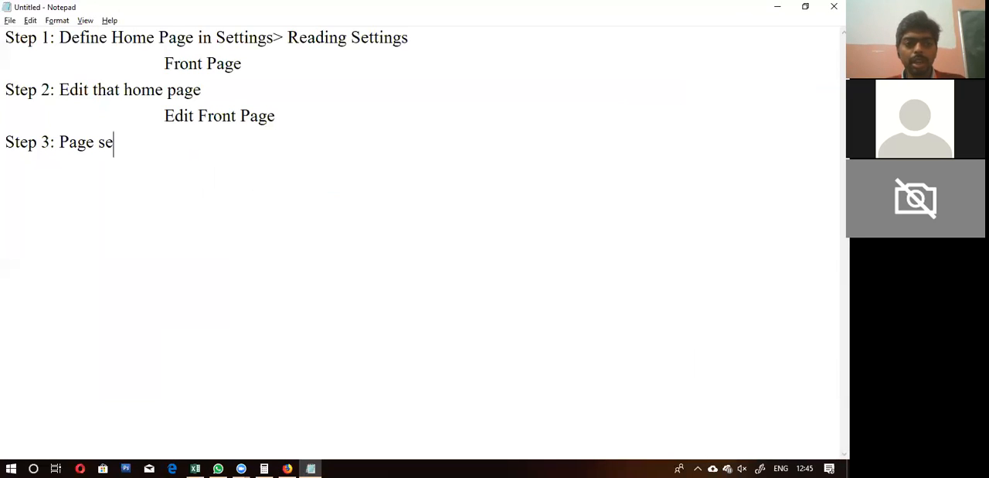
text(> Page Attributes > Template)
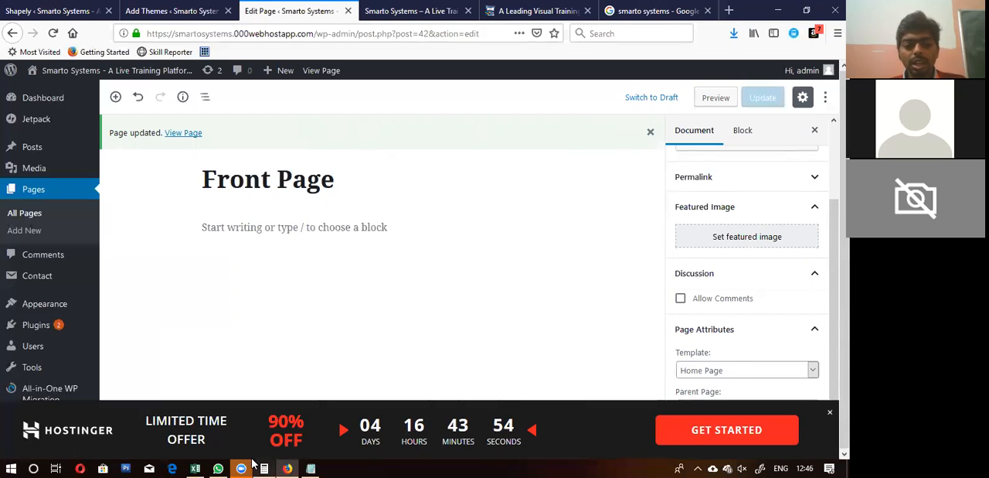
Step: Below the steps in Notepad, leave blank lines, add the heading "Page Load From:" and start a list with "1."
mouse_move(243, 466)
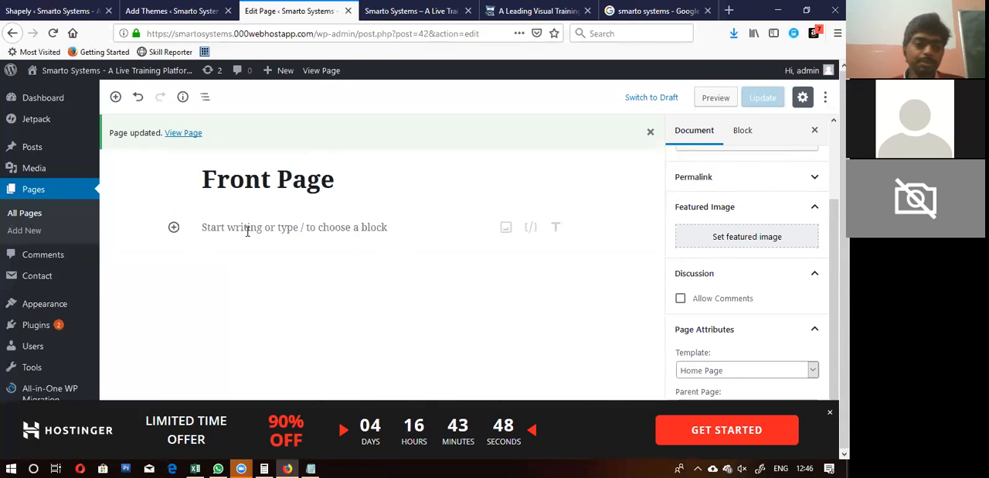
key(alt+Tab)
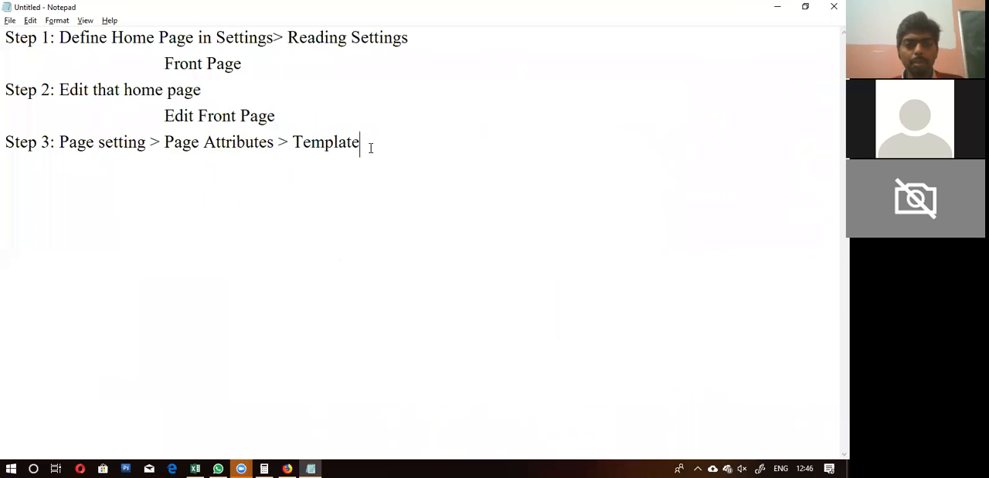
key(Return)
key(Return)
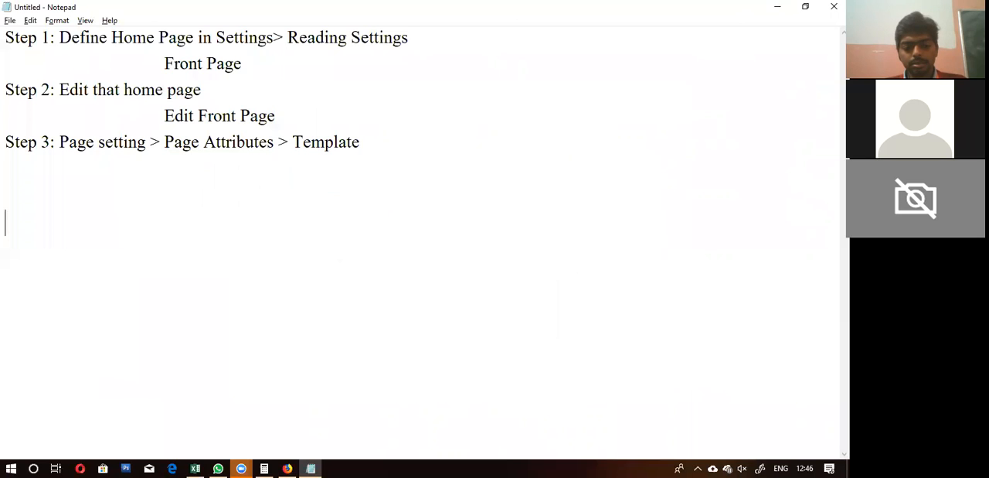
text(Page Loa)
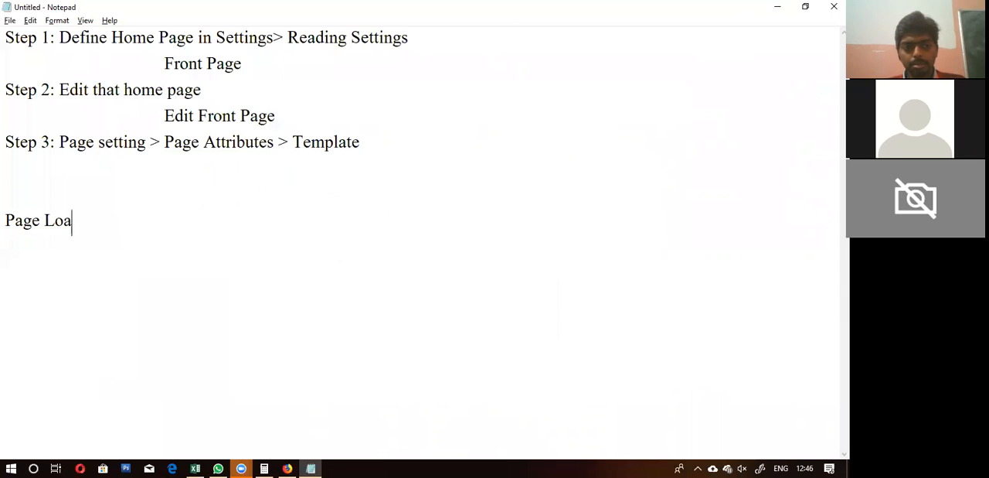
text(d From:)
key(Return)
text(1.)
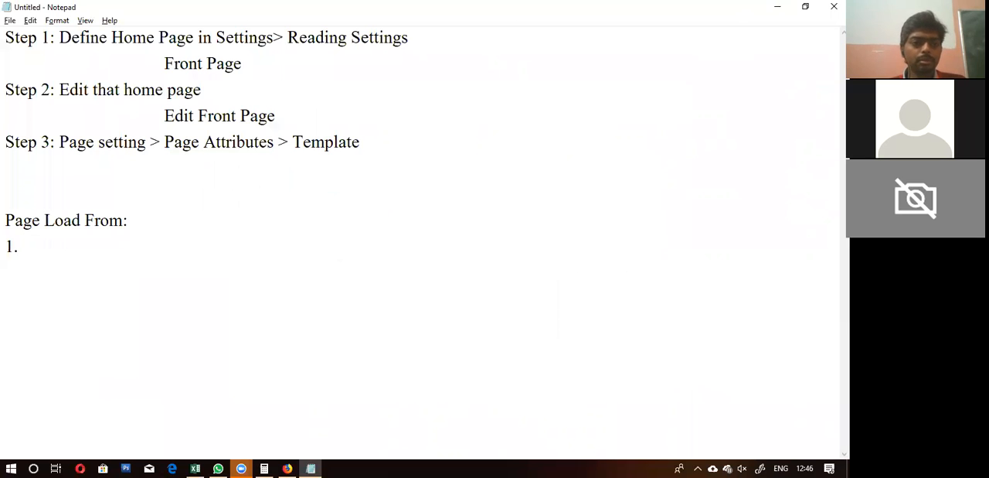
Step: Check the WordPress admin's Appearance area, and return to Notepad to enter "Theme Settings" as list item 1
key(alt+Tab)
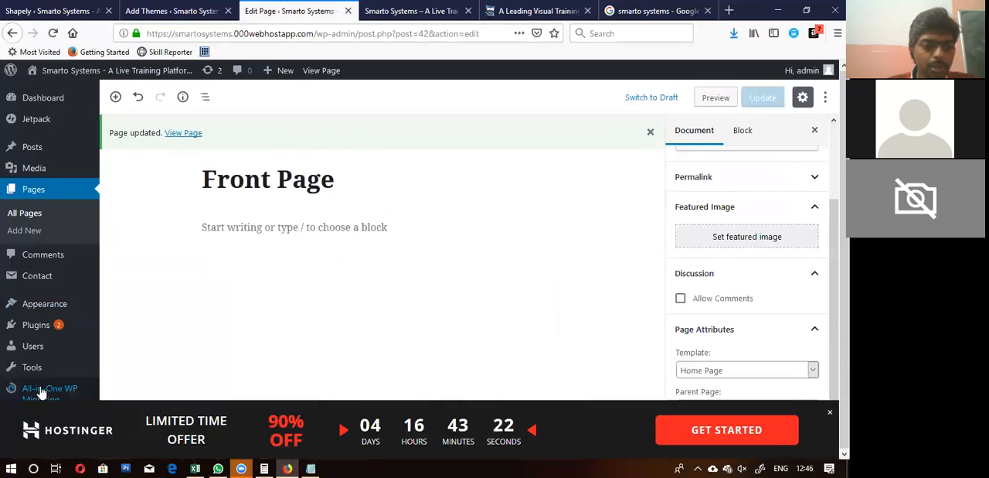
mouse_move(44, 304)
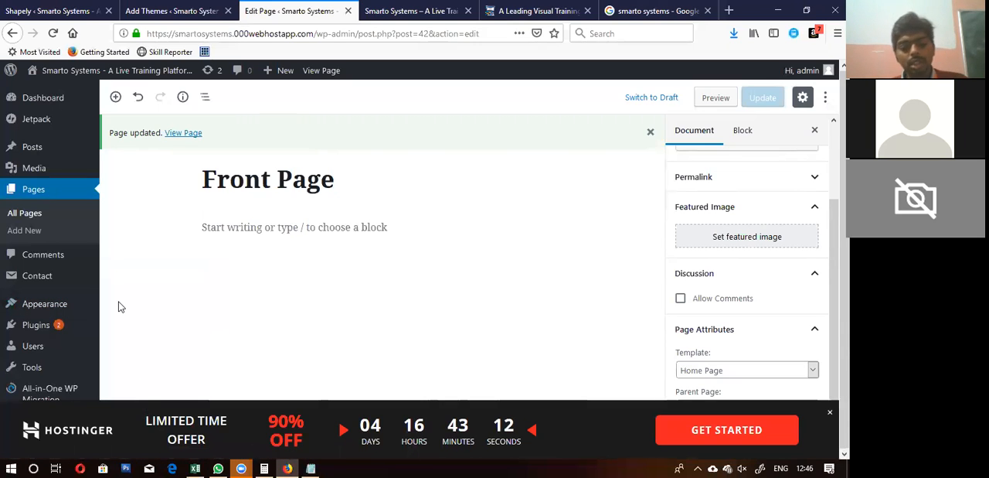
key(alt+Tab)
text(Them)
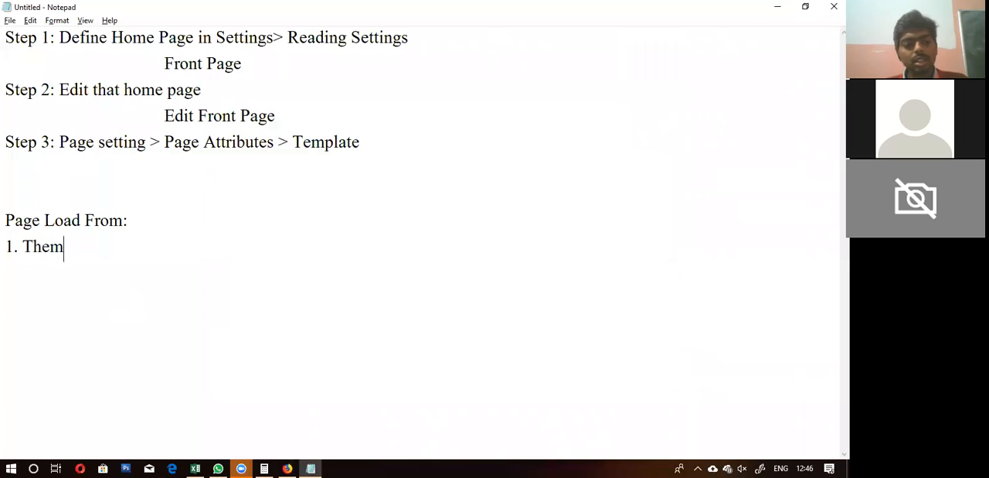
text(e Settings)
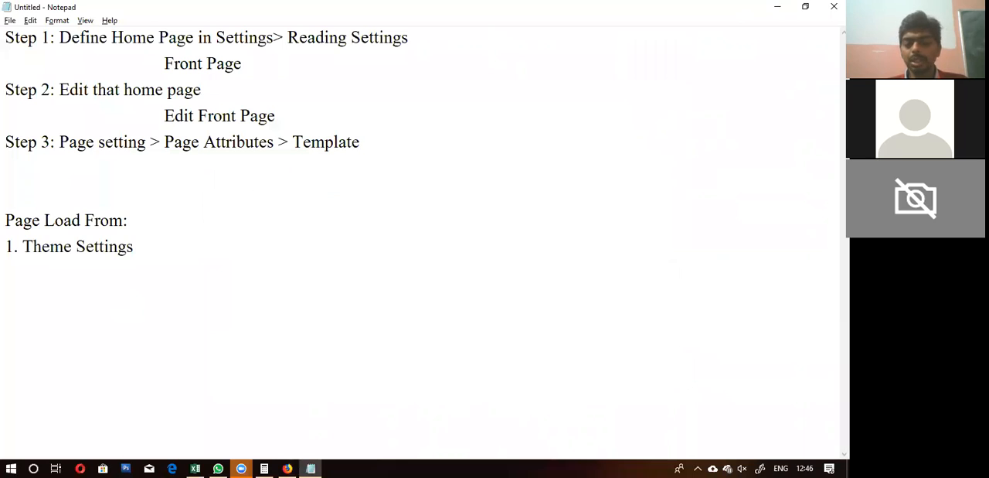
Step: Expand list item 1 to read "Sometimes Home Page is in Theme Settings"
key(Right)
key(Right)
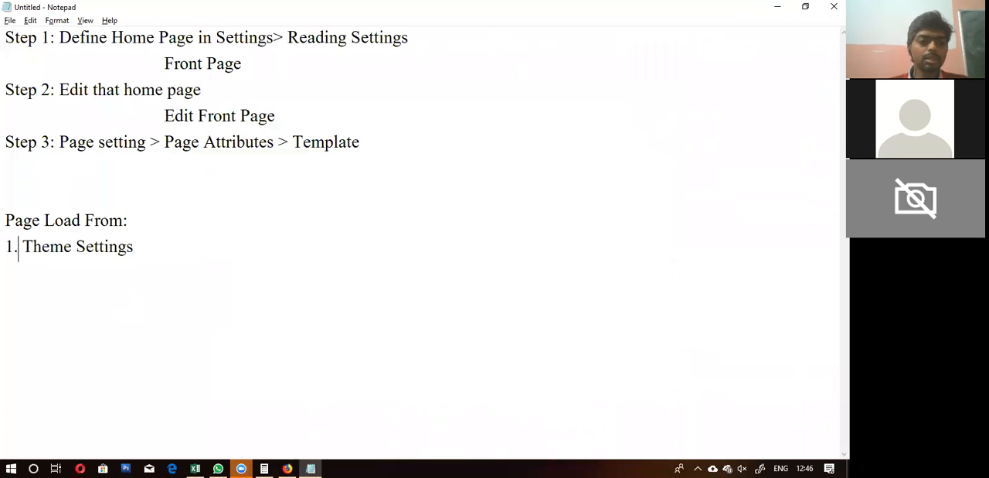
text(Sometime)
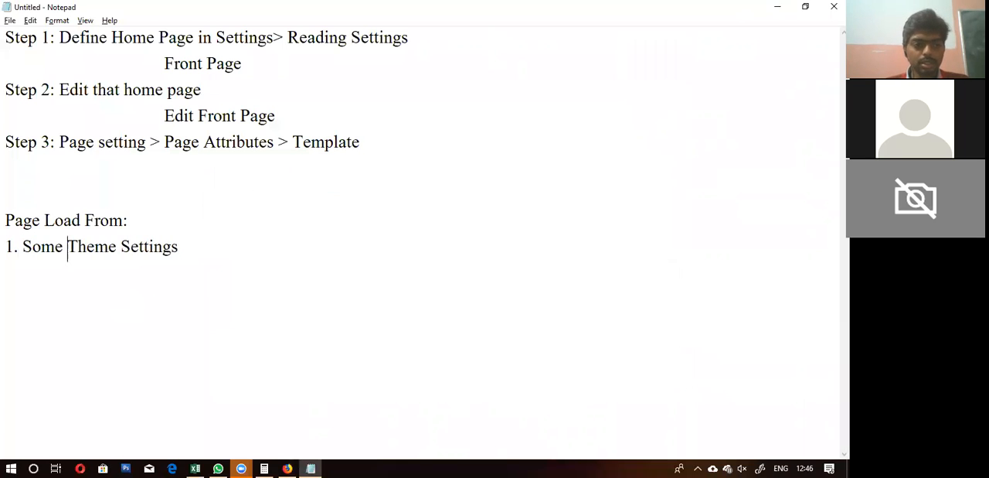
text(s Home Pa)
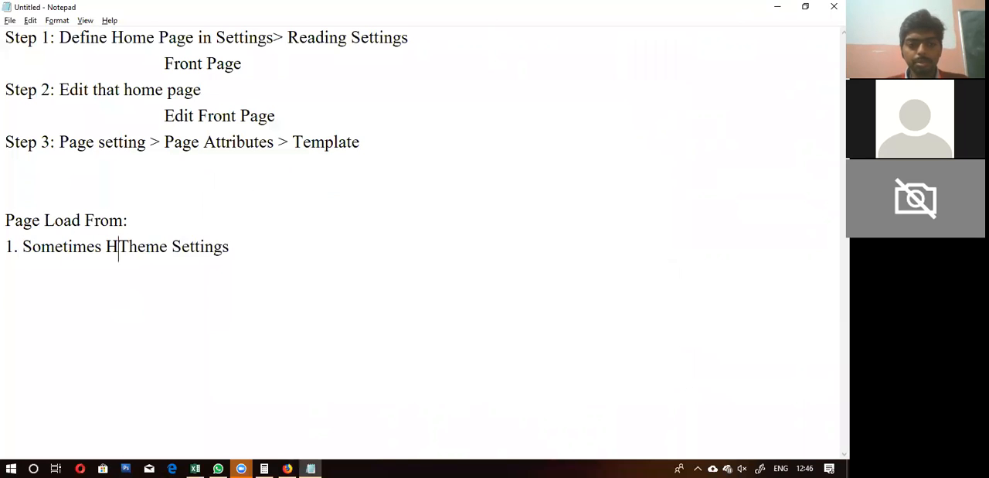
text(is in)
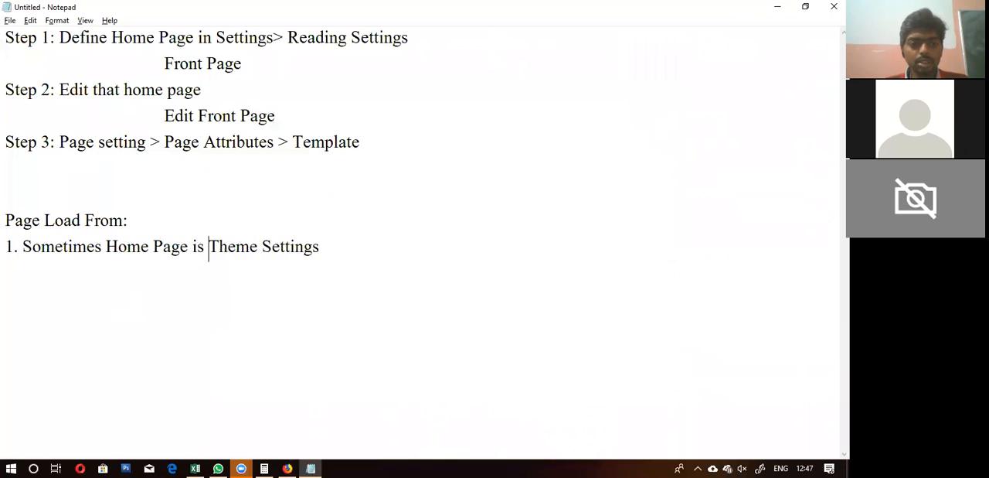
Step: Below list item 1 in the notes, start an indented sub-item labelled "a."
key(End)
key(Return)
text(2.)
key(BackSpace)
key(BackSpace)
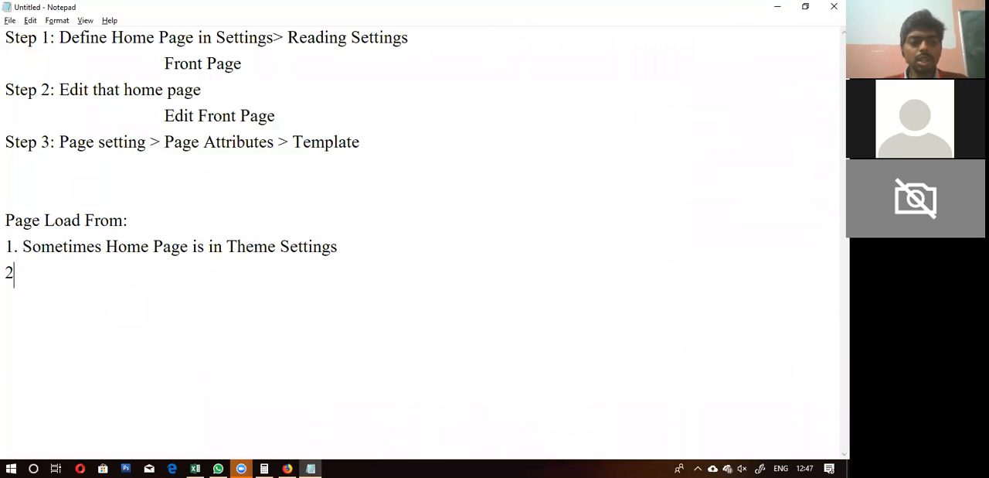
key(Tab)
text(a.)
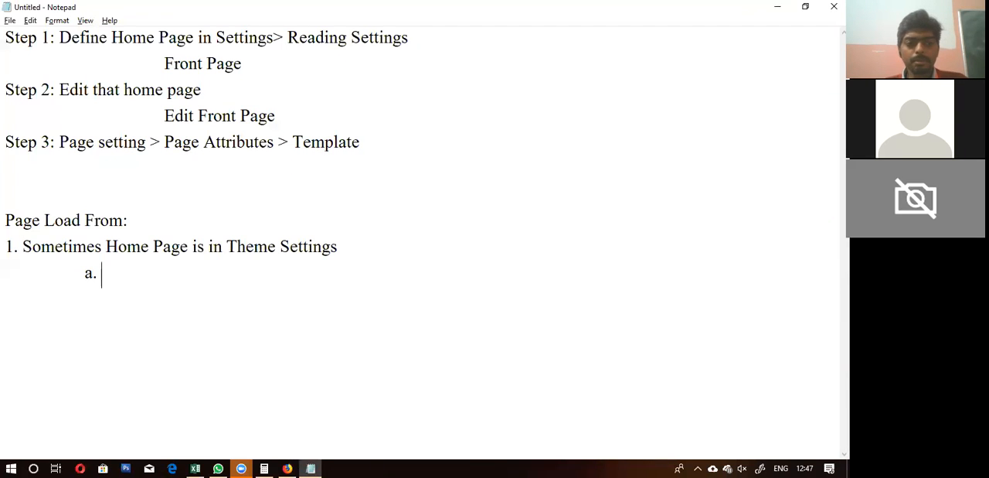
Step: Switch to Firefox and open the Reading Settings in the WordPress admin
key(alt+Tab)
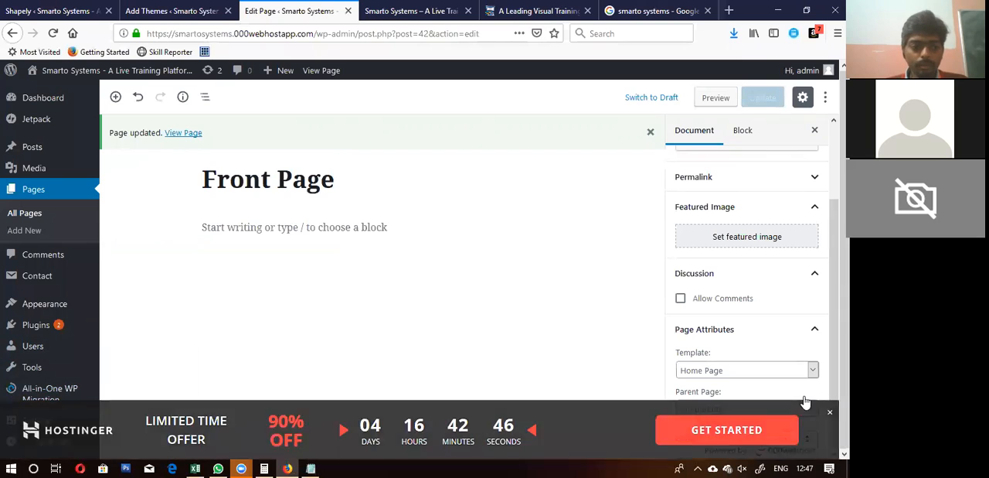
mouse_move(31, 425)
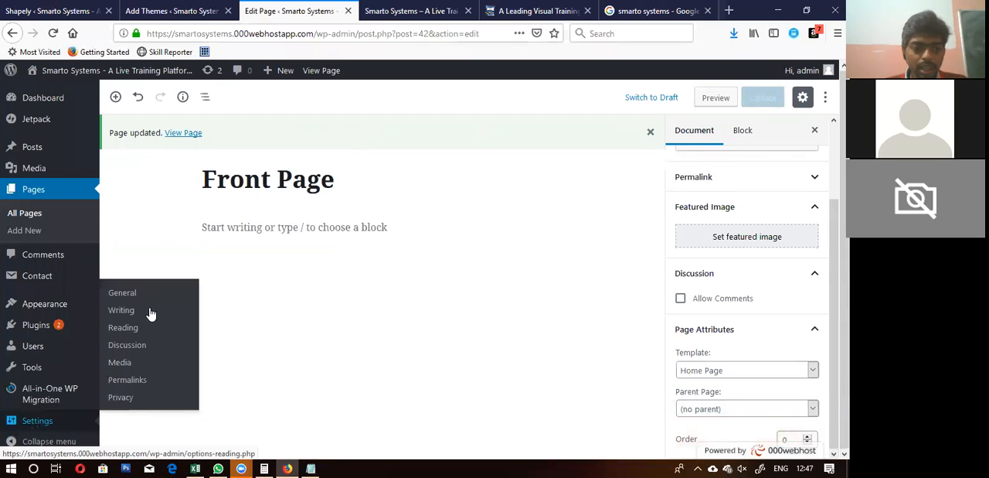
click(122, 334)
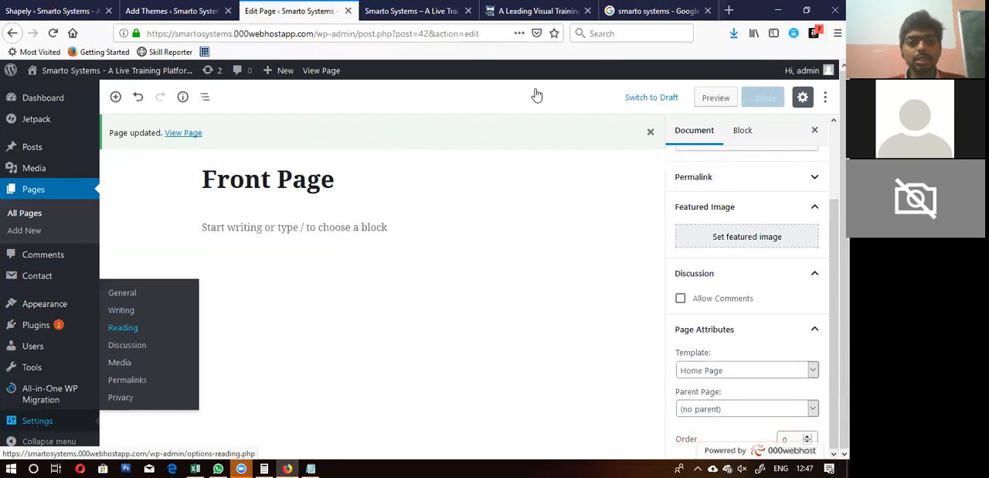
Step: Return to Notepad and fill in sub-item a with "Reading Settings > Blog"
key(alt+Tab)
text(Reading Settings > Blog)
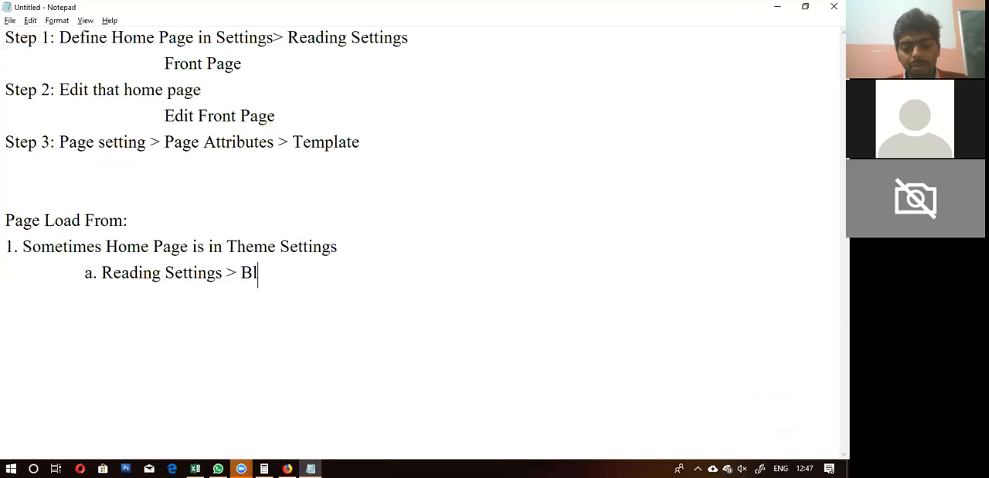
Step: In the WordPress Reading Settings in Firefox, make the homepage display your latest posts and save the changes
key(alt+Tab)
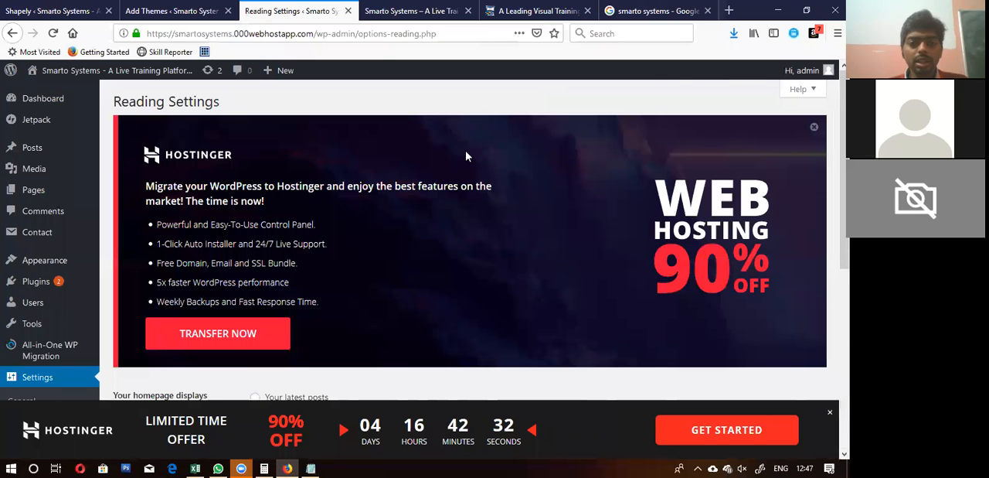
scroll(466, 155, down, 4)
scroll(328, 124, up, 3)
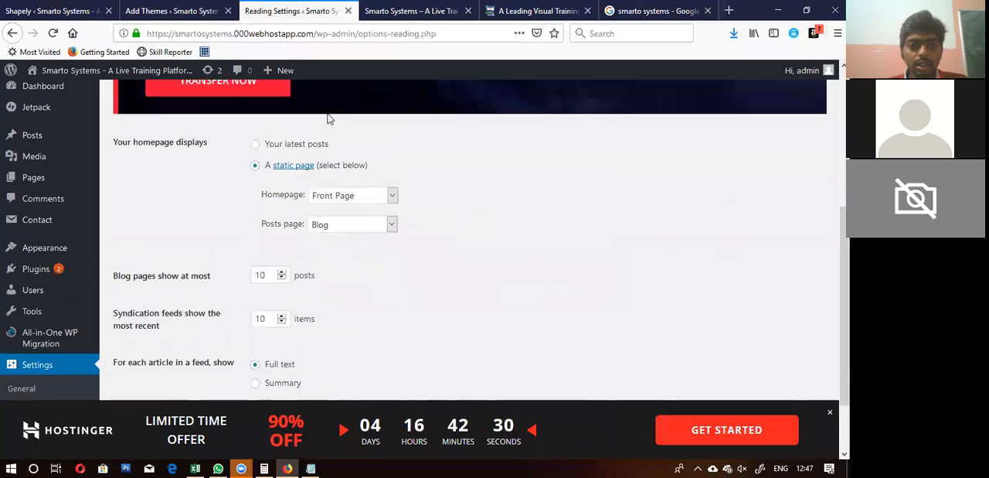
click(256, 191)
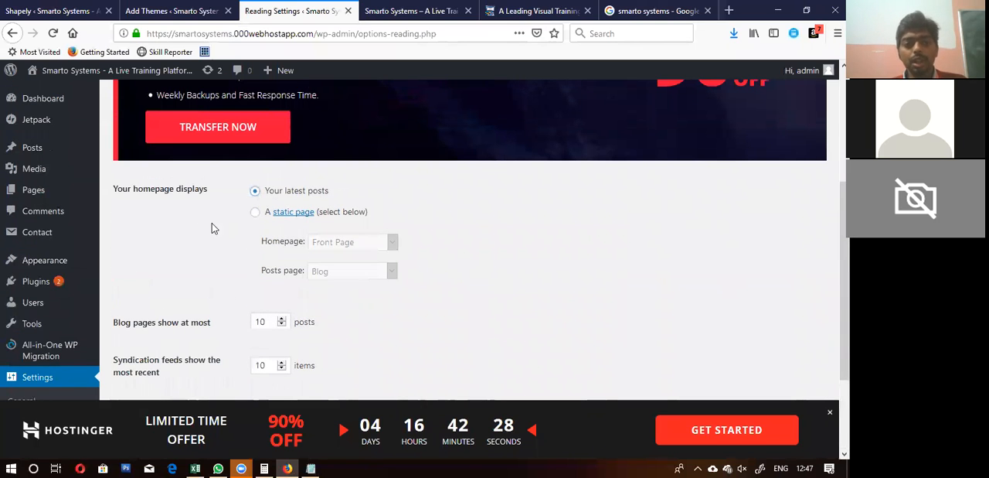
scroll(199, 231, down, 3)
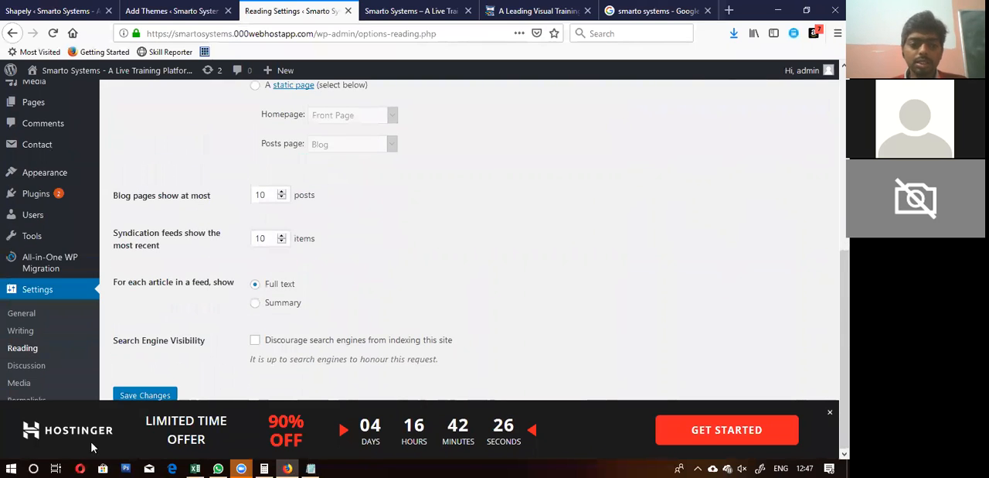
click(135, 398)
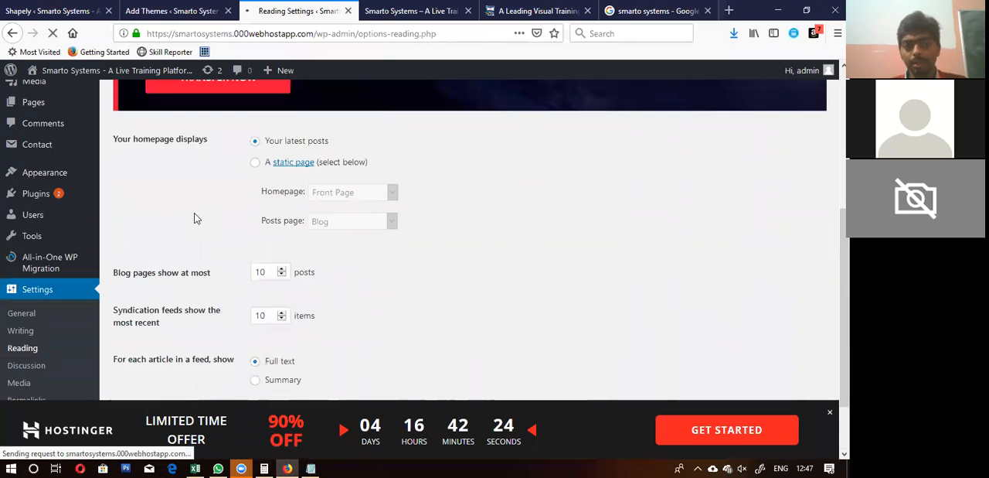
Step: Return to Notepad and extend list item 1 with "in replacement of Post Page"
key(alt+Tab)
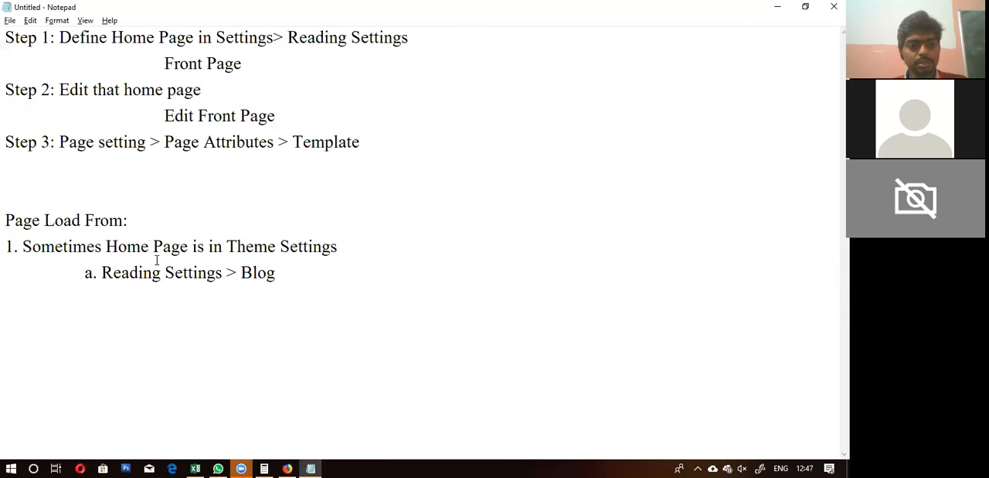
click(345, 249)
text(in)
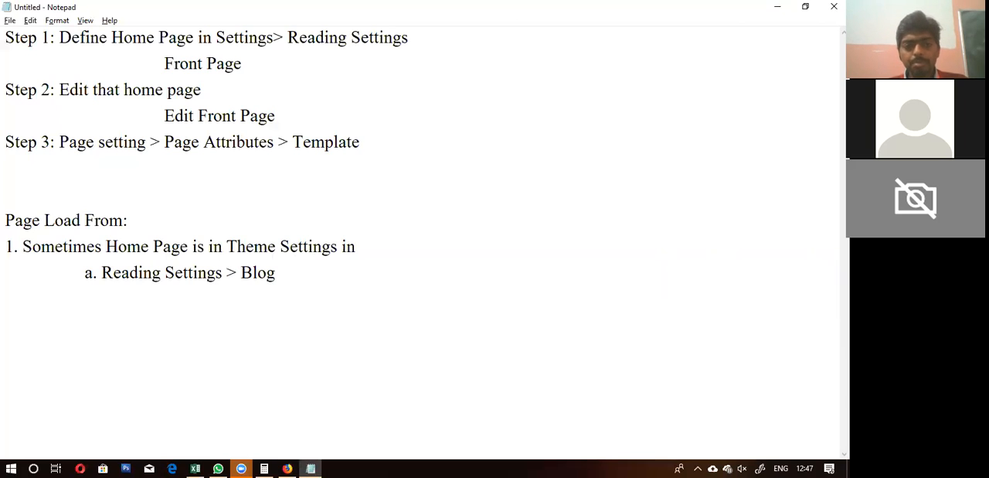
text( replacement of P)
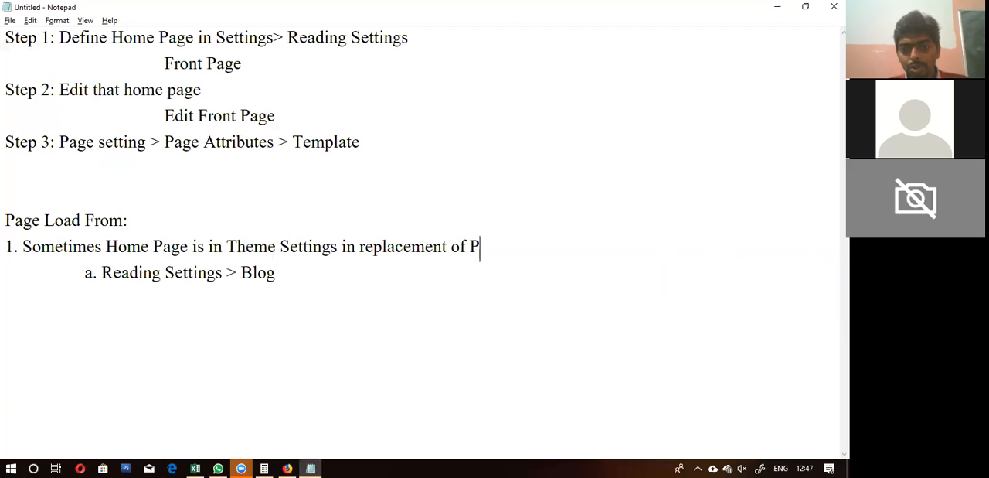
text(ost Page)
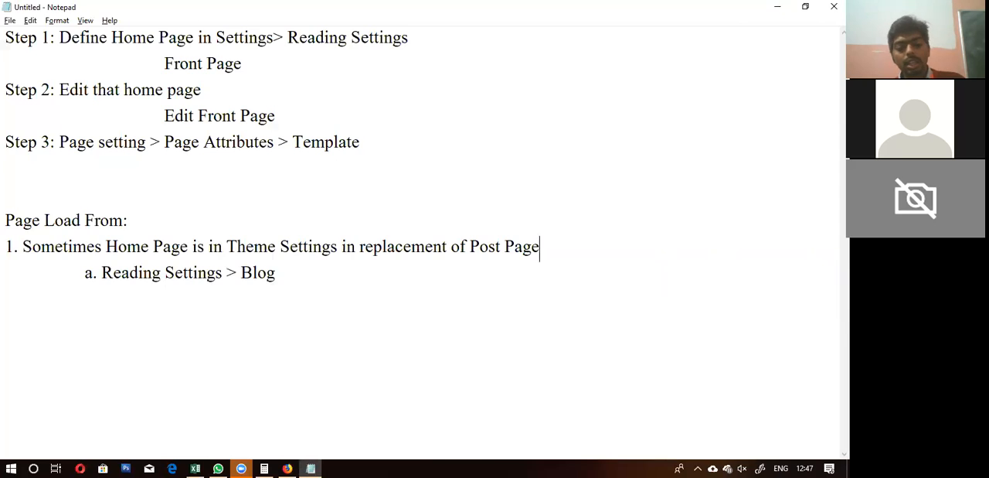
Step: Switch to Firefox and save the Reading Settings again with the latest posts option kept
key(alt+Tab)
scroll(346, 255, down, 3)
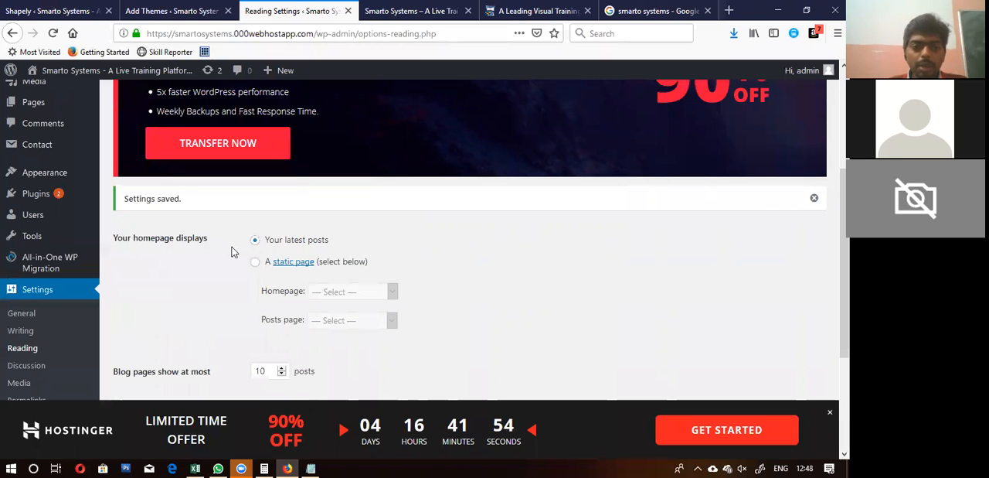
scroll(232, 251, down, 3)
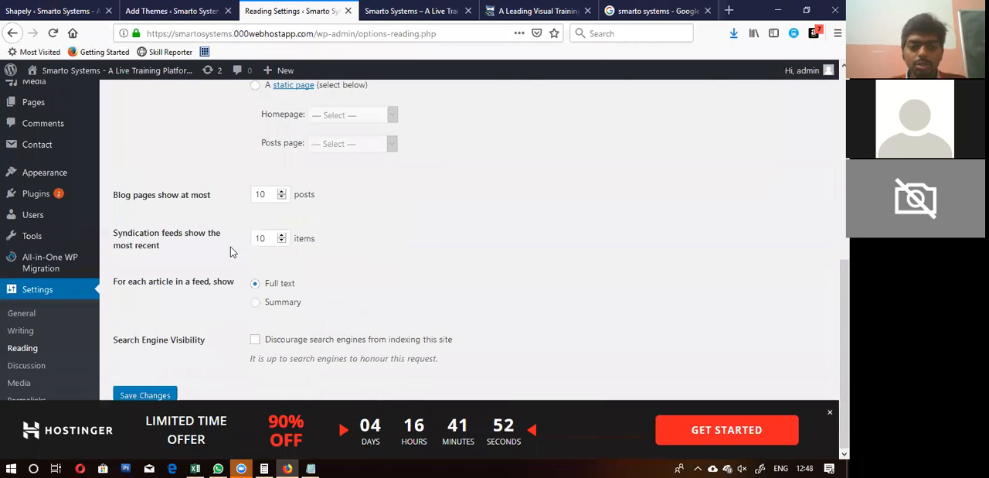
click(144, 396)
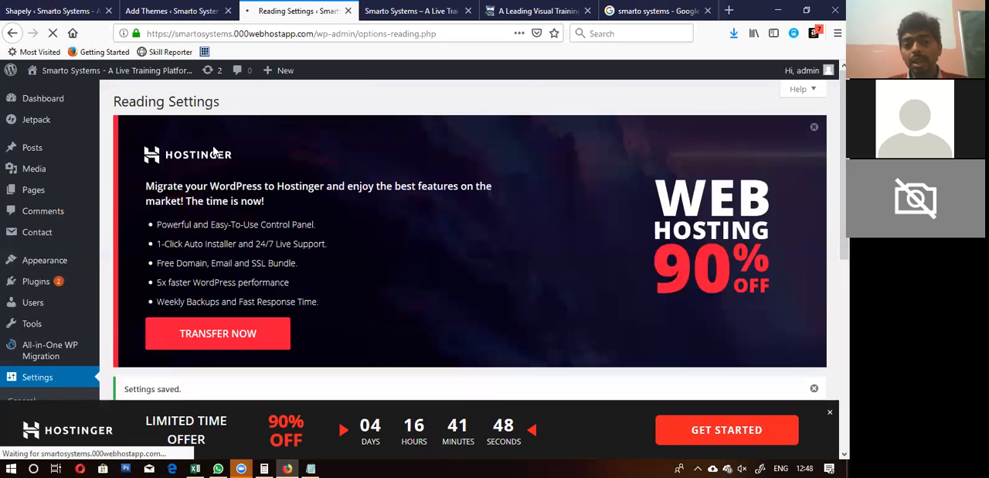
Step: In Notepad, replace "Blog" in sub-item a with "Your Latest Post", checking the option's wording in the WordPress Reading Settings
key(alt+Tab)
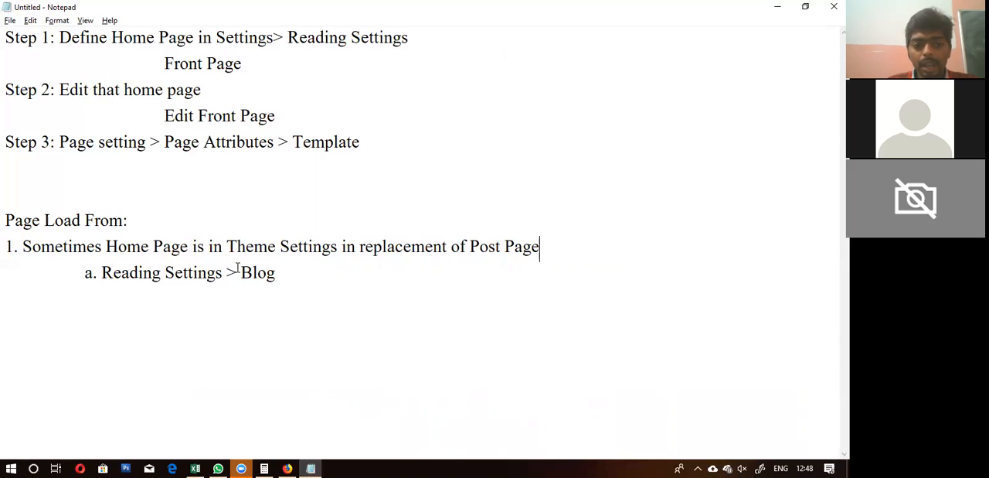
drag(241, 272, 287, 281)
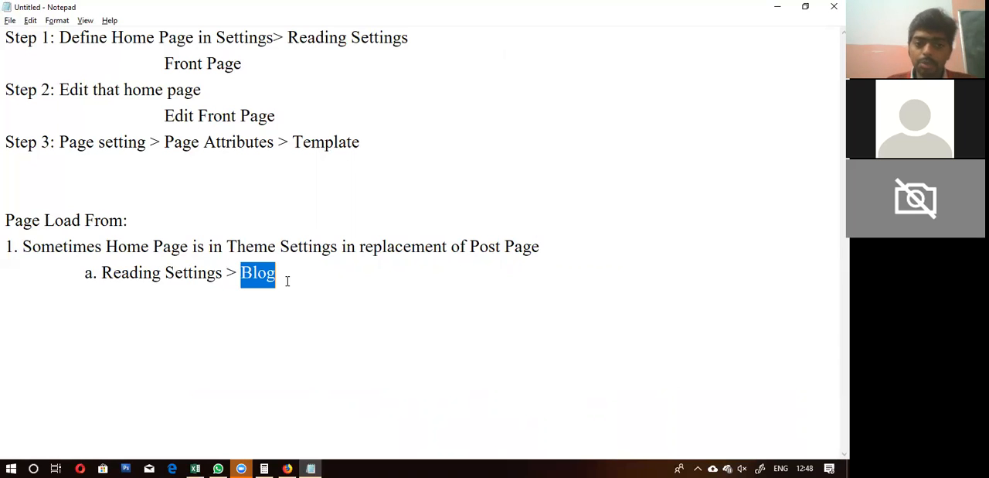
key(alt+Tab)
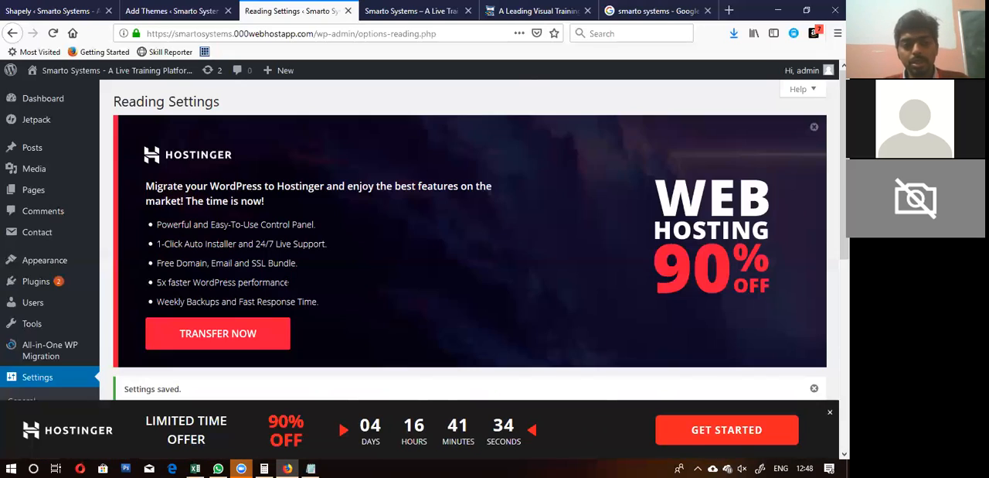
scroll(289, 282, down, 3)
key(alt+Tab)
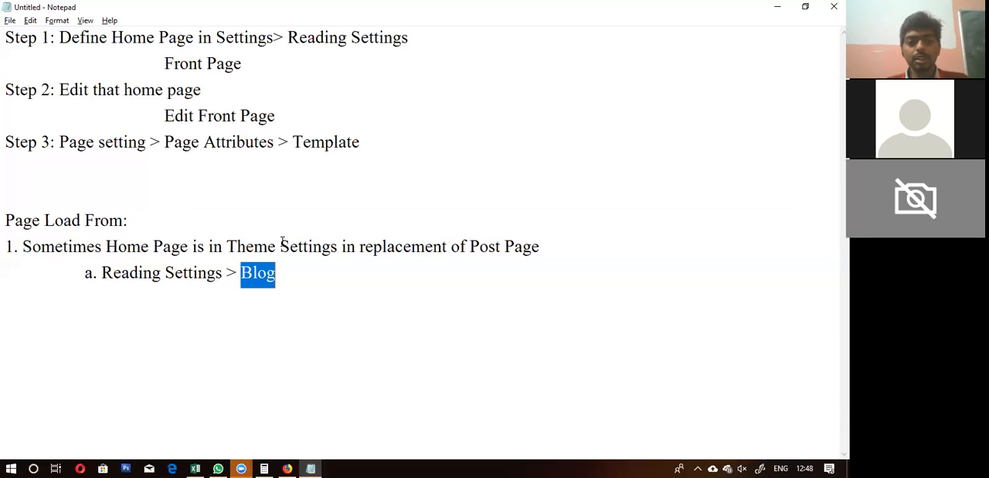
text(Your Lat)
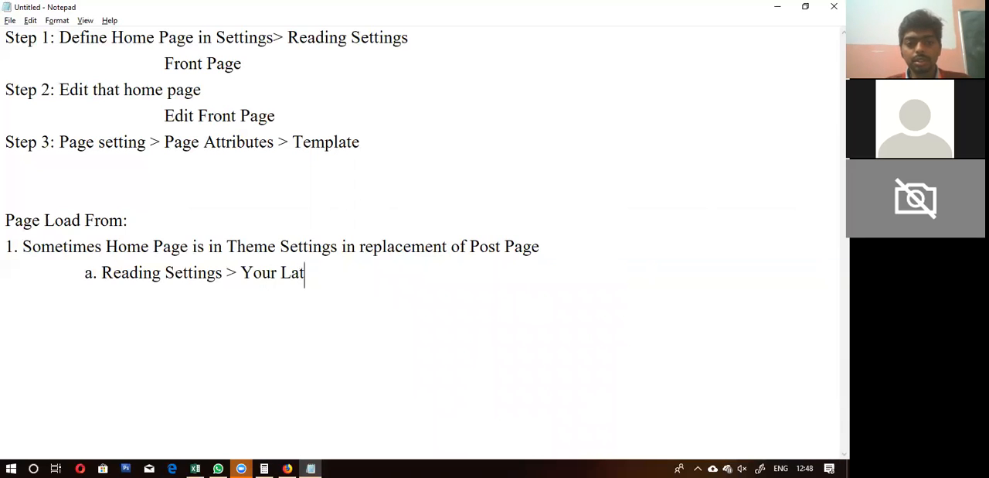
text(est Post)
Step: Check the homepage display setting in Firefox, and return to Notepad to insert "> Home Page" after "Reading Settings" in sub-item a
key(alt+Tab)
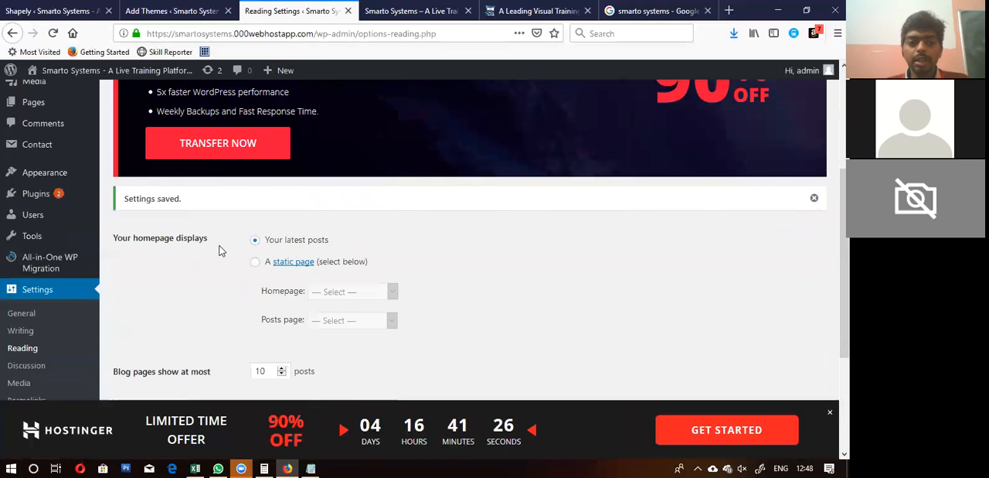
key(alt+Tab)
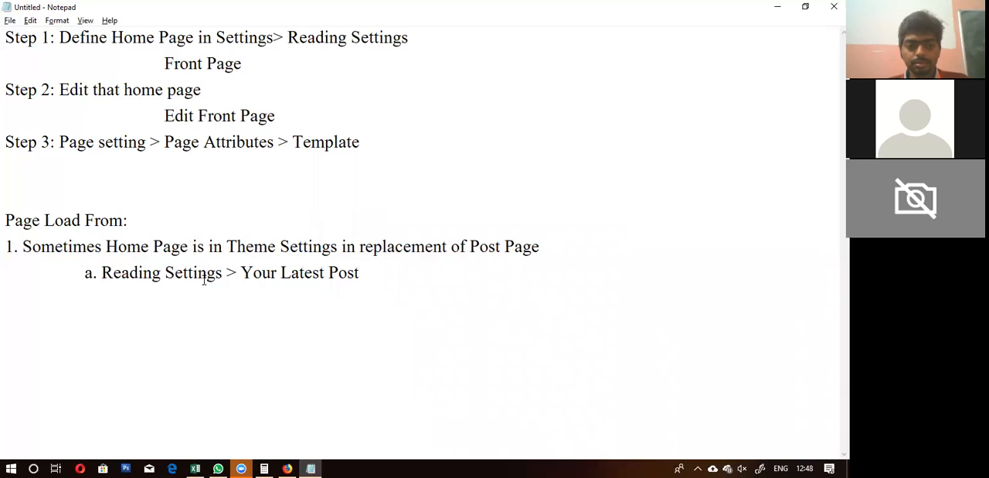
click(223, 272)
text(> Home Pa)
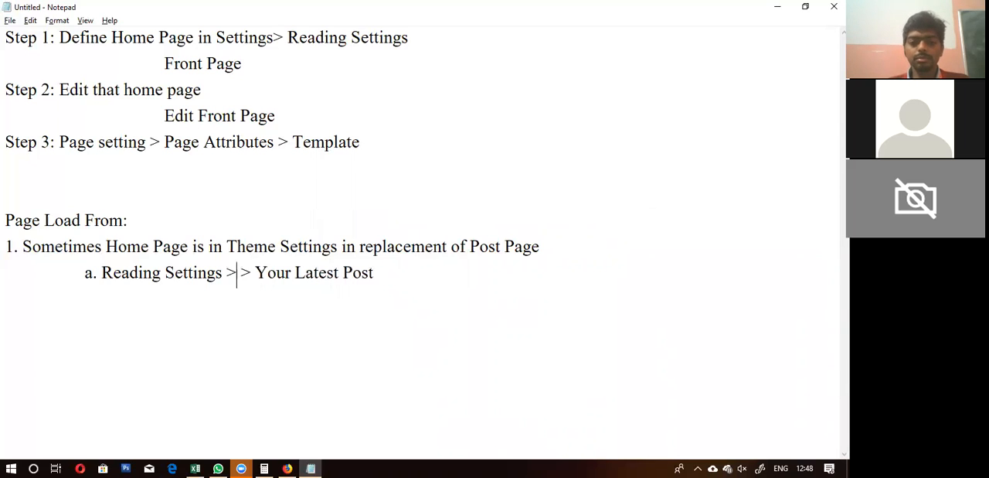
text(ge)
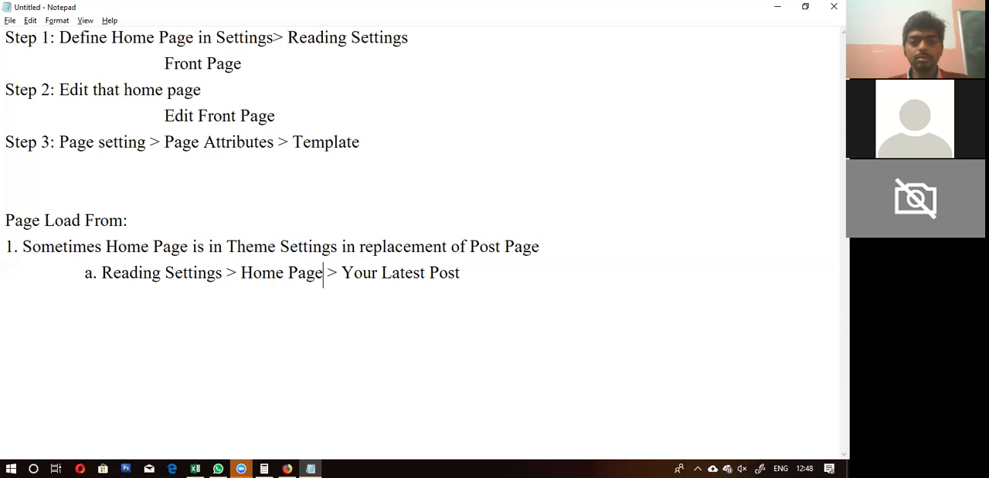
Step: Add a new line below sub-item a and put "Scenario" in front of list item 1
click(489, 272)
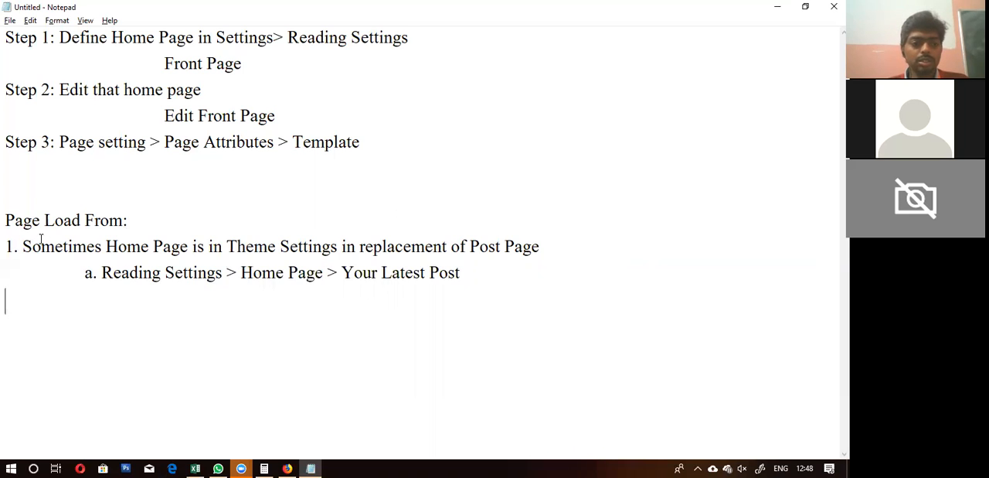
text(Scenari)
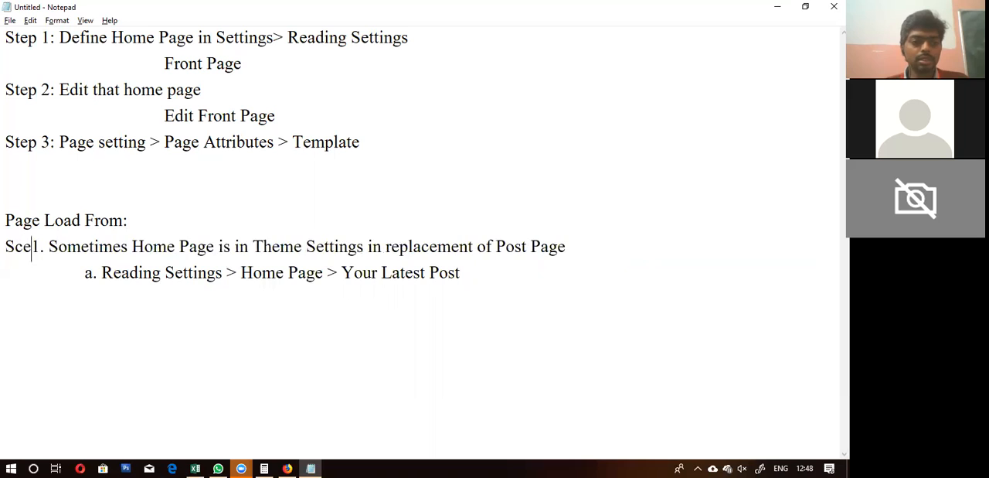
text(o )
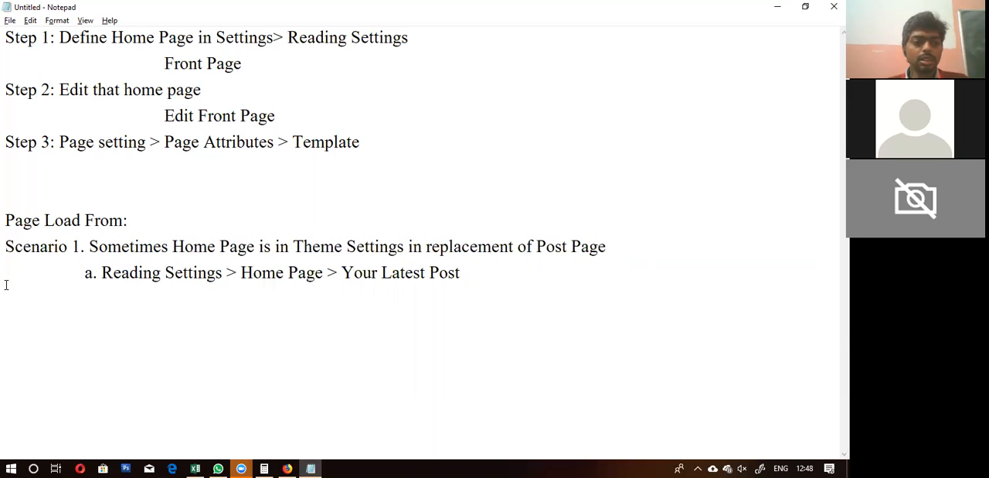
text(Se)
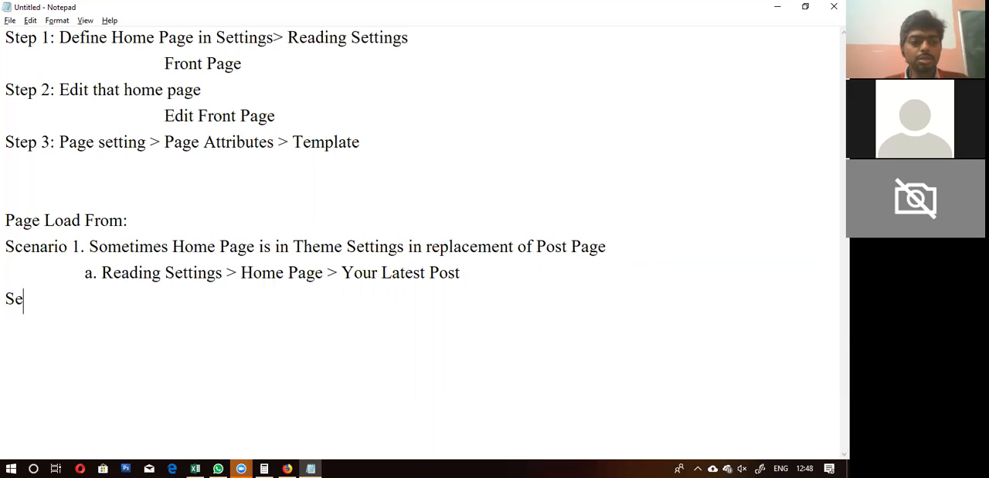
text(enari)
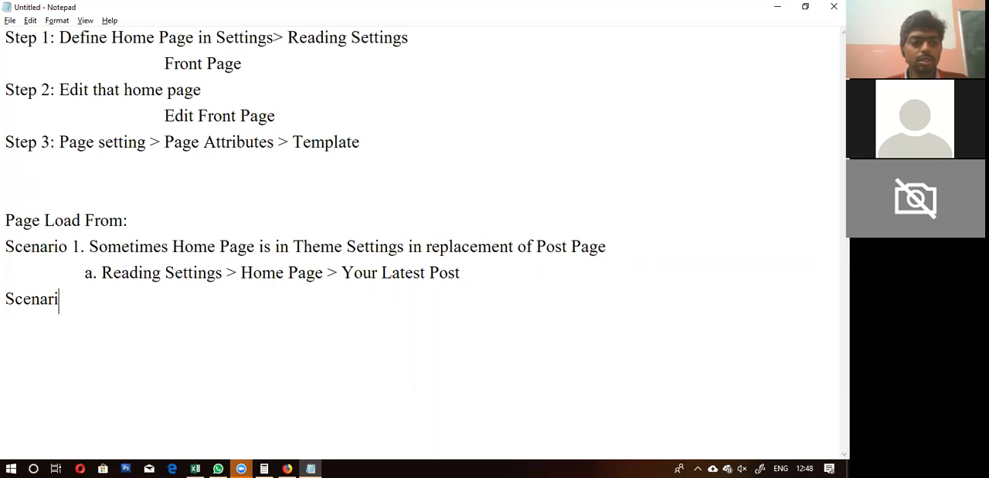
text(o 2)
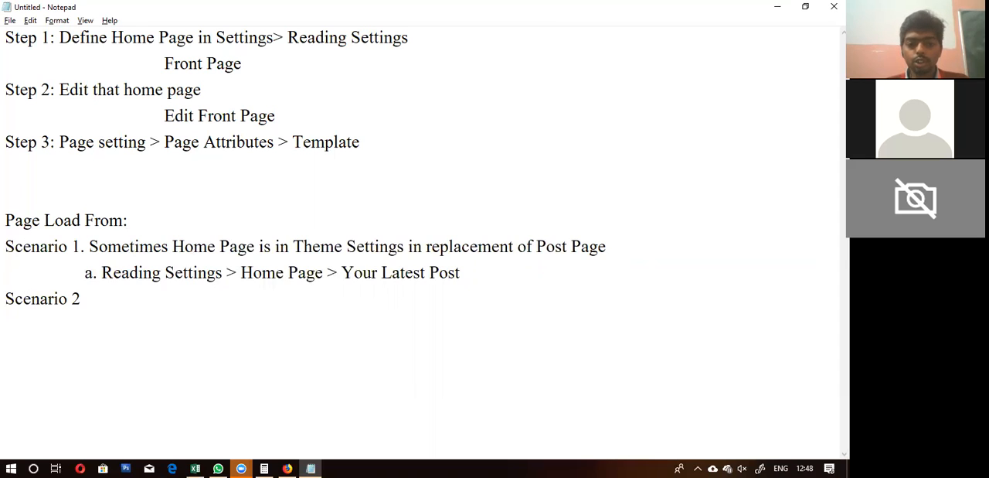
text(. )
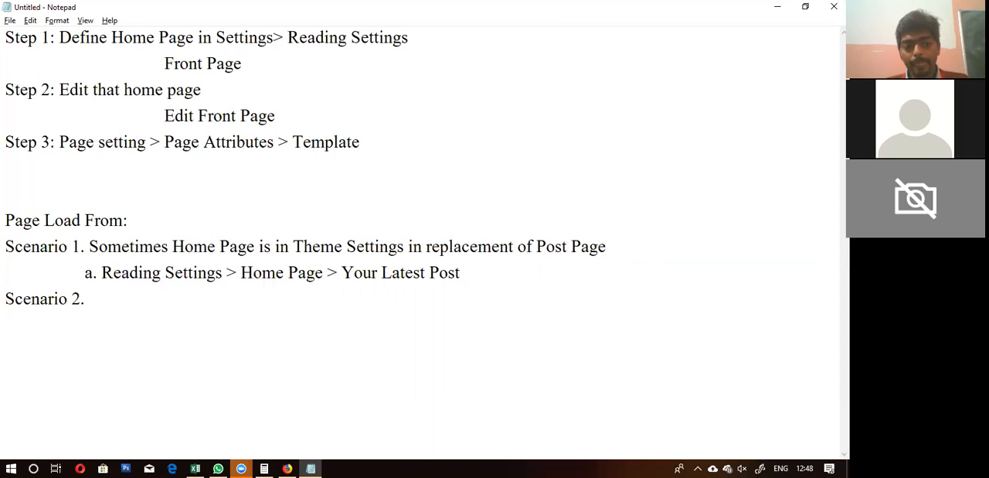
text(Reading )
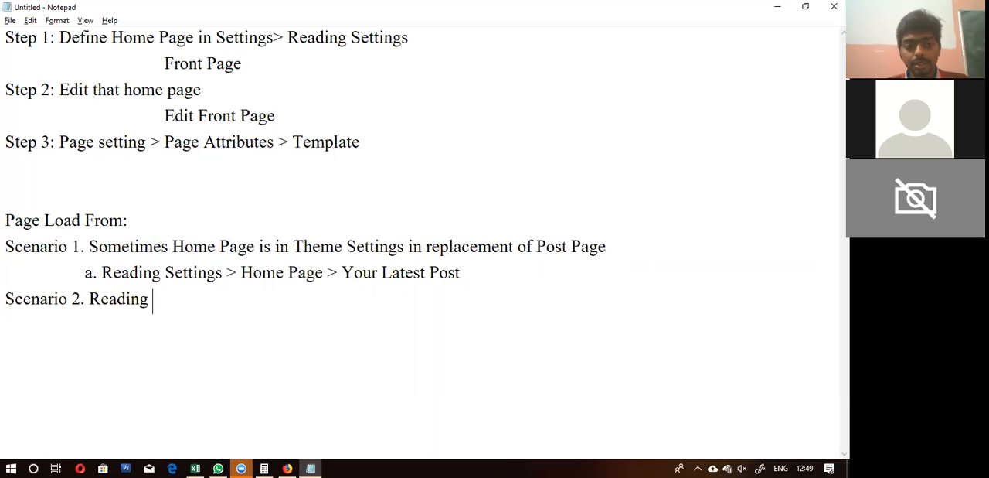
text(Settings)
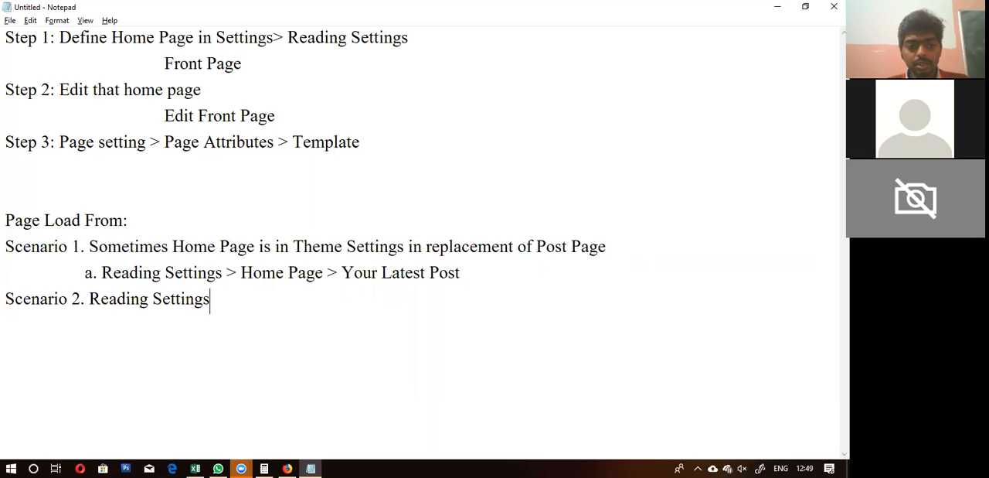
text( > Home Page > Static Page)
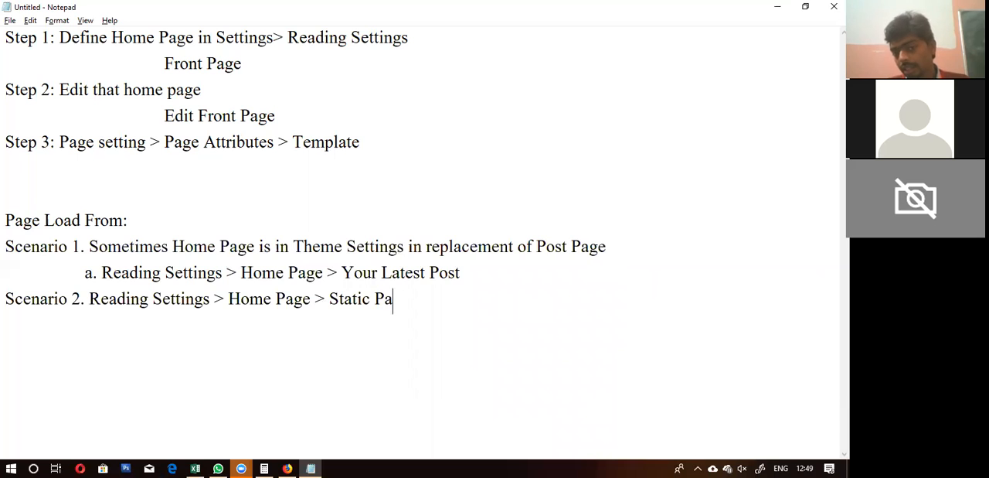
Step: Switch to Firefox, set the homepage display to a static page with "Home Page" as the homepage, and save the Reading Settings
key(alt+Tab)
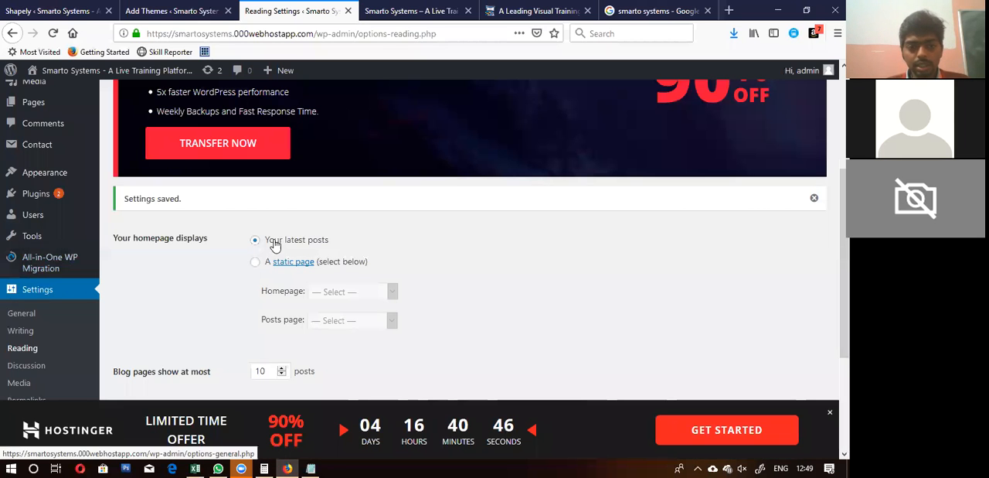
click(255, 262)
click(350, 293)
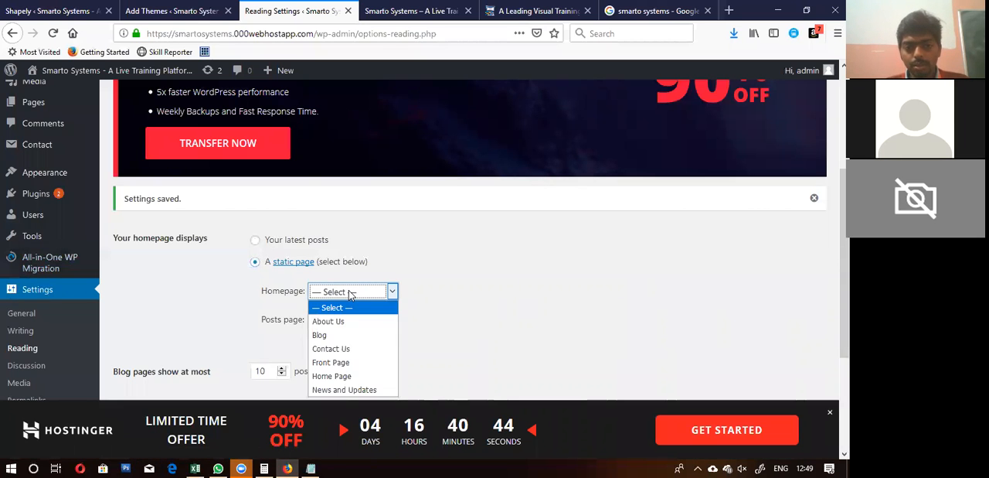
click(323, 376)
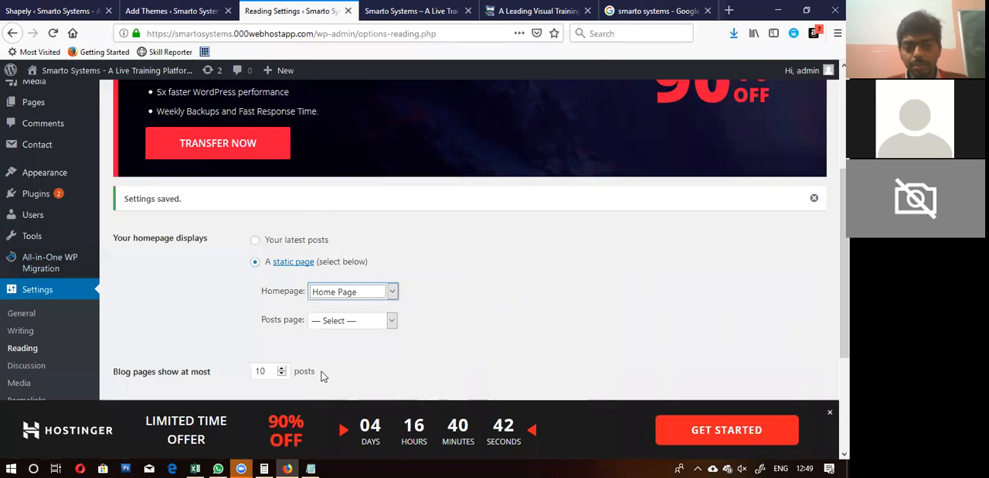
scroll(552, 260, down, 4)
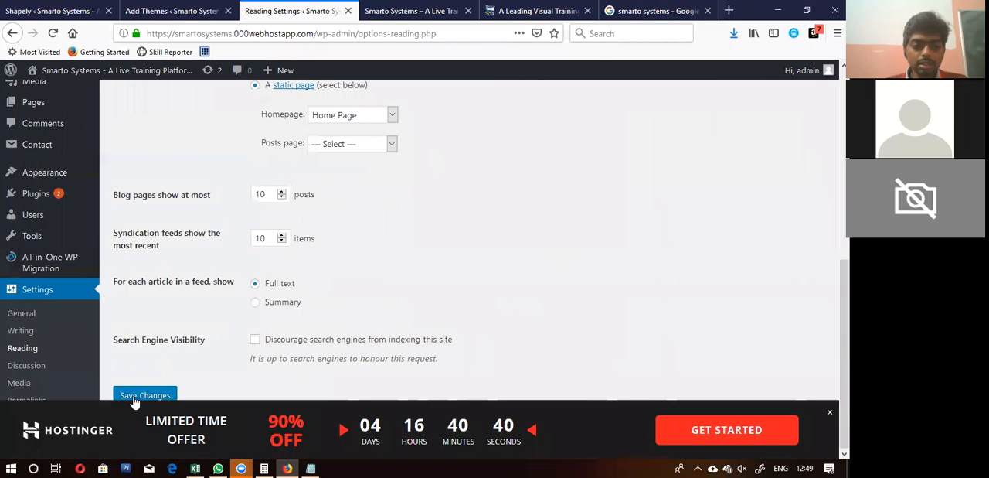
click(131, 397)
Step: Return to Notepad and add the indented sub-item "a. That Home page is edited and customized" under Scenario 2
key(alt+Tab)
key(Return)
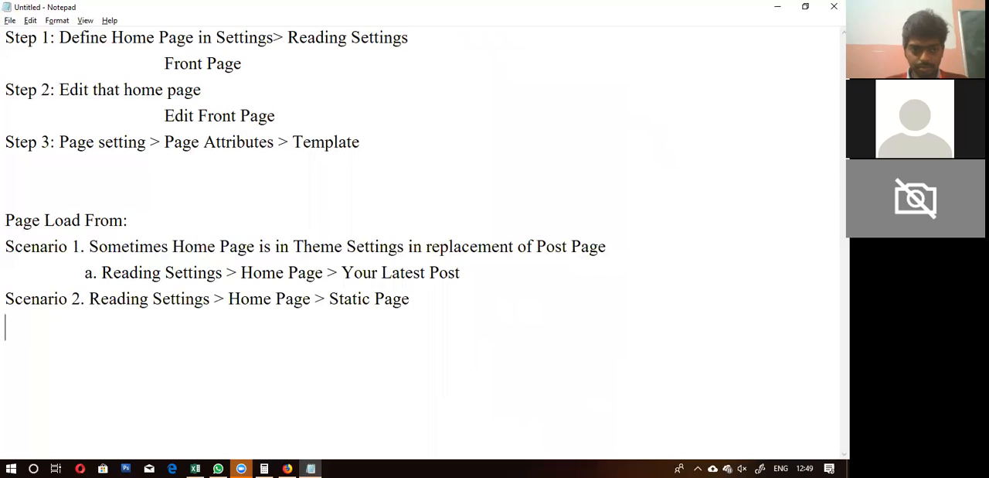
key(Tab)
text(a. That Home page is editi)
key(BackSpace)
text(e)
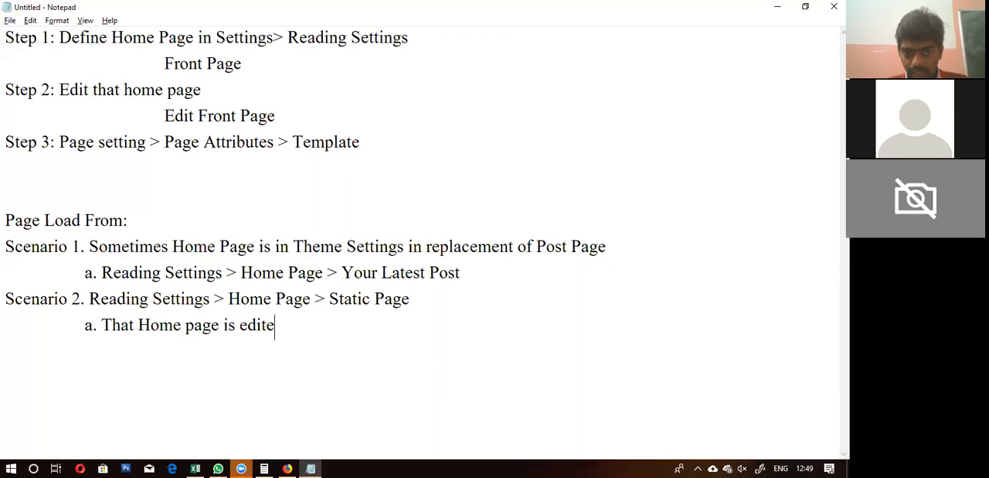
text(d and customized)
Step: Switch to Firefox, check the static homepage selection, and save the Reading Settings again with "Home Page" kept
key(alt+Tab)
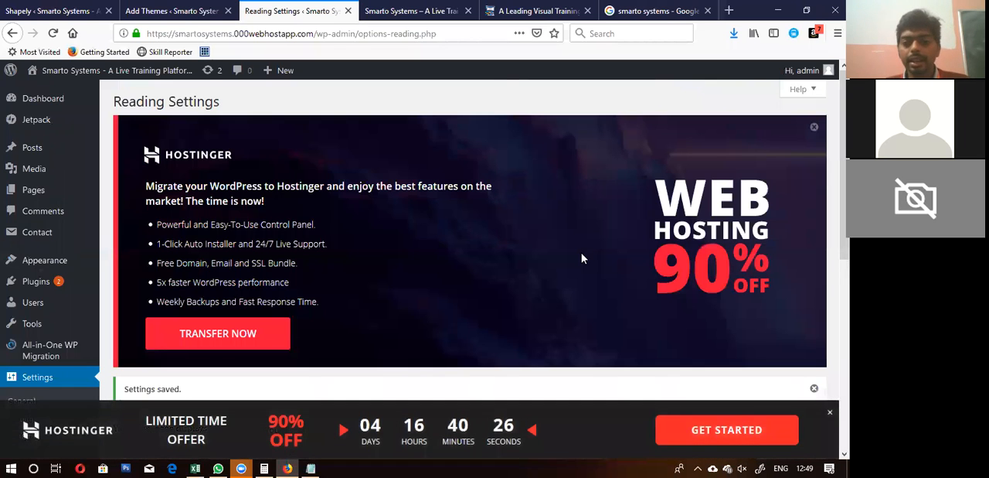
scroll(581, 255, down, 5)
scroll(231, 240, up, 2)
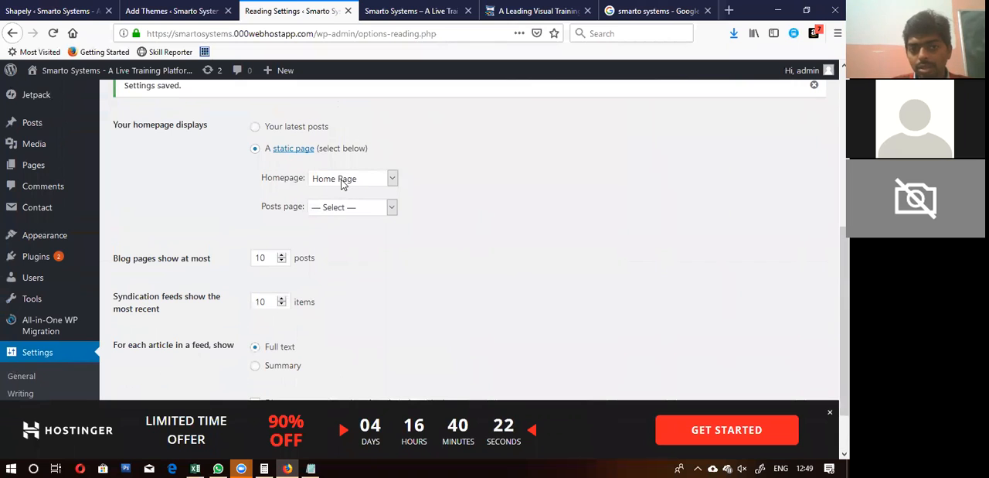
scroll(294, 195, down, 2)
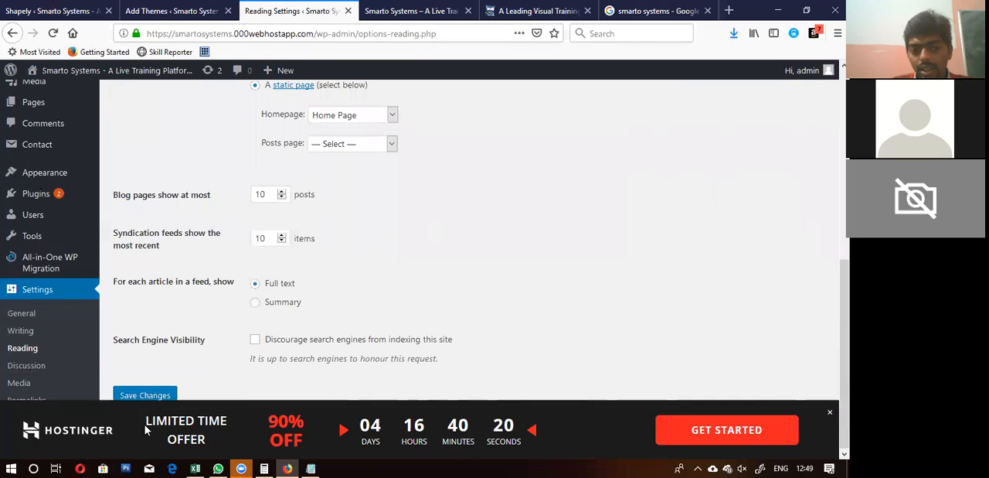
click(155, 395)
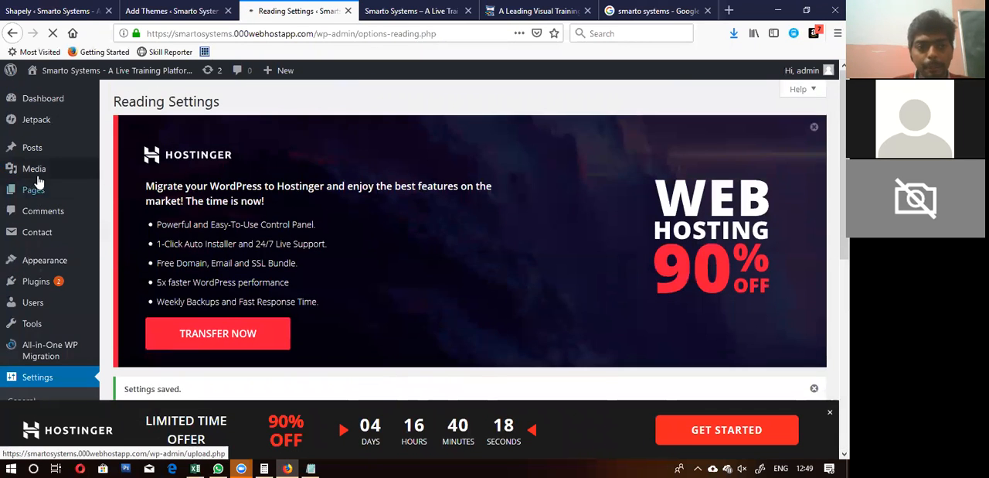
Step: Go to the list of all pages and open "Home Page" for editing
mouse_move(46, 189)
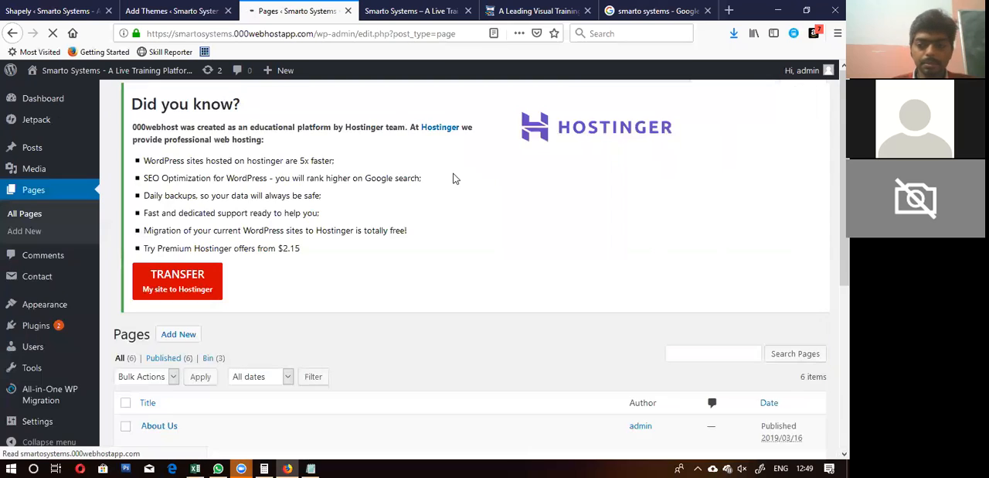
scroll(454, 178, down, 5)
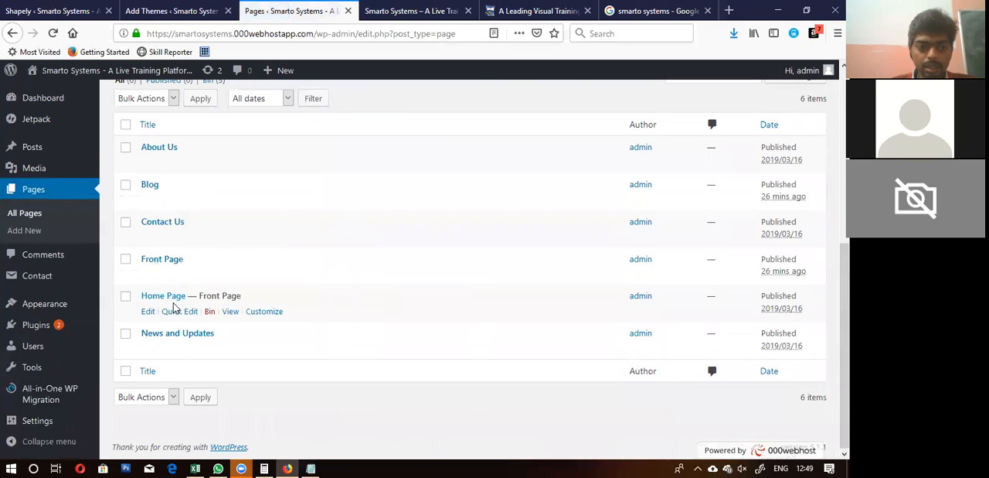
click(148, 310)
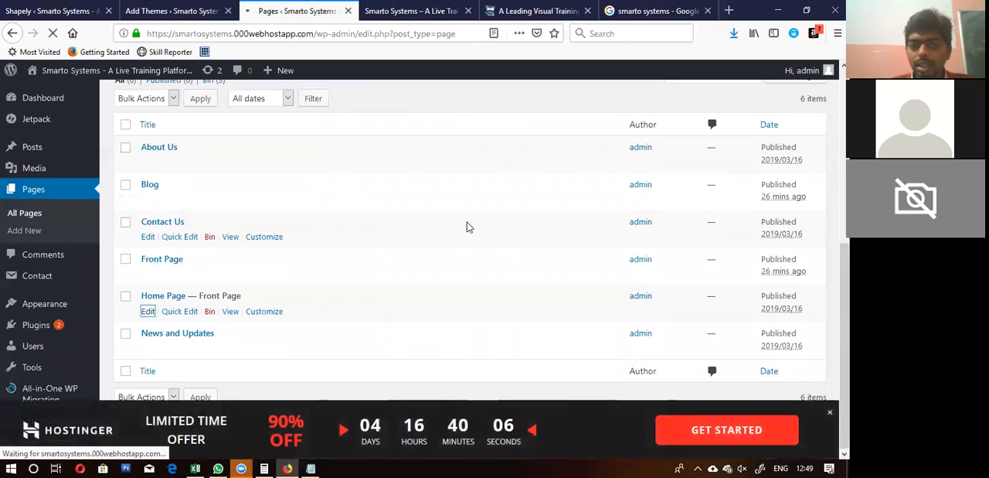
Step: Load the live Smarto Systems site's home page and examine its content
click(417, 11)
click(165, 113)
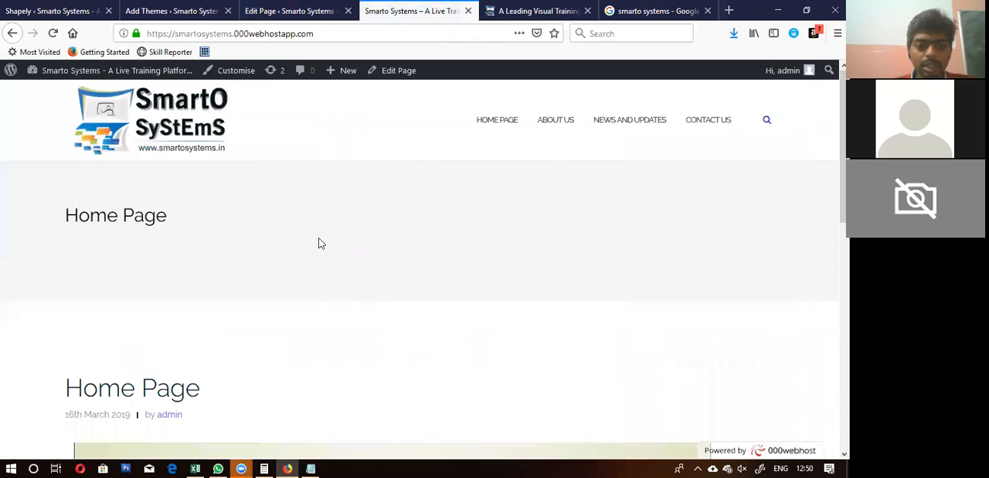
scroll(319, 245, down, 5)
scroll(320, 244, up, 3)
scroll(322, 244, down, 5)
scroll(322, 244, up, 6)
Step: Return to Notepad and add the line "Scenario 3. Homepage > Static" below Scenario 2's sub-item
key(alt+Tab)
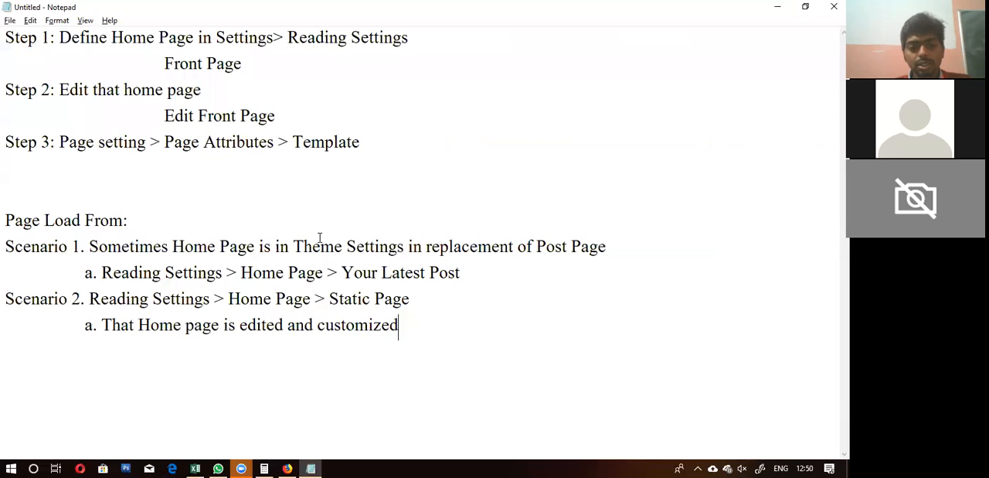
key(Return)
text(Sce)
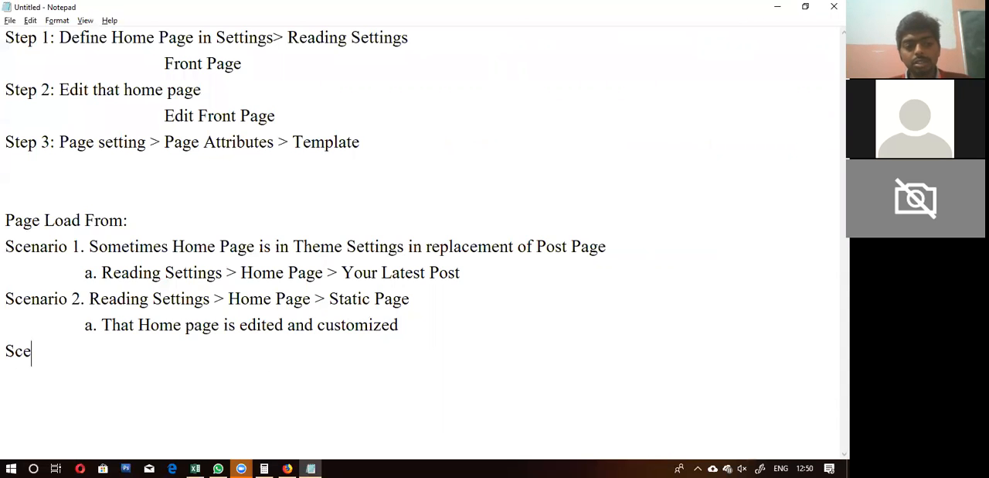
text(nario )
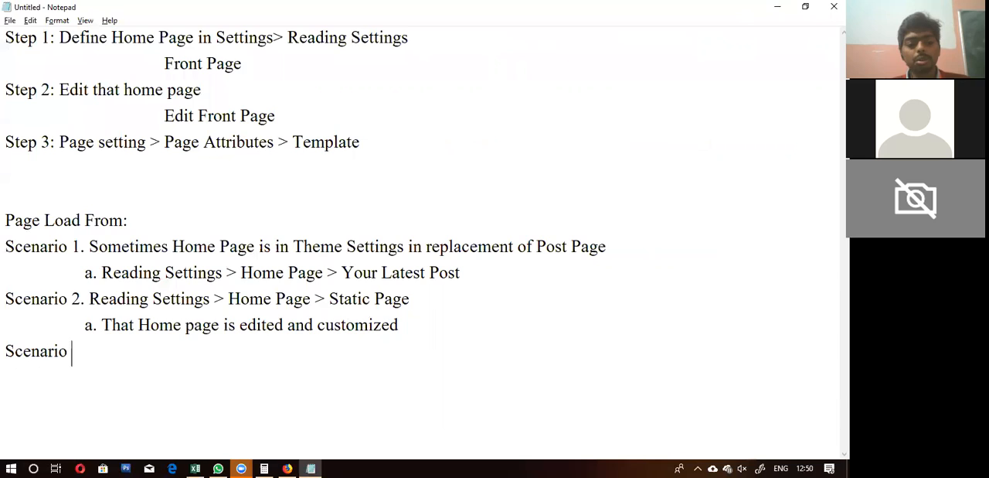
text(3.)
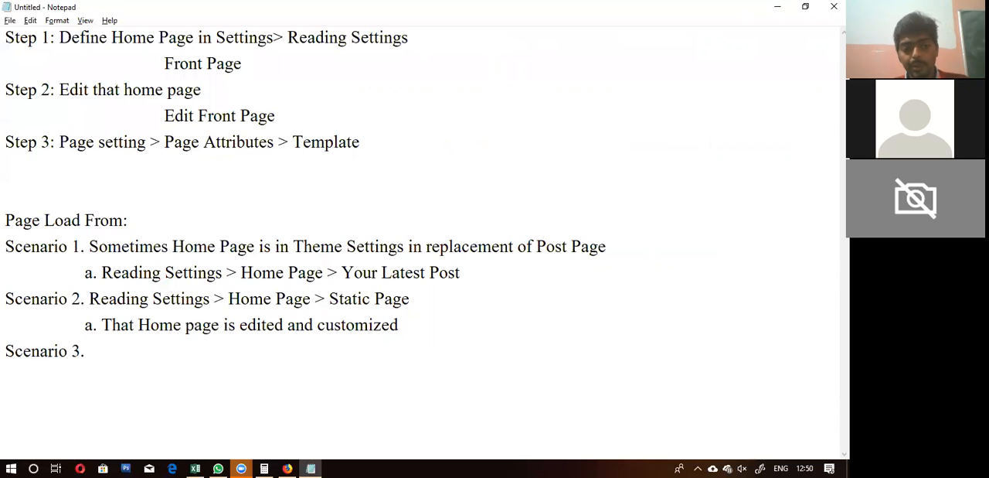
text(Ho)
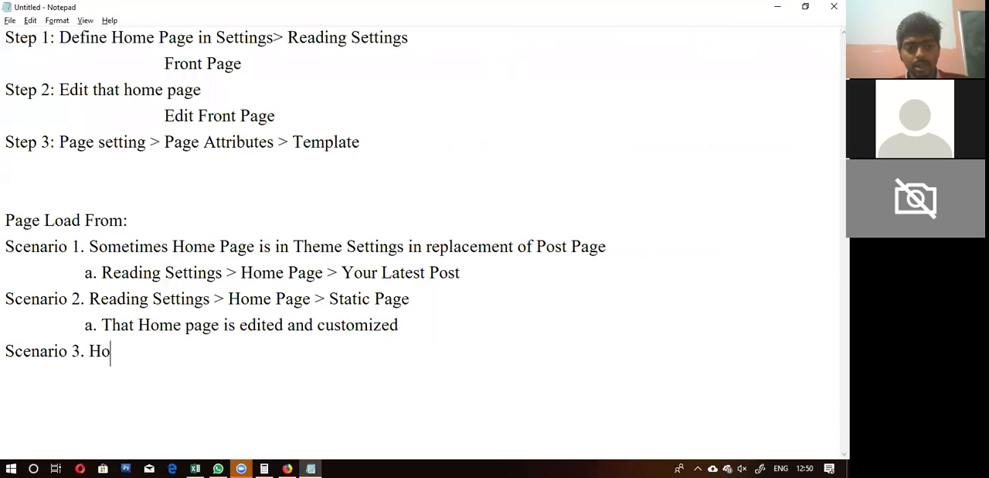
text(mepage > S)
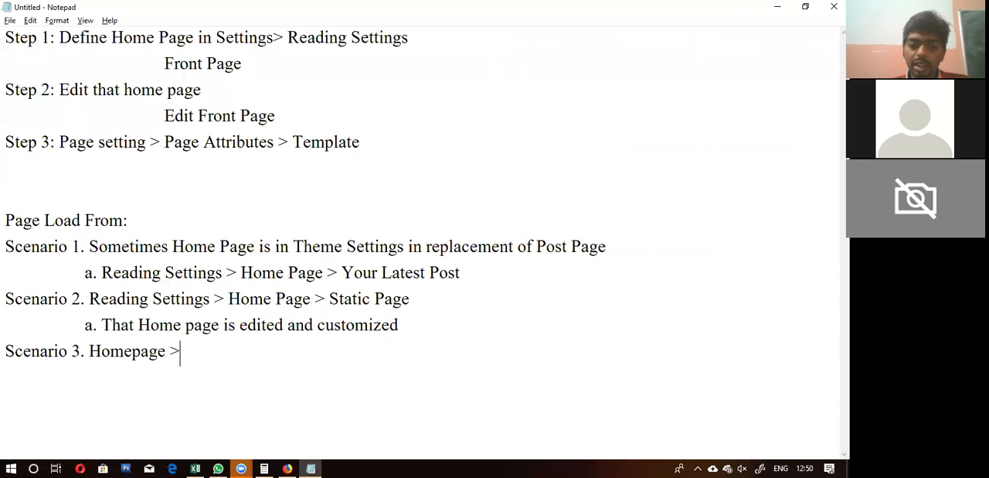
text(tatic)
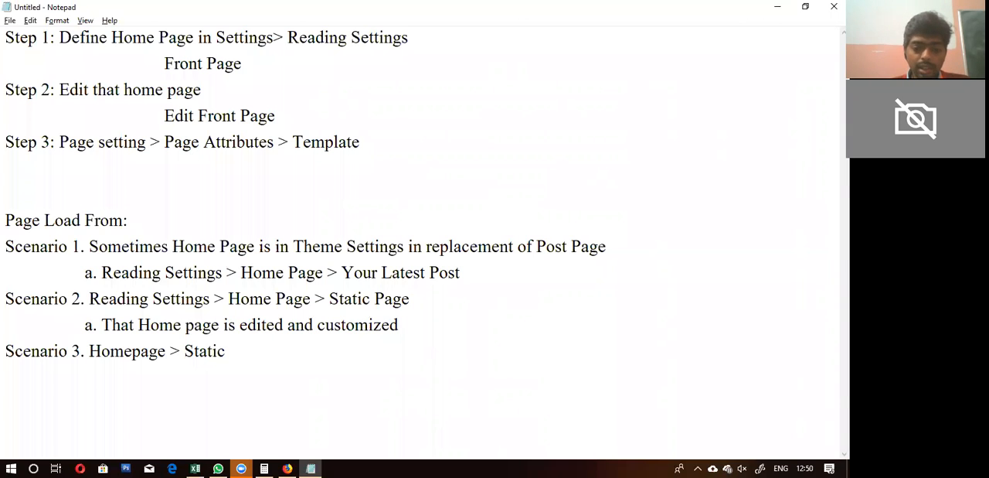
Step: Start an indented sub-item under Scenario 3 reading "a. Homepage Template"
key(Tab)
text(a)
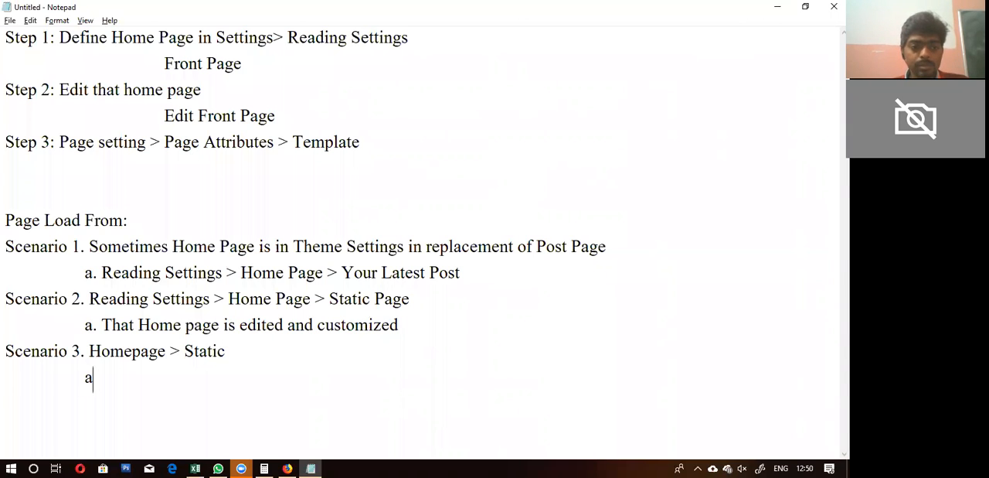
text(. Home)
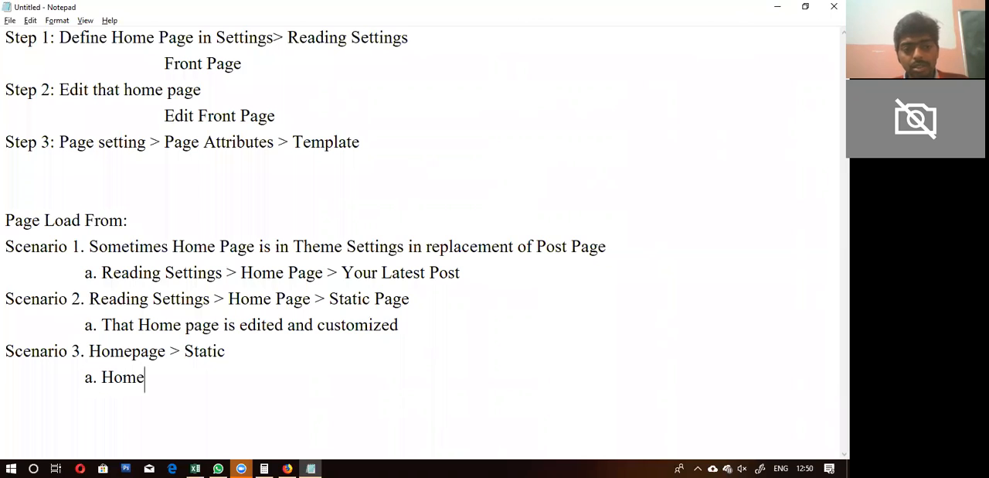
text(page Te)
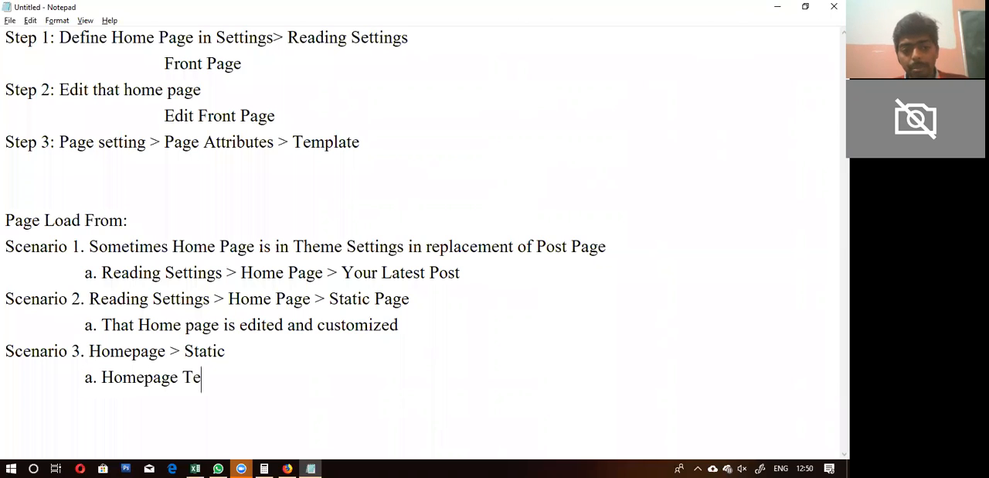
text(mplace)
key(BackSpace)
key(BackSpace)
text(t)
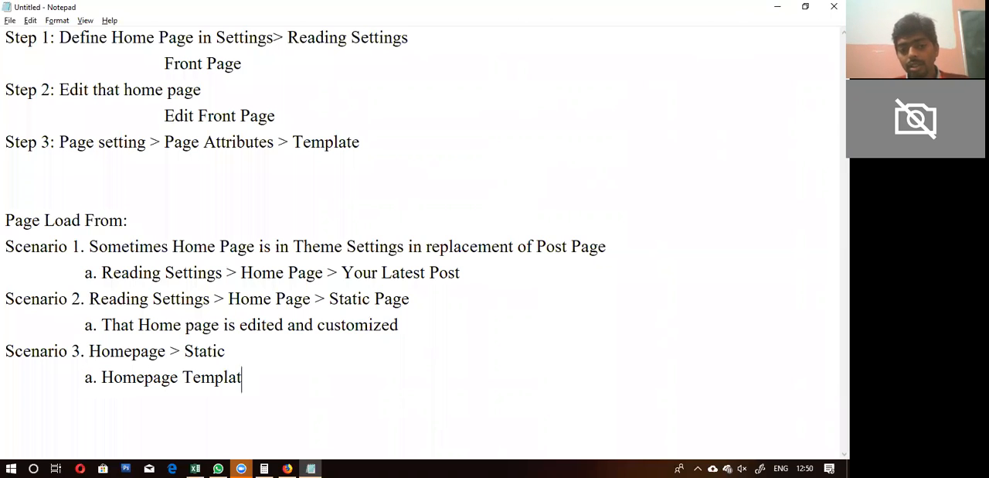
text(e ?)
key(BackSpace)
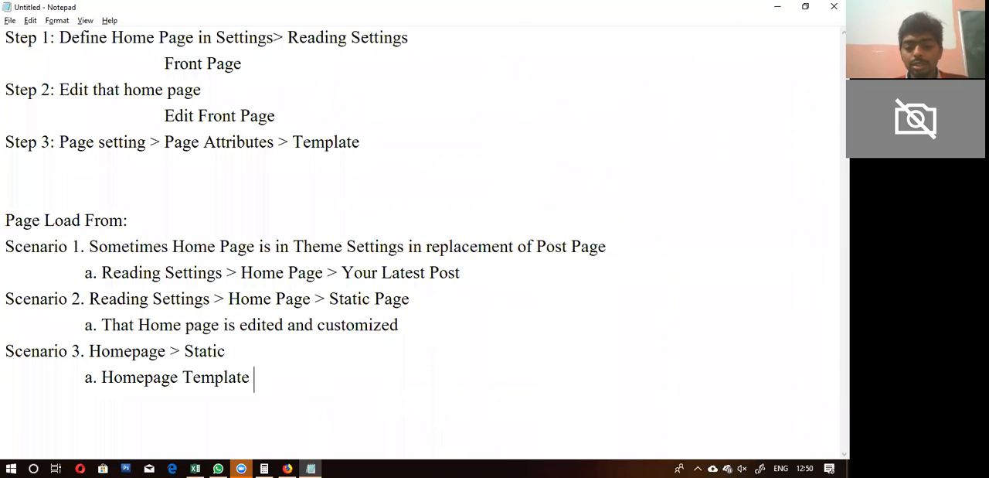
Step: Extend Scenario 3's sub-item so that "Homepage Template" is followed by "> Home Page"
text(> Th)
key(BackSpace)
key(BackSpace)
text(Home)
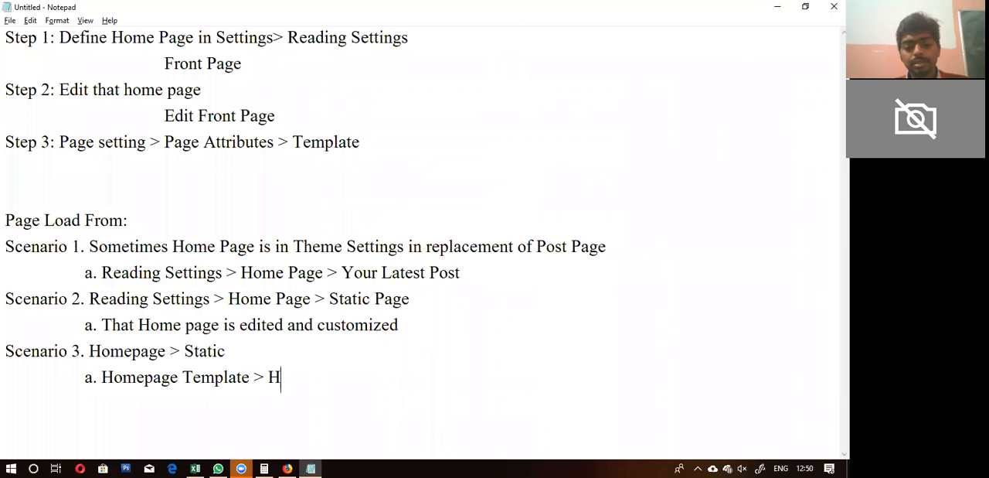
text( Page )
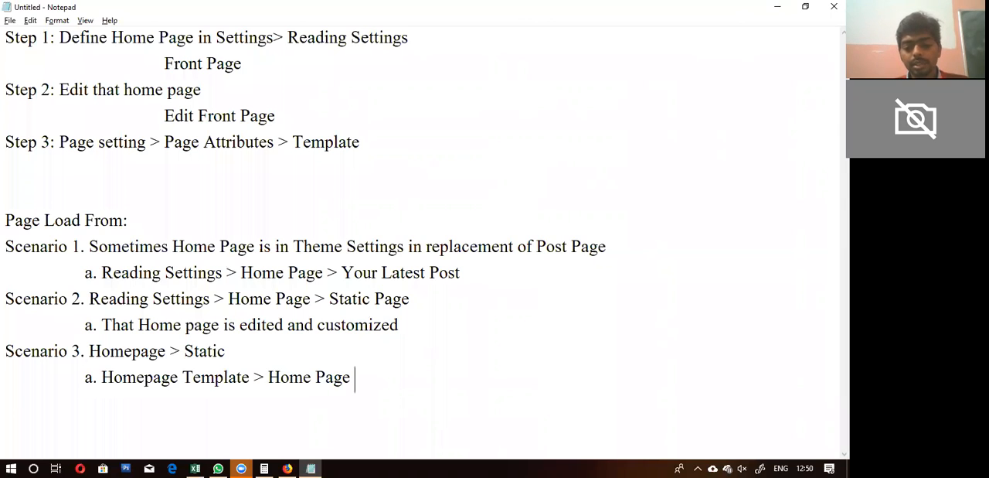
text(> T)
key(BackSpace)
key(BackSpace)
key(BackSpace)
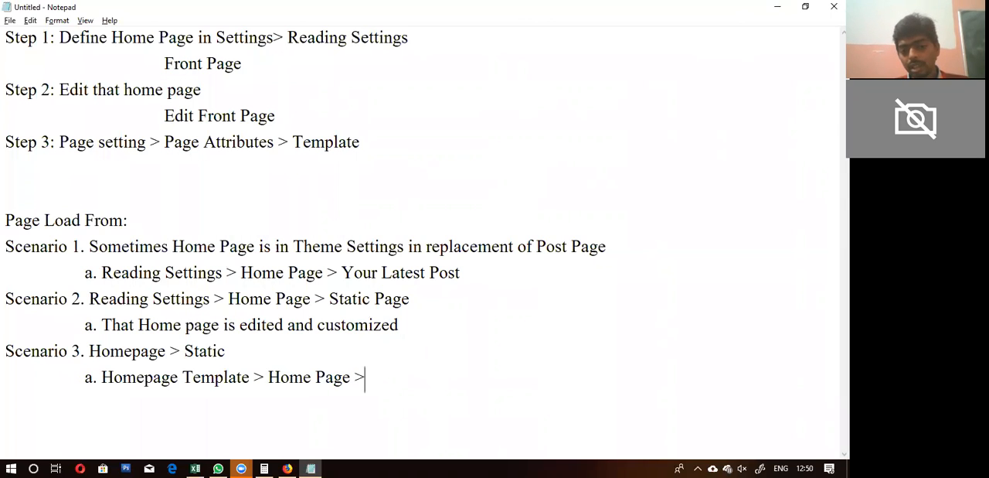
Step: Append the note "(That is edited in theme settings/ widgets)" to the end of Scenario 3's sub-item
text((That is edited i)
key(ctrl+z)
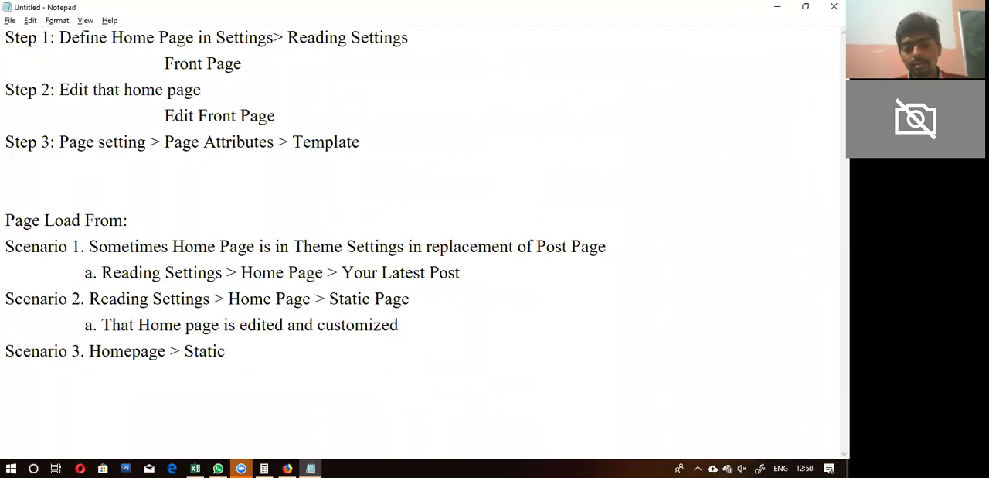
text(n theme settings/ widgets))
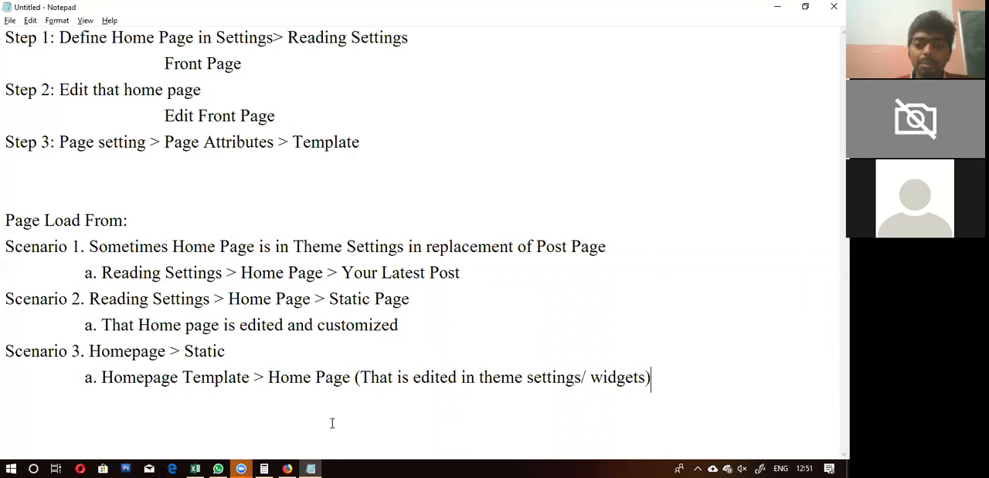
click(599, 377)
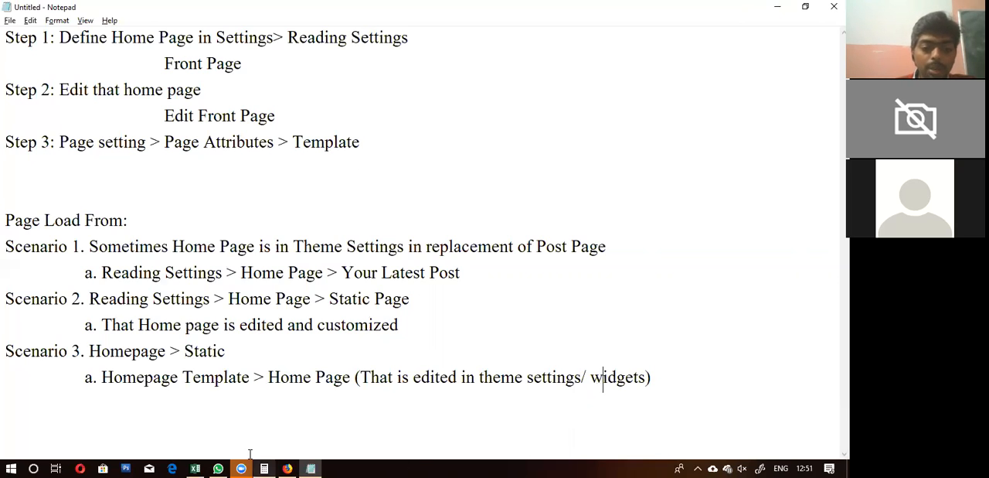
Step: Switch to Firefox, open the site's Widgets admin page and expand the Home Page widget area
click(286, 468)
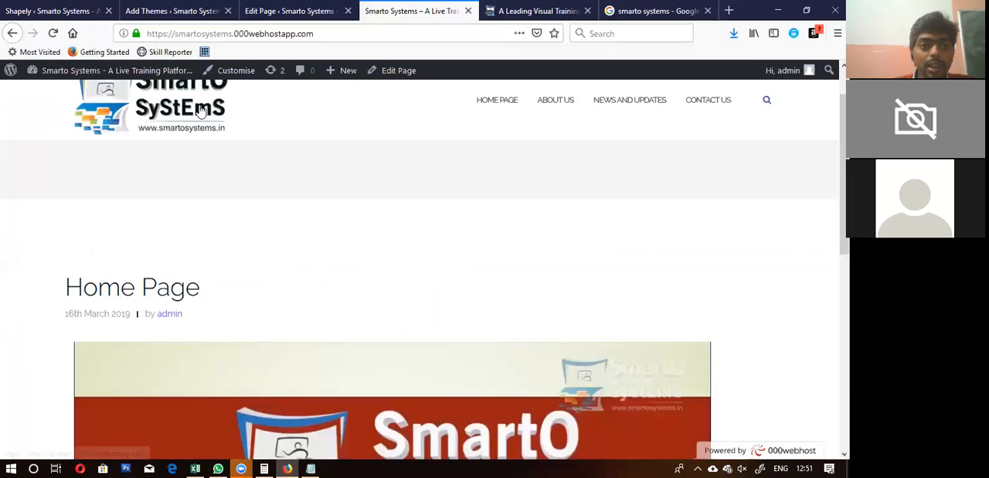
click(148, 9)
click(35, 320)
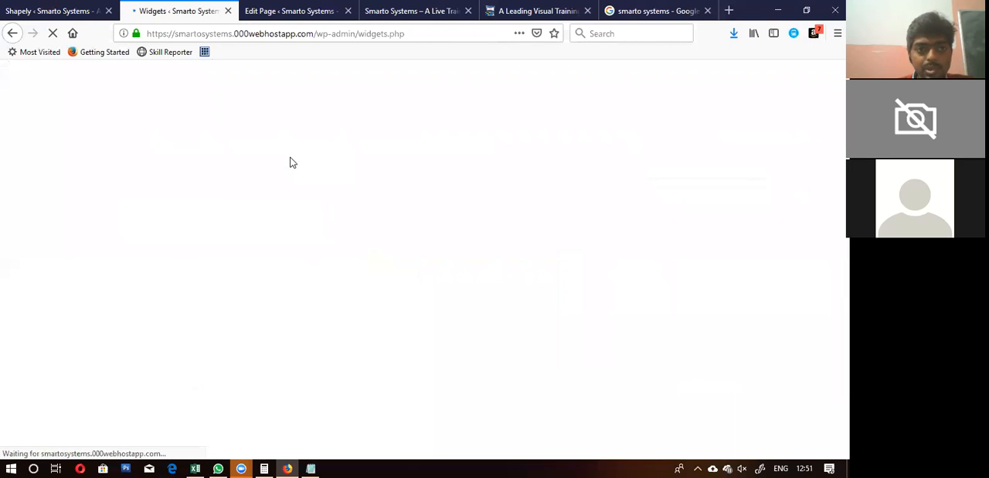
scroll(626, 291, down, 5)
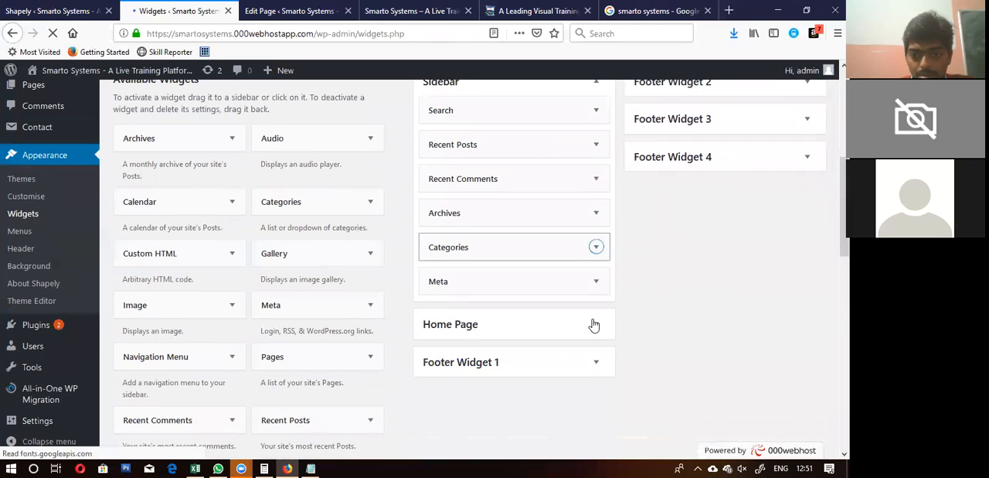
click(594, 324)
scroll(594, 324, down, 5)
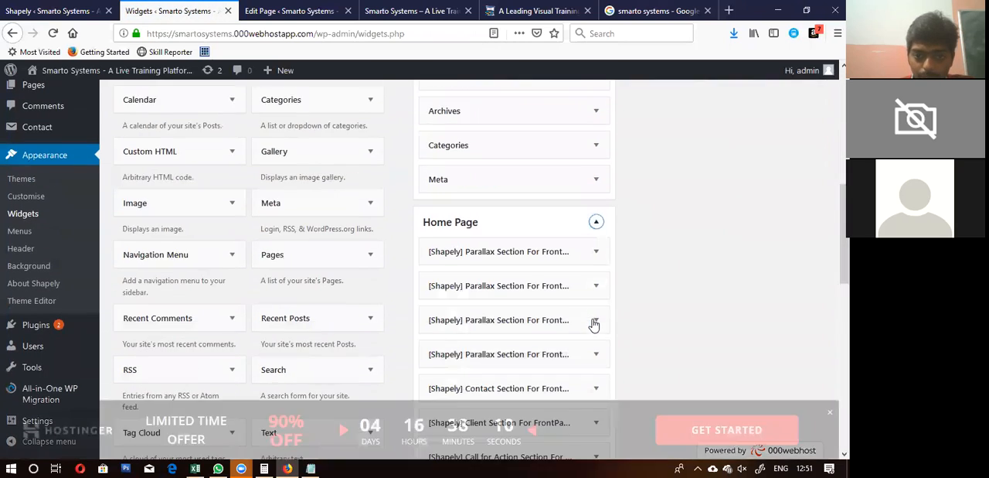
Step: Examine the Shapely section widgets assigned to the Home Page area and the widgets available for adding
scroll(595, 324, up, 3)
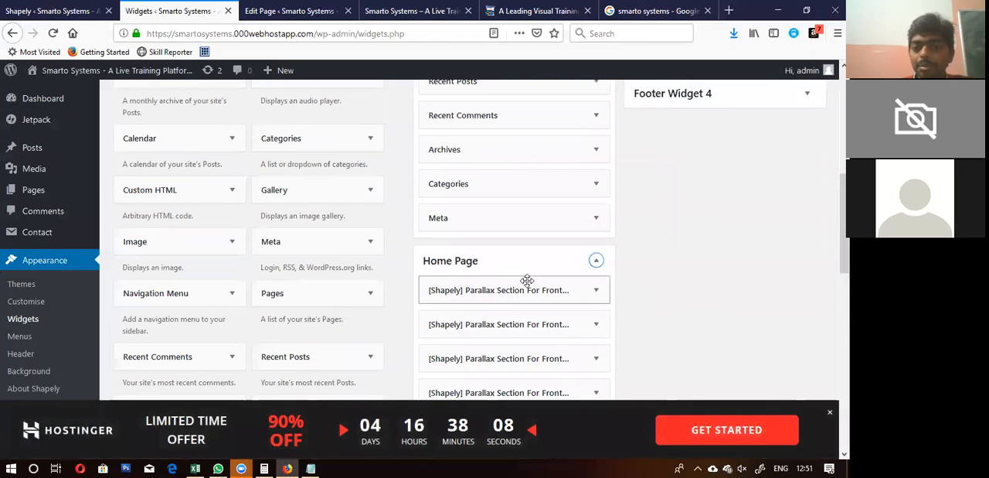
click(596, 290)
click(597, 290)
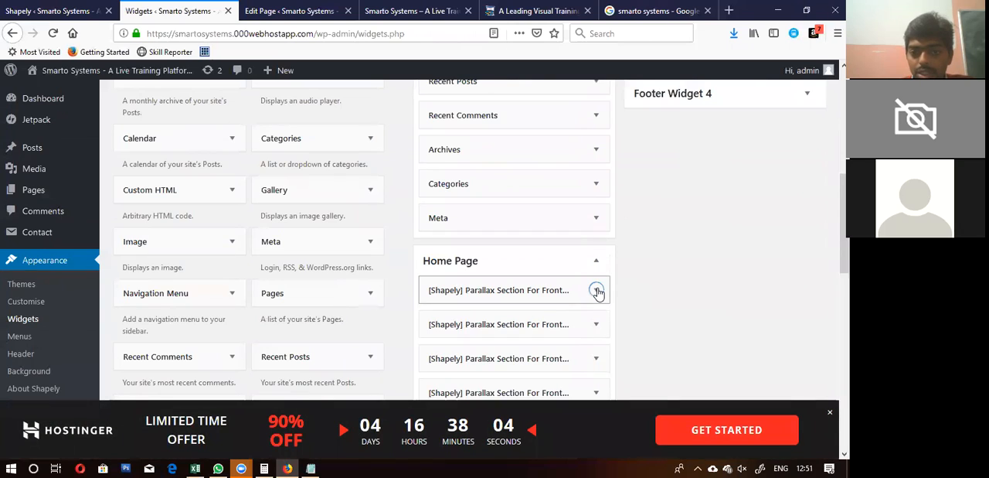
scroll(598, 291, down, 5)
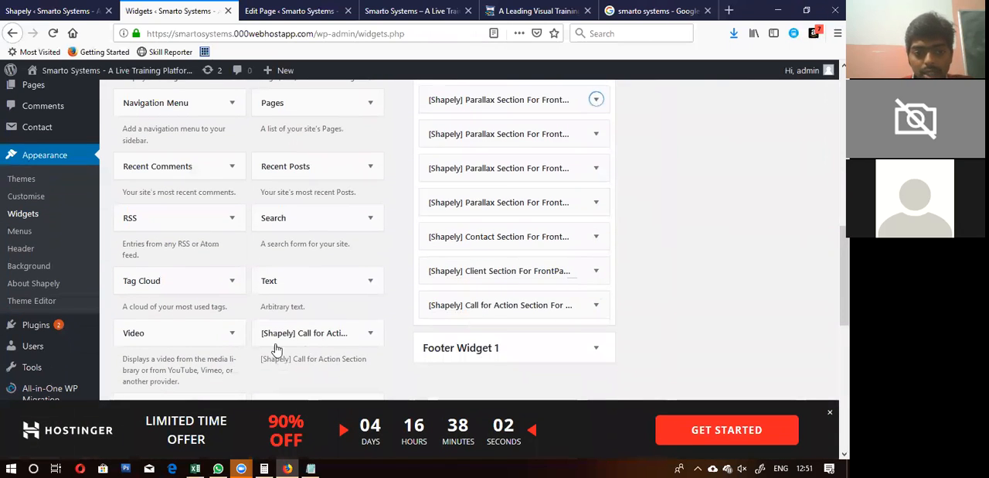
scroll(224, 332, down, 4)
scroll(221, 328, down, 1)
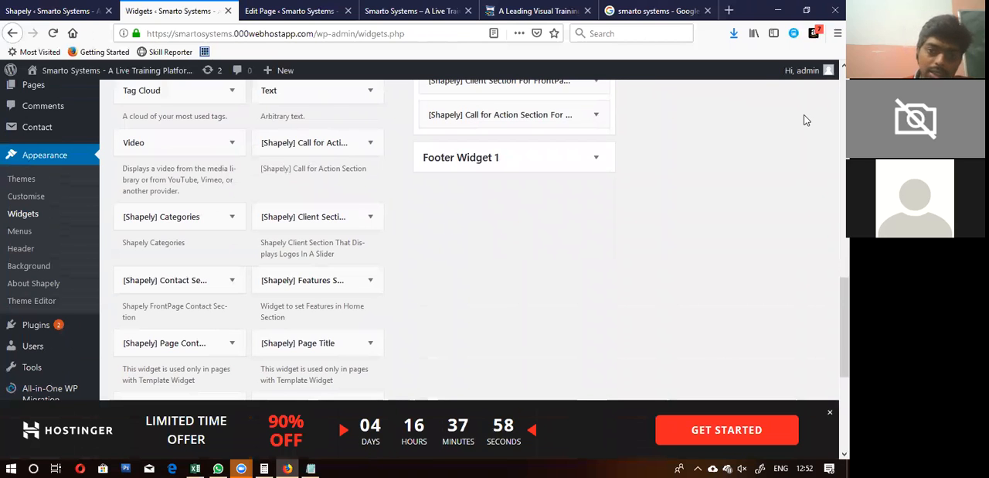
scroll(671, 291, up, 10)
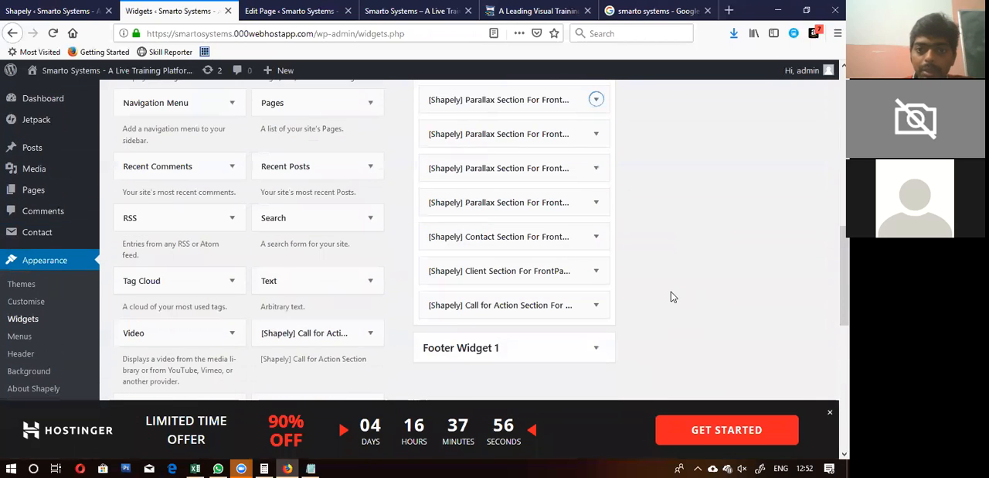
Step: Add the [Shapely] Page Content widget after the Home Page area's last widget, and [Shapely] Page Title directly above it
scroll(671, 295, down, 12)
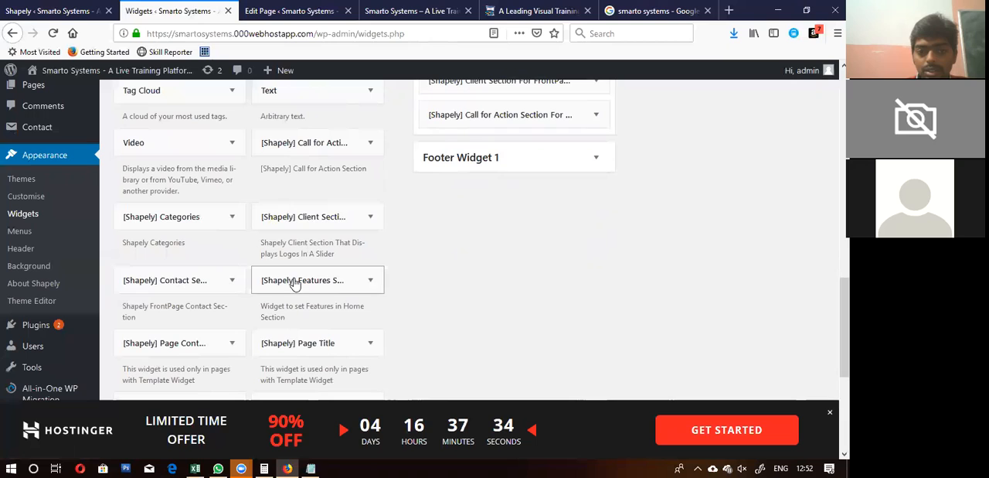
drag(184, 343, 501, 145)
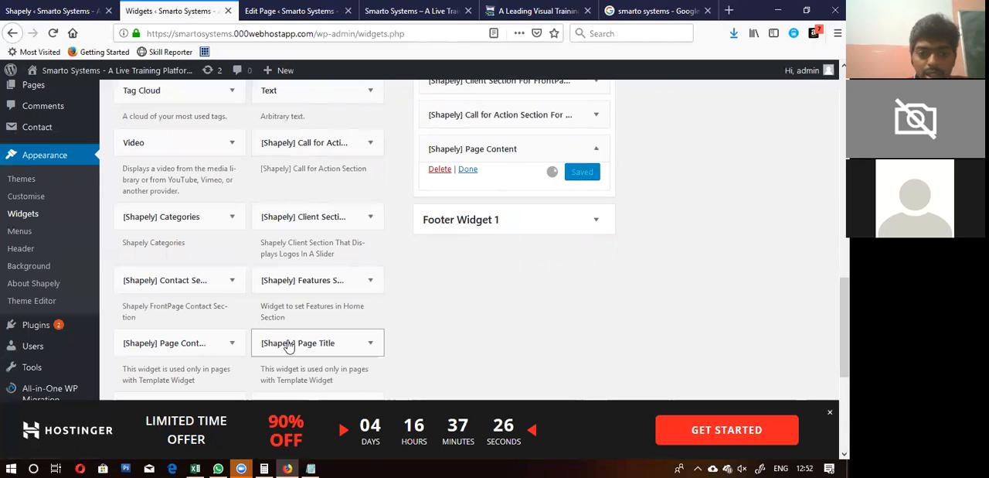
drag(289, 345, 451, 154)
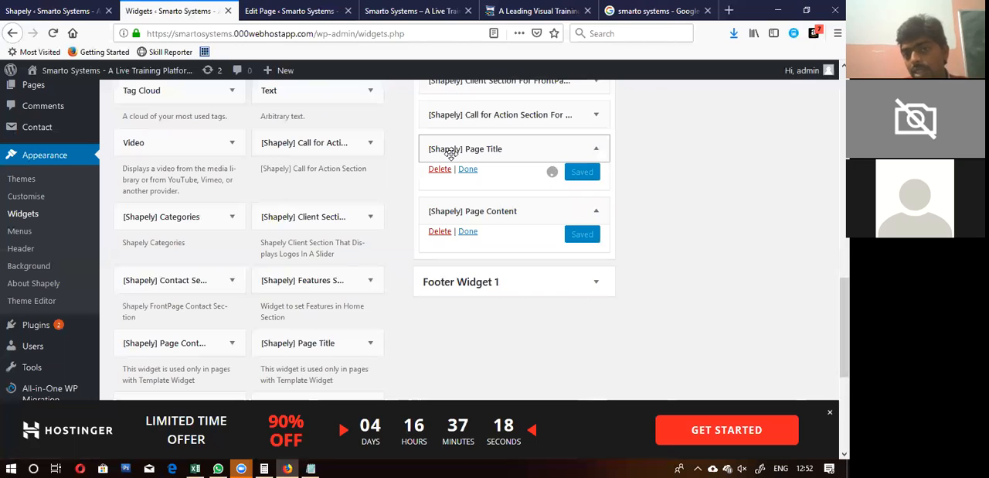
Step: Set the page template of "Home Page" to Home Page and update the page
click(340, 10)
click(389, 10)
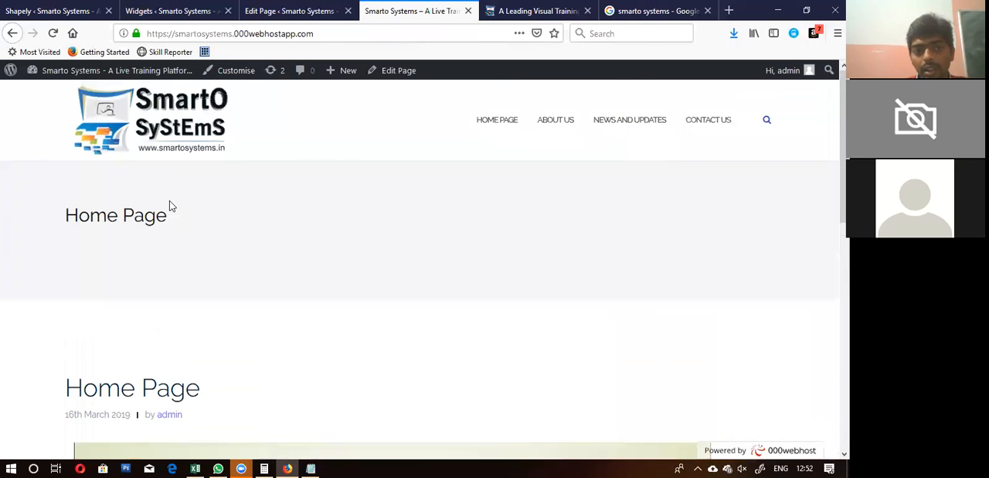
mouse_move(116, 70)
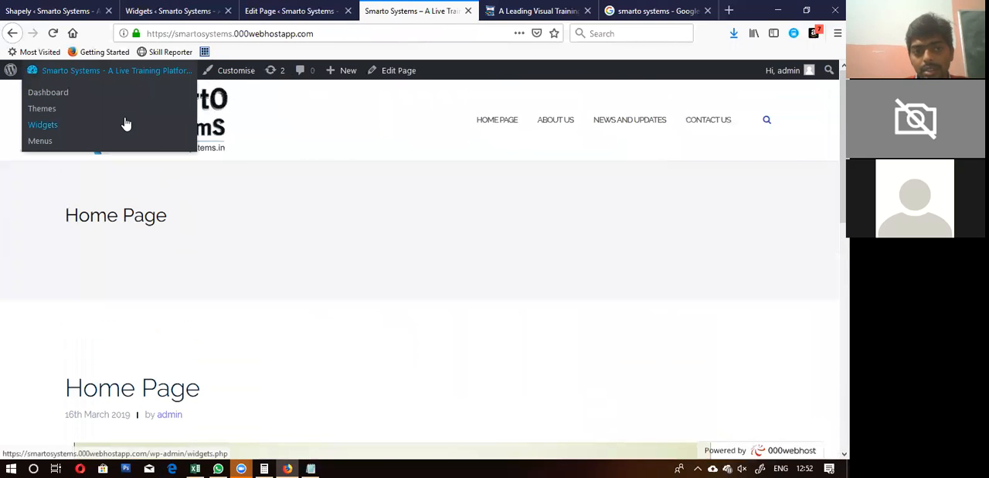
click(202, 128)
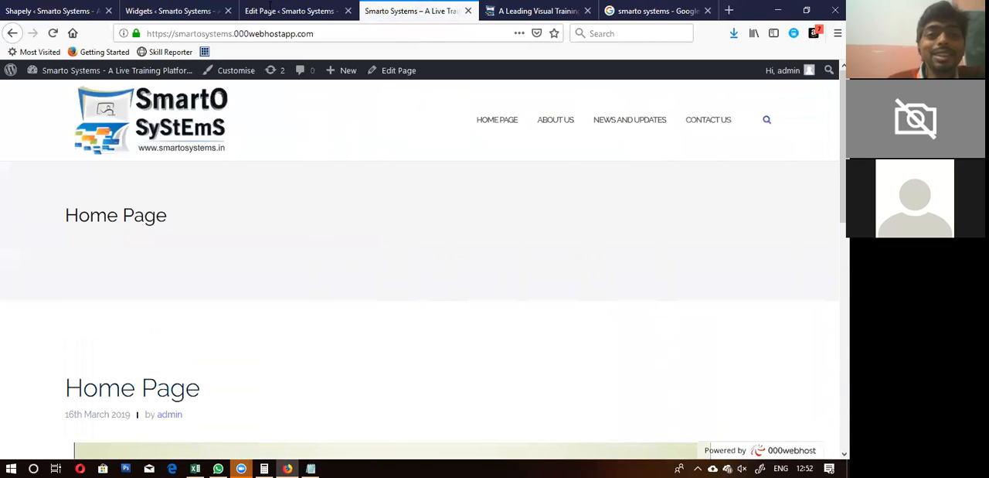
click(272, 10)
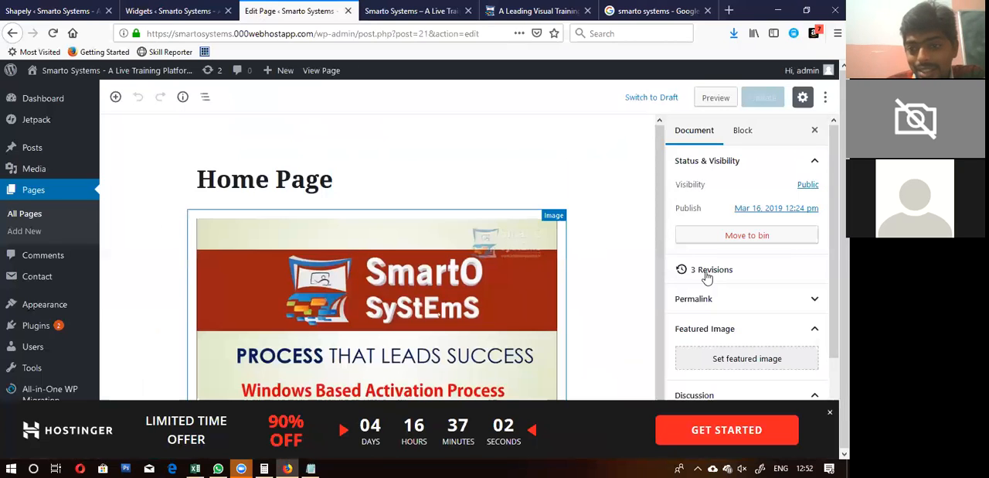
scroll(751, 295, down, 2)
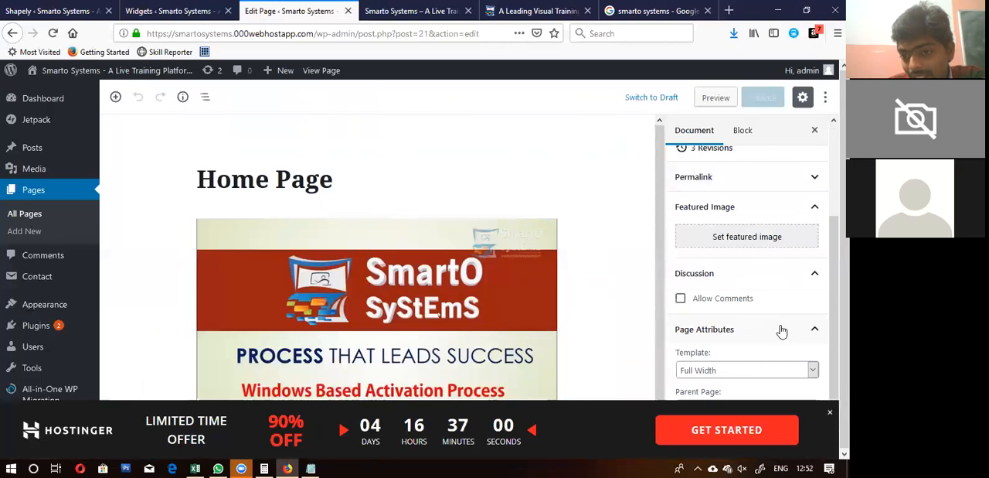
click(771, 372)
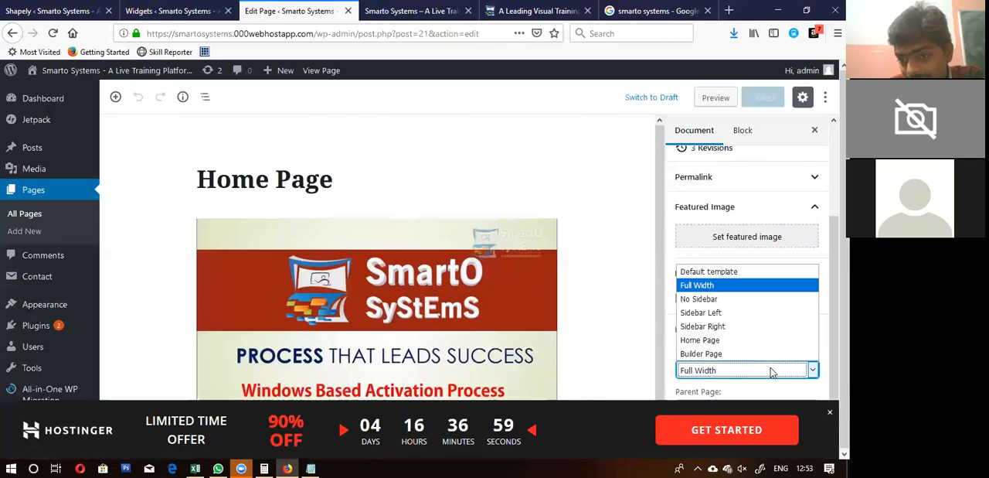
click(722, 343)
click(763, 100)
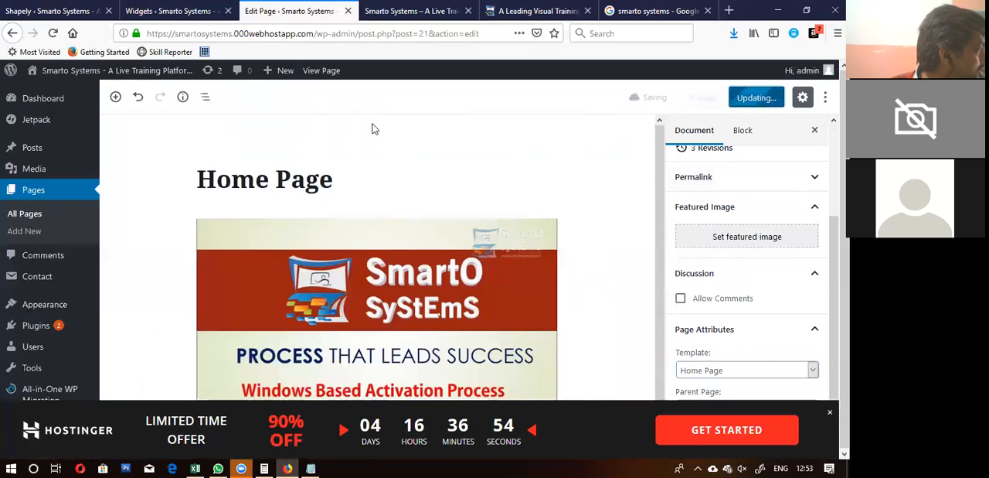
Step: Reload the live site's home page and examine its sections under the new template
click(427, 11)
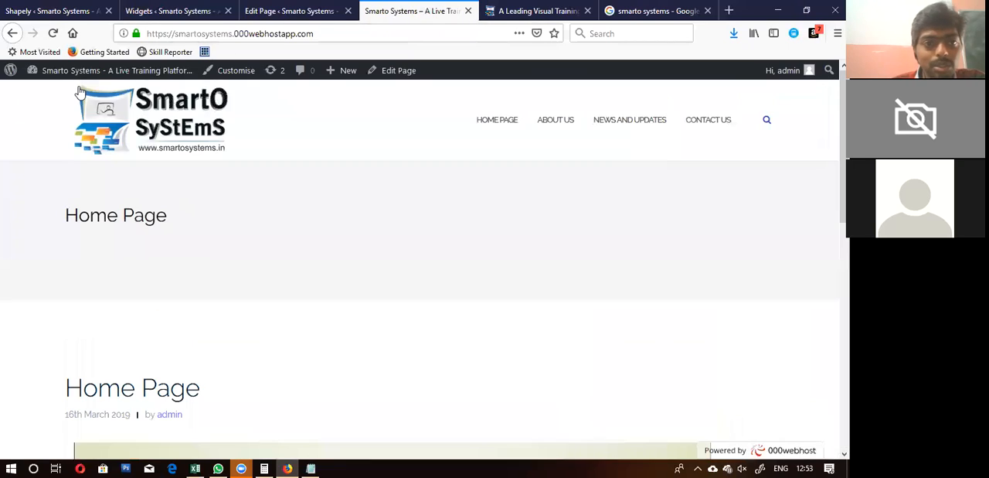
click(94, 107)
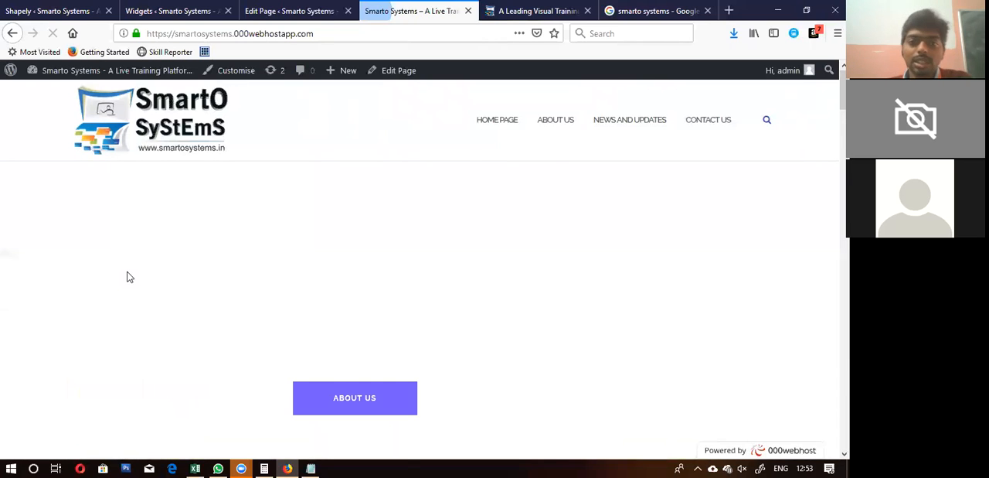
scroll(320, 308, down, 5)
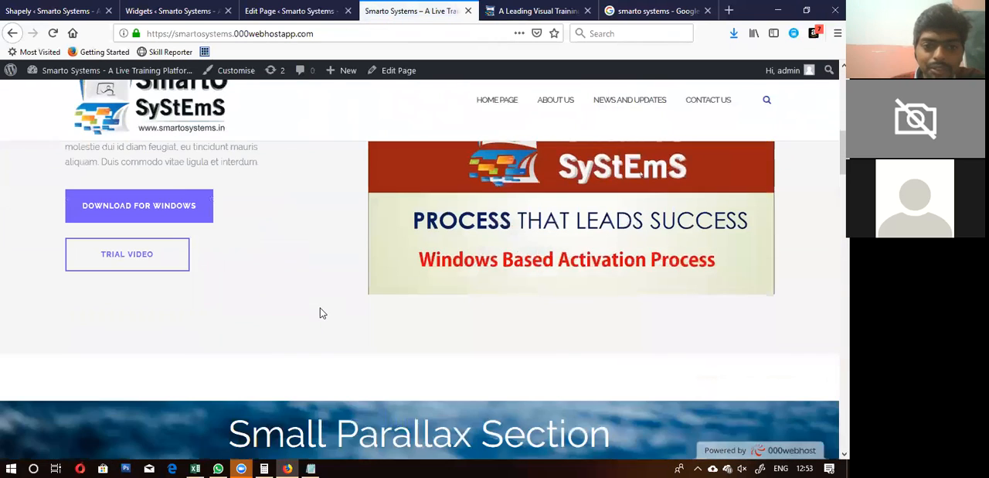
scroll(320, 307, up, 5)
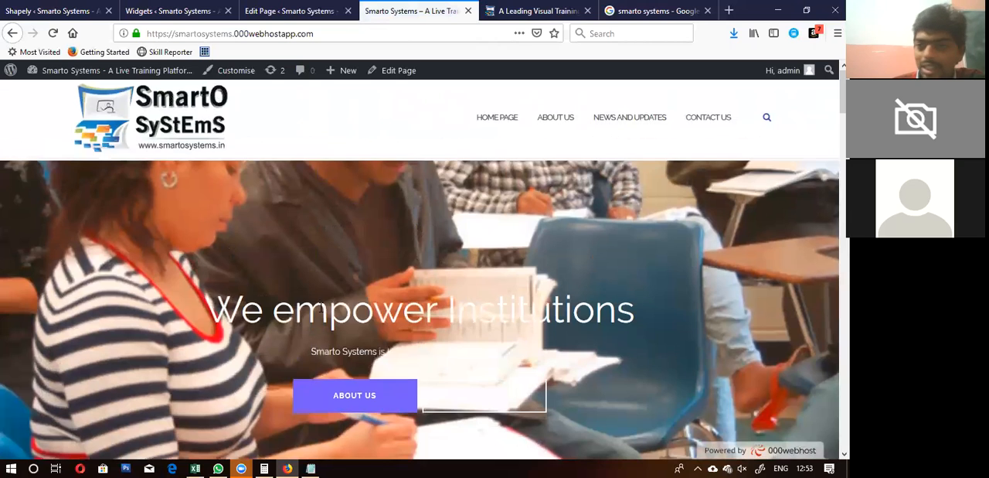
scroll(320, 308, down, 2)
Step: Return to the "Home Page" editor and review the template options in its page attributes
click(295, 20)
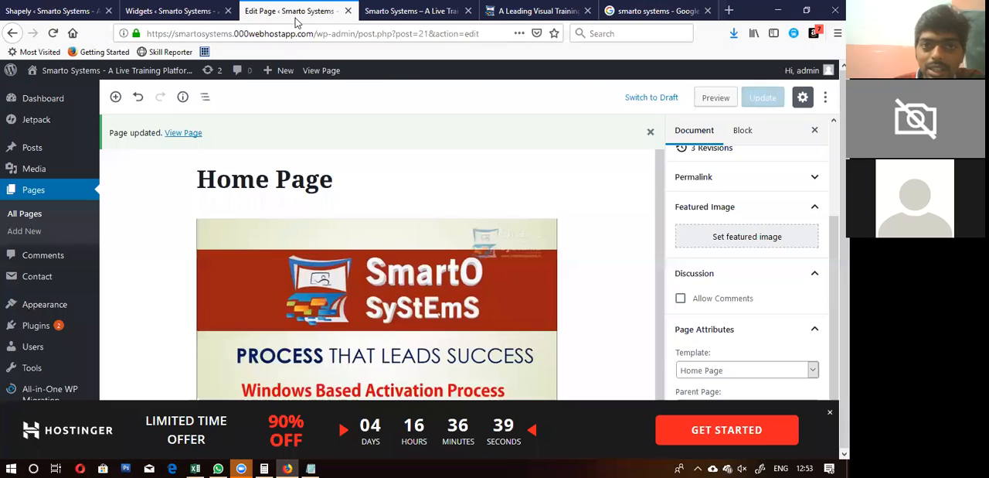
click(741, 372)
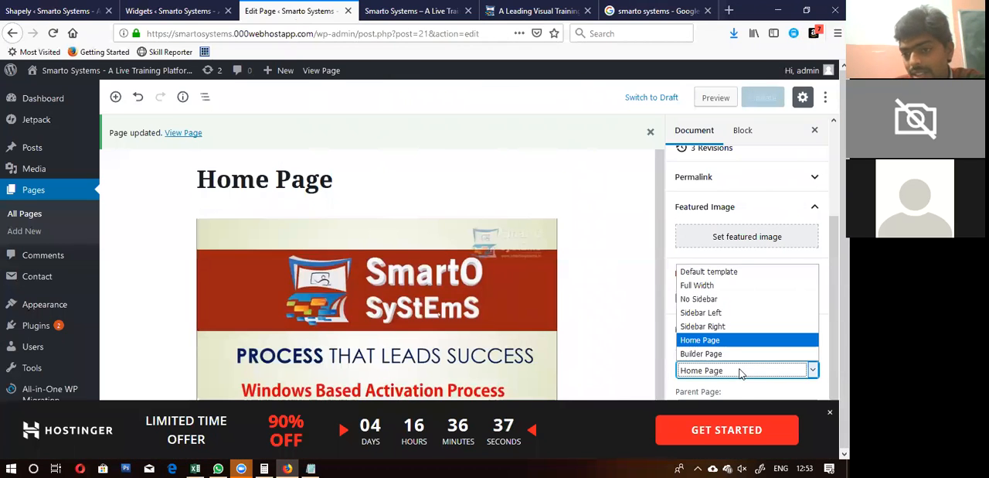
click(740, 373)
click(740, 374)
click(740, 373)
click(741, 373)
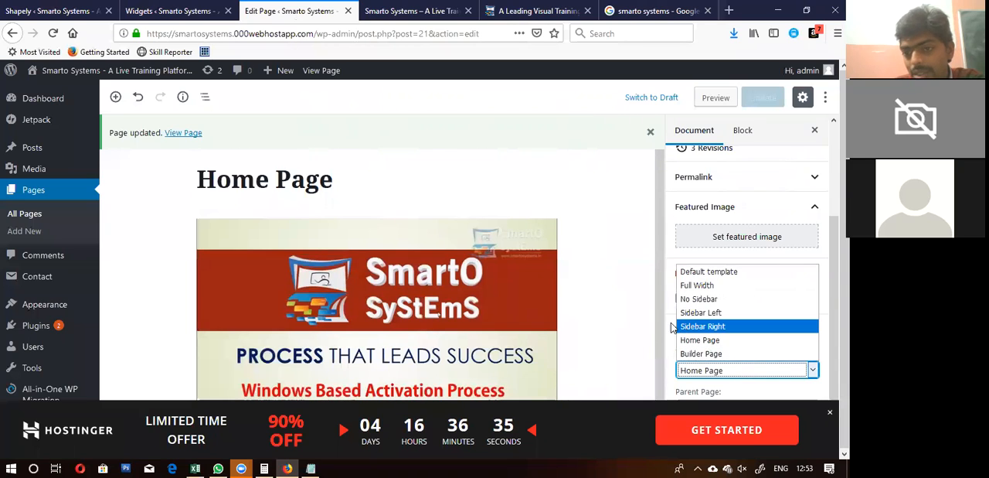
click(639, 308)
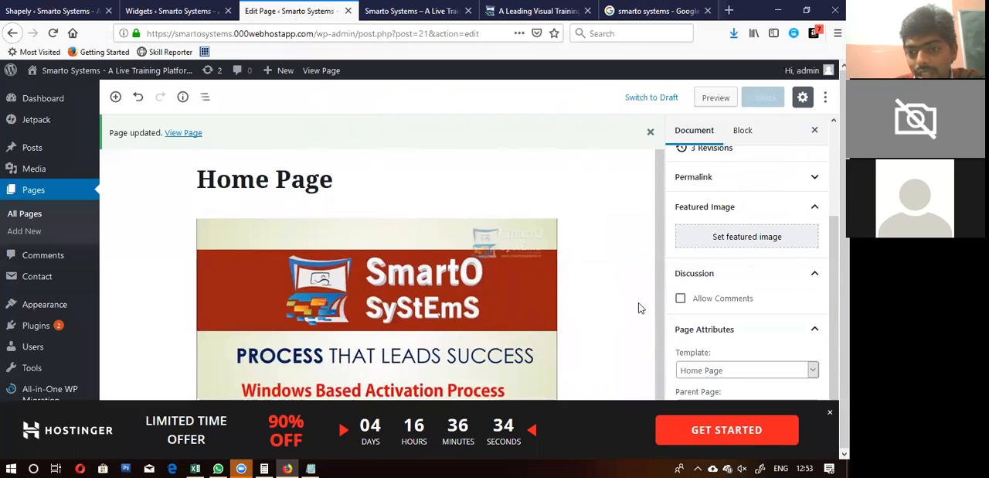
scroll(639, 307, down, 1)
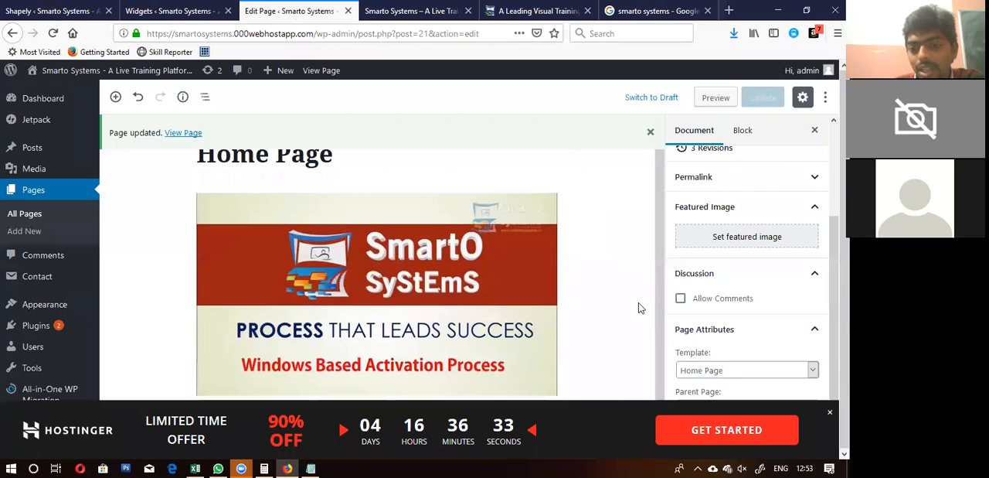
Step: Switch back to Notepad and review the noted setup steps and the three page load scenarios
click(311, 468)
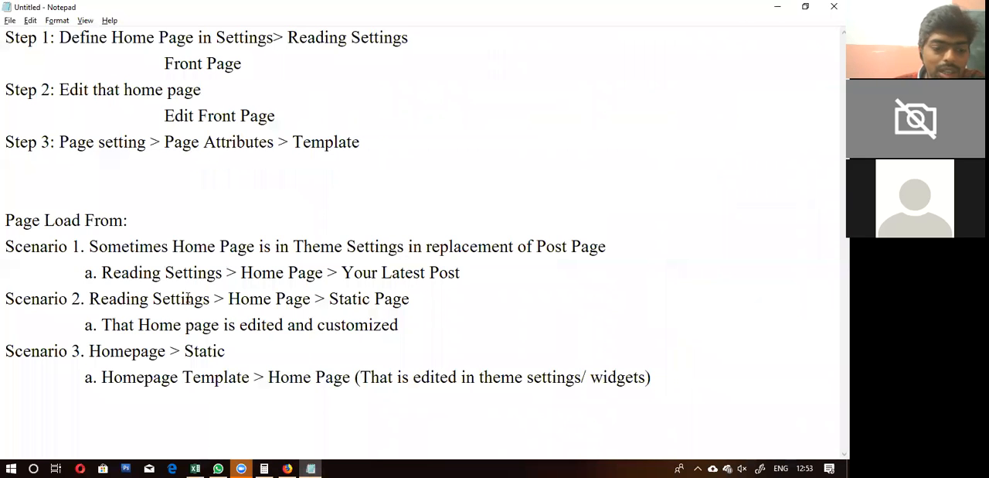
key(ctrl+a)
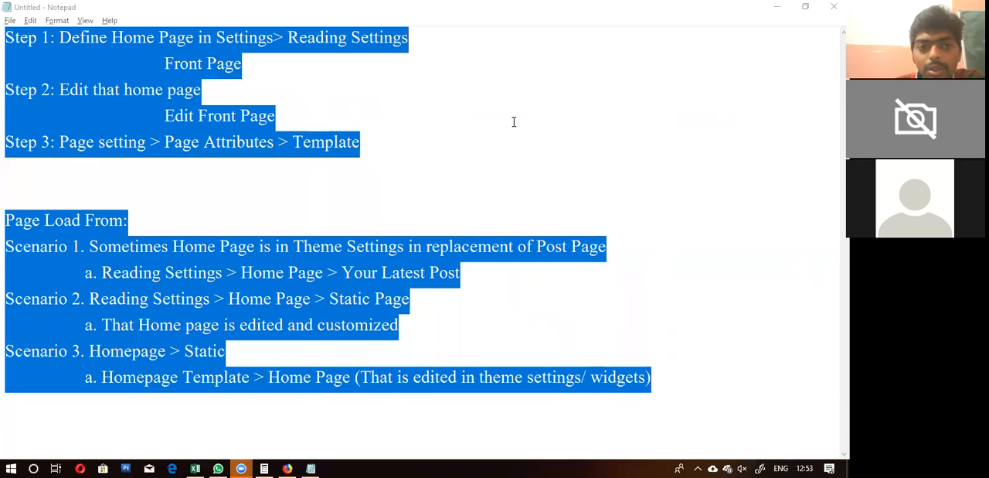
click(236, 186)
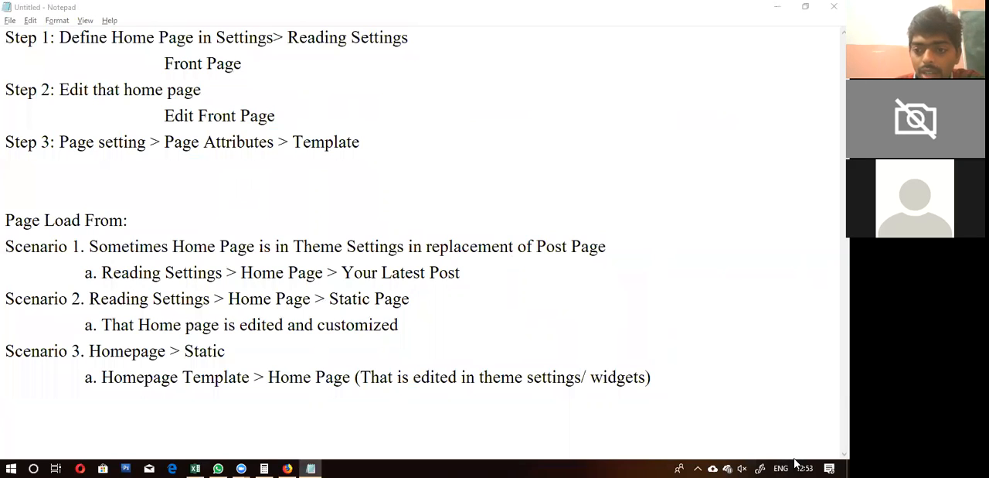
click(280, 254)
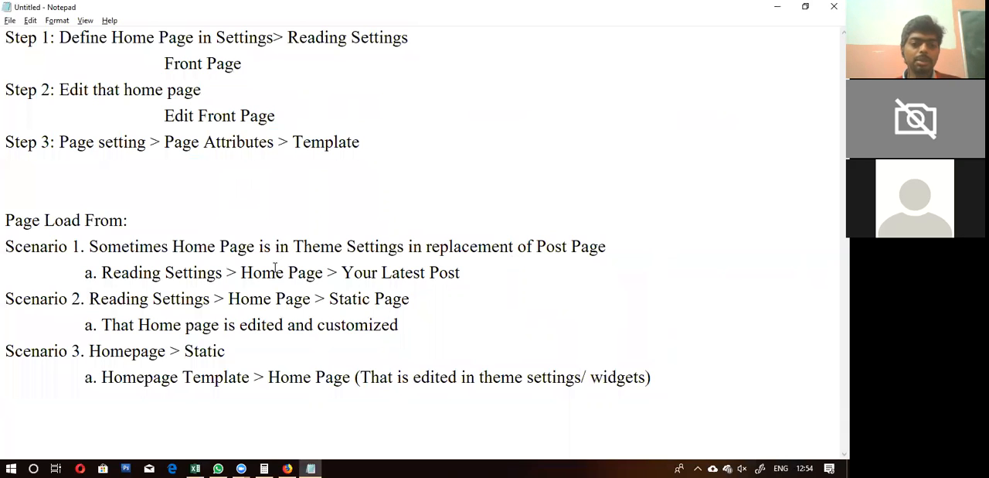
click(264, 300)
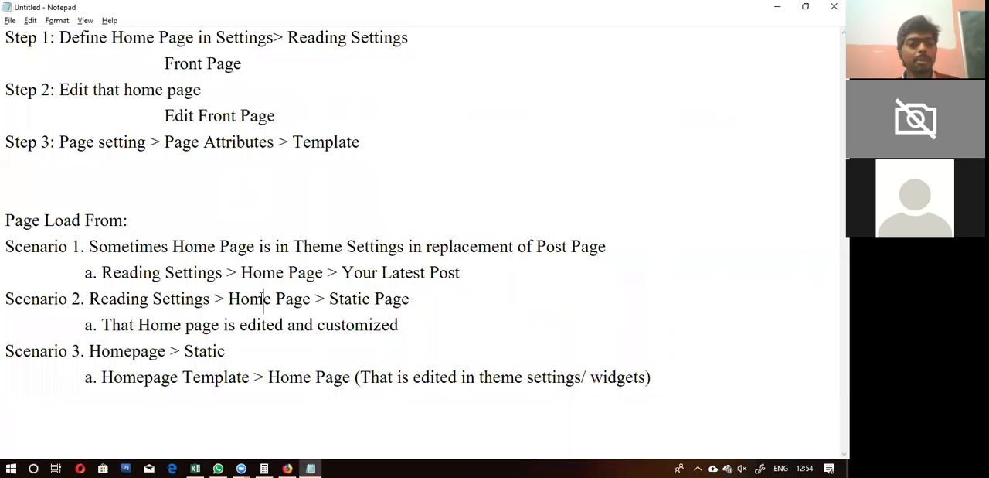
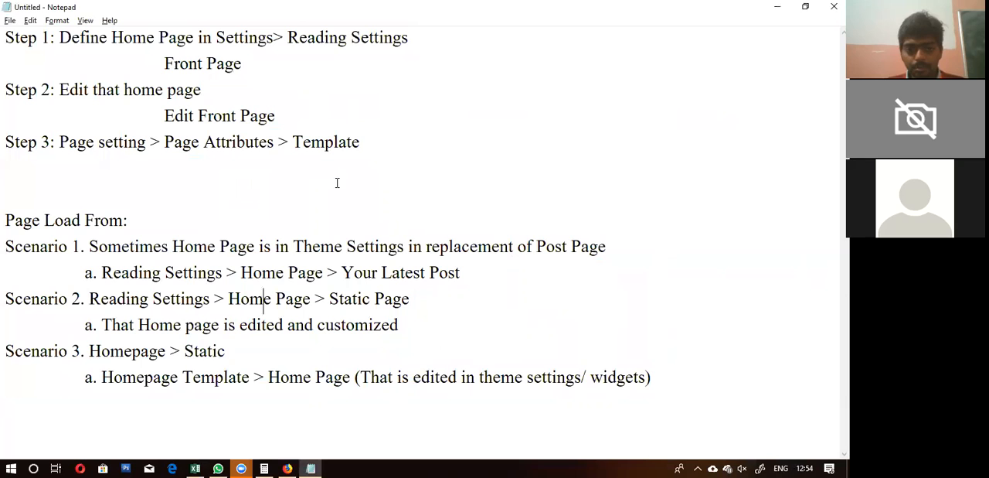
click(242, 462)
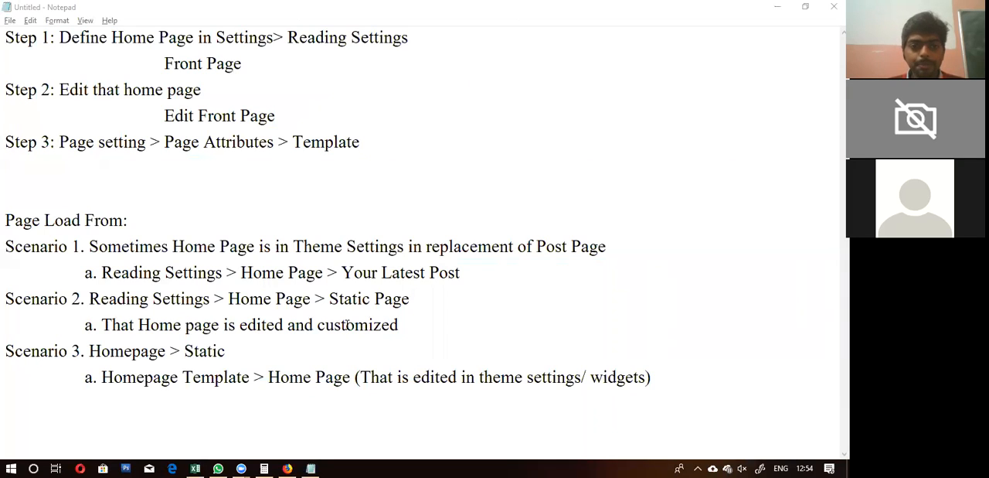
click(199, 272)
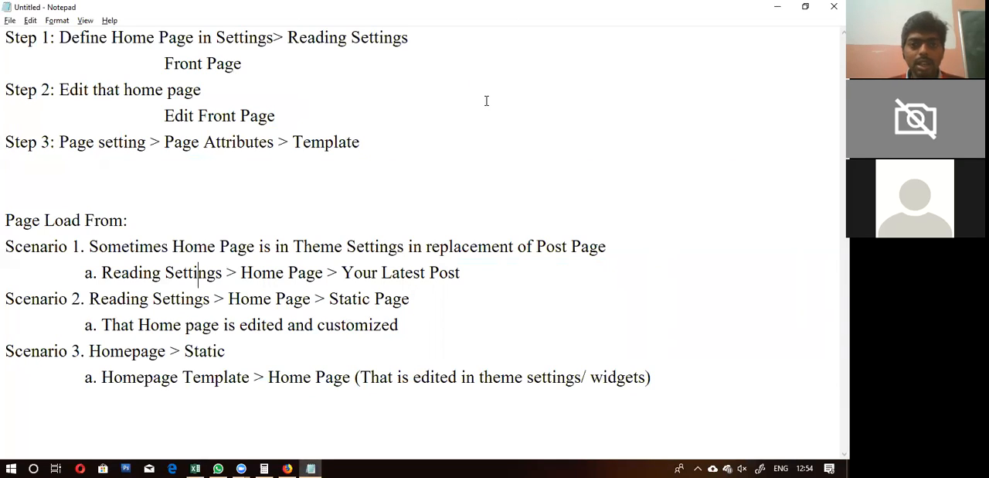
click(241, 244)
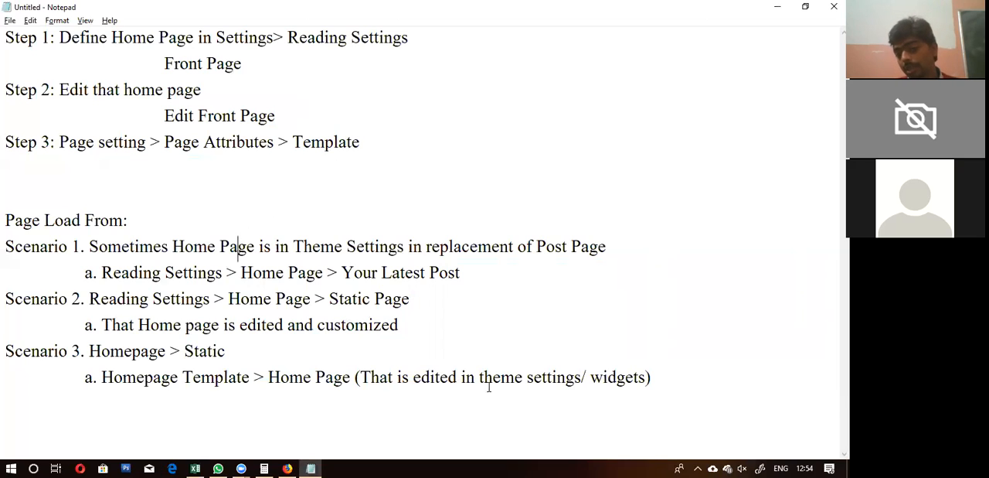
click(672, 382)
key(Return)
key(Return)
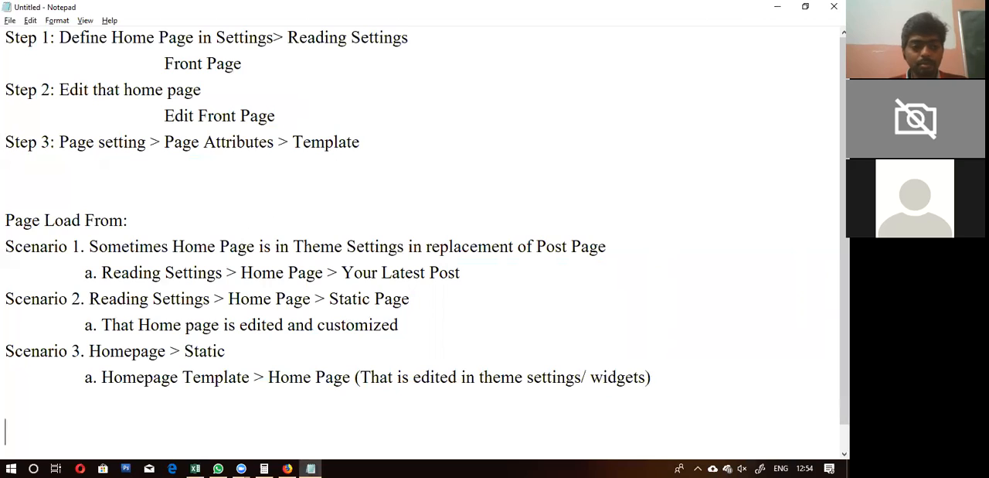
Step: Replace all the existing notes with the line "Try 8 to 10 Themes"
key(ctrl+a)
text(Try )
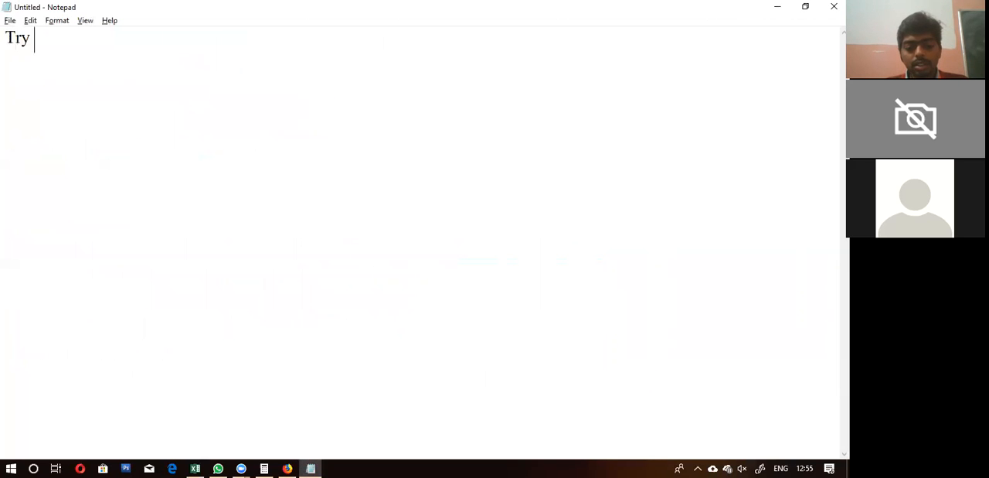
text(8 t)
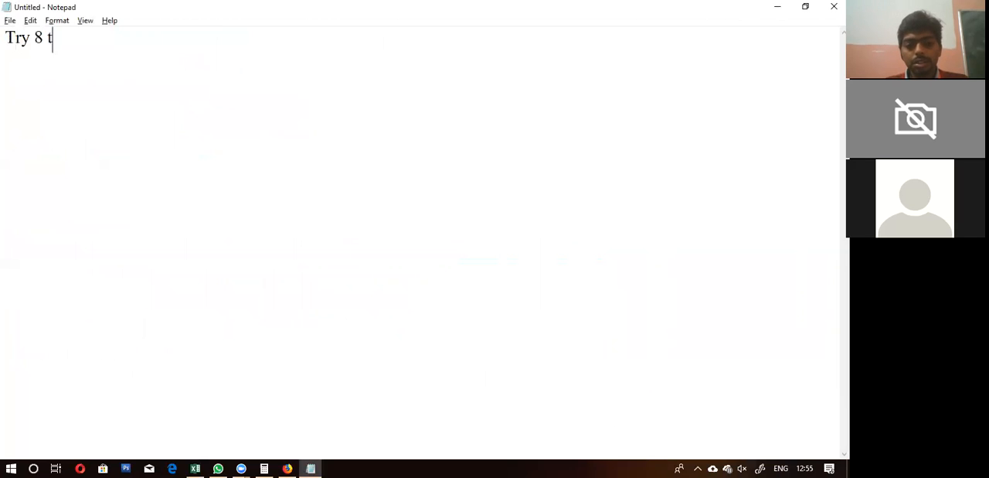
text(o 10 Themn)
key(BackSpace)
text(es)
Step: Add the note "Import Demo Datas if Available" below the first line, leaving a blank line between them
key(Return)
key(Return)
text(I)
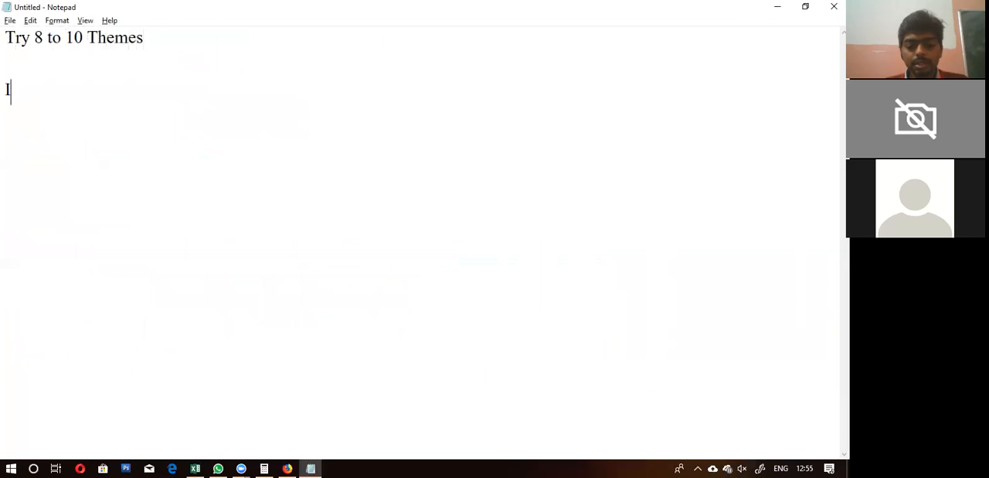
text(mport Dem)
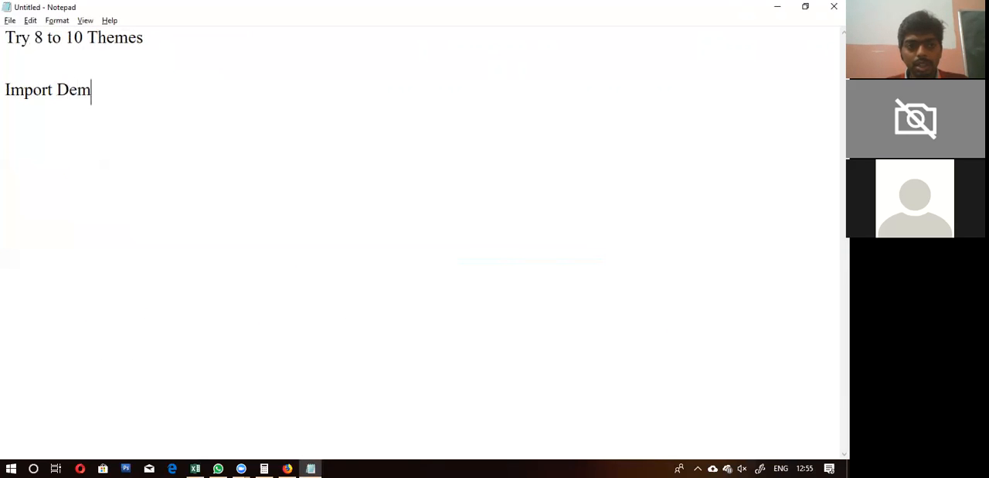
text(o Datas if)
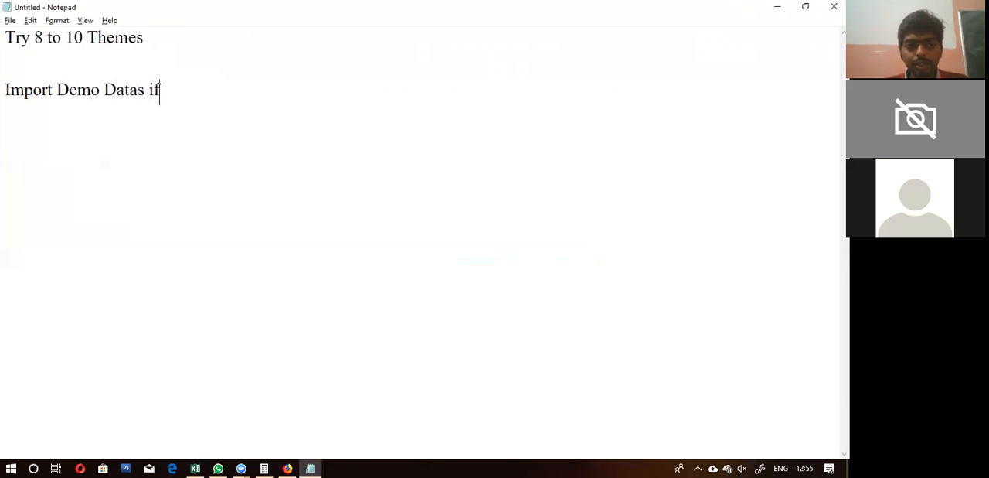
text( Available)
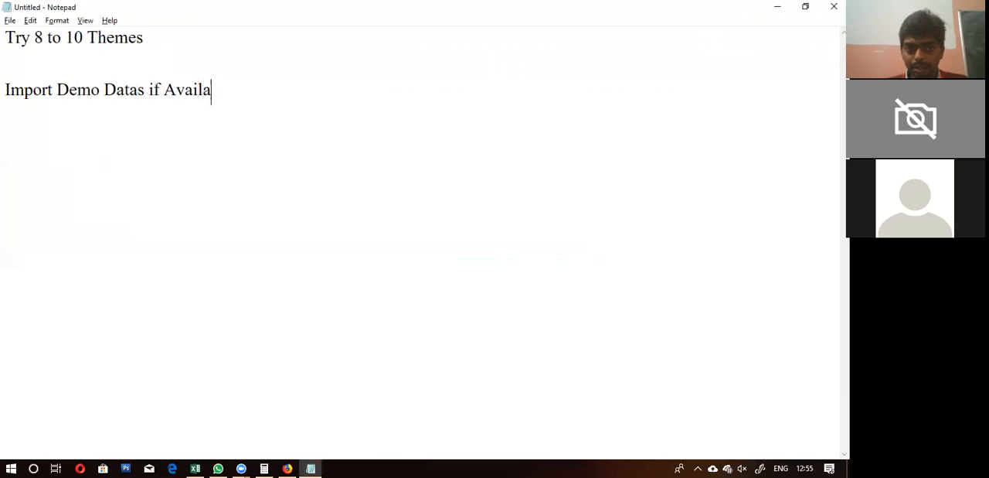
Step: Add a third note reading "Try to make homepage in all the themes", separated by a blank line
key(Return)
key(Return)
text(Try)
key(BackSpace)
key(BackSpace)
key(BackSpace)
text(ry to mage)
key(BackSpace)
key(BackSpace)
text(ke )
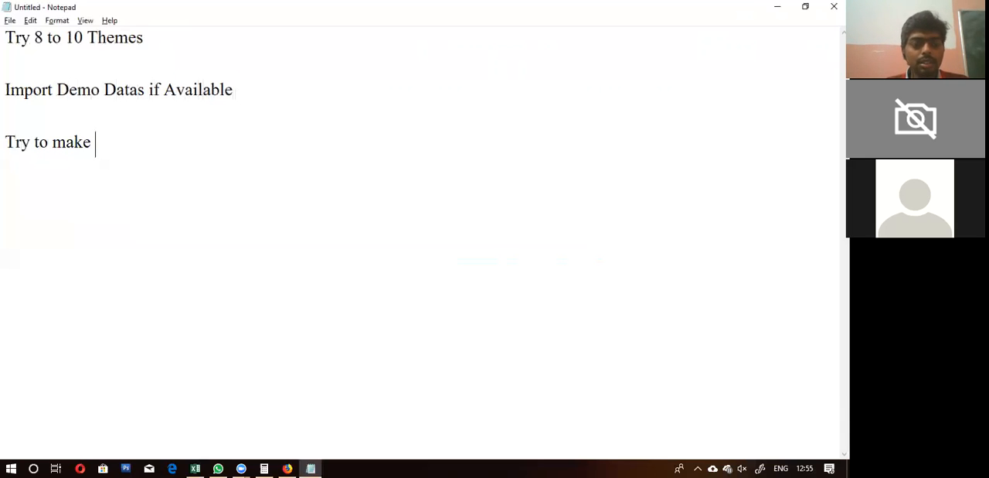
text(homepage in all the themes)
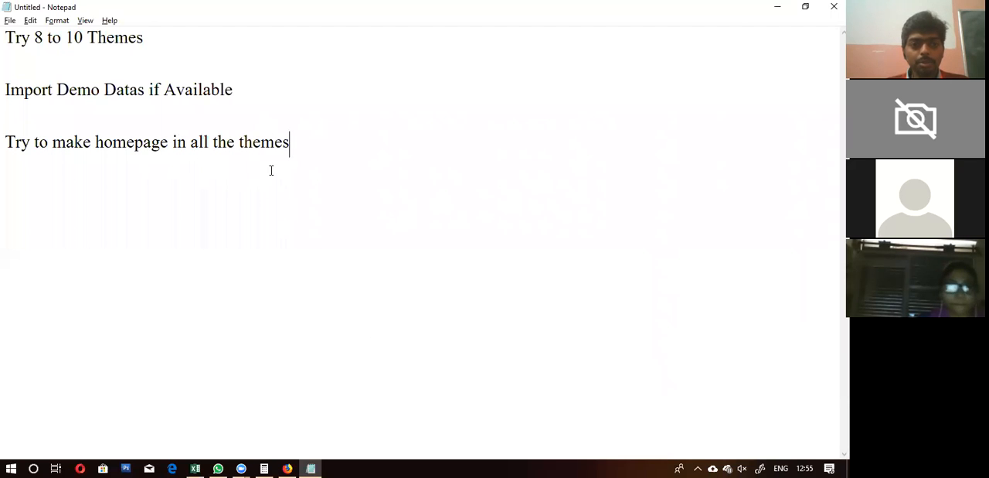
Step: Extend the homepage note with "as per the theme design"
text(as )
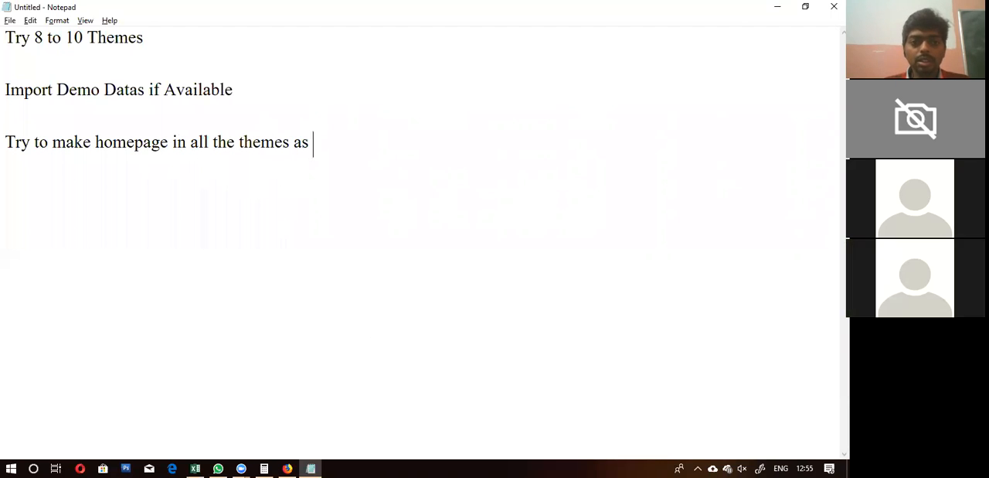
text(per the)
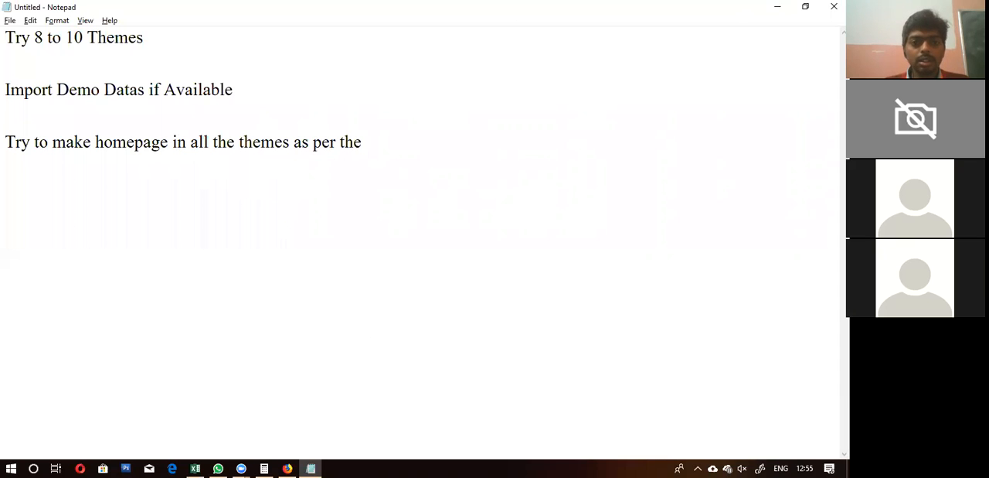
text( theme design)
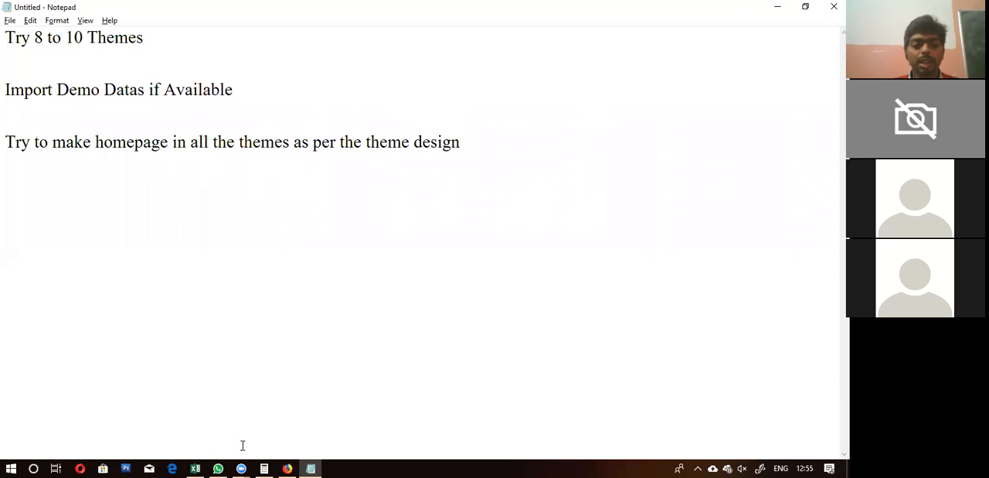
Step: Switch to Firefox, open the WordPress site's installed themes and go to adding a new theme
click(288, 468)
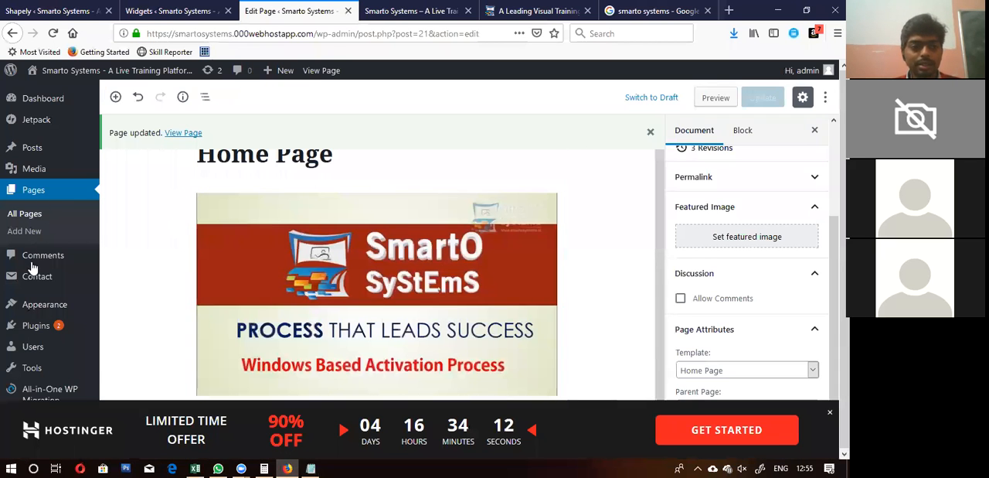
mouse_move(40, 312)
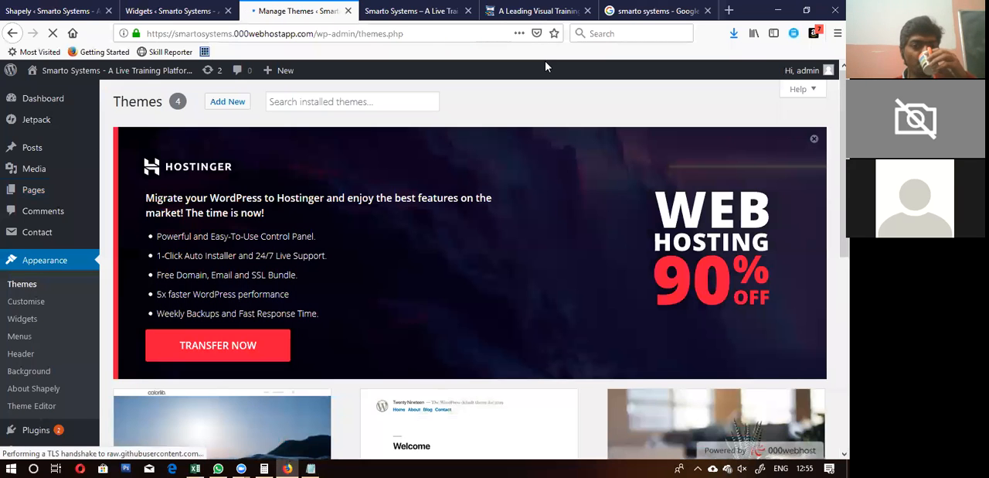
scroll(280, 291, down, 5)
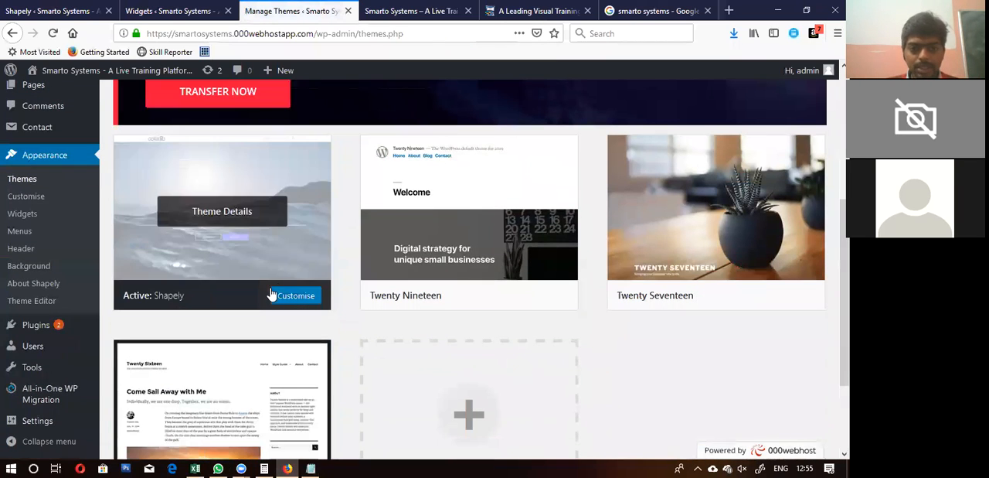
click(455, 401)
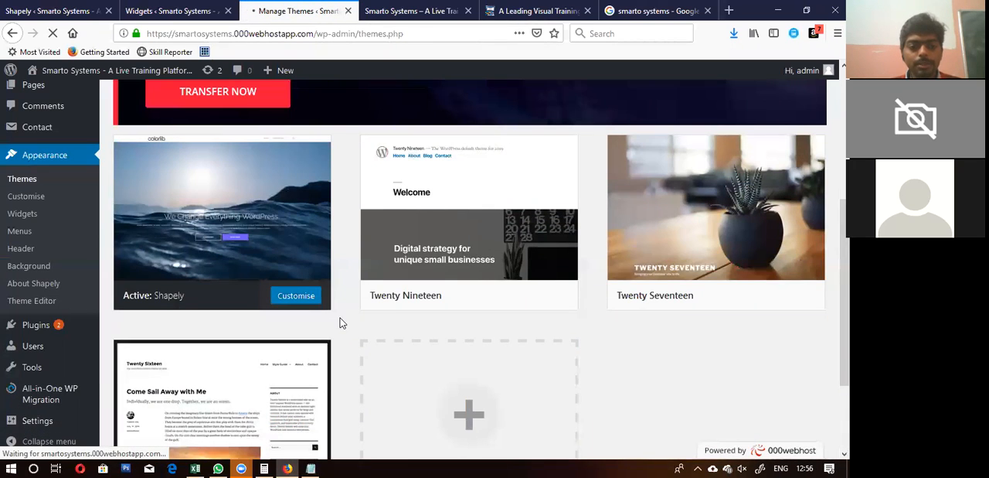
Step: Look through the featured themes and search the theme directory for "education"
scroll(341, 322, down, 3)
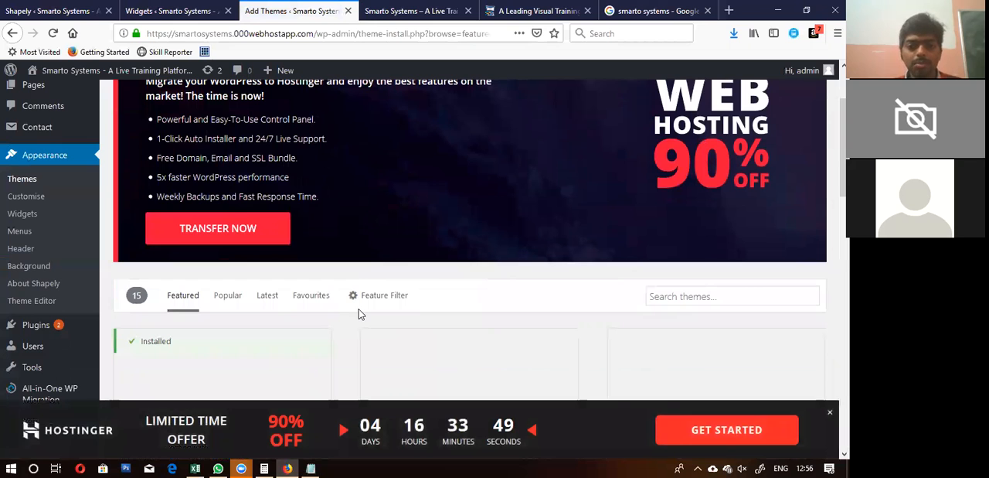
scroll(468, 327, down, 5)
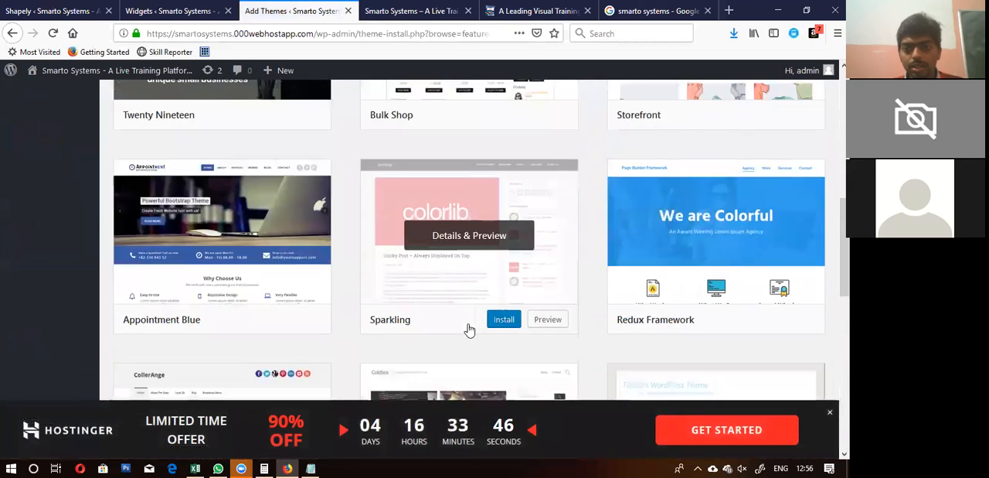
scroll(468, 330, up, 4)
scroll(653, 294, up, 1)
scroll(663, 322, up, 1)
scroll(644, 307, down, 1)
click(667, 337)
text(education)
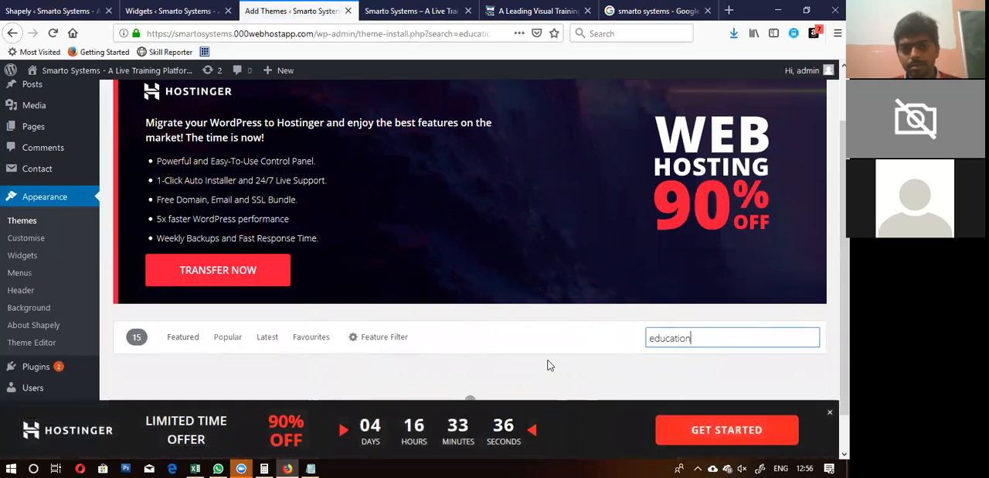
scroll(497, 374, down, 2)
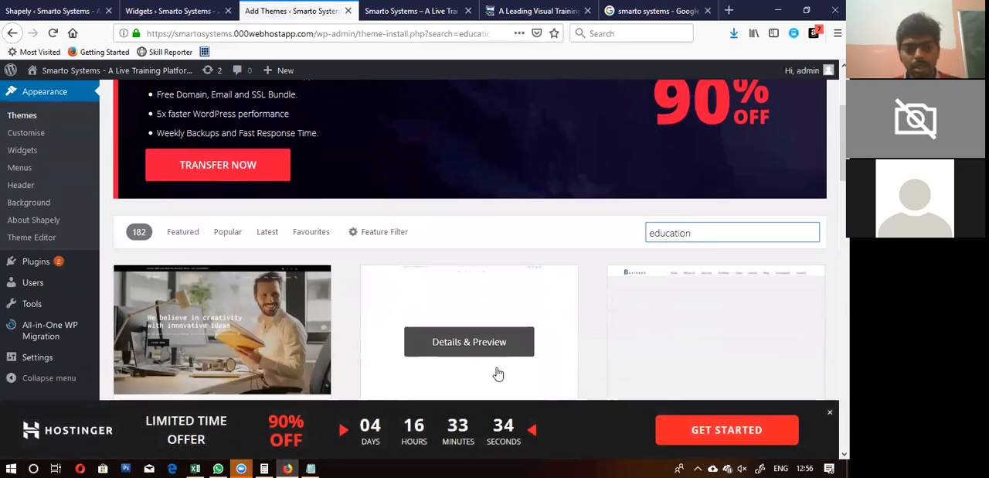
scroll(313, 350, down, 1)
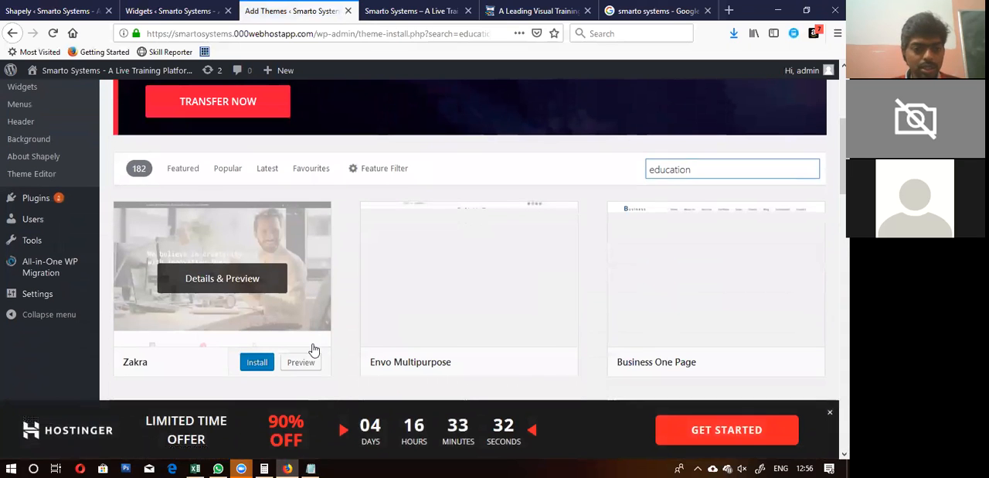
Step: Preview the Zakra theme's details, look at the neighbouring Envo Multipurpose theme and return to Zakra
click(214, 279)
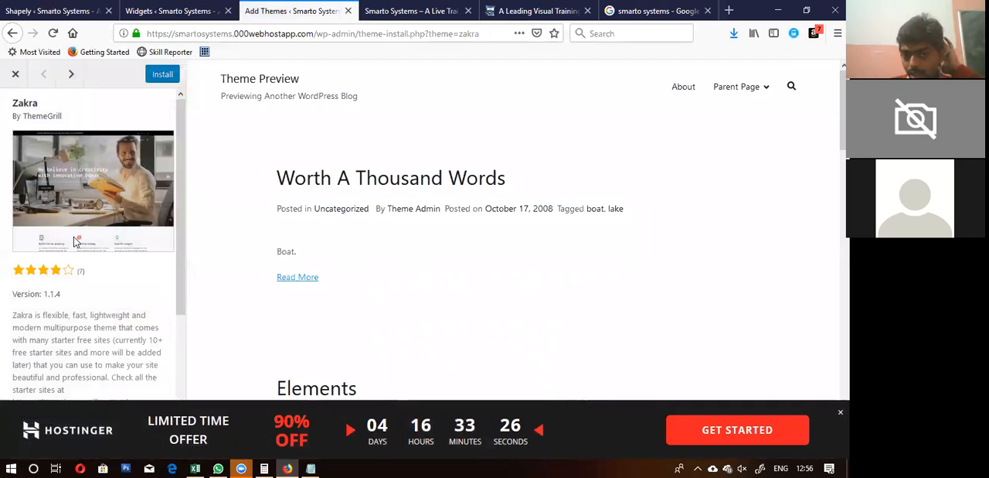
scroll(84, 230, down, 2)
scroll(87, 180, up, 2)
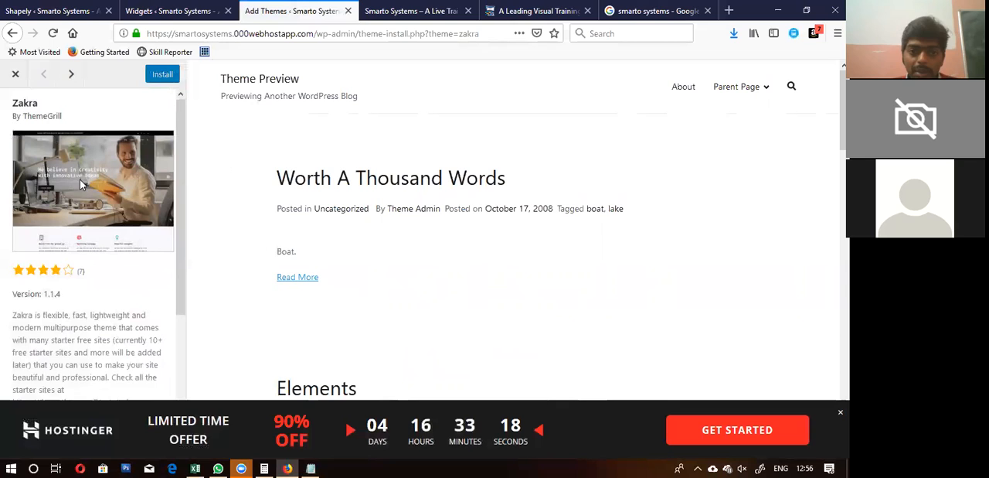
click(70, 78)
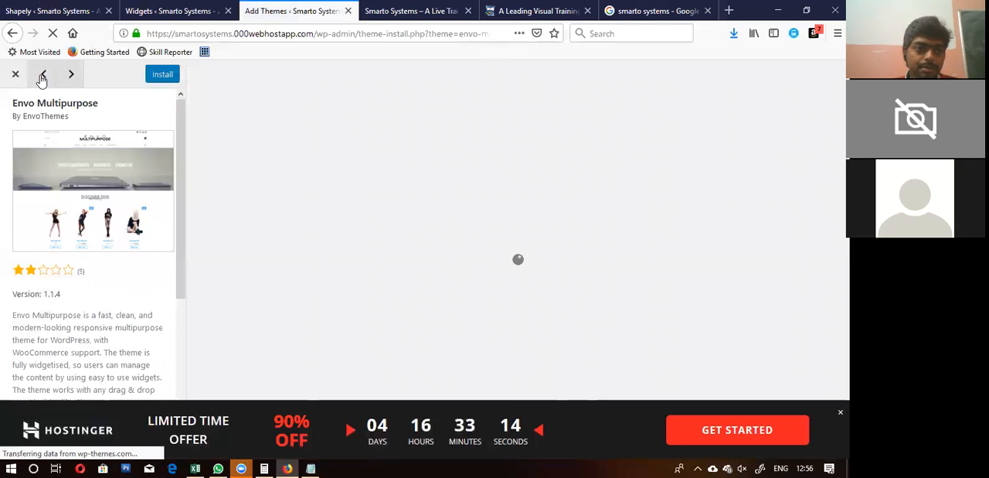
click(43, 75)
Step: Install and activate the Zakra theme
click(160, 75)
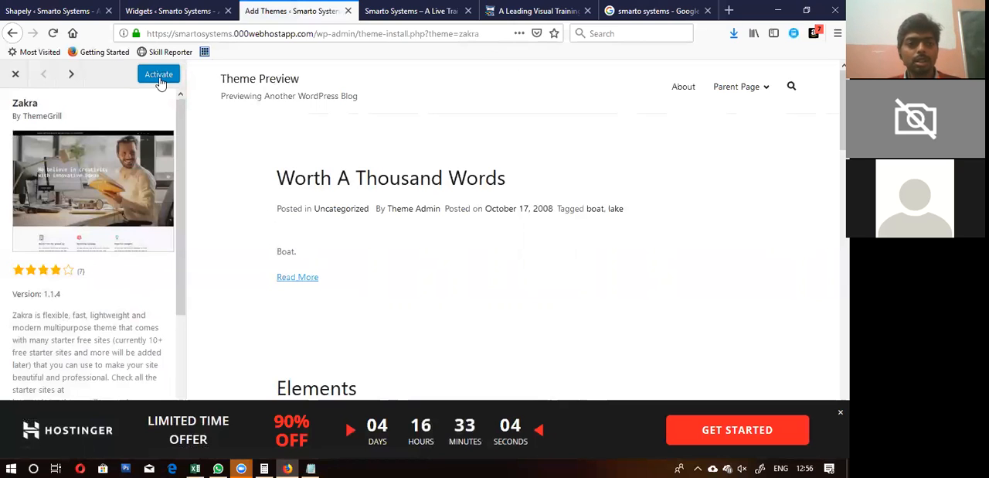
click(158, 75)
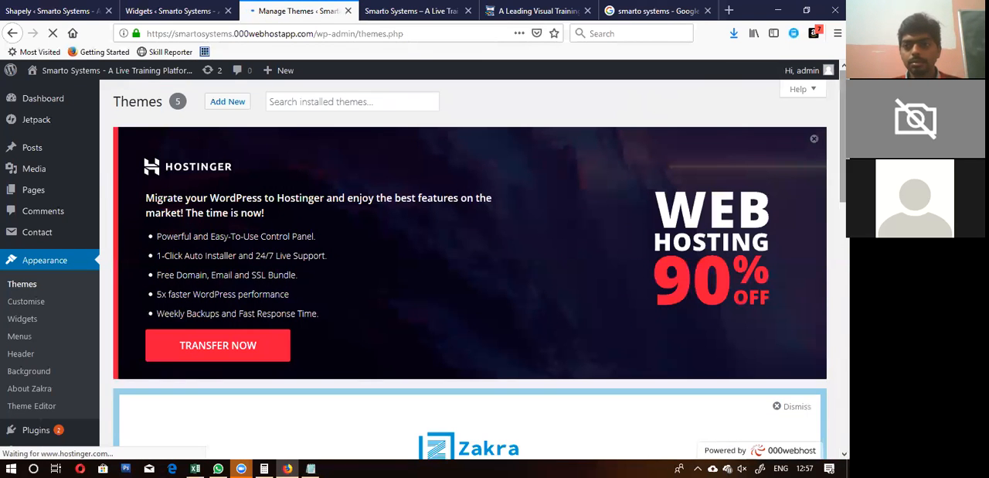
Step: Dismiss the Hostinger promotion on the themes page and get started with Zakra
click(815, 142)
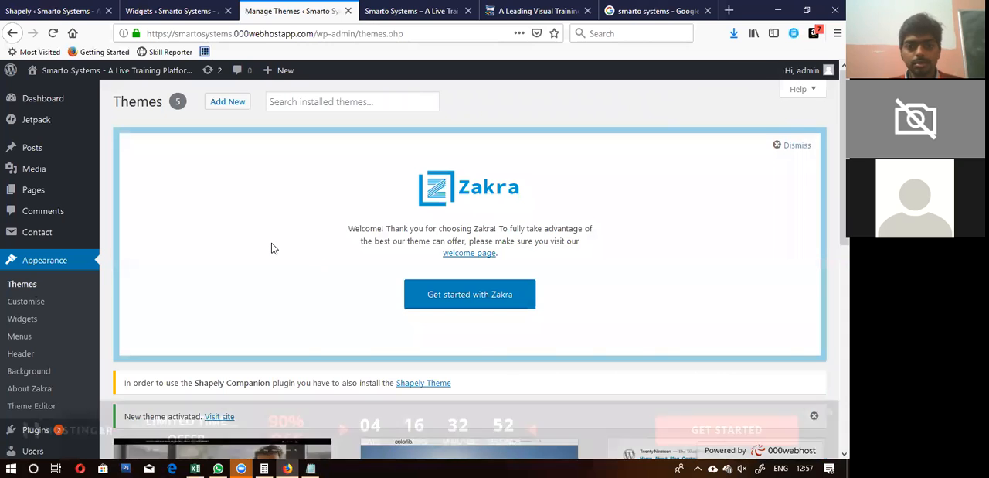
scroll(272, 244, down, 3)
scroll(271, 246, up, 4)
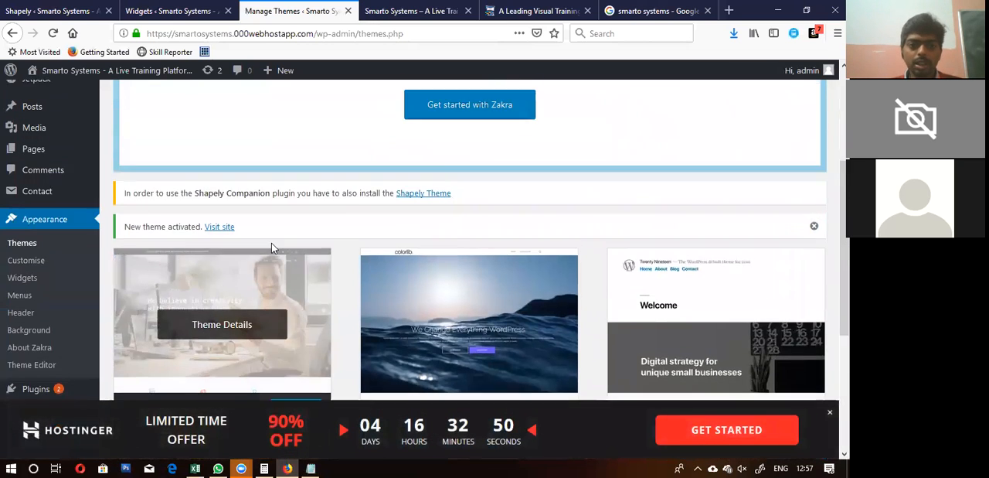
click(455, 294)
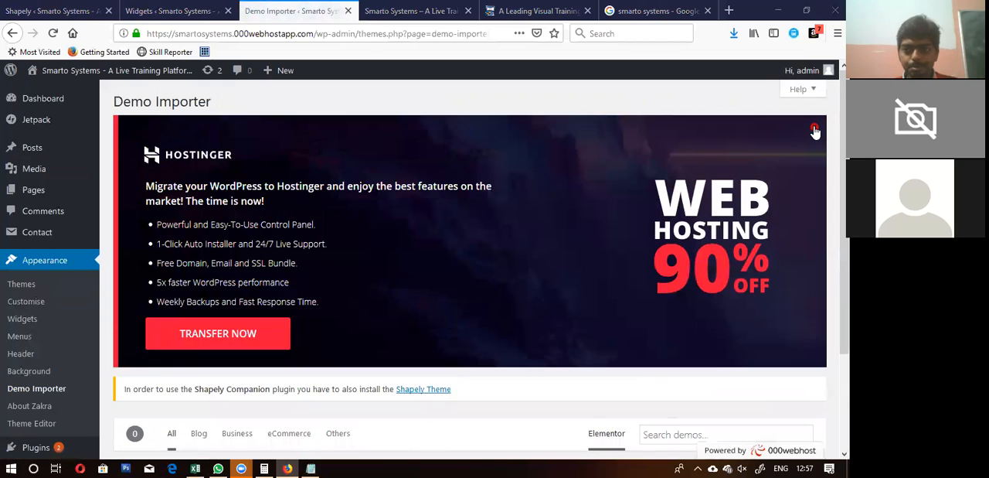
Step: Dismiss the Hostinger transfer promotion and start importing the Zakra Business demo, accepting the import notice
click(814, 130)
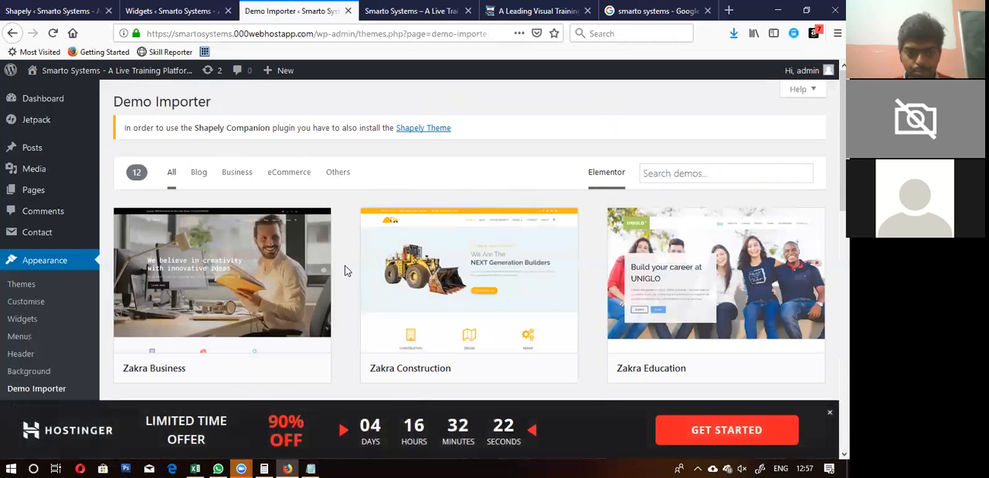
scroll(345, 269, down, 1)
mouse_move(165, 286)
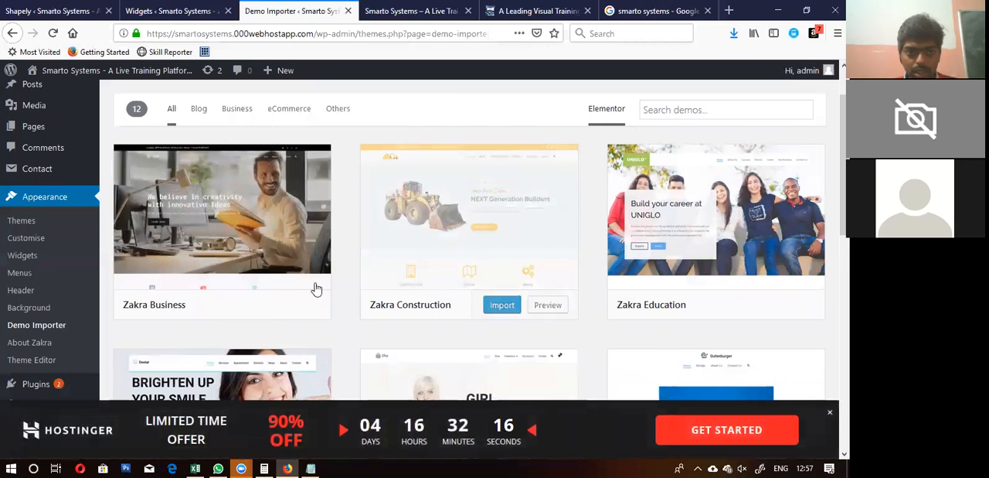
click(257, 306)
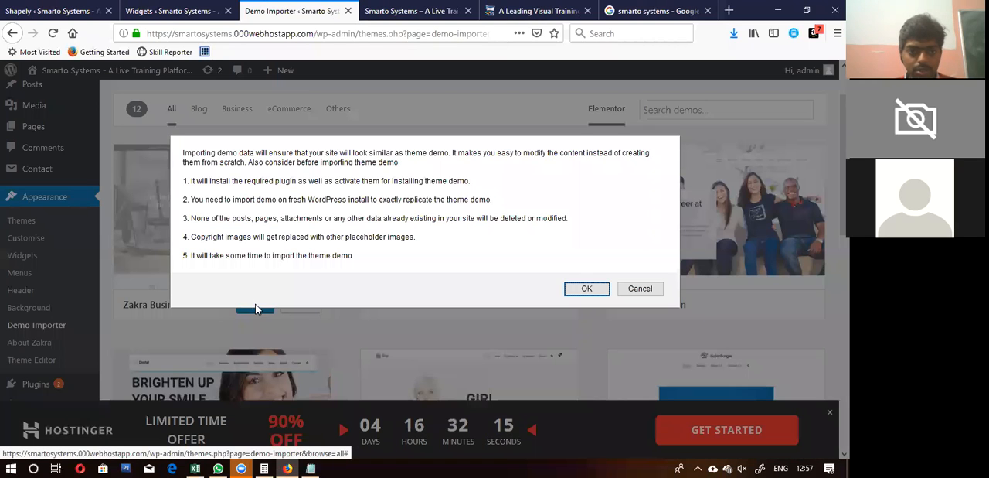
click(584, 289)
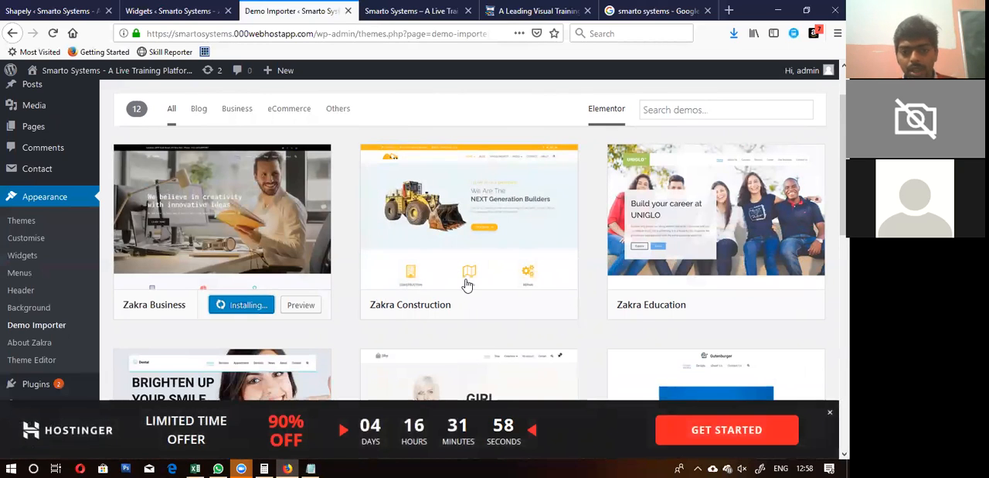
Step: Look through the available Zakra demos in the Demo Importer while the Zakra Business import runs
scroll(292, 213, up, 2)
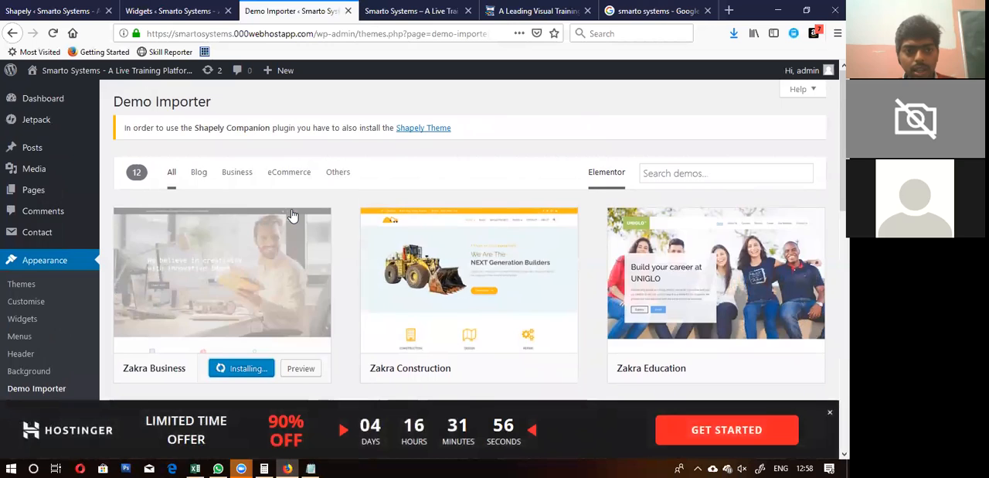
scroll(293, 215, down, 4)
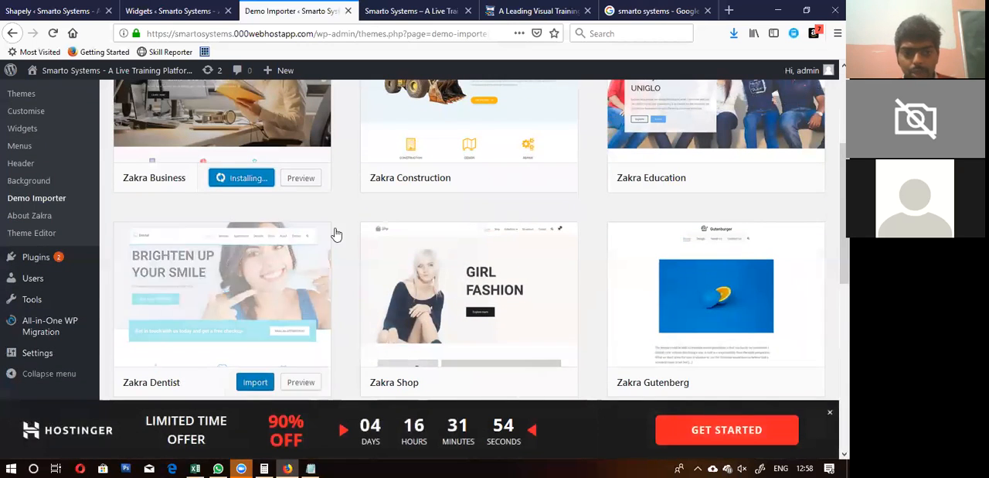
scroll(347, 218, up, 3)
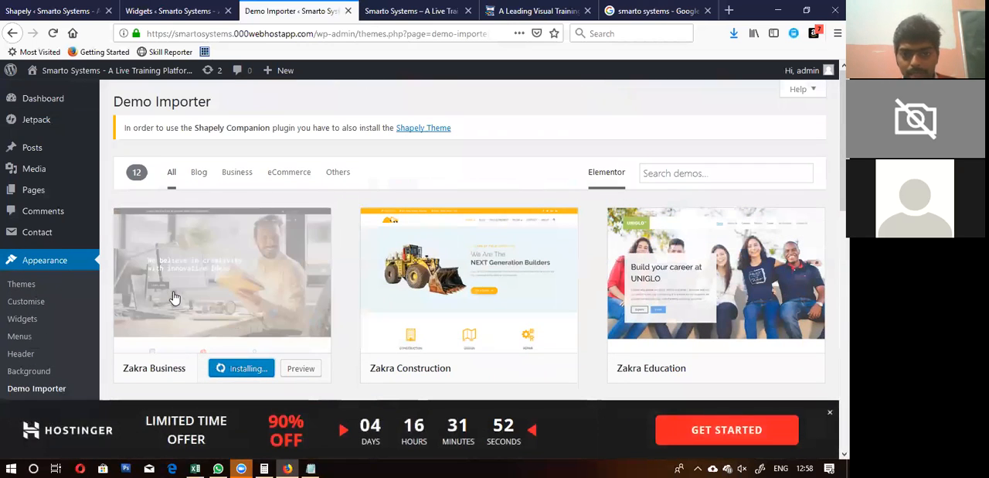
scroll(712, 287, down, 5)
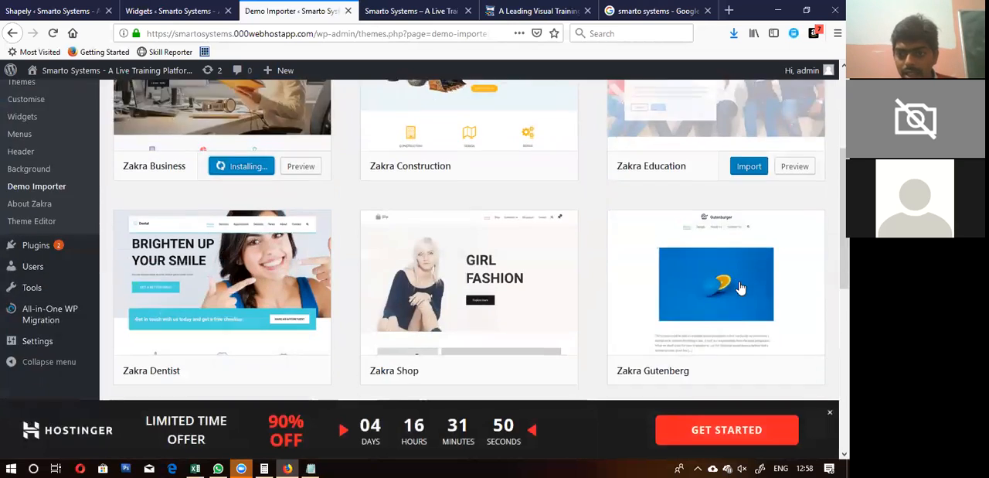
scroll(348, 274, up, 5)
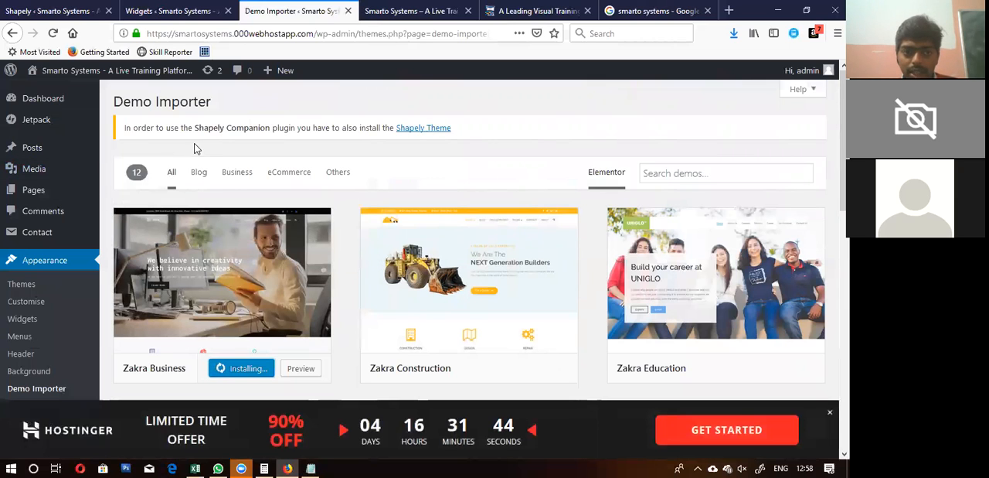
scroll(343, 226, down, 8)
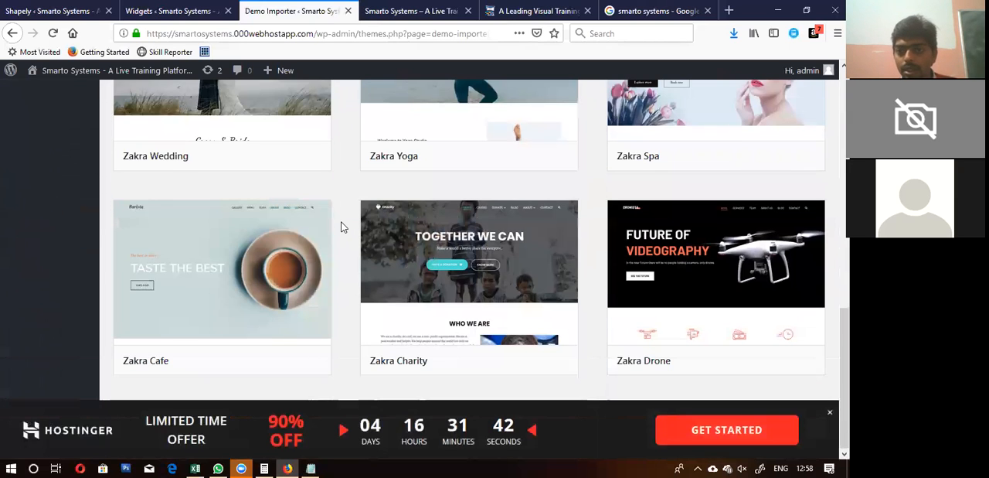
scroll(343, 226, up, 8)
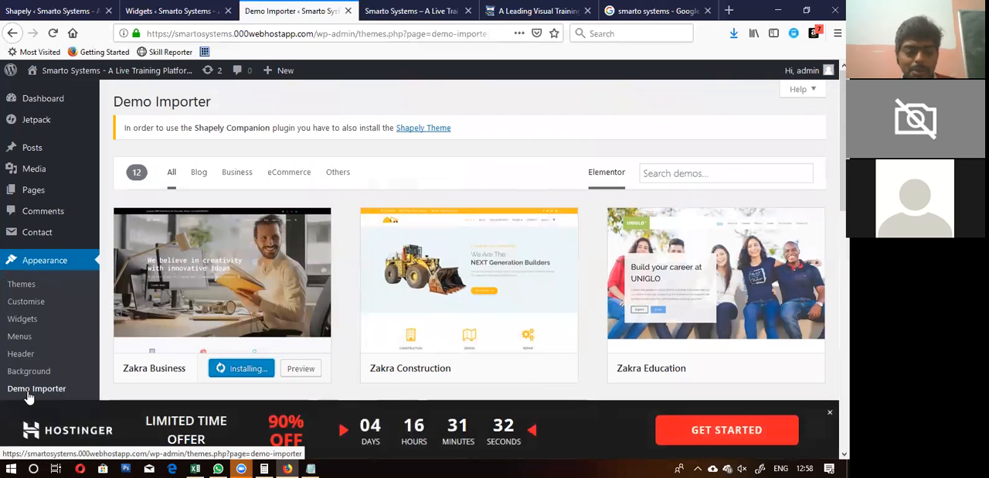
scroll(28, 397, down, 3)
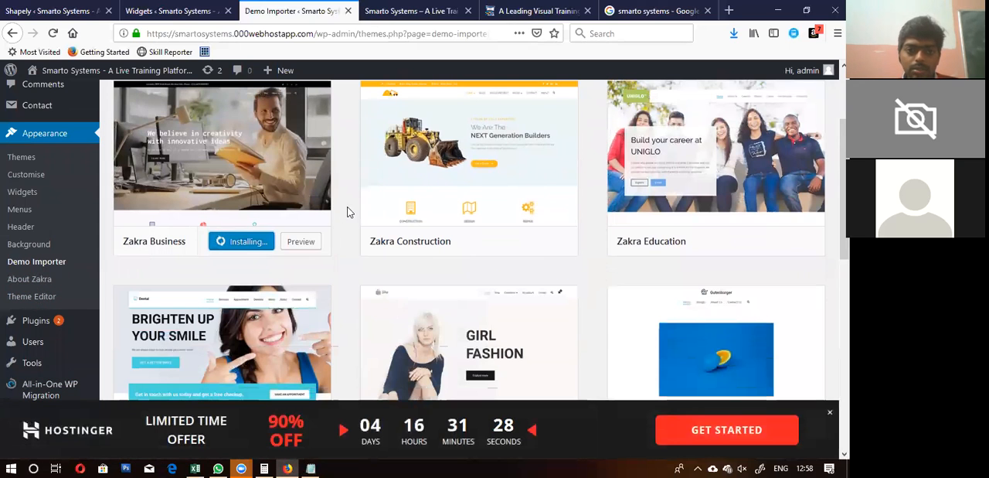
scroll(347, 212, down, 10)
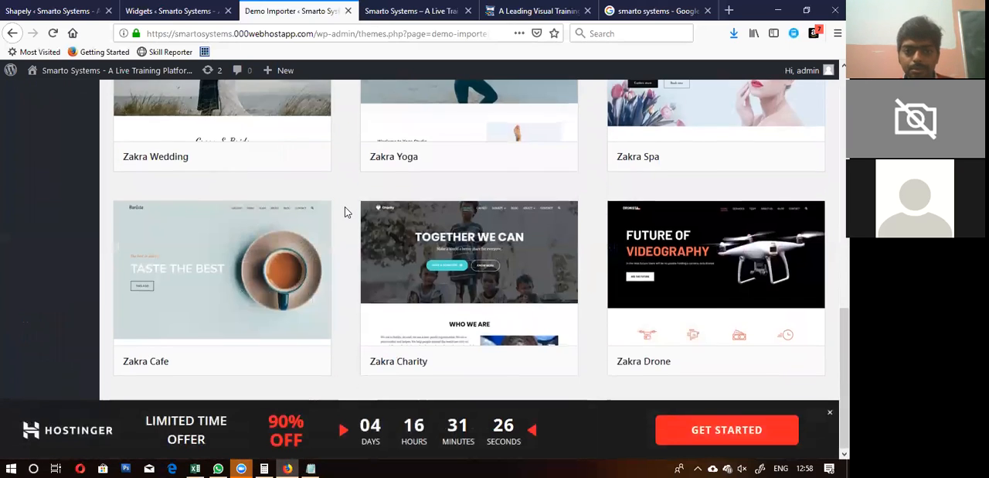
scroll(345, 207, up, 10)
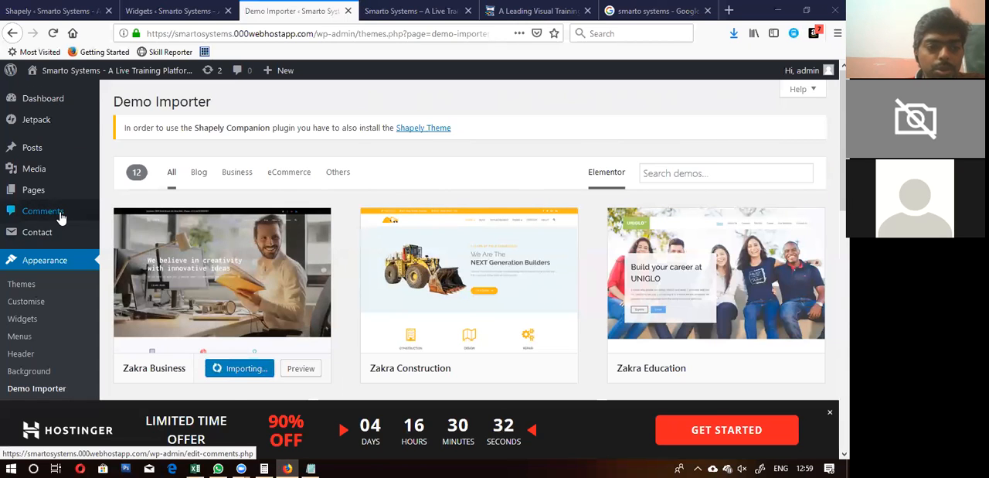
Step: Open the site's Widgets page in a new browser tab and switch to it
scroll(62, 217, down, 4)
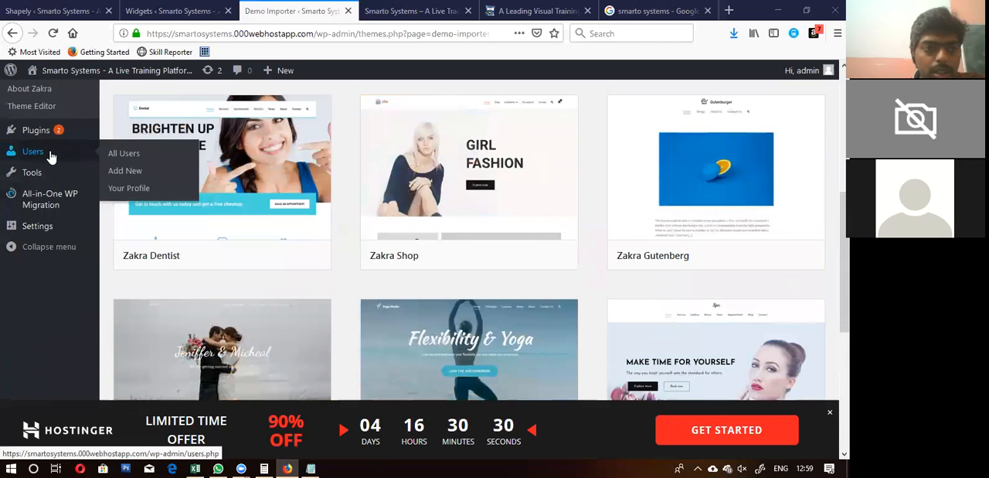
scroll(35, 193, up, 3)
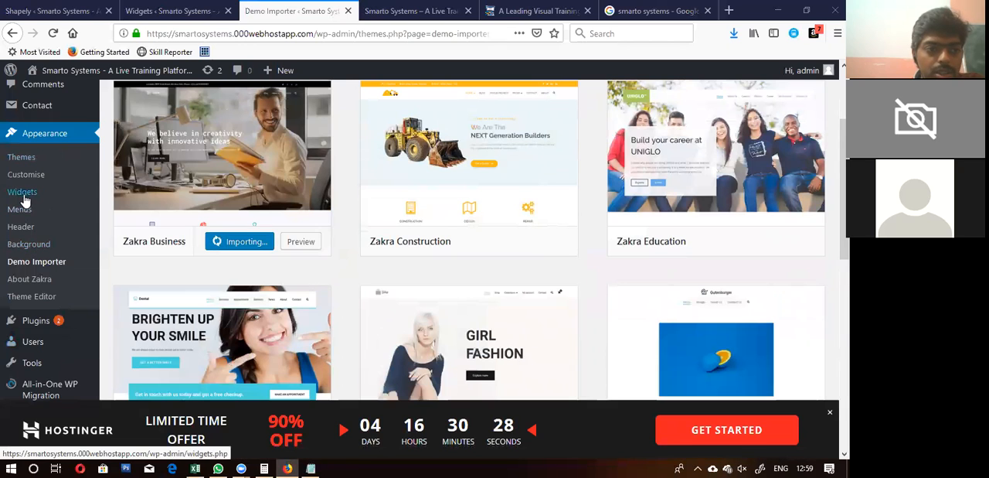
right_click(22, 192)
click(66, 204)
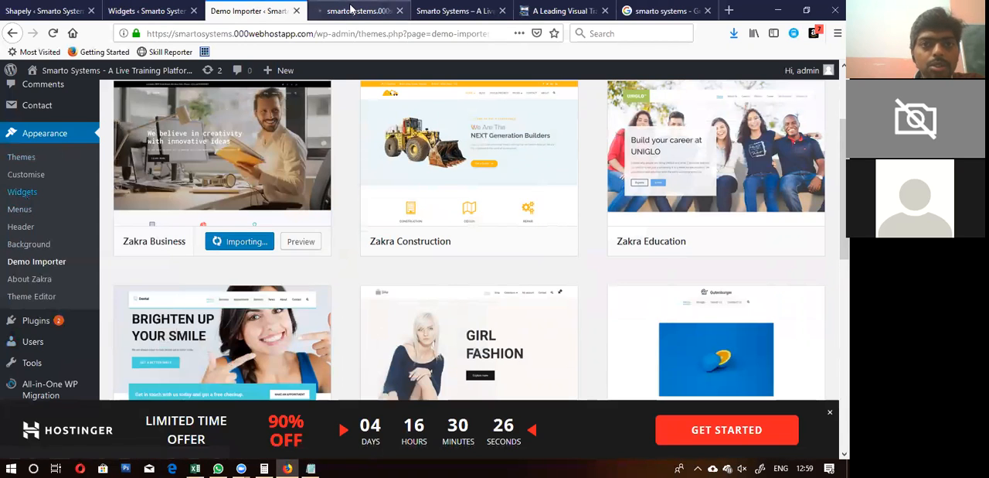
click(352, 9)
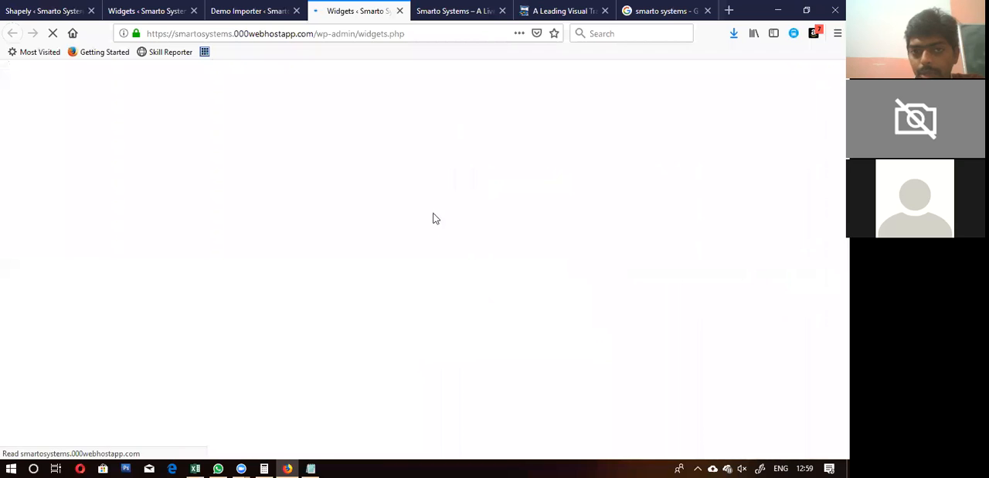
Step: Examine the available widgets and the theme's header, sidebar and footer widget areas, dismissing the Hostinger countdown offer
scroll(465, 329, down, 2)
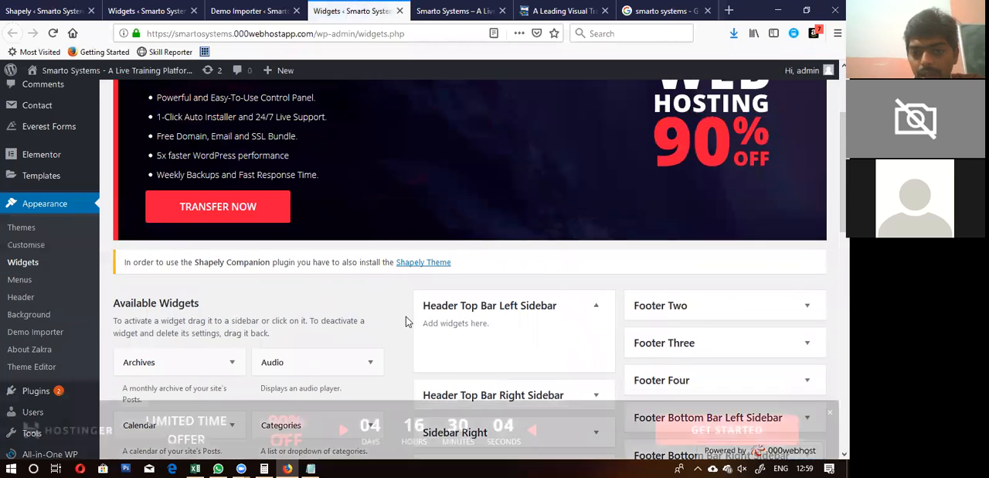
scroll(408, 320, down, 1)
scroll(407, 321, down, 3)
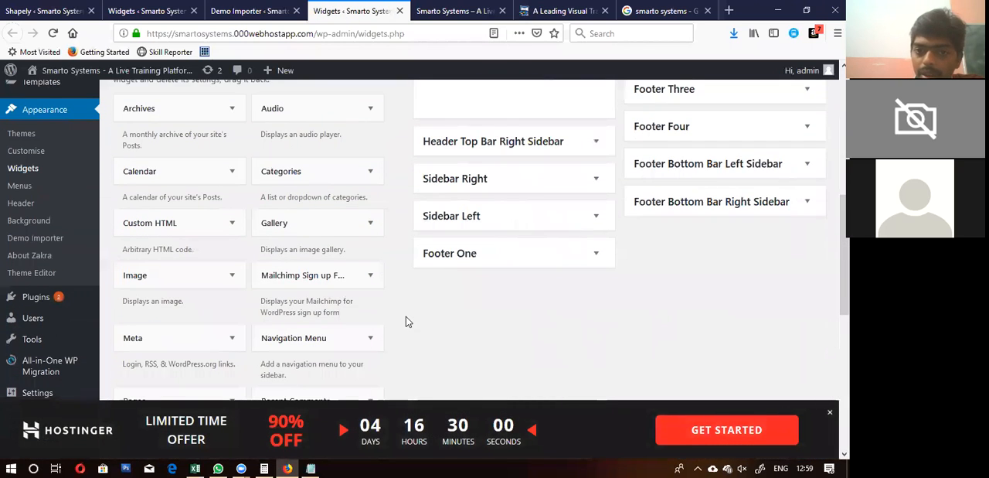
scroll(406, 316, up, 3)
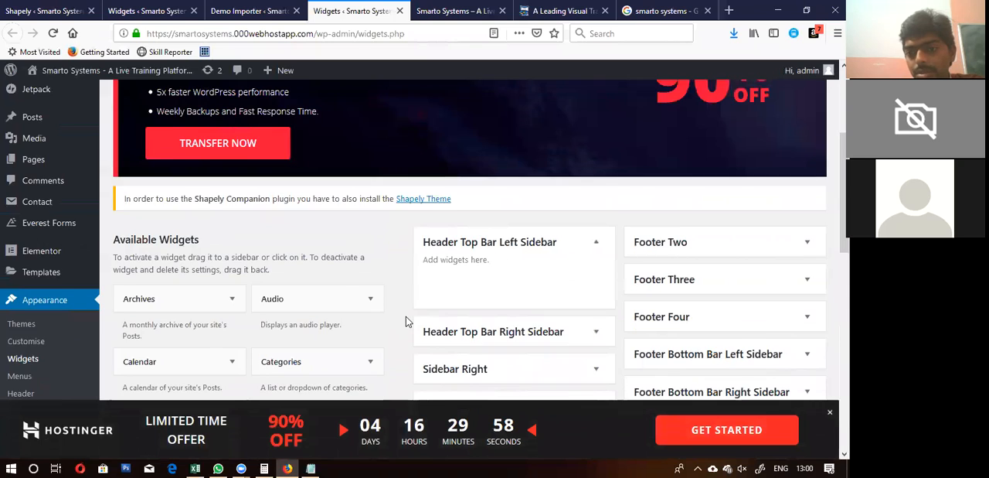
scroll(406, 316, down, 2)
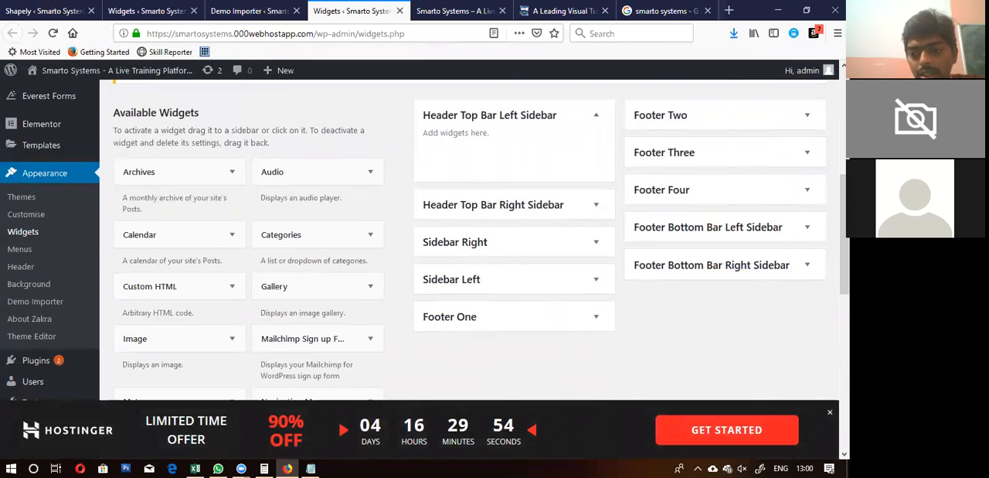
click(830, 412)
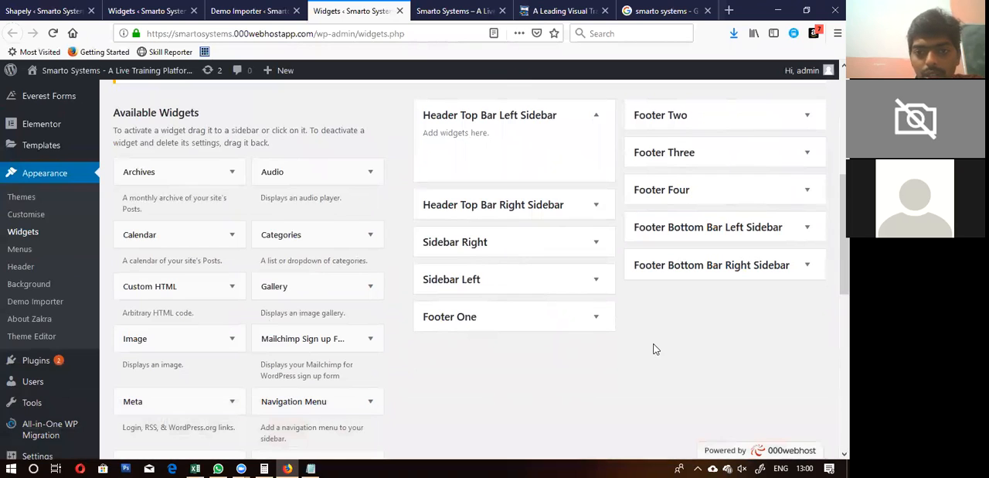
scroll(657, 349, up, 5)
Step: Return to the Demo Importer, open the suggested solution for the import failure and read its recommended PHP configuration
click(249, 10)
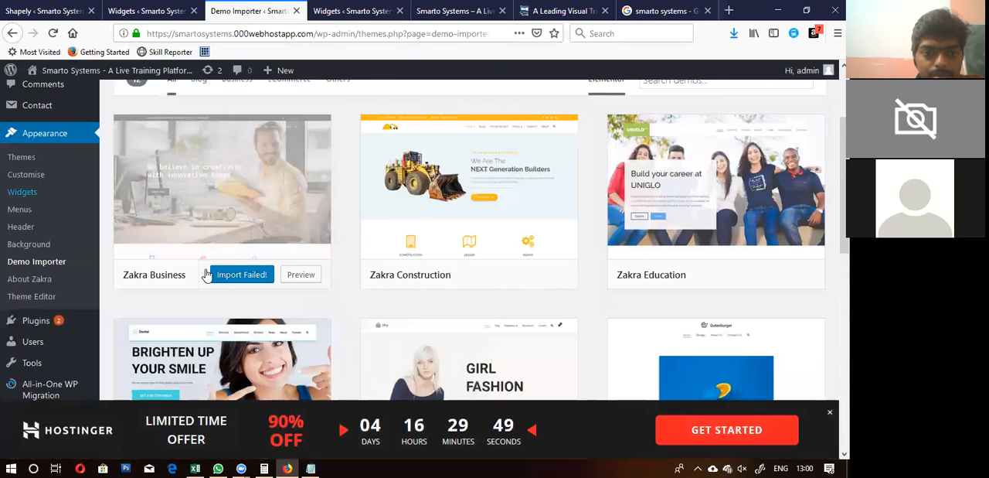
scroll(207, 274, up, 3)
scroll(207, 274, down, 1)
scroll(207, 274, up, 1)
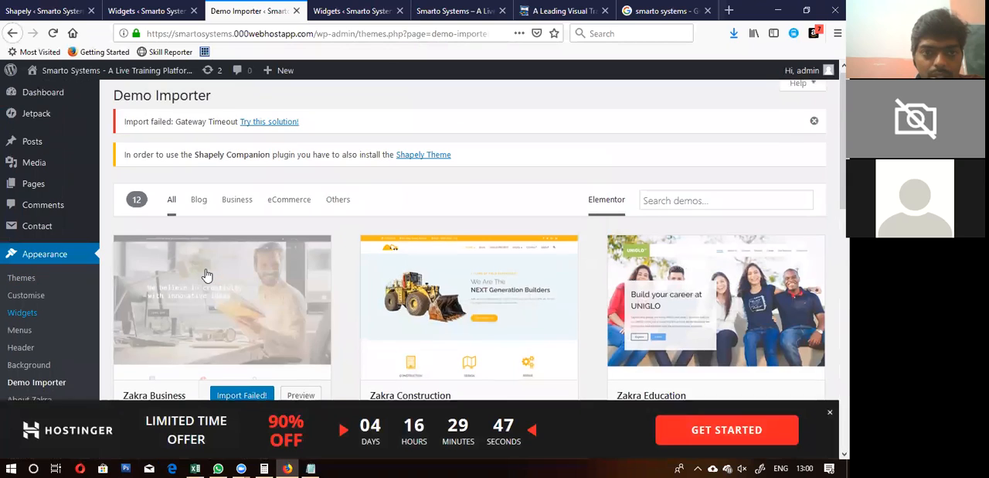
click(268, 122)
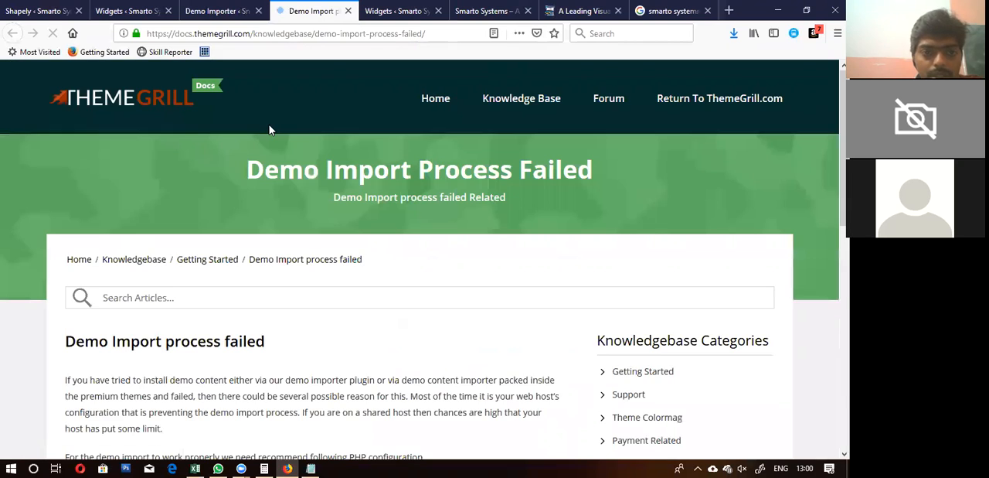
scroll(269, 125, down, 5)
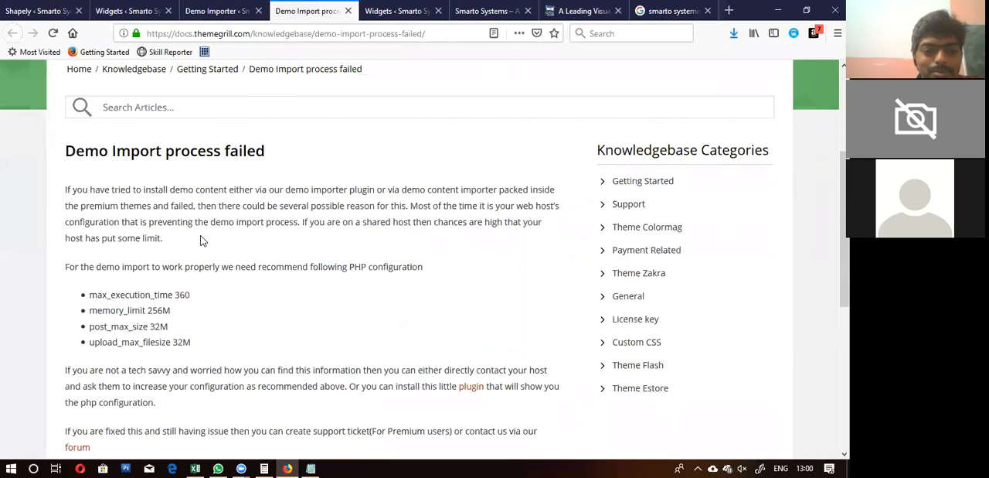
Step: Go back to the Demo Importer and retry importing the Zakra Business demo, accepting the import notice
click(221, 11)
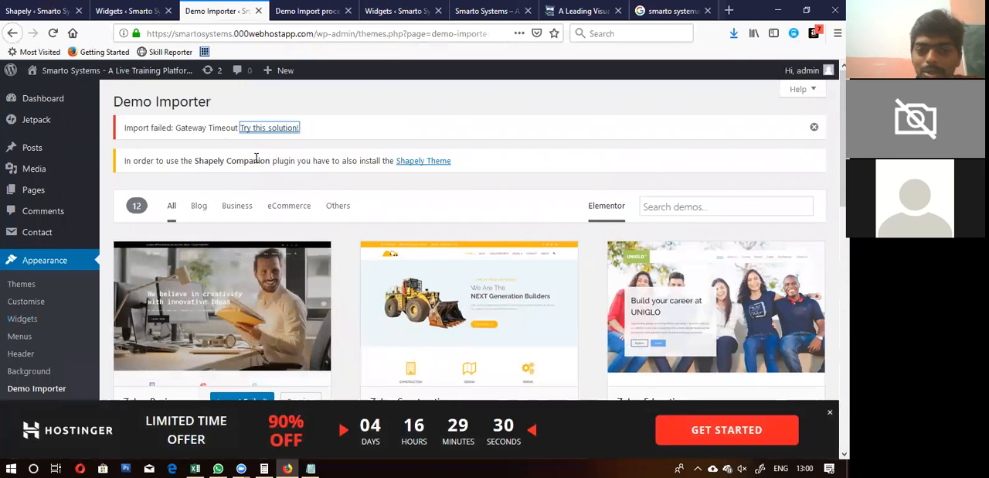
scroll(349, 274, down, 2)
scroll(349, 273, down, 5)
scroll(349, 274, up, 5)
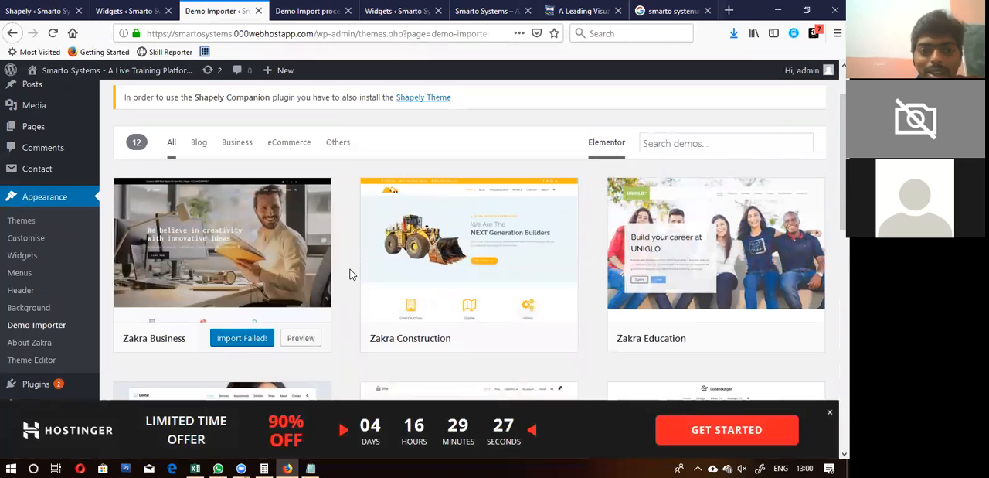
click(241, 338)
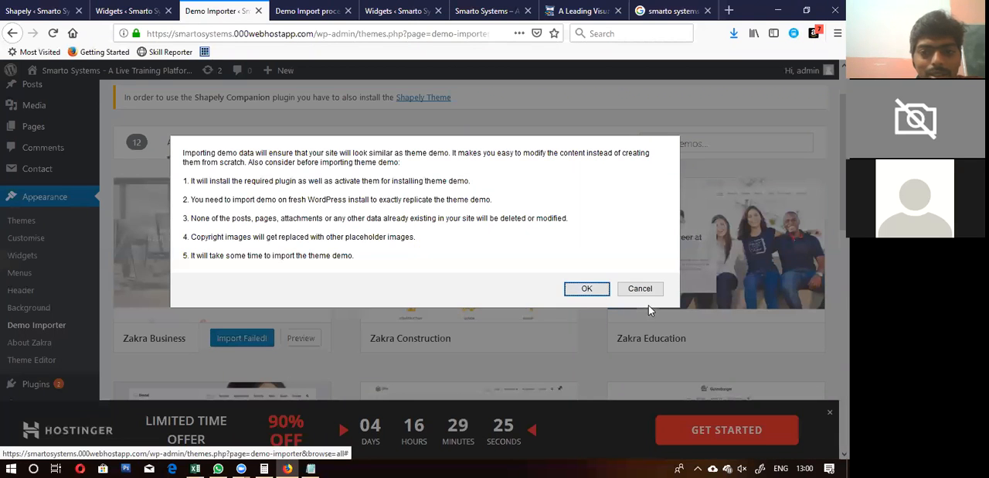
click(587, 288)
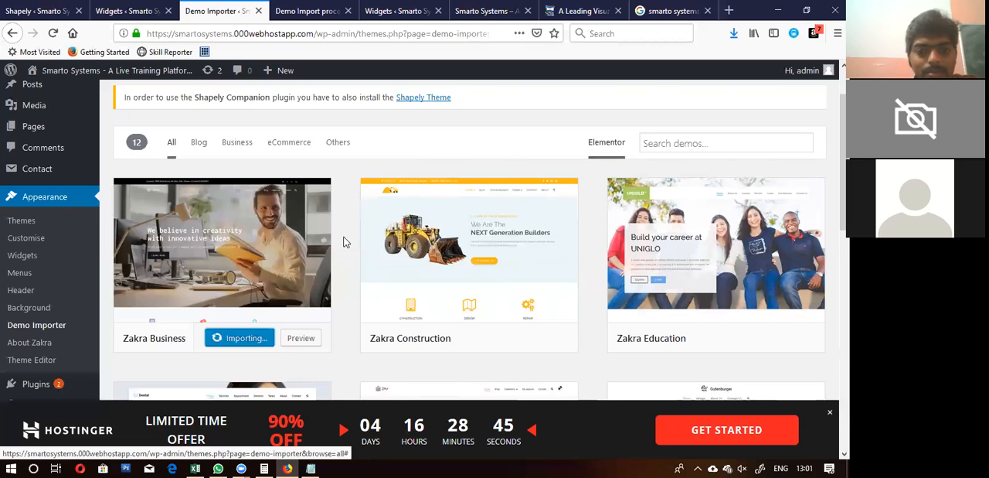
Step: Close the ThemeGrill troubleshooting article, check the import's progress in the Demo Importer and return to the Widgets page
click(317, 7)
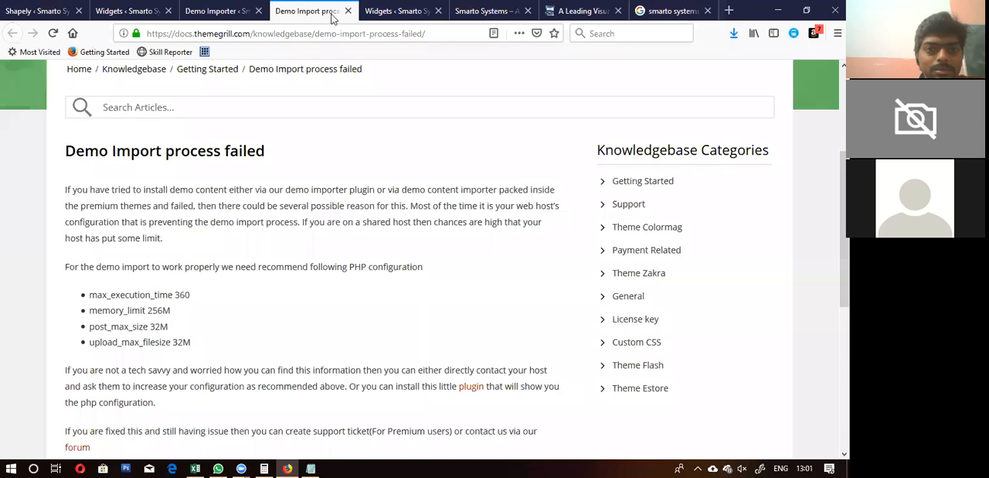
click(348, 10)
scroll(428, 271, down, 5)
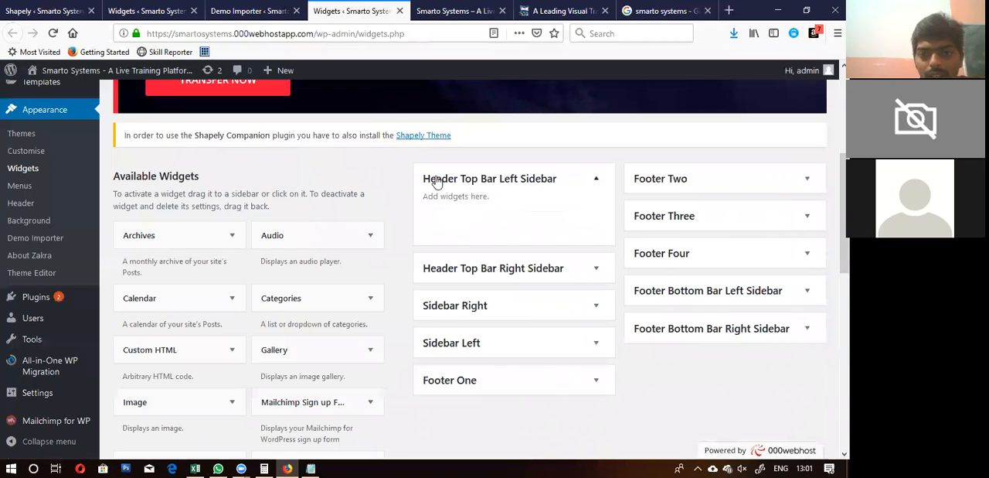
click(212, 9)
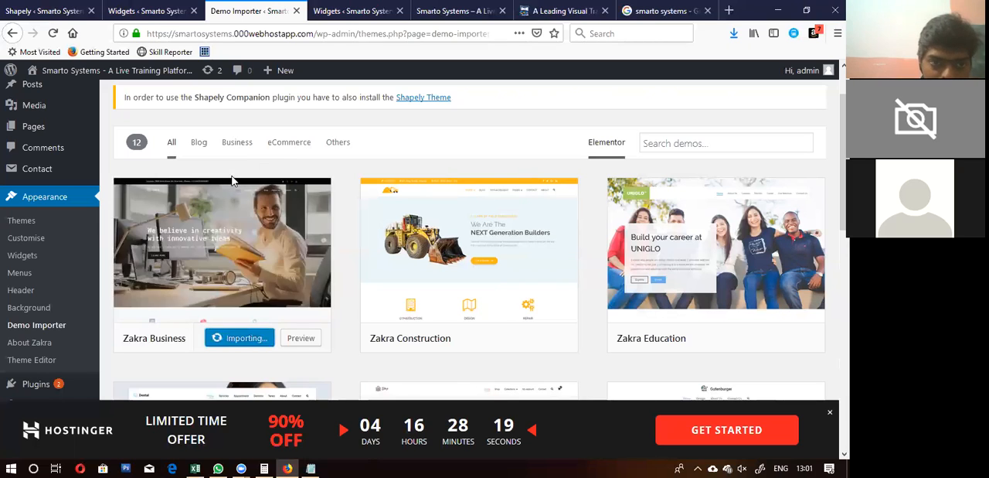
click(352, 11)
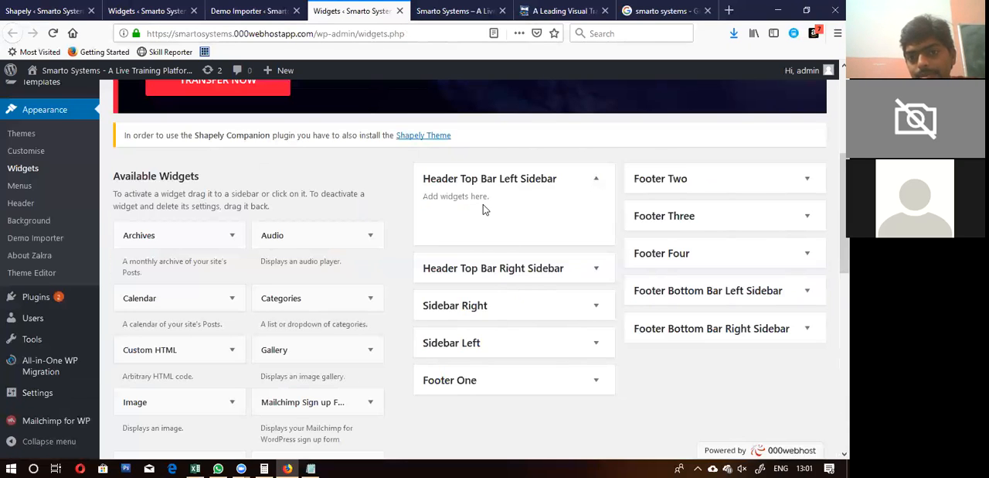
Step: Expand the Header Top Bar Right Sidebar area and preview the Zakra Business demo, comparing its top bar with the header widget areas
click(498, 268)
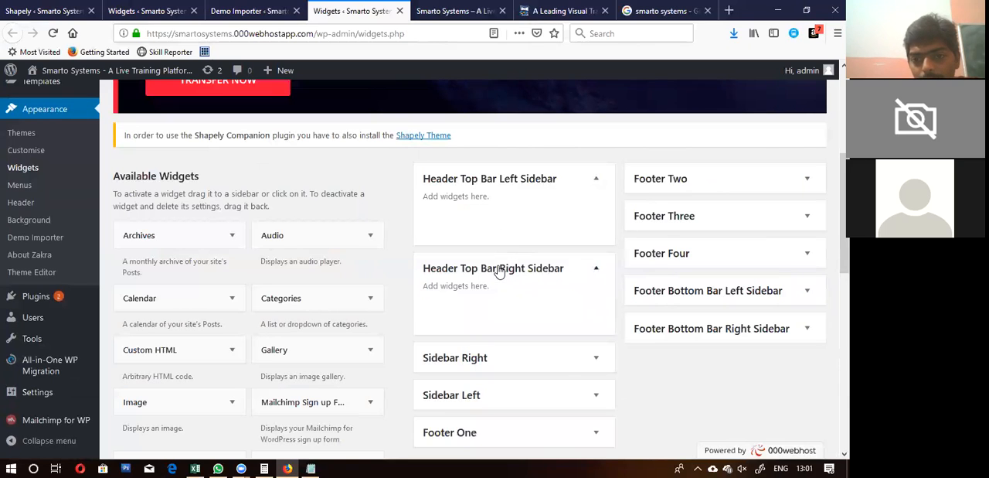
click(249, 10)
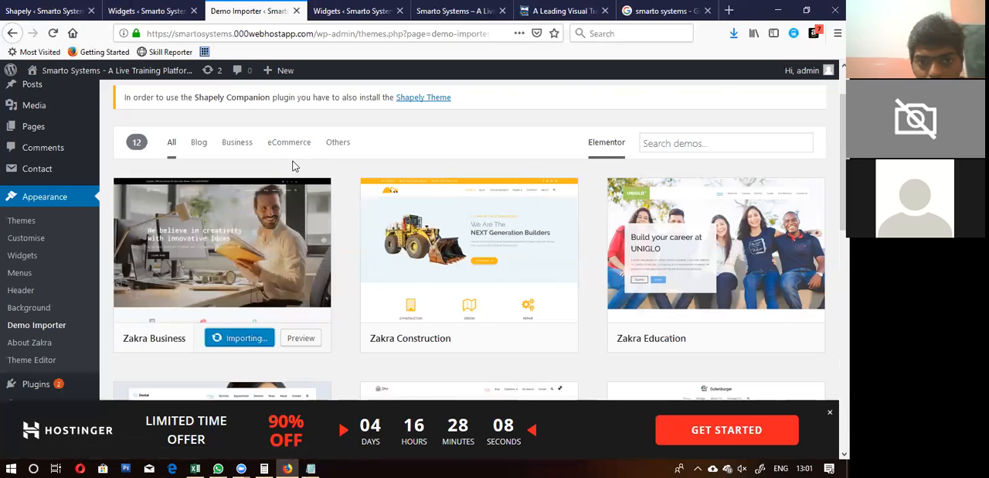
click(300, 339)
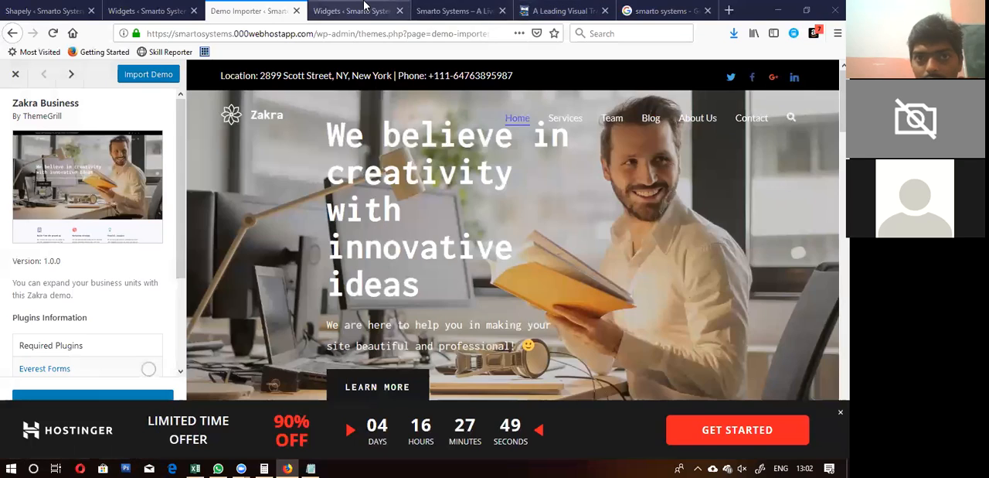
click(366, 8)
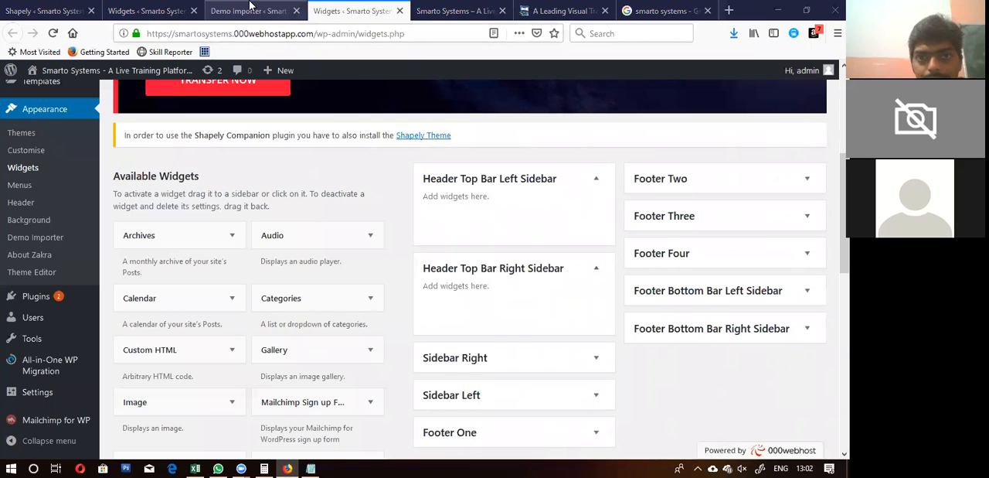
click(250, 8)
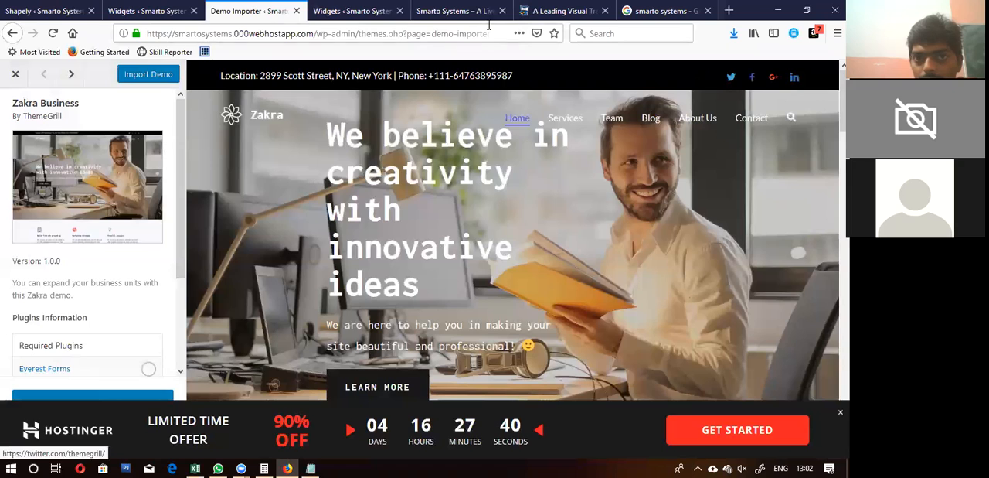
click(357, 10)
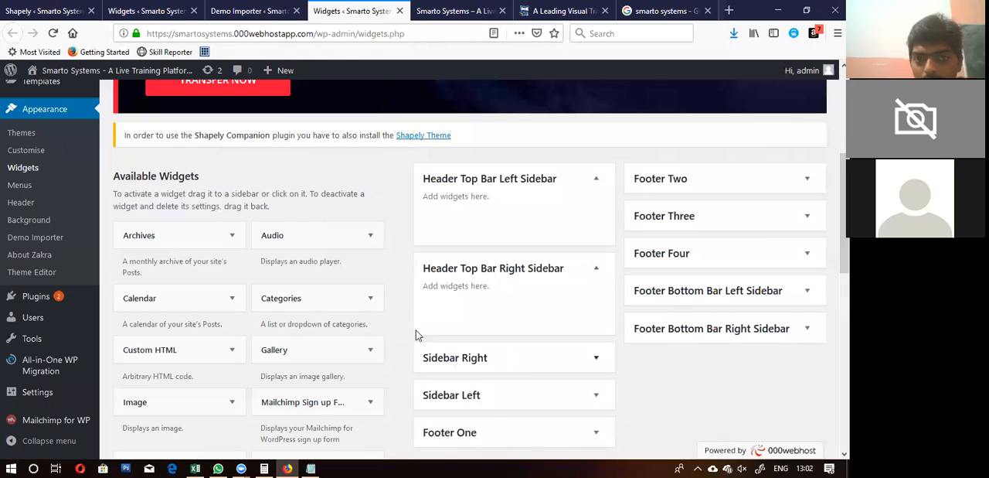
click(251, 10)
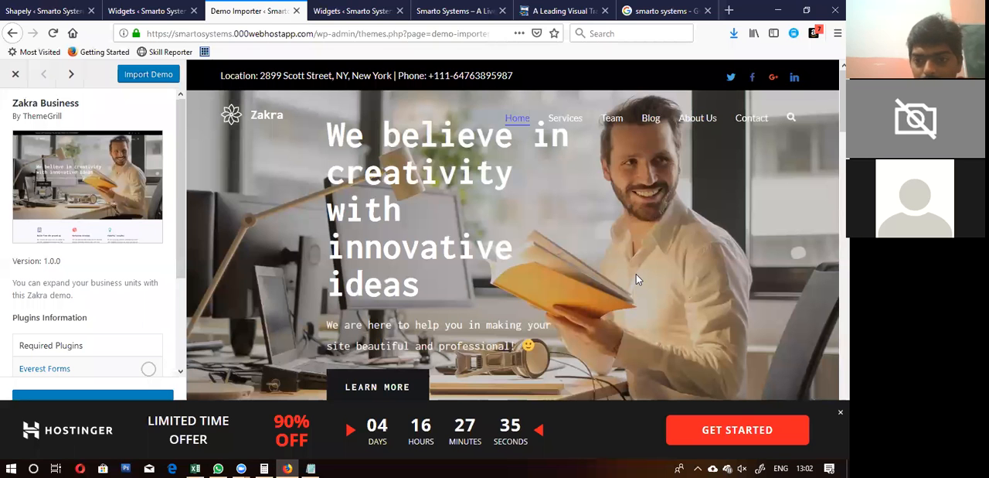
Step: Examine the home page sections of the Zakra Business demo preview and open its Services page
scroll(636, 279, down, 5)
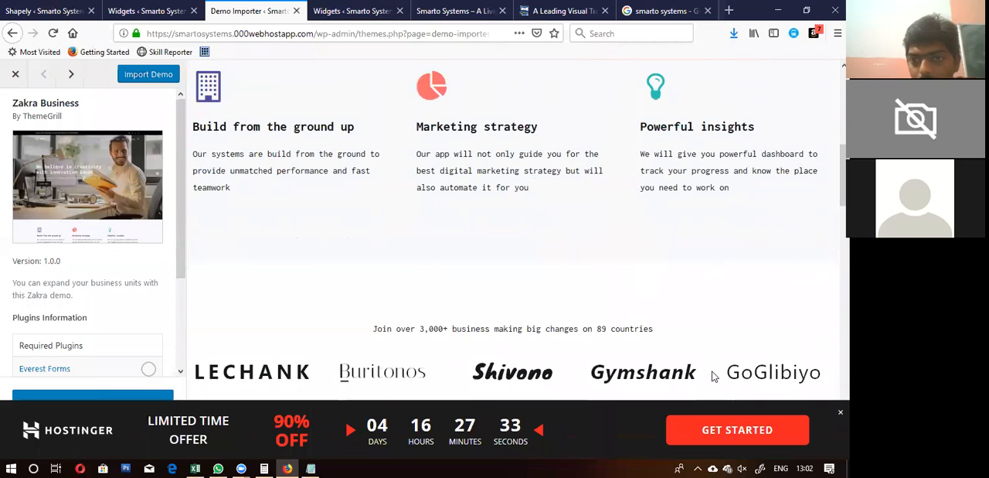
scroll(669, 223, down, 10)
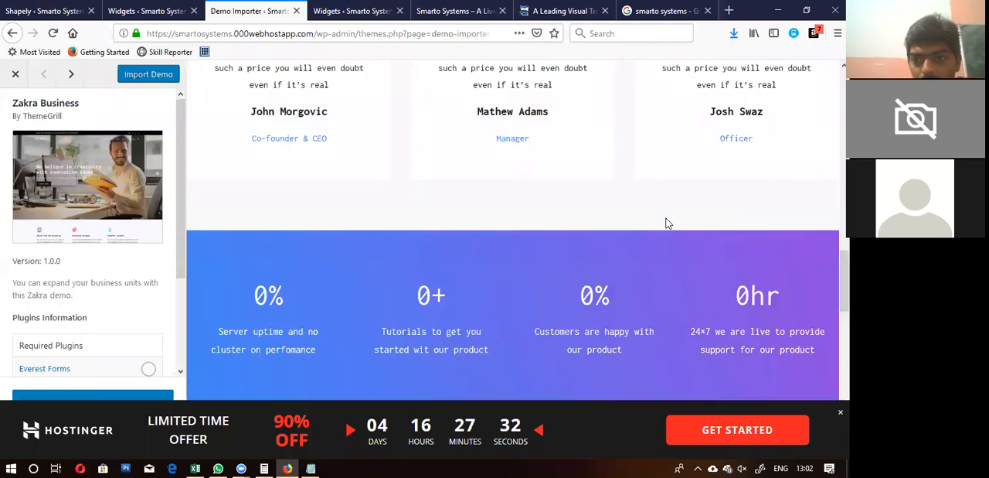
scroll(667, 223, up, 15)
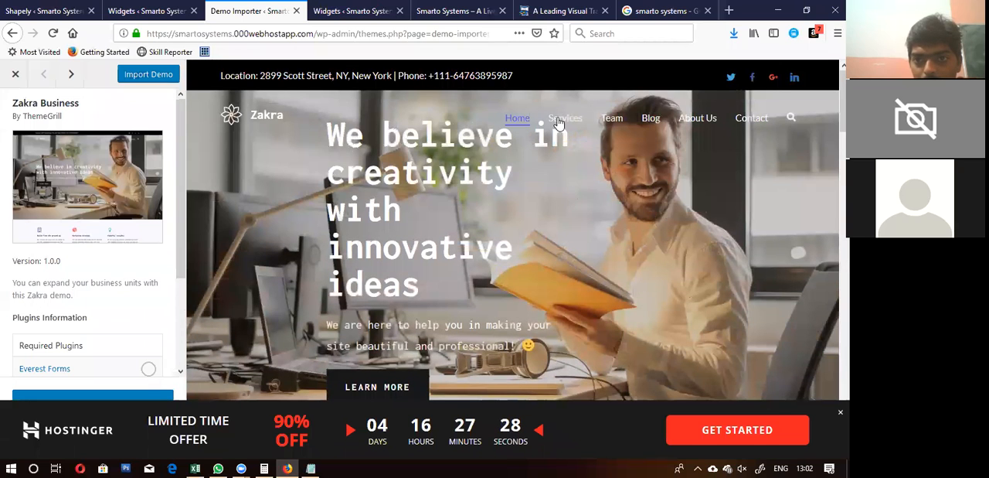
click(563, 121)
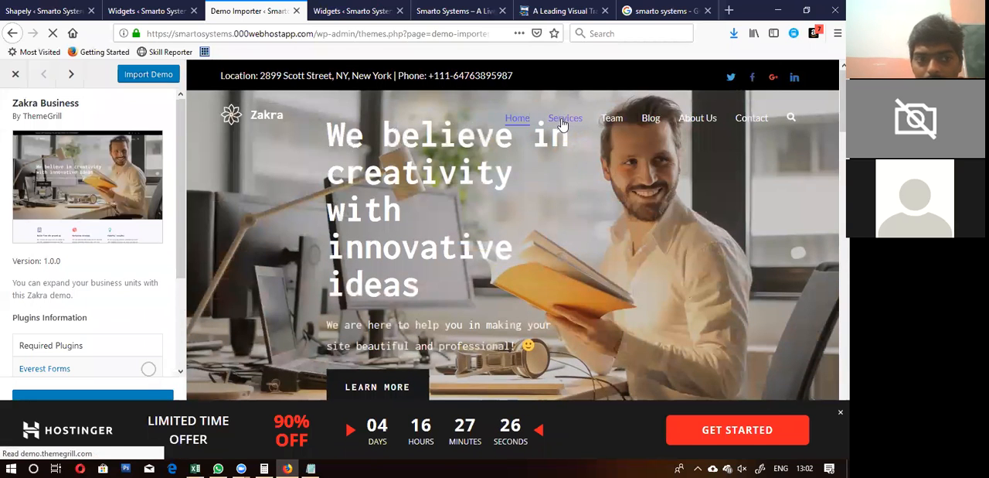
scroll(607, 298, down, 10)
scroll(607, 296, up, 10)
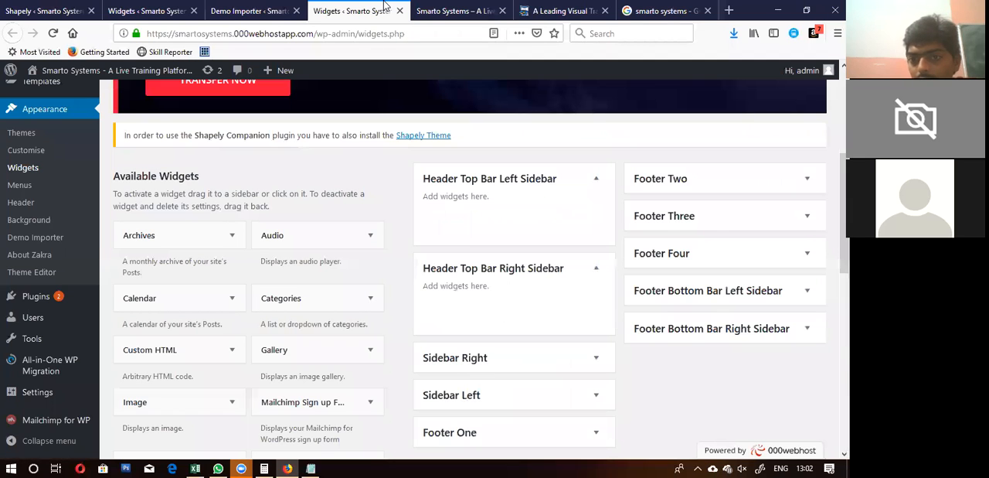
Step: Compare the footer columns in the Zakra Business preview with the footer areas on the Widgets page
click(388, 12)
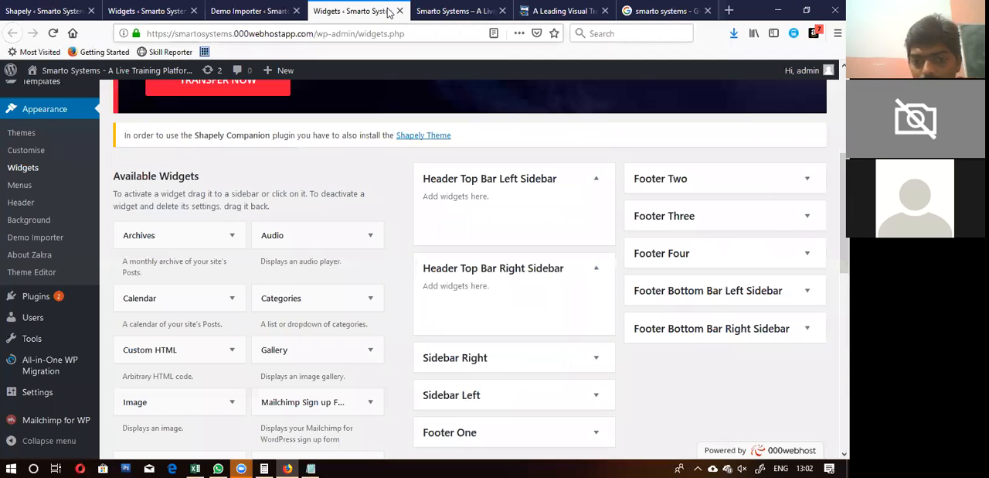
scroll(435, 309, down, 3)
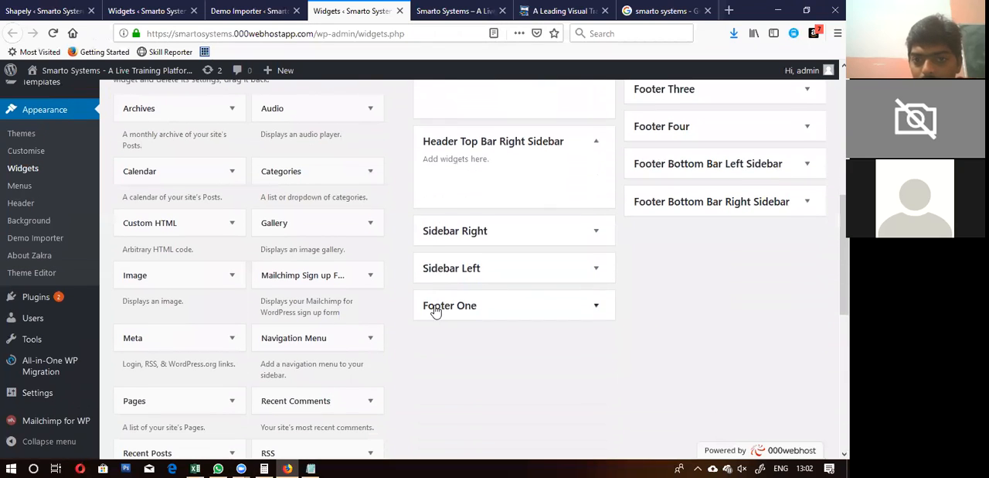
click(257, 10)
scroll(402, 287, down, 8)
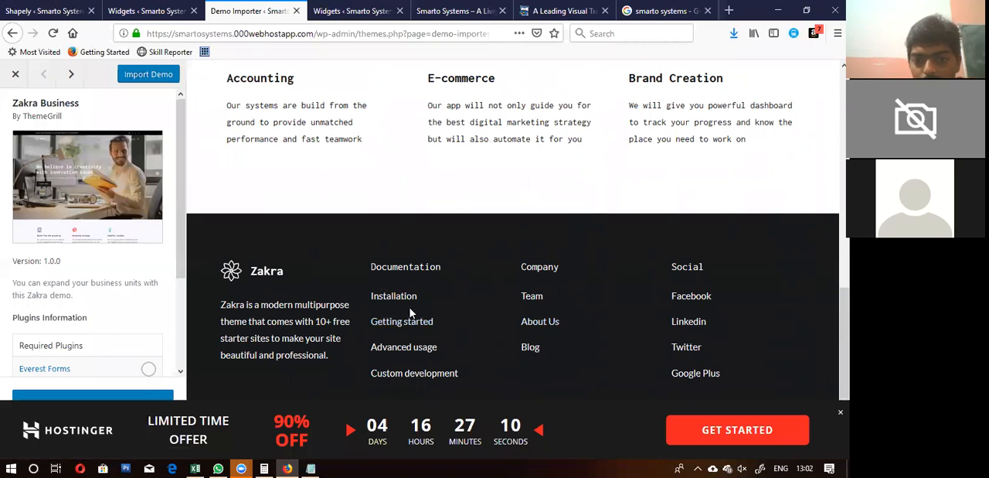
click(355, 10)
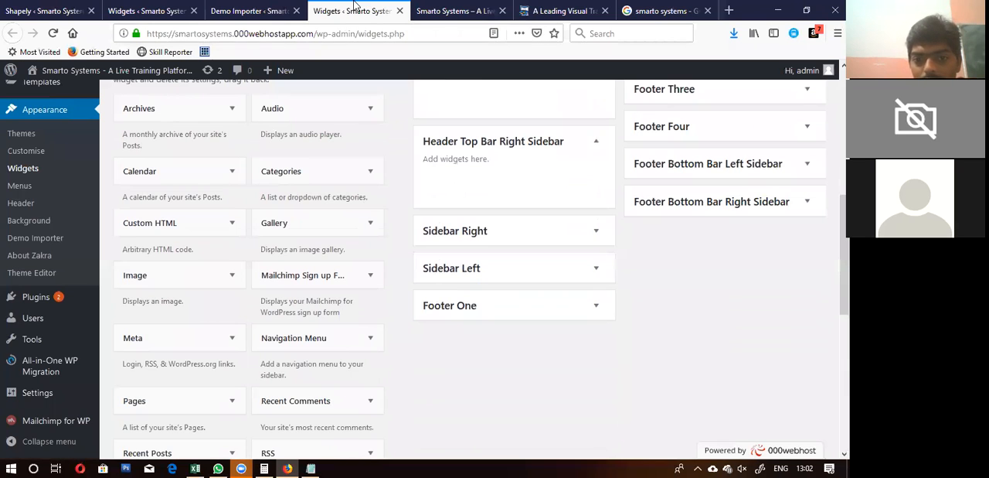
Step: Expand the Footer One, Footer Two, Footer Three and Footer Four widget areas
click(528, 315)
scroll(705, 317, up, 3)
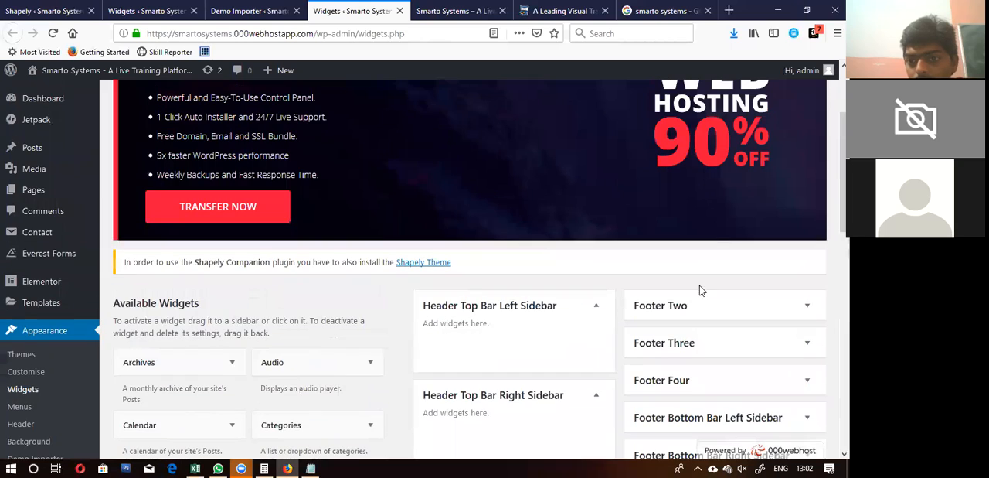
click(688, 313)
scroll(688, 316, down, 3)
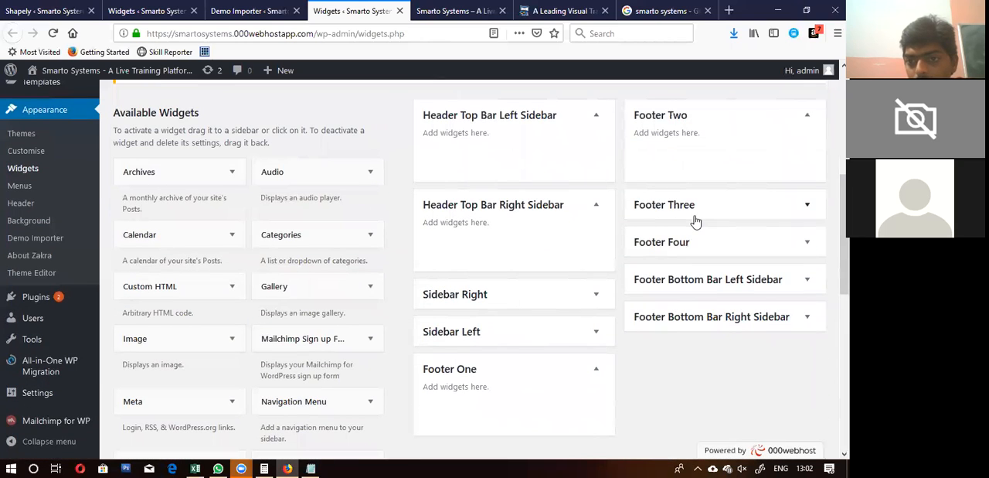
click(691, 217)
click(692, 302)
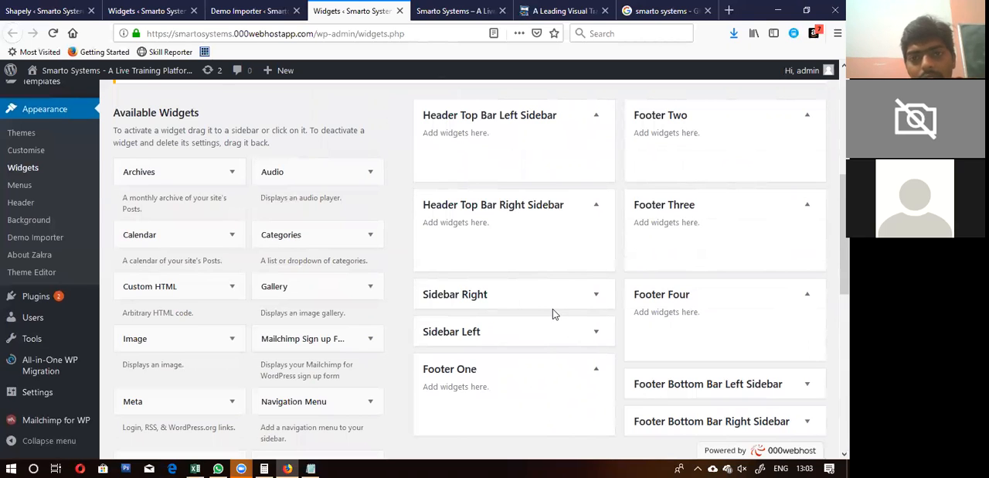
Step: Check the demo preview's footer again and expand the Footer Bottom Bar Left Sidebar and Footer Bottom Bar Right Sidebar areas
click(146, 11)
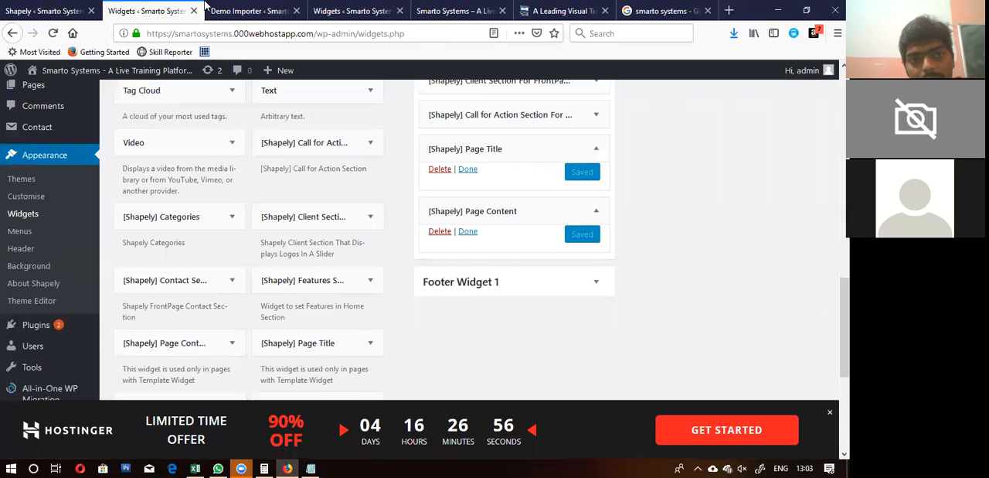
click(236, 9)
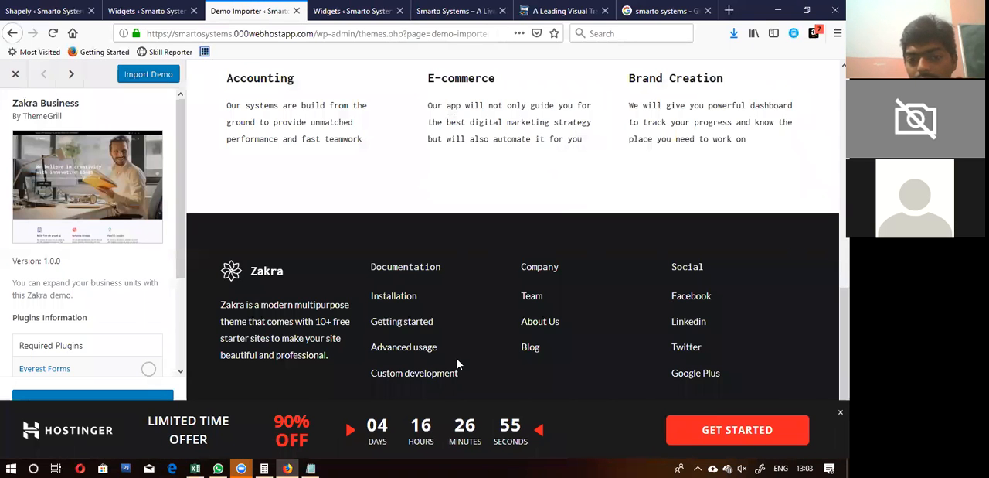
click(331, 10)
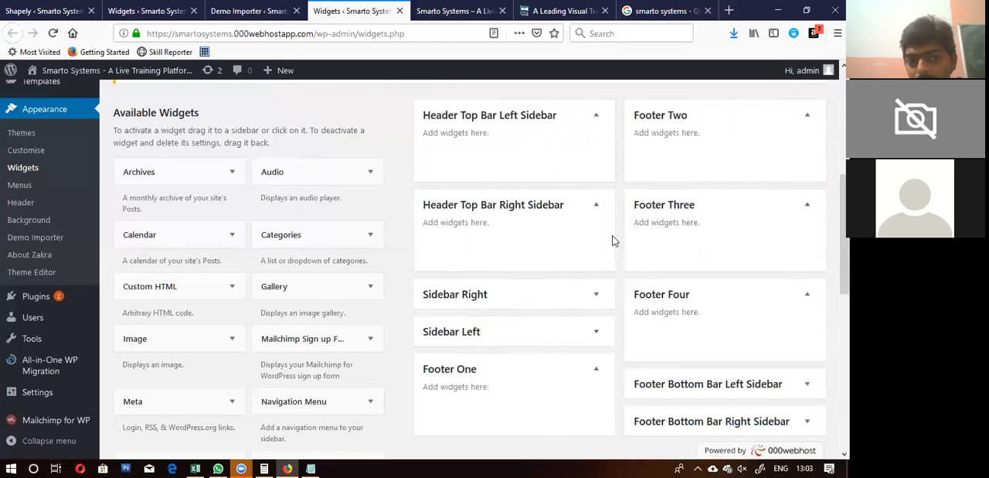
scroll(575, 302, down, 3)
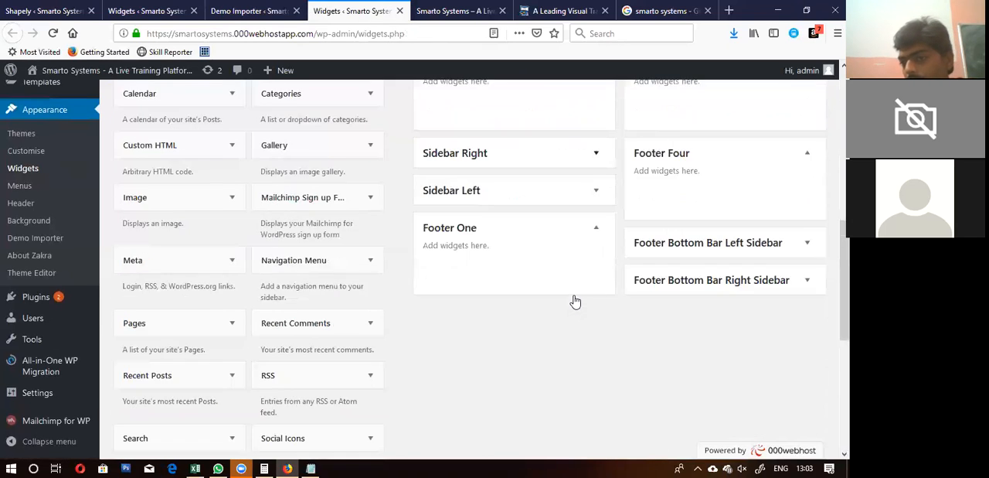
click(728, 203)
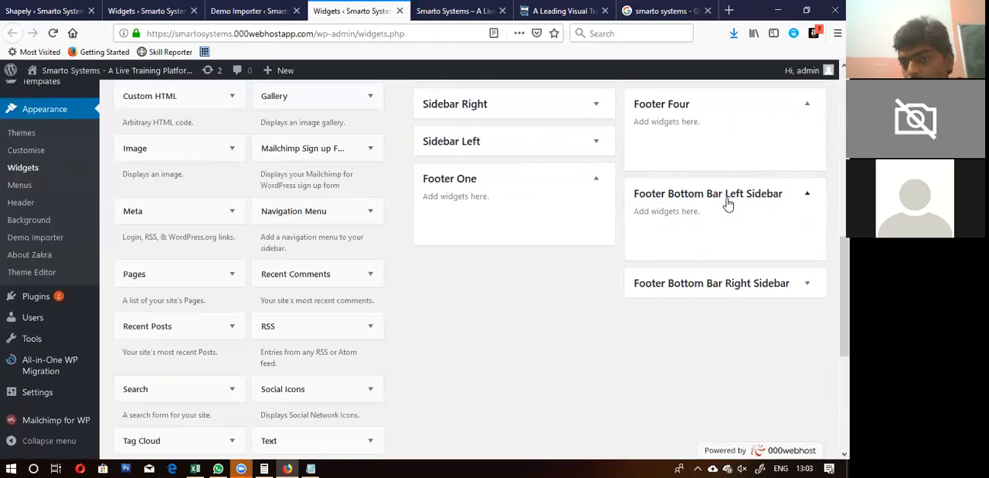
click(714, 283)
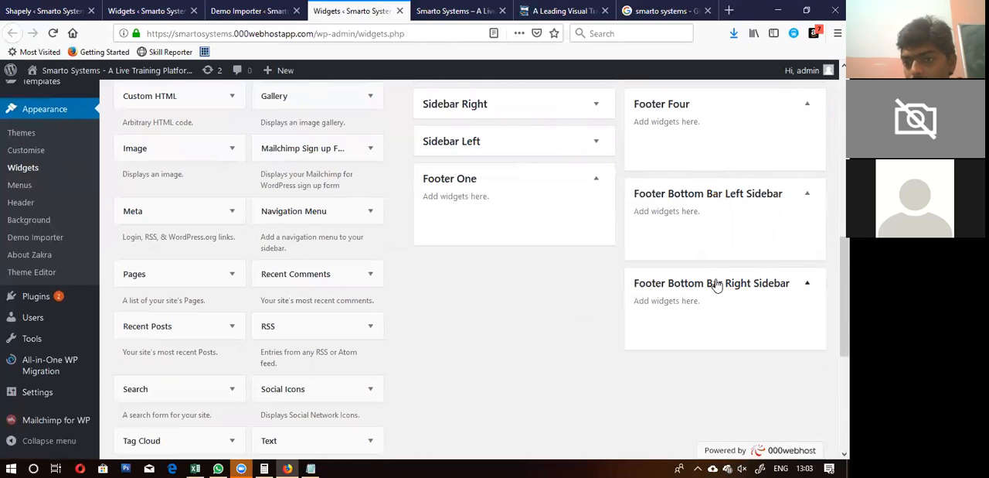
Step: Compare the demo's copyright bar with the footer bottom bar areas and review the available widgets
click(266, 10)
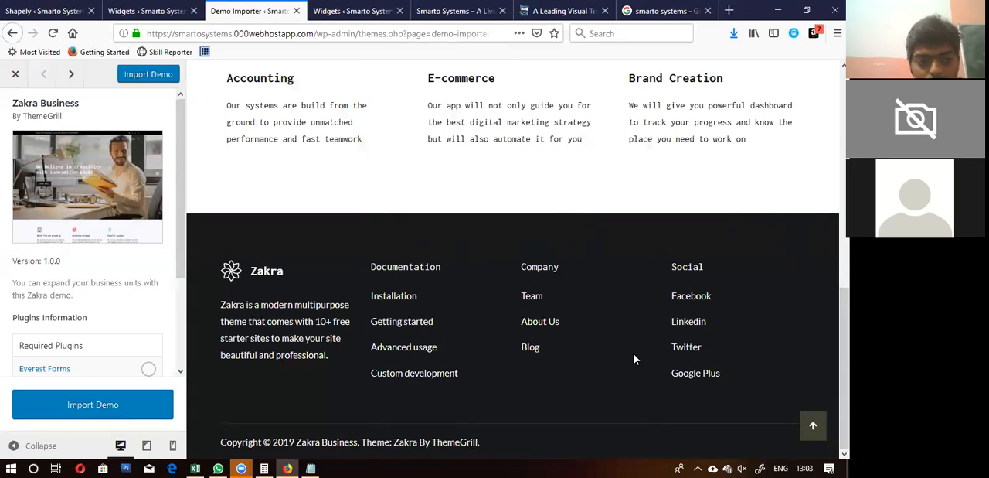
click(357, 11)
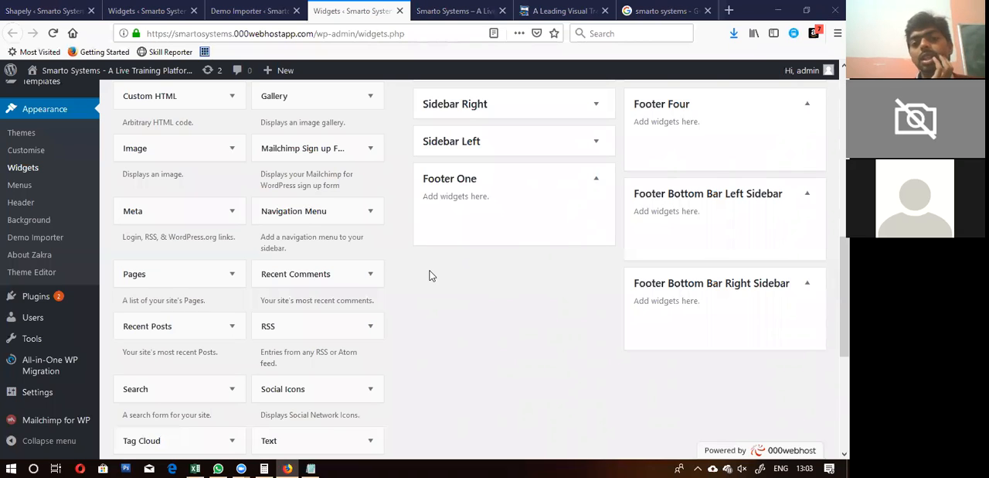
scroll(414, 320, down, 2)
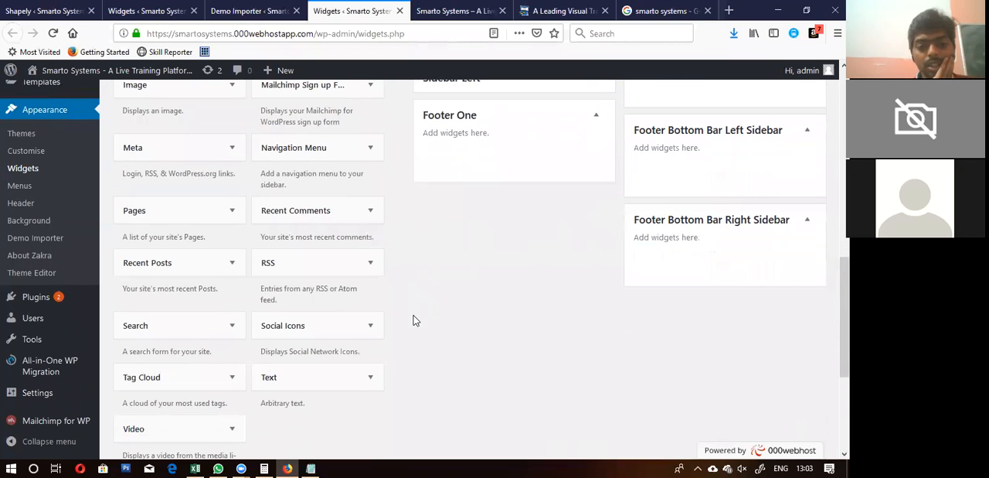
scroll(414, 320, down, 3)
scroll(414, 320, up, 6)
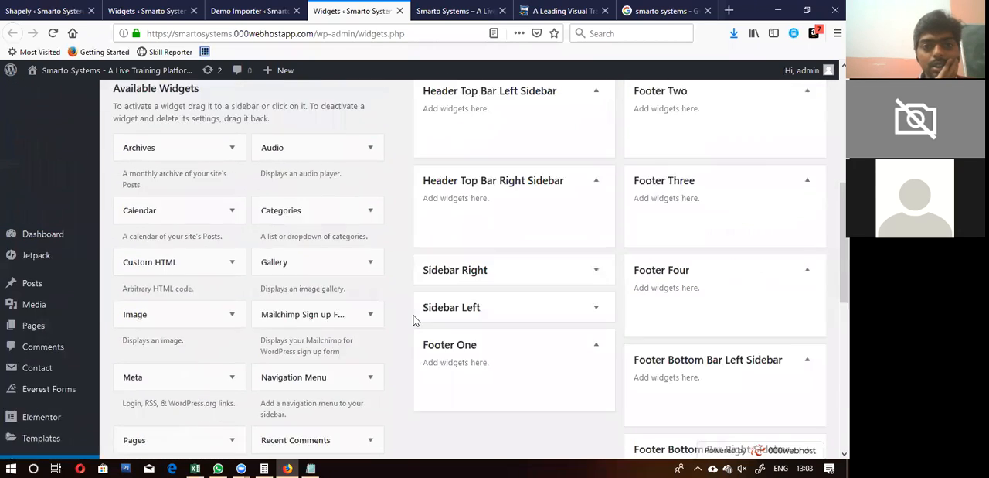
scroll(414, 320, up, 5)
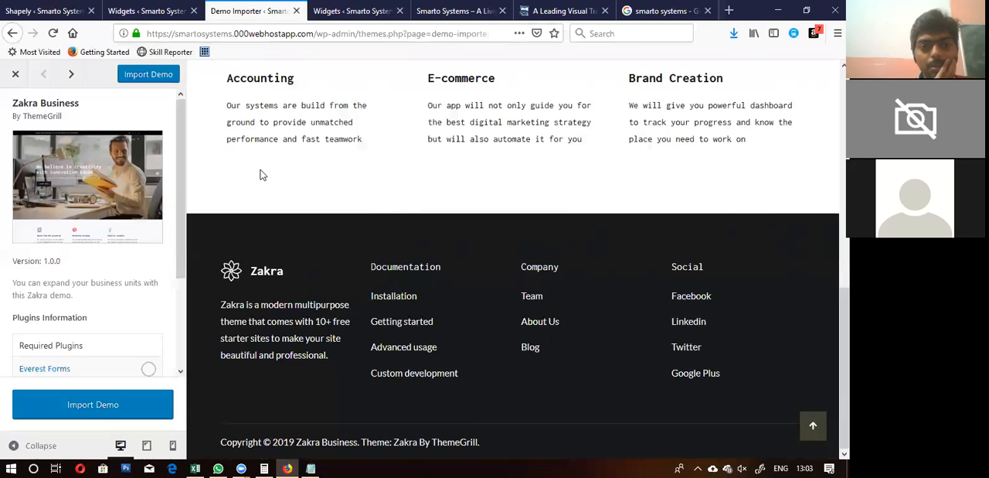
Step: Close the browser tab with the Shapely theme's welcome page
click(147, 9)
click(38, 9)
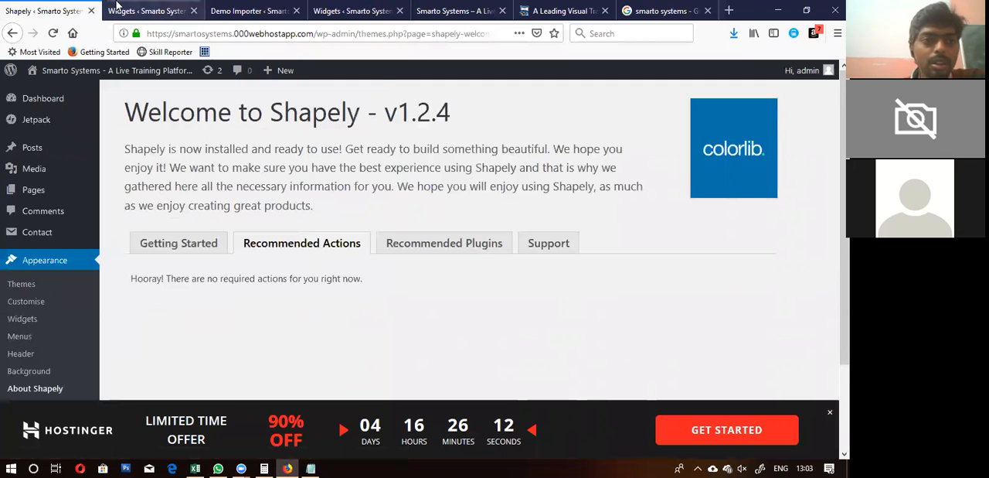
click(91, 11)
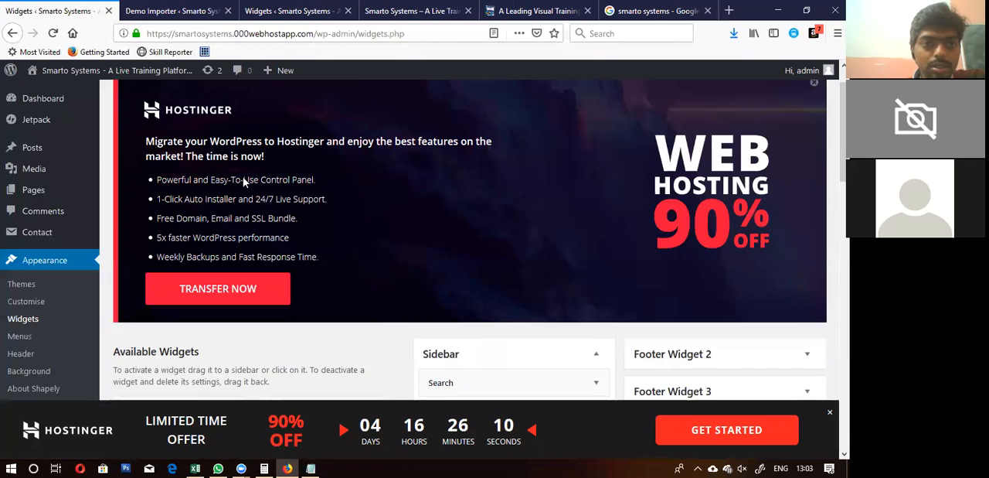
Step: Close the Zakra Business preview, check the demo's import status in the Demo Importer and return to the Zakra Widgets page
click(172, 9)
scroll(275, 190, up, 7)
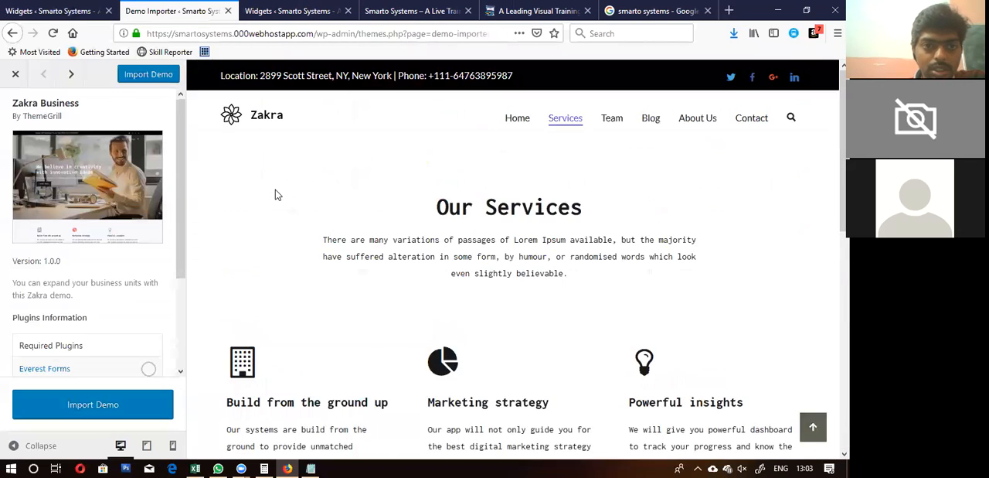
click(21, 79)
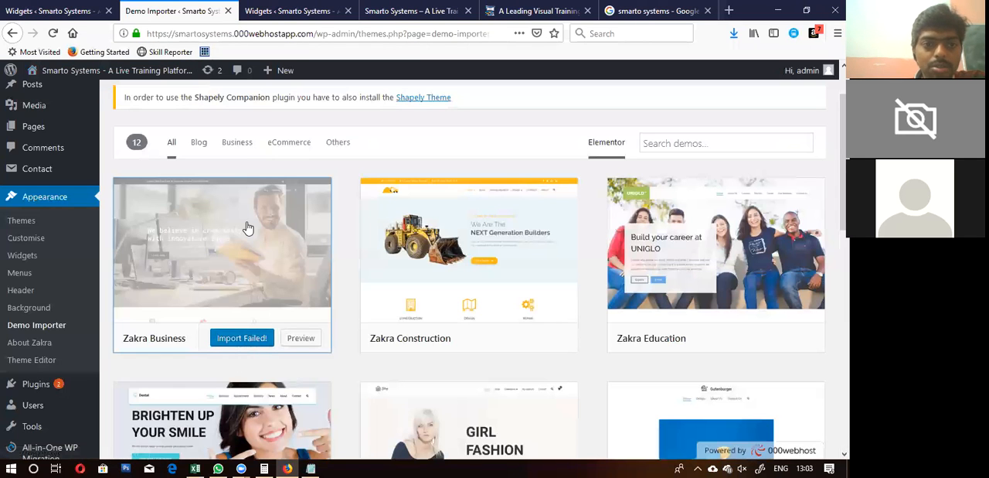
click(290, 11)
mouse_move(48, 70)
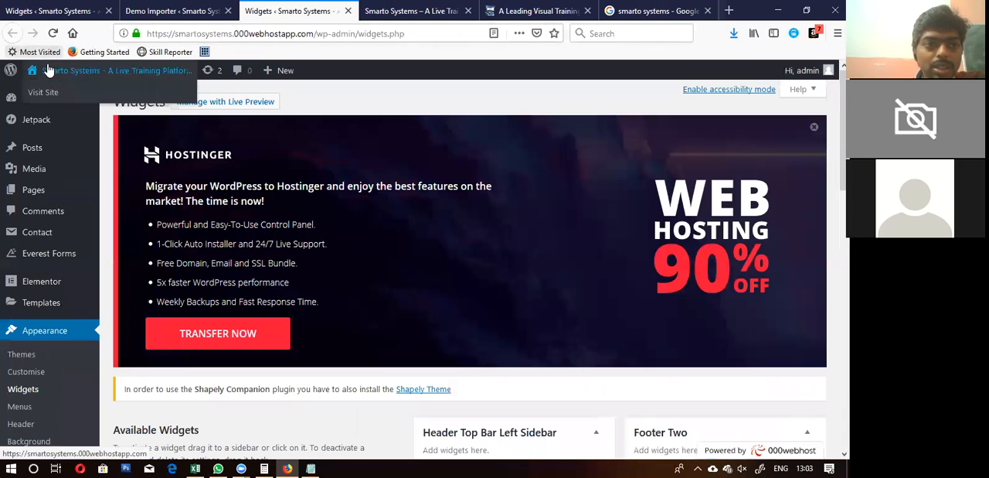
Step: Open the live Smarto Systems site in a new browser tab and look over the imported Zakra Business home page
right_click(48, 92)
click(55, 98)
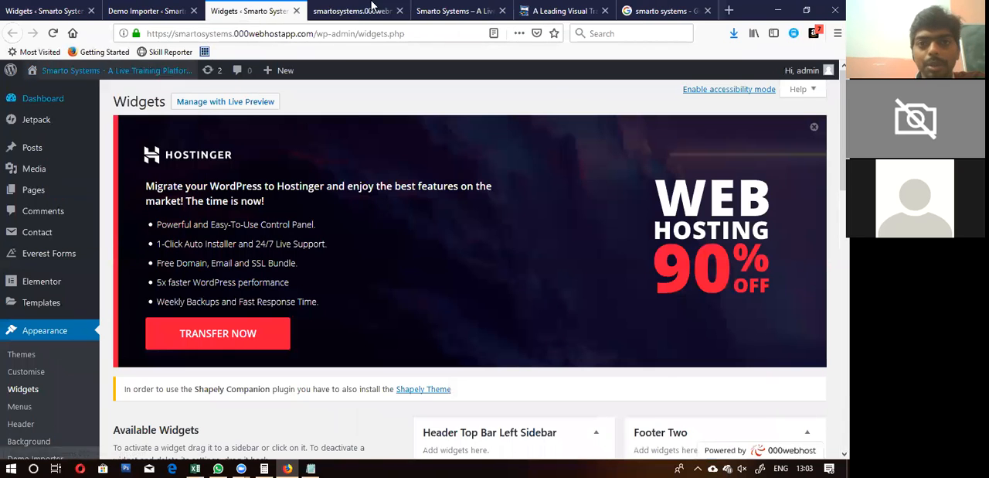
click(352, 11)
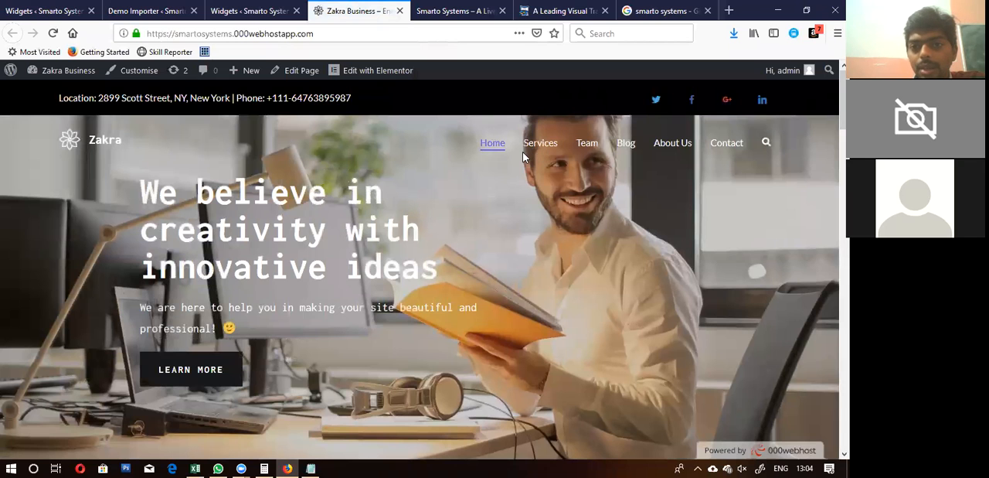
scroll(414, 193, down, 1)
scroll(414, 193, down, 20)
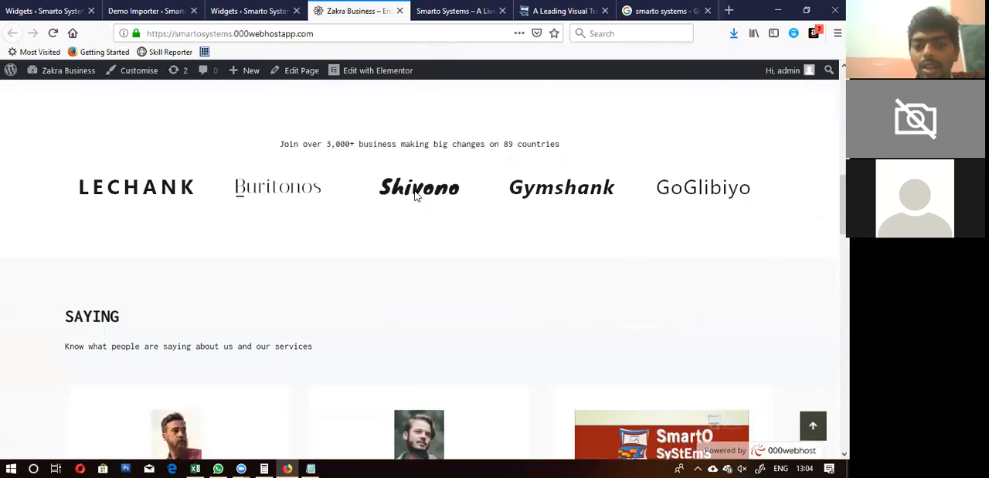
scroll(415, 193, up, 20)
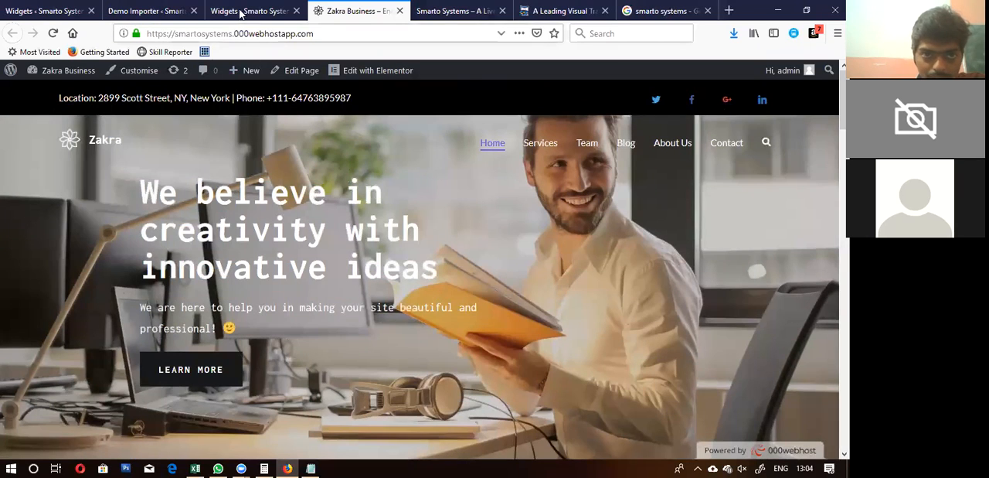
Step: Return to the Widgets page and add a Text widget to the Header Top Bar Left Sidebar area
click(241, 11)
scroll(353, 209, down, 5)
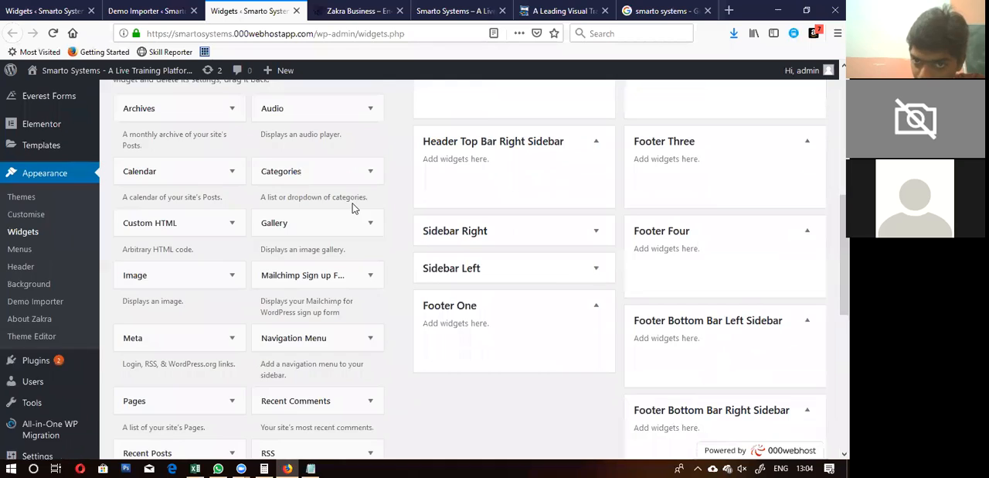
scroll(353, 208, up, 3)
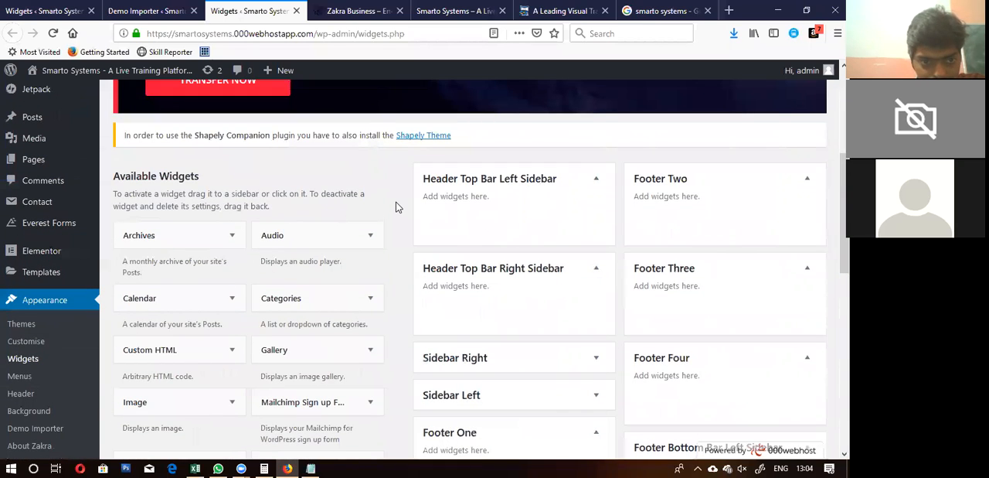
scroll(400, 201, down, 2)
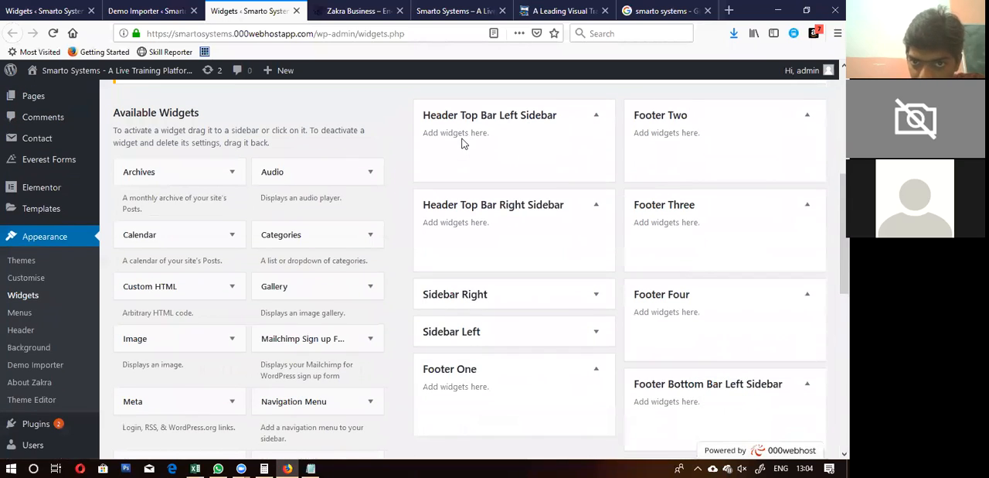
scroll(404, 214, down, 10)
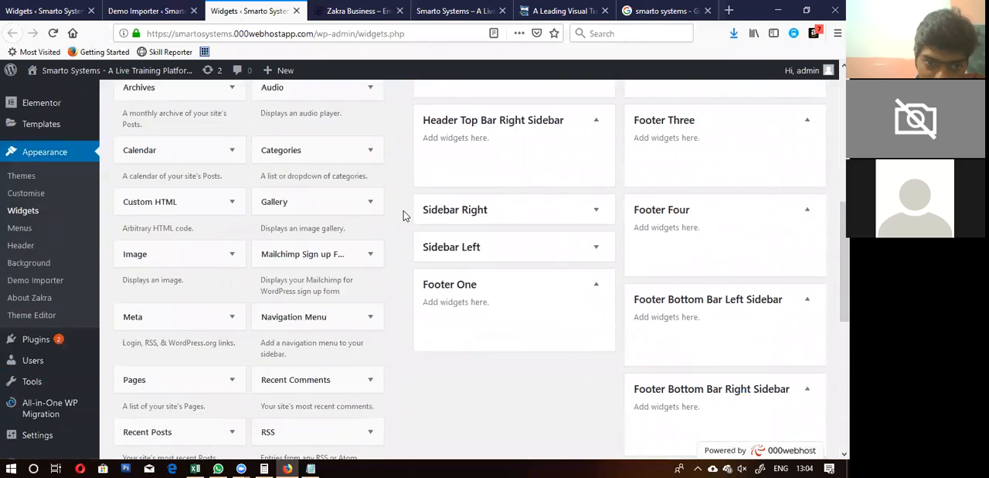
scroll(404, 215, down, 3)
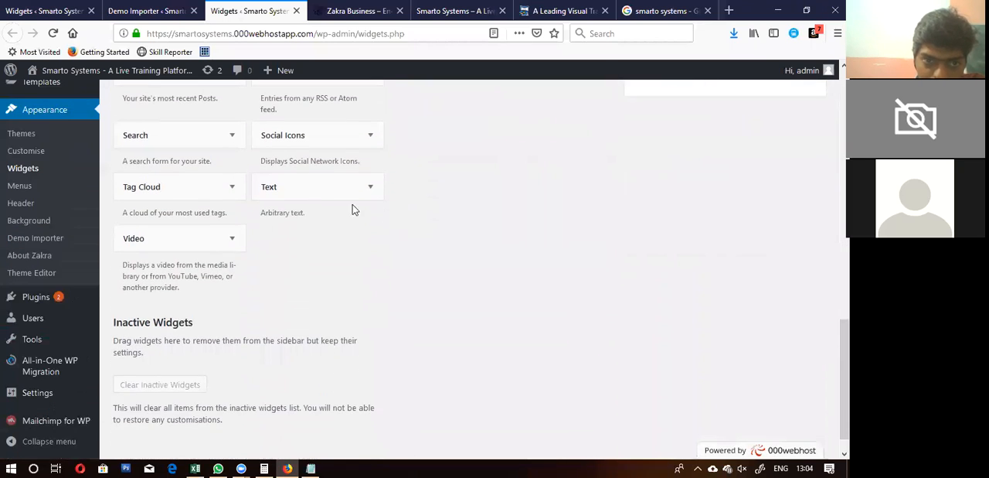
drag(315, 175, 502, 147)
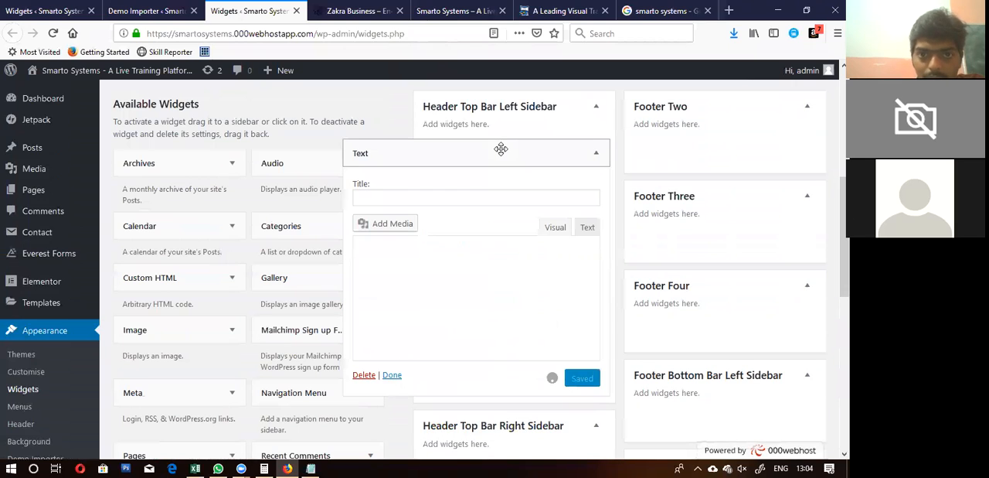
Step: Enter "Test Area" as plain content in the new Text widget, save it and close its settings
click(422, 256)
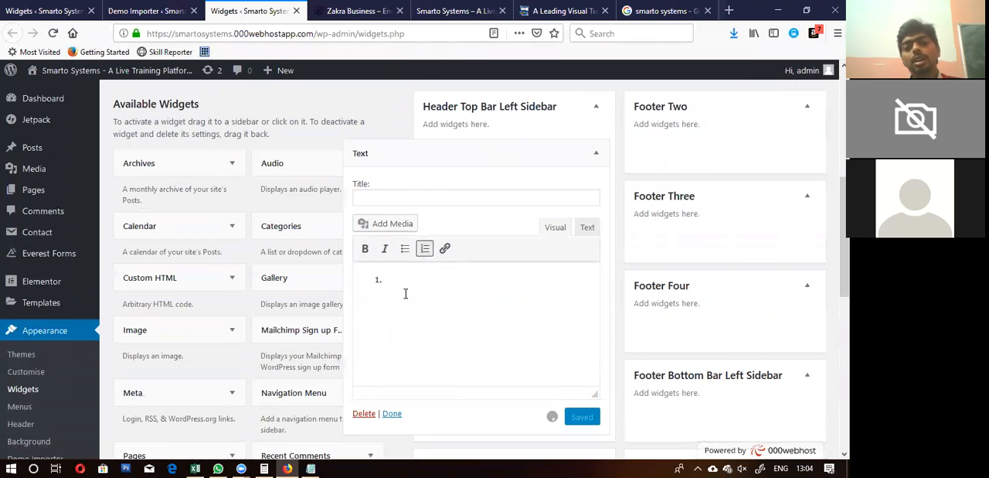
key(BackSpace)
text(Test)
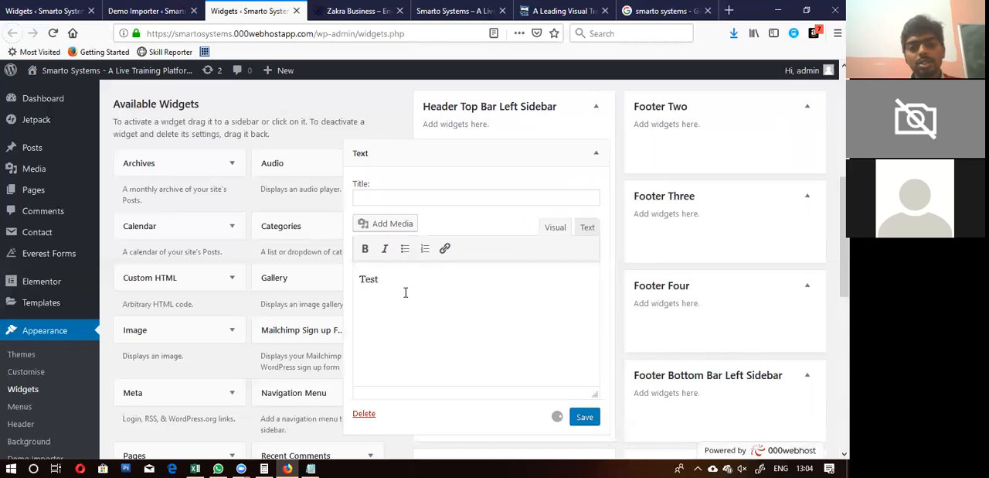
text( Area)
scroll(405, 292, down, 3)
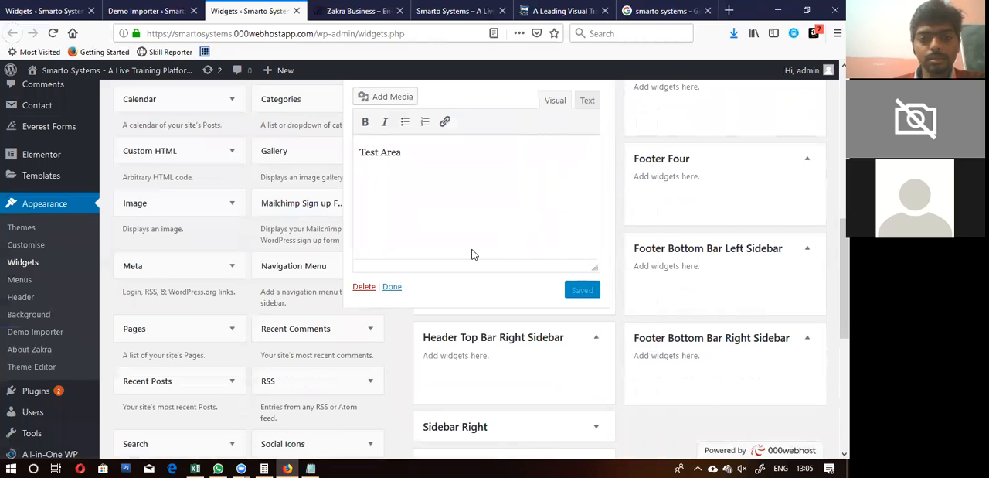
click(392, 287)
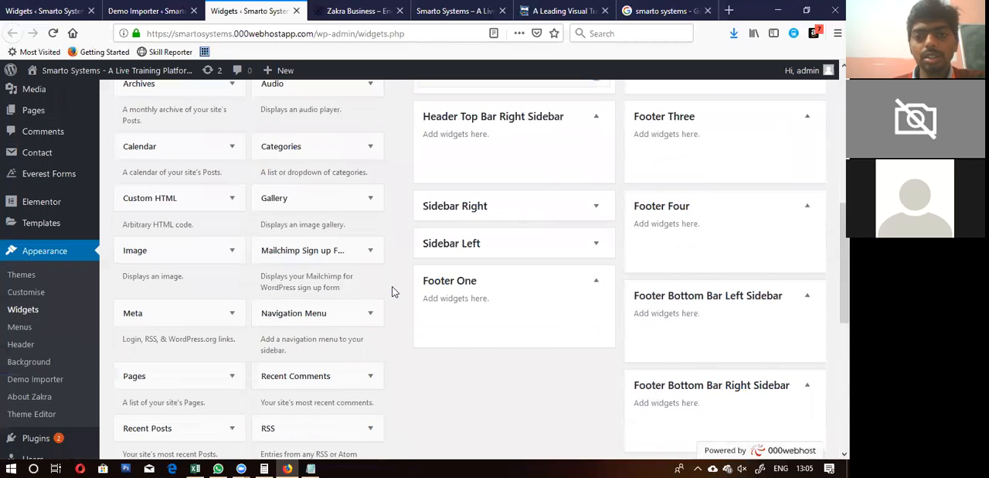
Step: Reload the live Zakra Business home page to check its header top bar for the Text widget
scroll(392, 291, up, 5)
scroll(392, 291, up, 1)
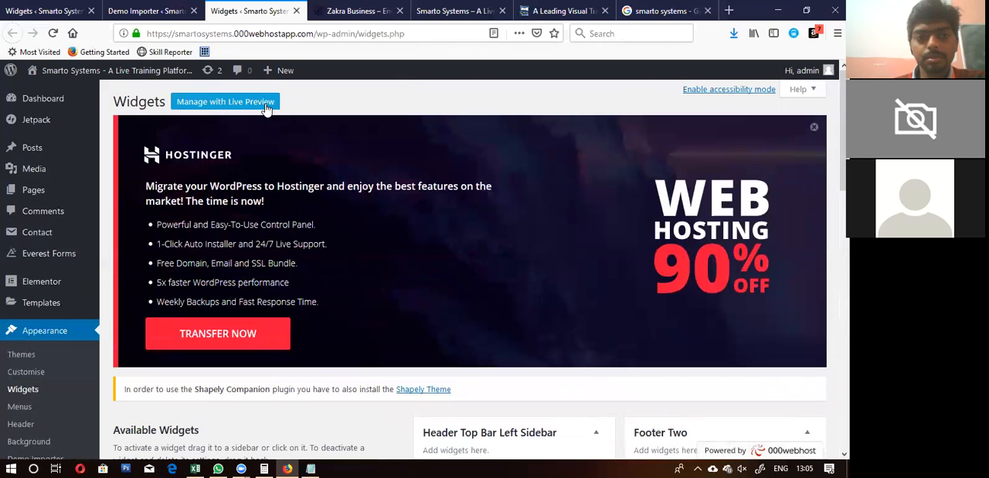
click(340, 11)
key(F5)
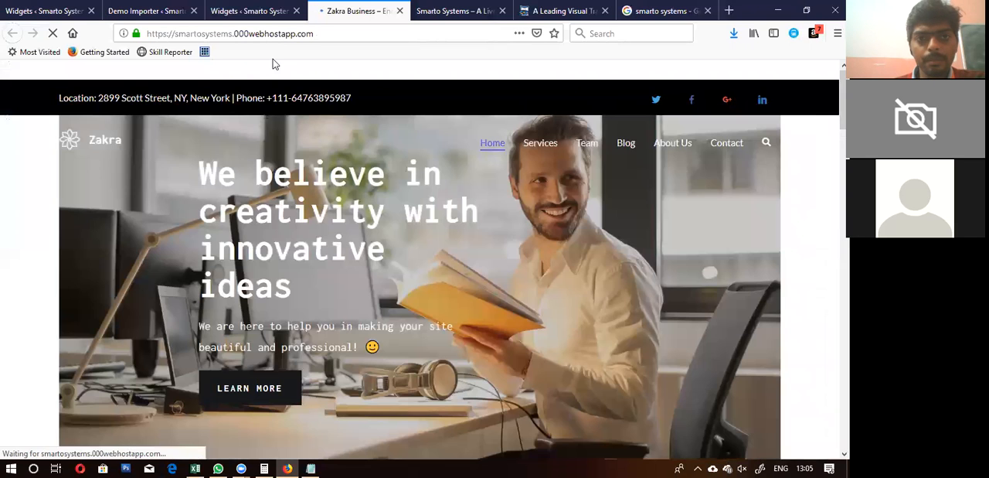
Step: Move the Text widget from the Header Top Bar Left Sidebar to the Header Top Bar Right Sidebar
click(249, 11)
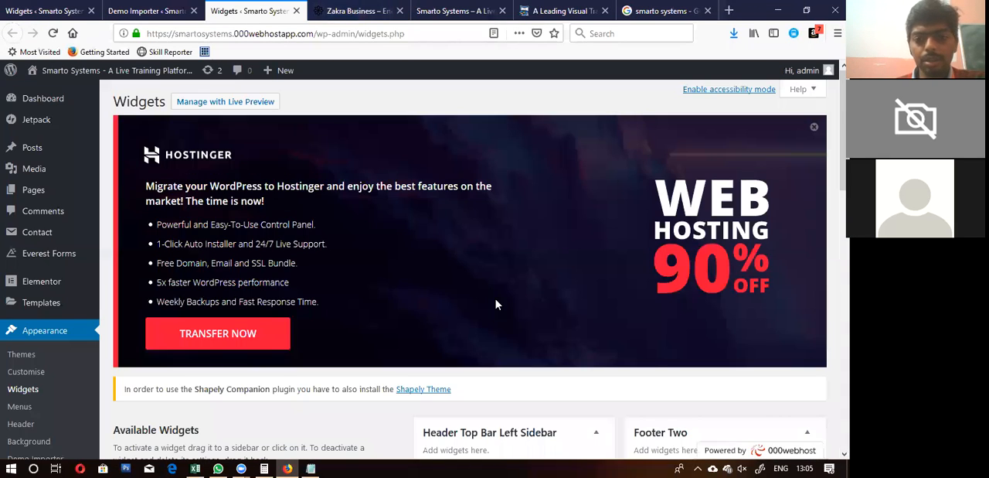
scroll(497, 305, down, 5)
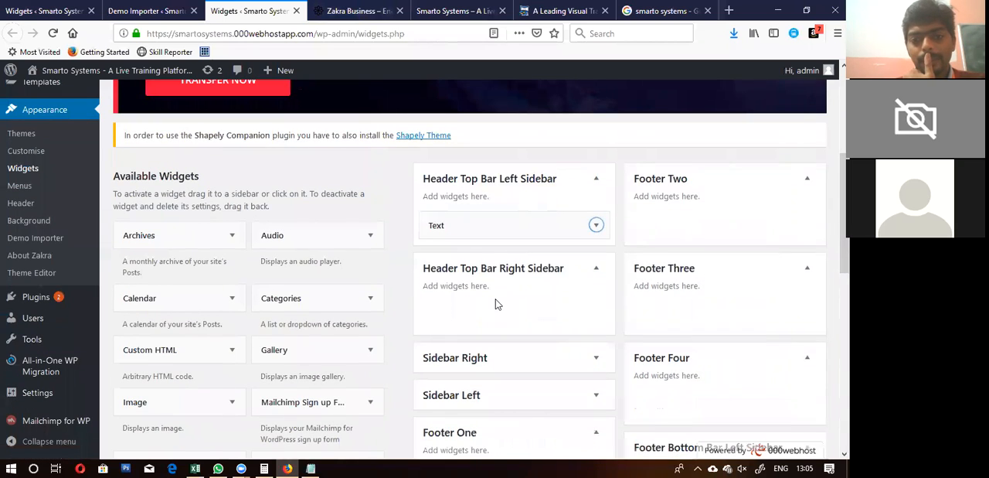
scroll(497, 305, down, 2)
scroll(497, 305, up, 2)
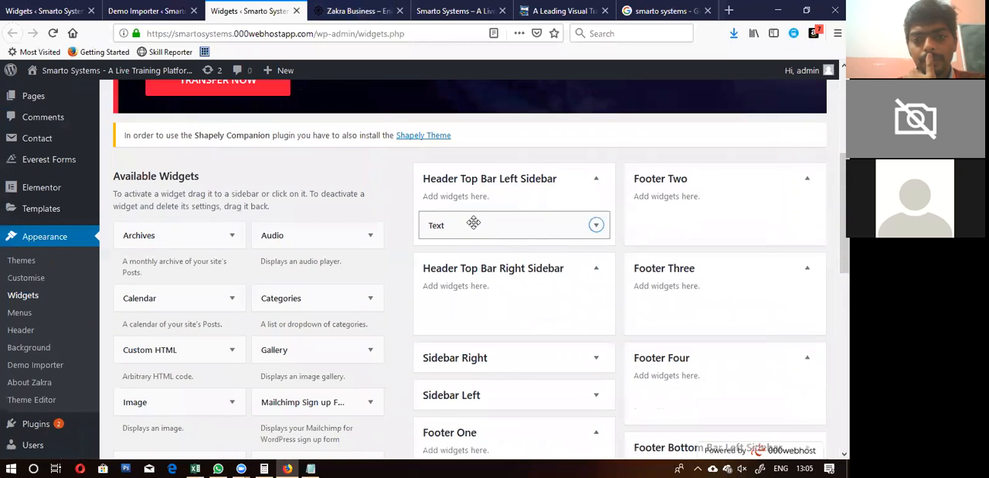
drag(473, 222, 470, 304)
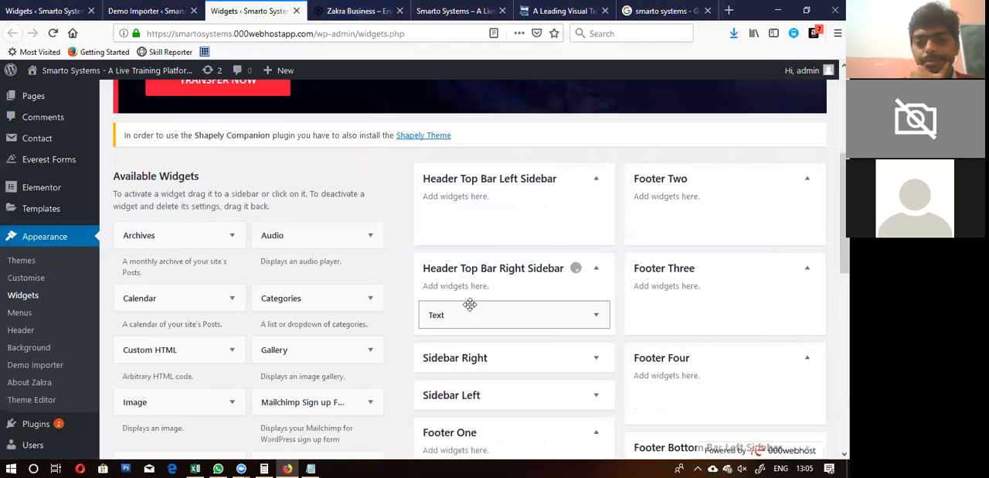
Step: Reload the live home page again and inspect the right end of its header top bar
click(357, 10)
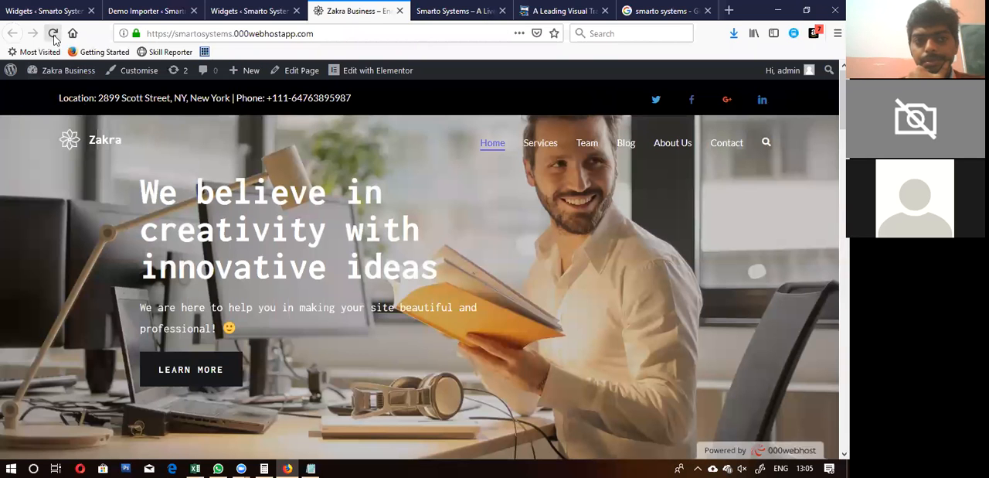
click(53, 34)
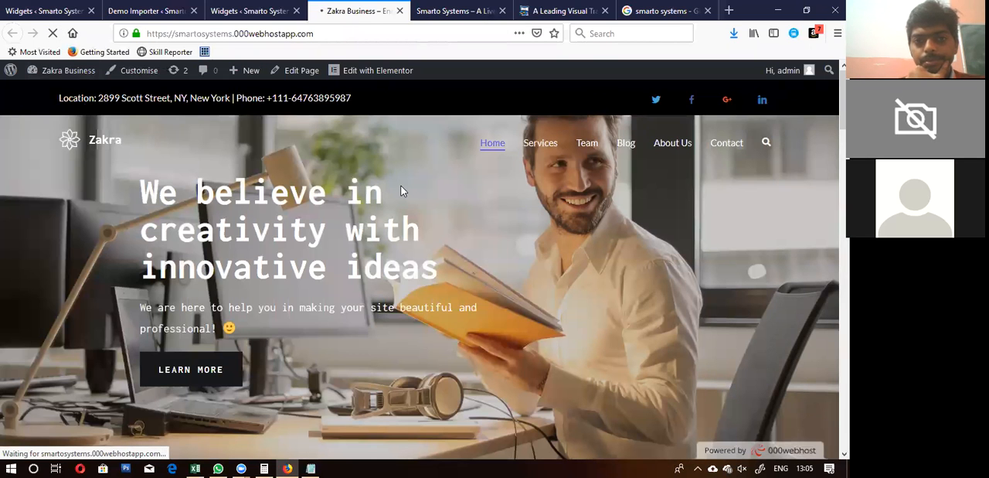
scroll(401, 191, down, 10)
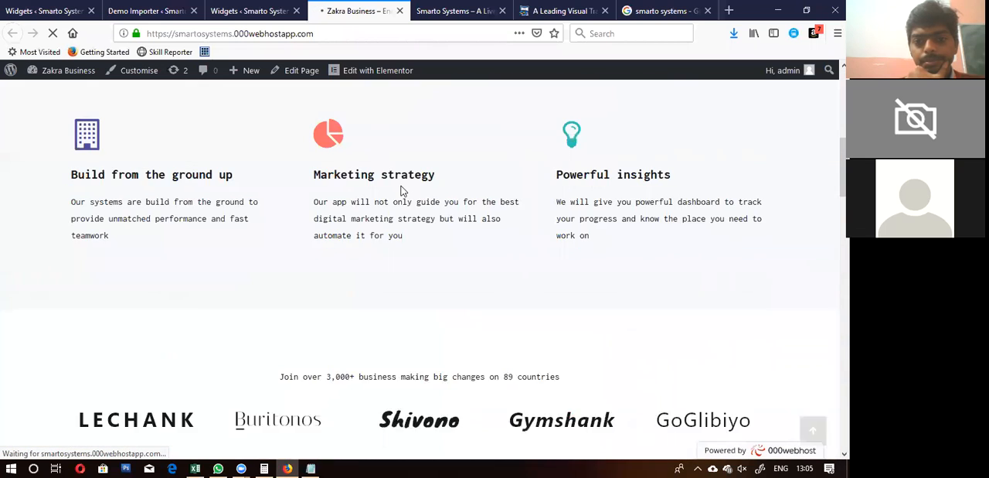
scroll(402, 191, down, 10)
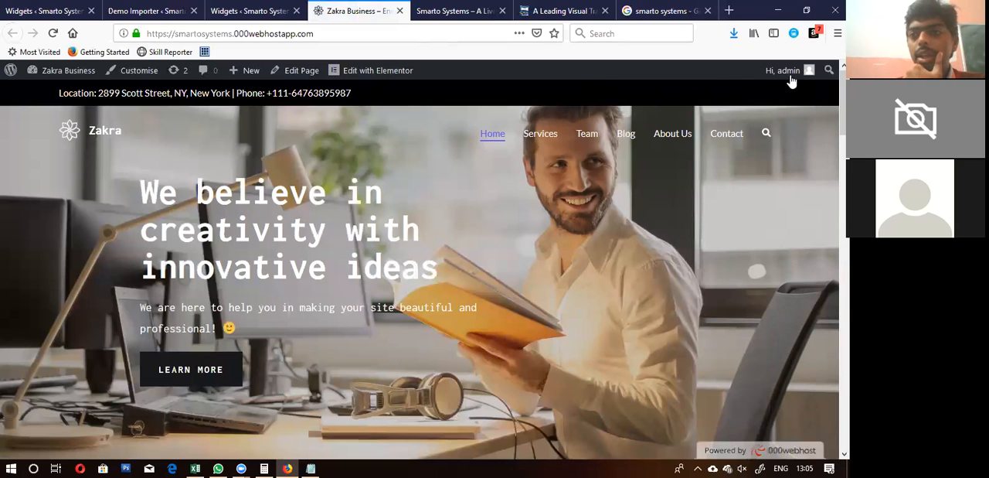
triple_click(789, 97)
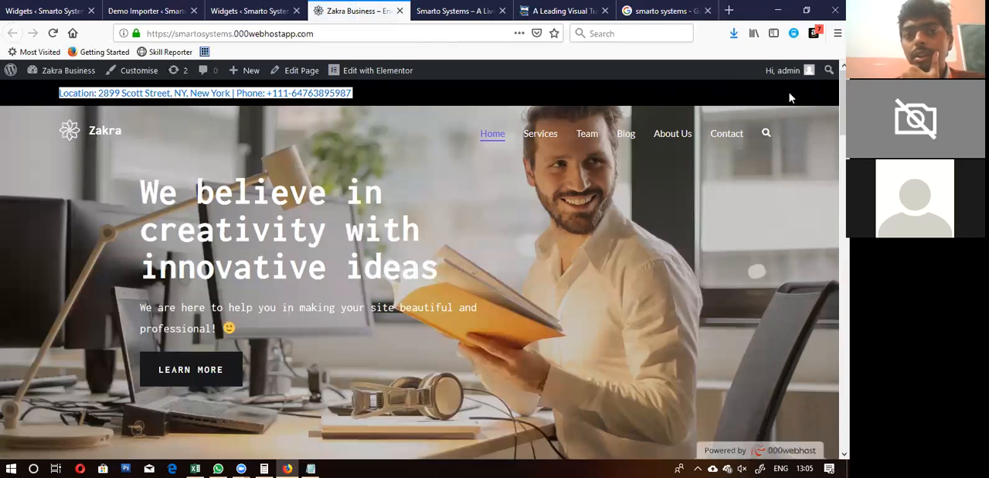
click(789, 98)
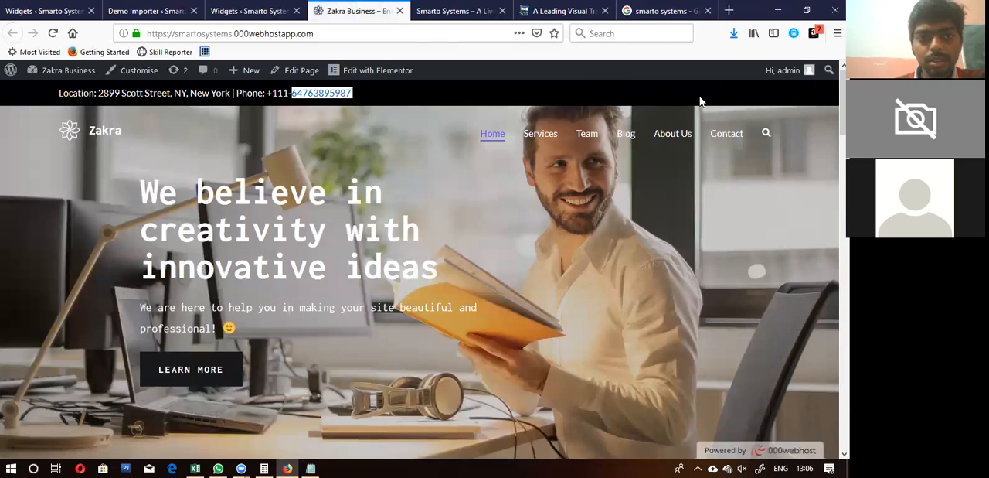
Step: Add a Social Icons widget below the Text widget in the Header Top Bar Right Sidebar and review its settings
click(247, 11)
scroll(336, 198, down, 2)
scroll(337, 203, down, 8)
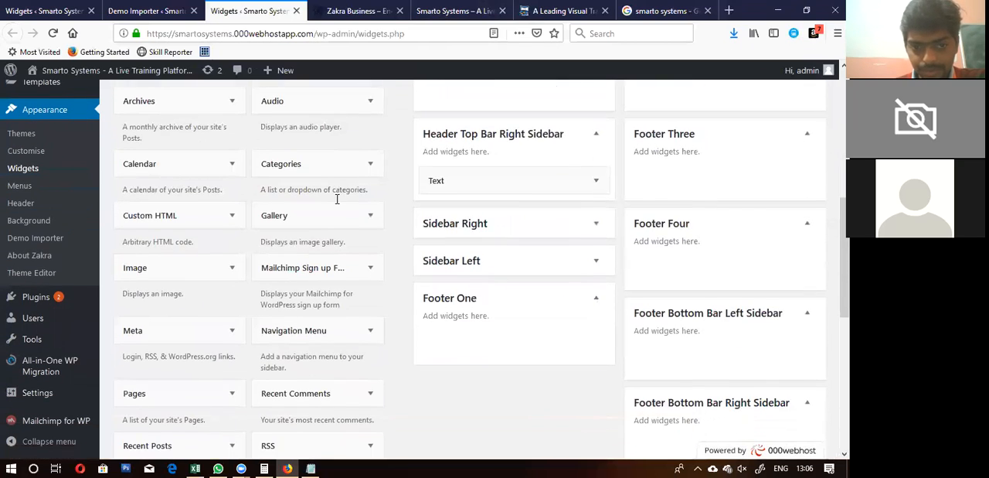
scroll(338, 203, up, 3)
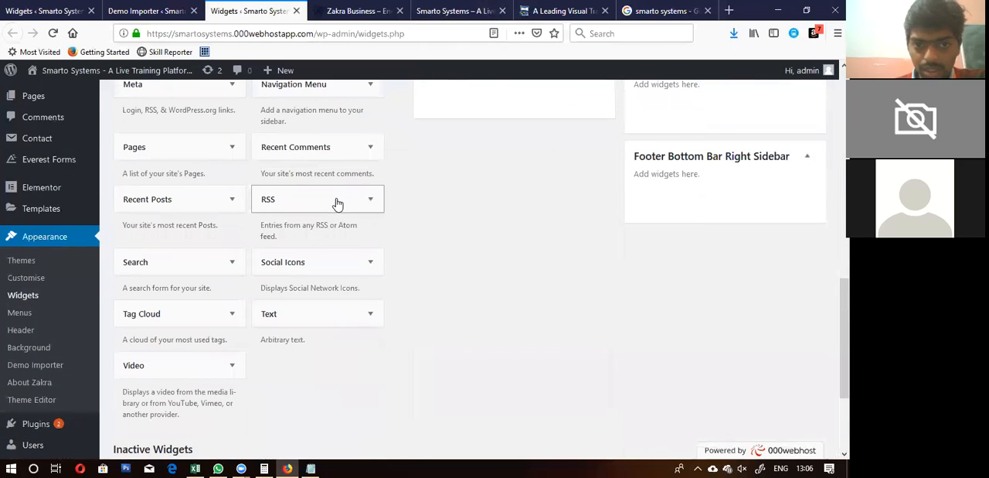
mouse_move(316, 261)
mouse_down()
mouse_move(409, 206)
mouse_move(540, 36)
mouse_move(479, 73)
mouse_move(486, 347)
mouse_up()
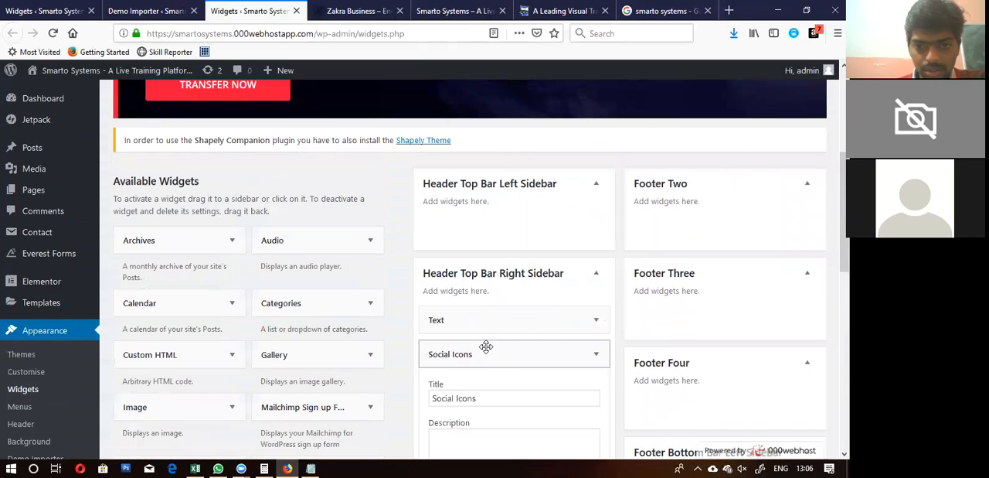
scroll(487, 352, down, 3)
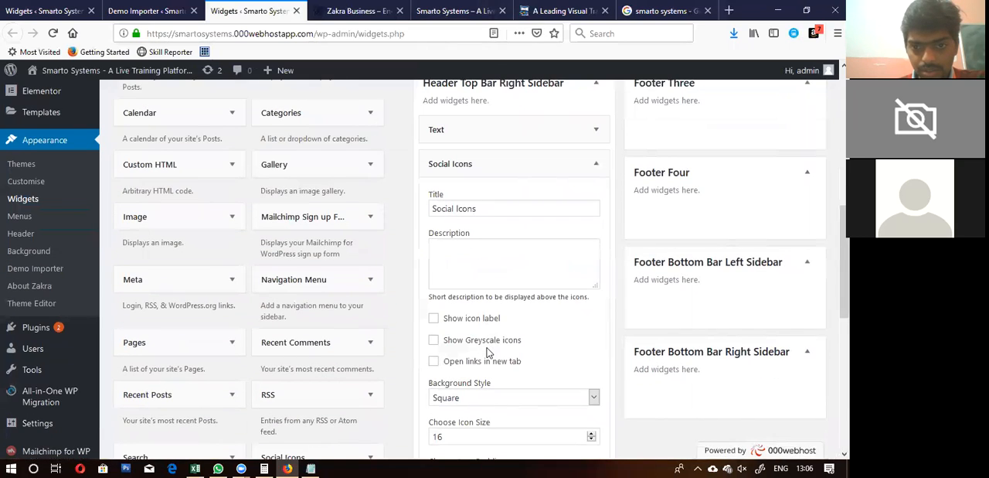
scroll(487, 352, down, 3)
scroll(487, 349, down, 3)
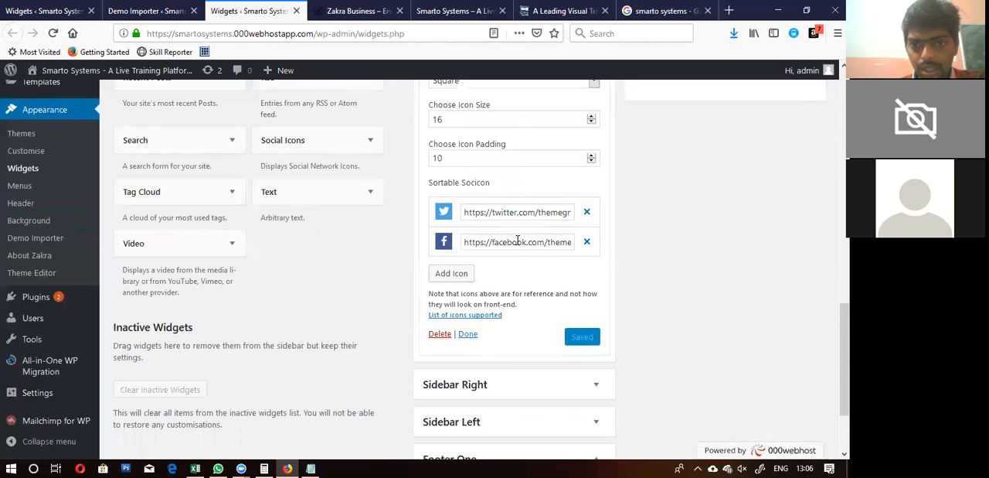
scroll(517, 241, up, 5)
scroll(517, 242, down, 2)
scroll(517, 241, up, 5)
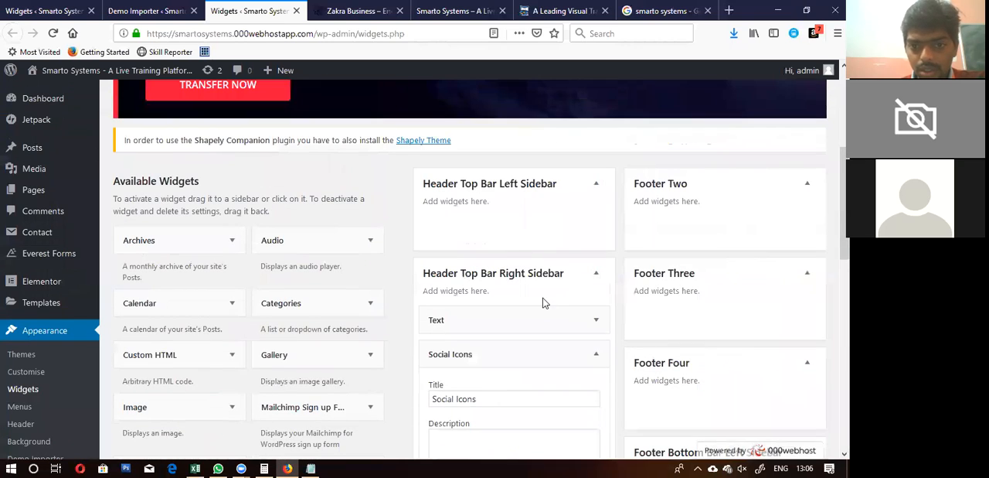
Step: Delete the "Test Area" Text widget from the Header Top Bar Right Sidebar
click(599, 329)
scroll(598, 331, down, 5)
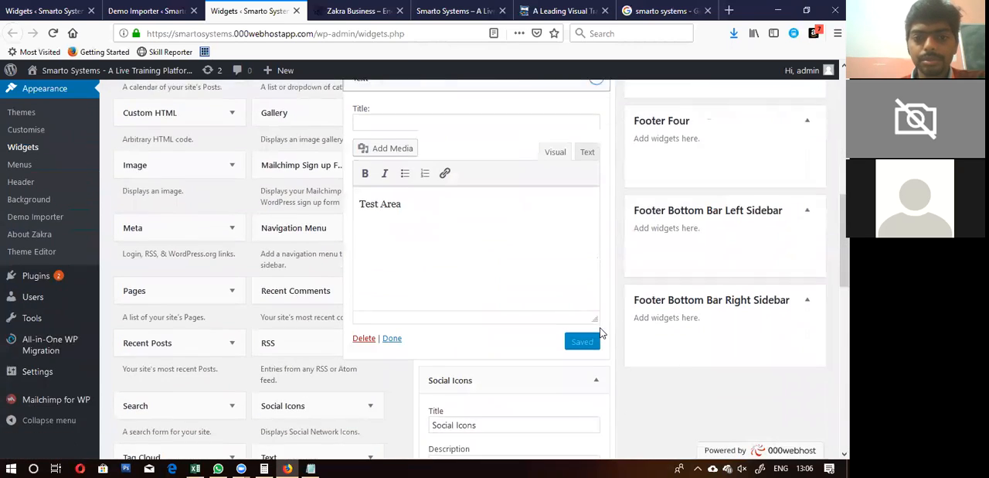
click(365, 201)
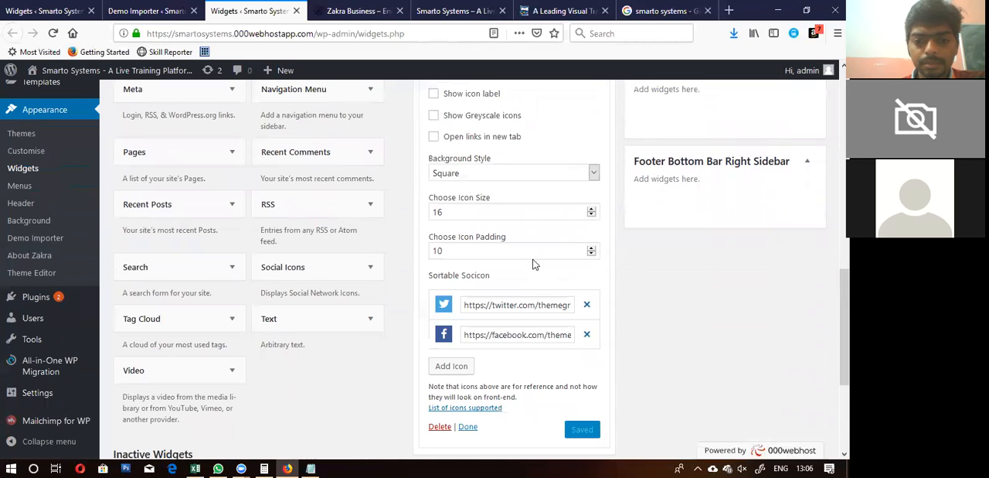
scroll(533, 264, down, 5)
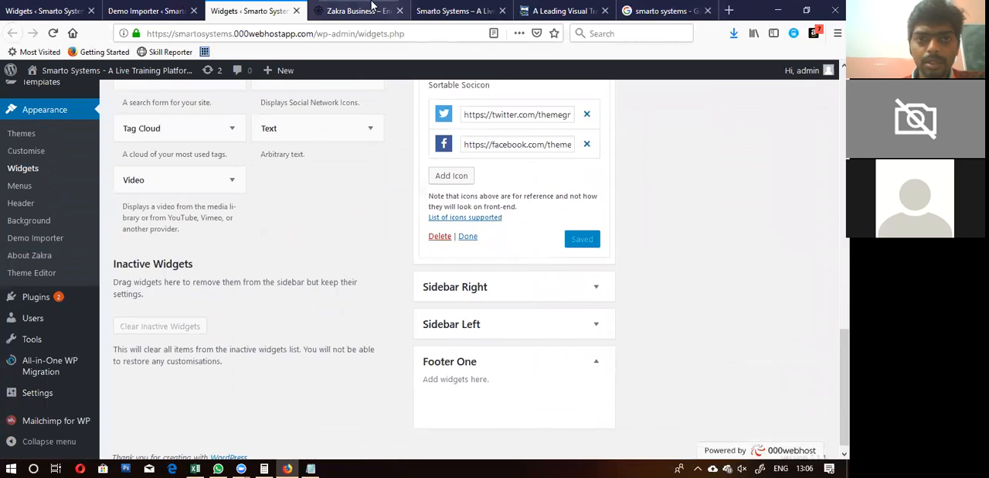
Step: Reload the live home page and check the social icons in its header top bar, then return to the Widgets page
click(372, 9)
click(52, 33)
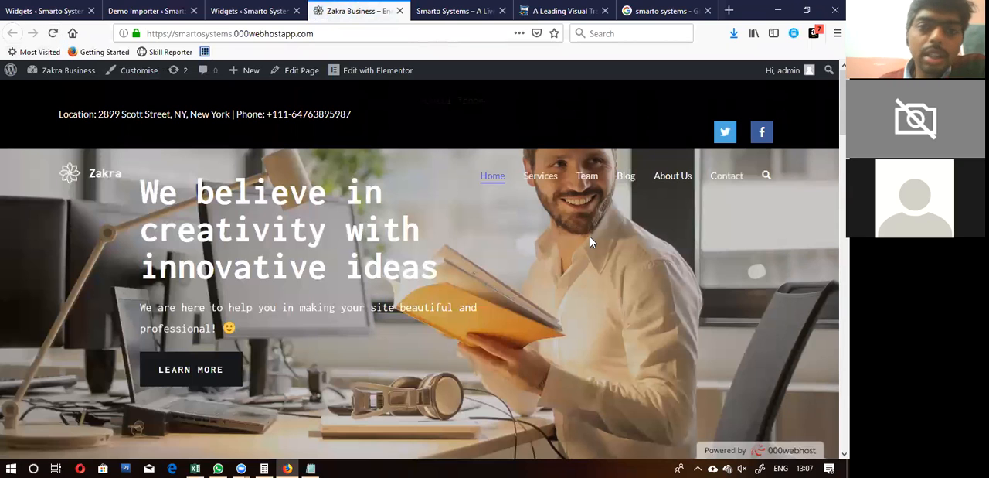
click(246, 9)
Step: Collapse the settings of the Social Icons widget in the Header Top Bar Right Sidebar
scroll(376, 189, up, 4)
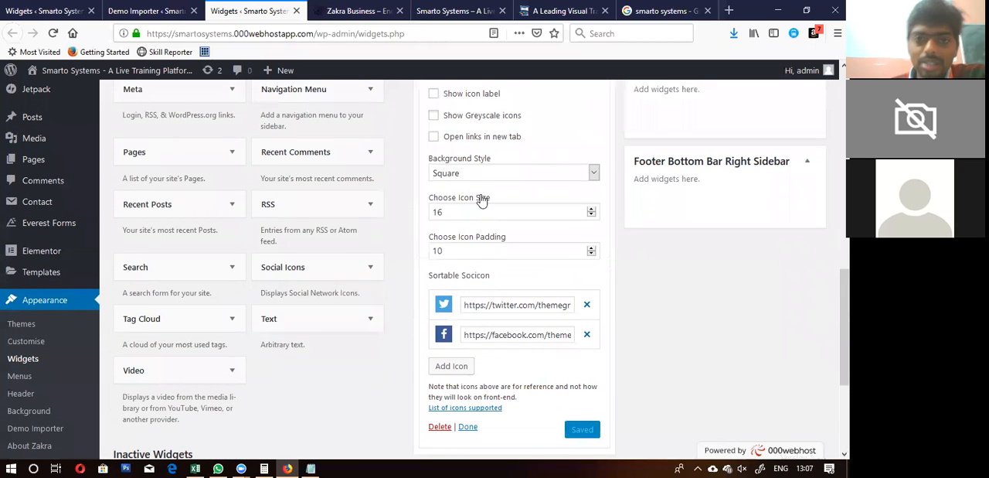
scroll(475, 205, up, 4)
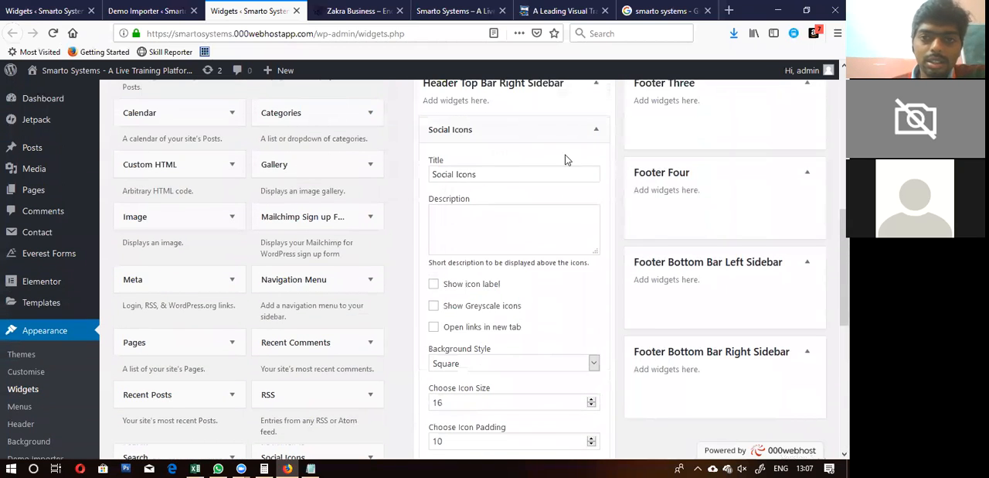
click(596, 129)
scroll(599, 129, up, 5)
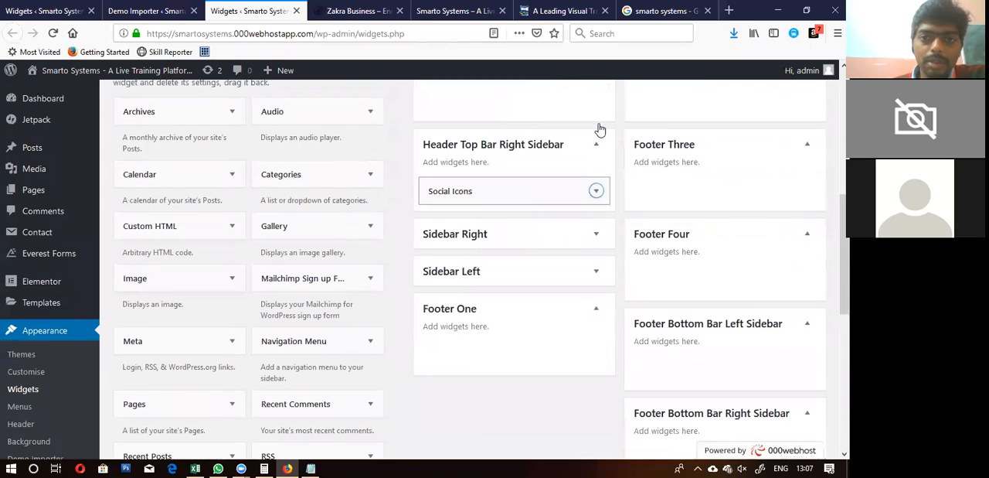
Step: Look over the available widgets and widget areas and compare them with the header top bar on the live home page
scroll(599, 129, down, 10)
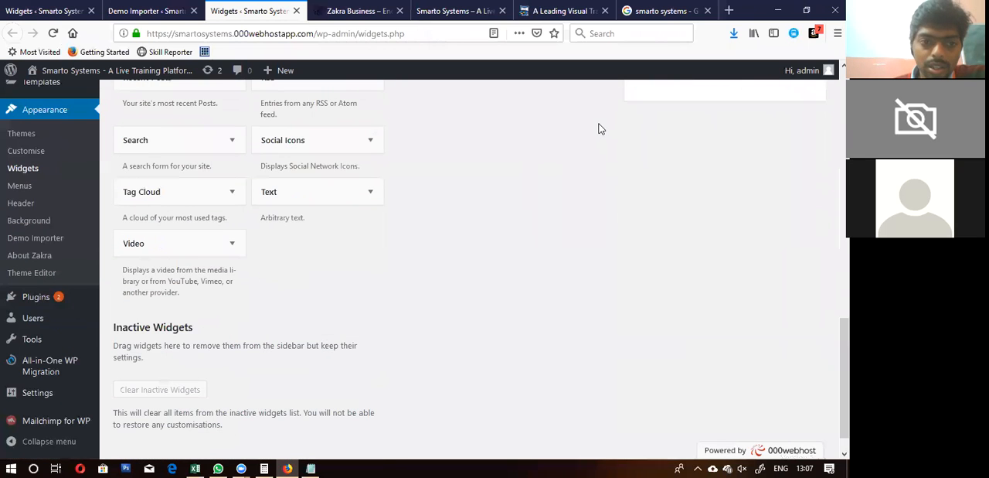
scroll(217, 274, down, 1)
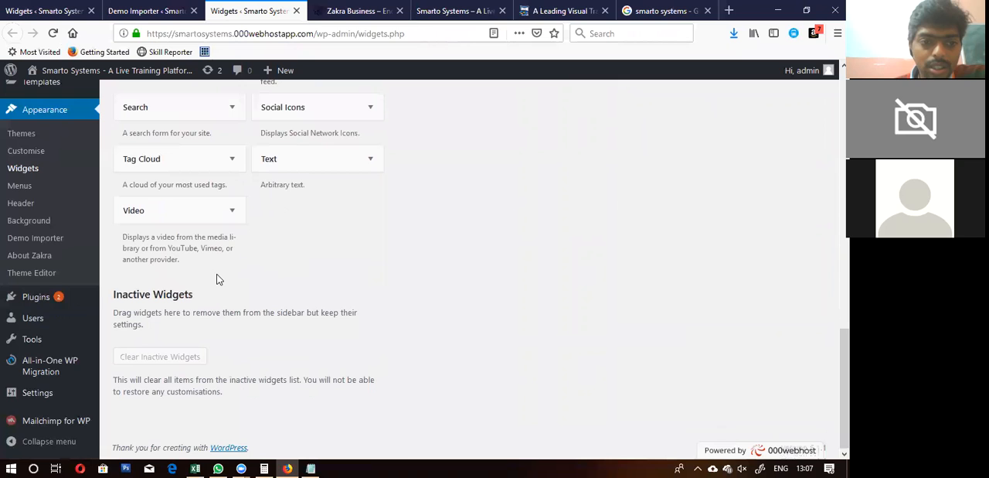
scroll(217, 279, up, 5)
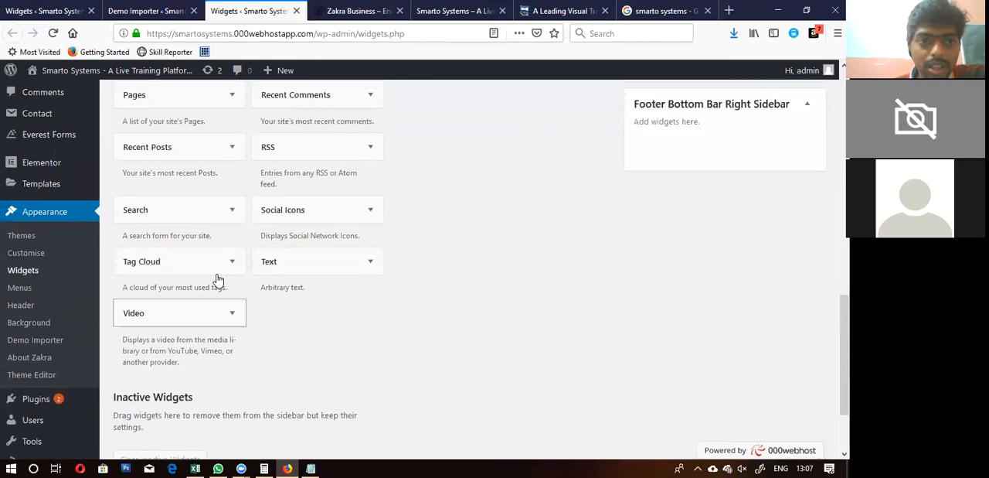
scroll(218, 279, up, 3)
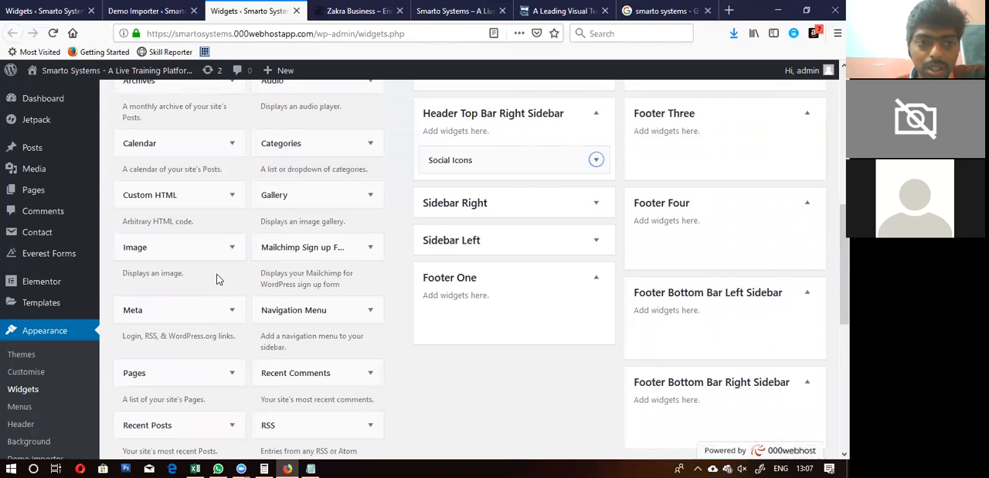
scroll(217, 279, up, 5)
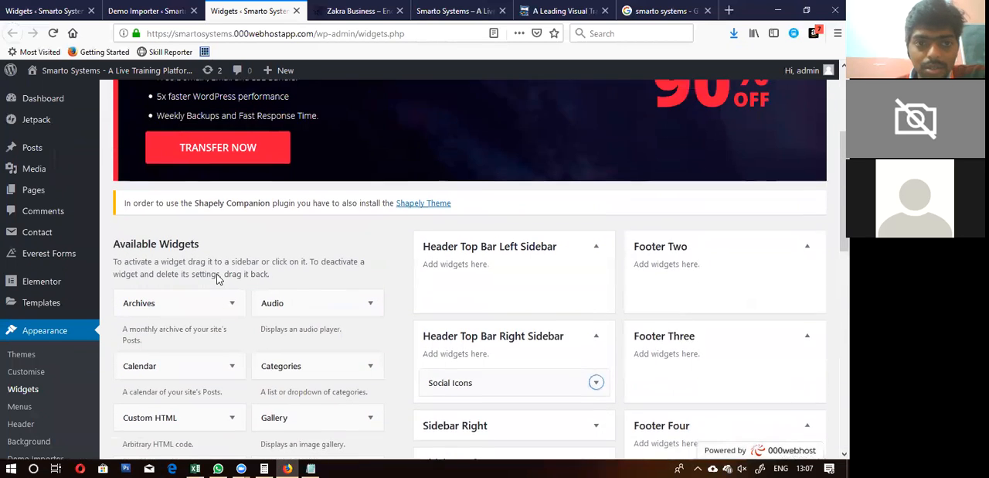
click(338, 7)
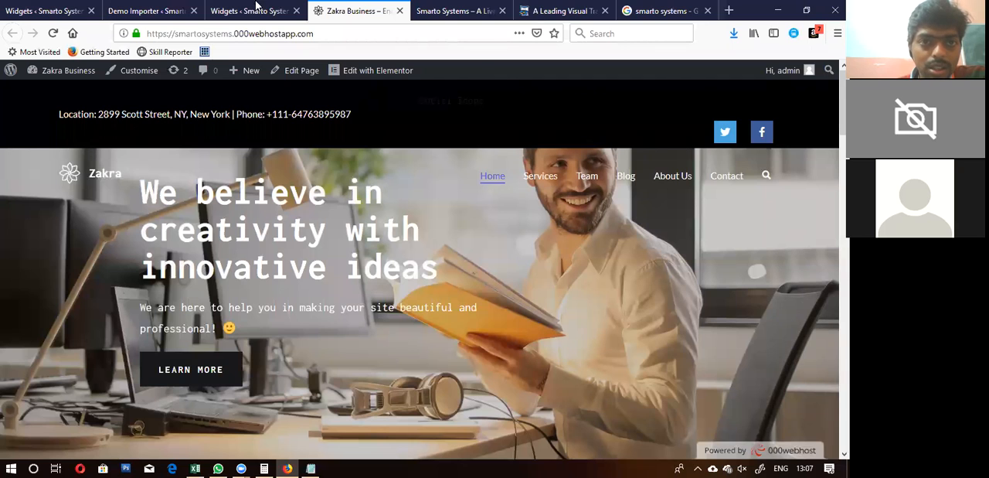
click(258, 9)
scroll(108, 266, down, 1)
scroll(109, 267, down, 3)
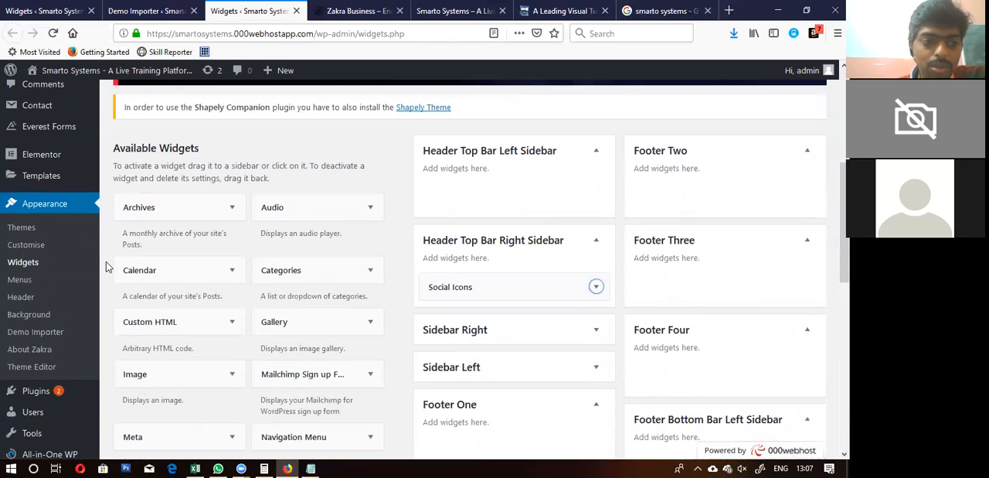
Step: Open the Theme Editor and look at the Zakra stylesheet and its list of theme files
click(32, 370)
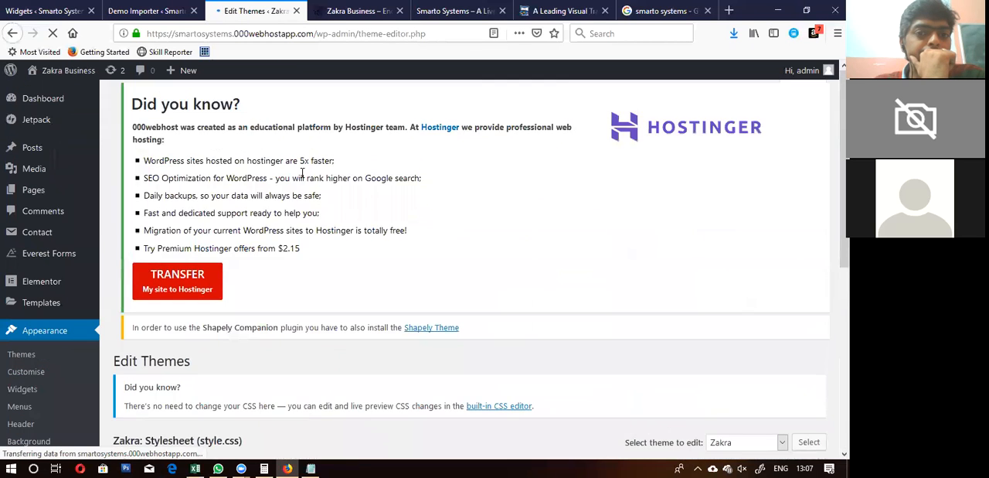
scroll(302, 178, down, 5)
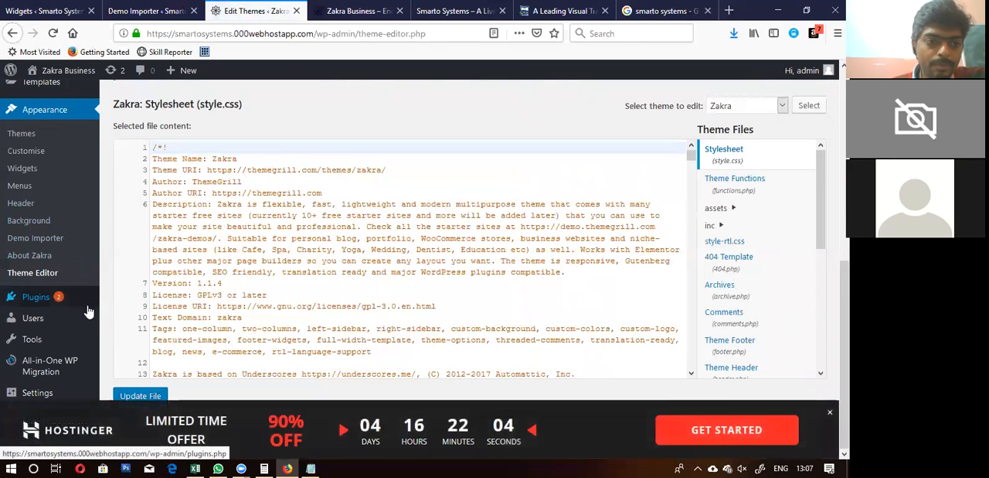
mouse_move(88, 322)
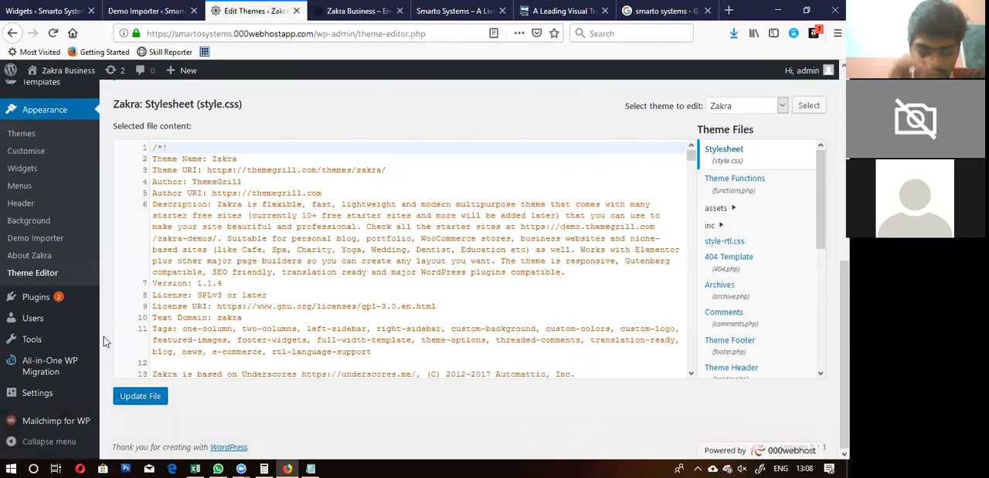
mouse_move(63, 348)
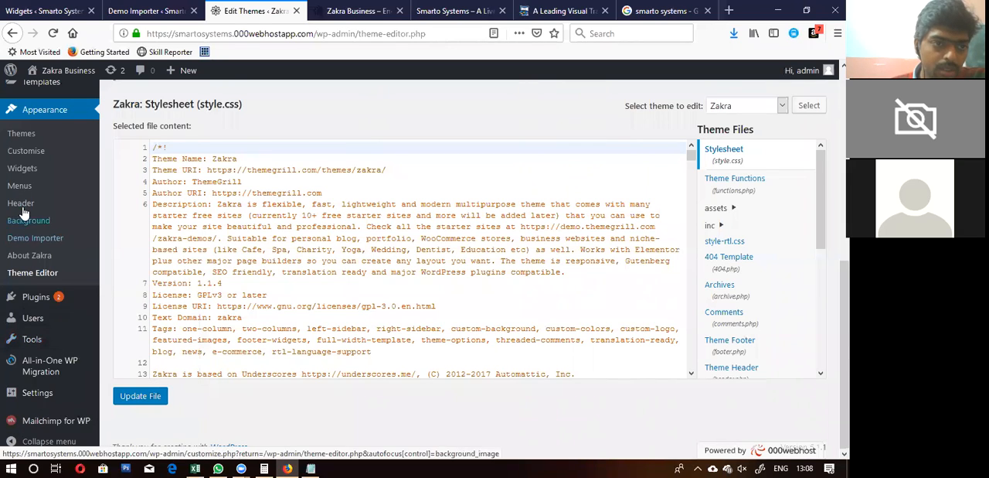
Step: Open the Header Top Bar settings under the header theme options in the site customiser
click(17, 155)
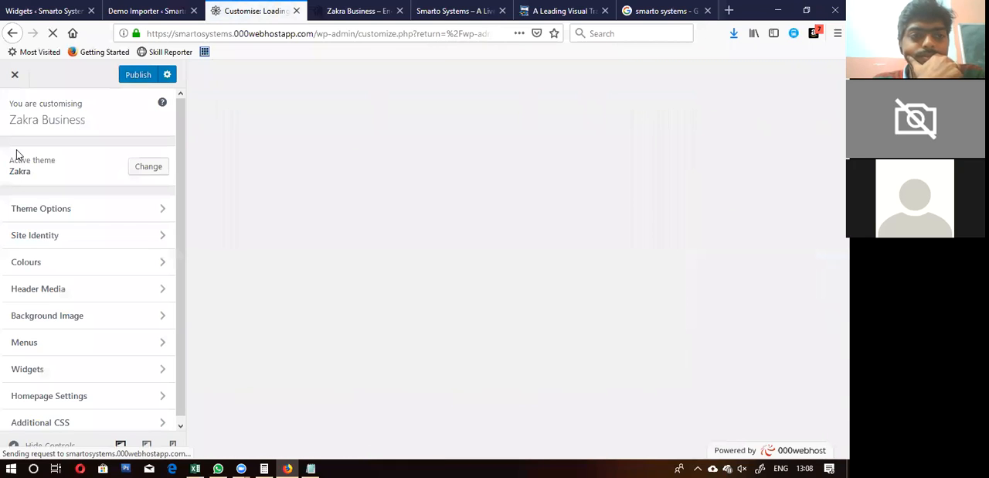
click(95, 214)
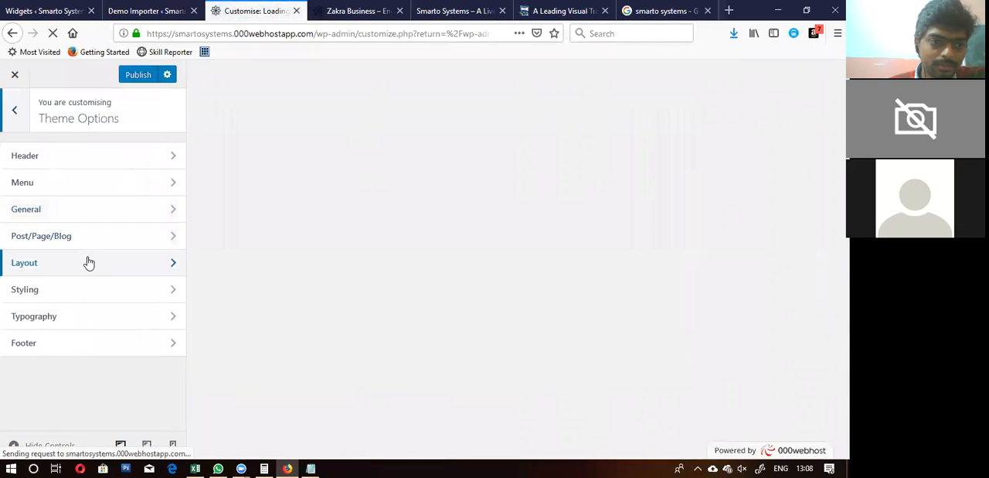
click(92, 157)
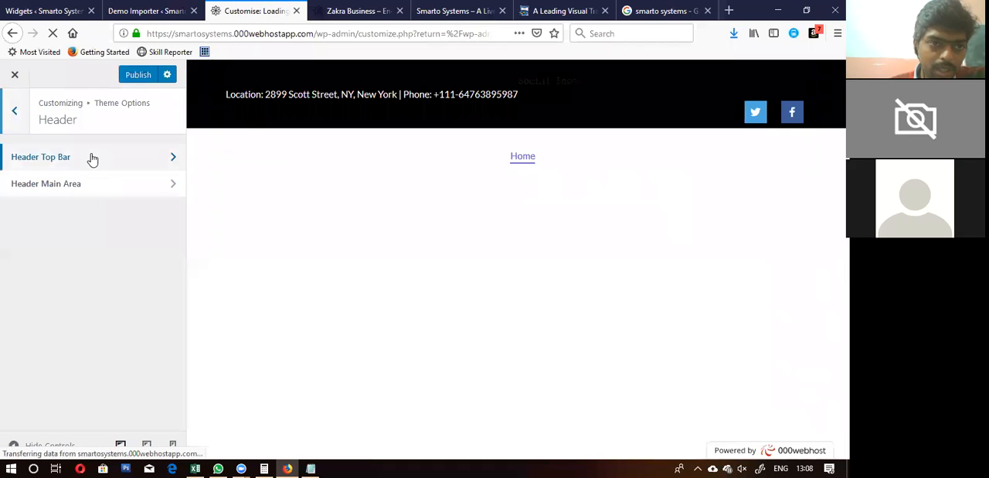
click(91, 157)
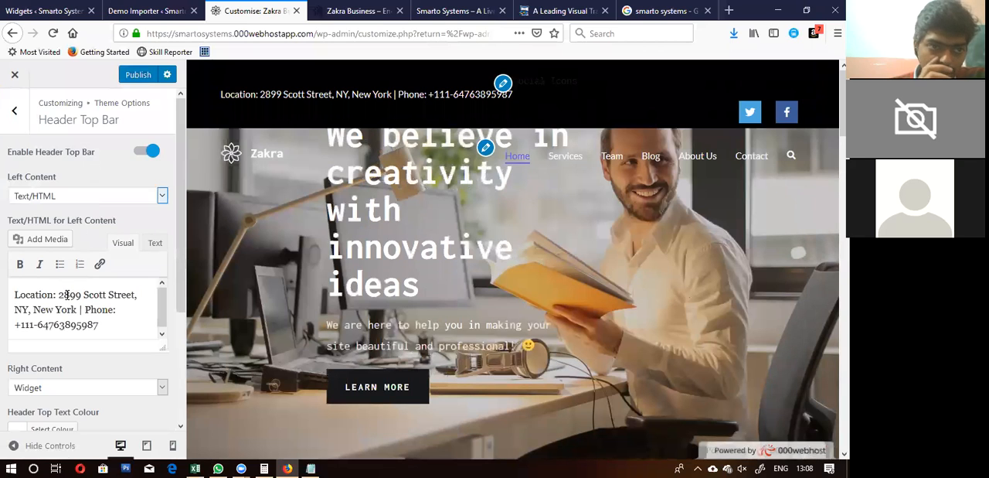
Step: Review the Header Top Bar settings, including the choices for Right Content, the colours and the background image
scroll(66, 295, down, 2)
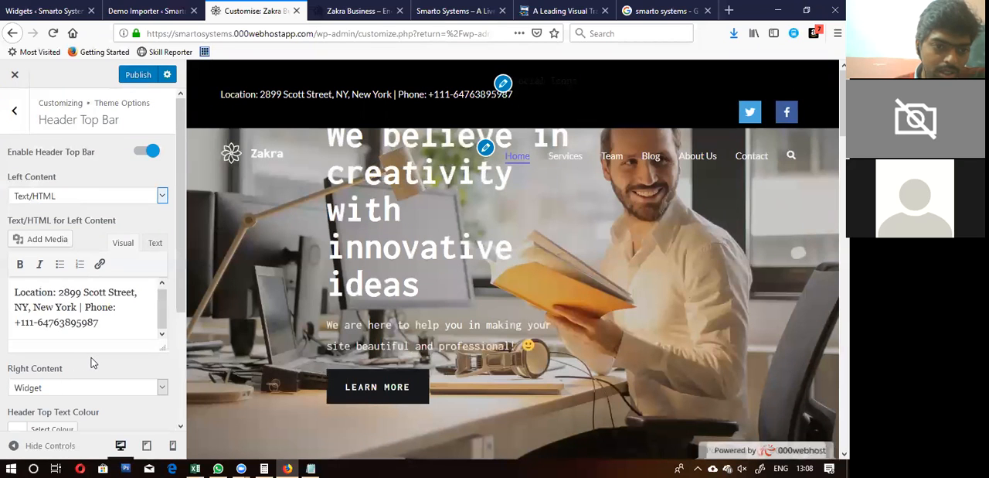
scroll(91, 362, down, 2)
scroll(92, 362, down, 2)
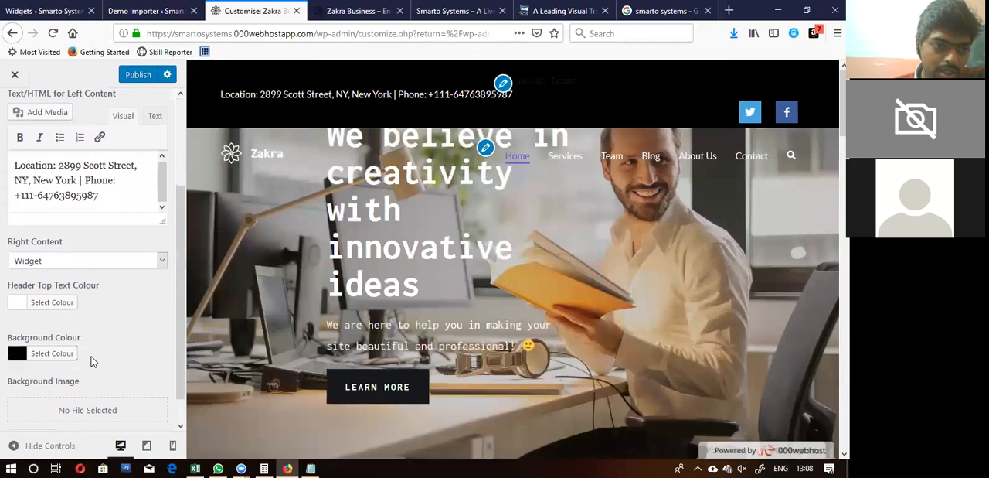
click(106, 263)
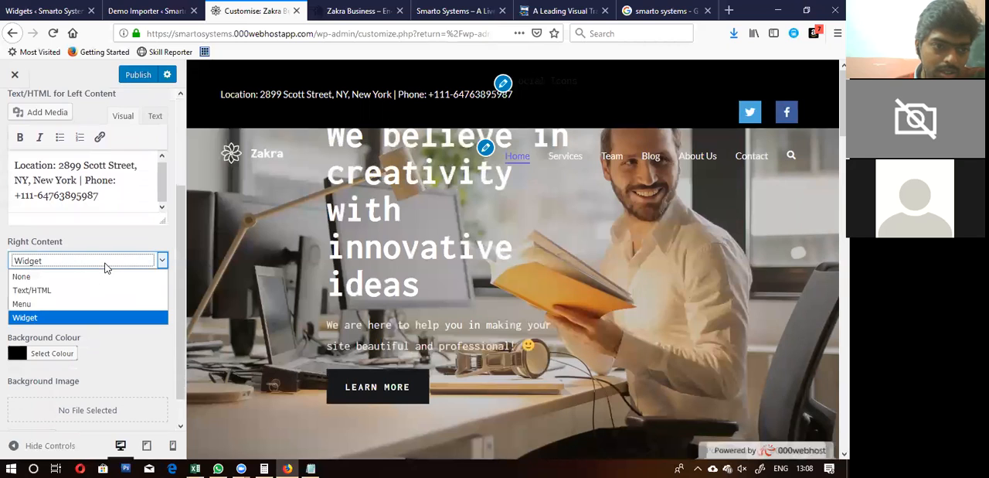
click(106, 265)
scroll(111, 304, down, 1)
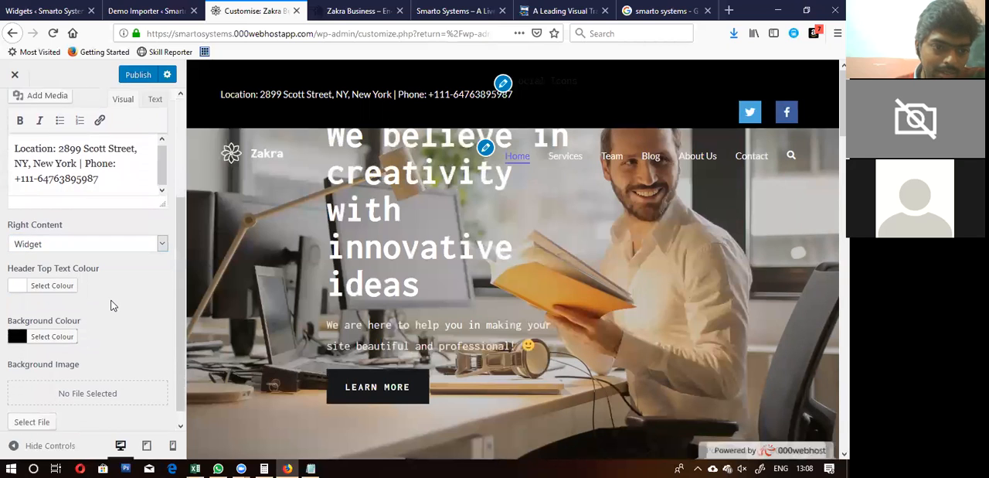
Step: Replace the street address and phone number in the header top bar's left text with "New Delhi", keeping the "Location:" label
scroll(111, 304, up, 4)
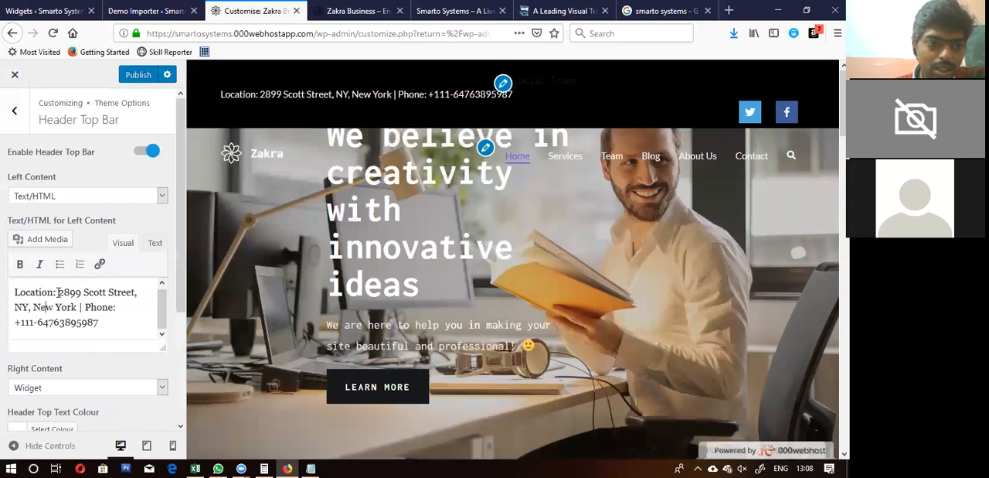
drag(106, 322, 129, 337)
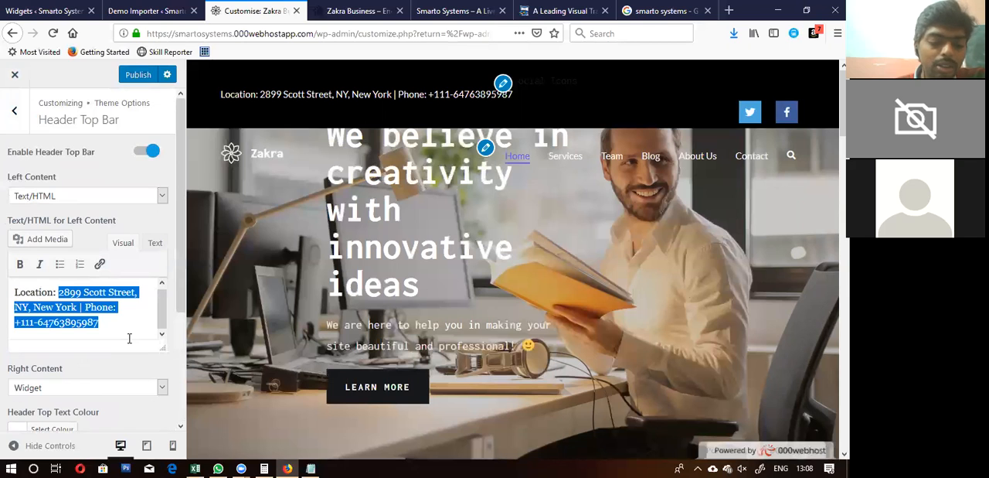
text(Ne)
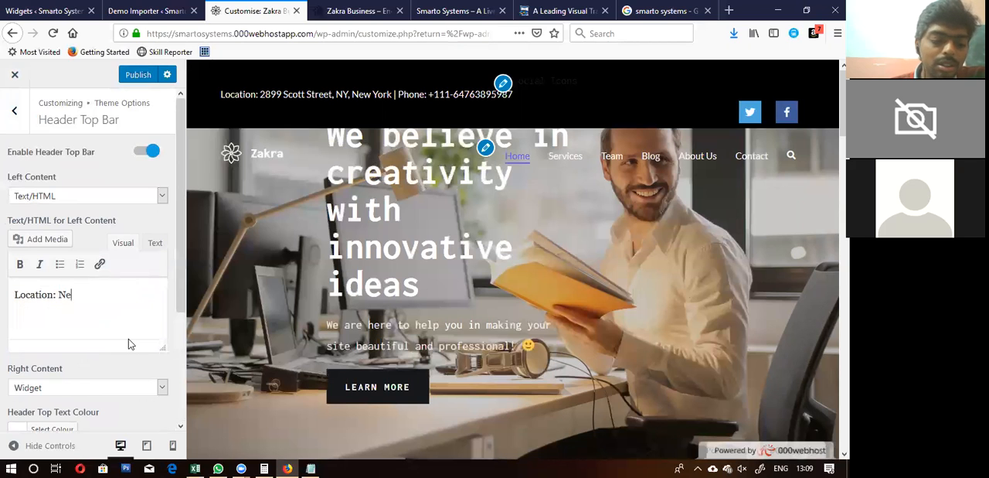
text(w Delhi)
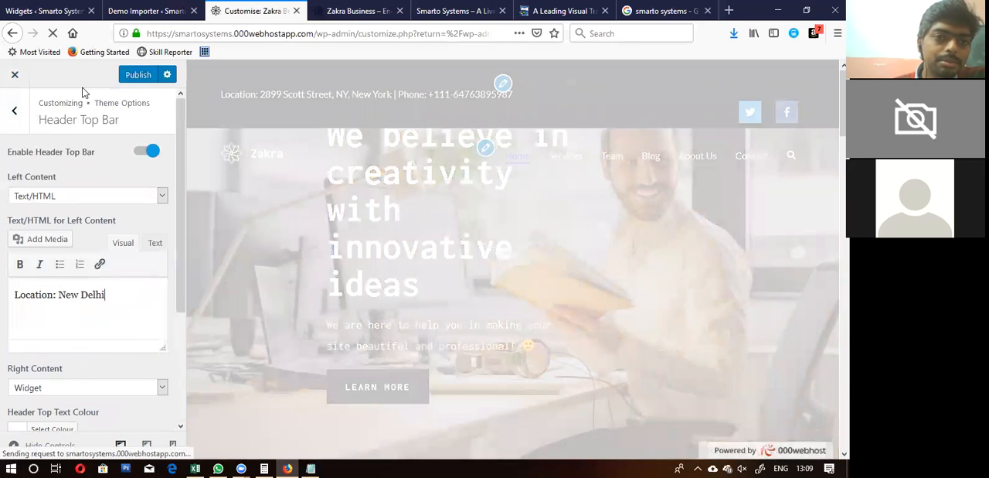
Step: View the Header Main Area settings and return to the list of header sections
click(15, 110)
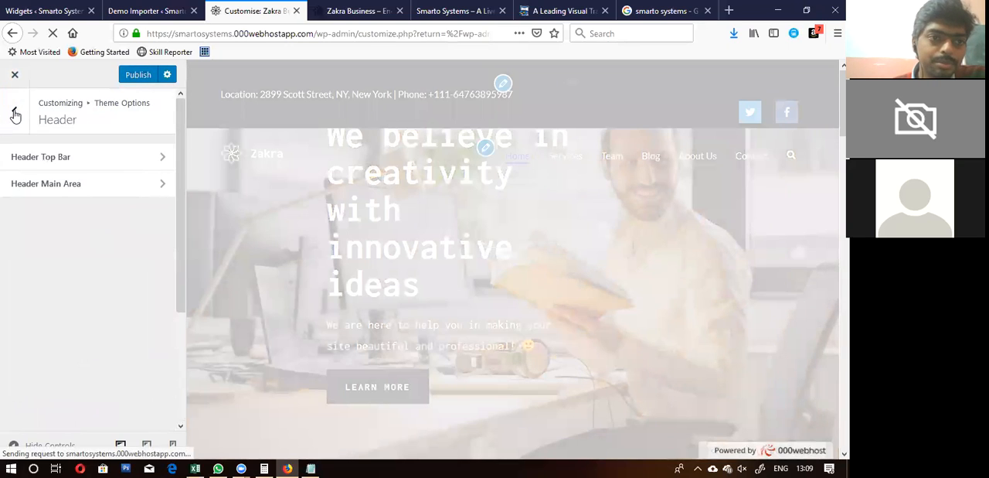
click(54, 187)
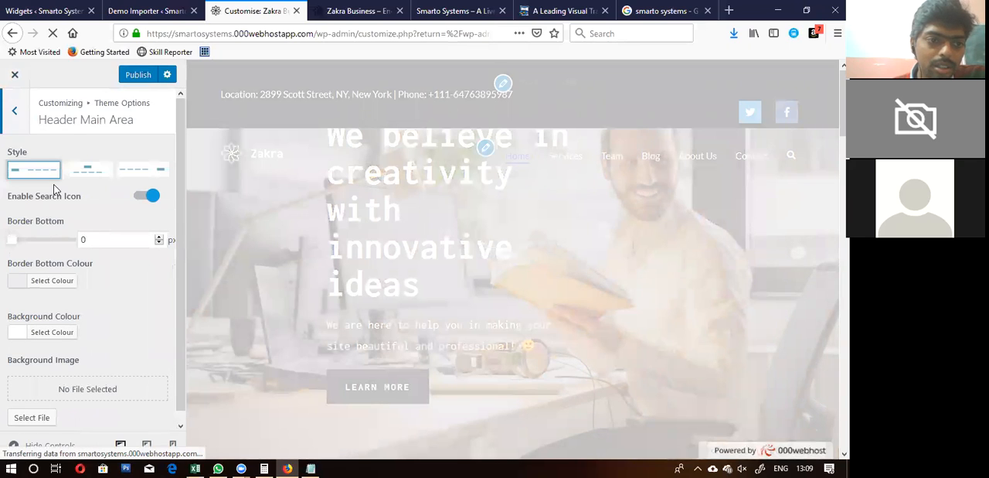
click(11, 107)
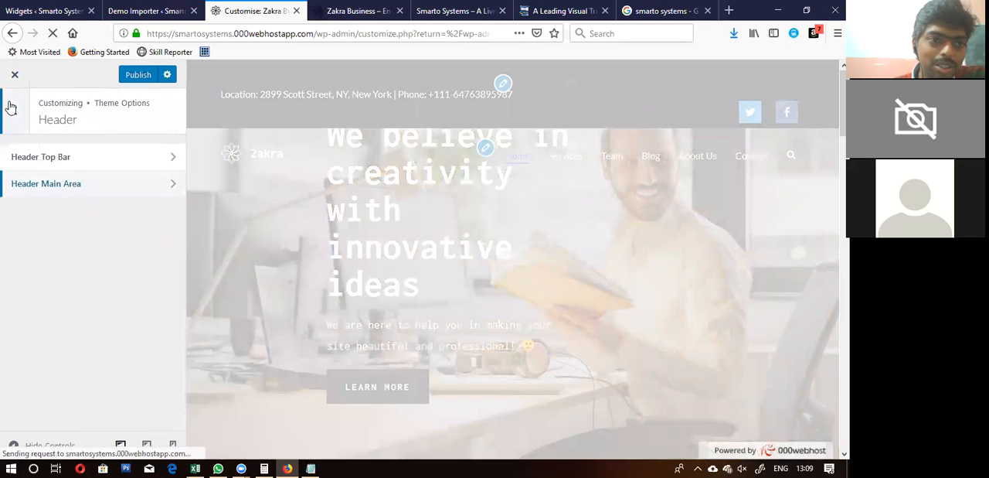
Step: Set the Right Content of the Header Top Bar to Menu
click(70, 166)
scroll(85, 322, down, 1)
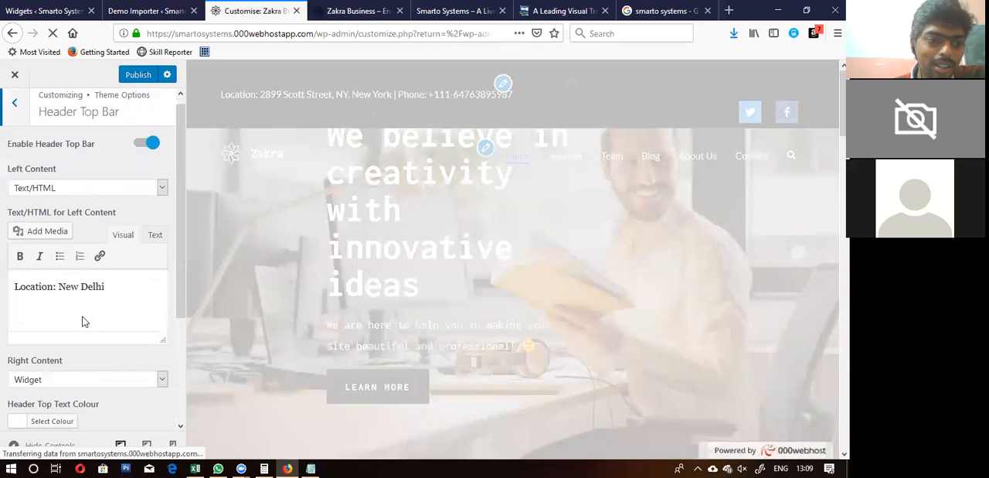
scroll(85, 323, down, 2)
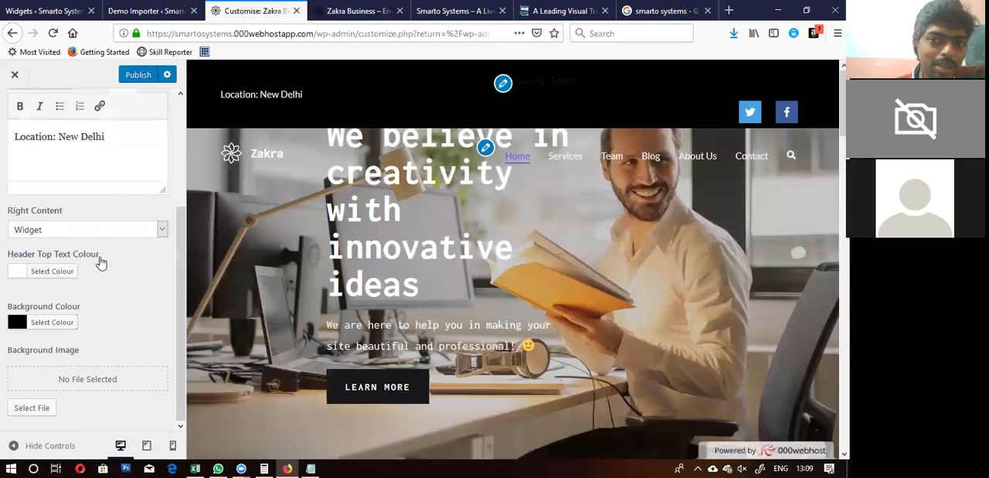
click(82, 232)
click(81, 236)
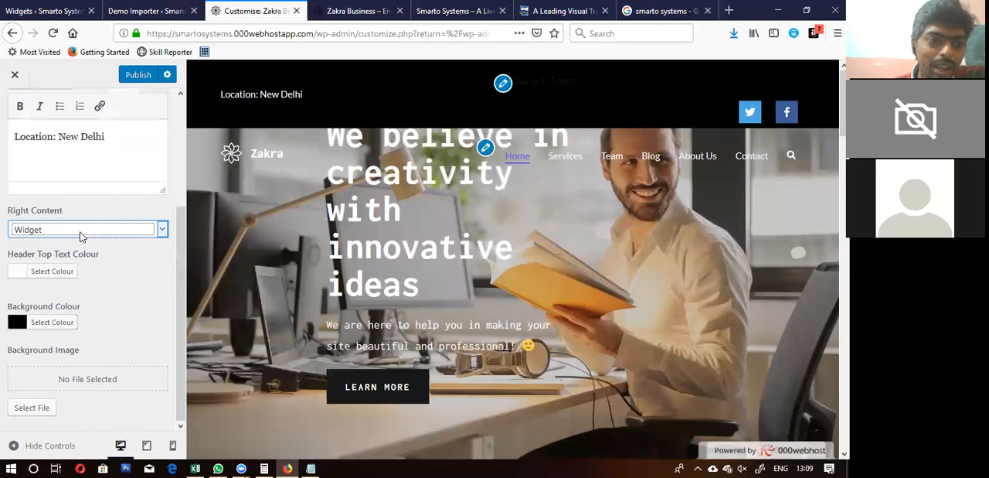
click(81, 232)
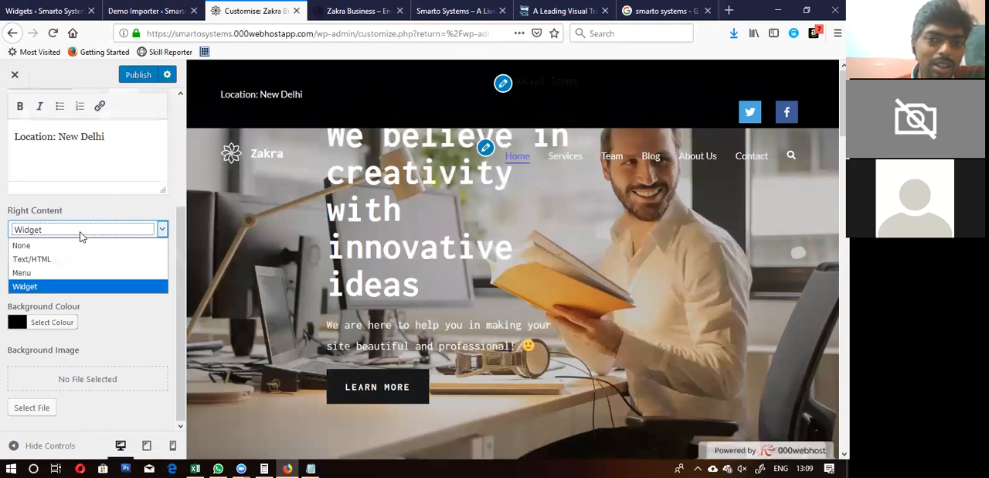
click(58, 273)
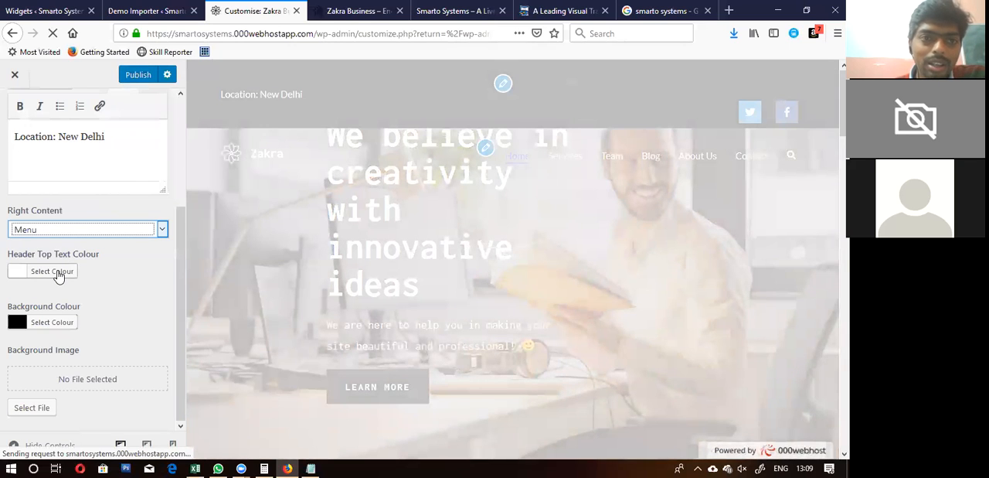
Step: Set the Right Content of the Header Top Bar to Text/HTML
click(137, 248)
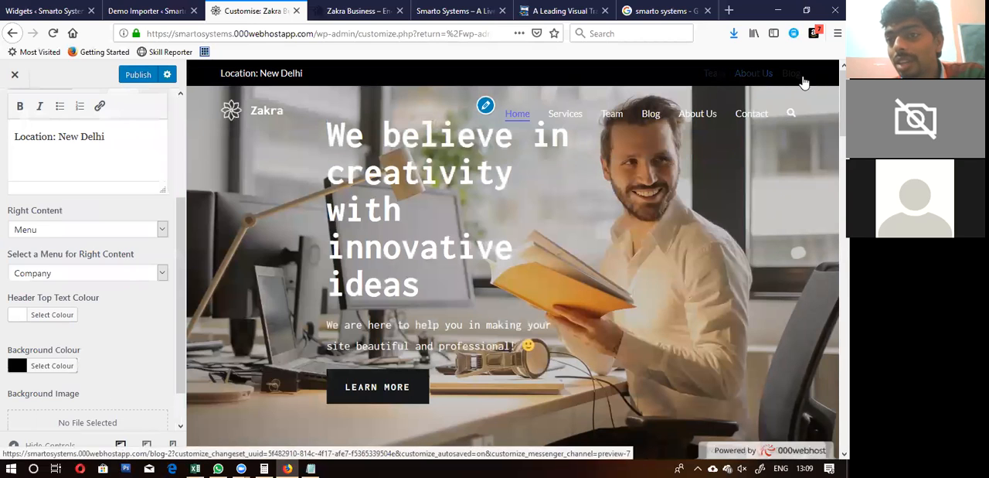
click(94, 229)
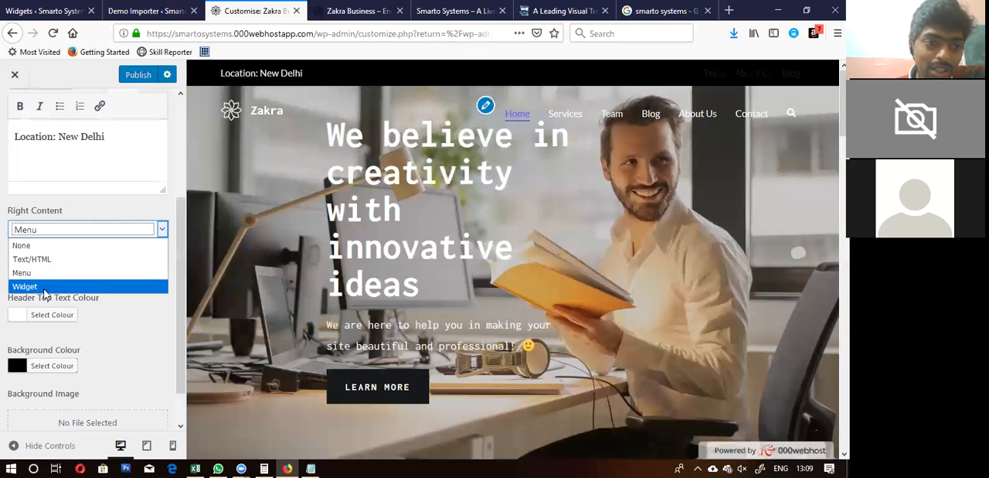
click(48, 264)
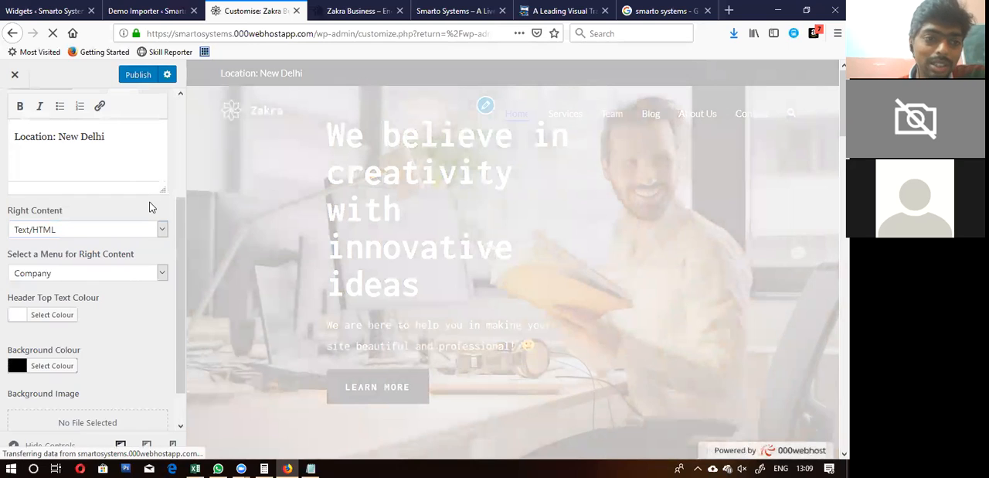
Step: Try Menu as the Left Content of the Header Top Bar
scroll(152, 207, up, 3)
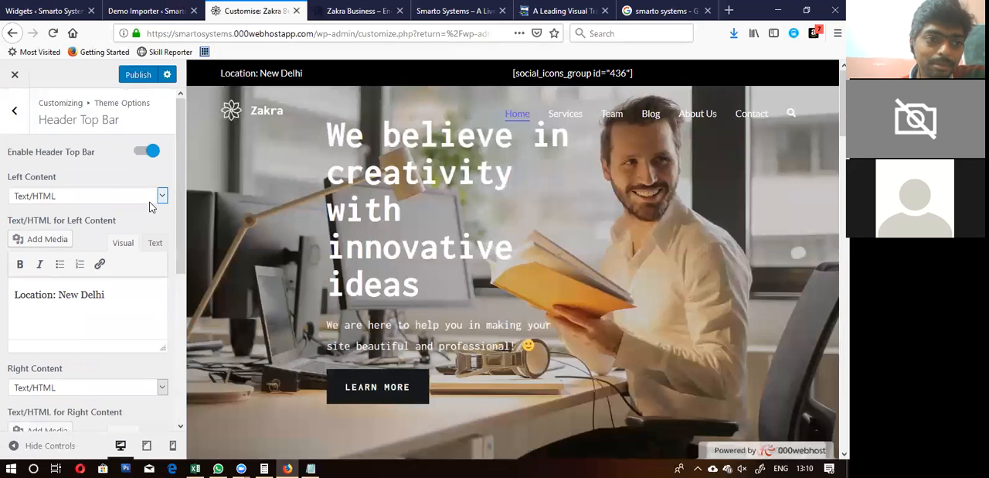
click(109, 198)
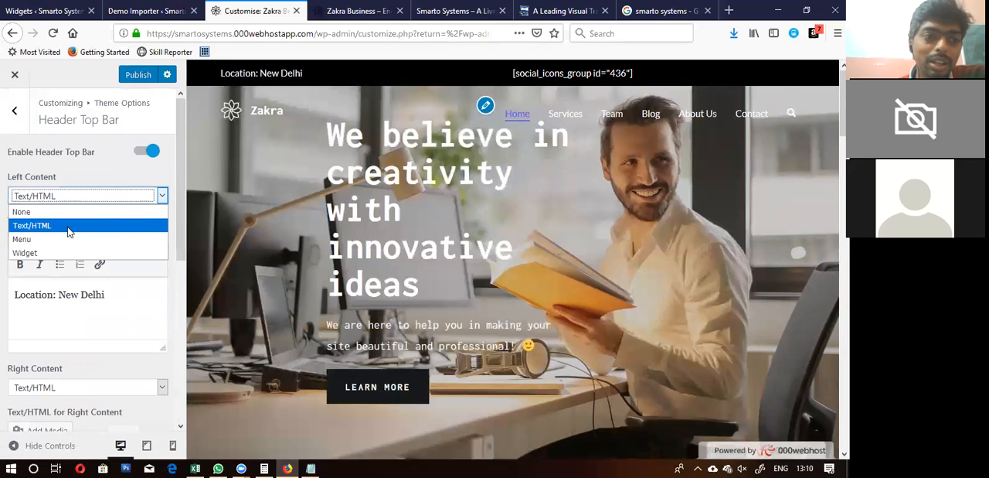
click(112, 165)
click(112, 165)
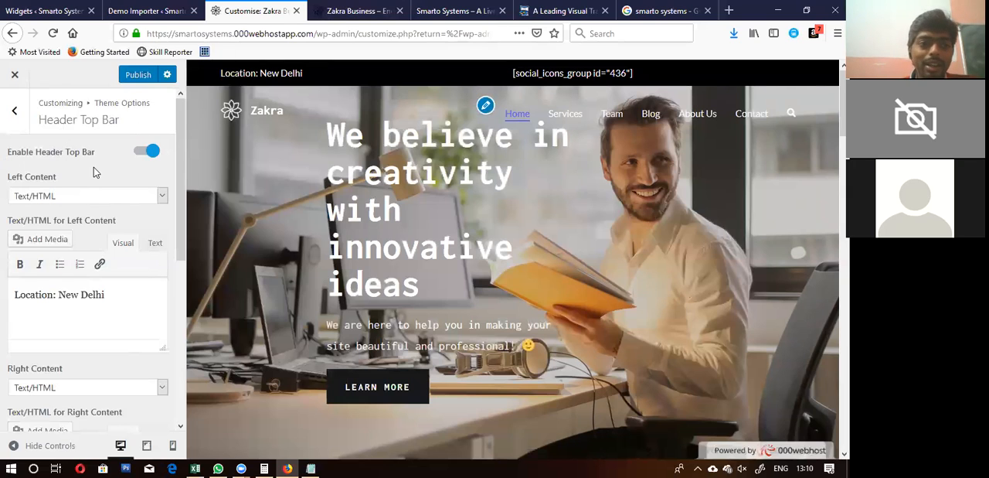
click(32, 196)
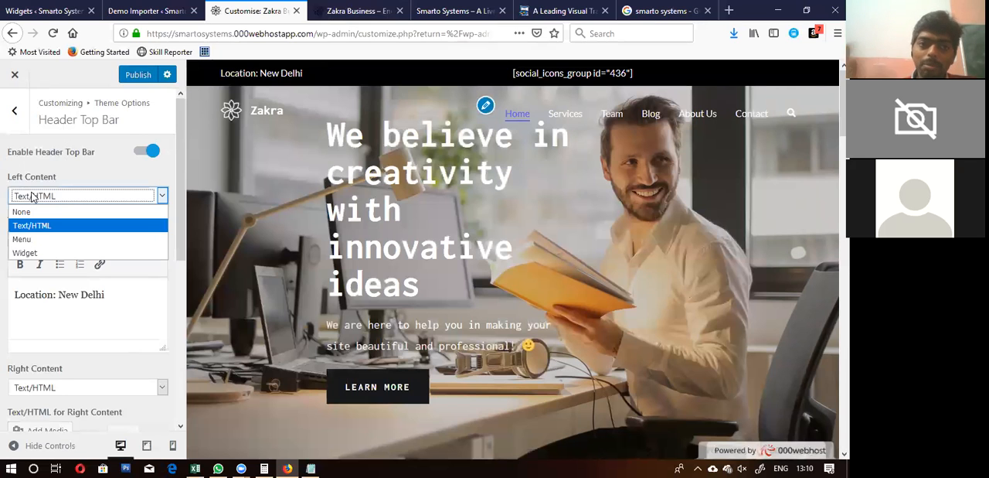
click(41, 240)
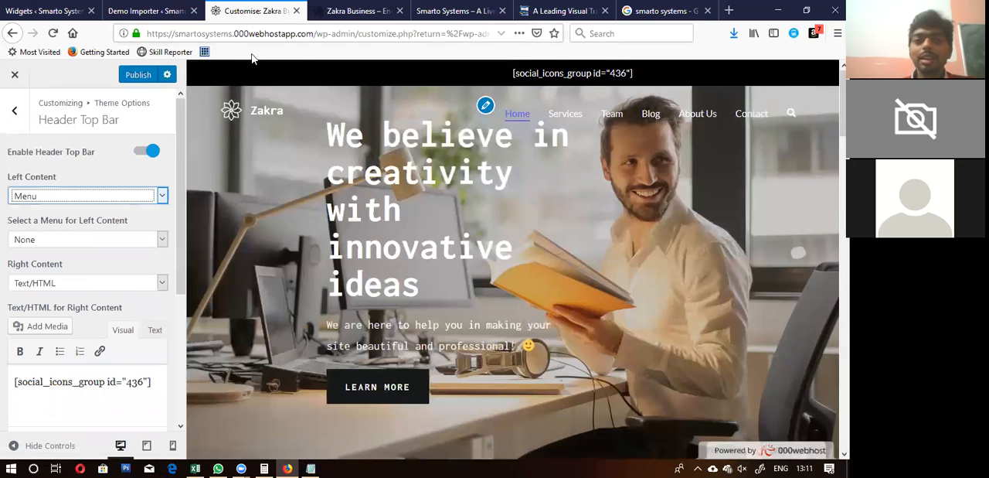
Step: Set the Left Content of the Header Top Bar to Widget and publish the changes
click(103, 198)
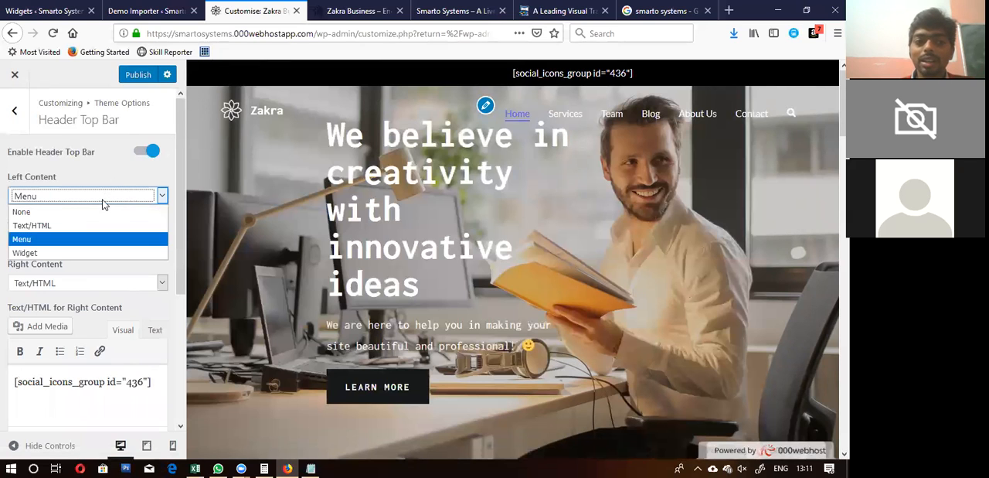
click(55, 251)
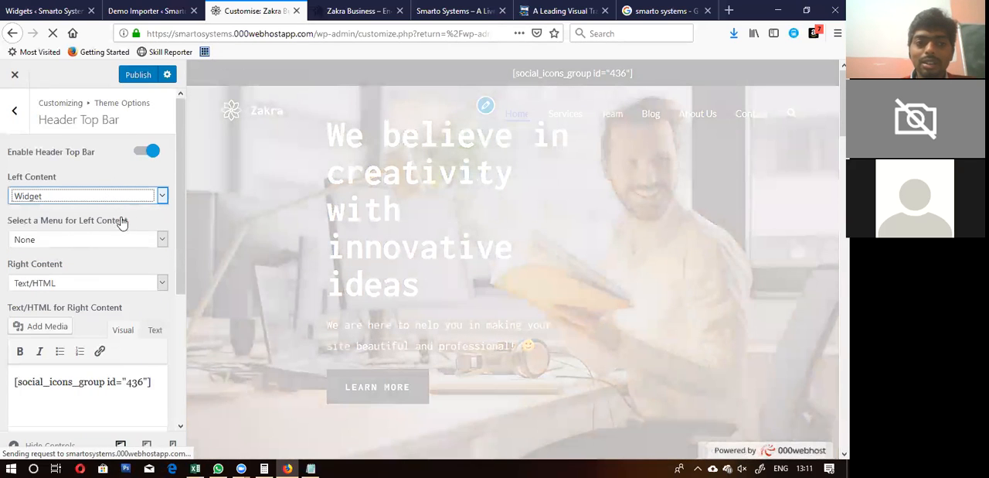
click(142, 209)
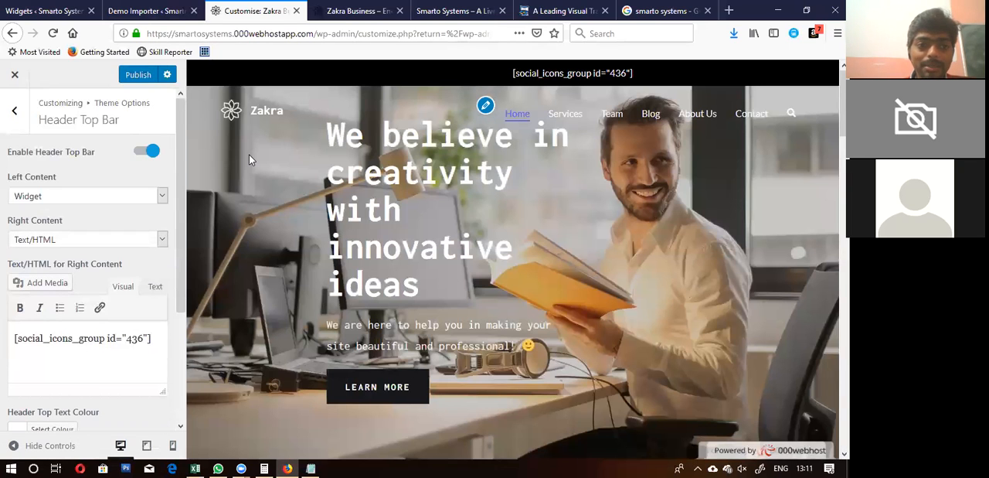
click(133, 76)
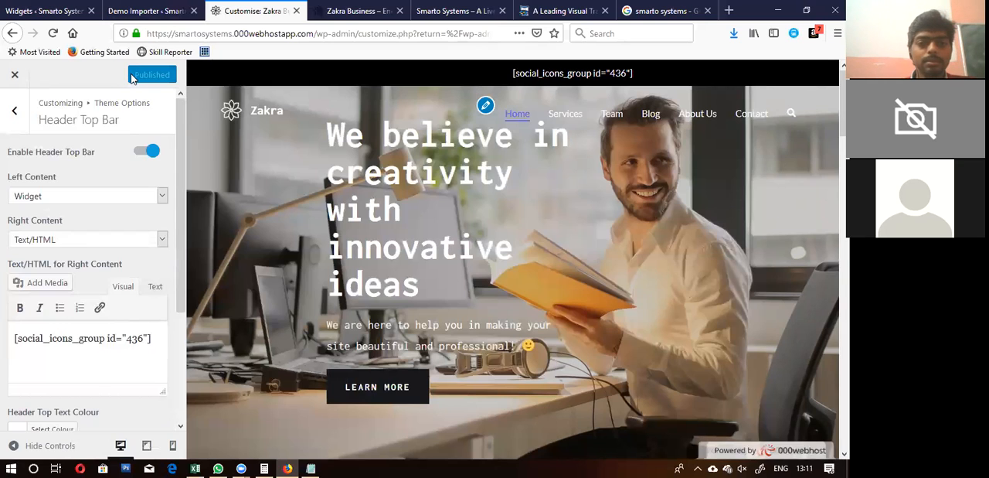
Step: Close the customiser and open the Widgets page of the WordPress admin
click(12, 77)
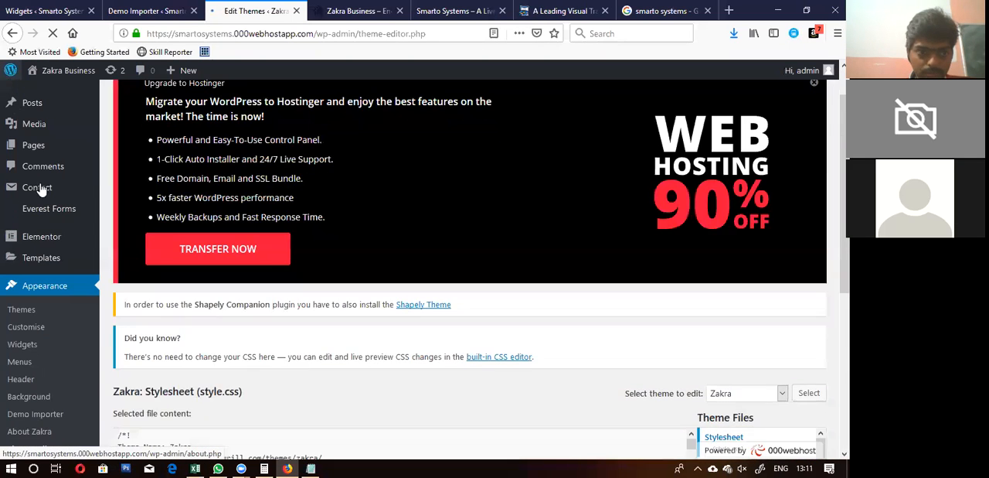
scroll(41, 274, down, 3)
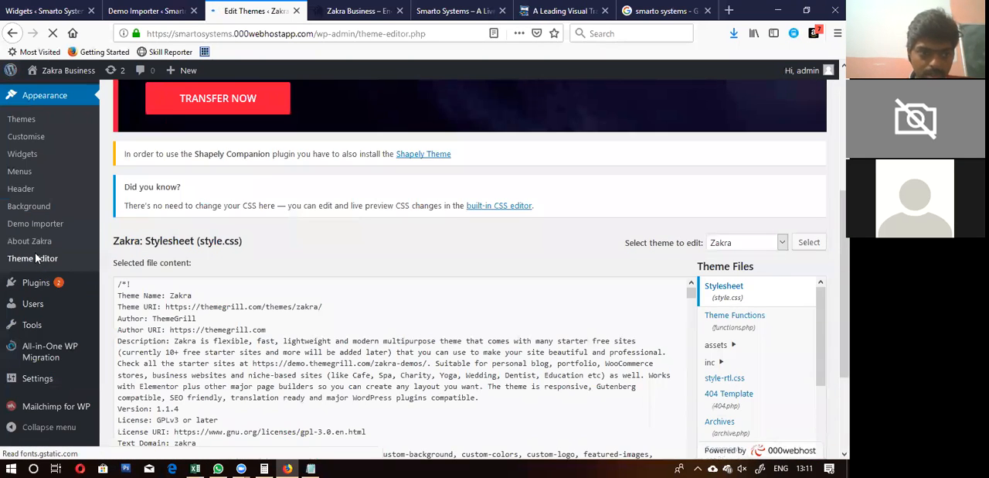
click(23, 168)
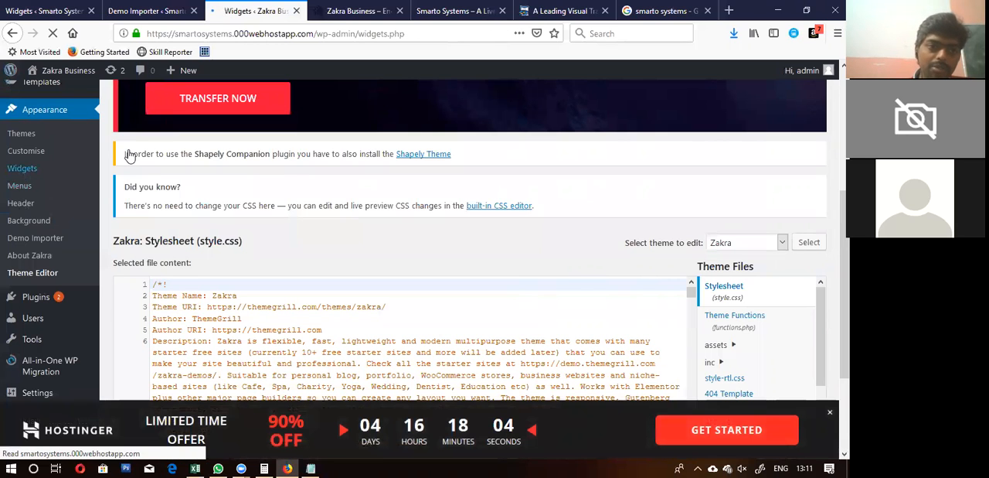
scroll(437, 168, down, 4)
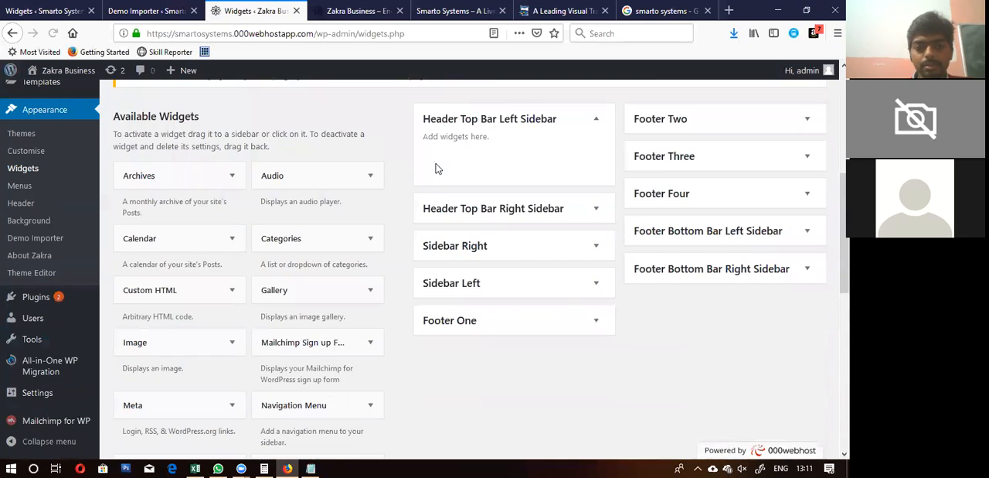
Step: Add a Text widget to the Header Top Bar Left Sidebar
scroll(313, 340, down, 4)
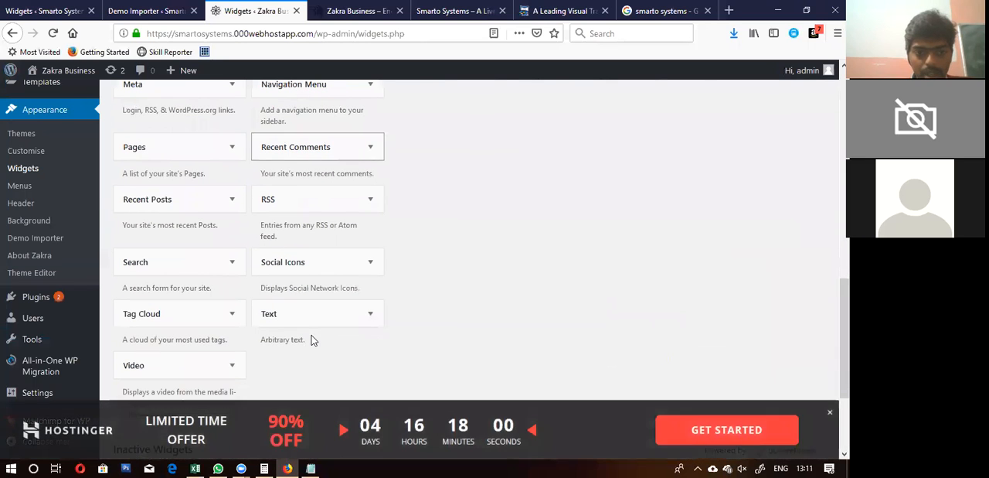
drag(302, 325, 415, 78)
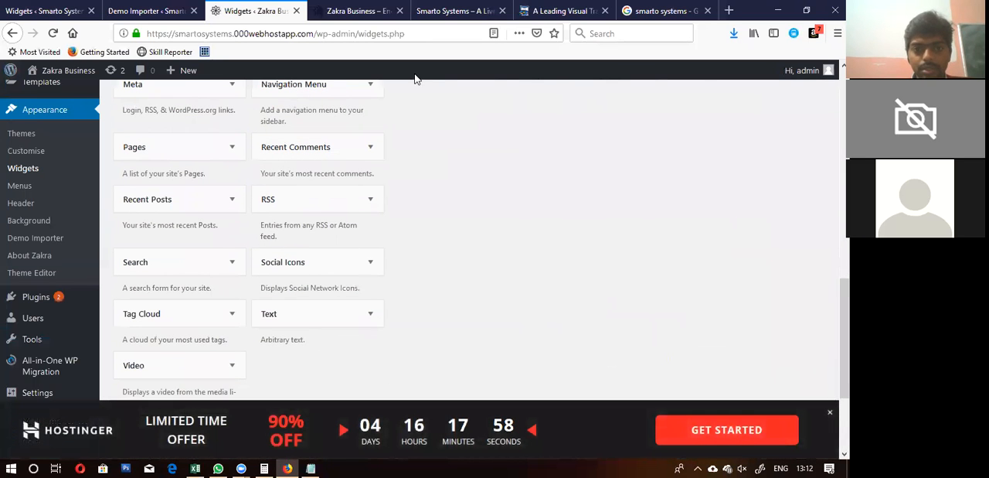
scroll(433, 123, up, 5)
drag(451, 160, 469, 147)
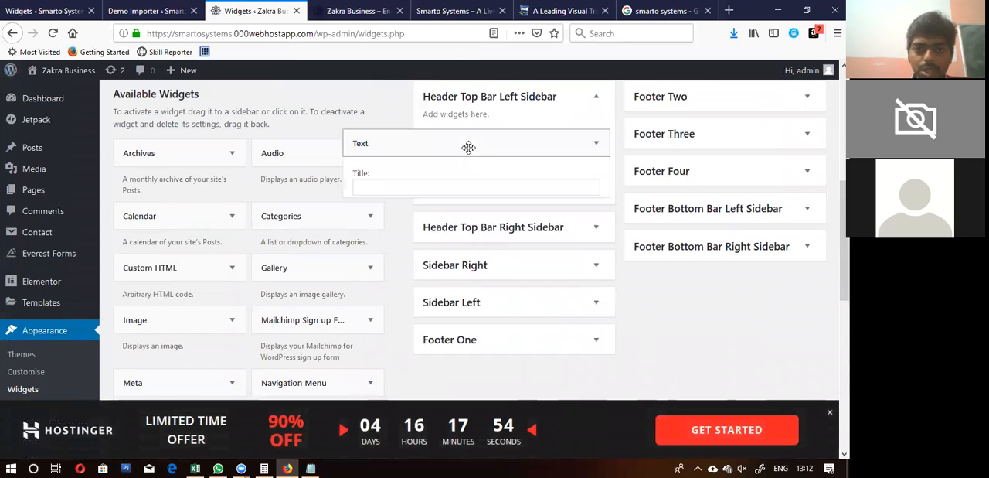
Step: Enter "test" as the content of the new Text widget and save it
click(389, 257)
text(text)
key(BackSpace)
text(st)
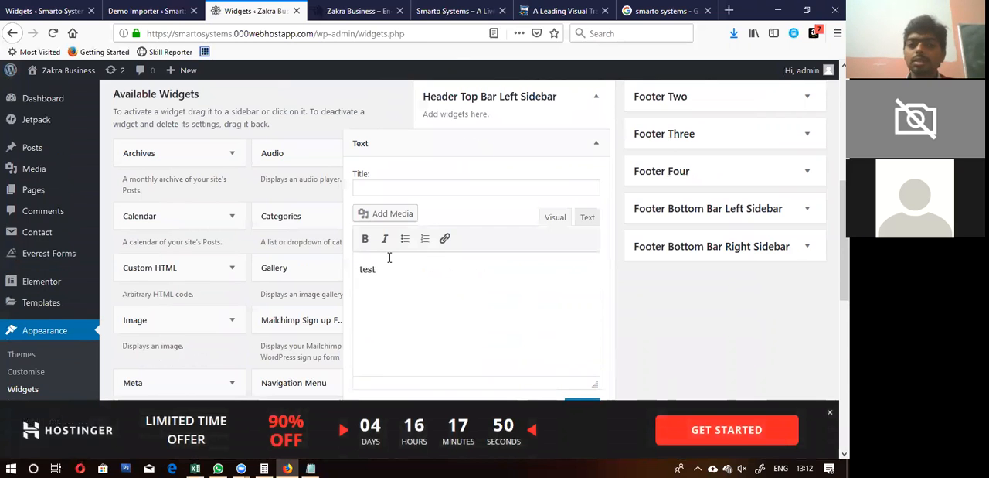
scroll(390, 258, down, 3)
scroll(389, 259, up, 3)
scroll(390, 262, down, 3)
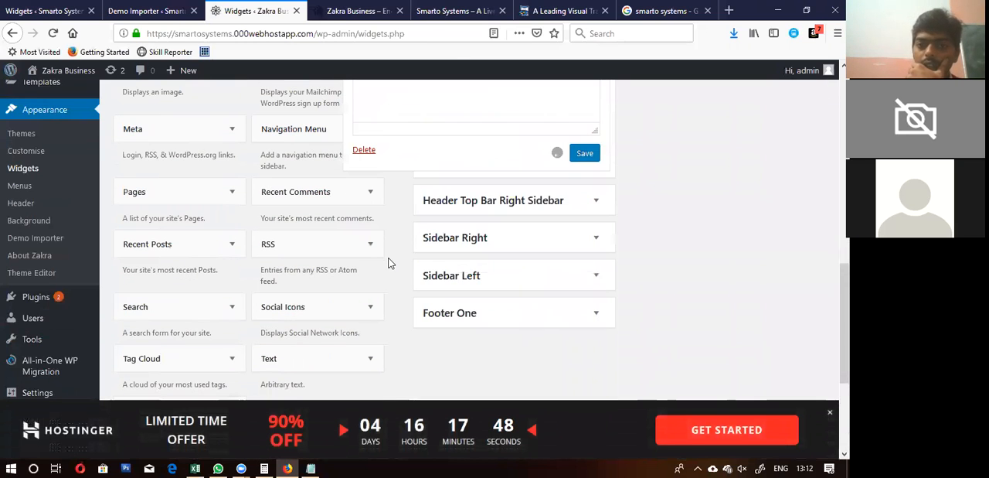
click(585, 155)
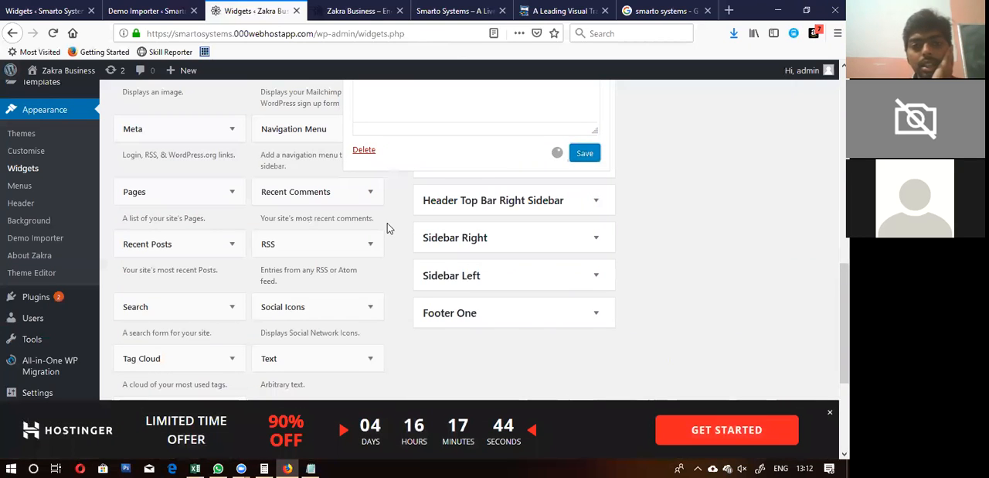
Step: Expand the Header Top Bar Right Sidebar area and reload the live site to check its header top bar
click(503, 199)
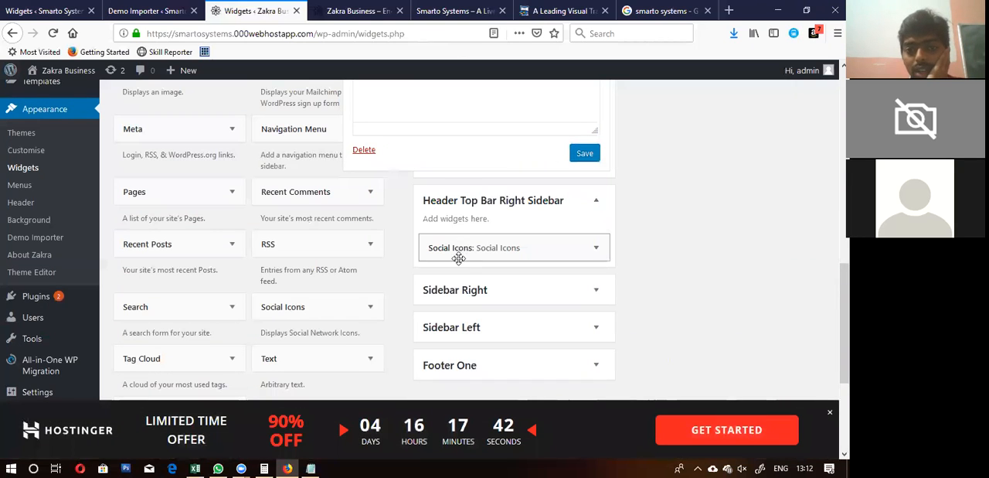
click(352, 11)
click(53, 33)
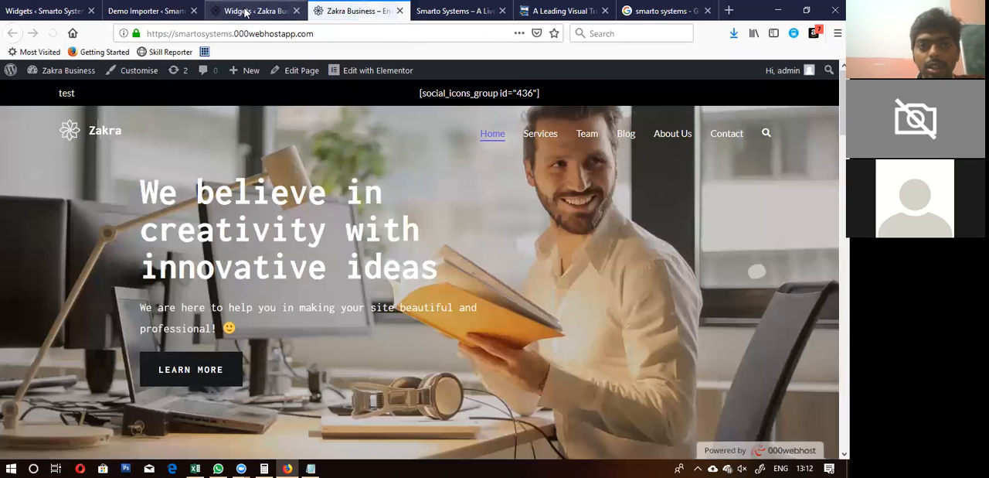
Step: Move the Social Icons widget from the Header Top Bar Right Sidebar to the Left Sidebar and reload the live site
click(255, 11)
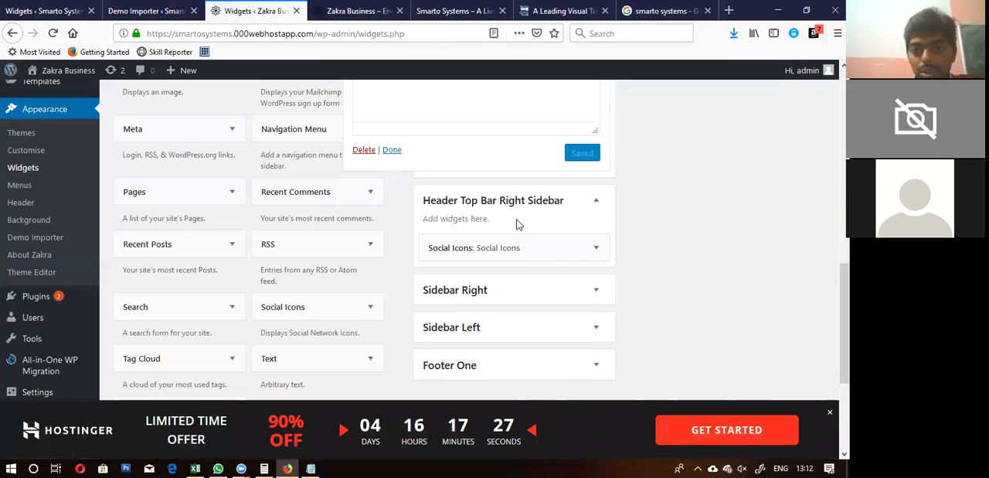
drag(553, 245, 532, 210)
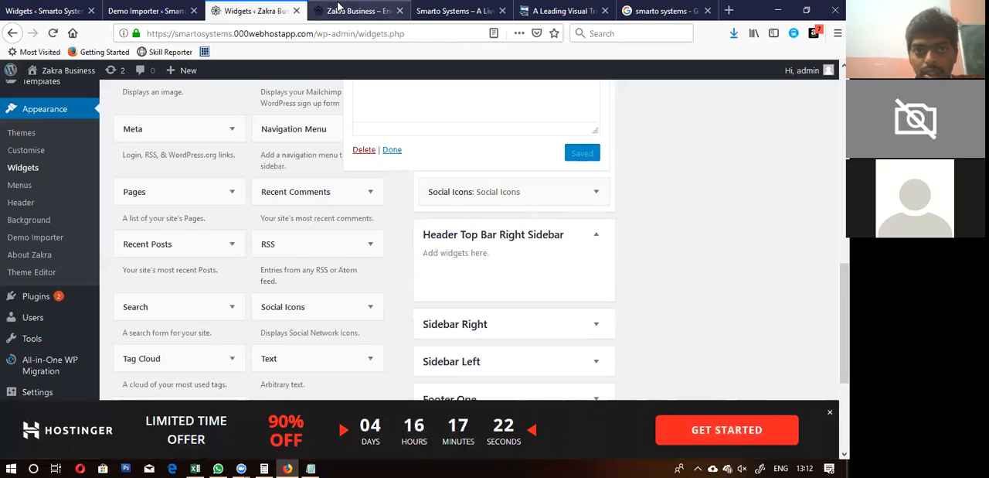
click(340, 10)
click(53, 33)
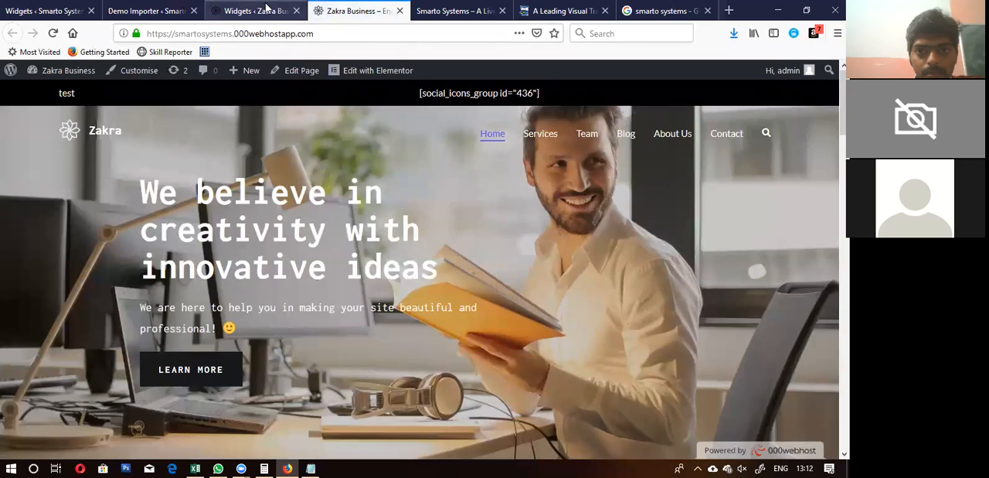
Step: Delete the "test" Text widget from the Header Top Bar Left Sidebar
click(266, 9)
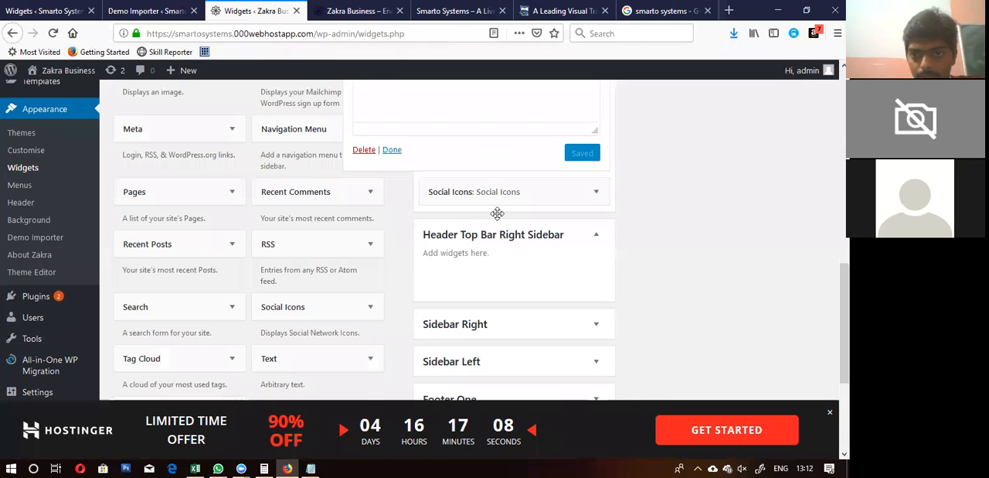
scroll(499, 218, up, 5)
scroll(499, 218, down, 3)
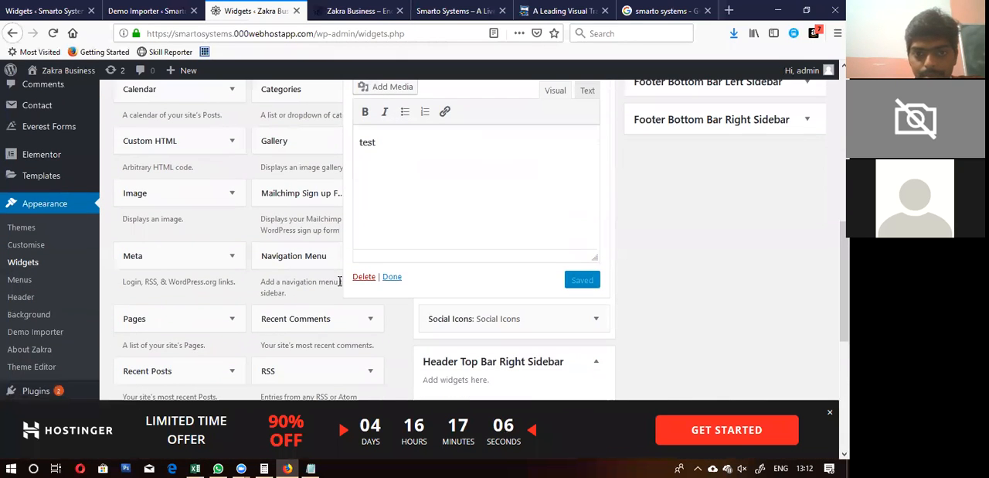
click(363, 276)
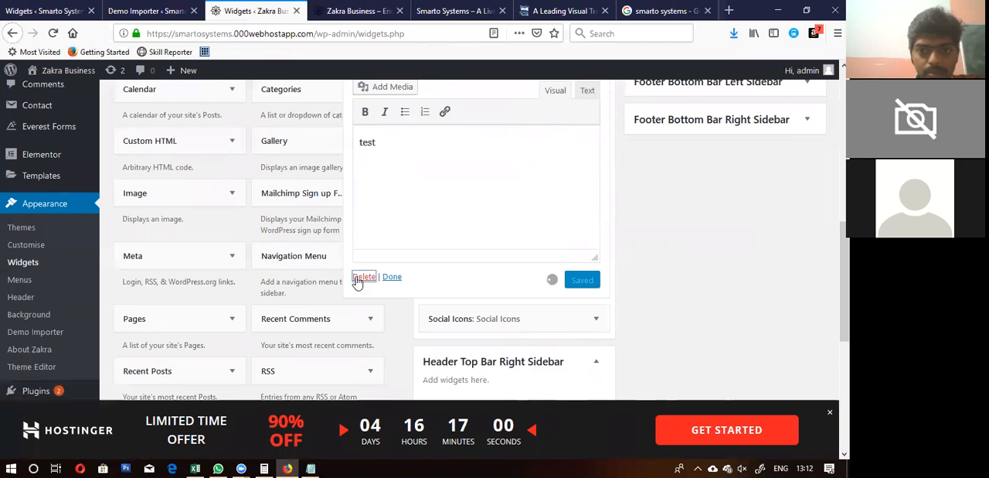
scroll(357, 282, up, 5)
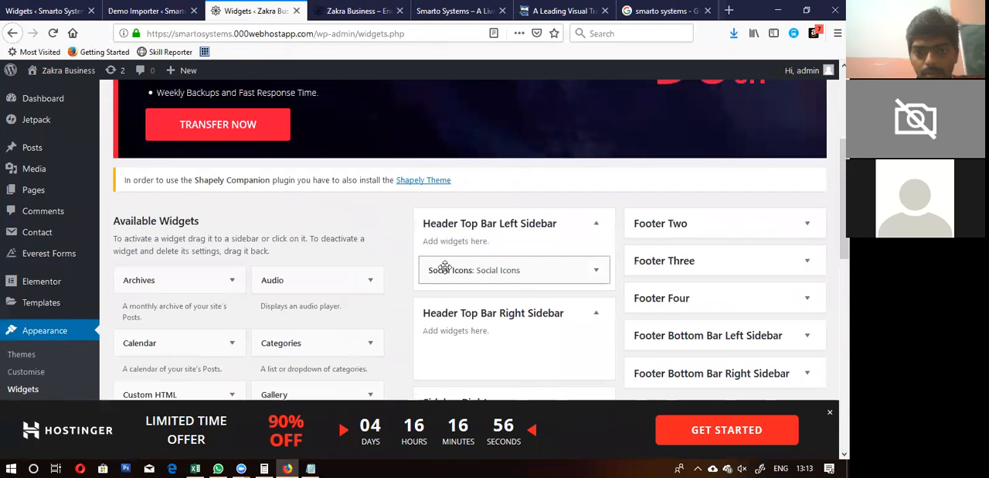
Step: Reload the live site to check which widgets the header top bar shows
click(359, 6)
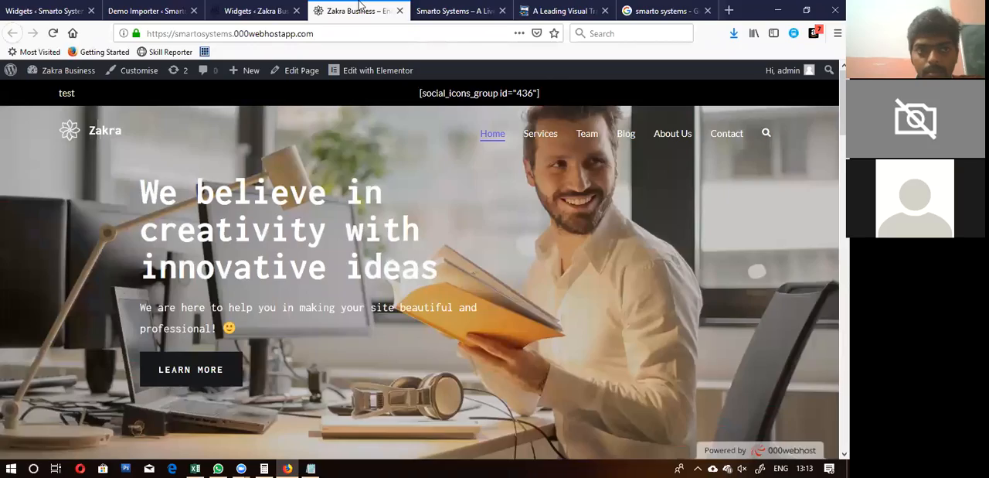
click(52, 34)
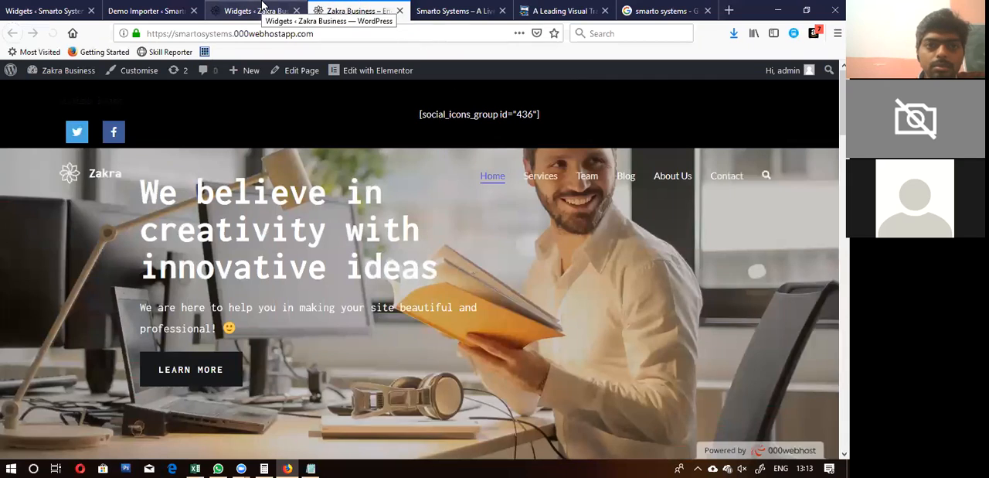
Step: Open the site's Menus admin page and review the Company menu's structure and the pages available to add
click(262, 6)
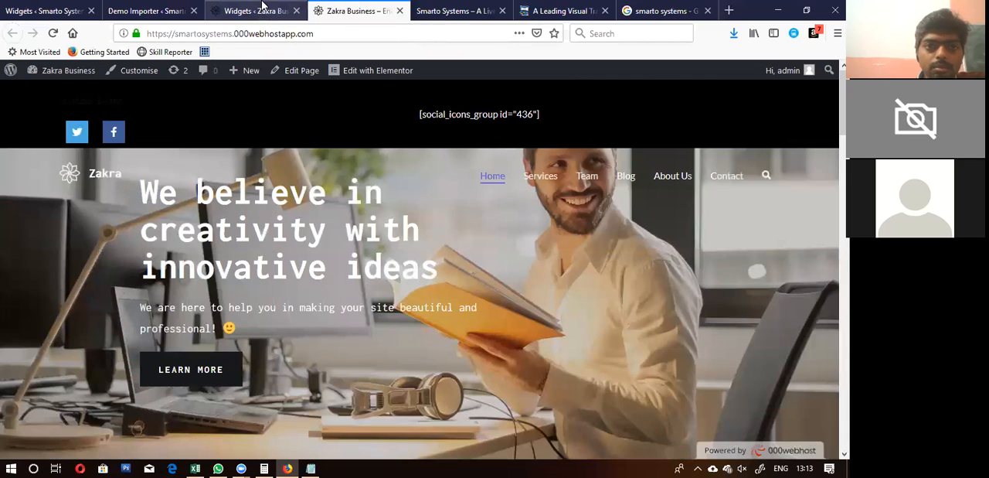
scroll(41, 313, down, 2)
scroll(41, 313, down, 2)
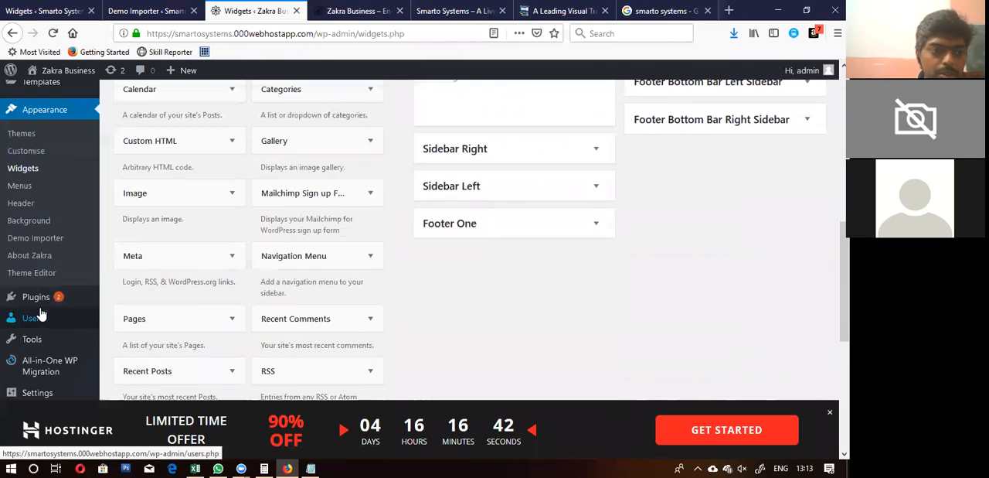
click(21, 195)
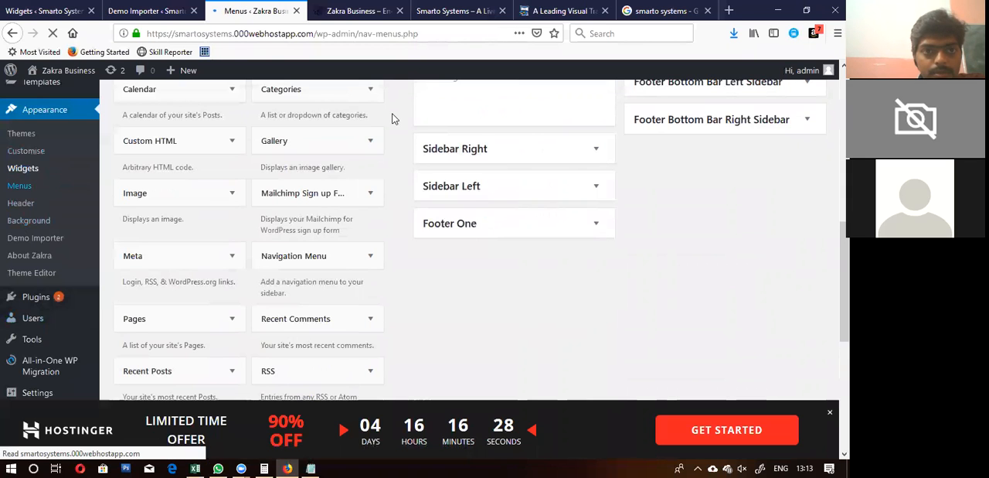
scroll(392, 118, down, 6)
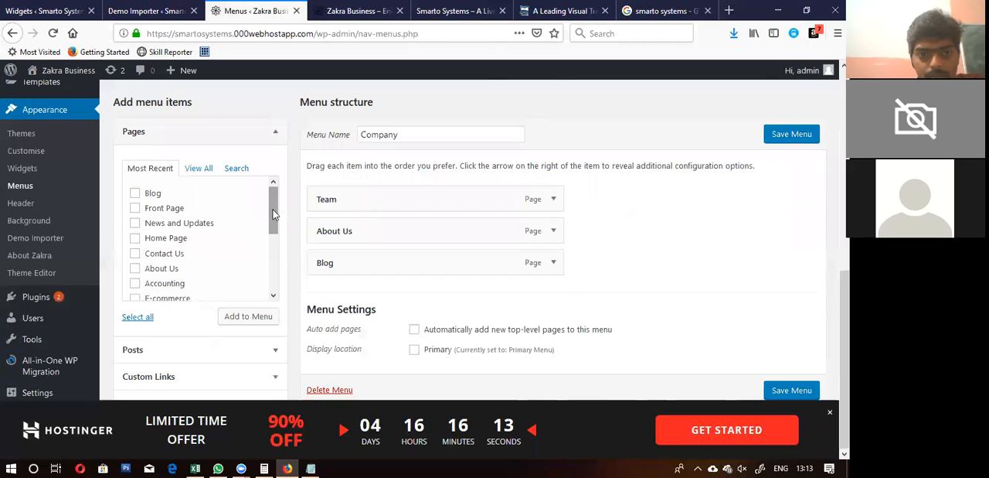
drag(273, 215, 271, 288)
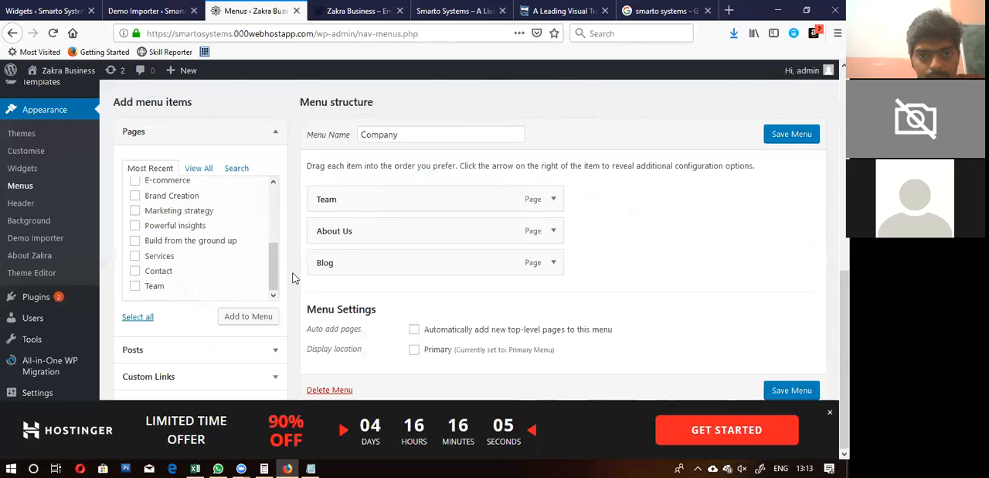
scroll(292, 278, up, 10)
scroll(292, 278, down, 7)
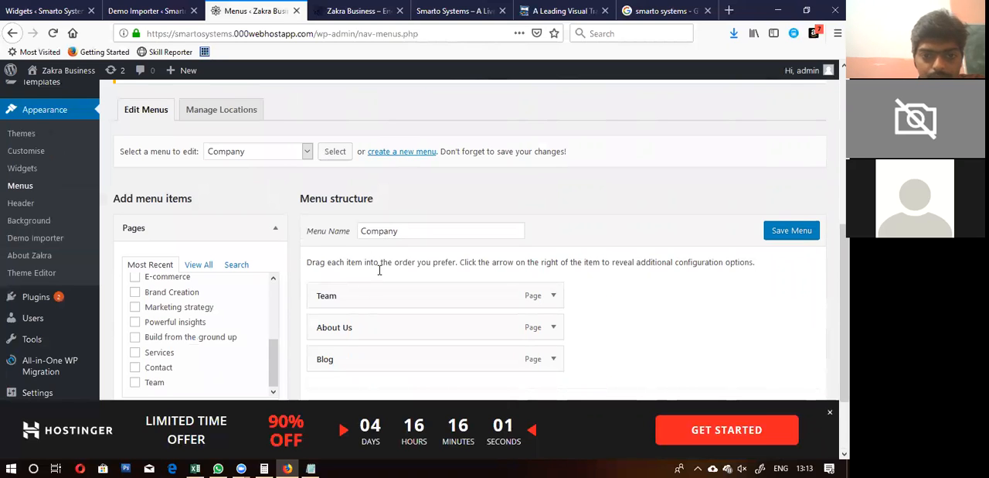
Step: Open the menu location settings and check which menus can be assigned to the Primary location, without changing the assignment
click(214, 113)
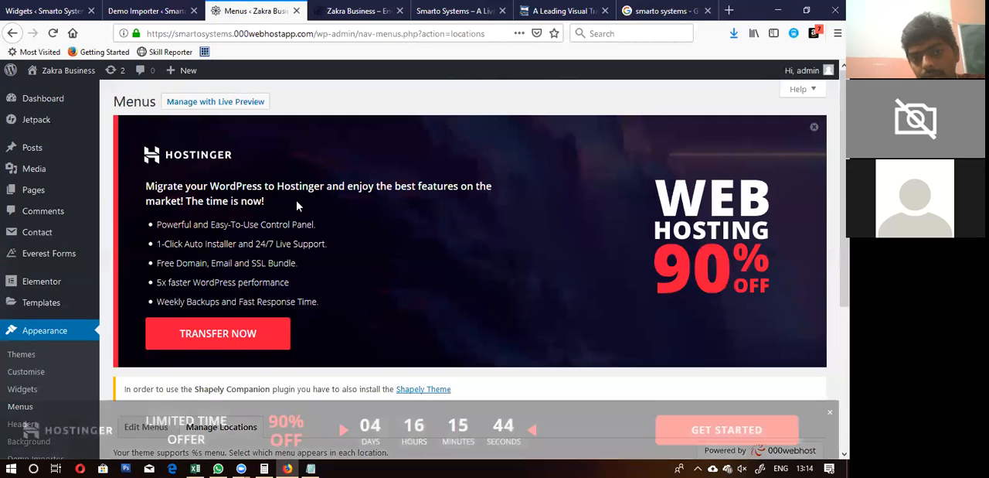
scroll(298, 205, down, 3)
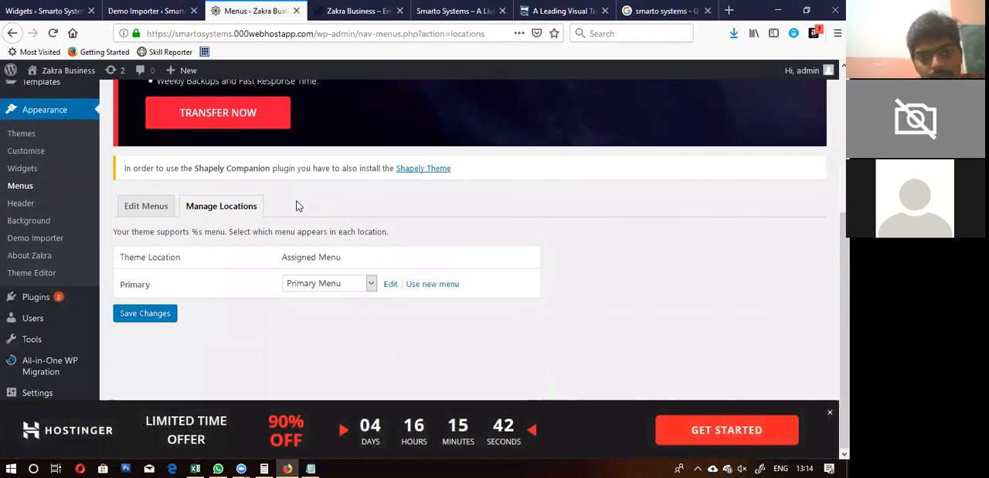
click(310, 285)
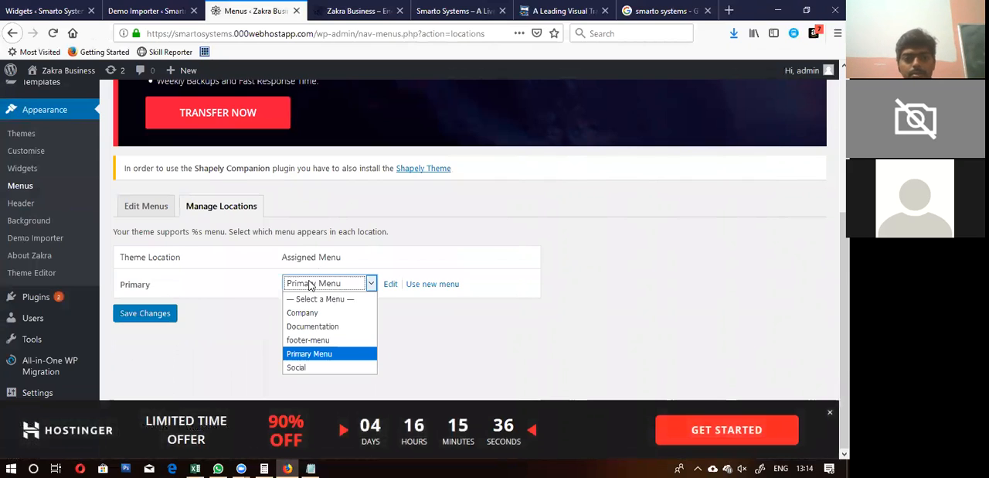
click(310, 284)
click(240, 280)
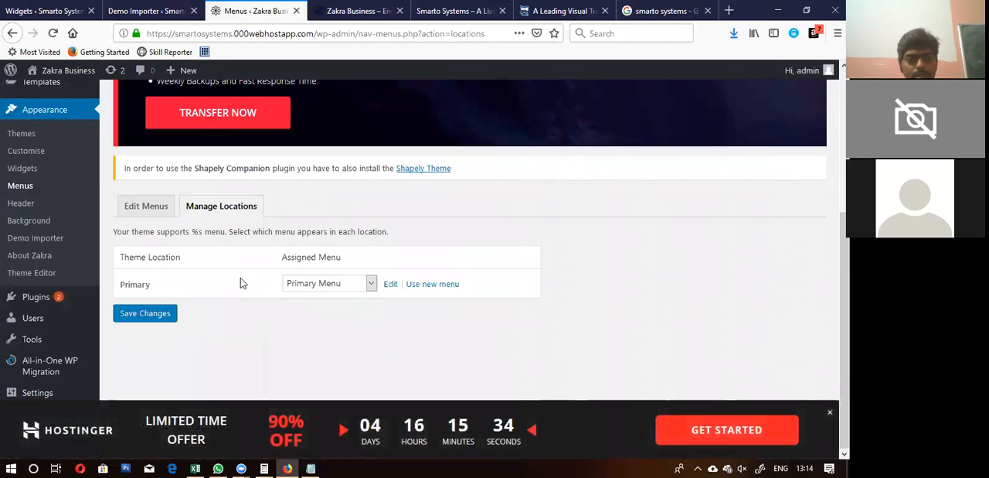
click(312, 281)
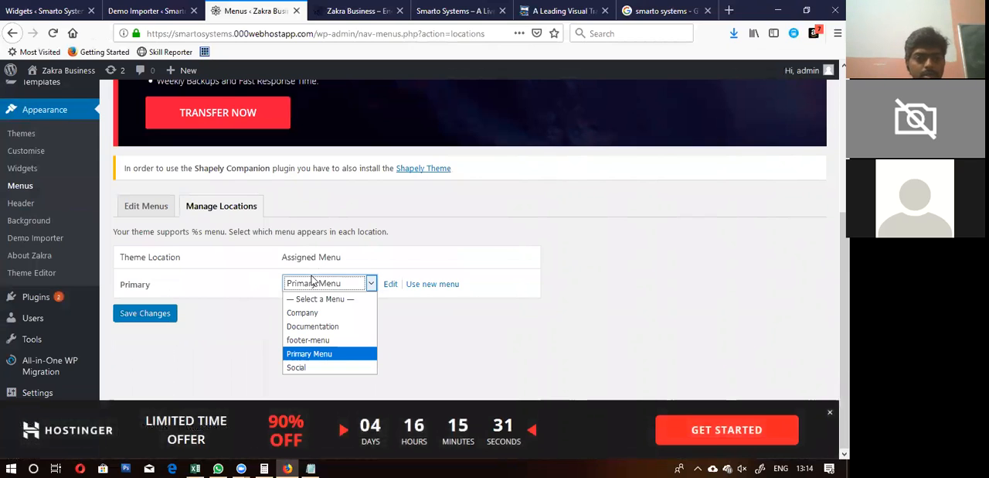
click(218, 333)
click(309, 280)
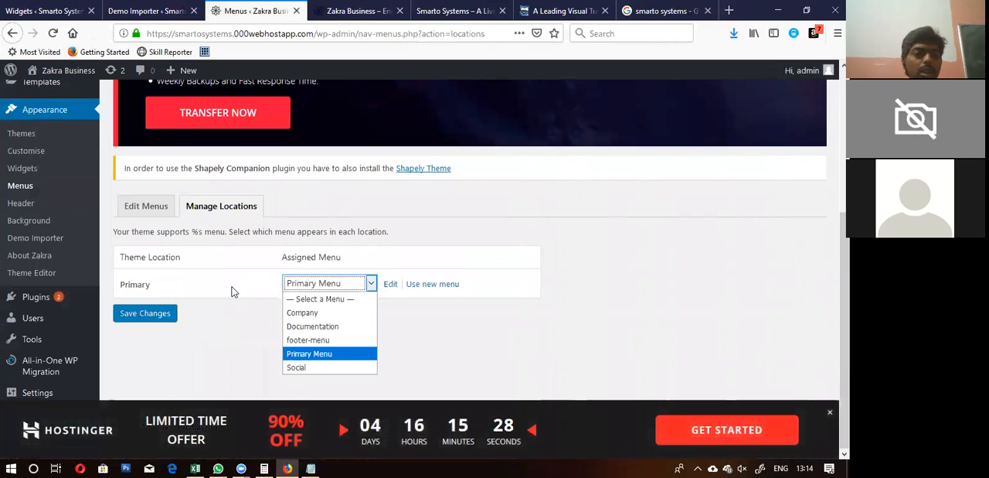
click(235, 292)
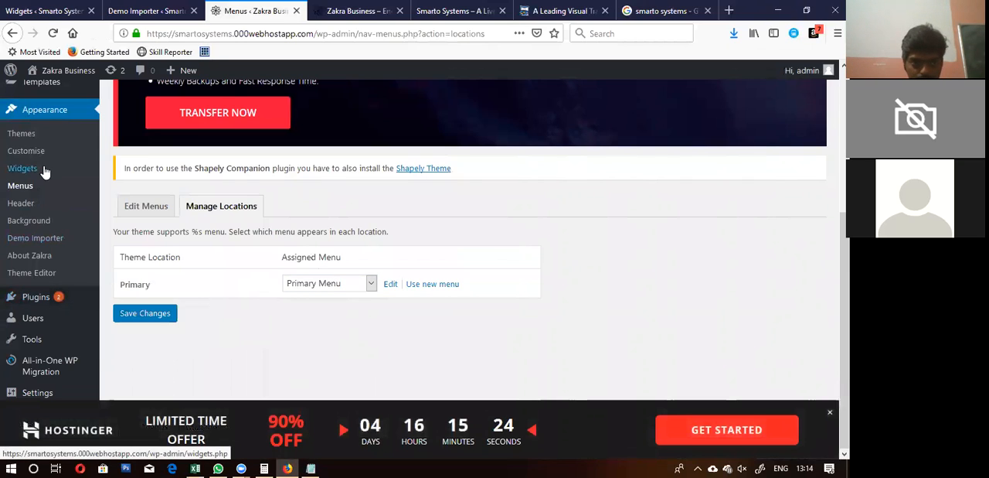
Step: Open the theme Customizer and bring up the Header Top Bar settings within the header theme options
click(26, 150)
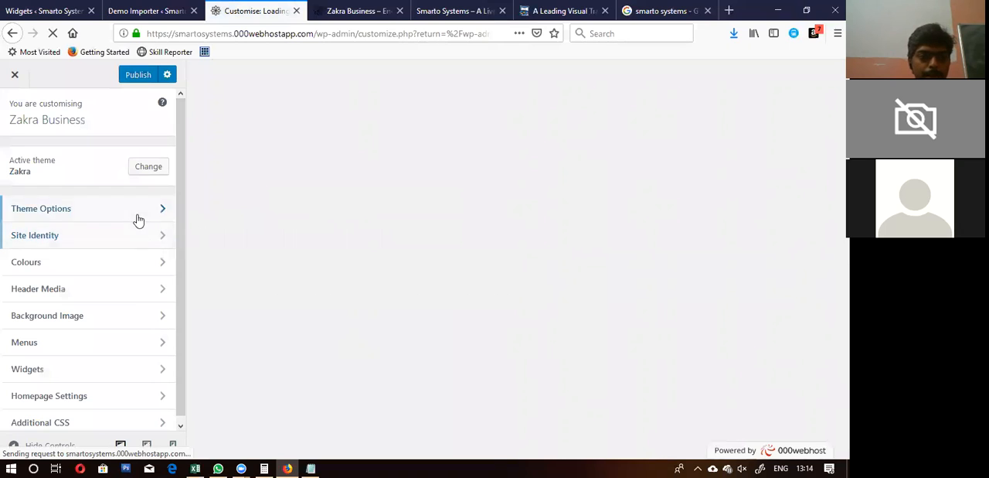
click(132, 294)
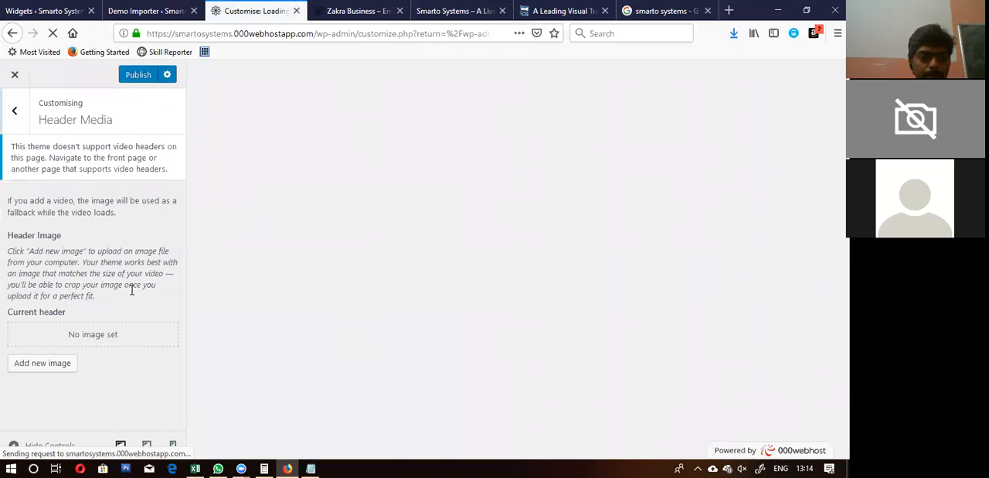
click(10, 112)
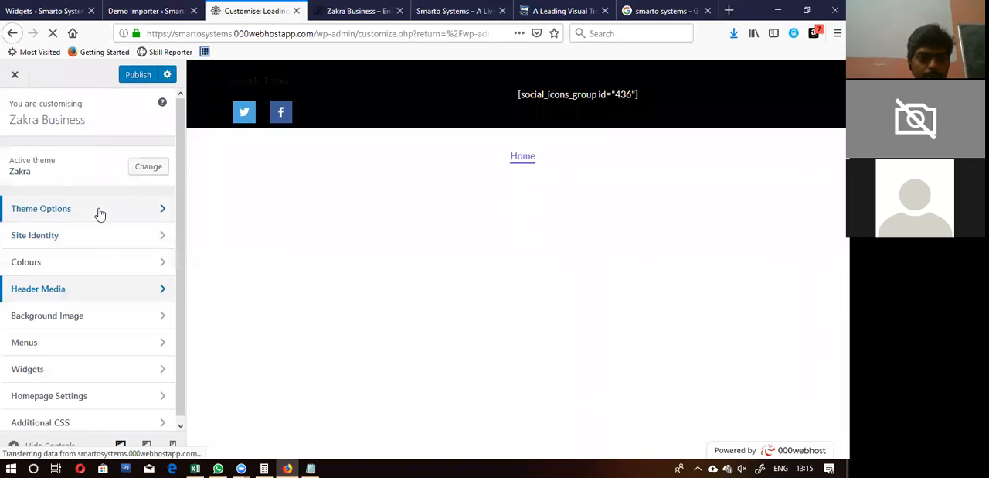
click(98, 210)
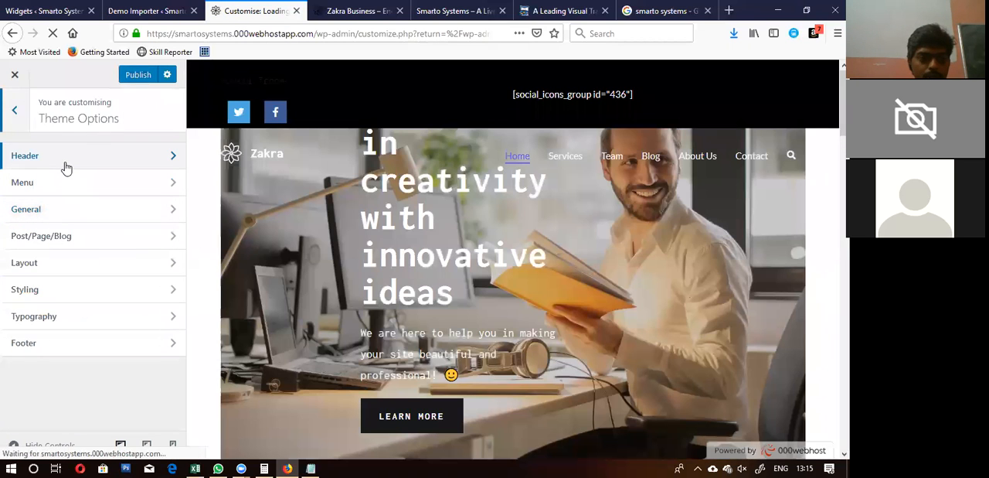
click(66, 162)
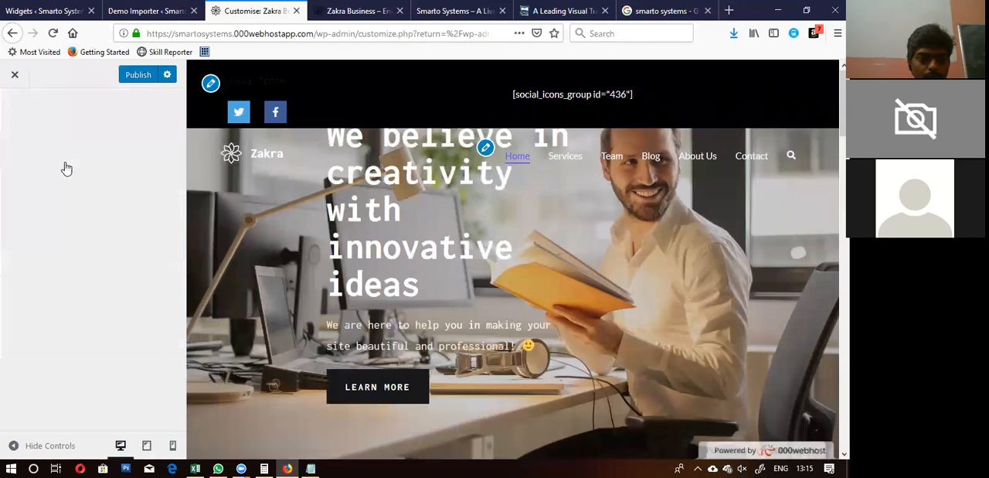
click(67, 157)
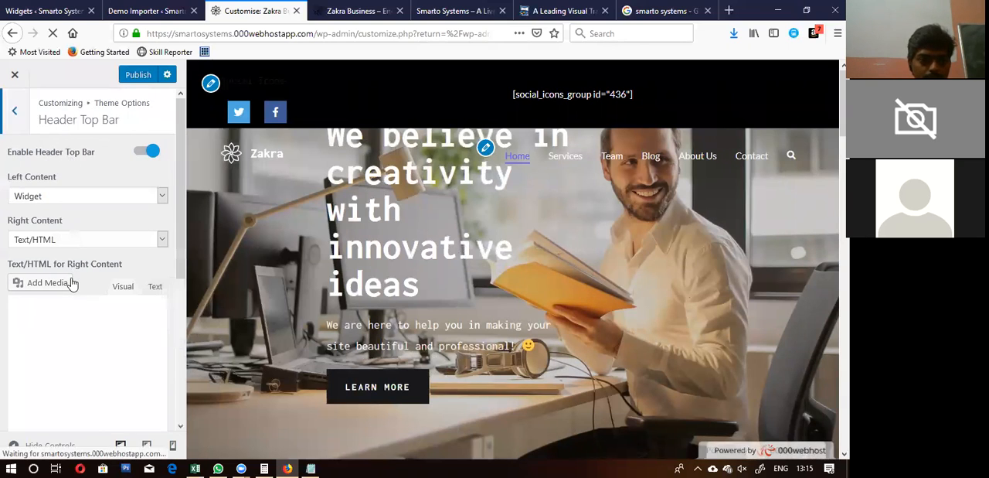
scroll(73, 280, down, 3)
scroll(72, 284, up, 2)
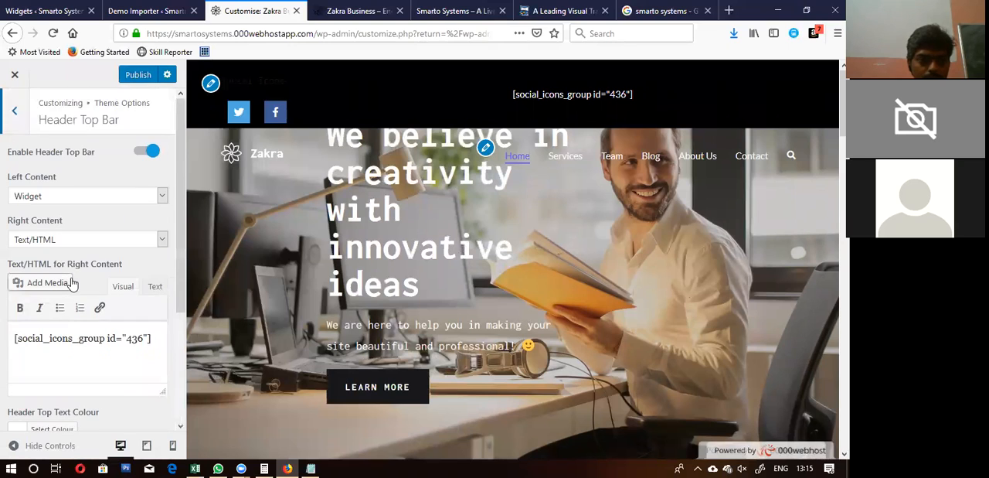
Step: Set the header top bar's left content to Menu and choose the Company menu for it
click(73, 201)
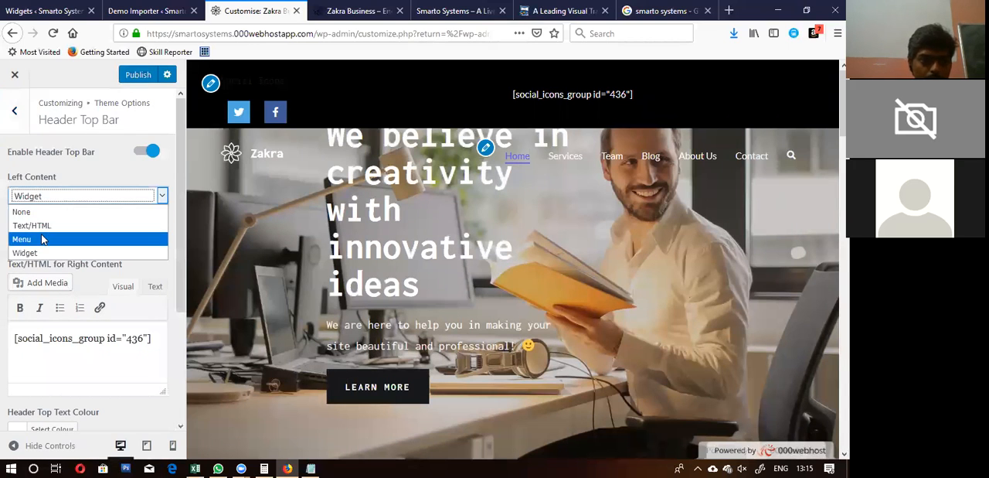
click(43, 239)
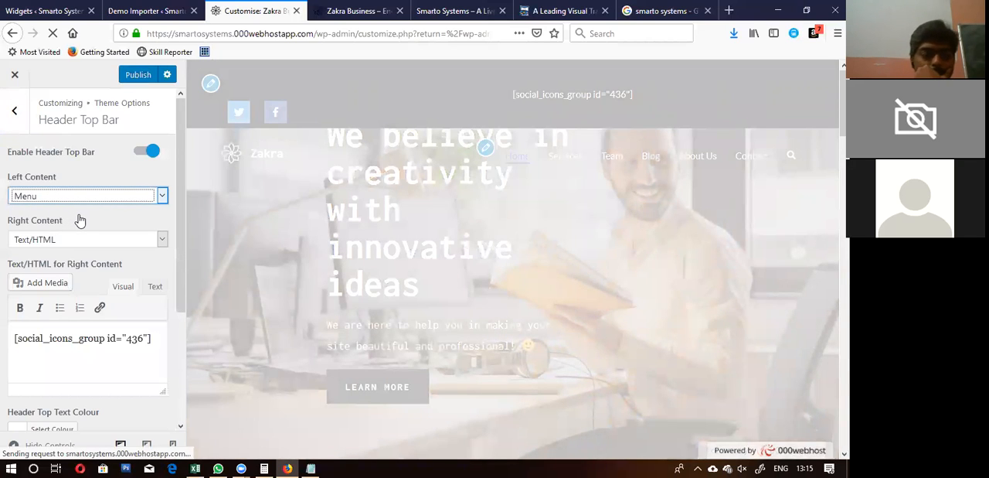
click(167, 164)
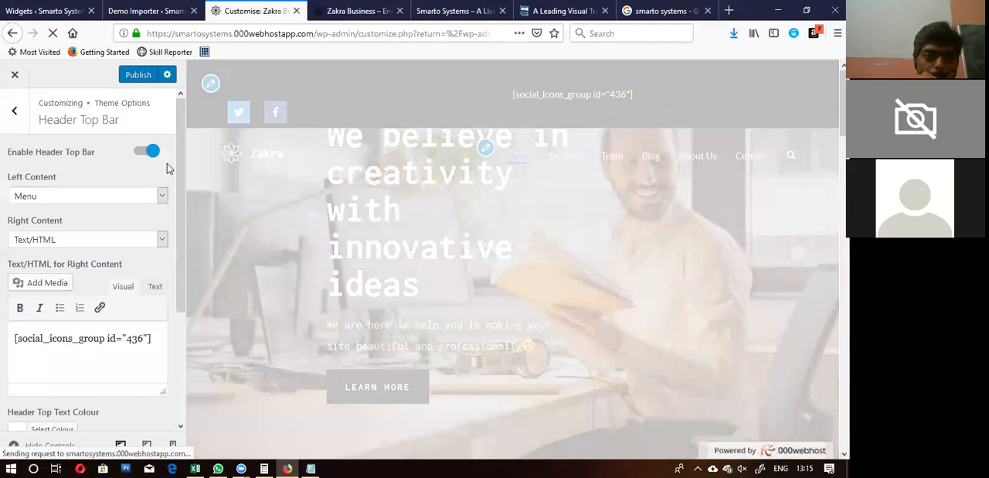
scroll(167, 163, down, 2)
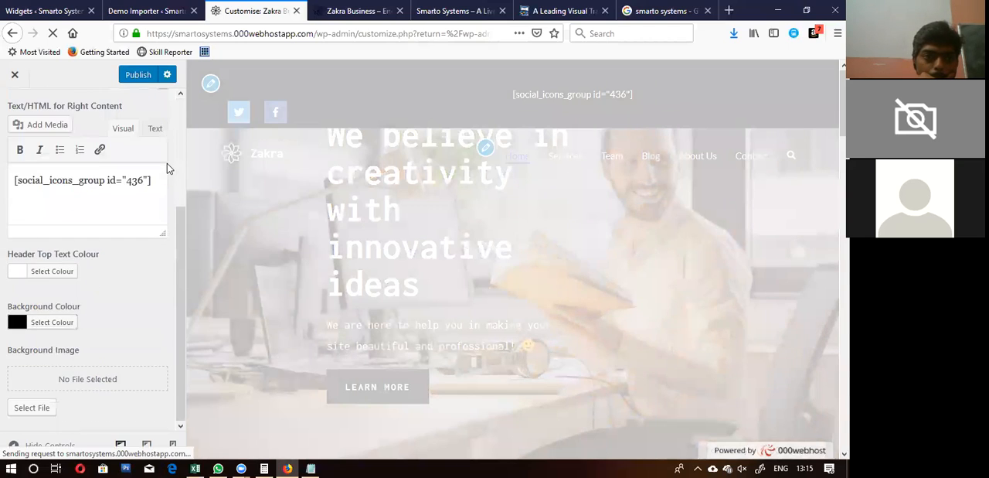
scroll(167, 163, up, 2)
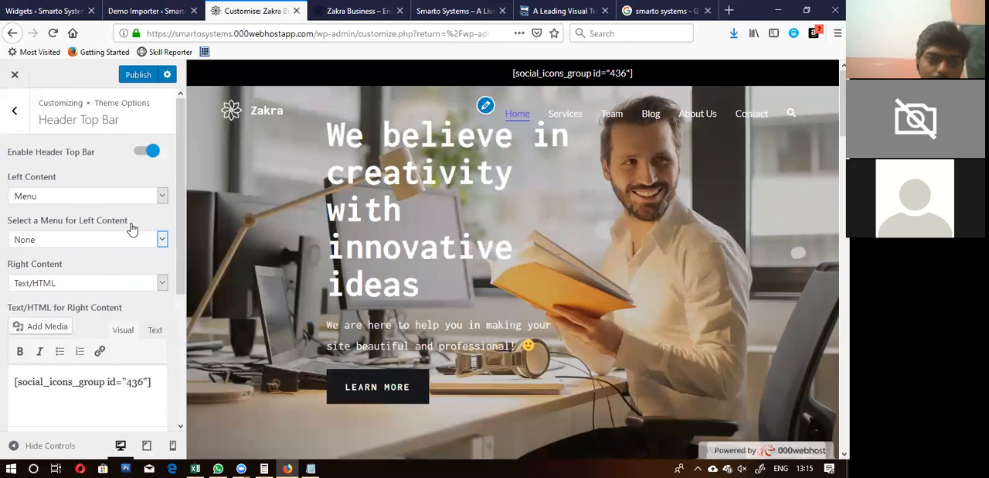
click(110, 239)
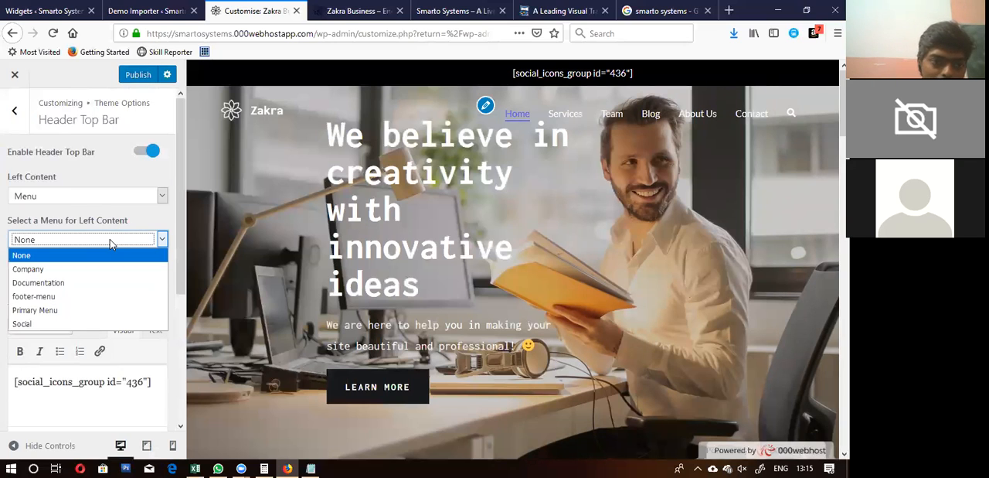
click(80, 269)
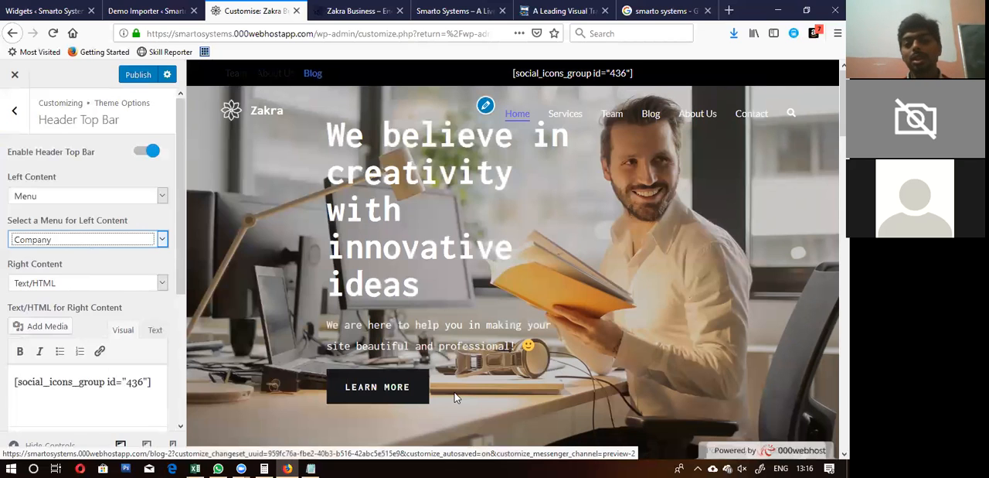
Step: Switch to Notepad and review the task notes on trying themes, importing demo data and making homepages
click(320, 465)
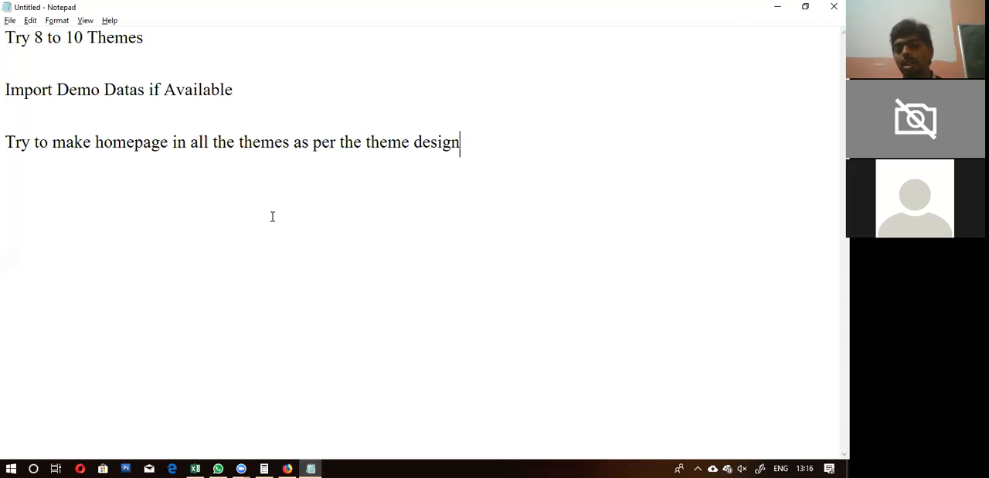
click(225, 146)
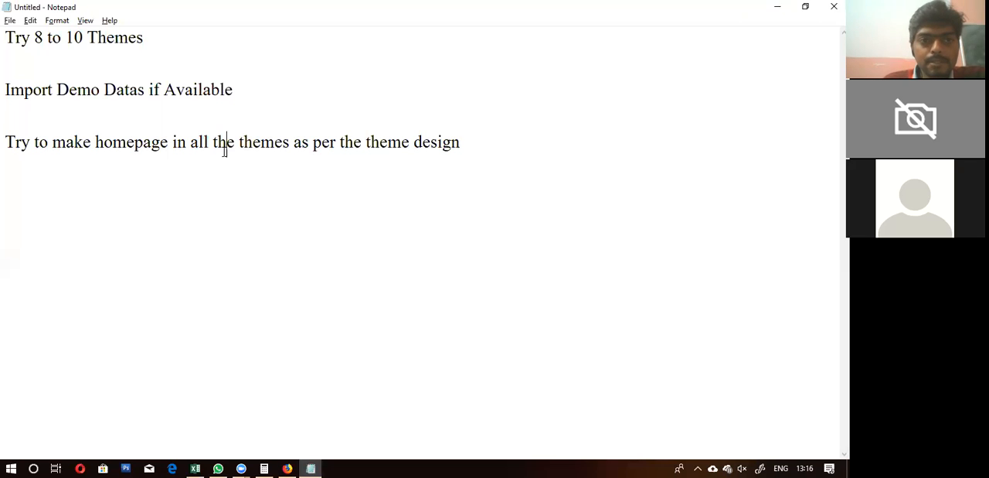
click(463, 142)
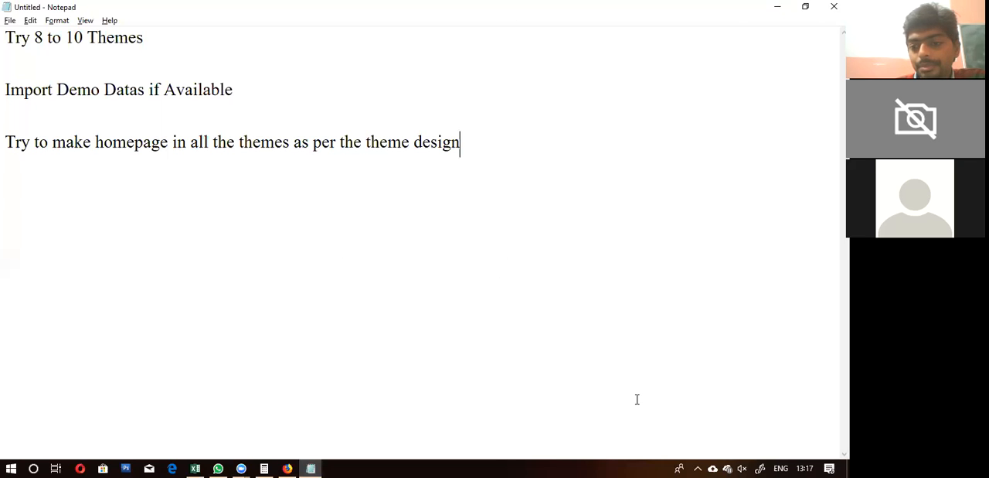
key(alt+q)
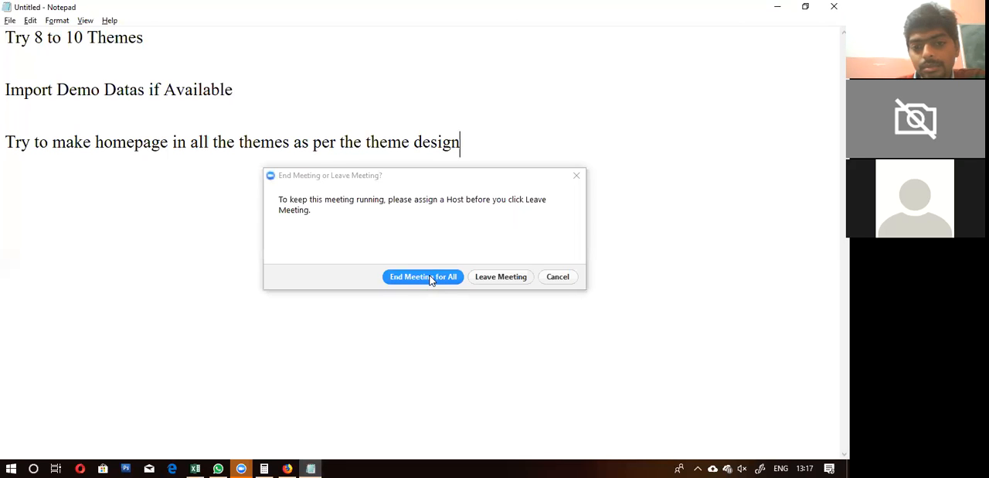